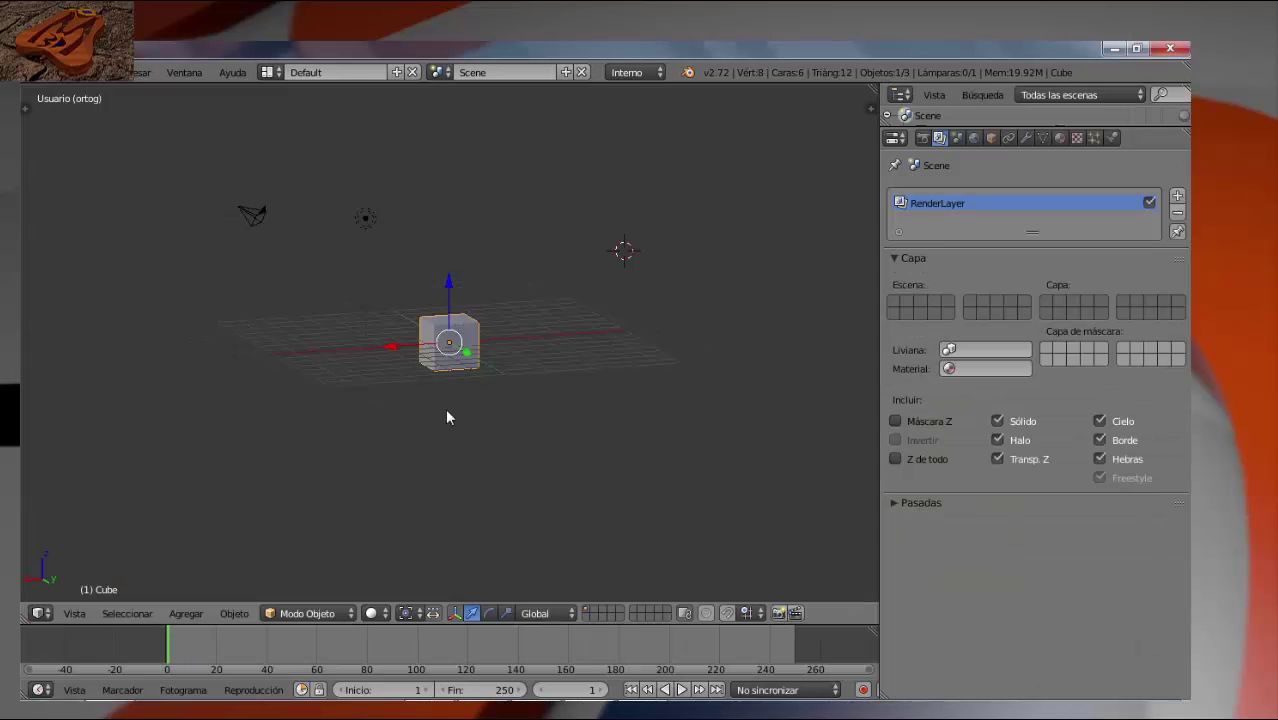
- Enlarge the Properties editor by widening it and shrinking the Outliner above it down to its header
middle_drag(448, 416, 359, 437)
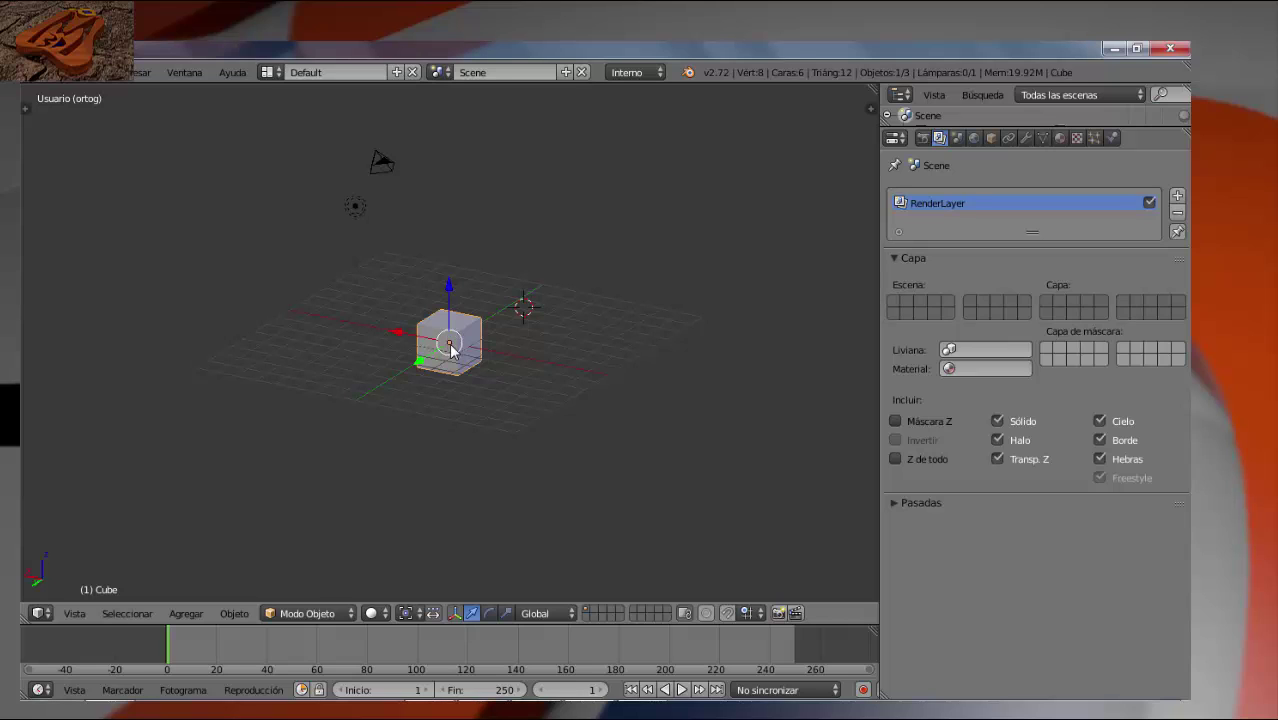
scroll(449, 345, up, 6)
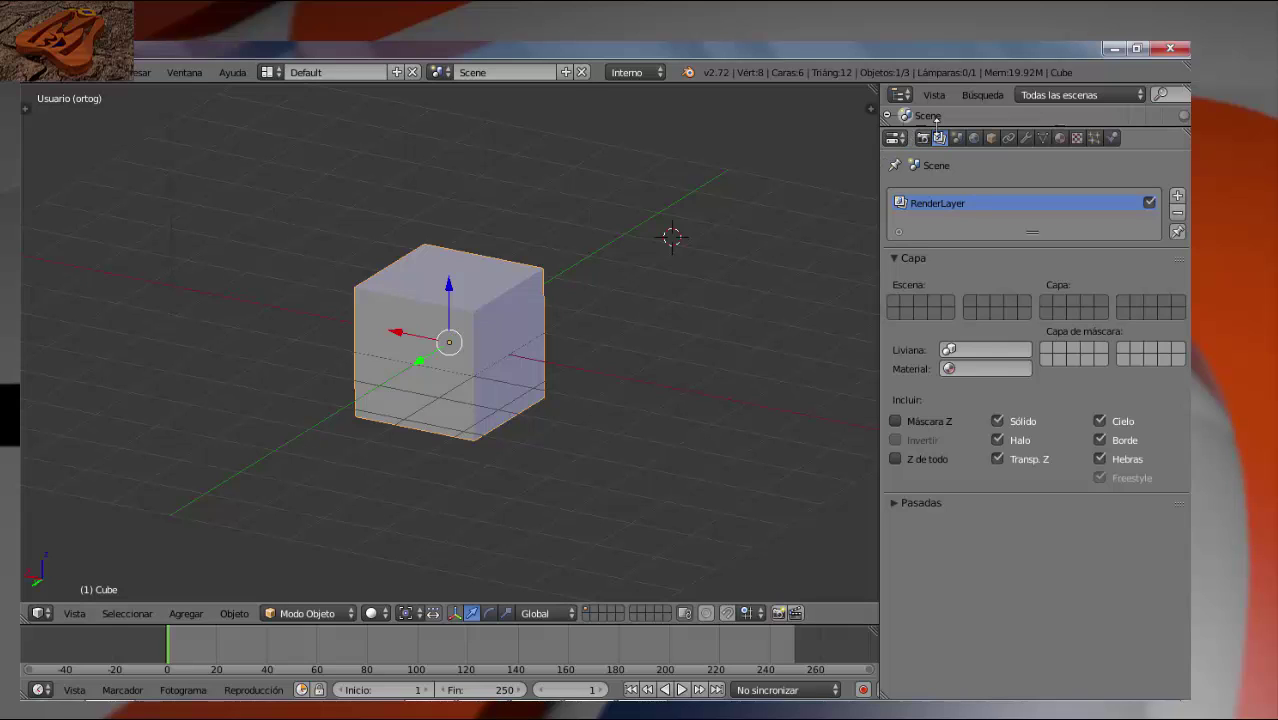
drag(936, 121, 951, 323)
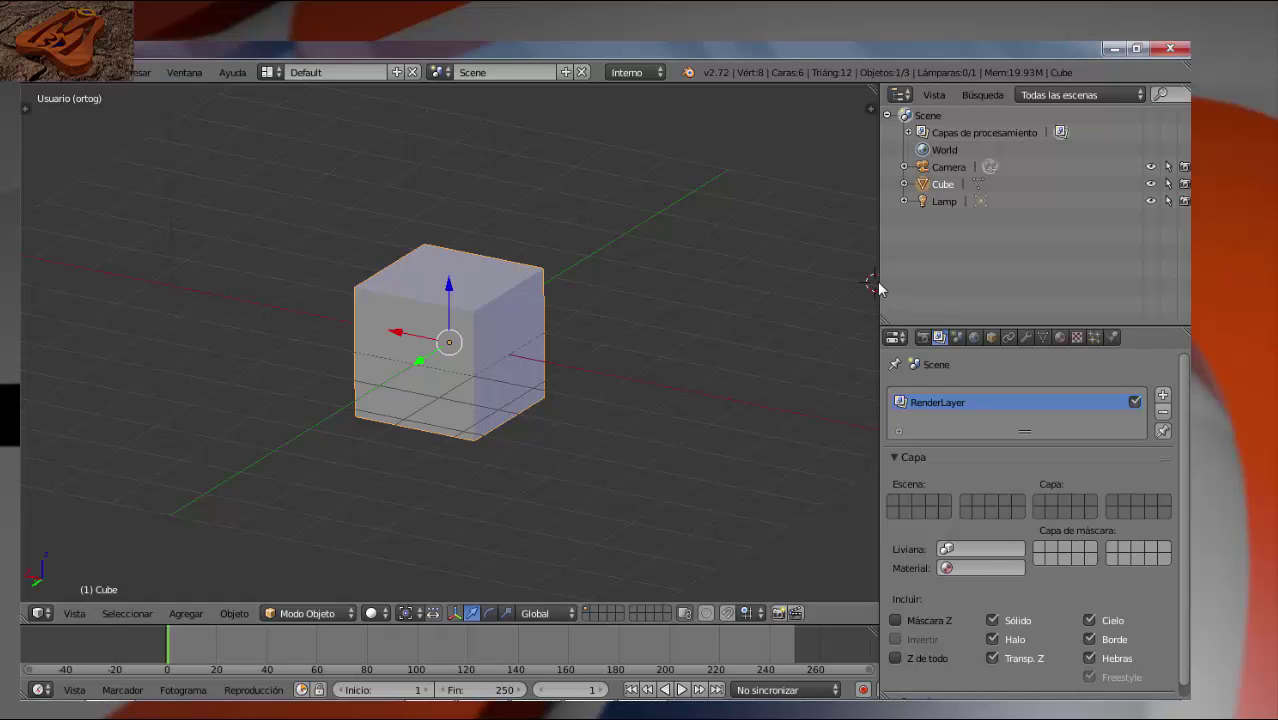
mouse_move(877, 288)
mouse_down()
mouse_move(1020, 299)
mouse_move(852, 292)
mouse_up()
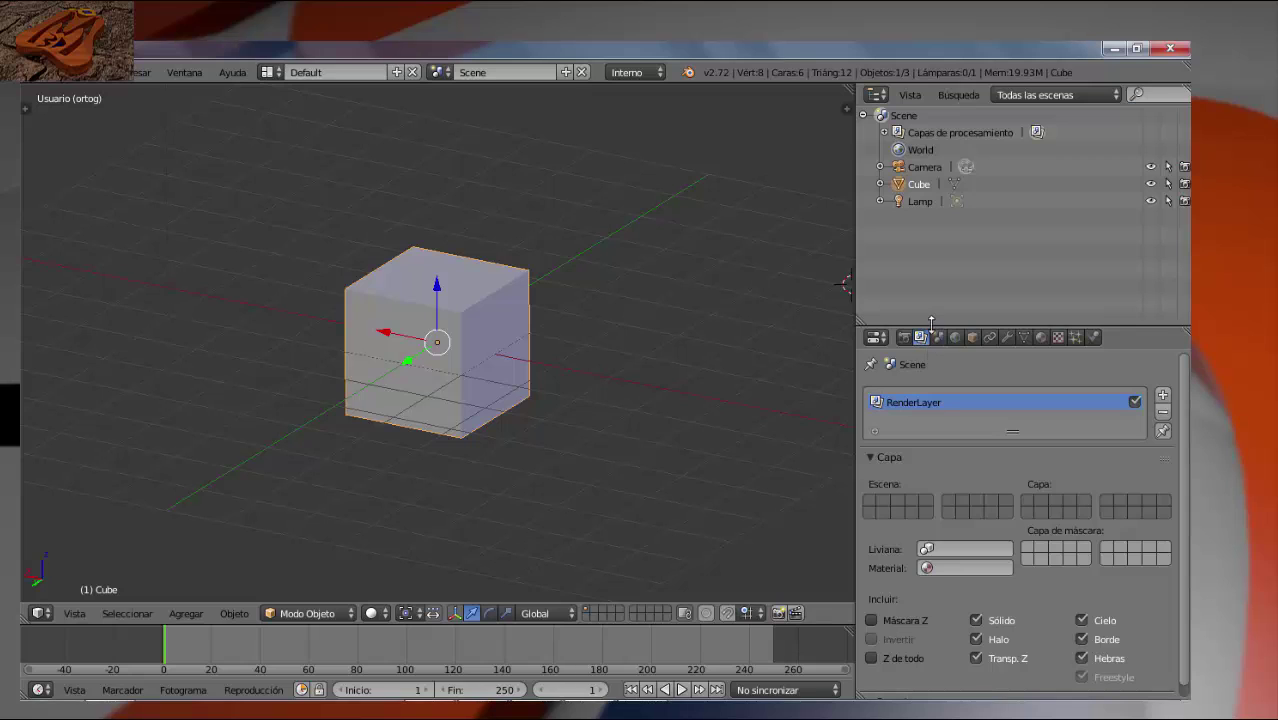
drag(931, 326, 942, 96)
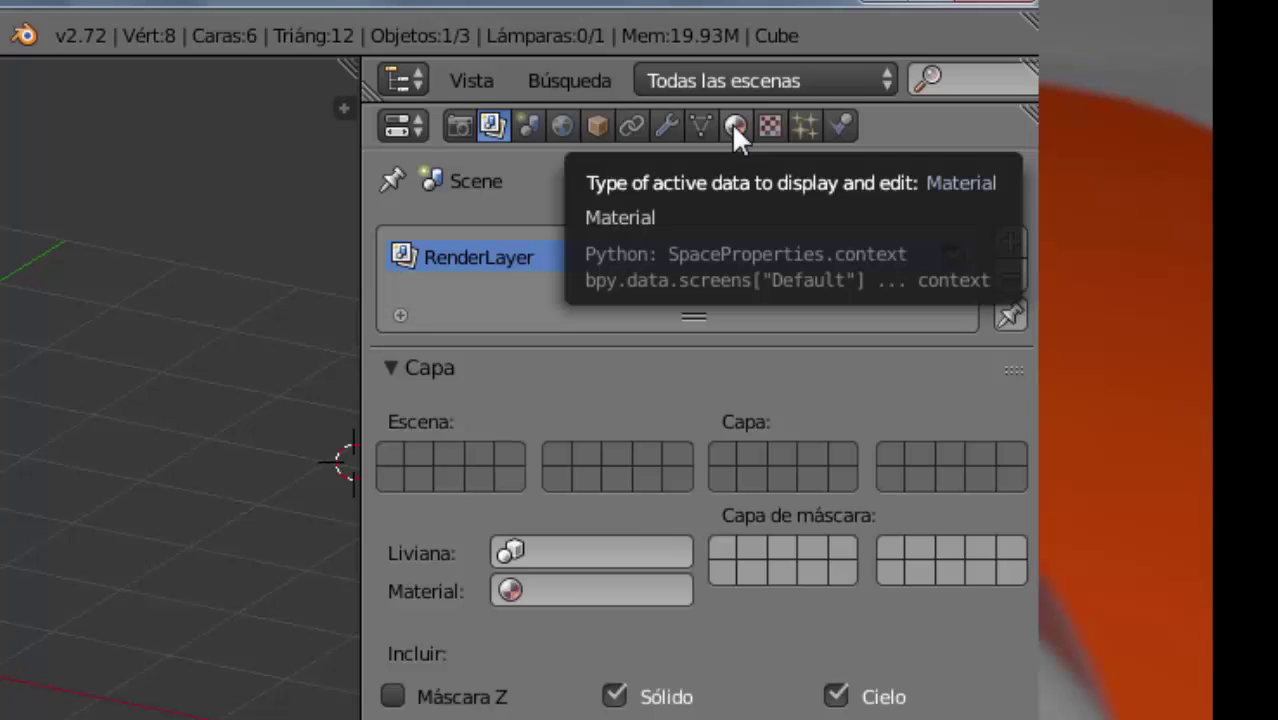
- Look through the cube's material and texture settings, ending on the material settings
click(735, 126)
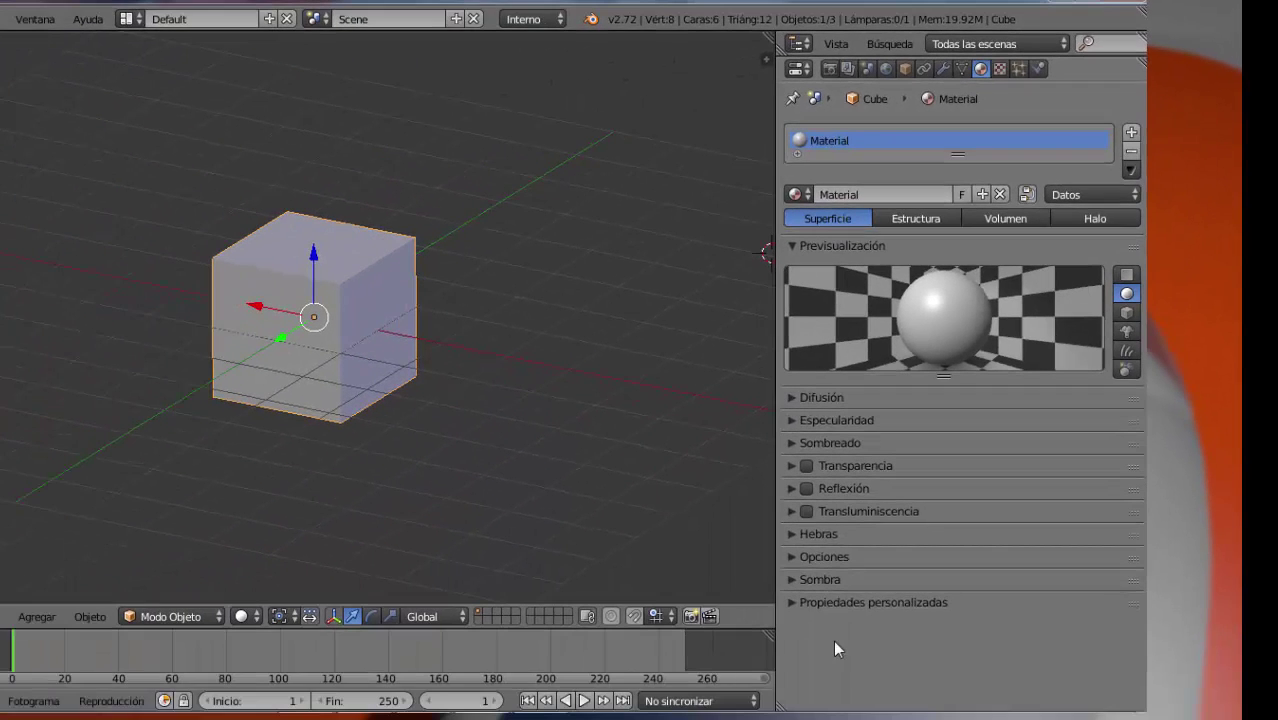
click(1000, 69)
scroll(940, 268, down, 4)
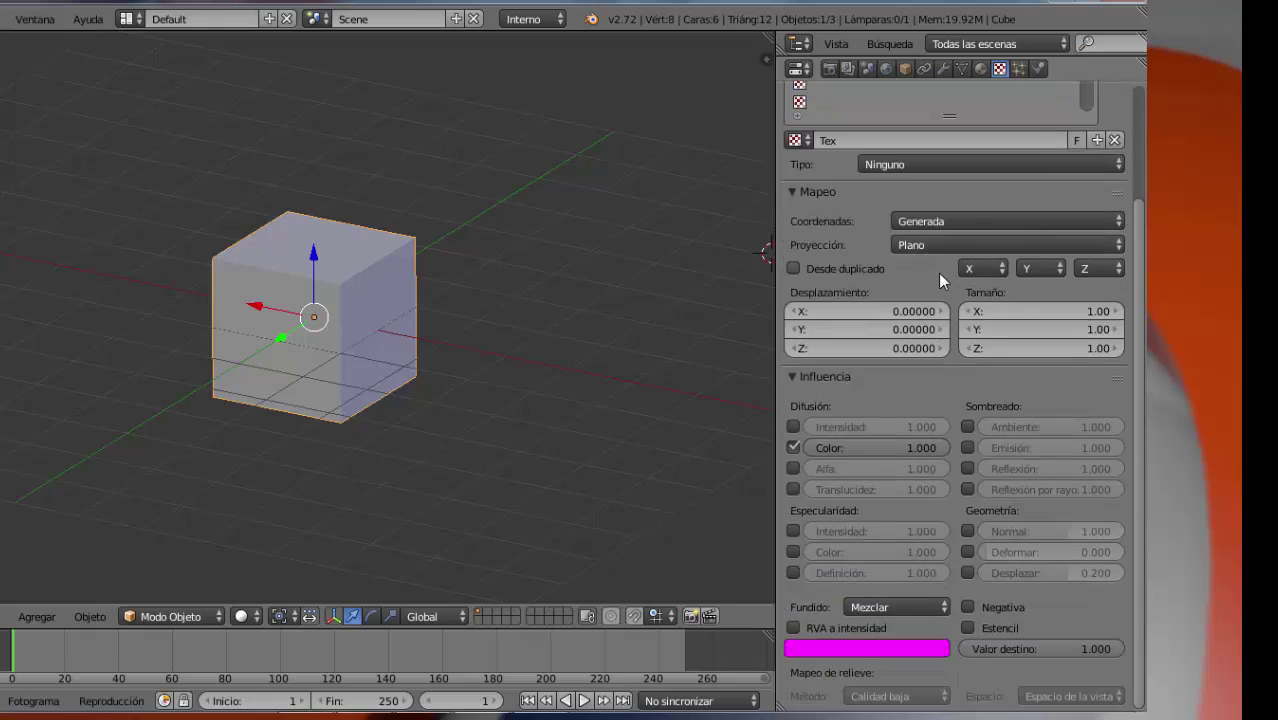
scroll(938, 273, up, 4)
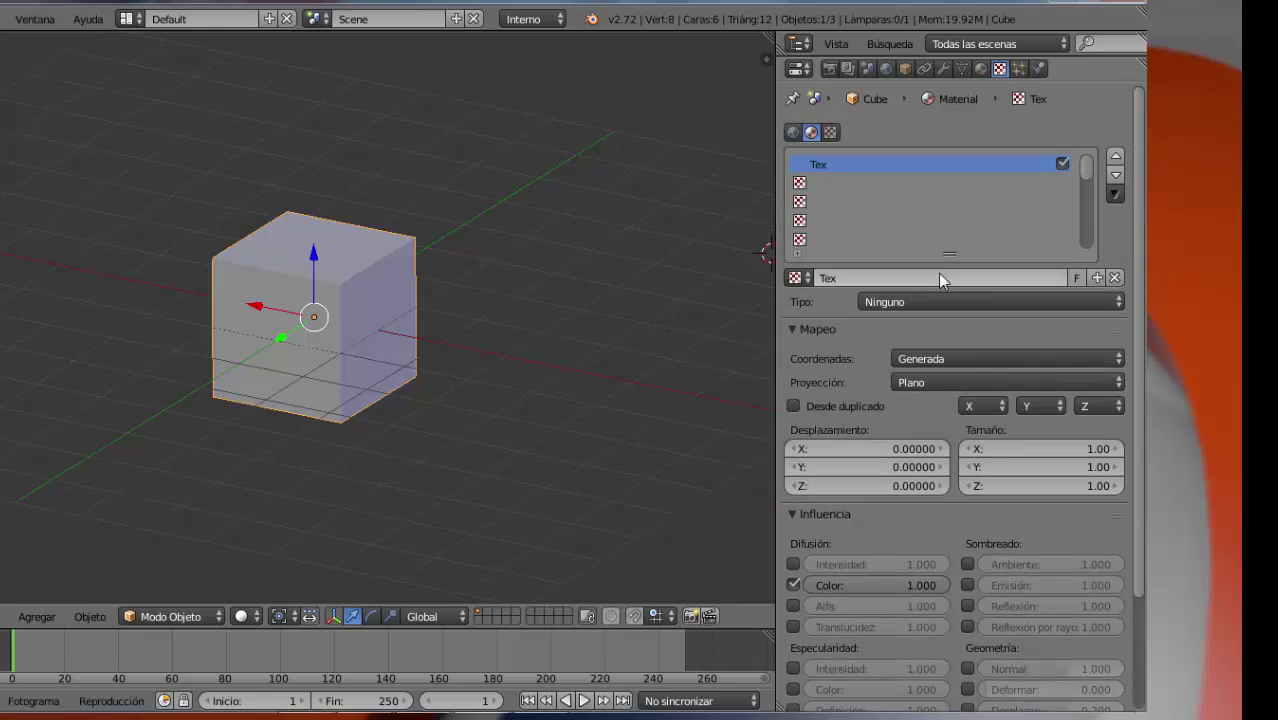
click(982, 70)
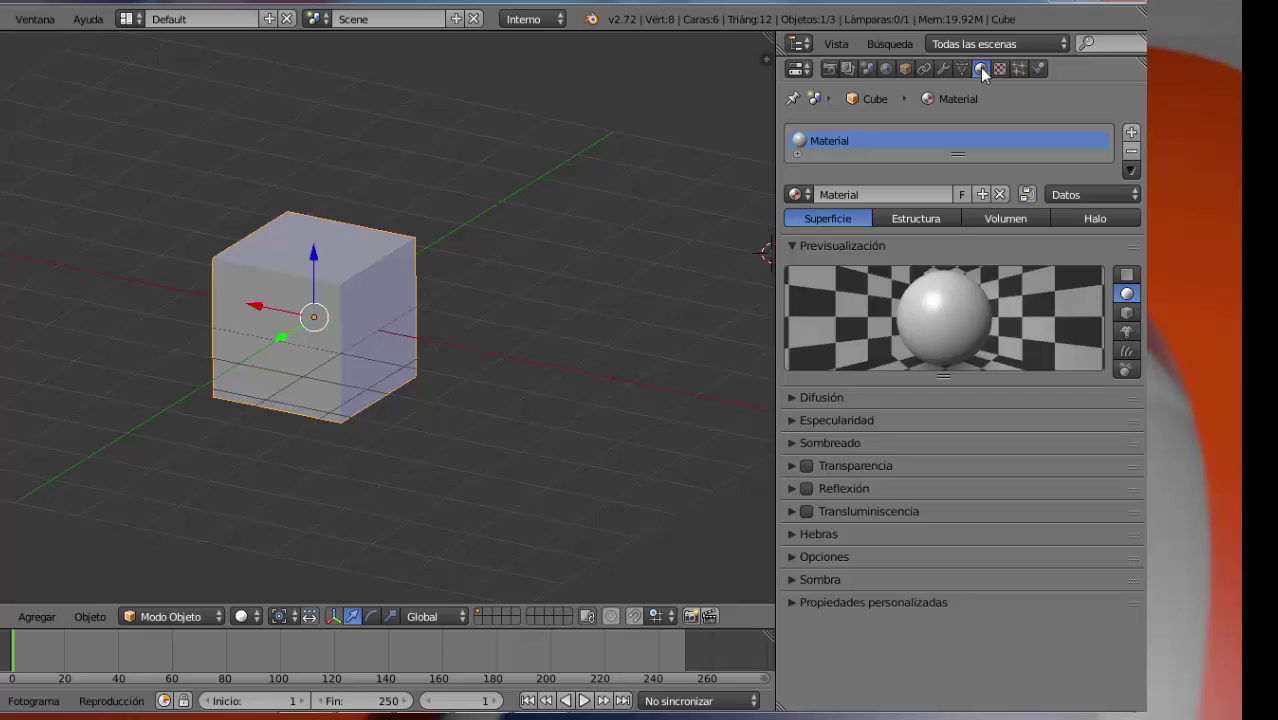
- Unlink the current material from the cube's slot and make the material slot list taller
click(1000, 194)
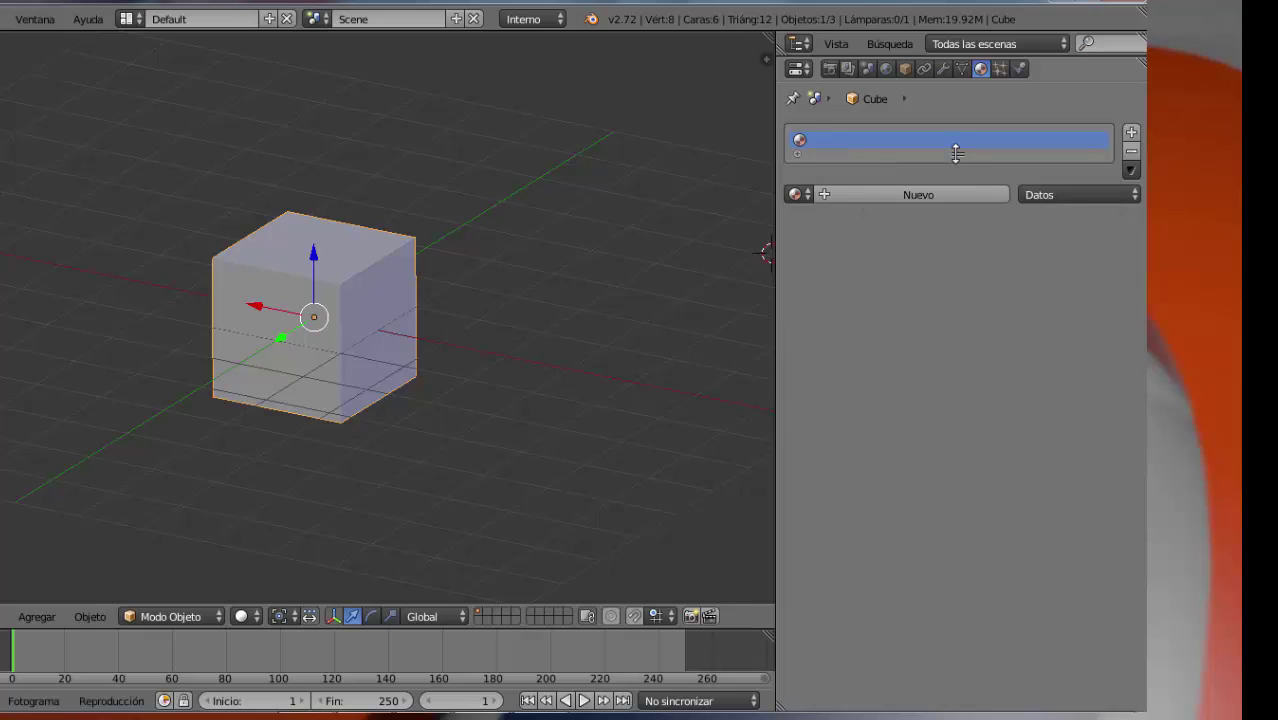
drag(956, 152, 958, 228)
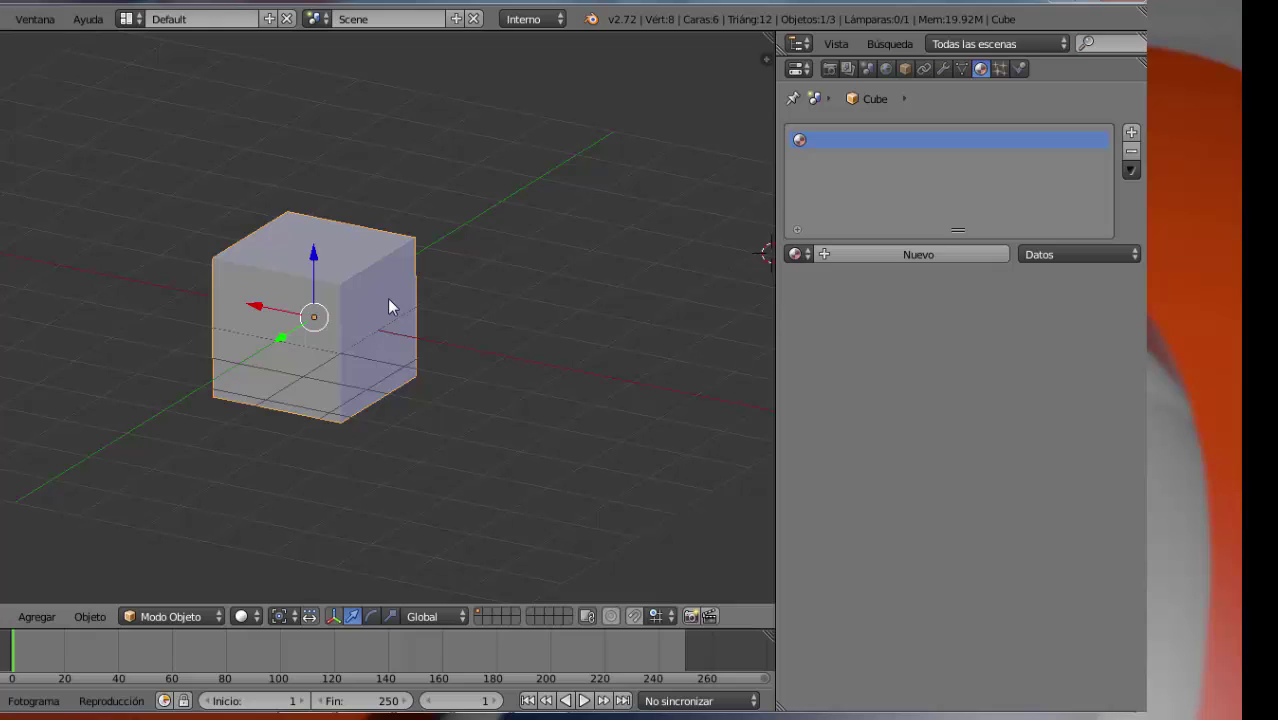
- In Edit Mode with face selection, select three visible faces of the cube one at a time and return to Object Mode
key(Tab)
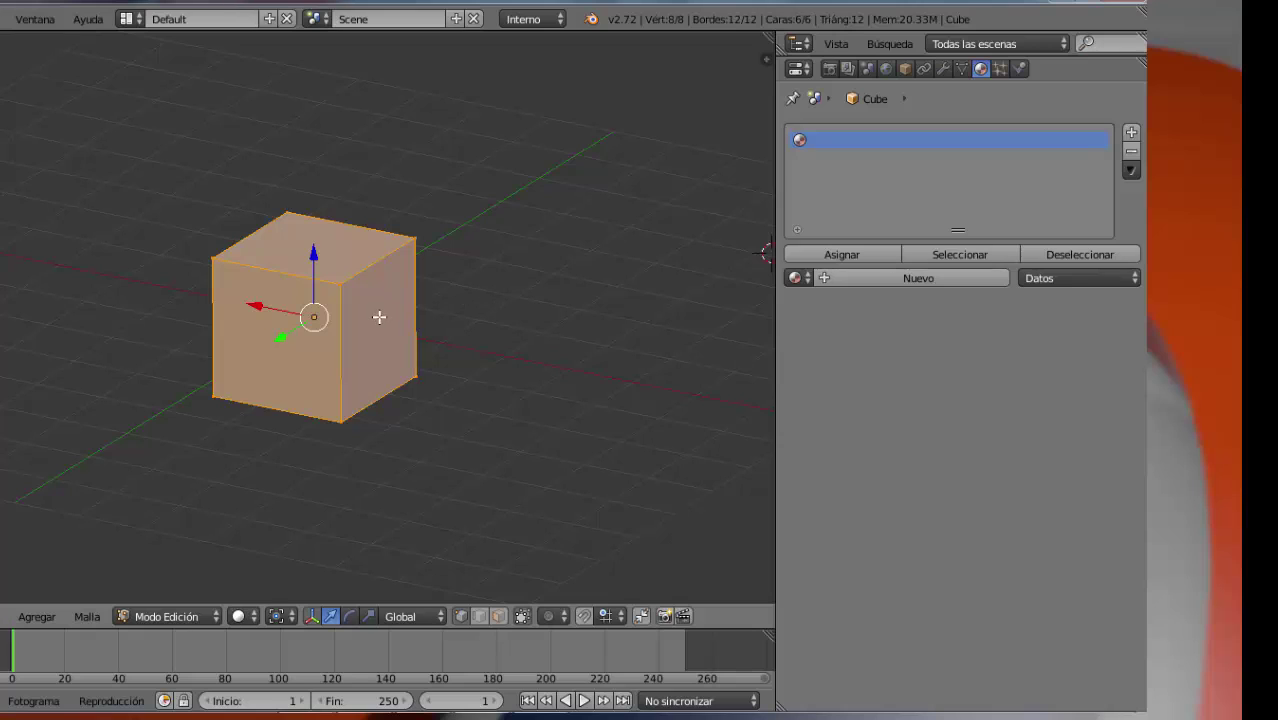
key(a)
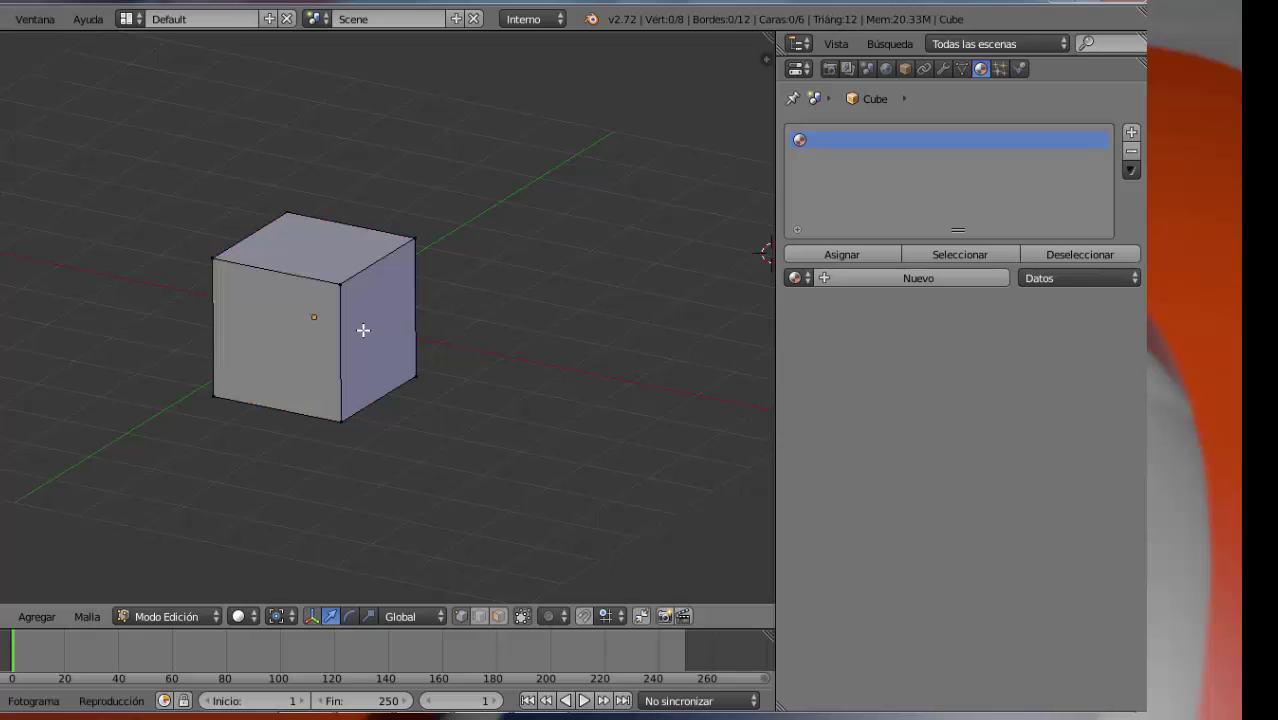
key(ctrl+Tab)
key(c)
right_click(361, 344)
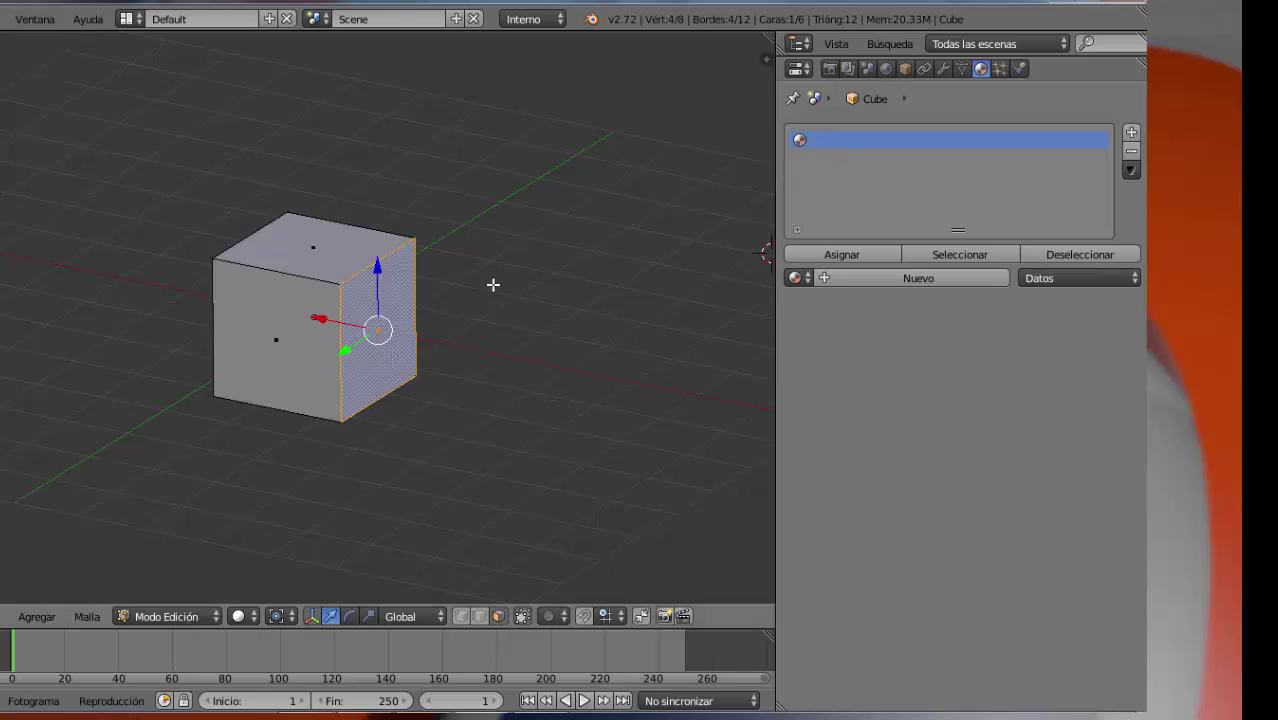
right_click(278, 337)
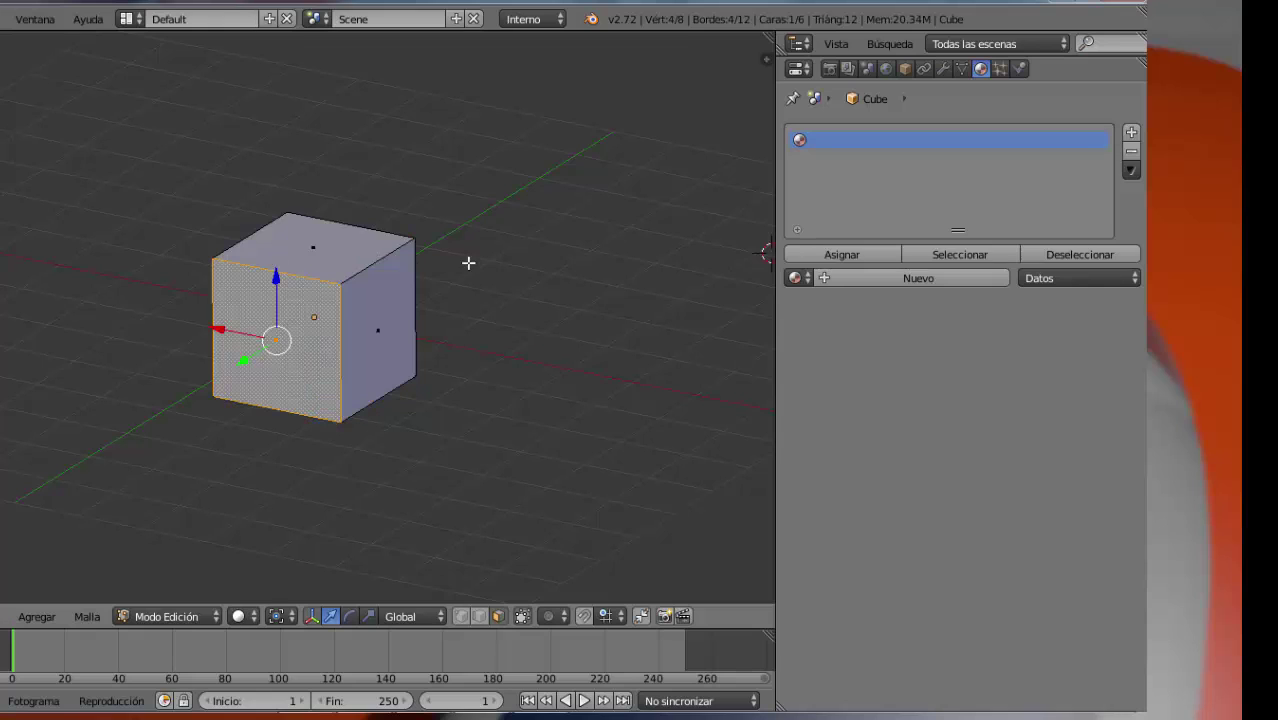
right_click(327, 272)
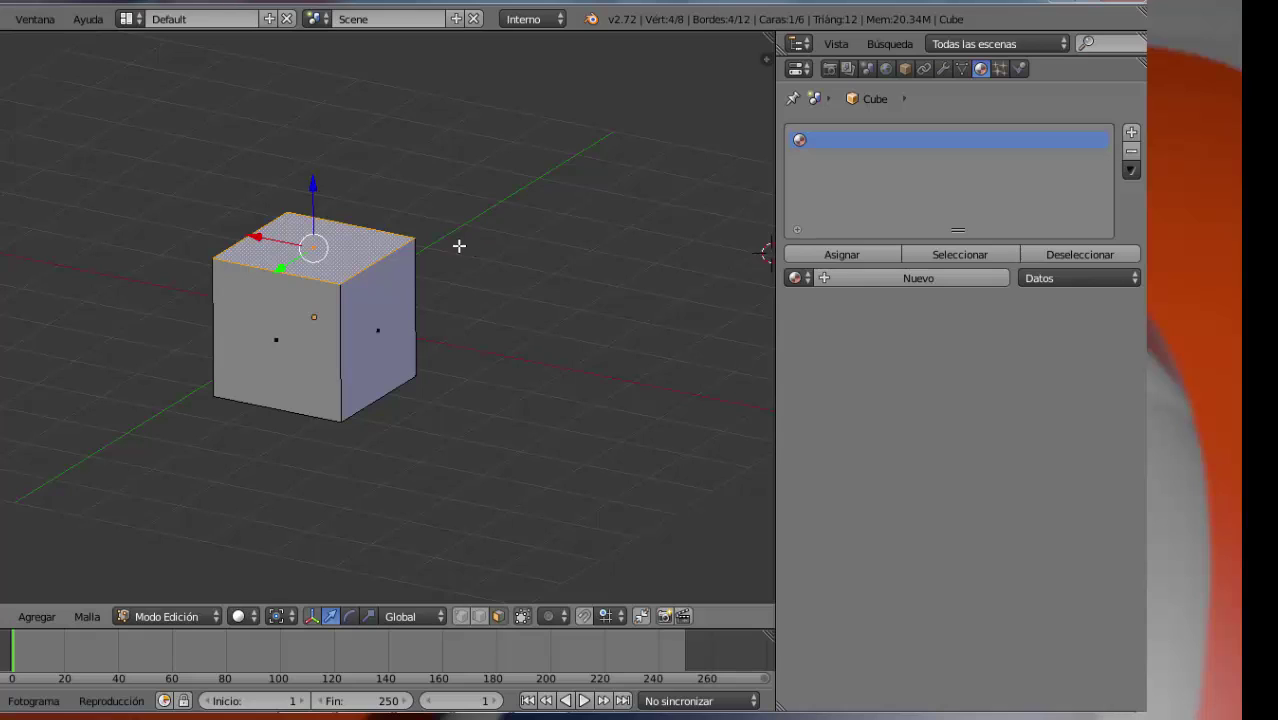
key(Tab)
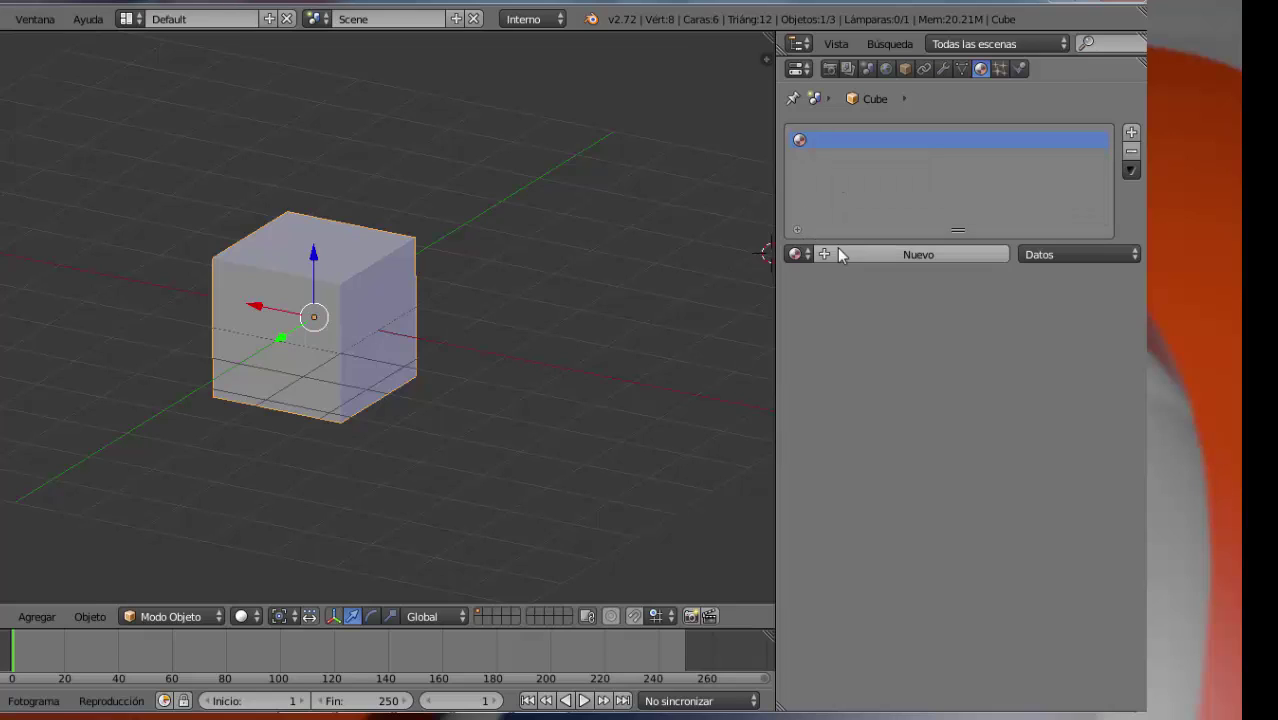
- Create a new material in the cube's empty slot and duplicate it as a separate material
click(925, 255)
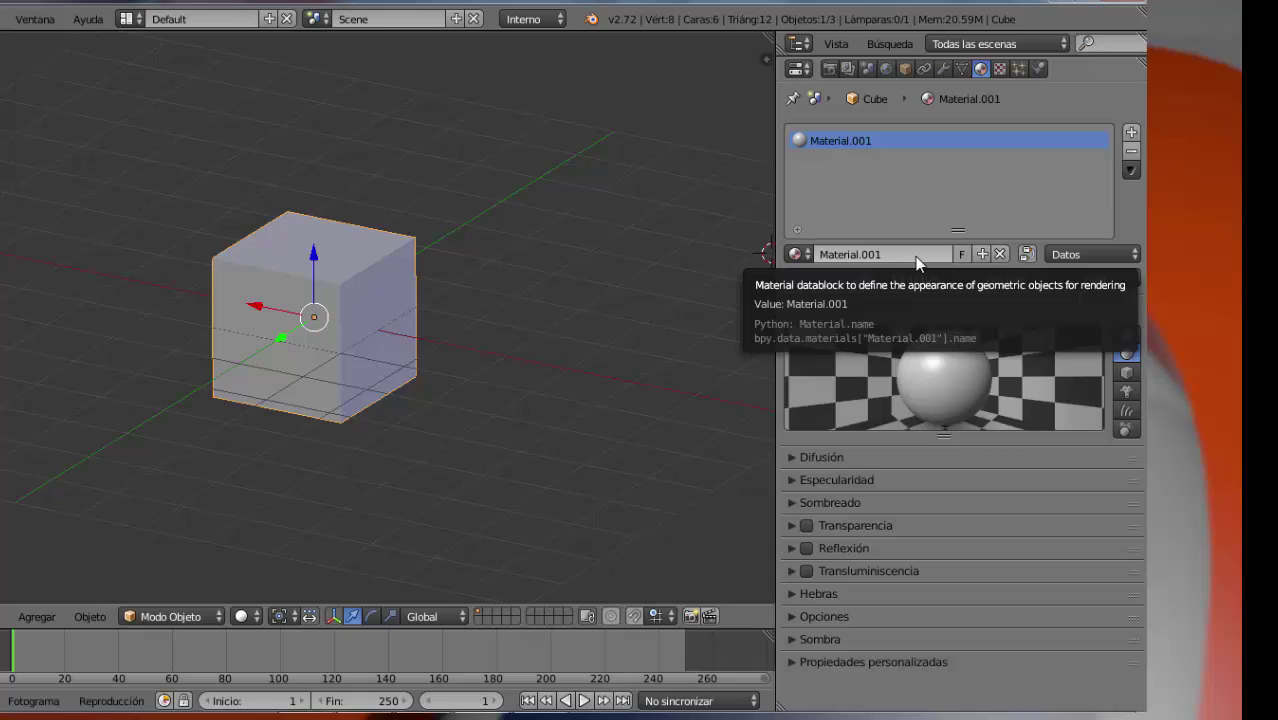
click(982, 254)
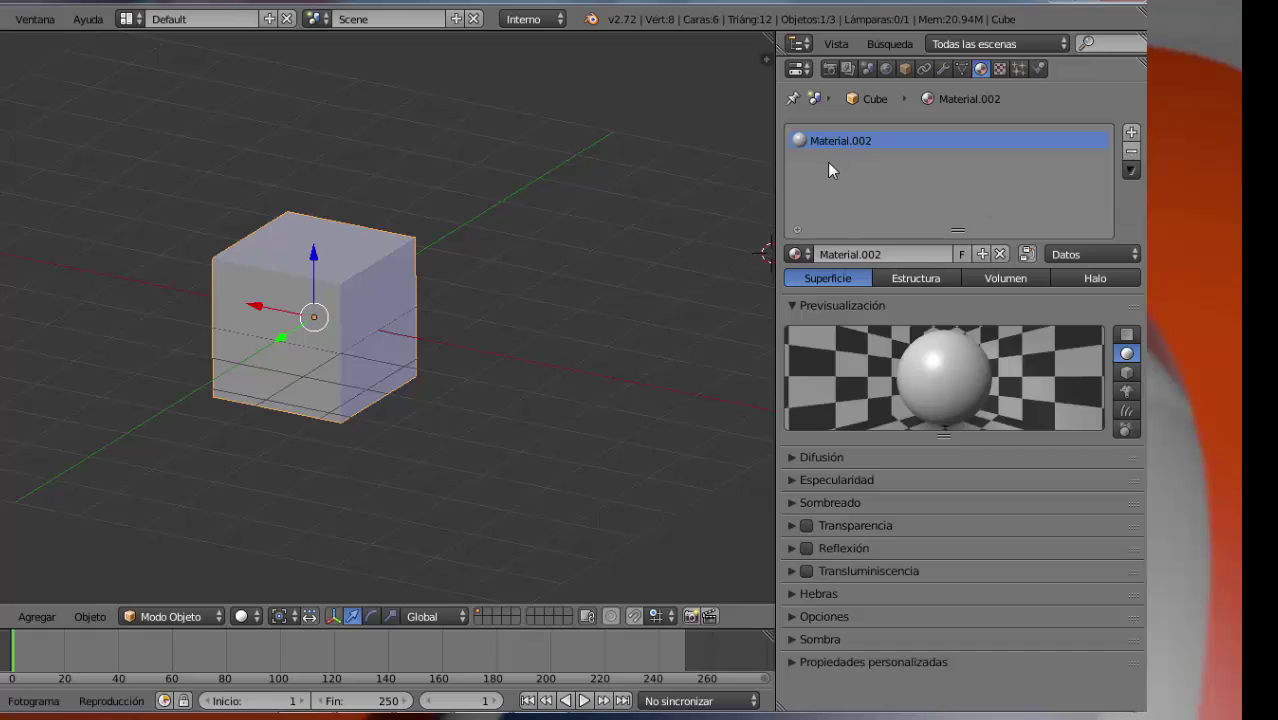
- Add a second material slot with a new material to the cube, and remove that slot again
click(1131, 134)
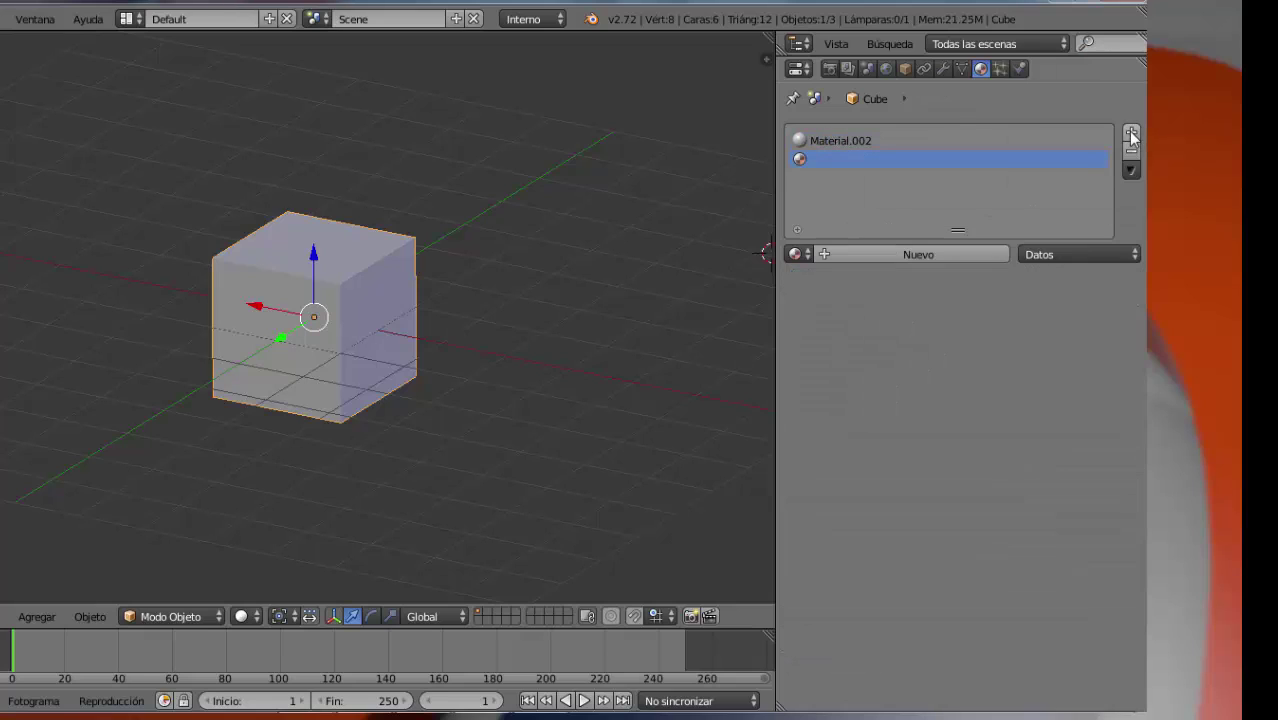
click(910, 256)
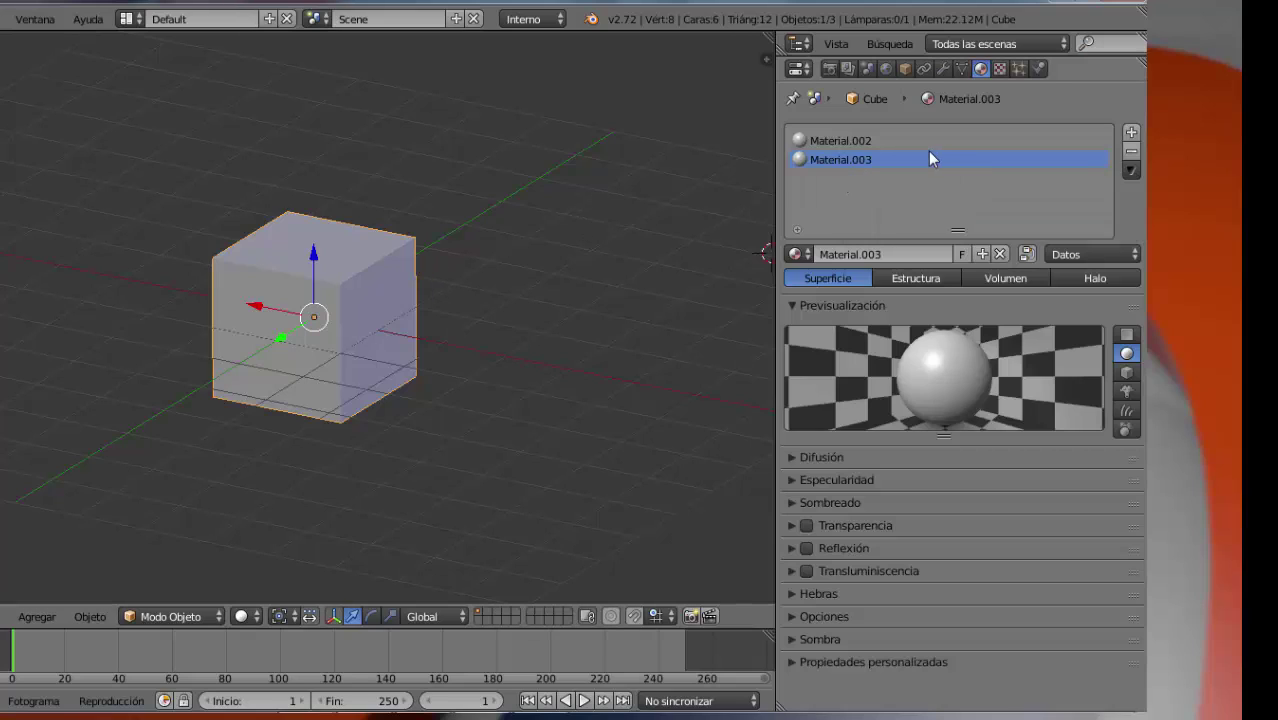
click(1131, 151)
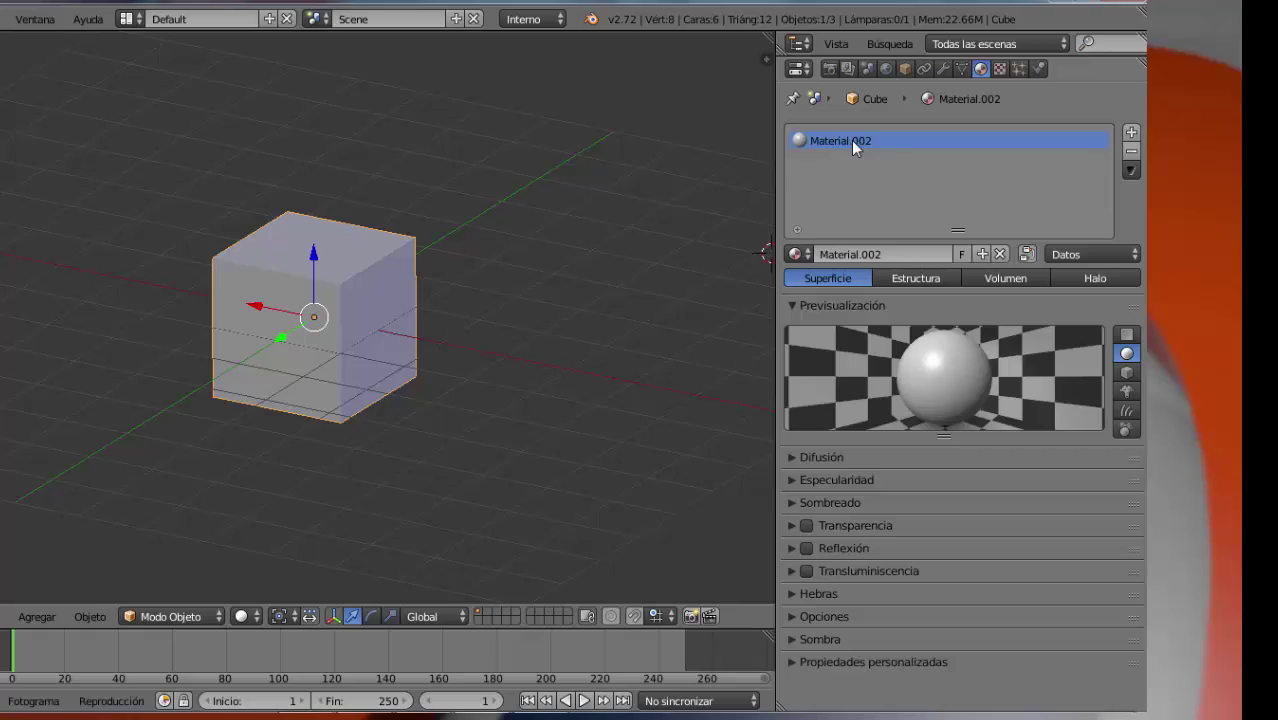
- Rename the cube's remaining material to Prueba
click(888, 259)
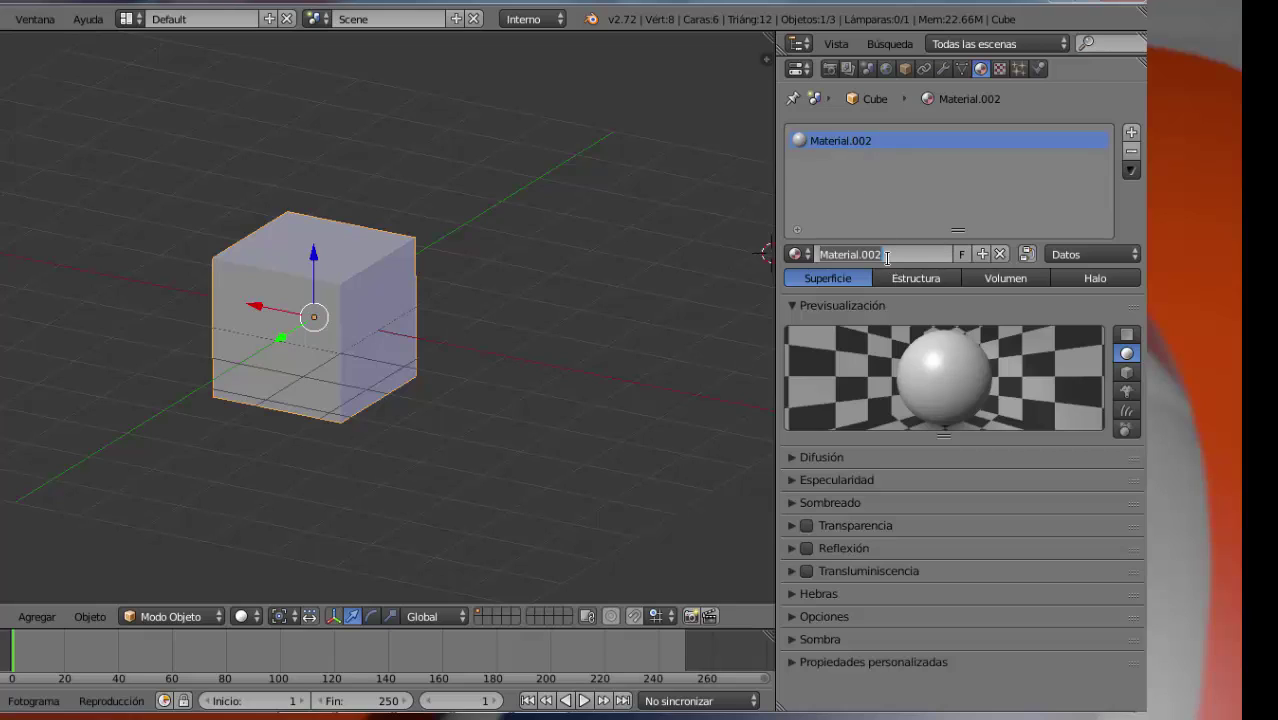
text(Prueba)
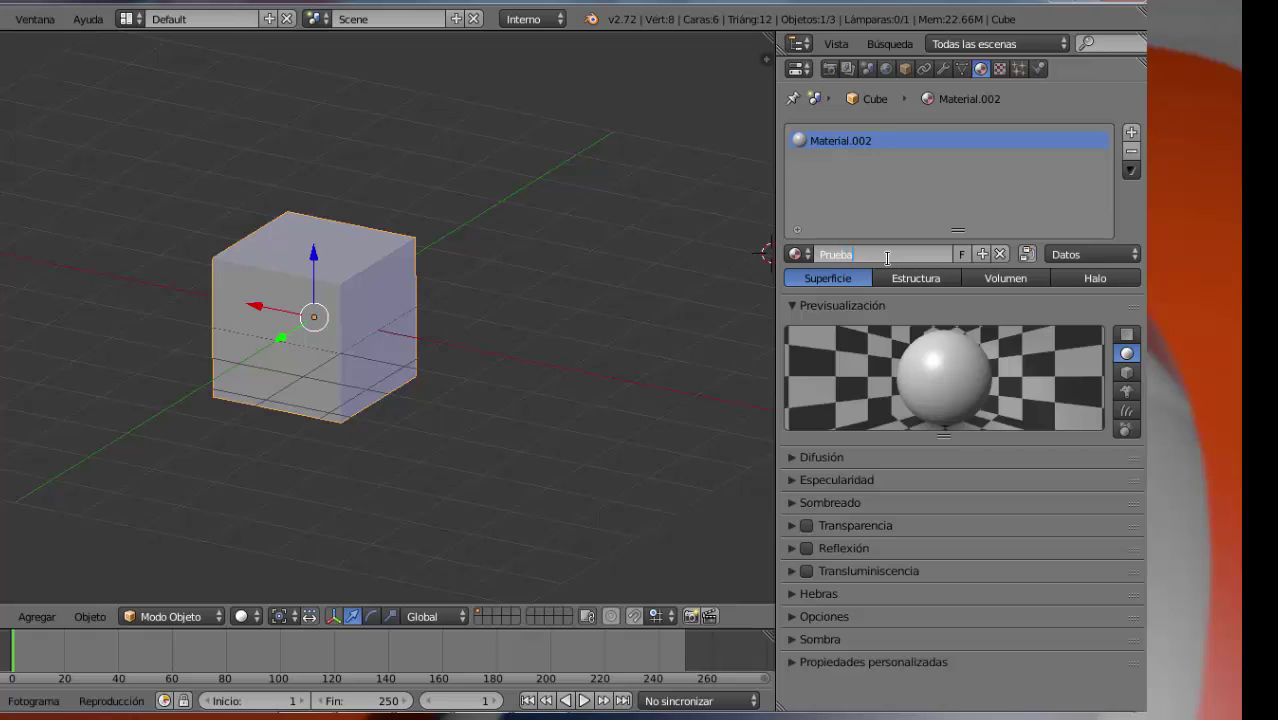
key(Return)
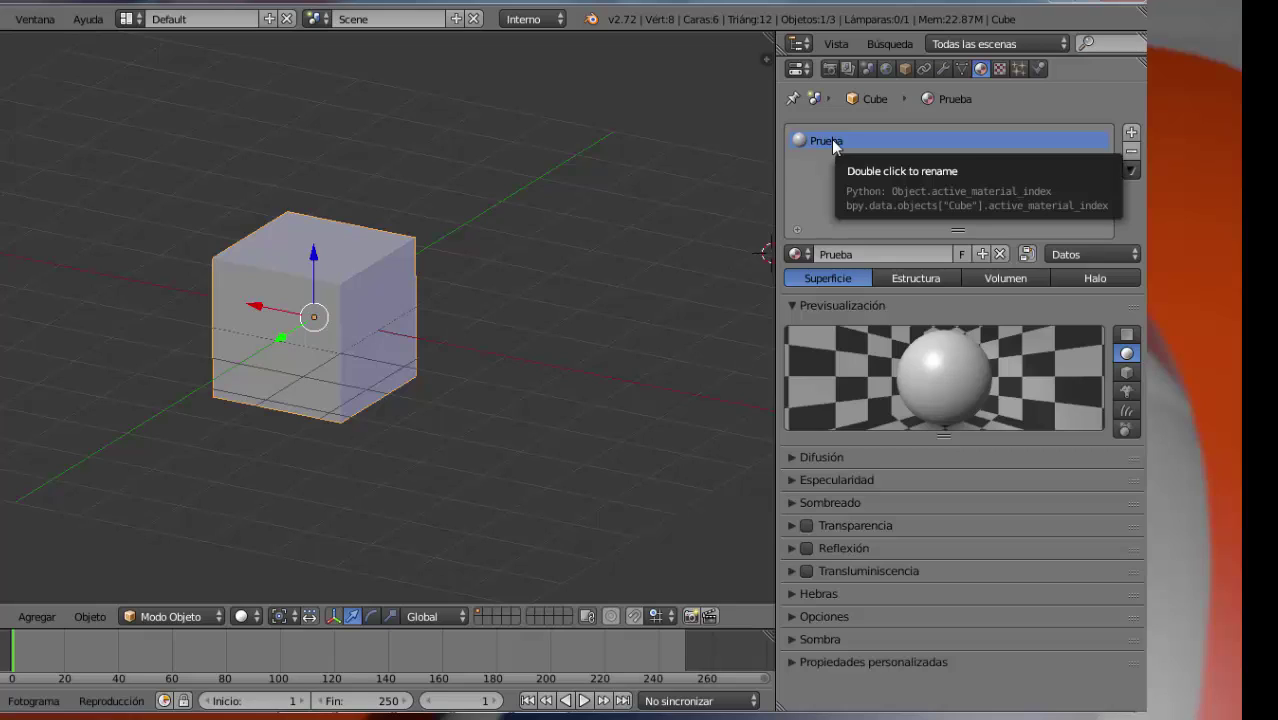
- Expand the material slot list's filter options, try the sorting and filtering controls, and collapse the options again
click(796, 229)
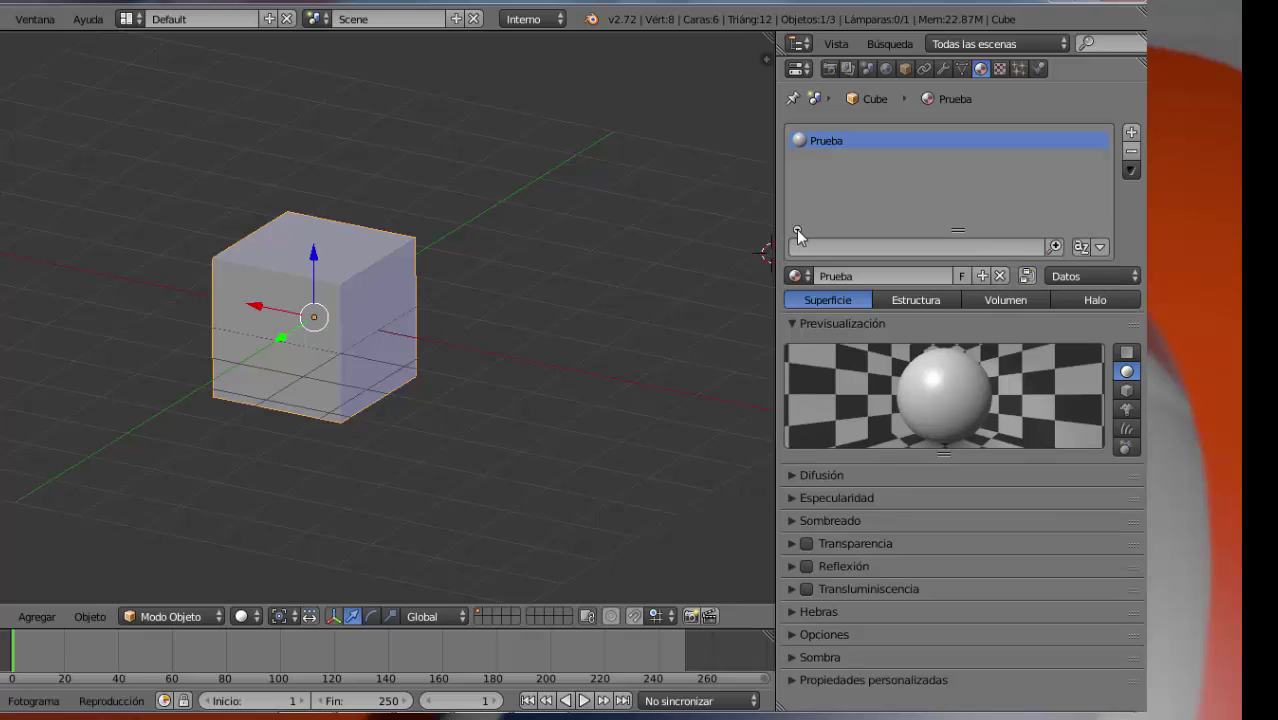
click(808, 247)
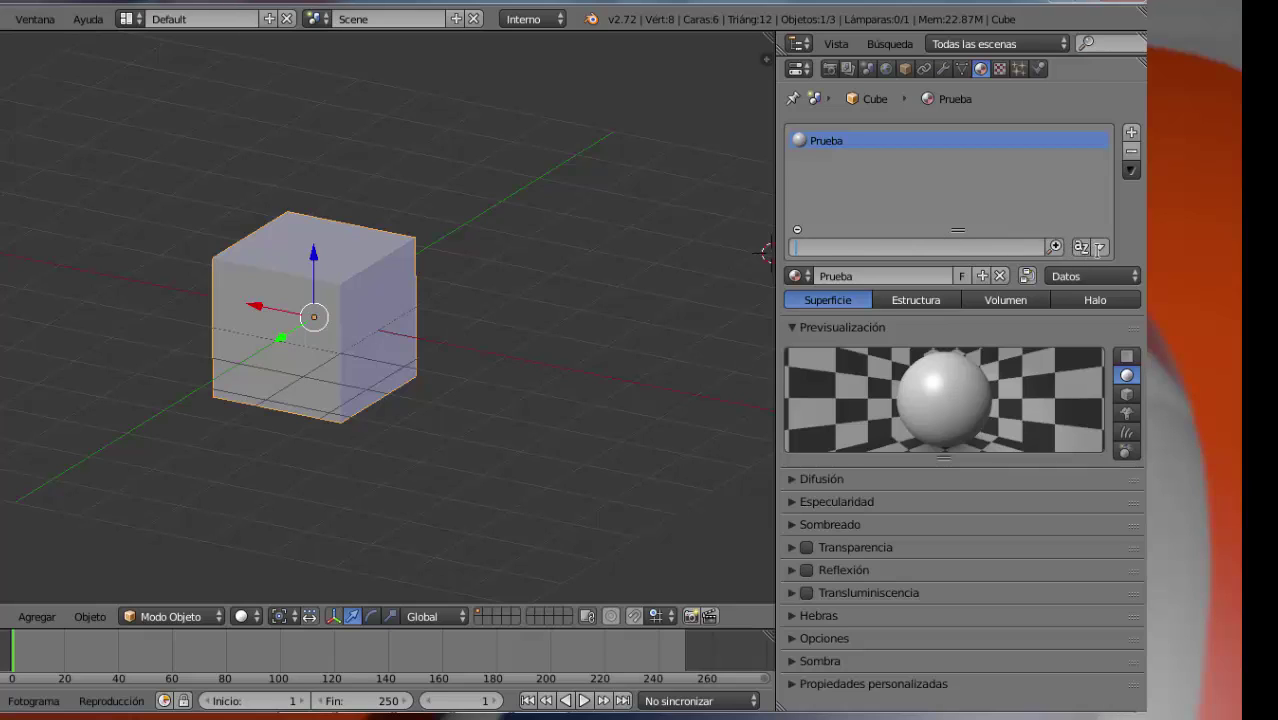
click(1100, 247)
click(1097, 252)
click(1055, 246)
click(980, 246)
click(798, 231)
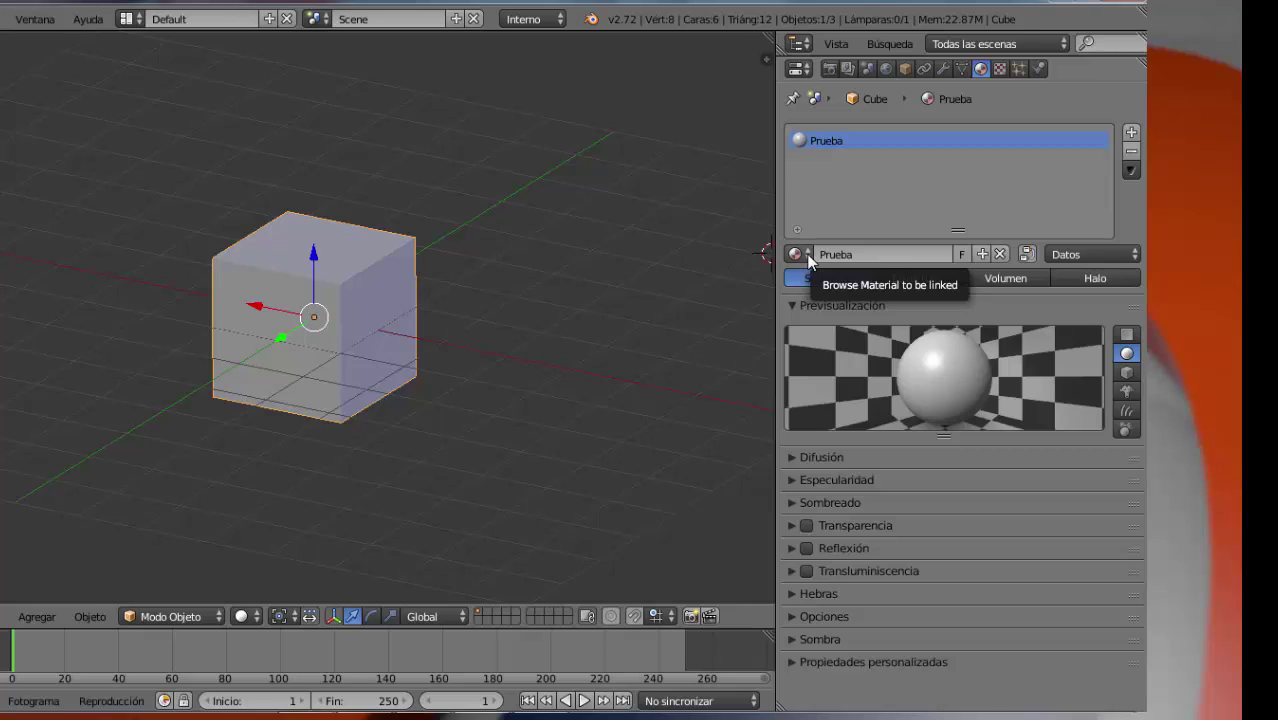
- Link the existing Material.001 to the cube's slot and switch the slot back to Prueba
click(807, 256)
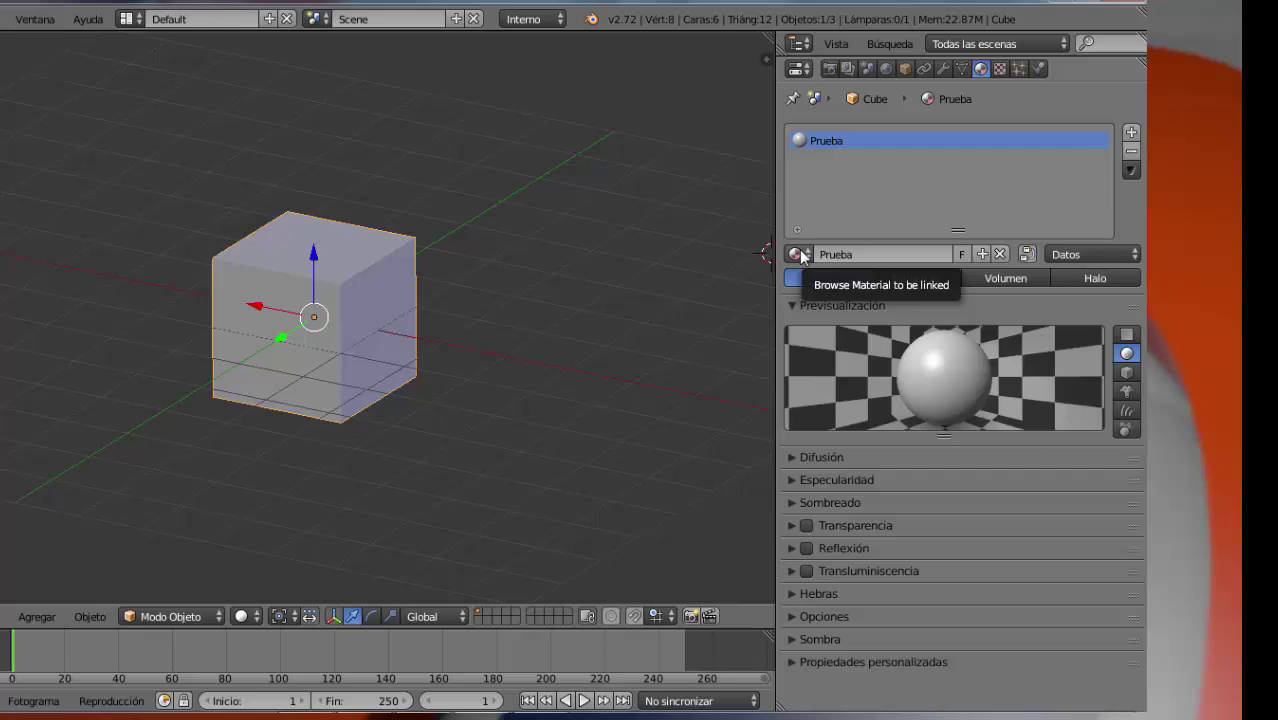
click(800, 255)
click(810, 300)
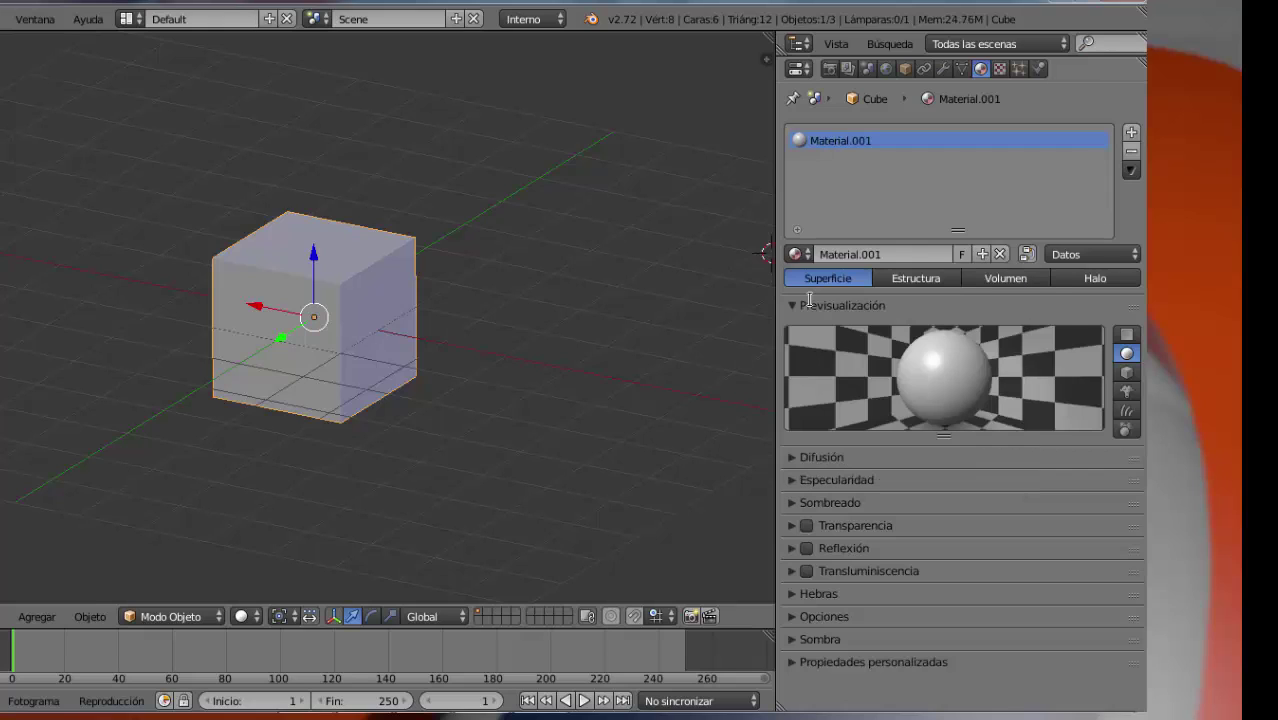
click(797, 254)
click(820, 340)
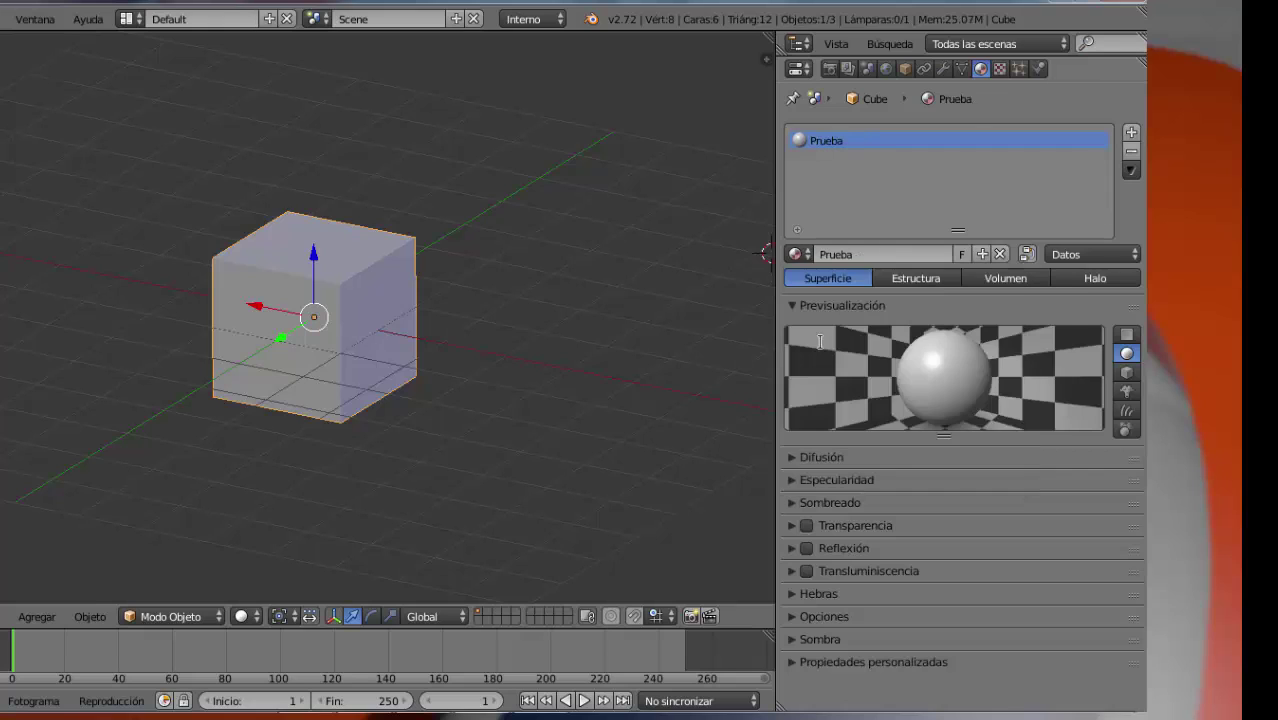
- Give the Prueba material a fake user, and make a single-user copy of it that also has a fake user
click(853, 252)
click(962, 254)
click(942, 255)
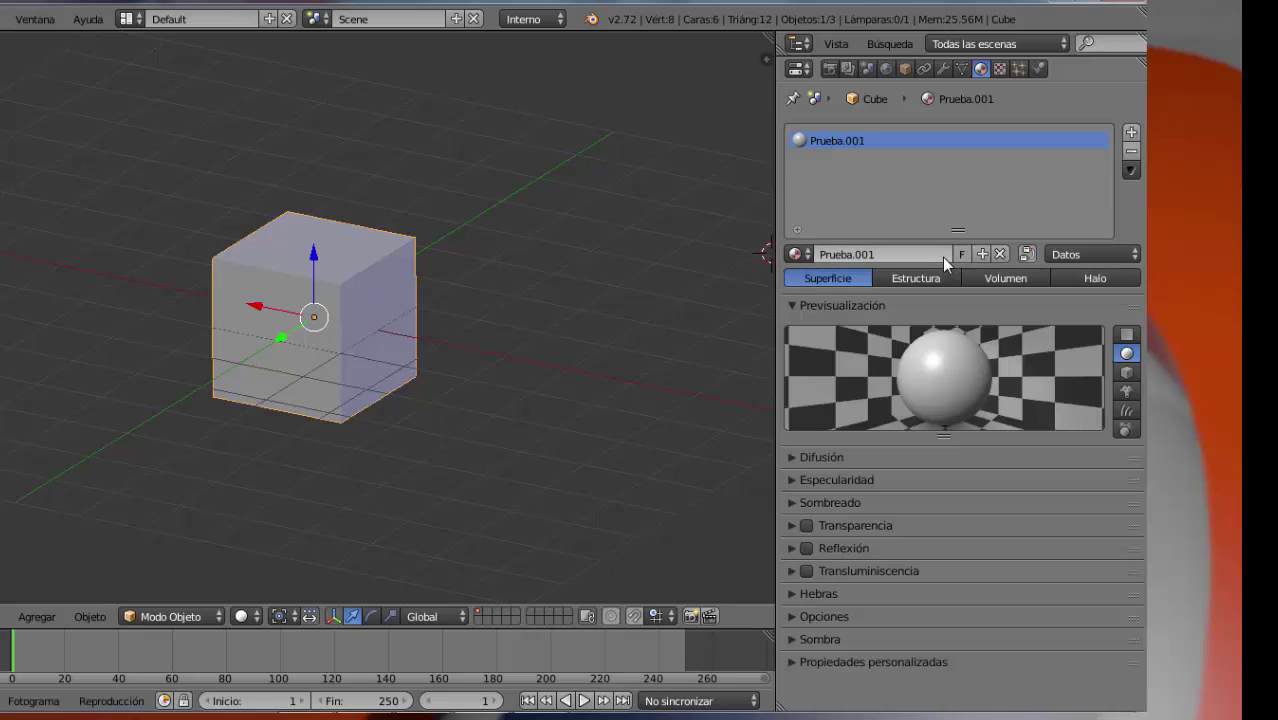
click(960, 256)
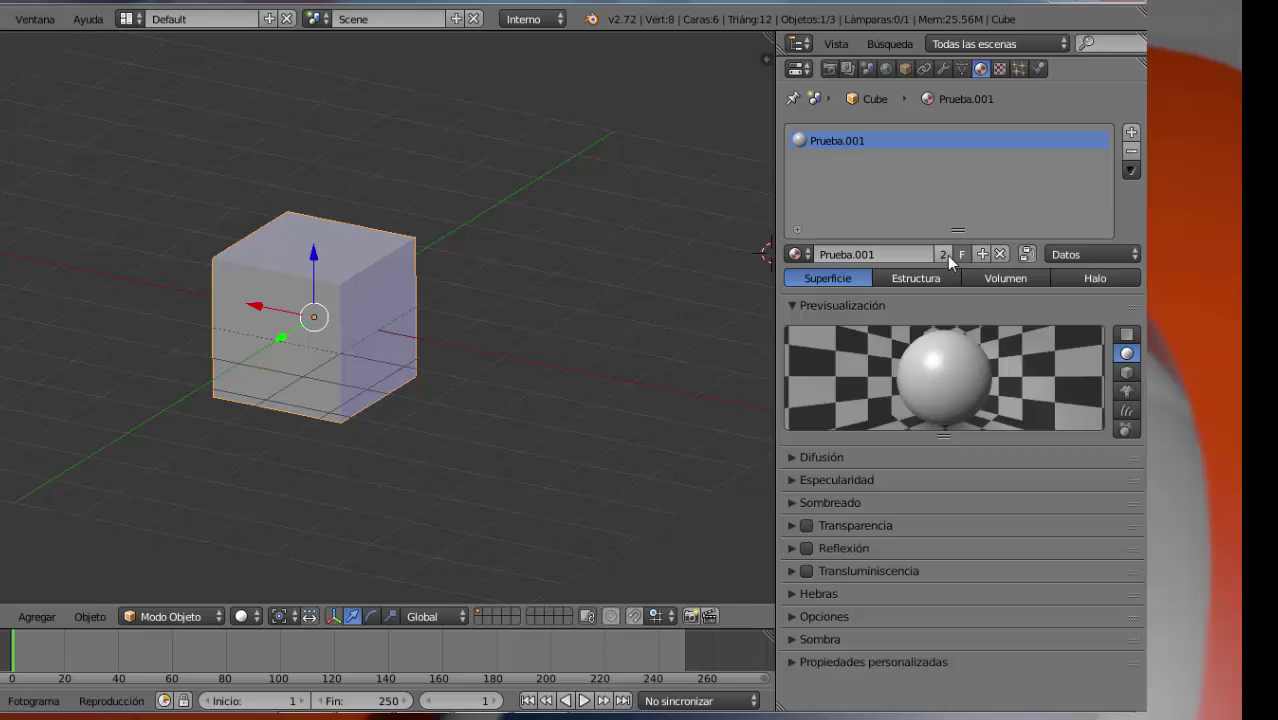
- Link the existing Material.003 to the cube's material slot
click(795, 254)
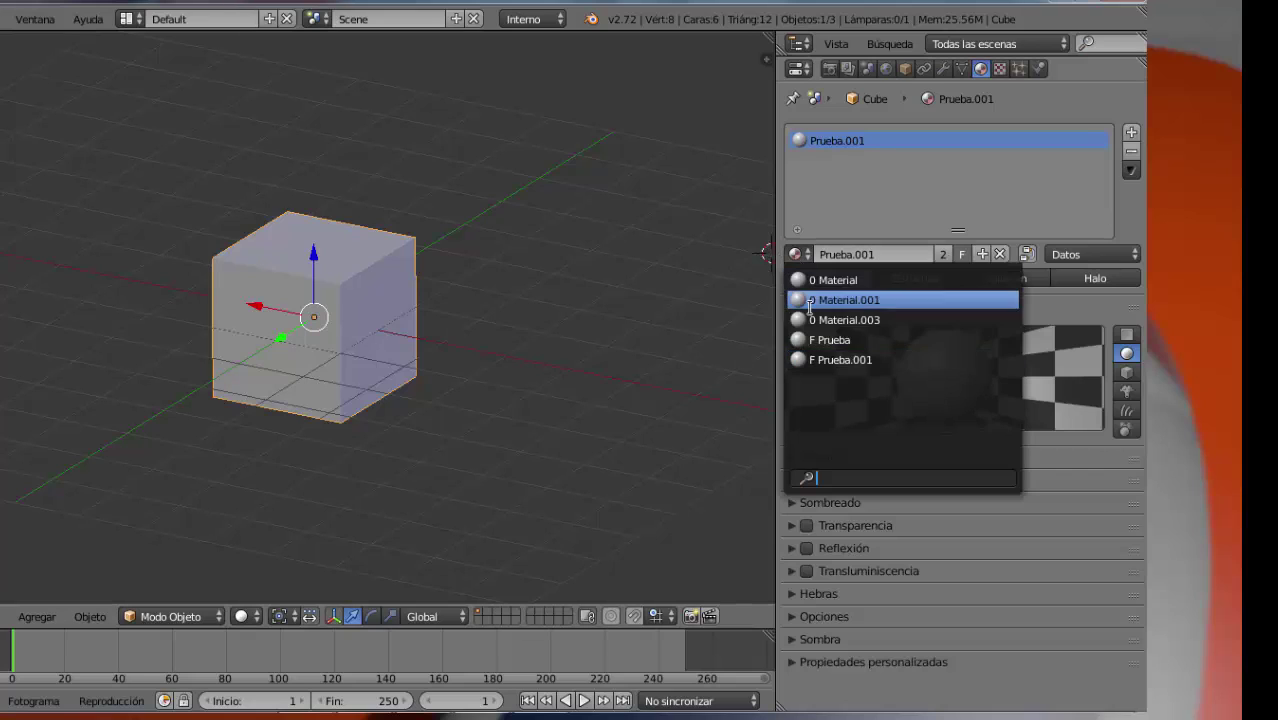
click(830, 320)
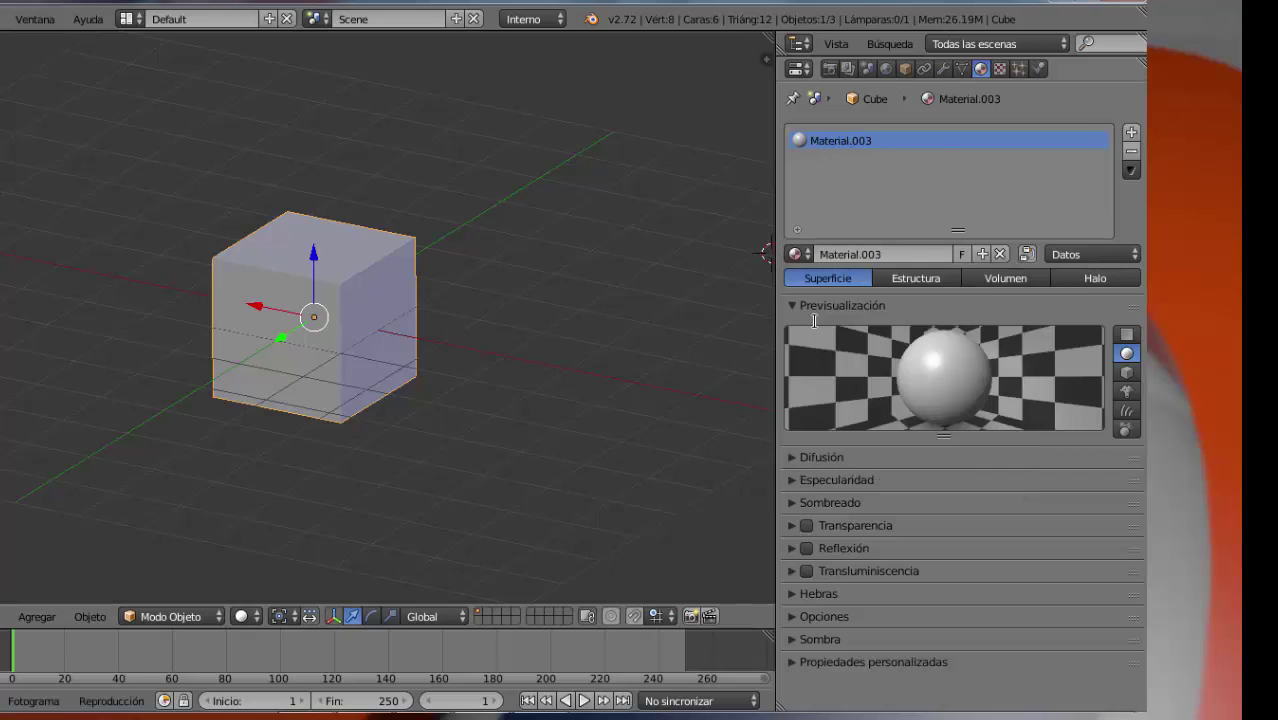
- Give Material.003 a fake user and link the existing Prueba material to the cube's slot
click(958, 256)
click(797, 254)
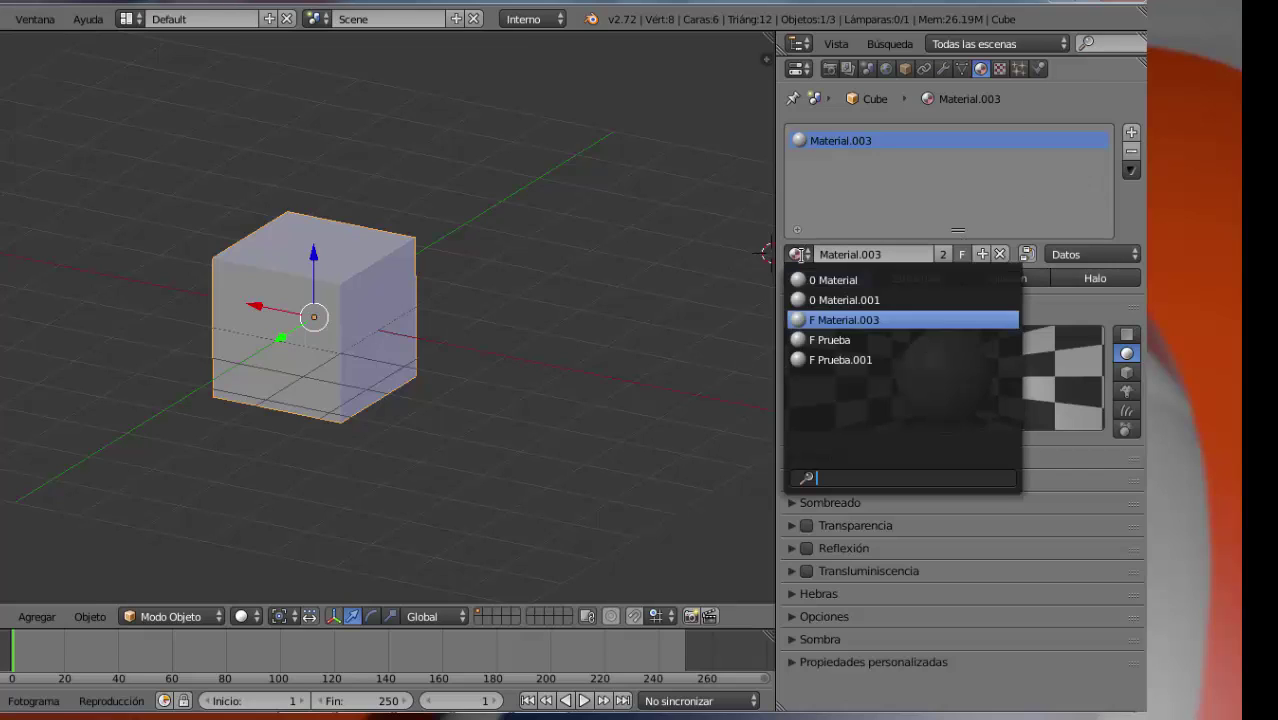
click(830, 341)
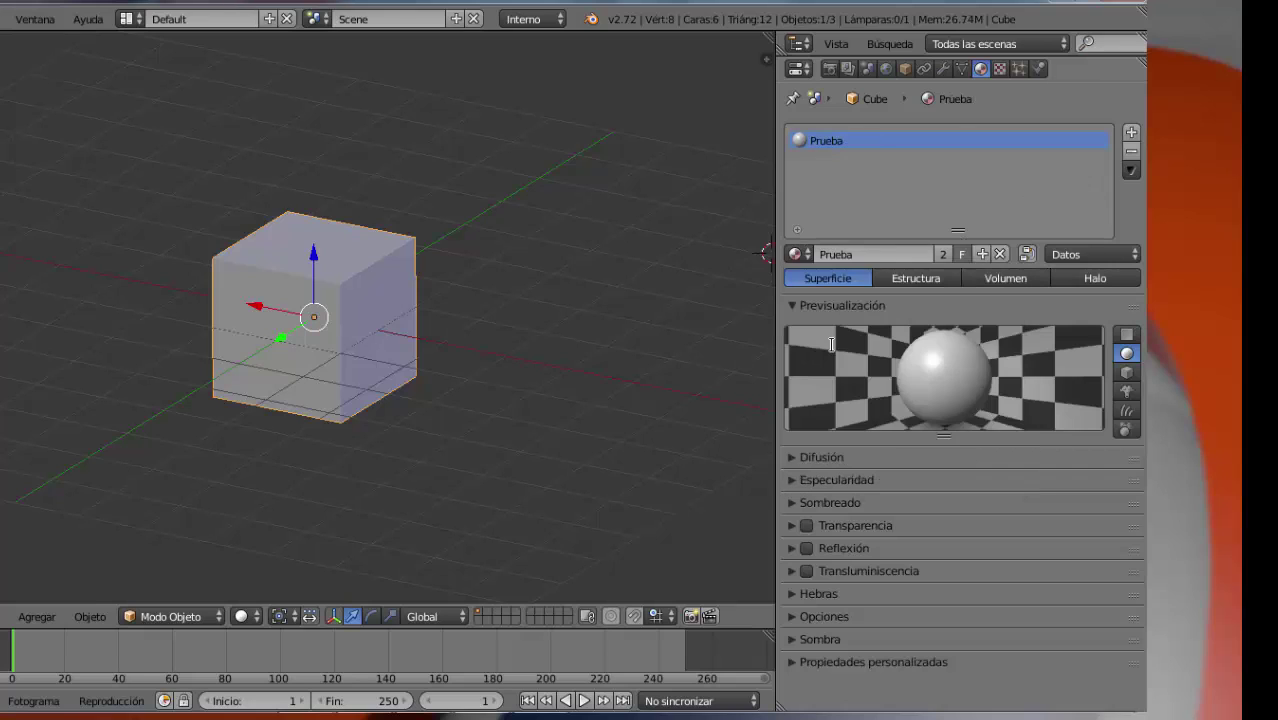
click(963, 254)
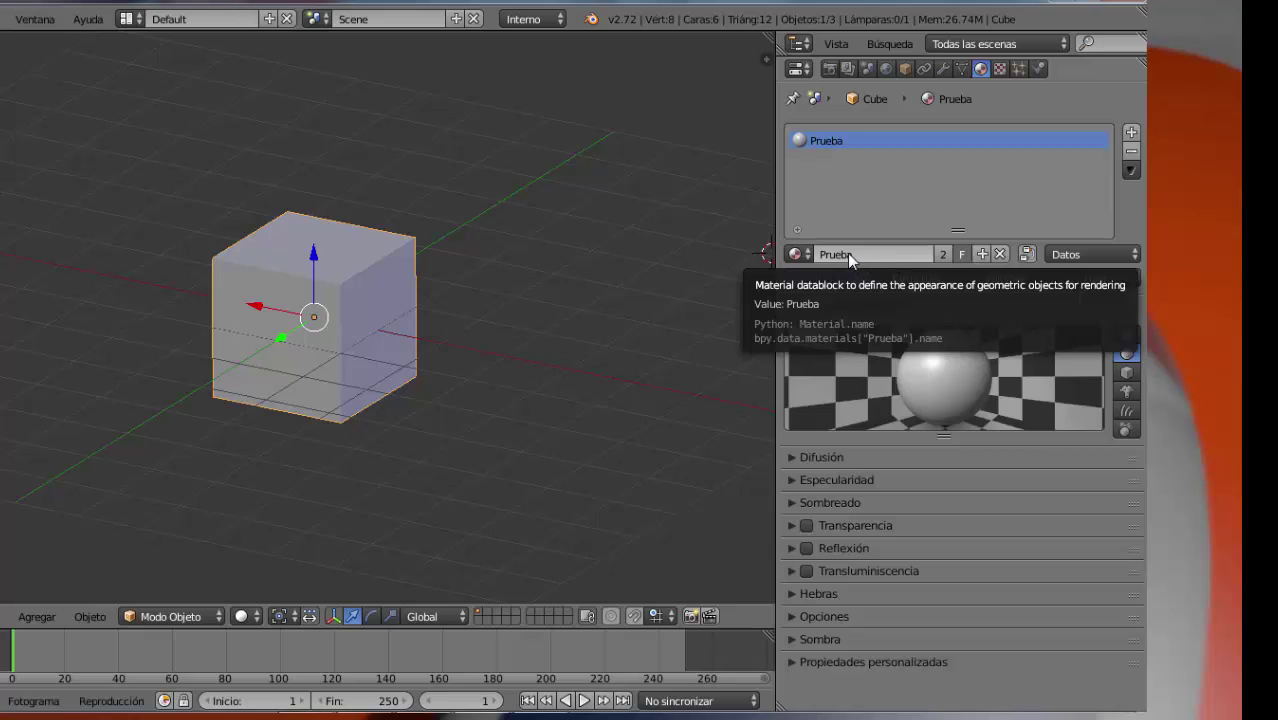
- Unlink Prueba from the cube's slot, link Prueba.001 in its place, and switch the slot back to Prueba
click(999, 254)
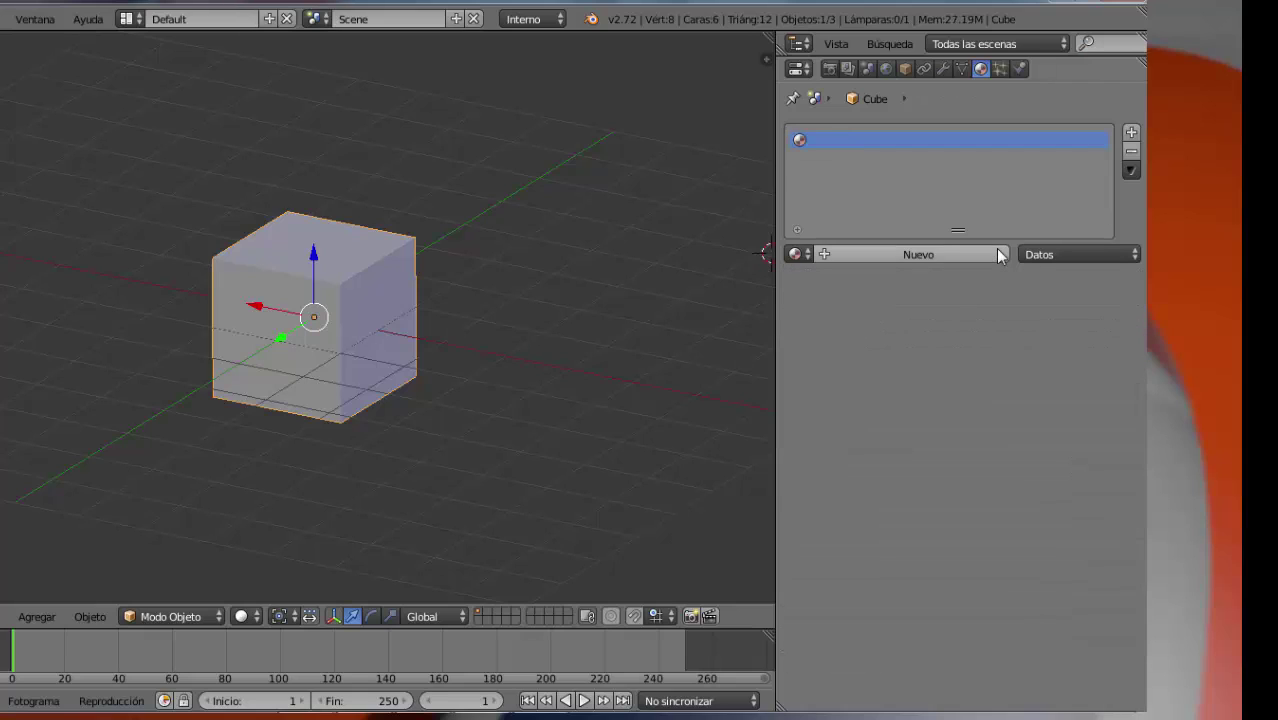
click(799, 254)
click(826, 359)
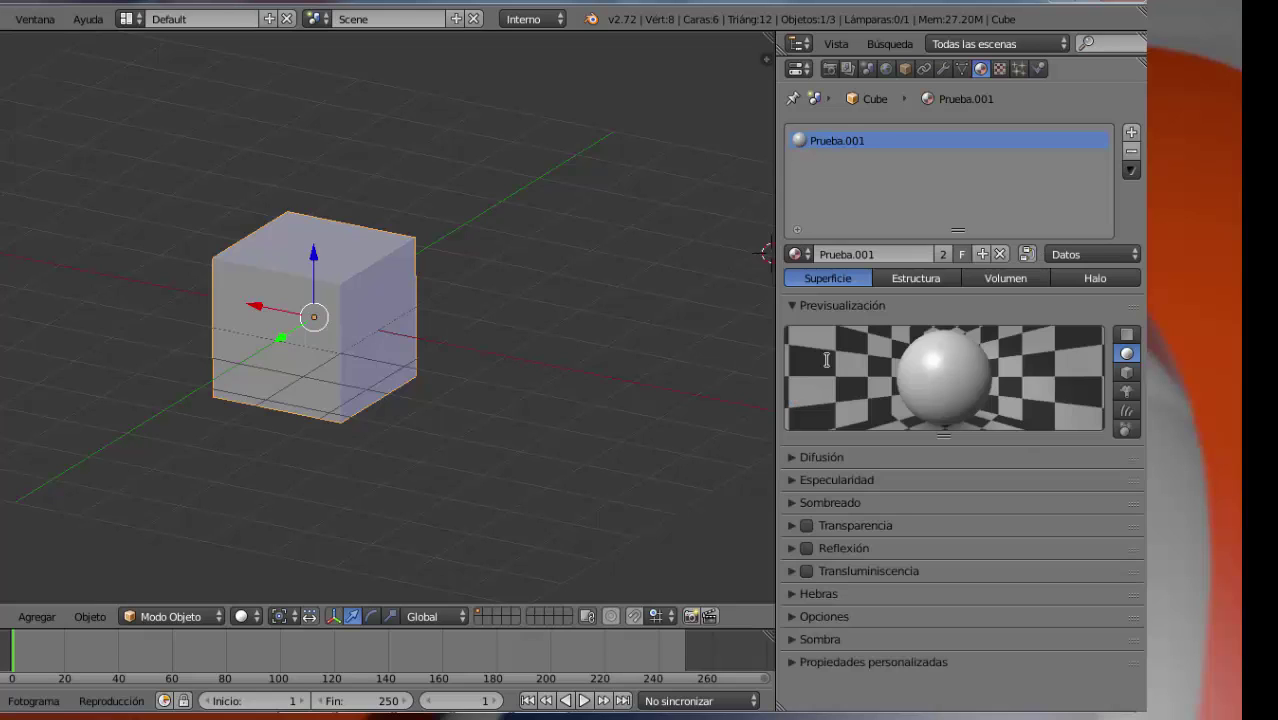
click(799, 254)
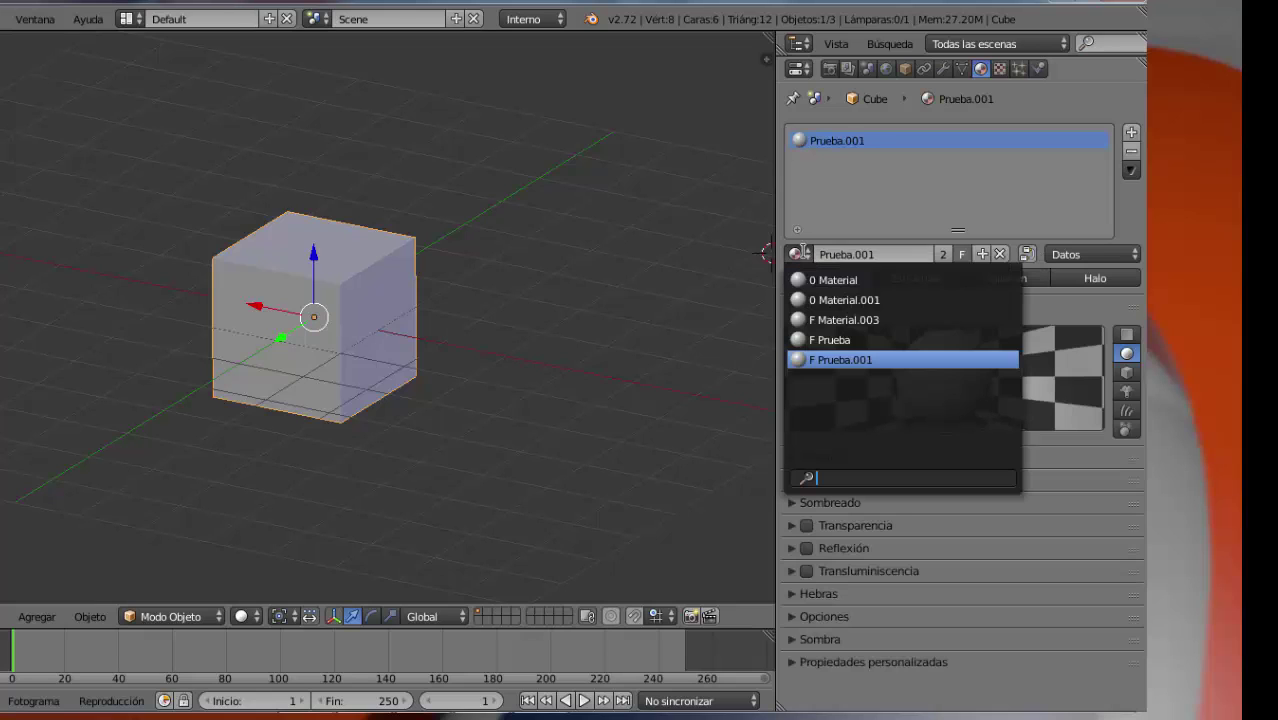
click(836, 338)
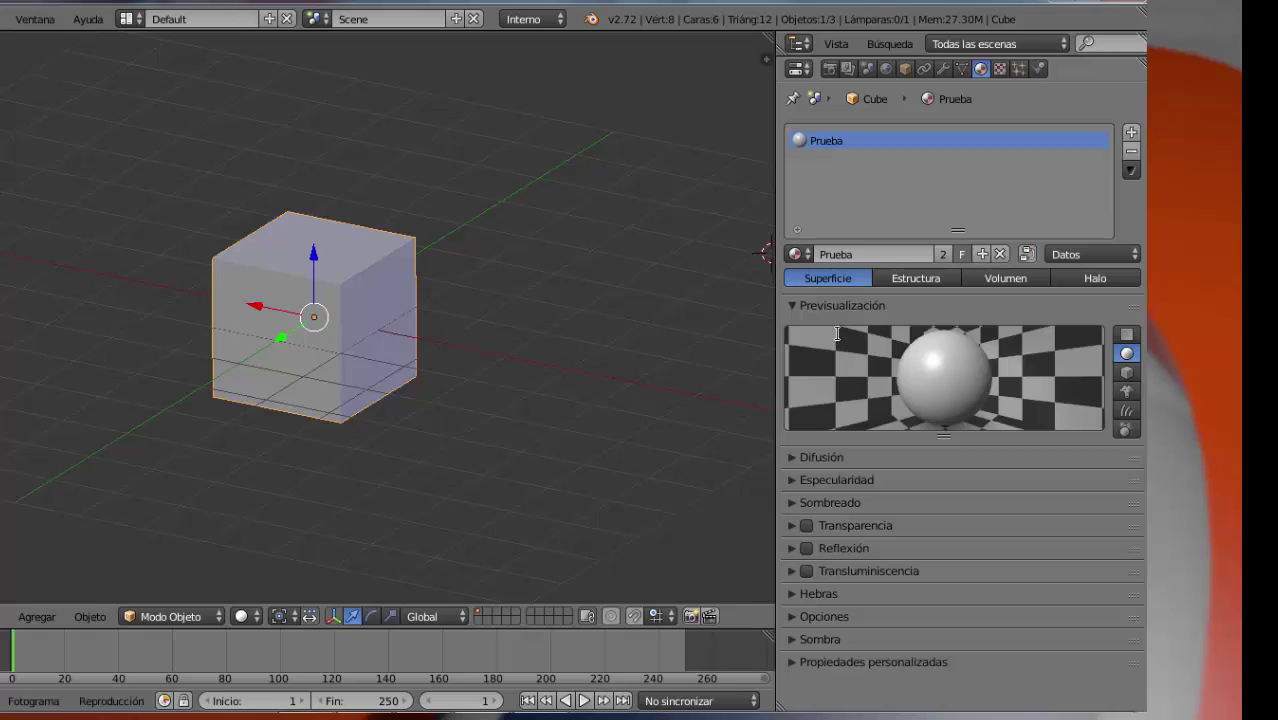
- Toggle shader nodes on and off for Prueba, and switch the slot's link to Objeto and back to Datos
click(1027, 256)
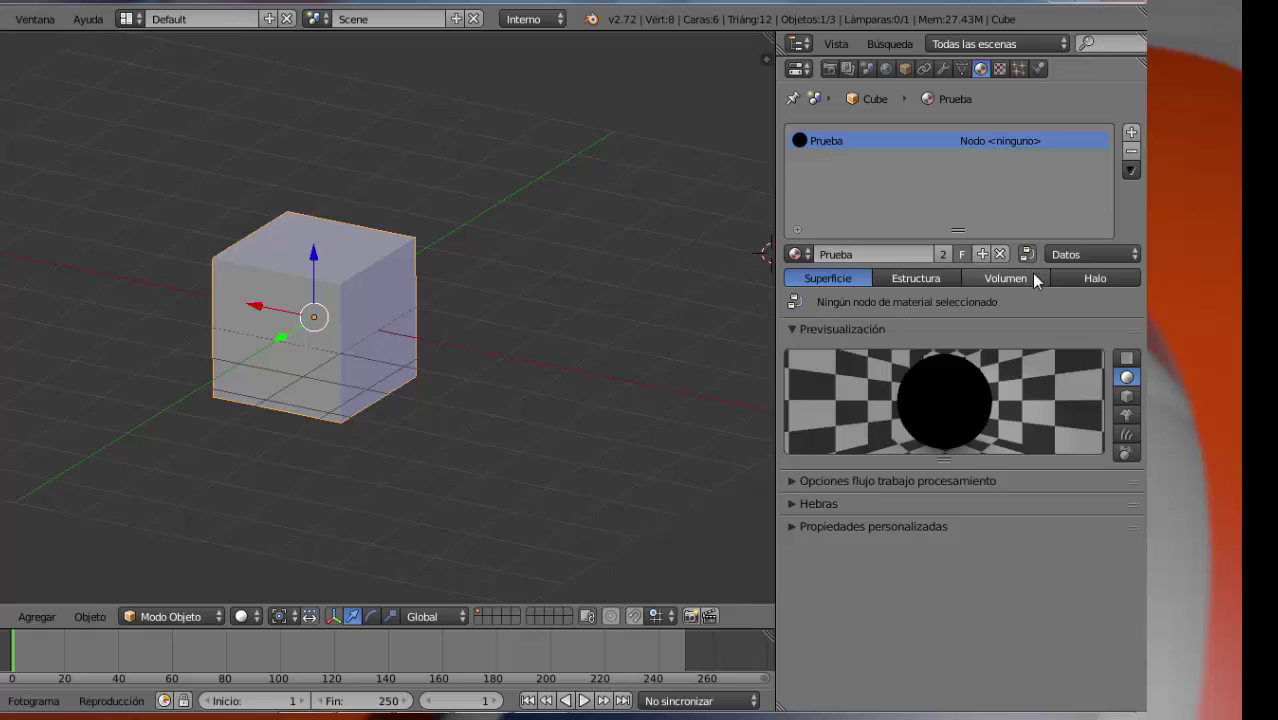
click(1027, 256)
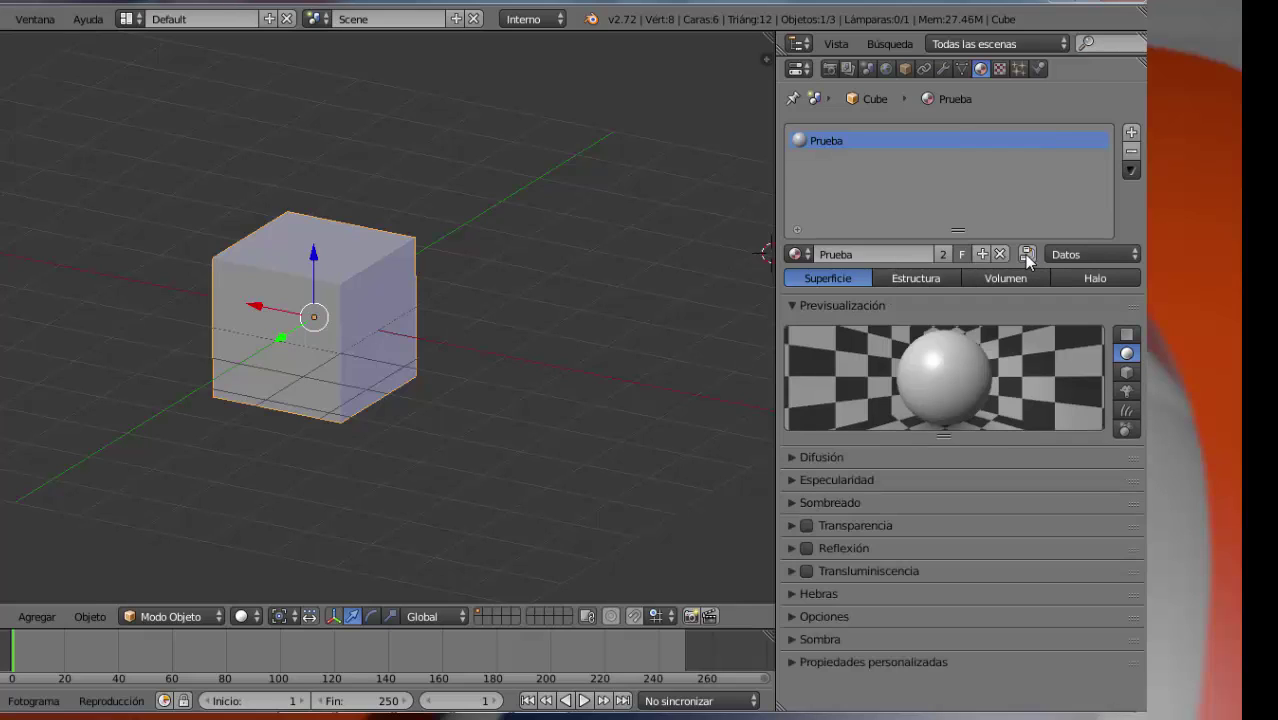
click(1070, 256)
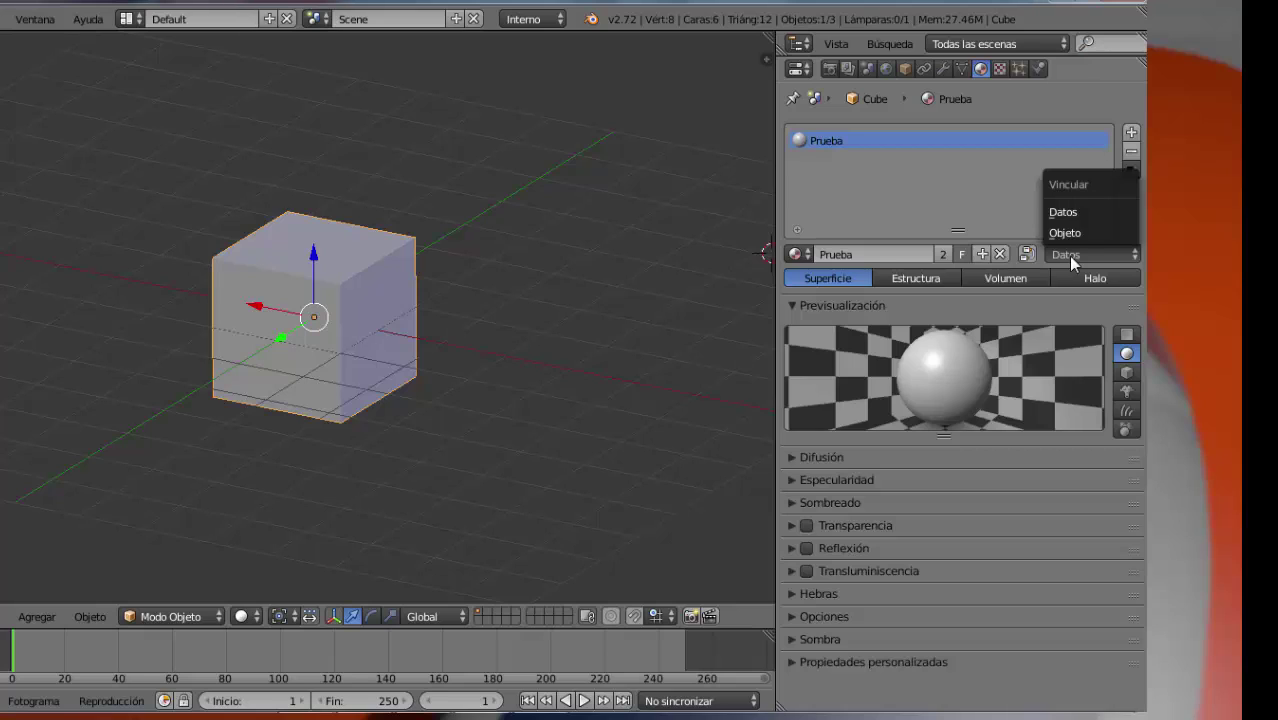
click(1066, 234)
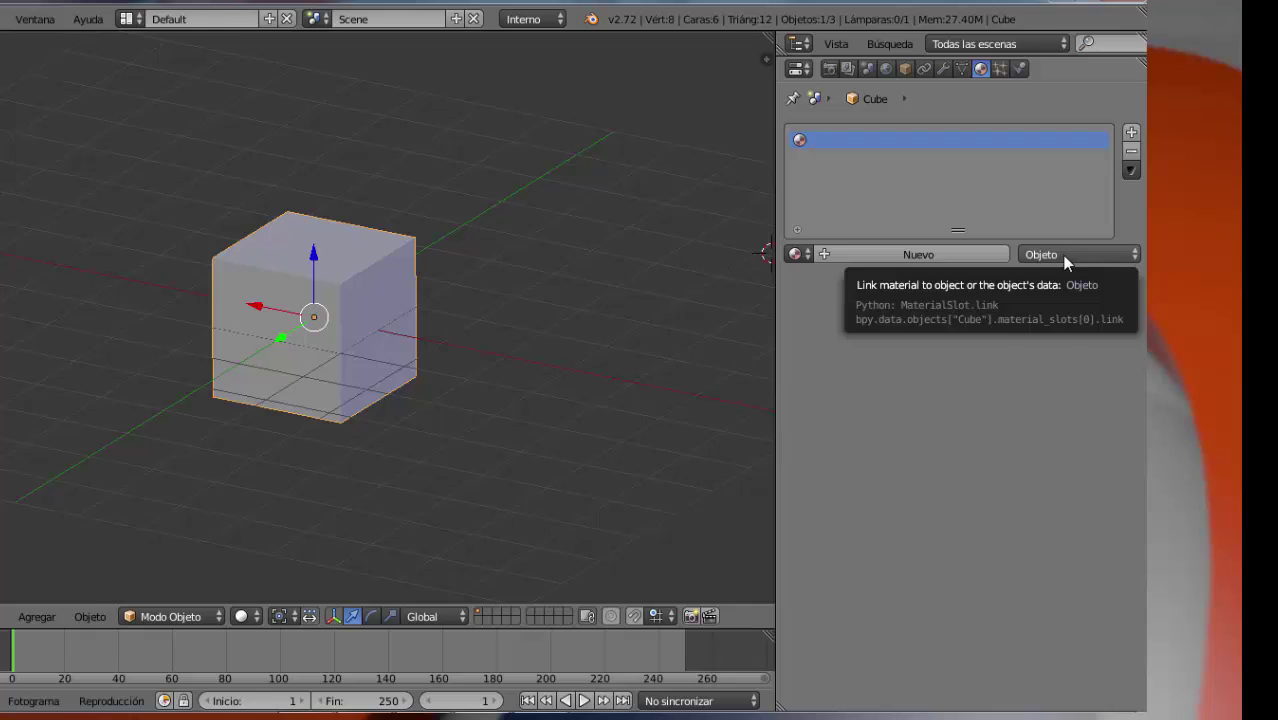
click(1065, 257)
click(1056, 209)
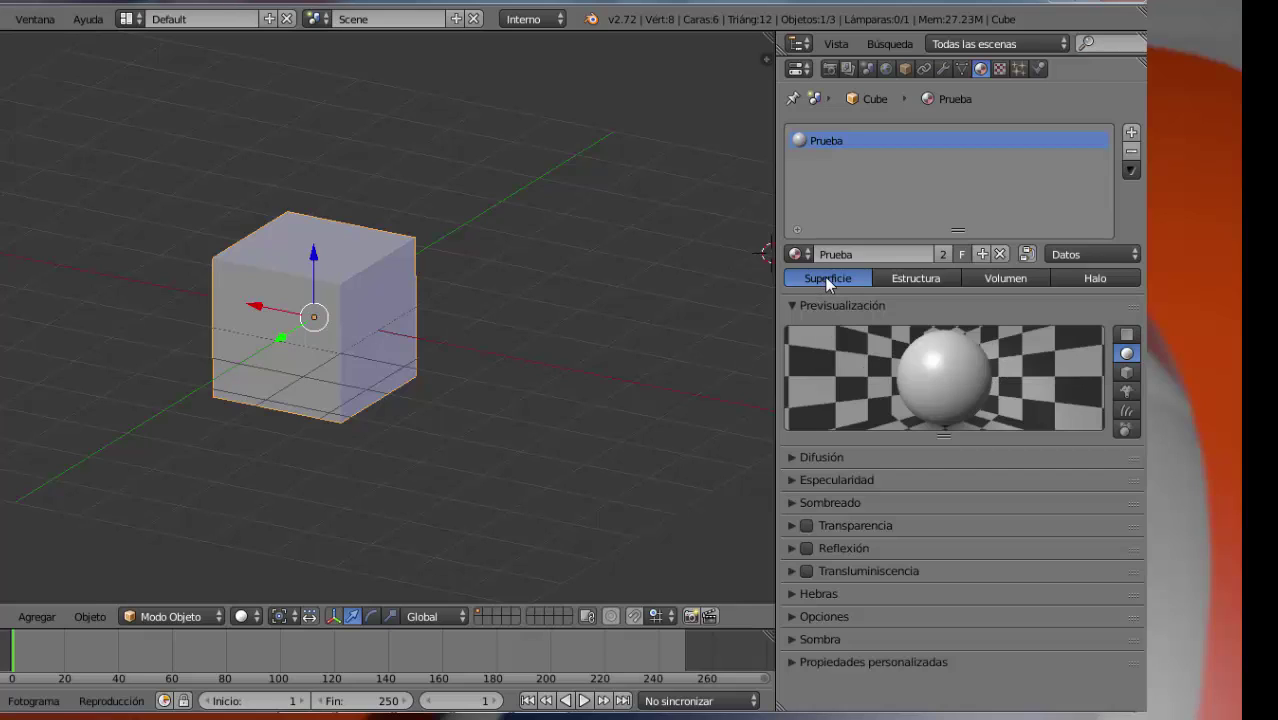
- Try the Estructura, Volumen and Halo render types on the Prueba material and return it to Superficie
click(896, 284)
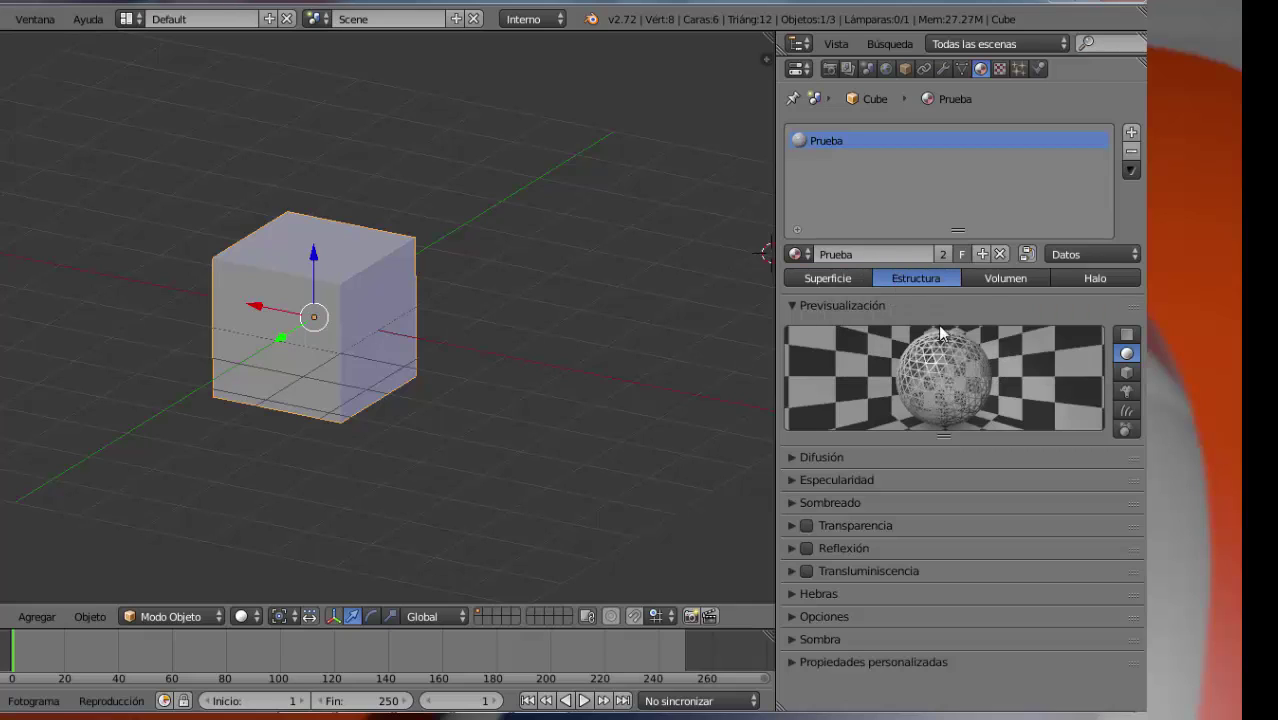
click(993, 280)
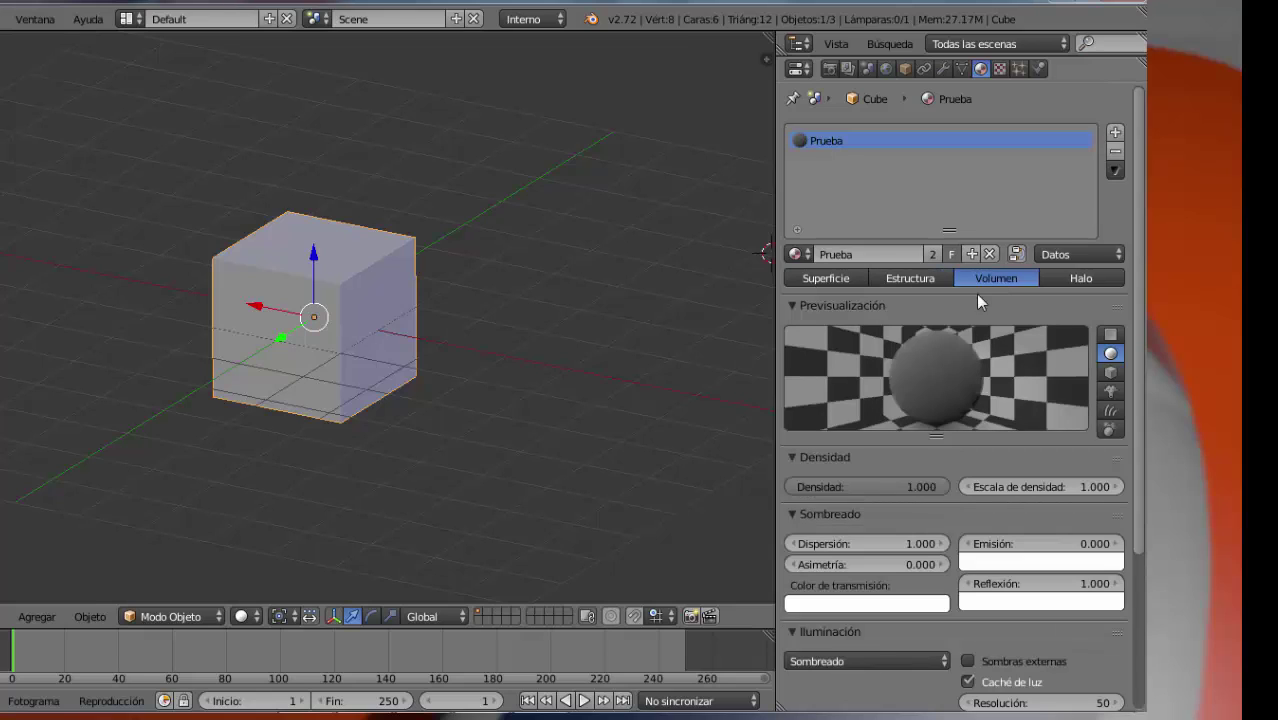
click(827, 279)
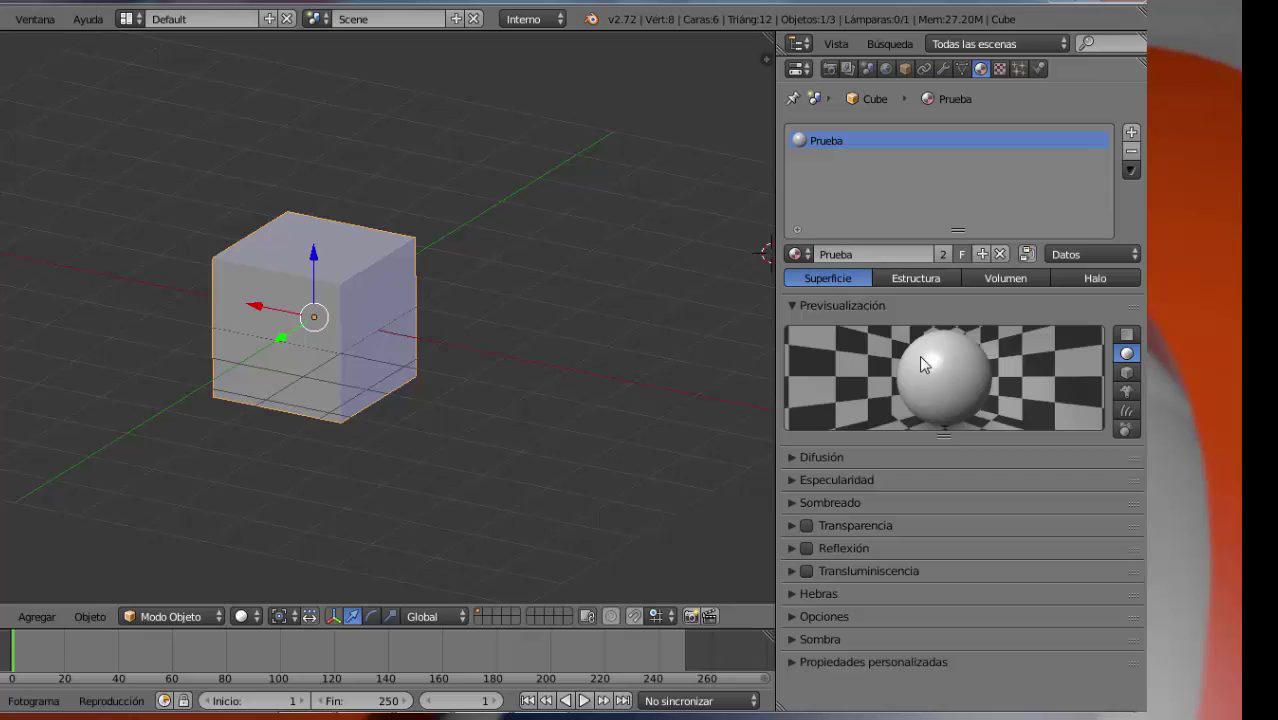
click(970, 279)
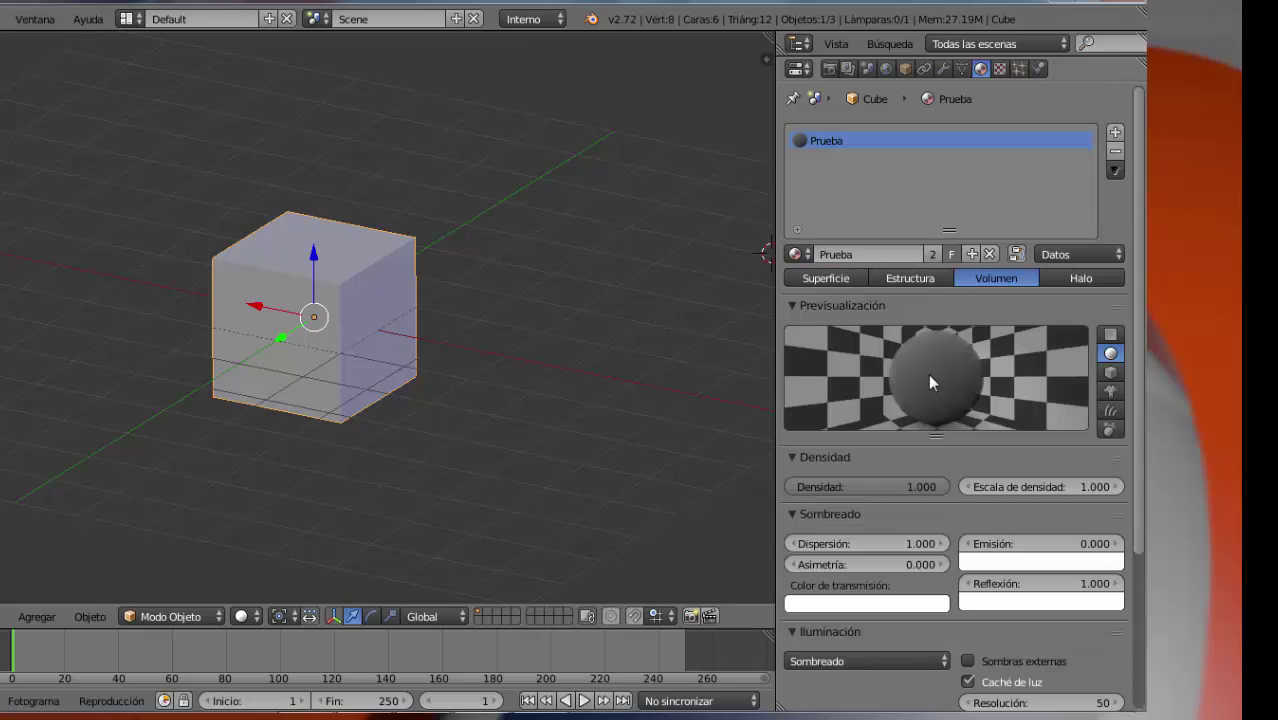
click(1081, 280)
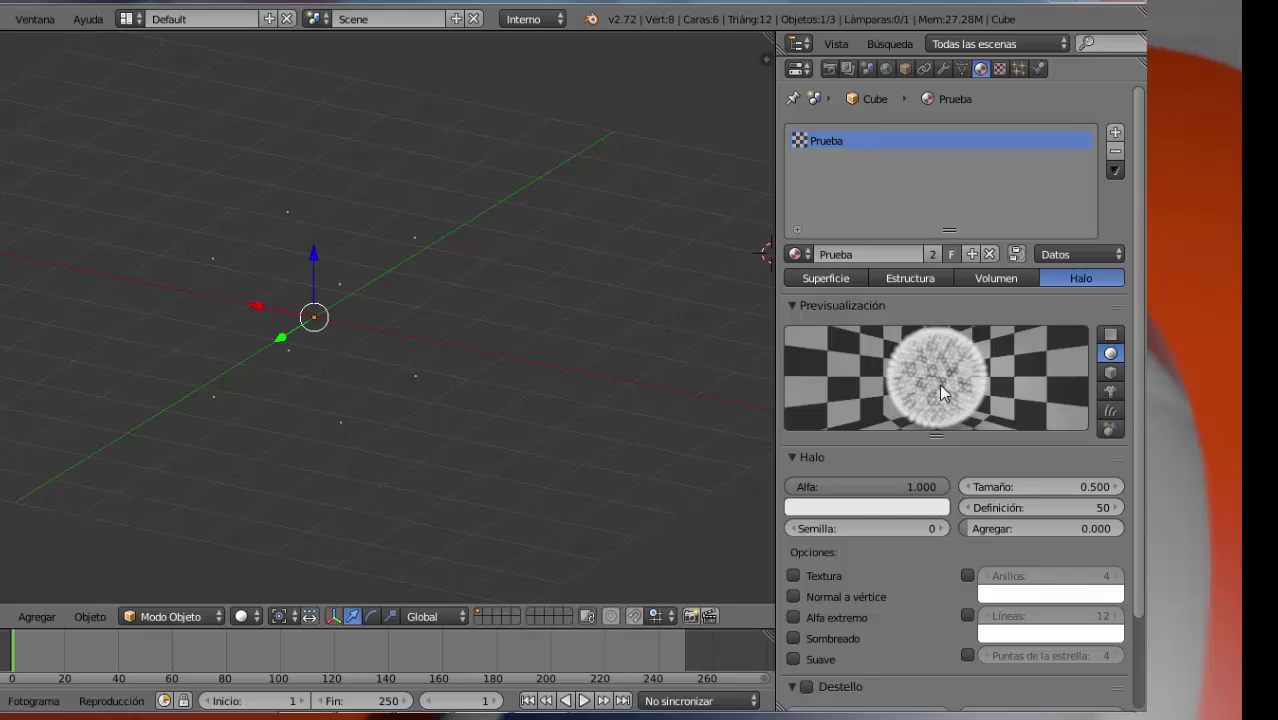
click(842, 282)
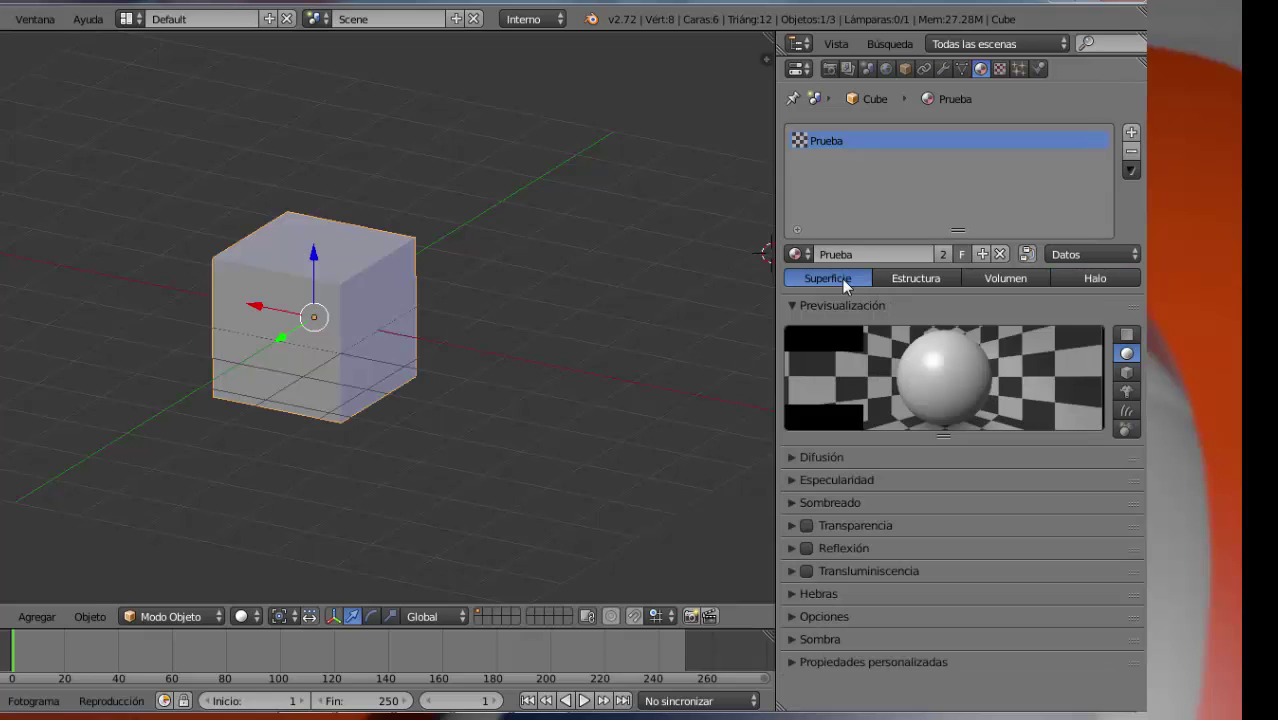
- Examine Prueba's preview on the plane, sphere, cube, monkey, hair and sky-sphere shapes, and return to the sphere preview
click(791, 306)
click(791, 306)
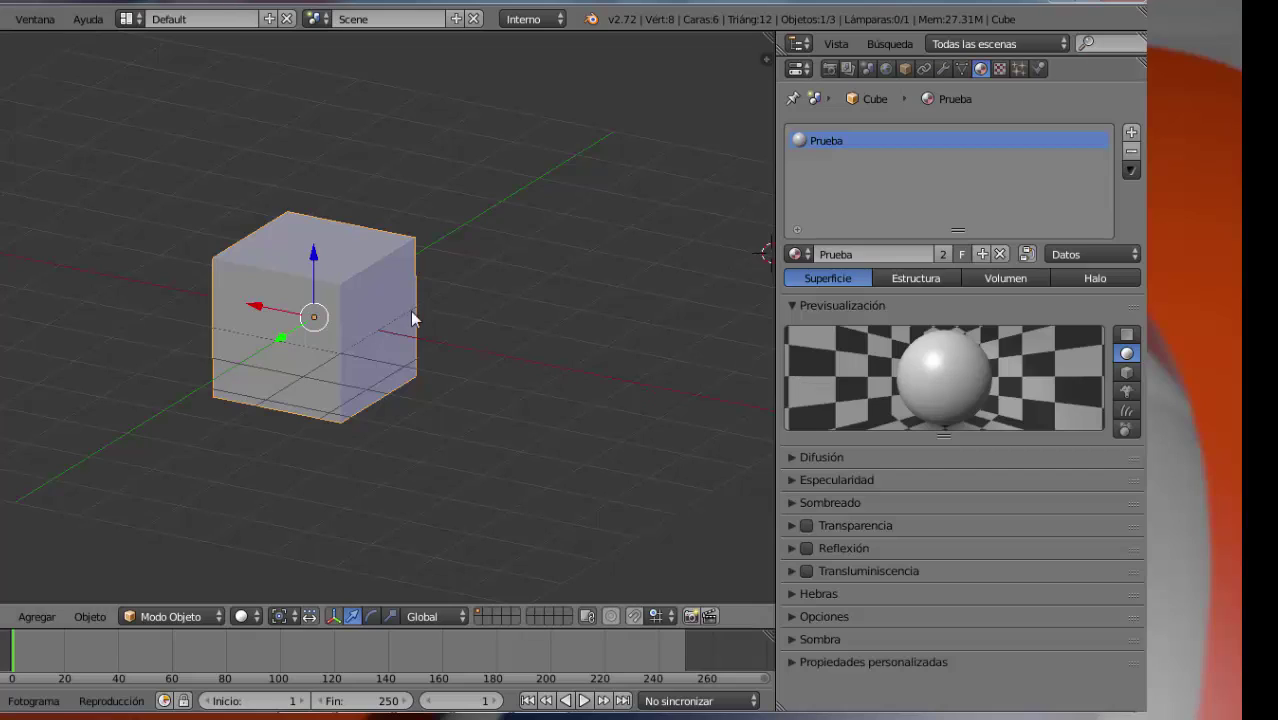
click(1123, 336)
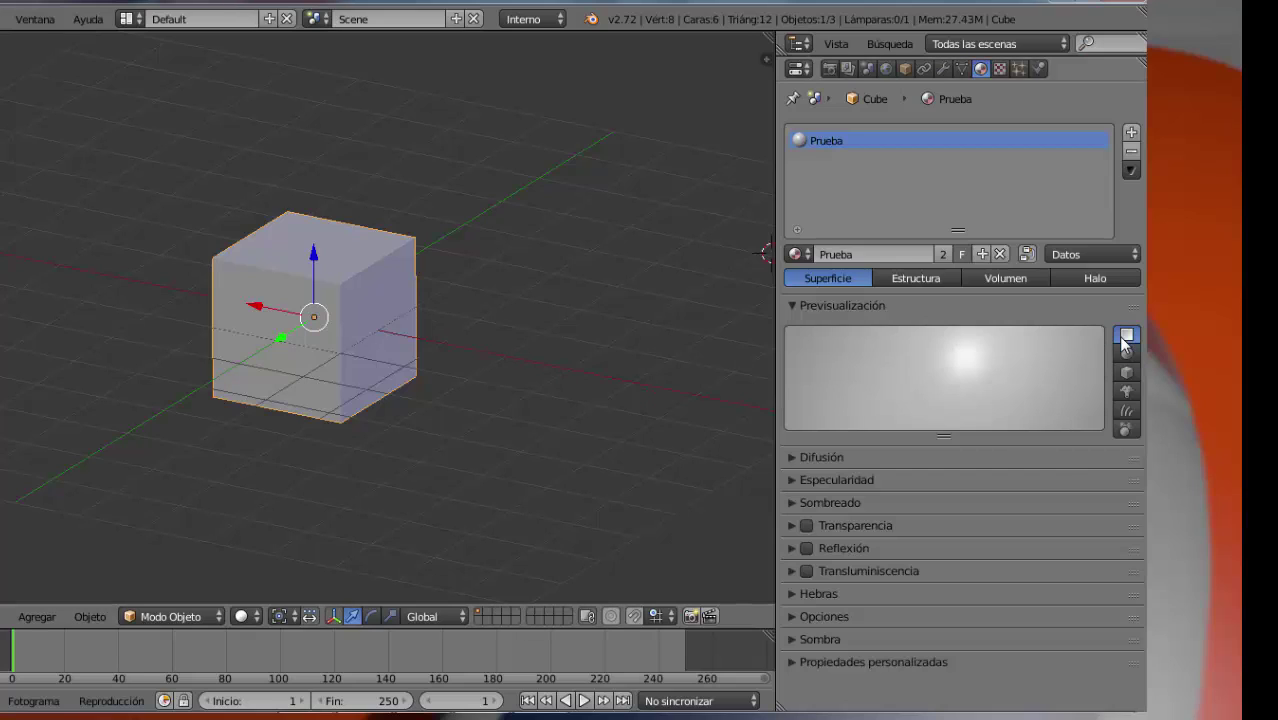
click(1128, 356)
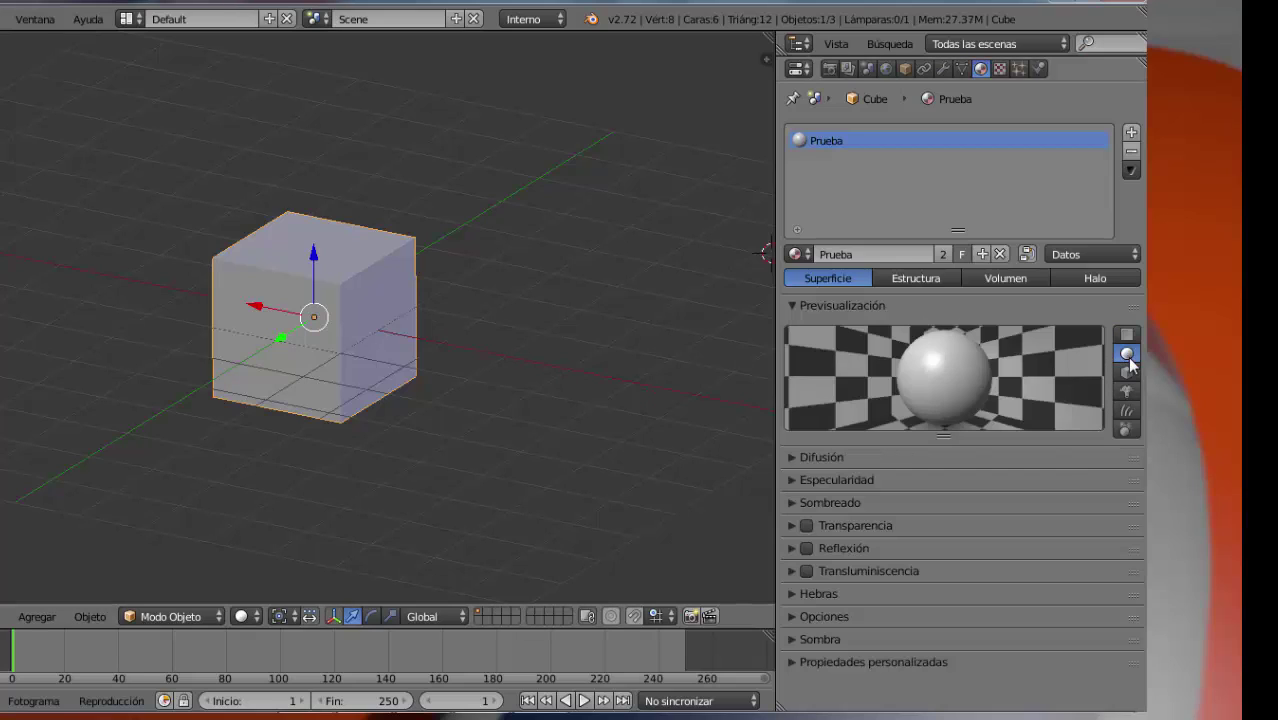
click(1129, 373)
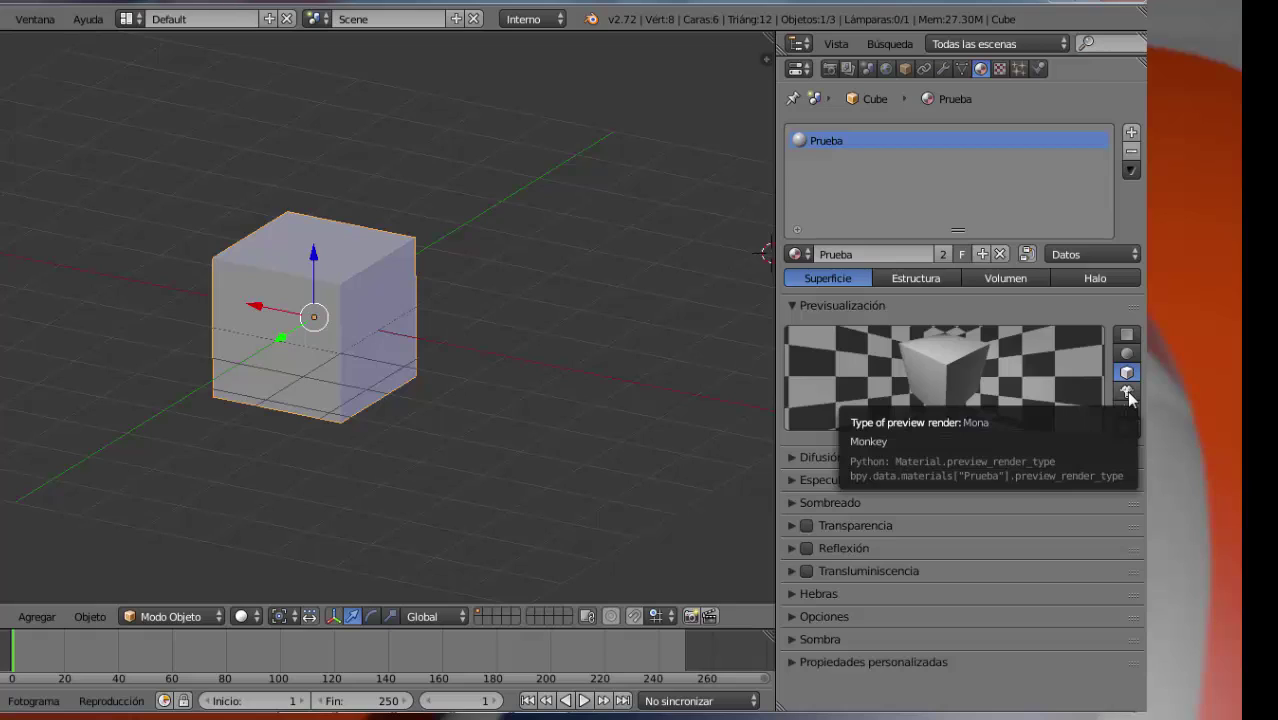
click(1128, 393)
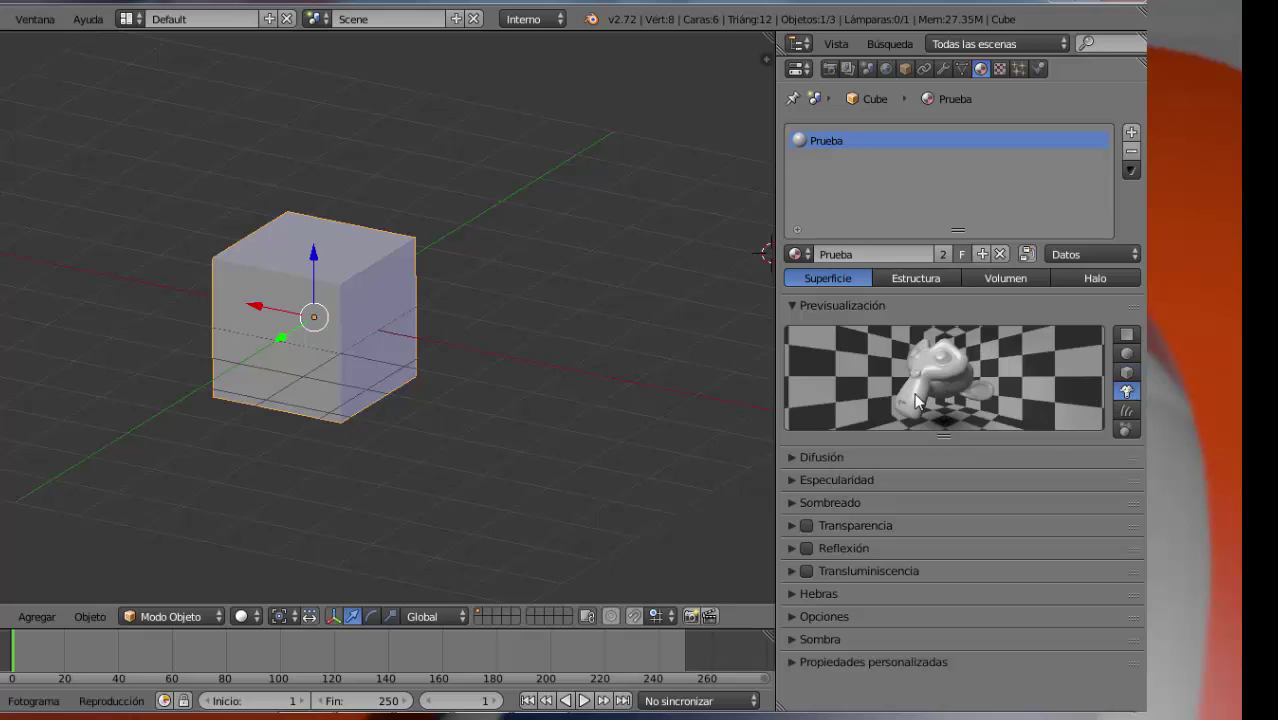
click(1127, 413)
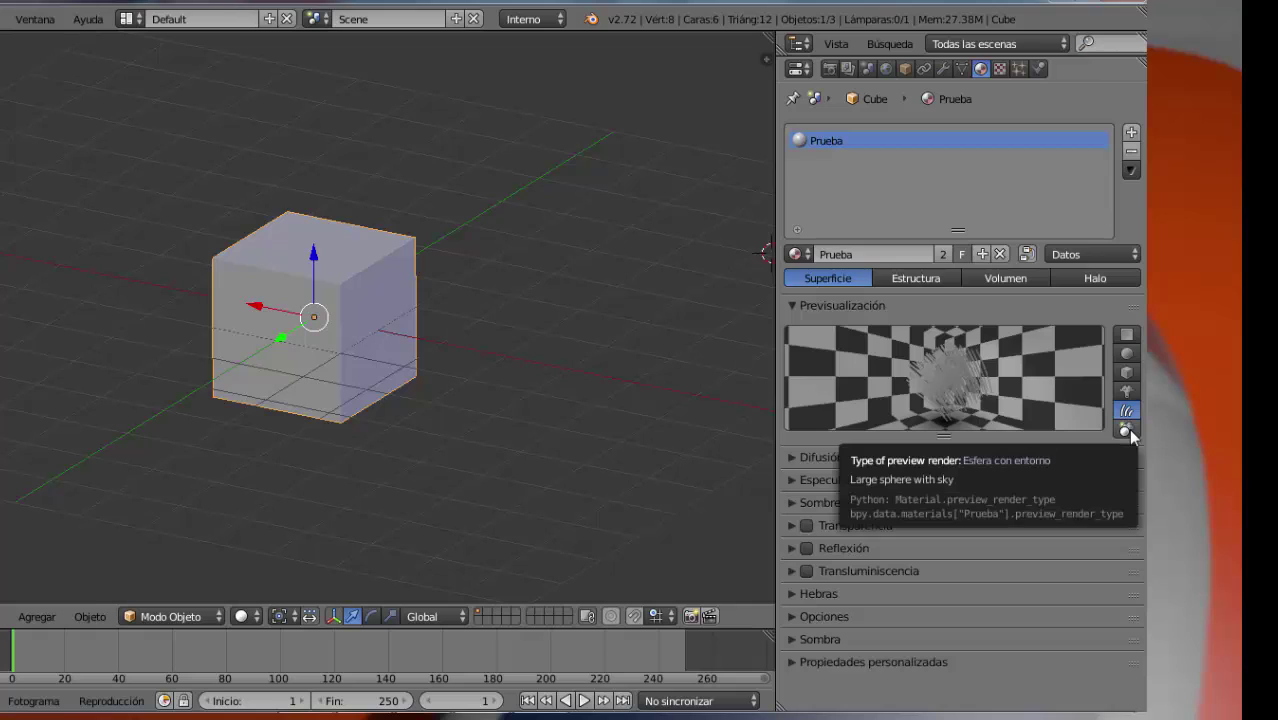
click(1126, 429)
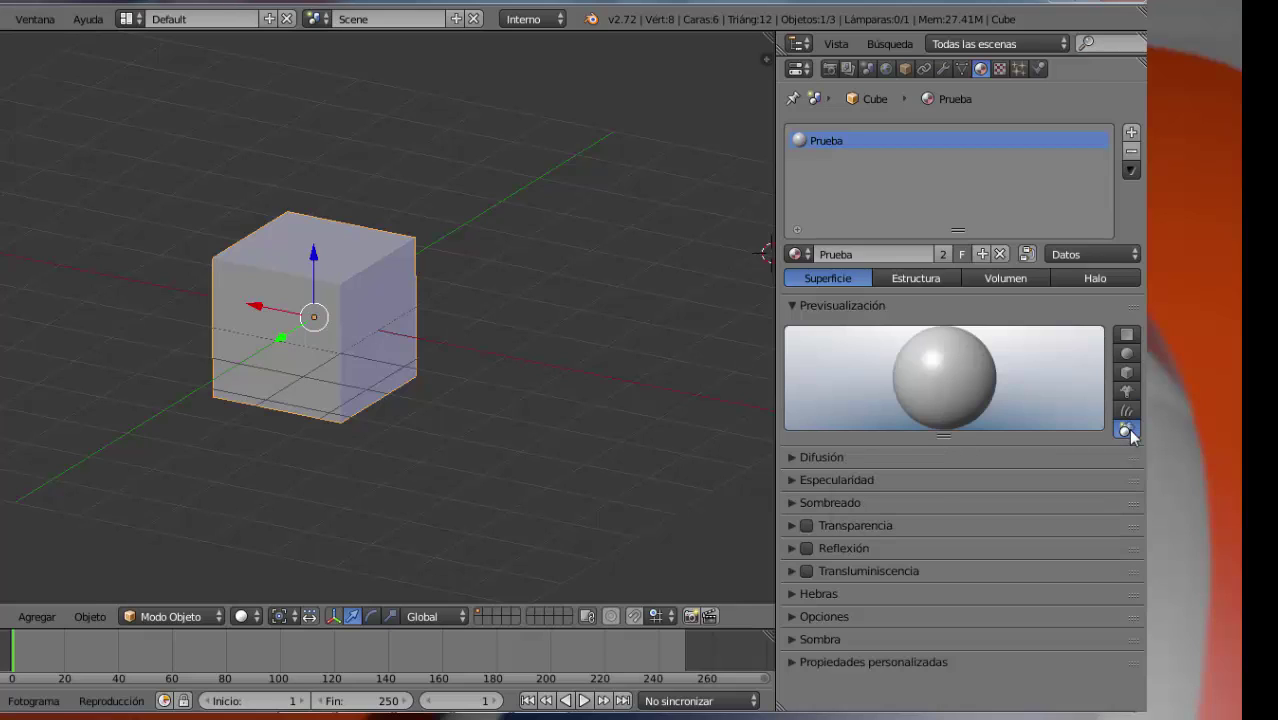
click(1127, 354)
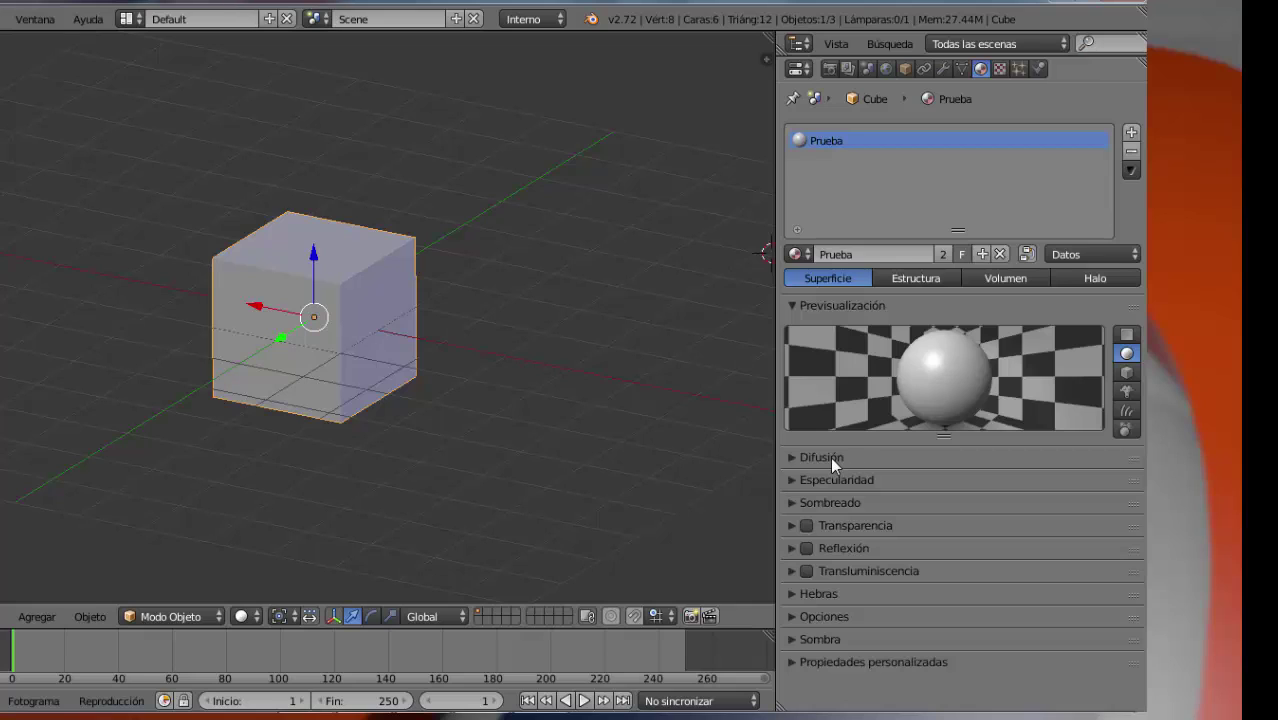
- Examine the material's Difusión, Especularidad and Sombreado settings, dismissing the Windows color scheme dialog and collapsing each section again
click(821, 457)
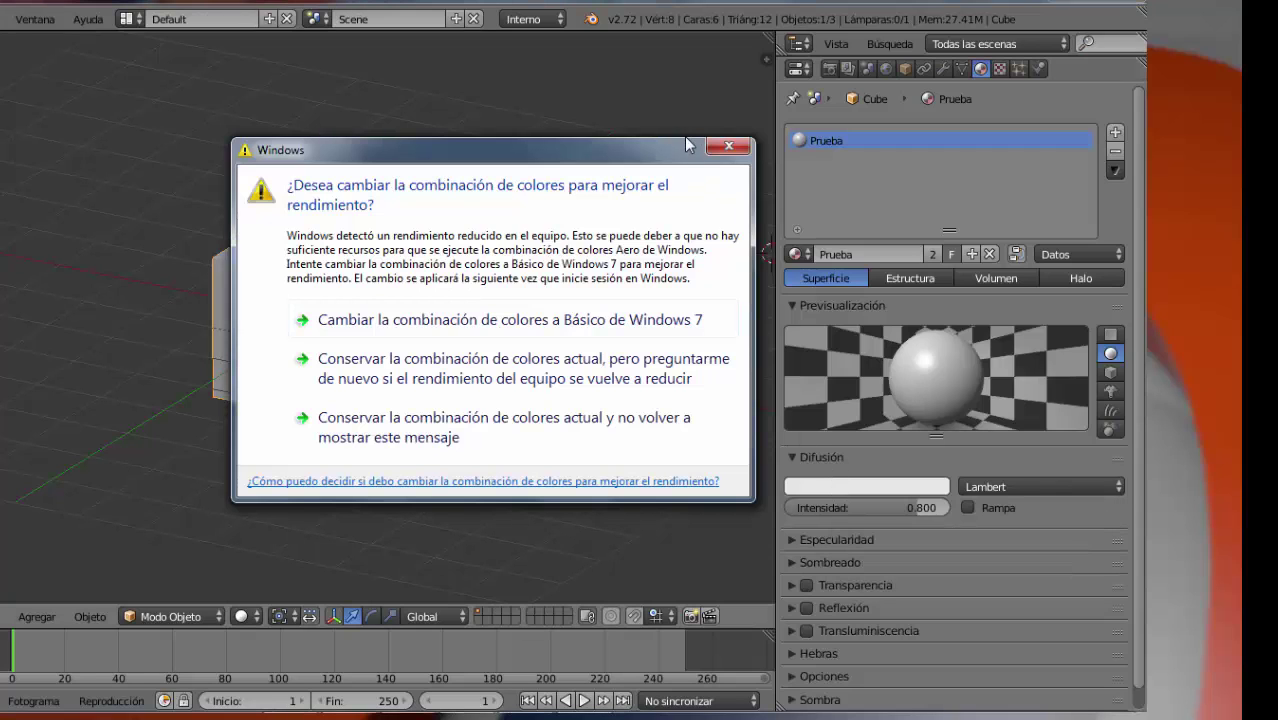
click(729, 146)
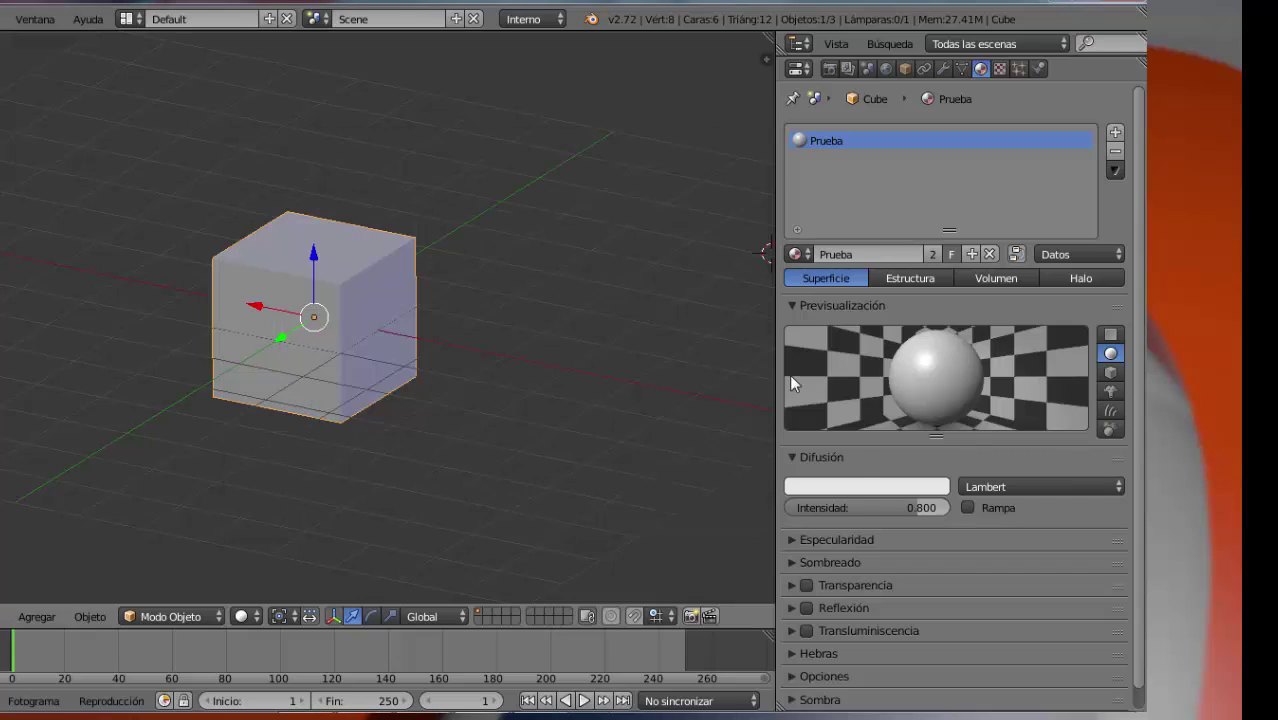
click(819, 456)
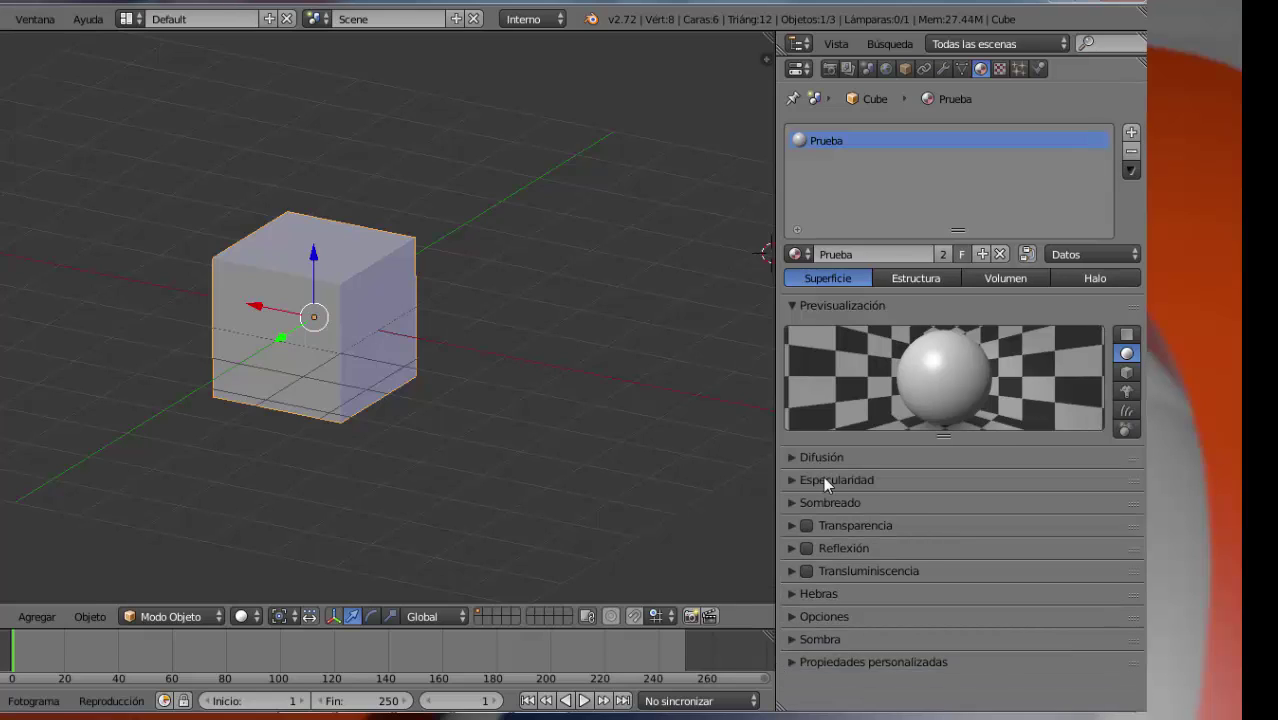
click(823, 480)
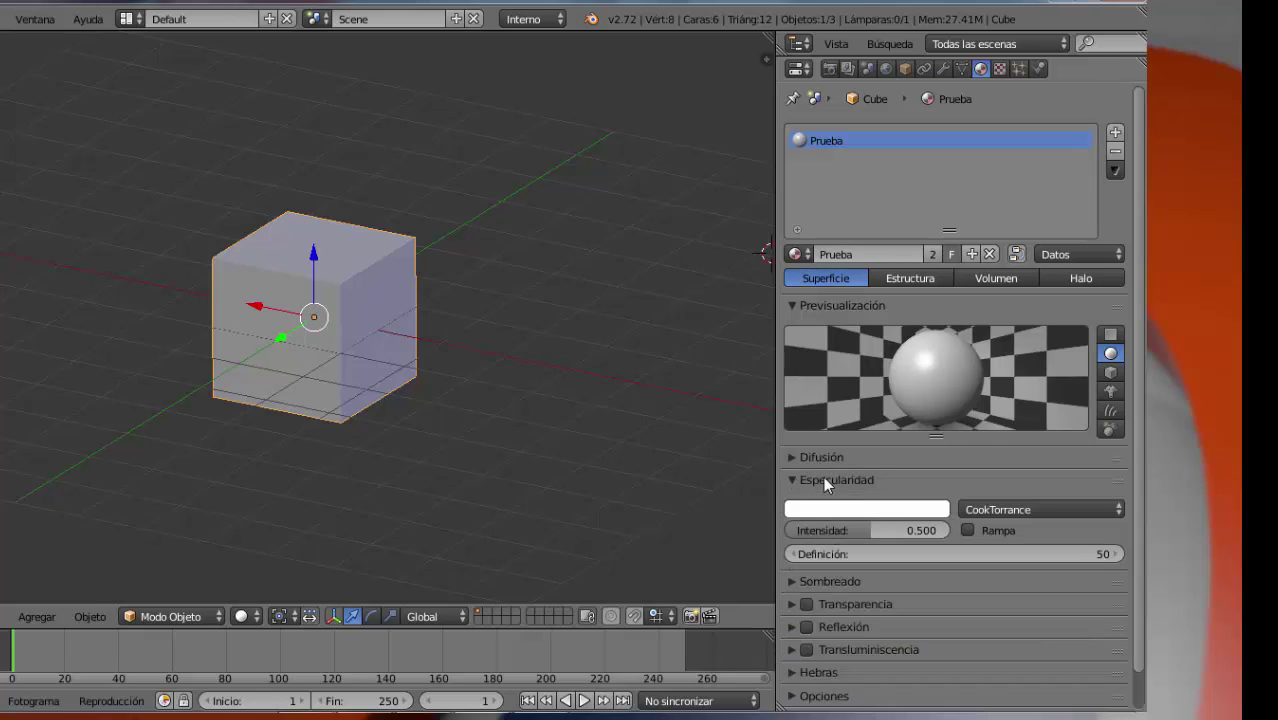
click(823, 480)
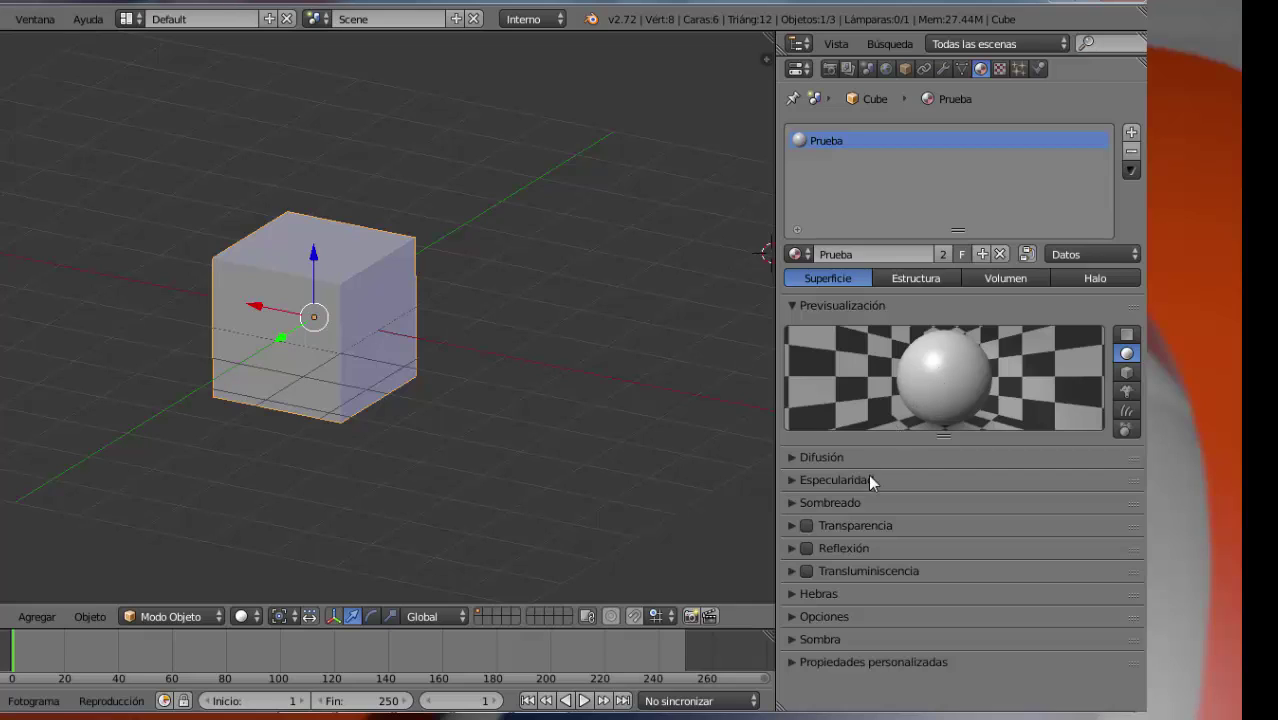
click(795, 504)
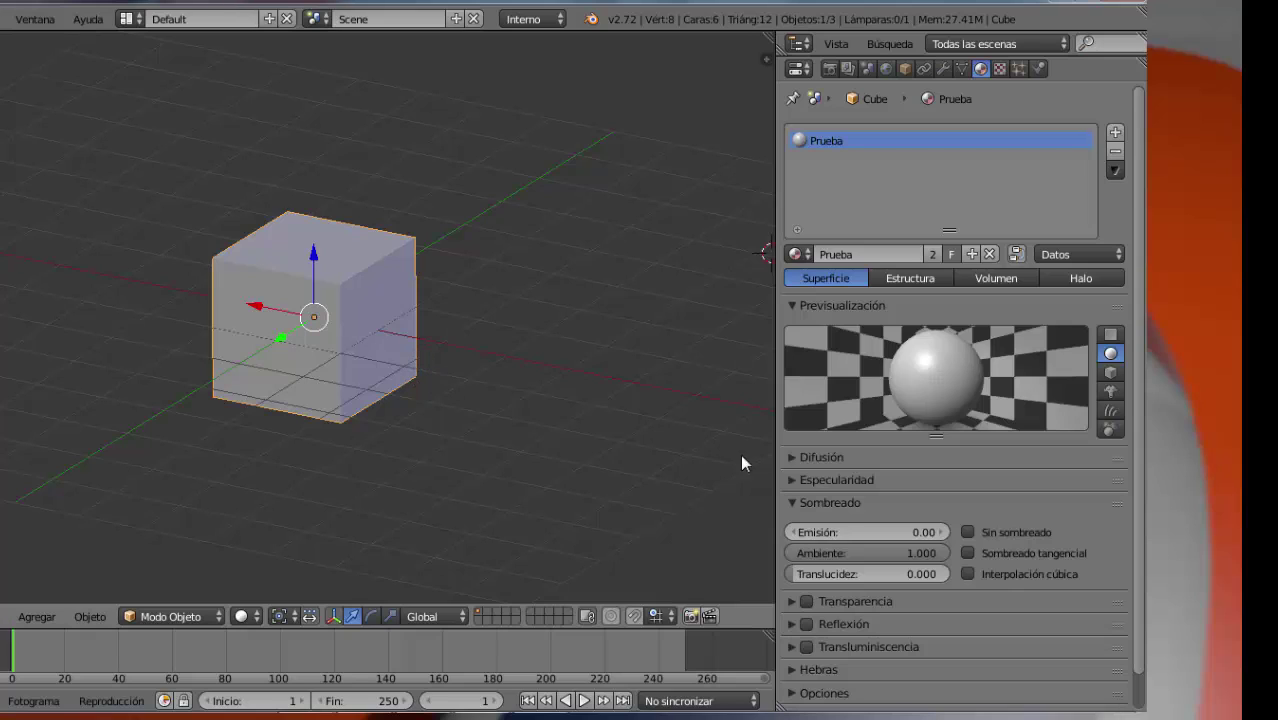
click(842, 502)
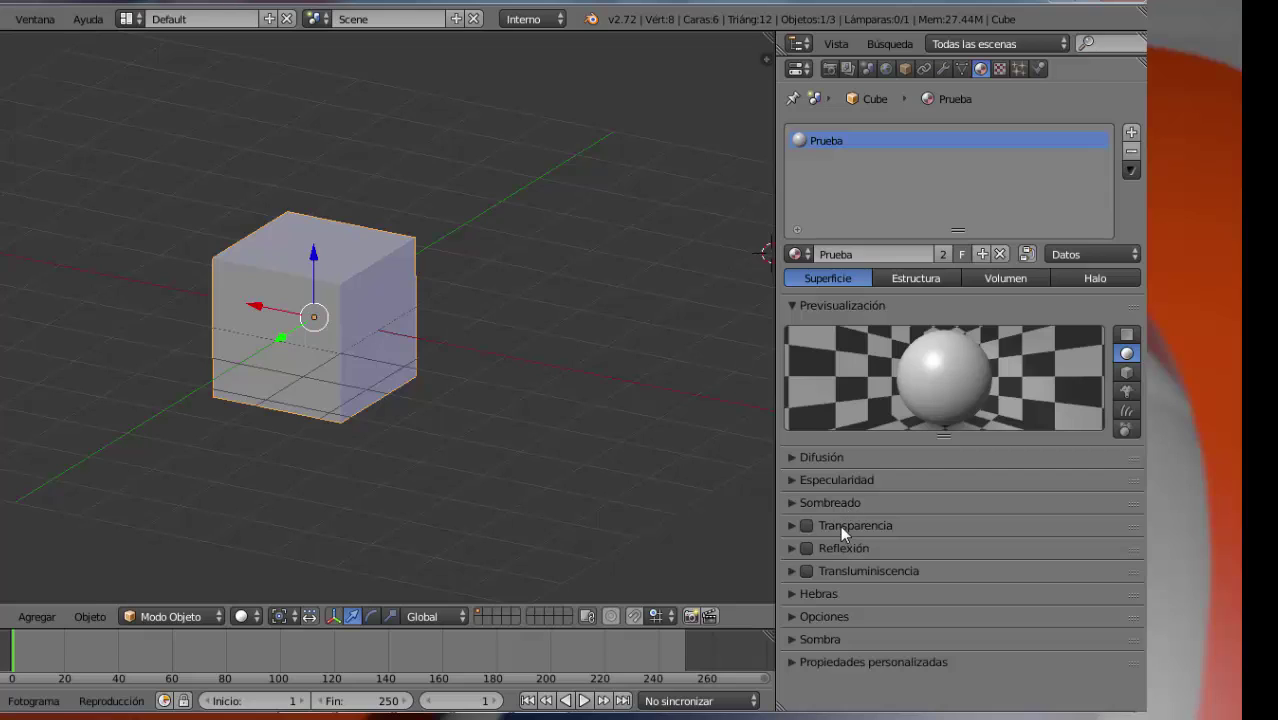
- Expand the Transparencia settings and try the Máscara and Transparencia Z methods before choosing Trazado de rayos
click(840, 525)
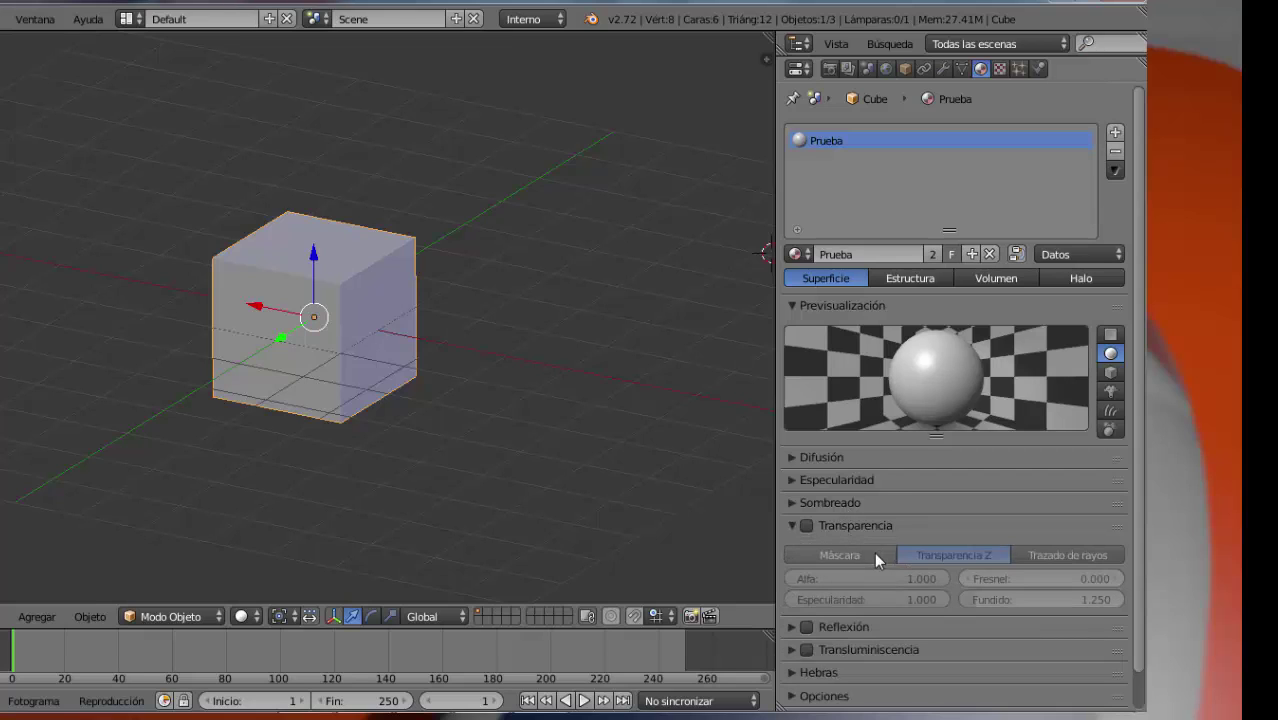
click(874, 552)
click(921, 555)
click(1040, 553)
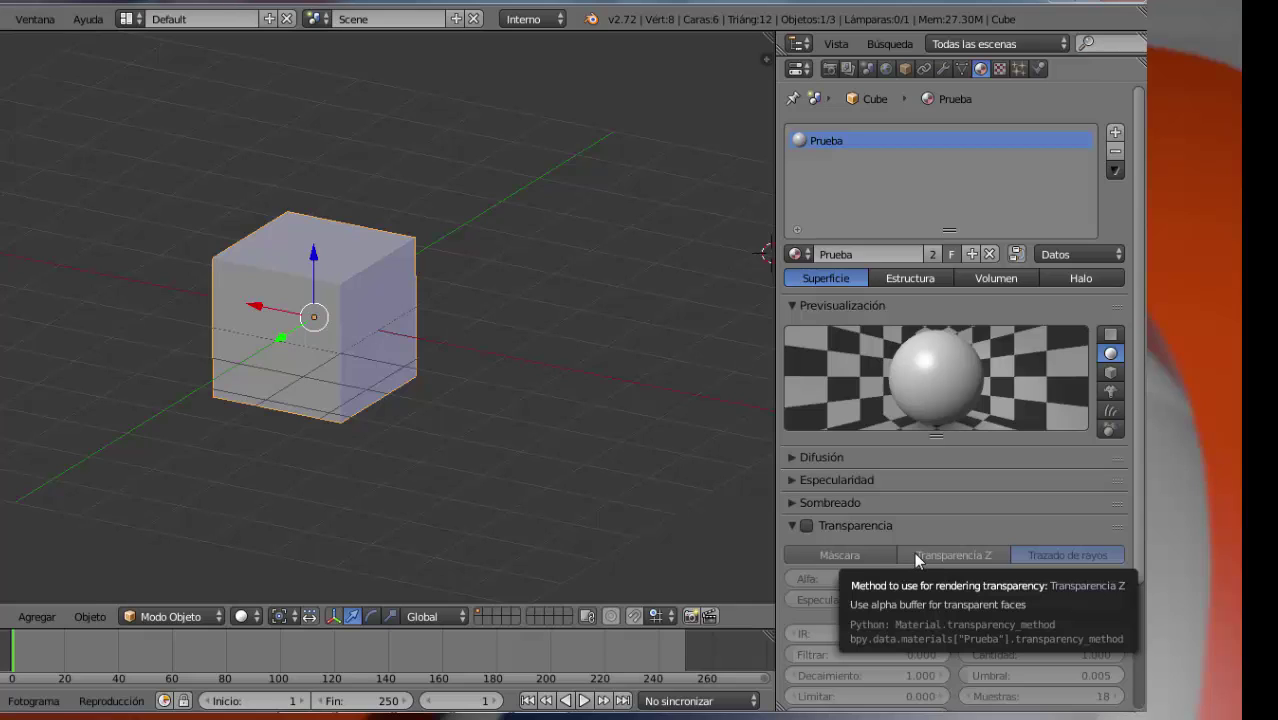
- Switch the disabled transparency between the Máscara, Transparencia Z and Trazado de rayos methods again, ending on Trazado de rayos
click(828, 555)
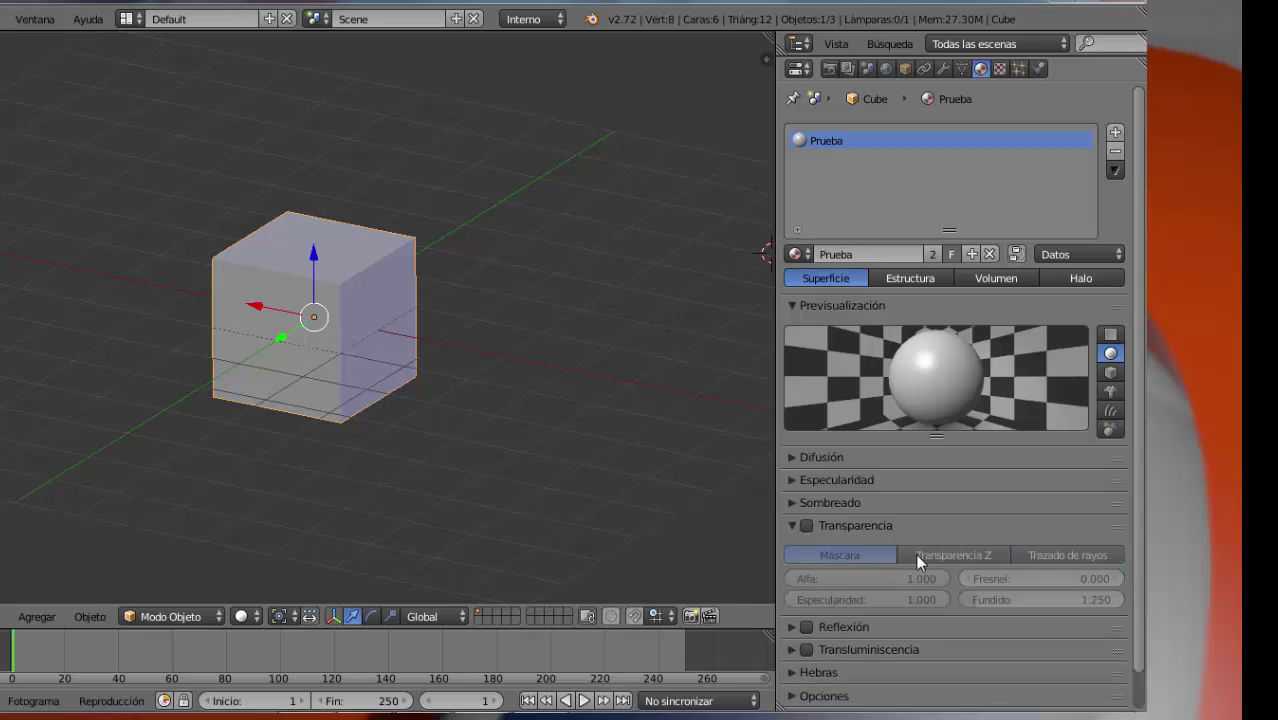
click(950, 554)
click(1049, 549)
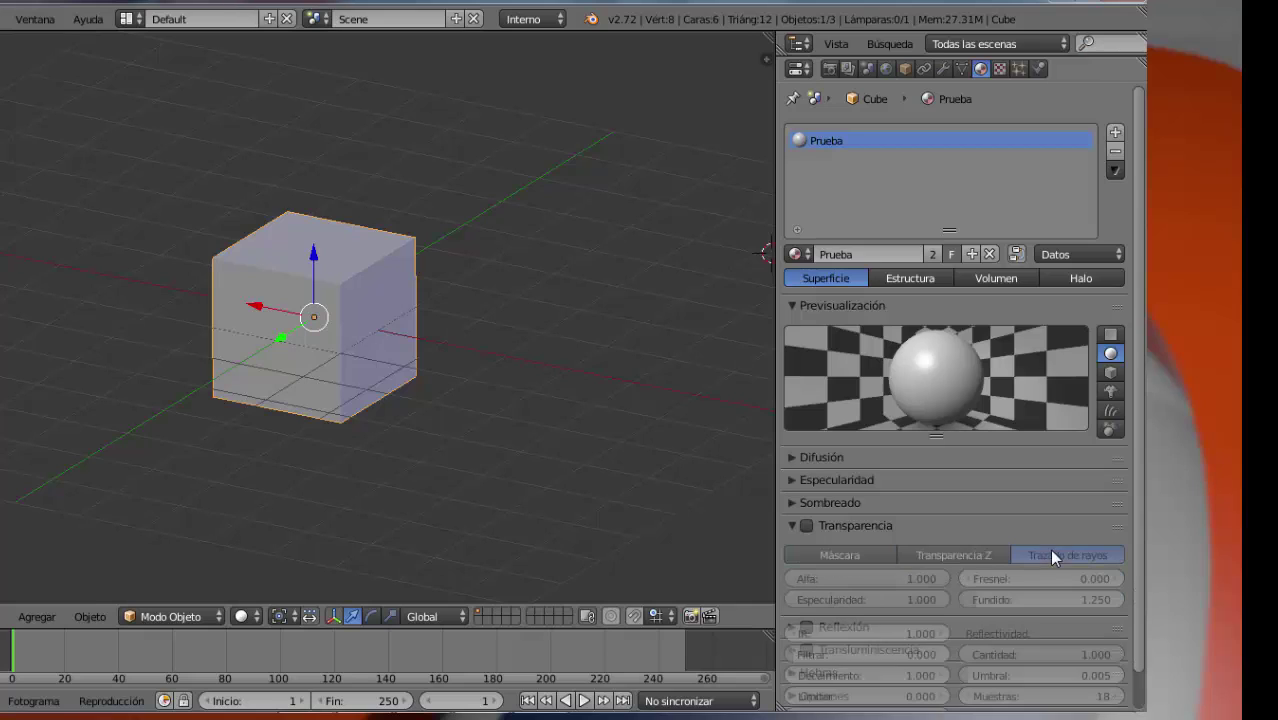
click(835, 552)
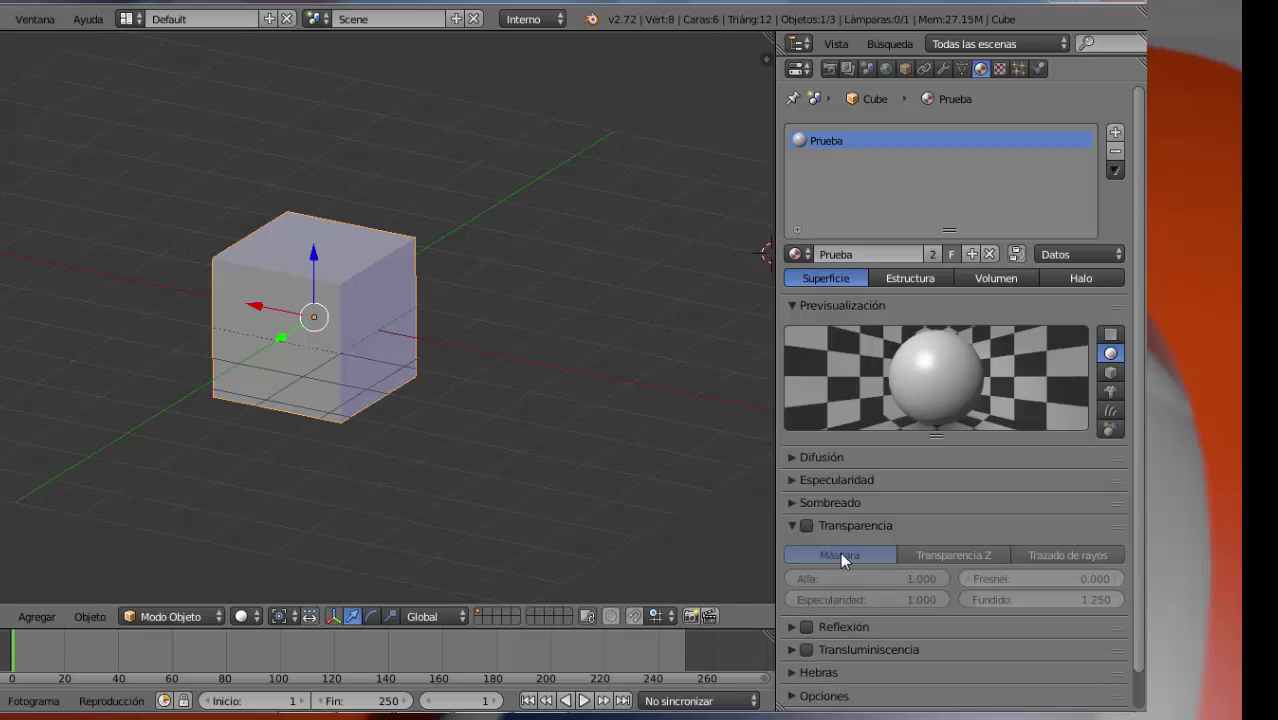
click(916, 555)
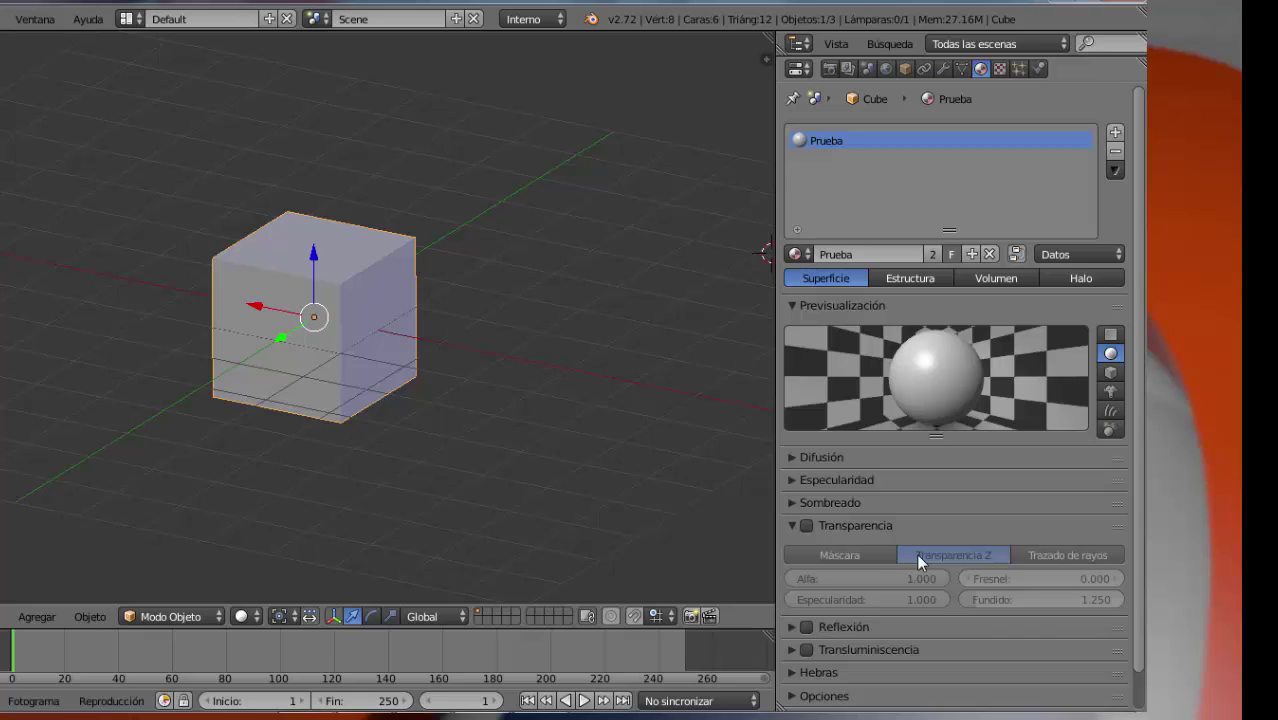
click(1042, 558)
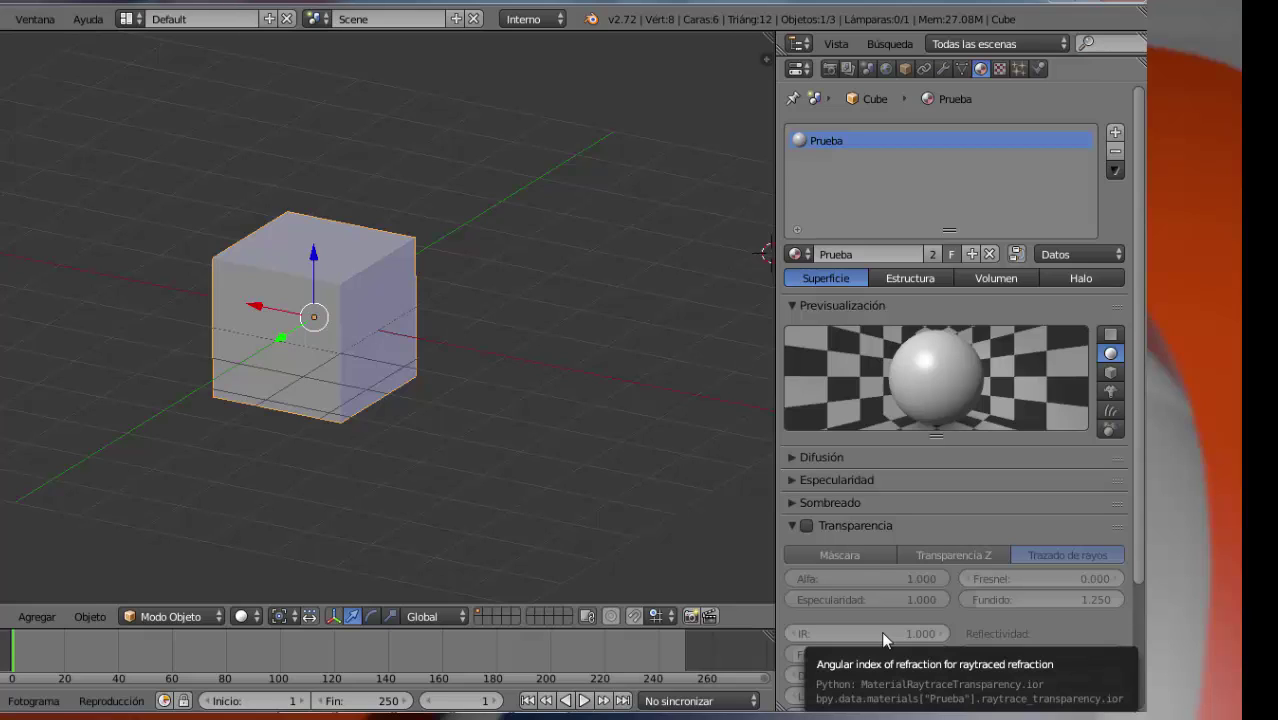
- Toggle Prueba's transparency on and off, and examine the Reflexión settings, leaving both sections collapsed
click(807, 525)
click(807, 524)
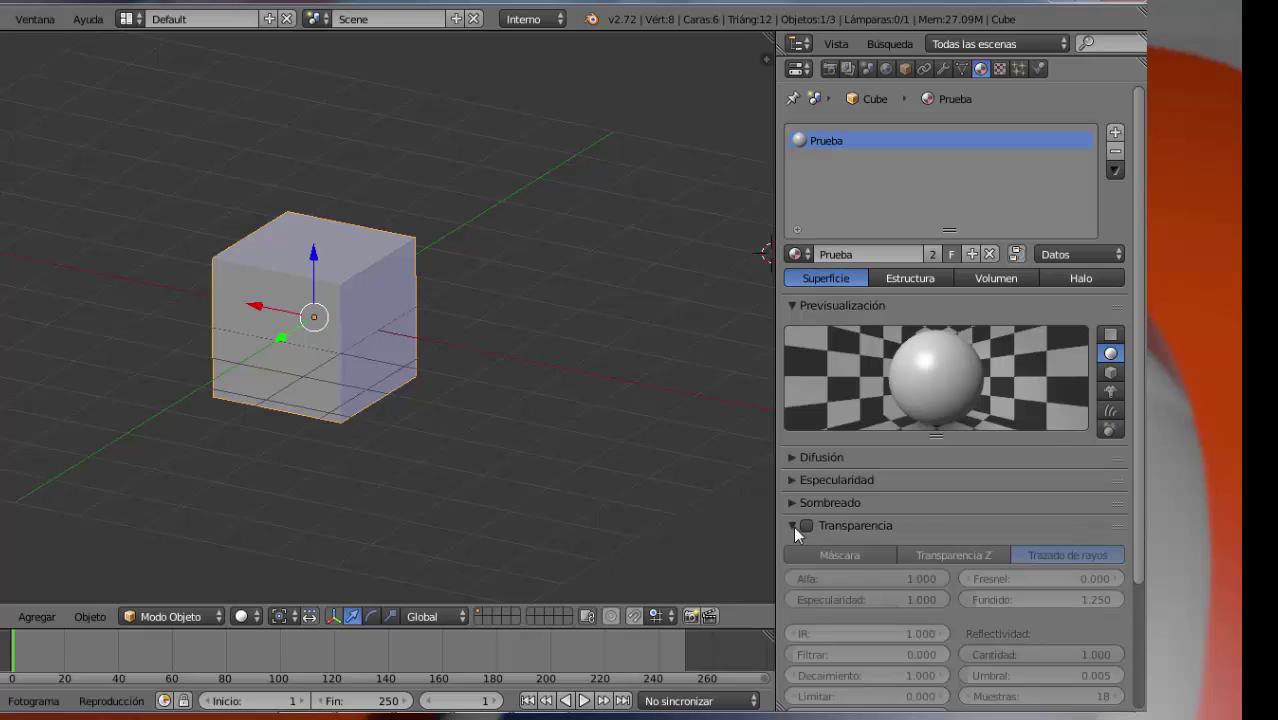
click(791, 526)
click(791, 549)
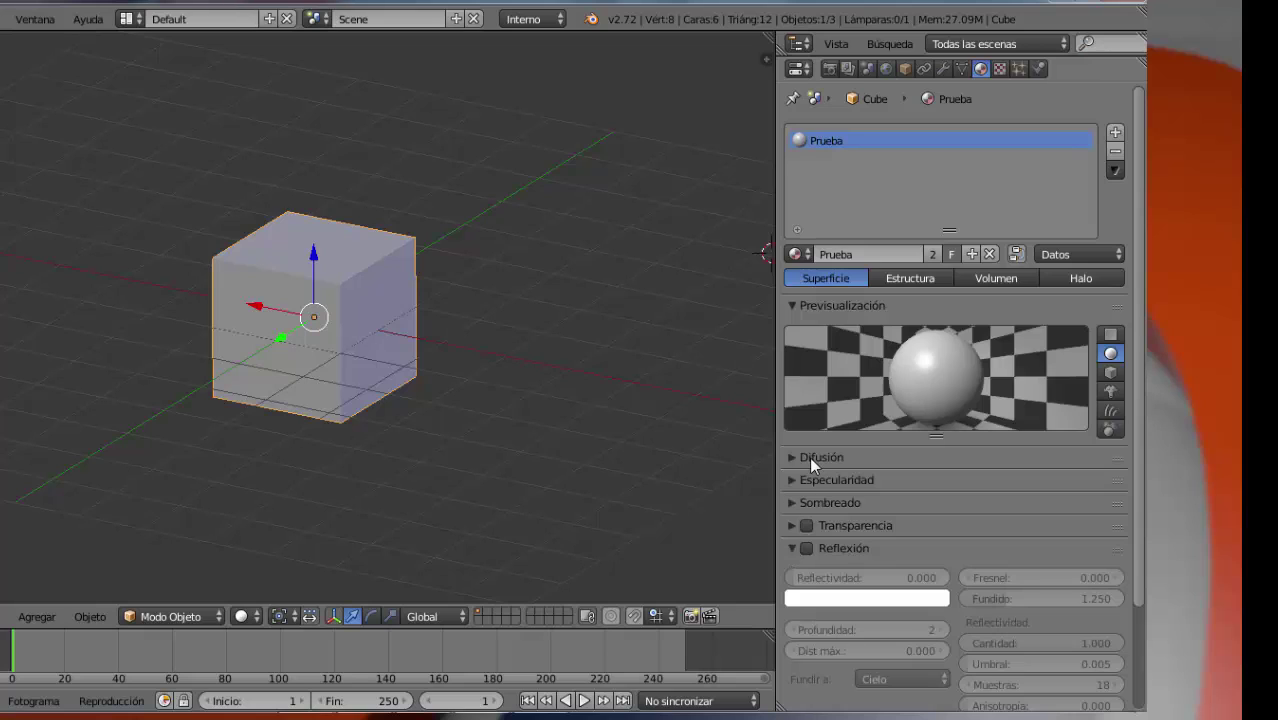
click(791, 549)
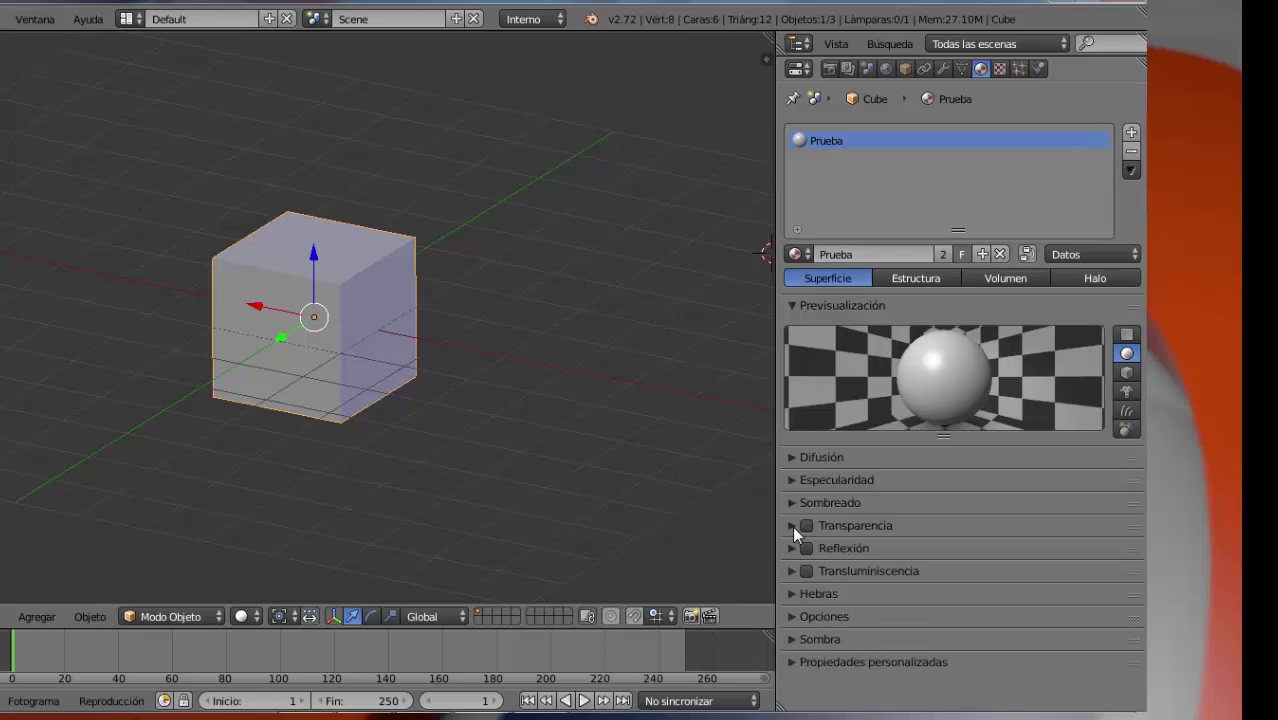
- Examine the Transluminiscencia settings and their preset list without choosing a preset, and leave the Transparencia and Transluminiscencia sections collapsed
click(792, 526)
click(792, 526)
click(790, 570)
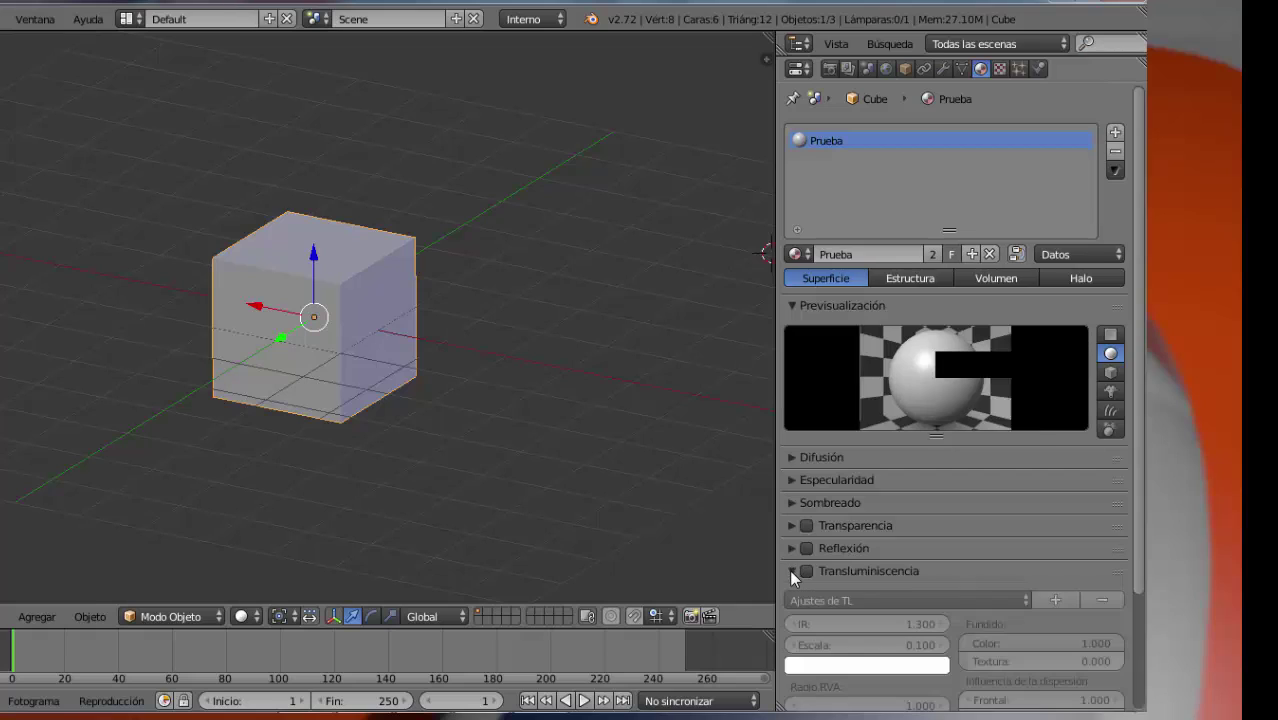
click(809, 597)
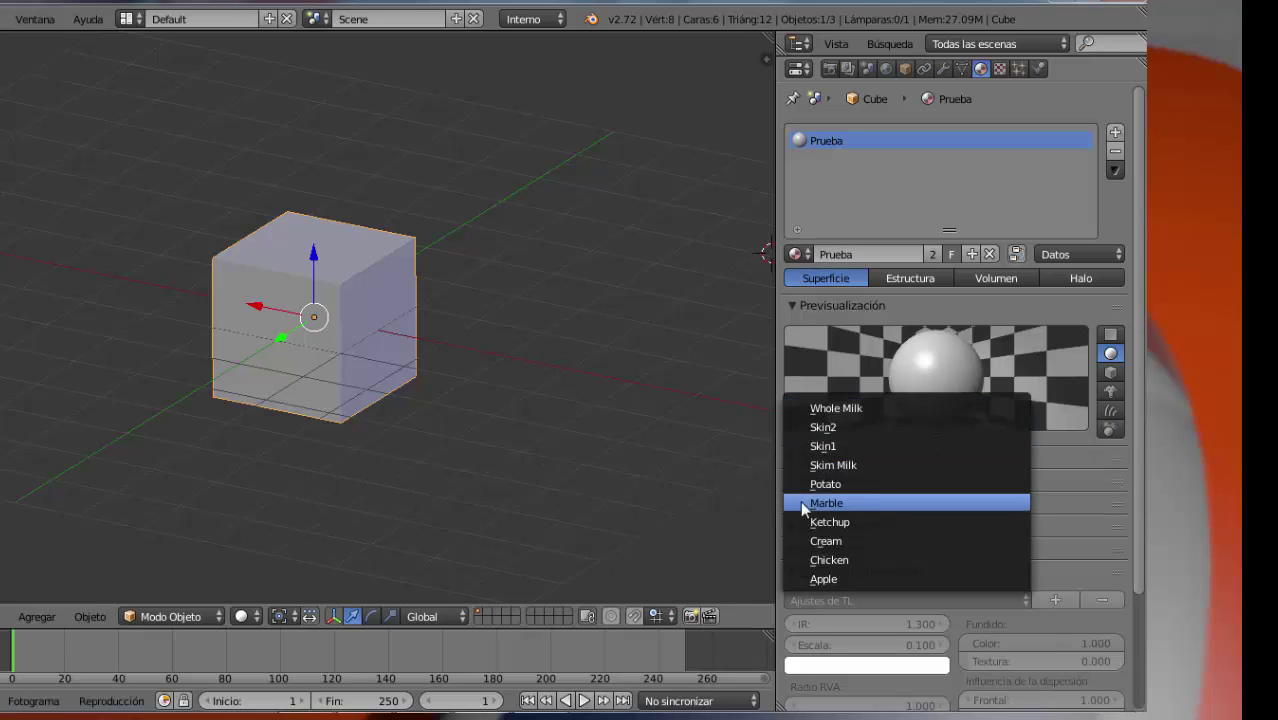
click(755, 514)
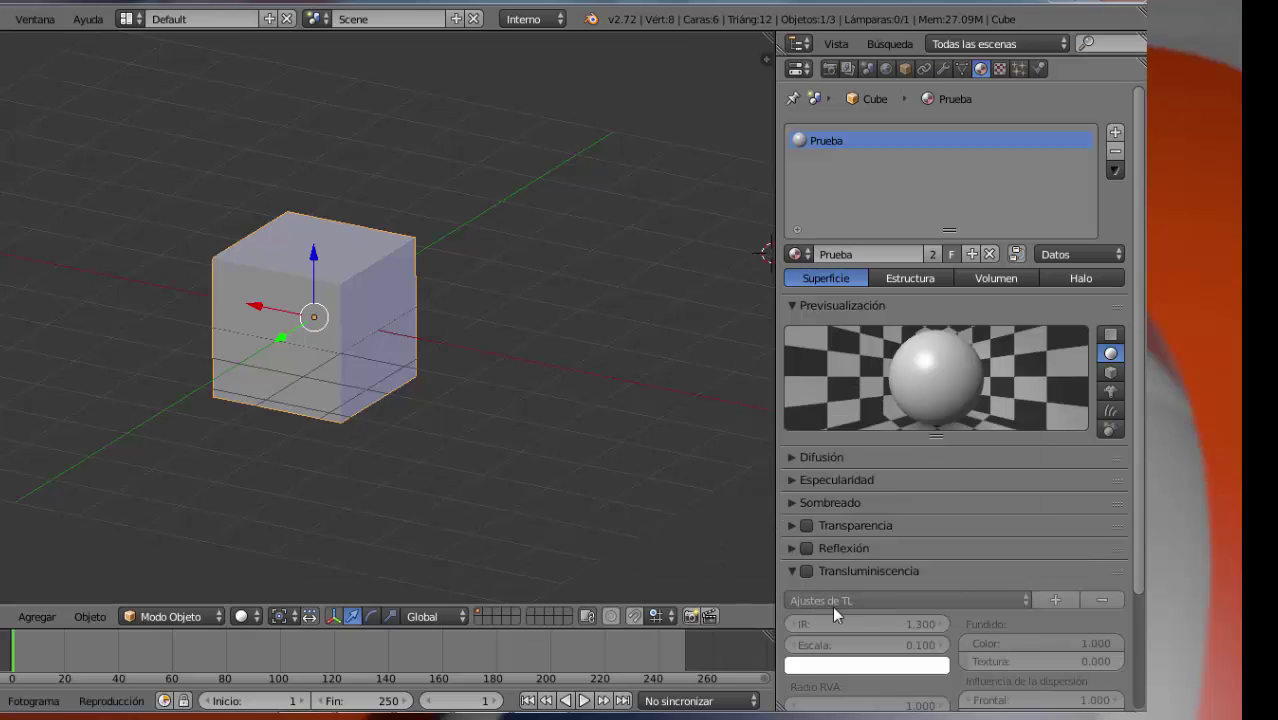
click(791, 570)
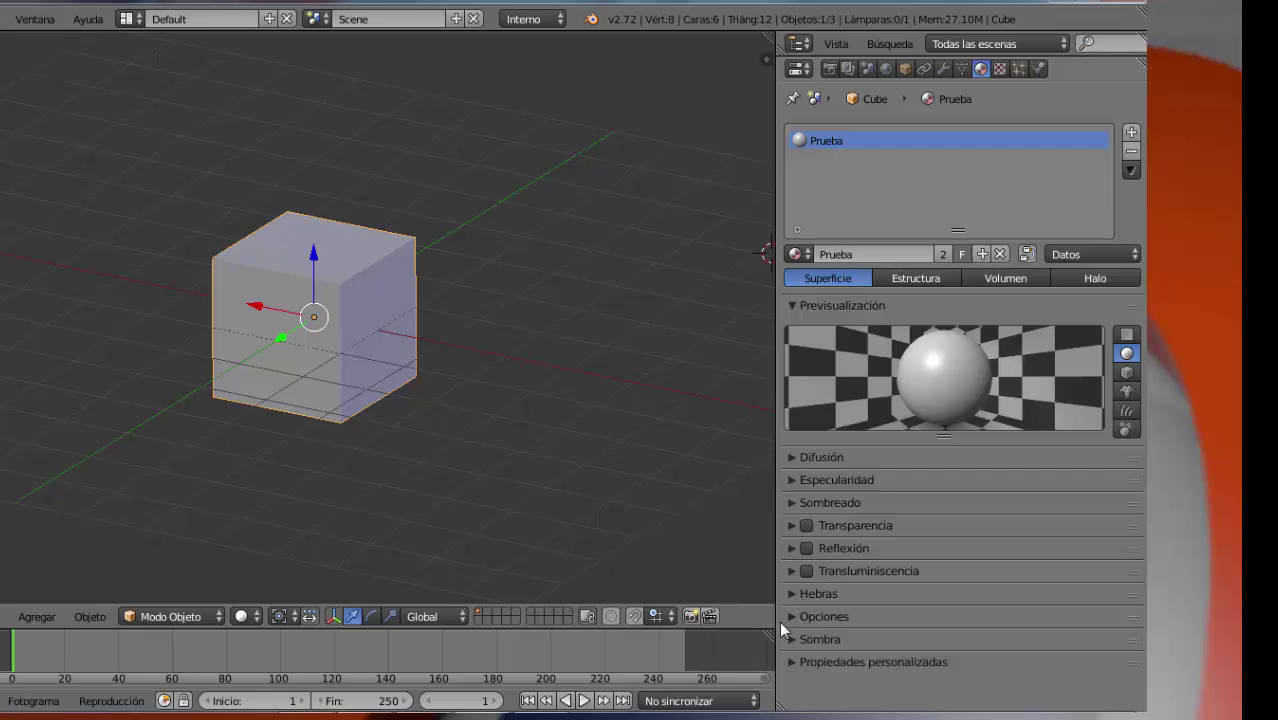
- Examine the material's Opciones settings and collapse the section again
click(791, 617)
scroll(850, 605, down, 4)
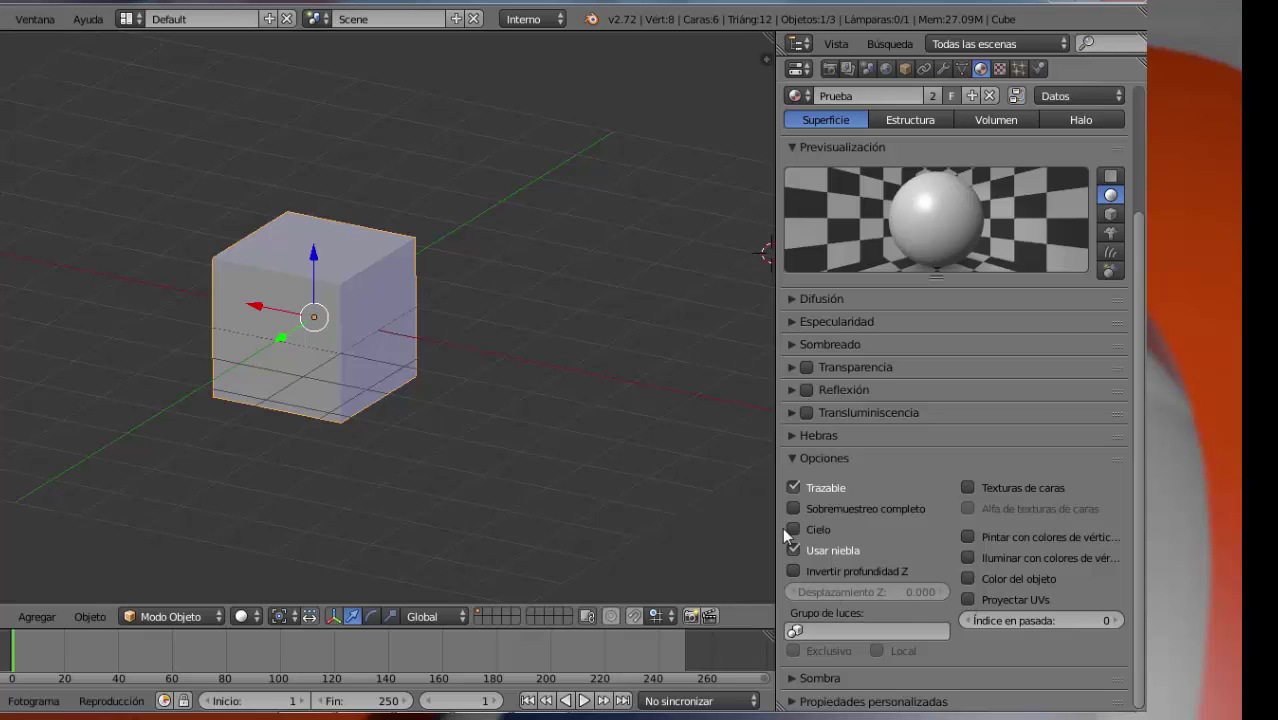
click(792, 459)
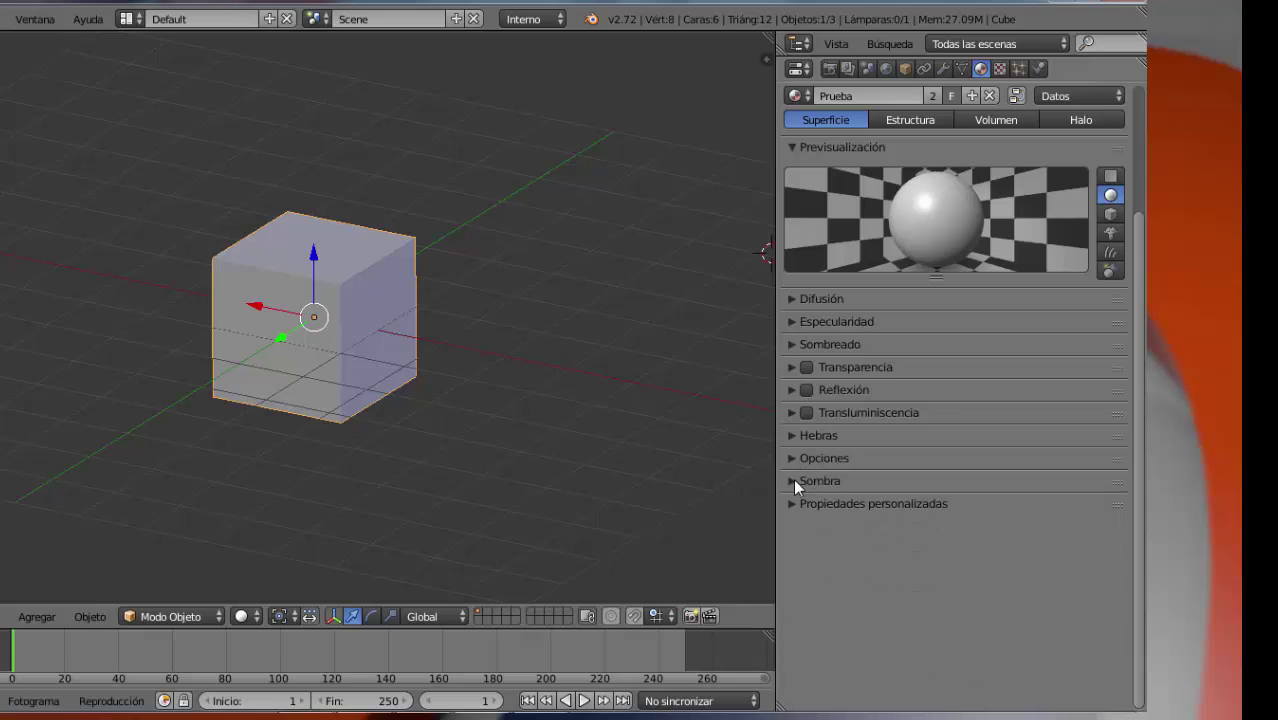
- Examine the Sombra settings, trying Solo proyectar and disabling it again, and collapse the section
click(793, 481)
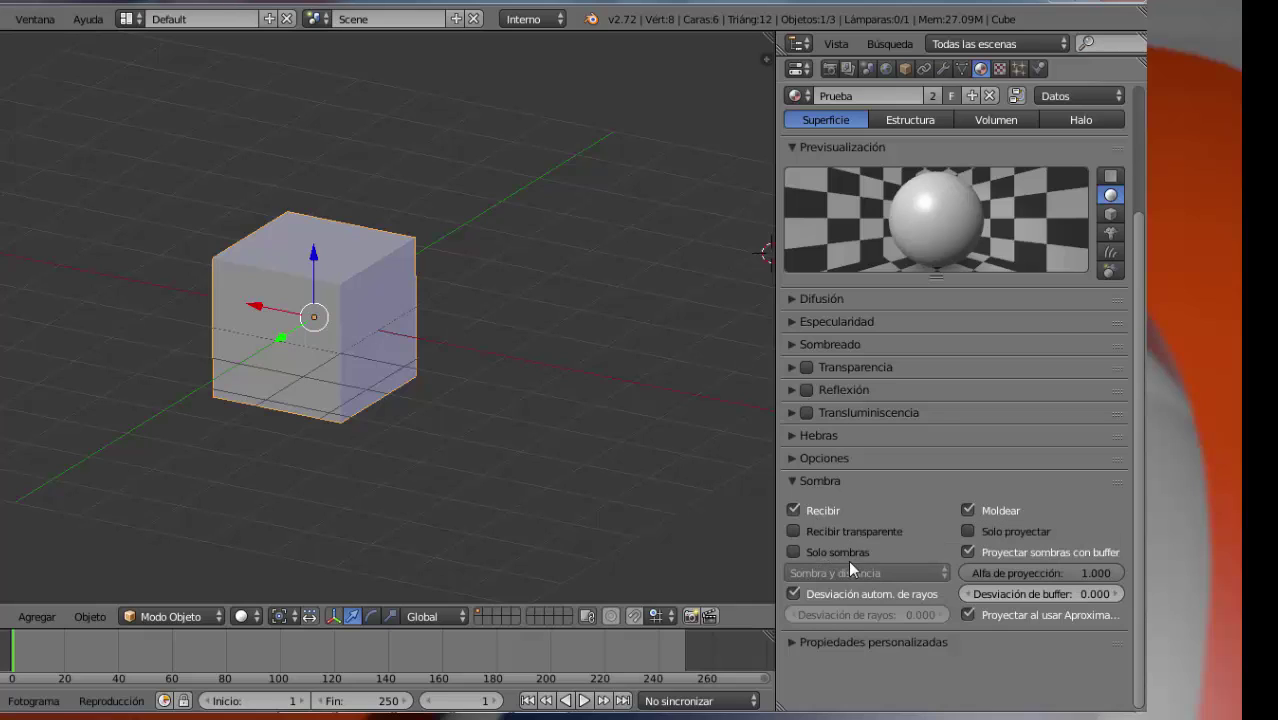
click(970, 529)
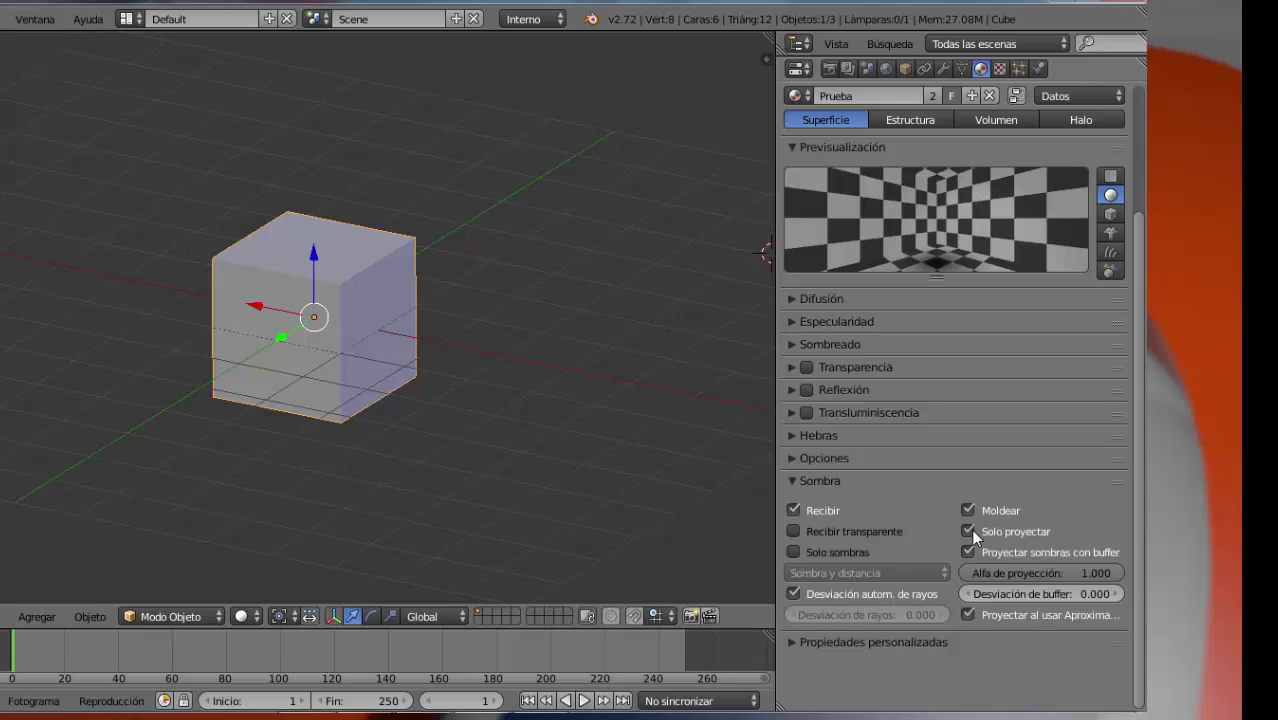
click(970, 529)
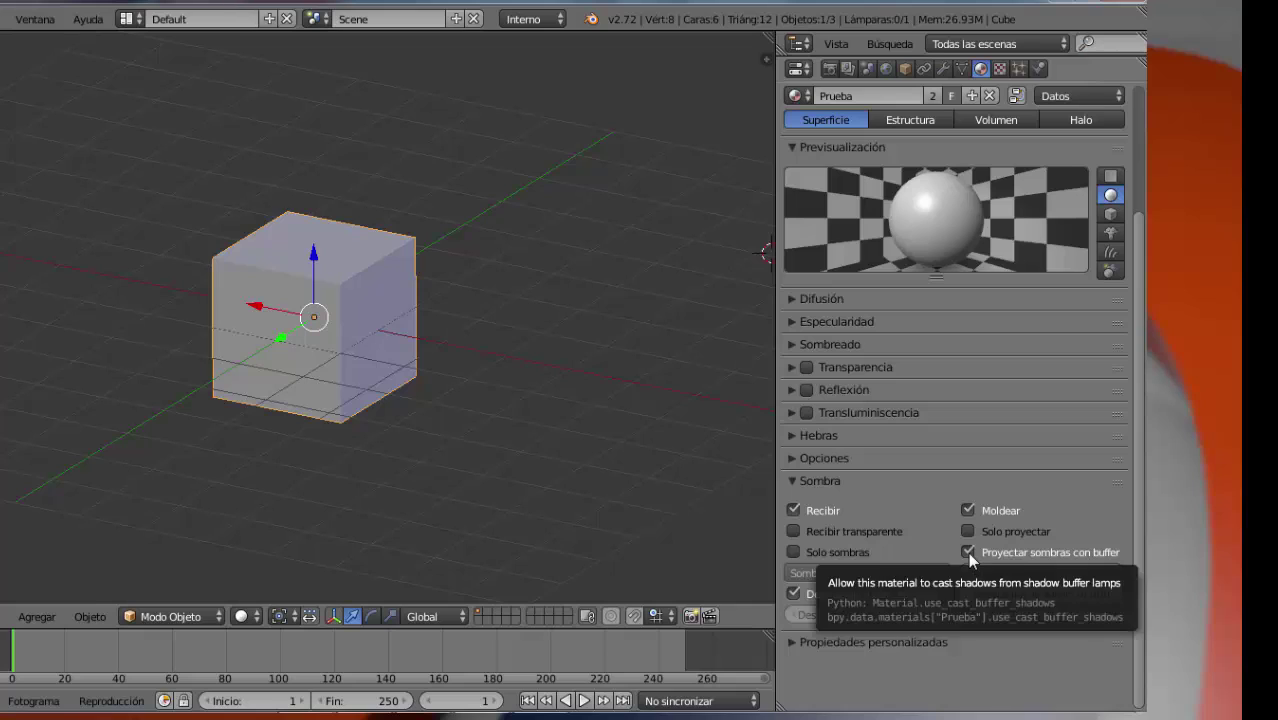
click(968, 552)
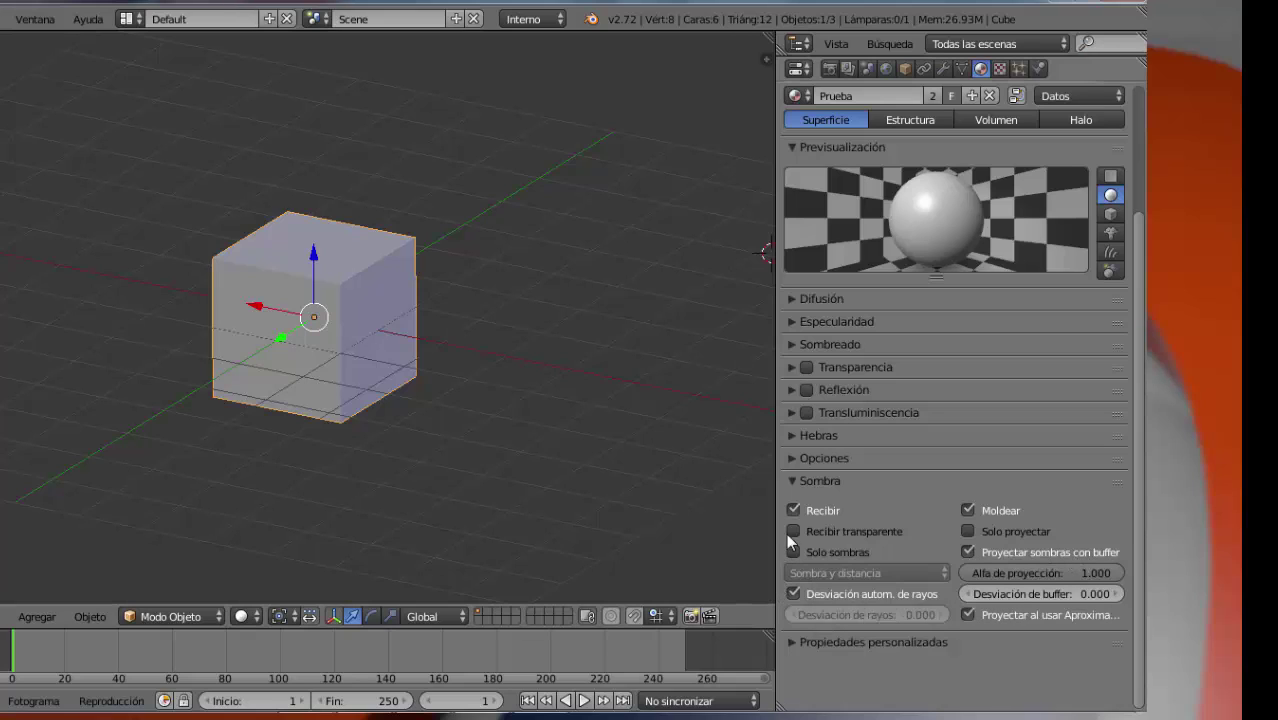
click(789, 483)
- Add a custom property to the Prueba material and collapse the Propiedades personalizadas section
click(792, 502)
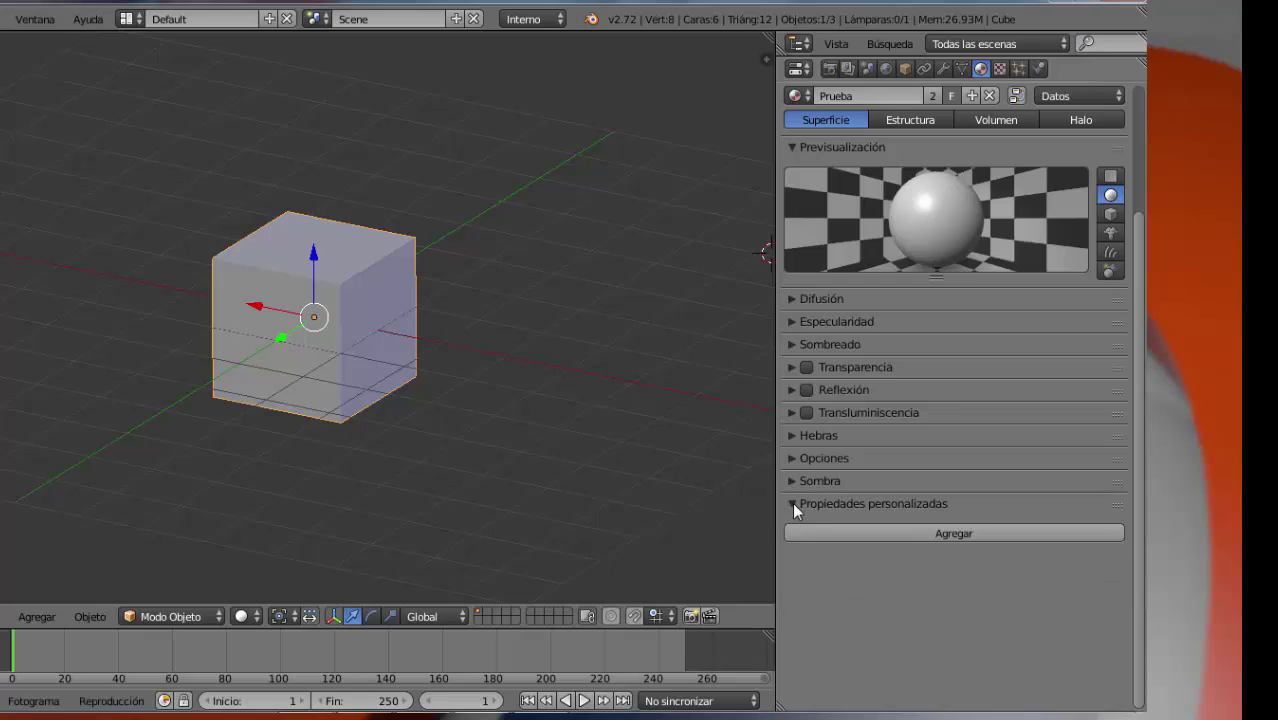
click(825, 531)
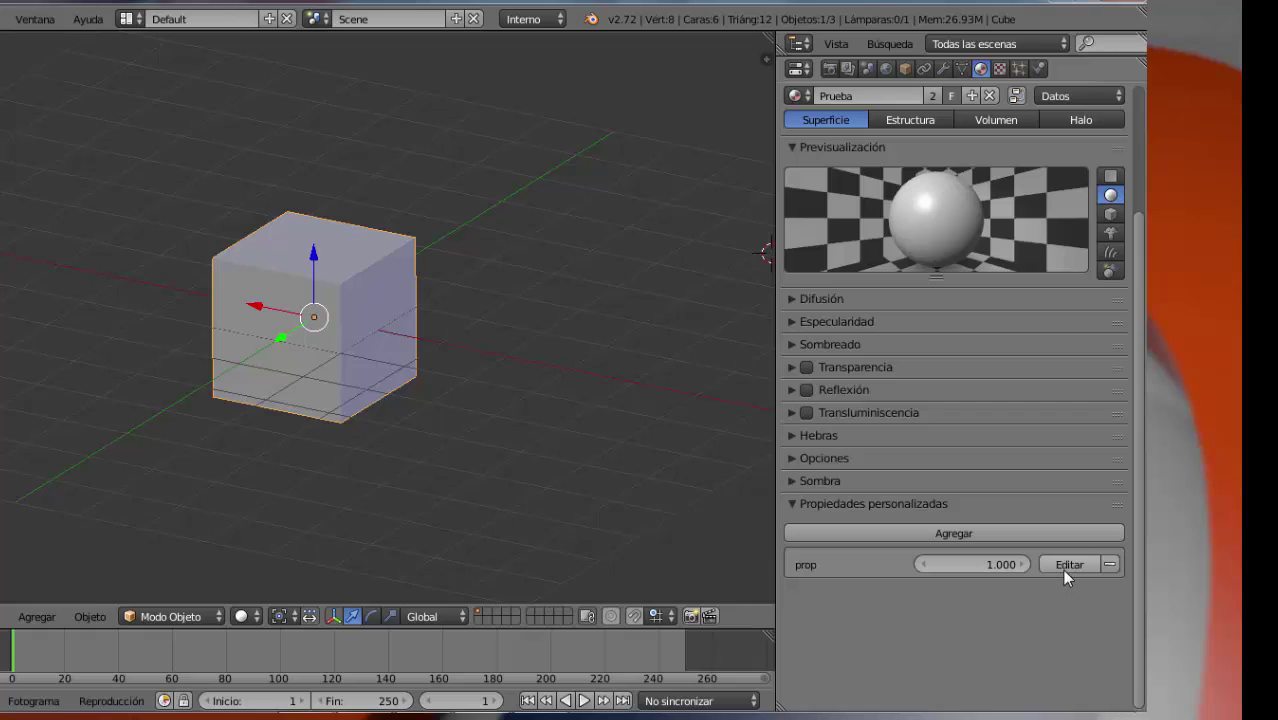
click(798, 504)
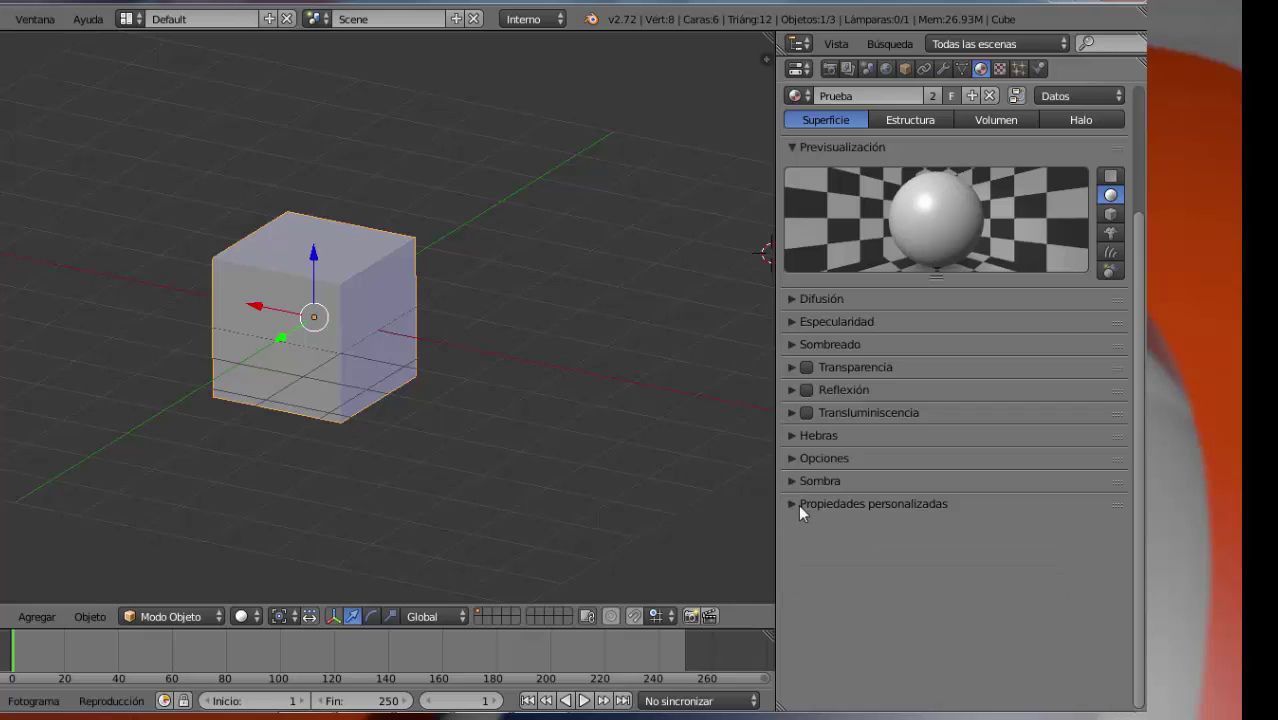
- Review the Difusión, Especularidad, Sombreado, Opciones, Transparencia and Reflexión sections of the Prueba material
scroll(820, 514, up, 3)
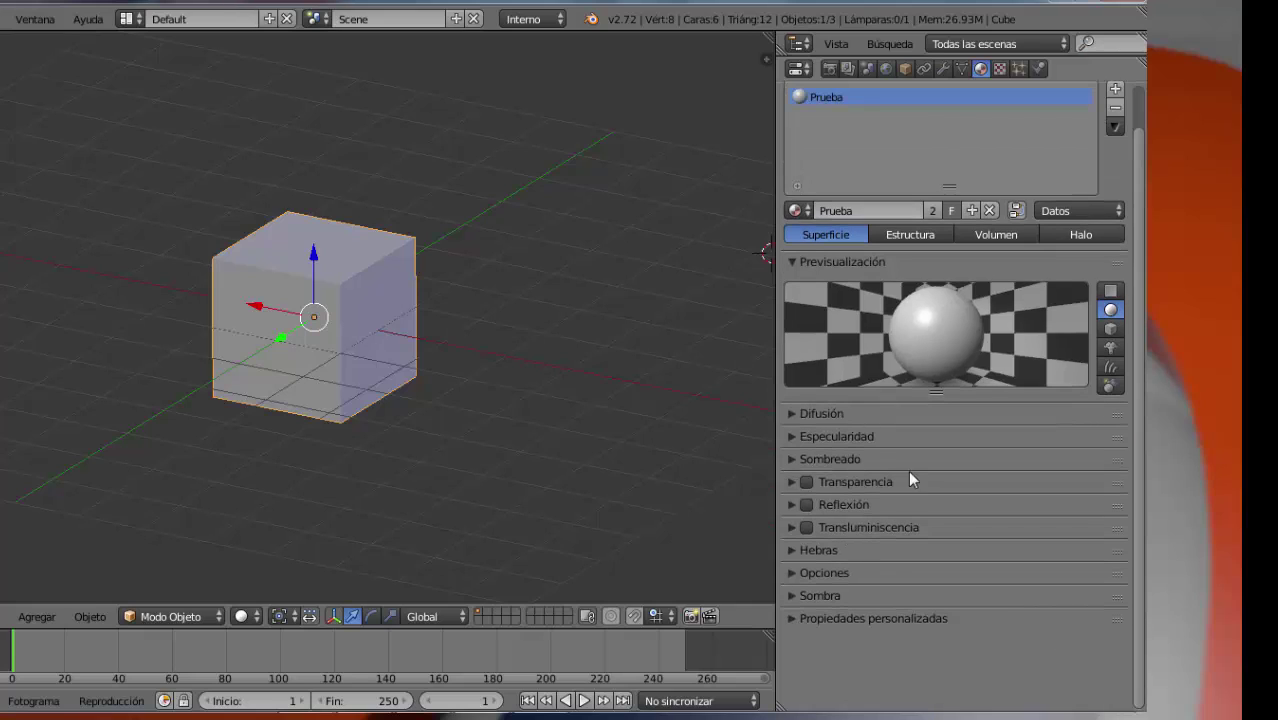
click(839, 411)
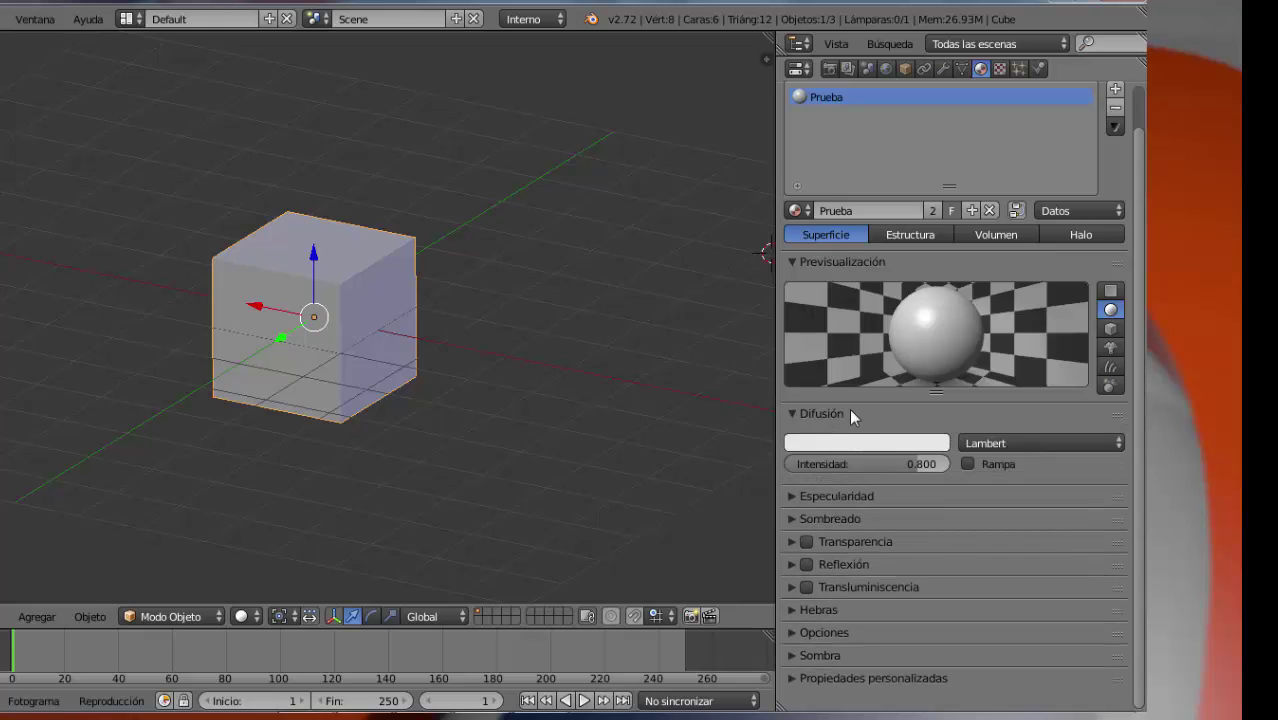
click(849, 409)
click(850, 436)
click(850, 436)
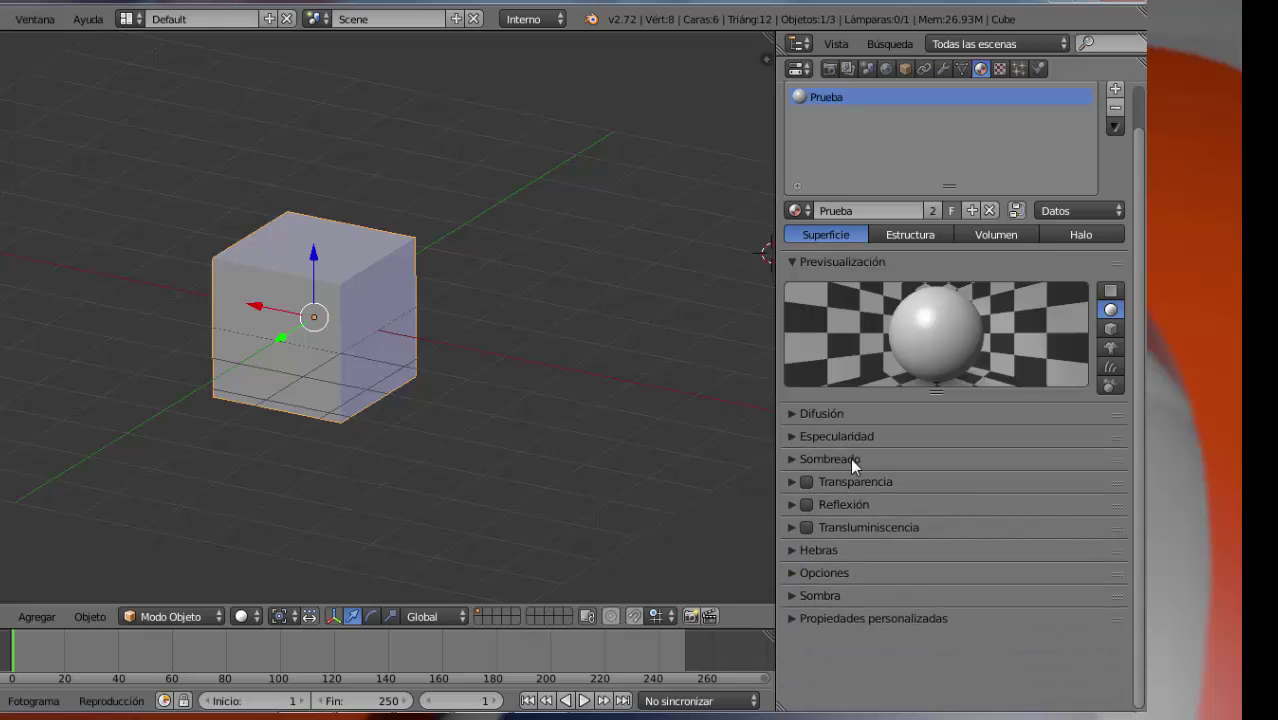
click(849, 458)
click(848, 458)
click(826, 572)
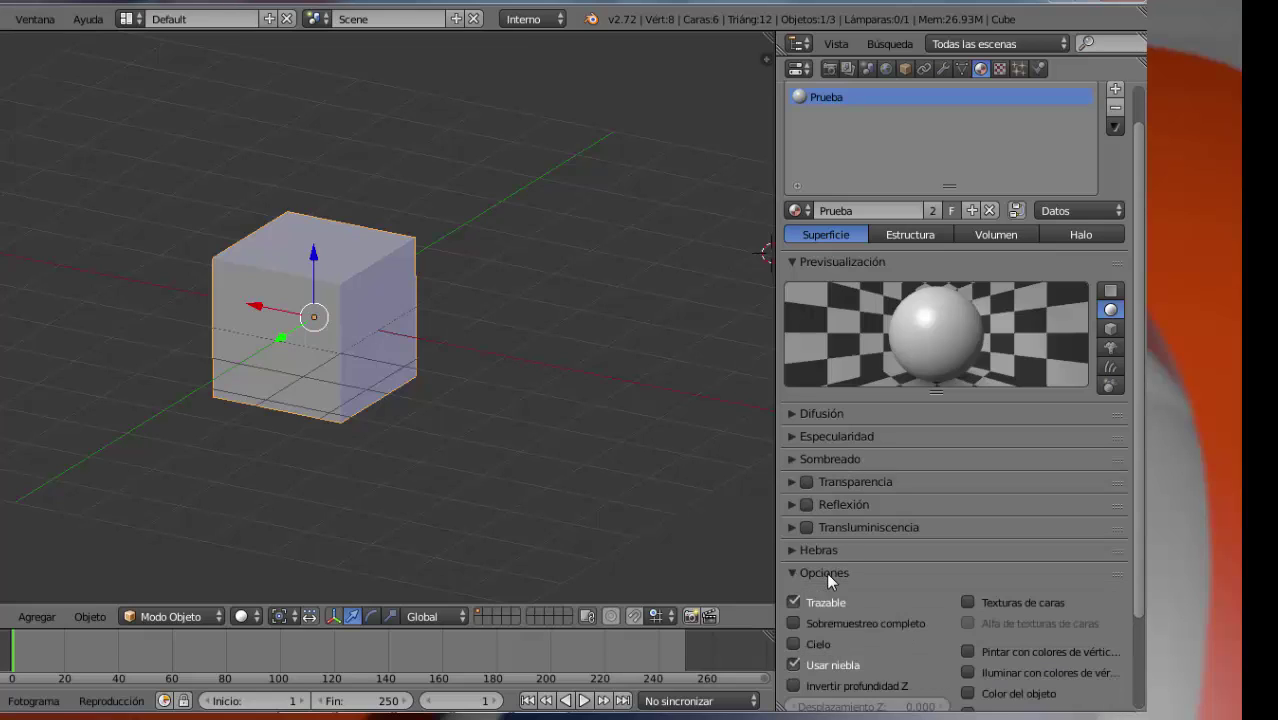
click(826, 572)
click(827, 478)
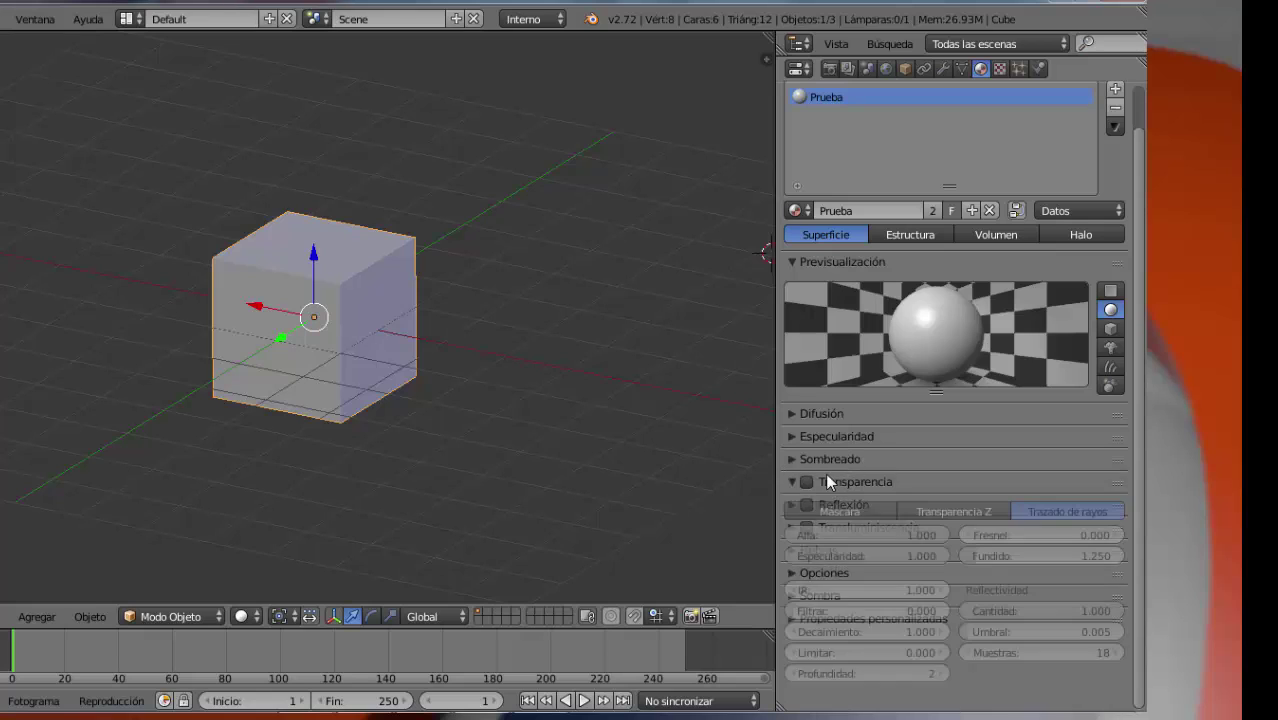
click(826, 478)
click(835, 504)
click(834, 504)
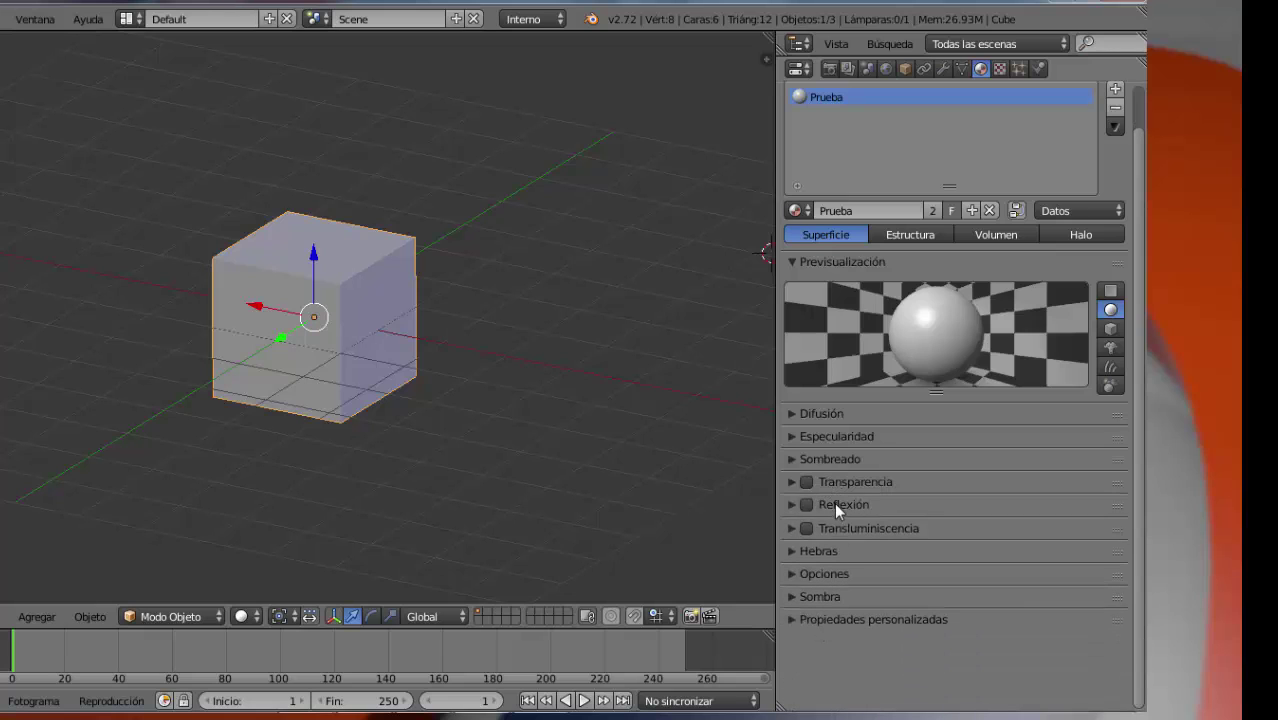
scroll(835, 440, up, 2)
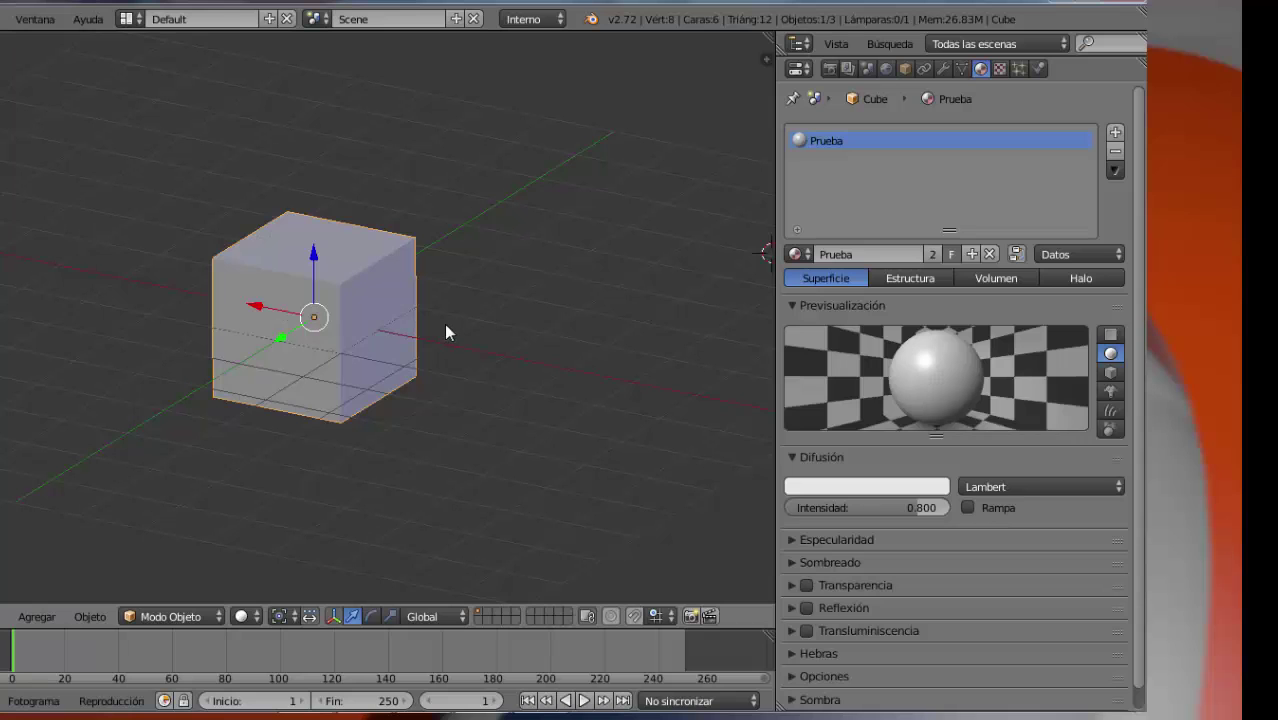
- Add a plane mesh at the 3D cursor beside the cube, working in the top view
key(KP_7)
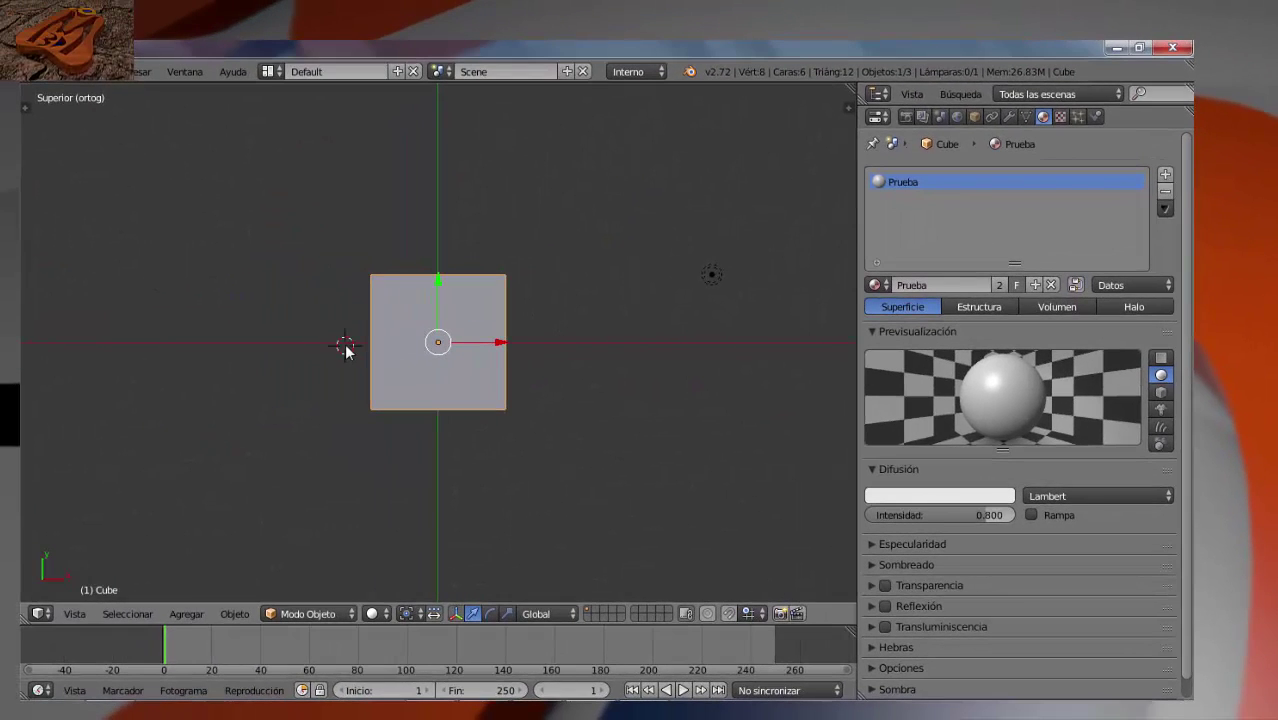
key(shift+a)
mouse_move(345, 348)
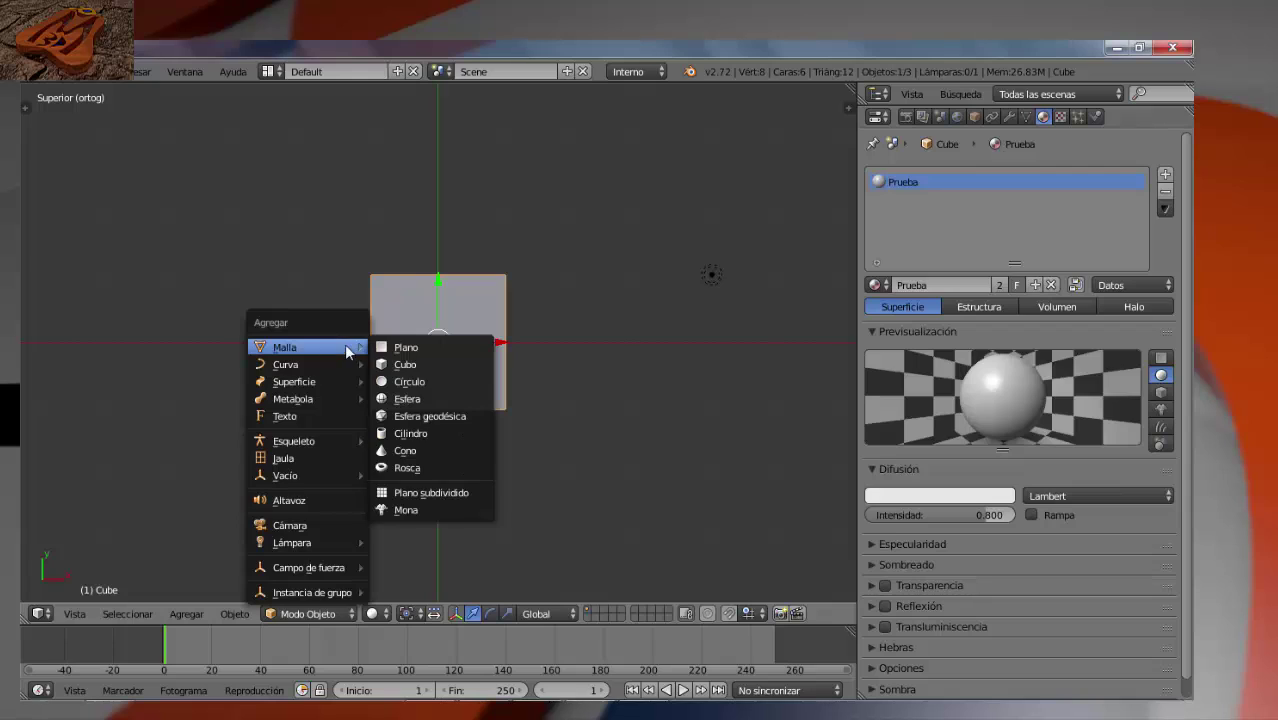
click(404, 350)
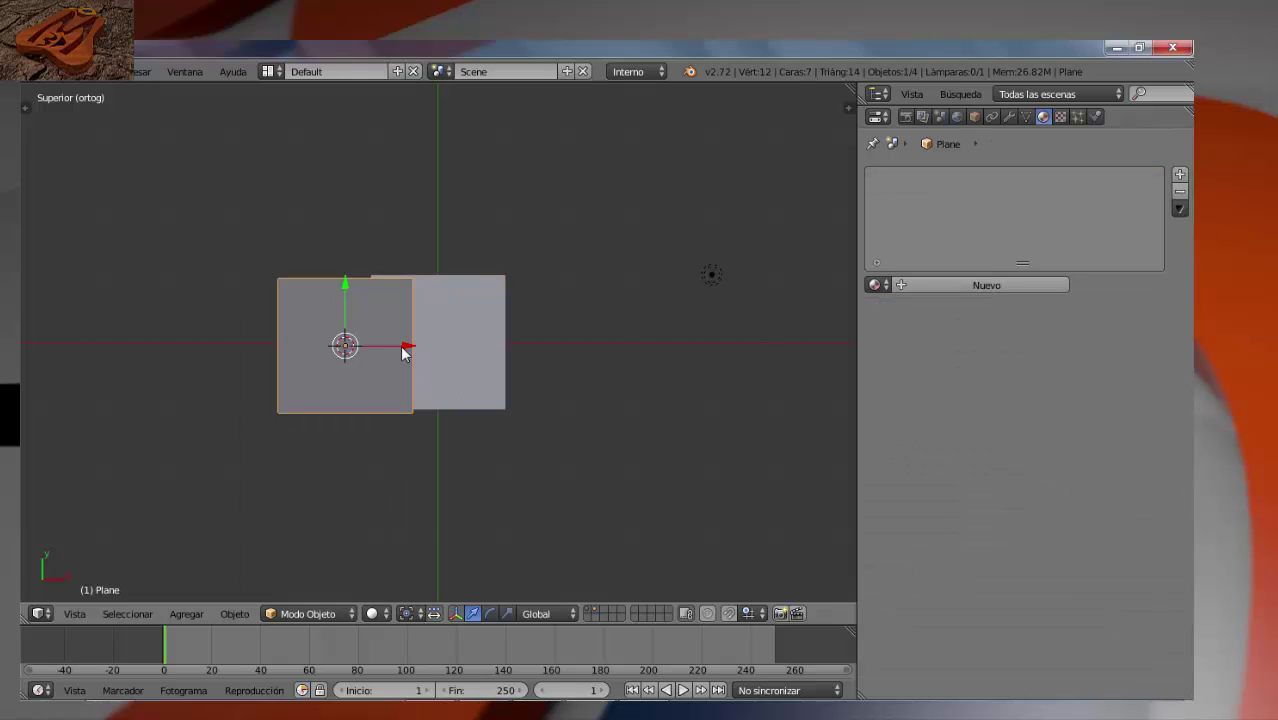
key(r)
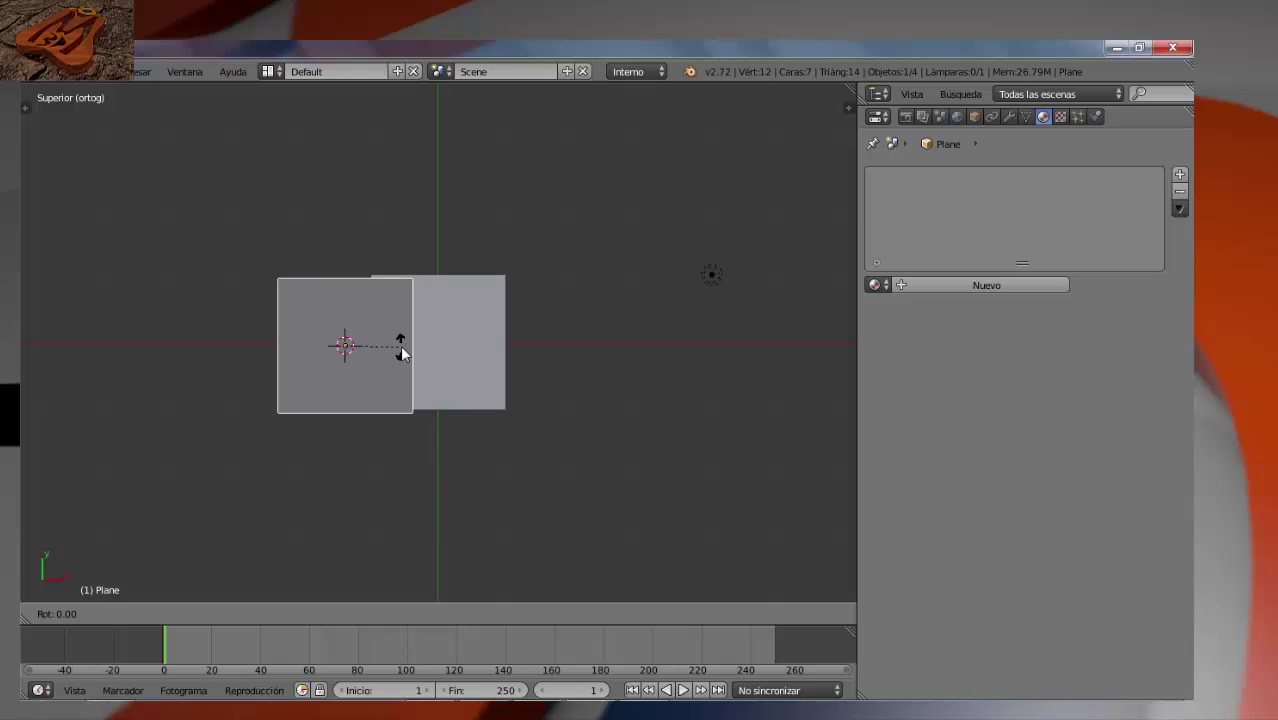
text(y)
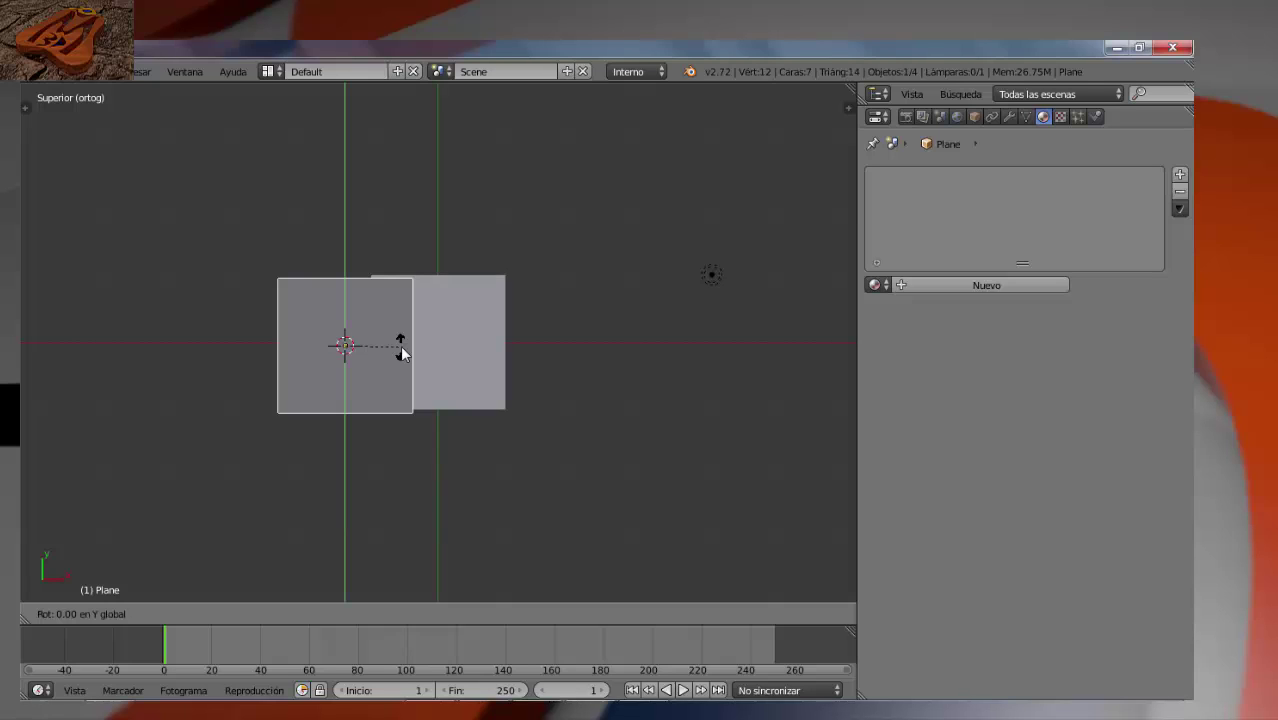
text(90)
key(Return)
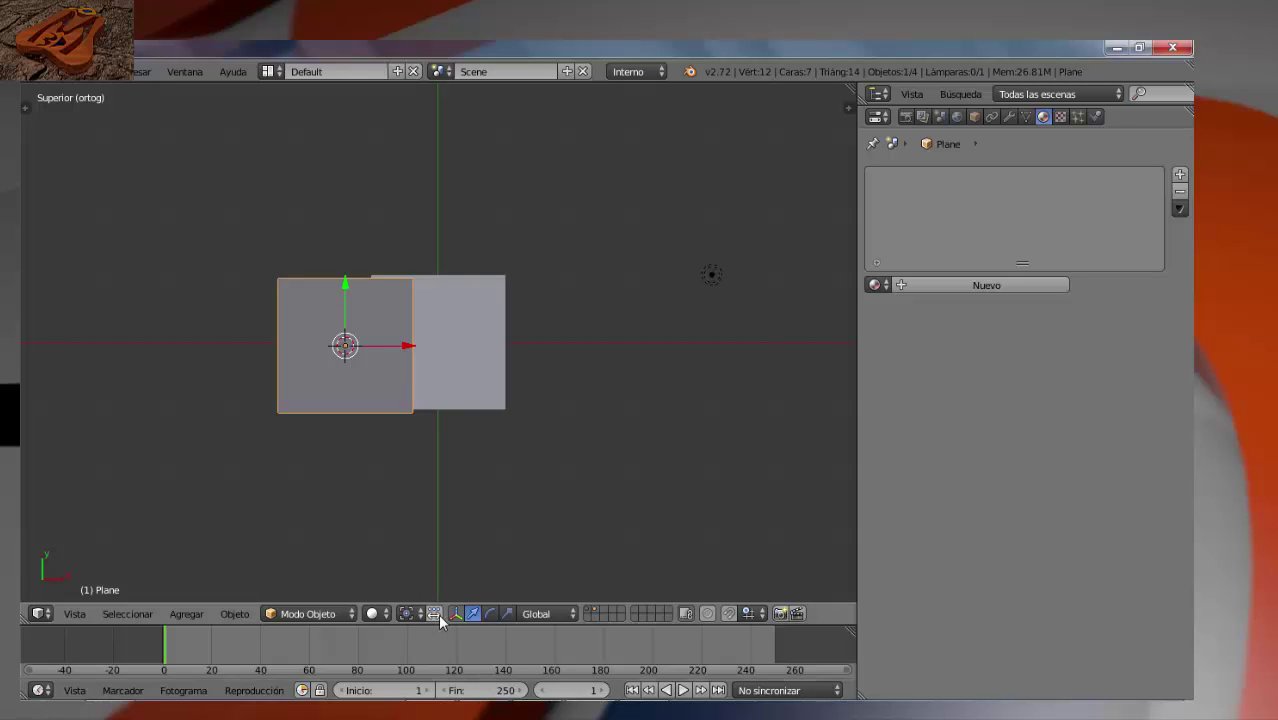
- Rotate the plane beside the cube 90° about the global Y axis and scale it up about 4.7 times as a side wall
text(r)
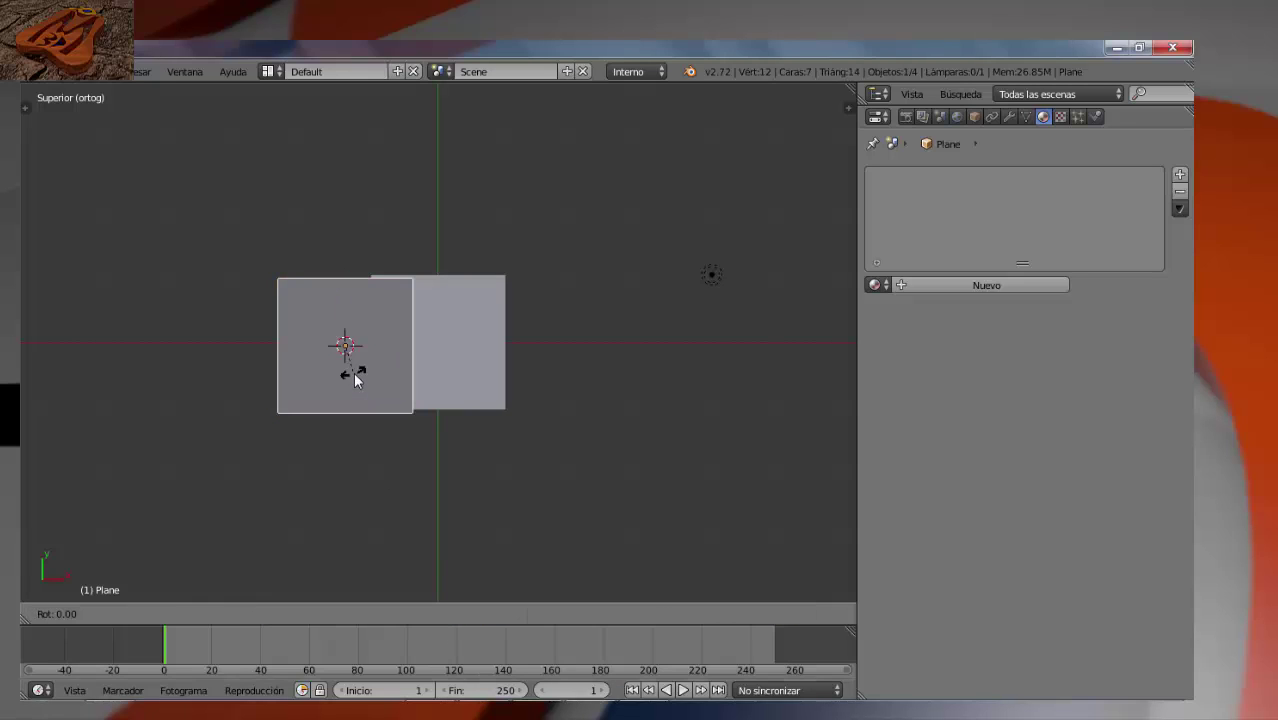
text(y90)
key(Return)
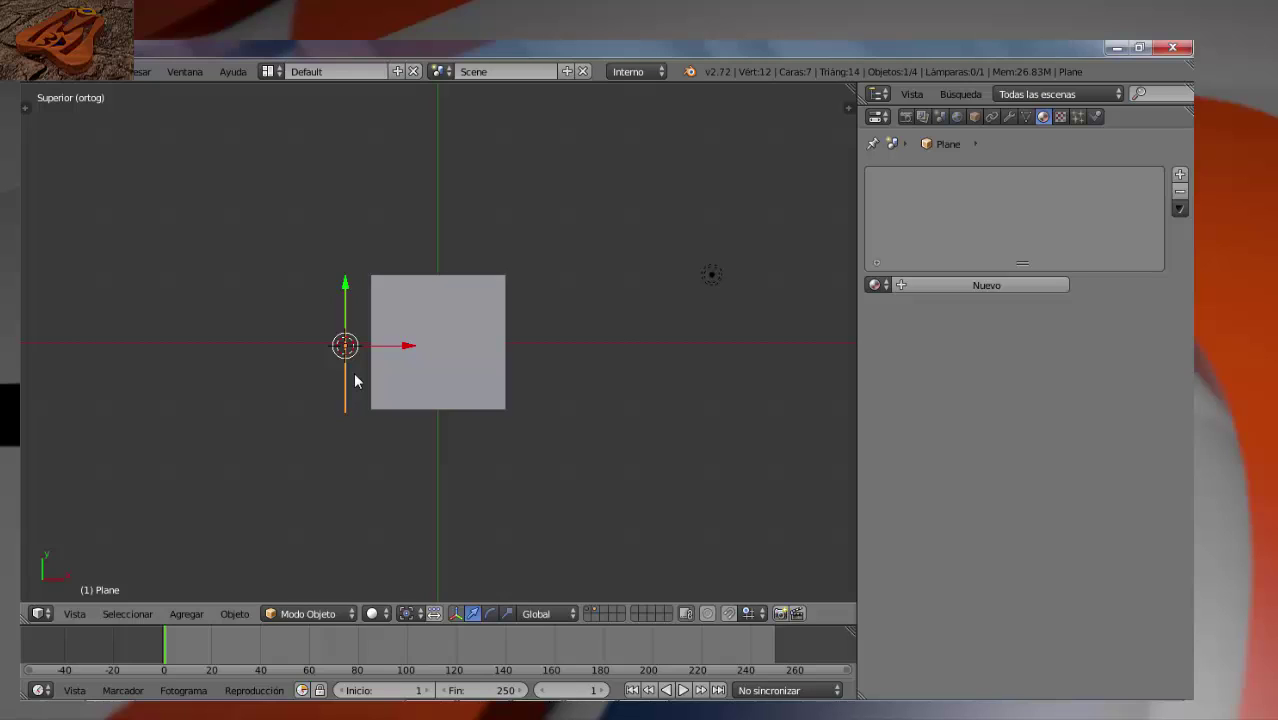
key(s)
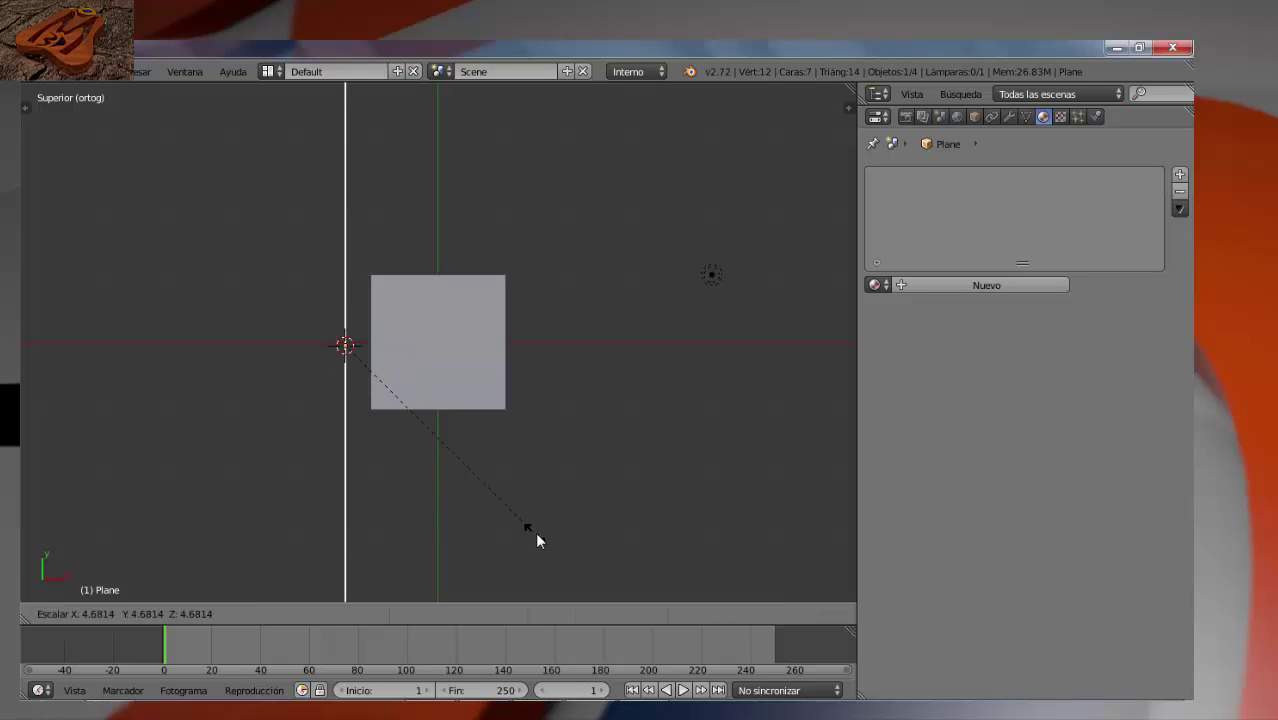
click(534, 534)
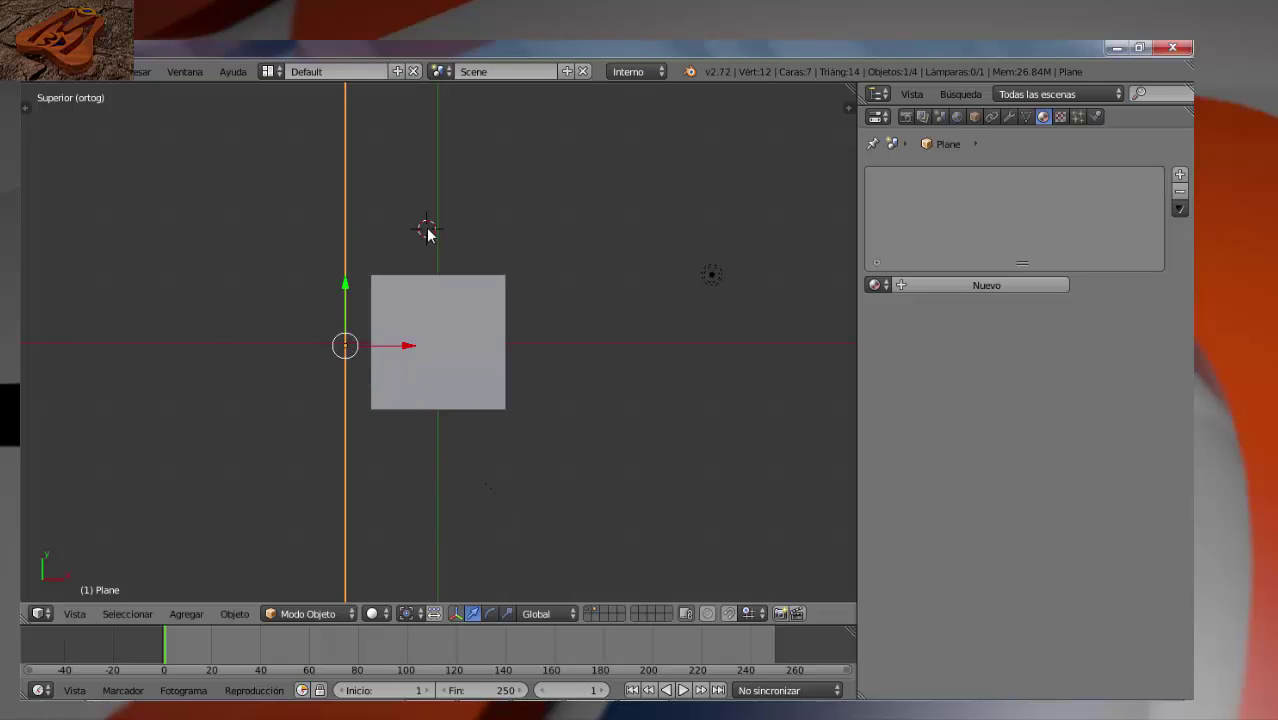
- Add a second plane behind the cube as a back wall, rotated 90° about the X axis and scaled up well beyond the cube
key(shift+a)
click(478, 229)
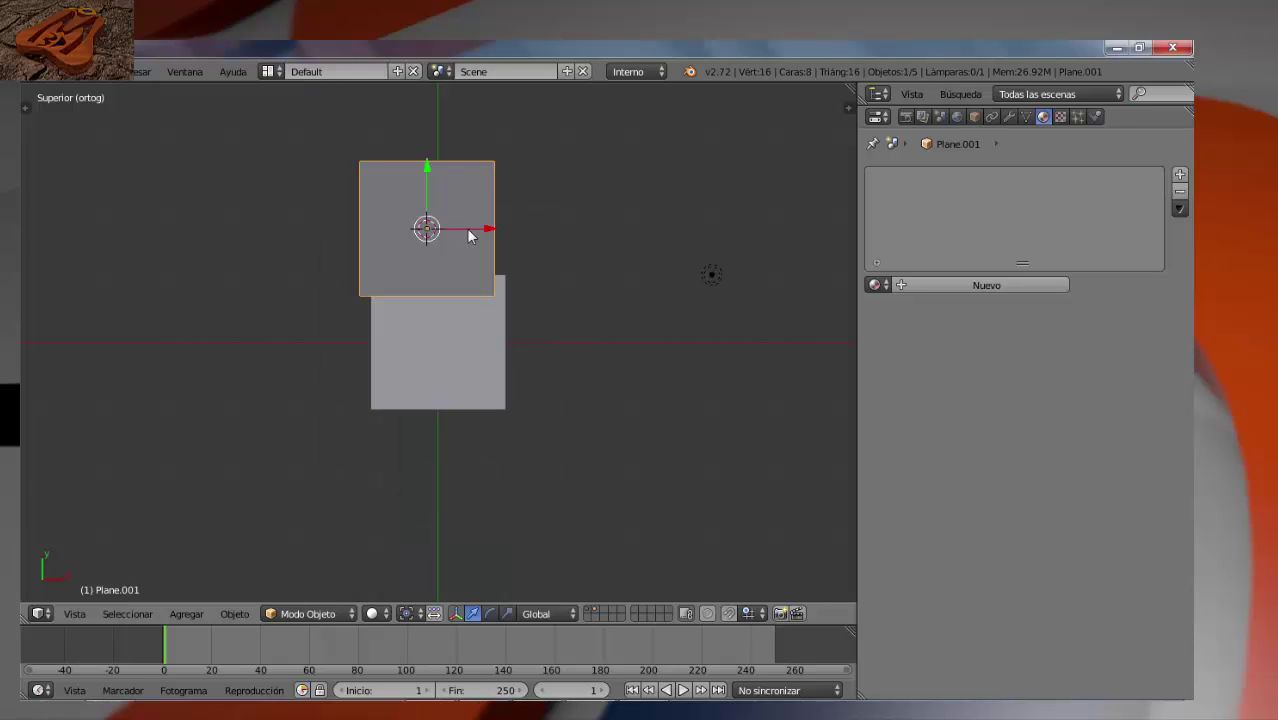
text(rx90)
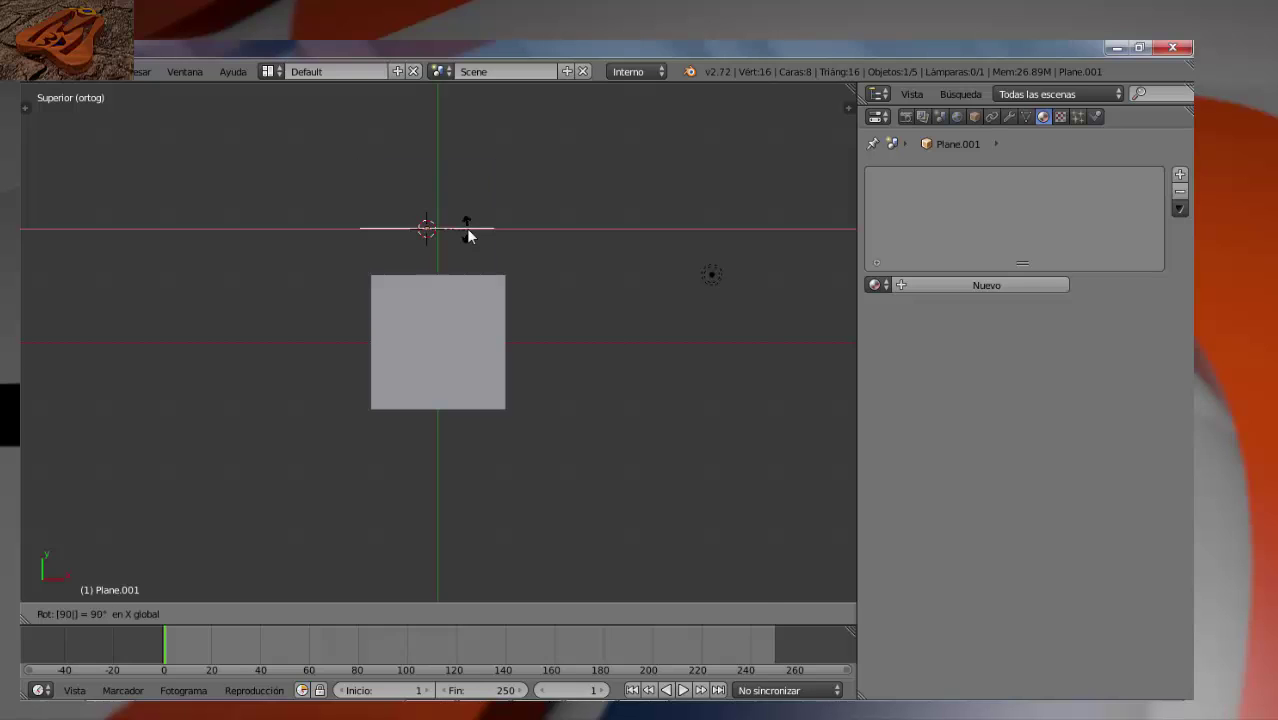
key(Return)
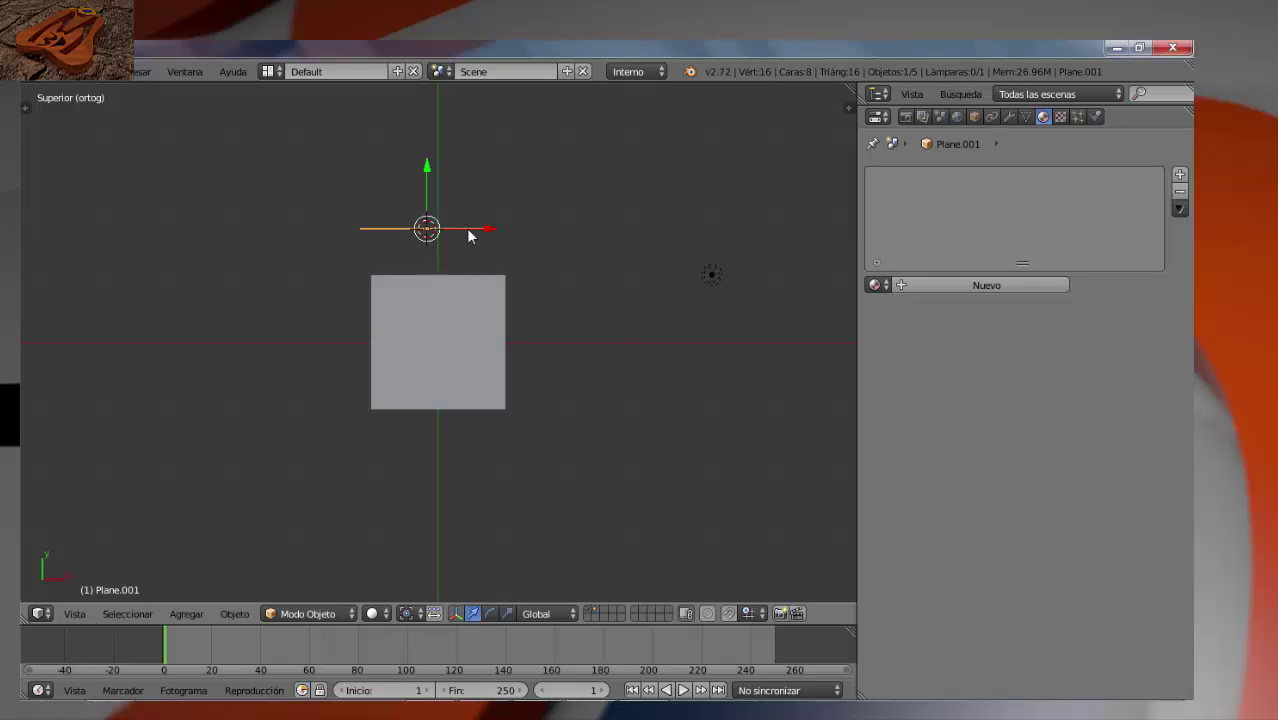
key(s)
click(690, 289)
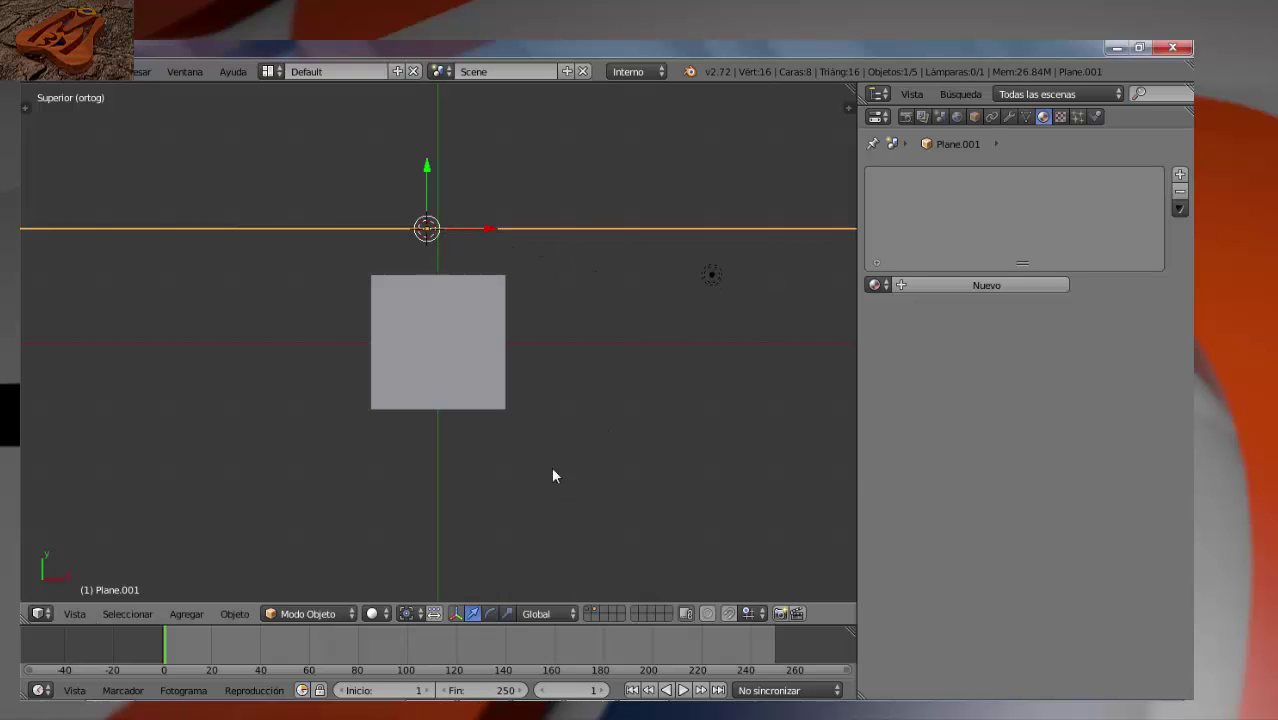
- Add a plane just under the cube, working in the front view, and scale it up about 10.3 times as a floor
middle_drag(552, 476, 515, 384)
key(KP_1)
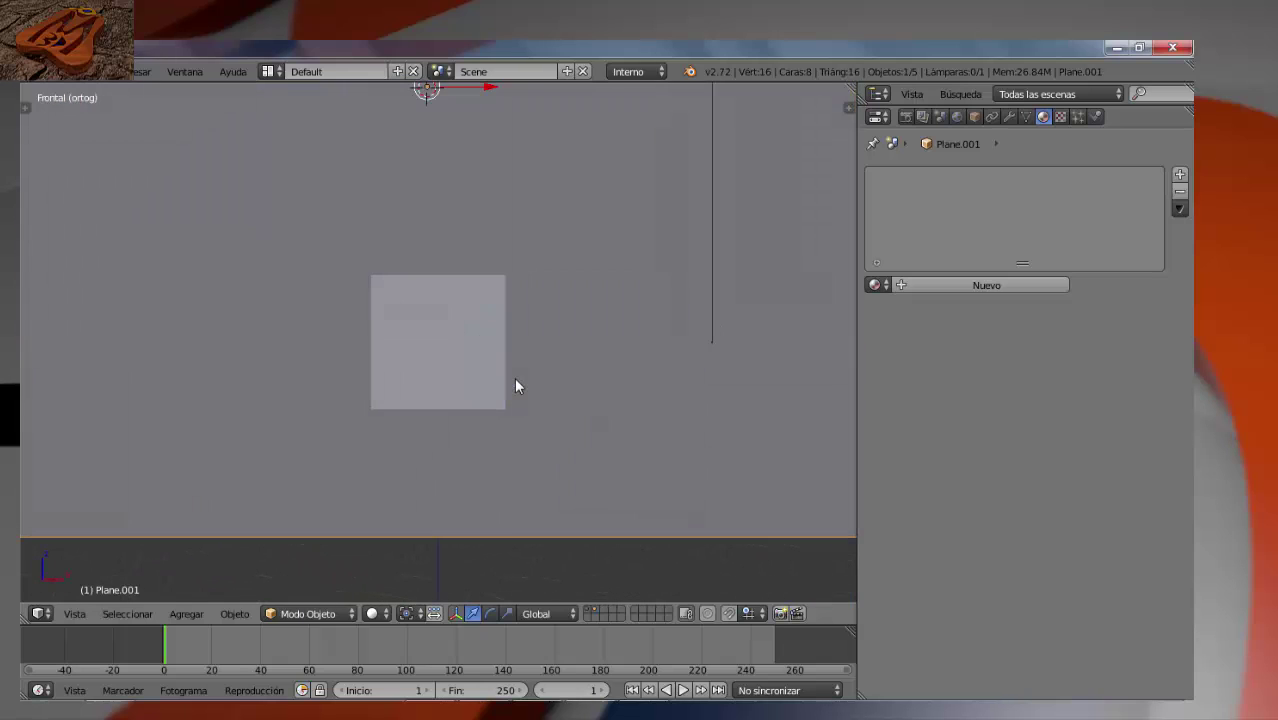
click(441, 414)
key(shift+a)
click(478, 416)
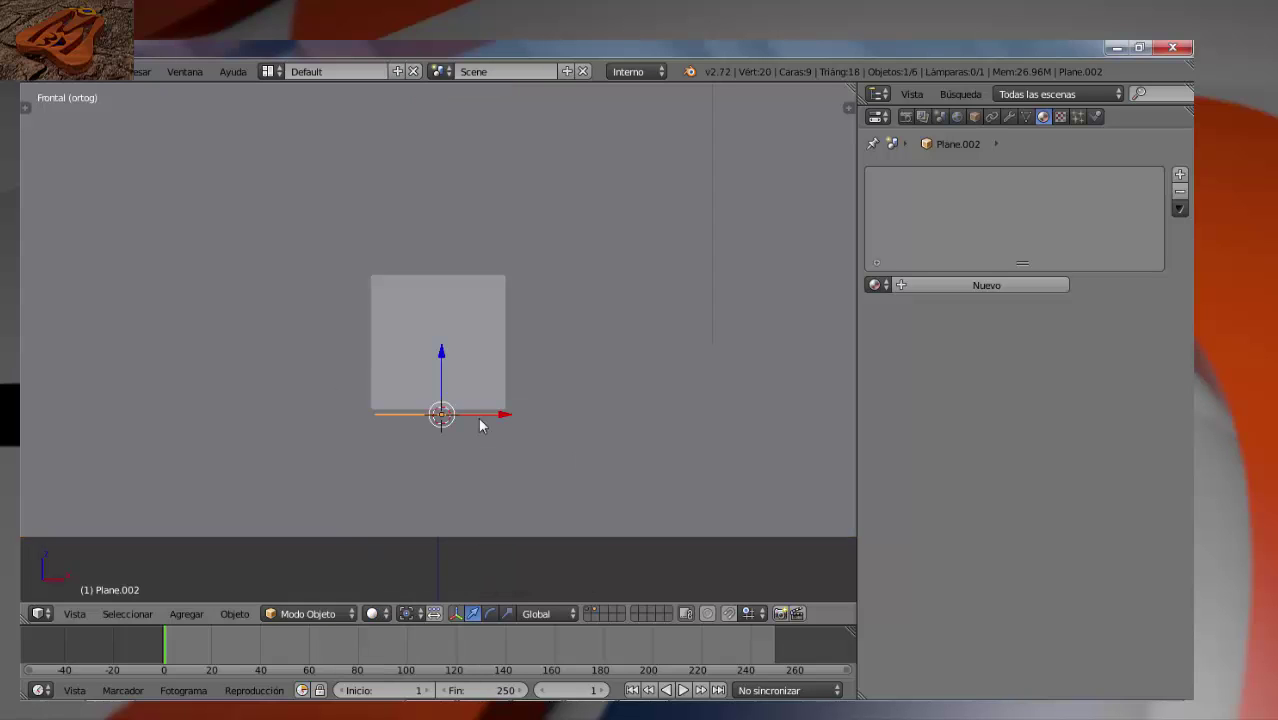
key(s)
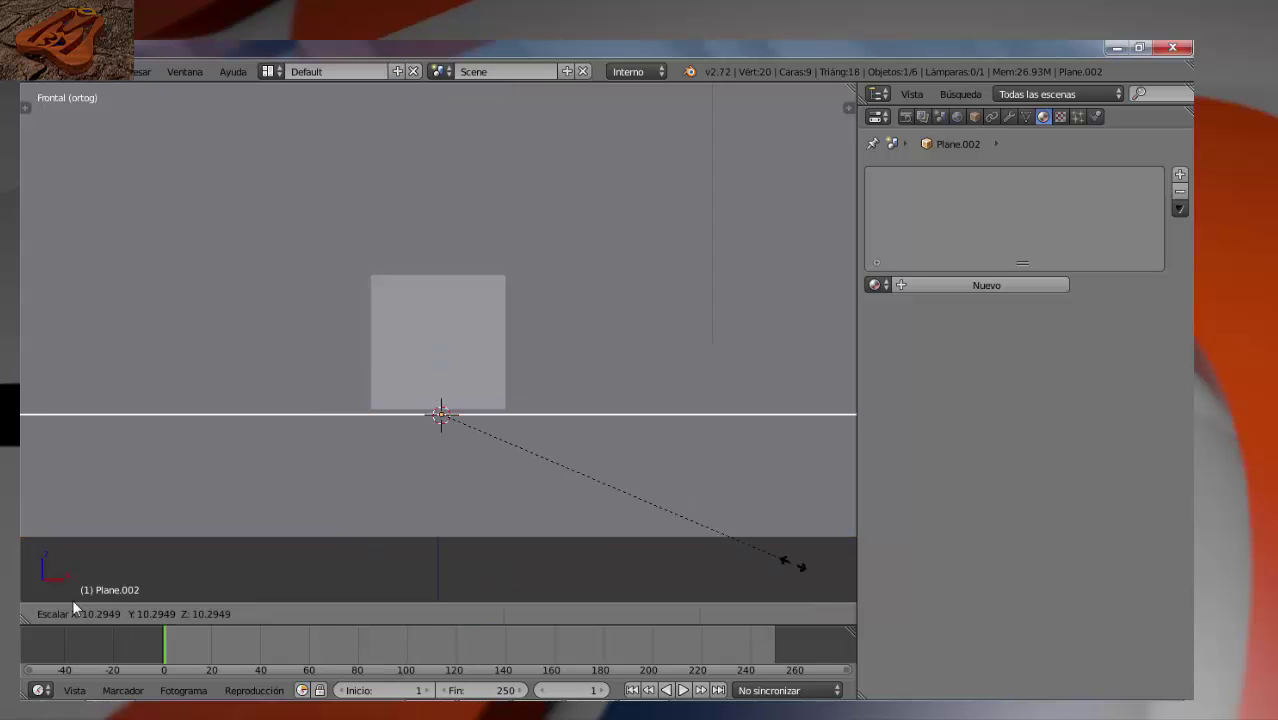
click(799, 560)
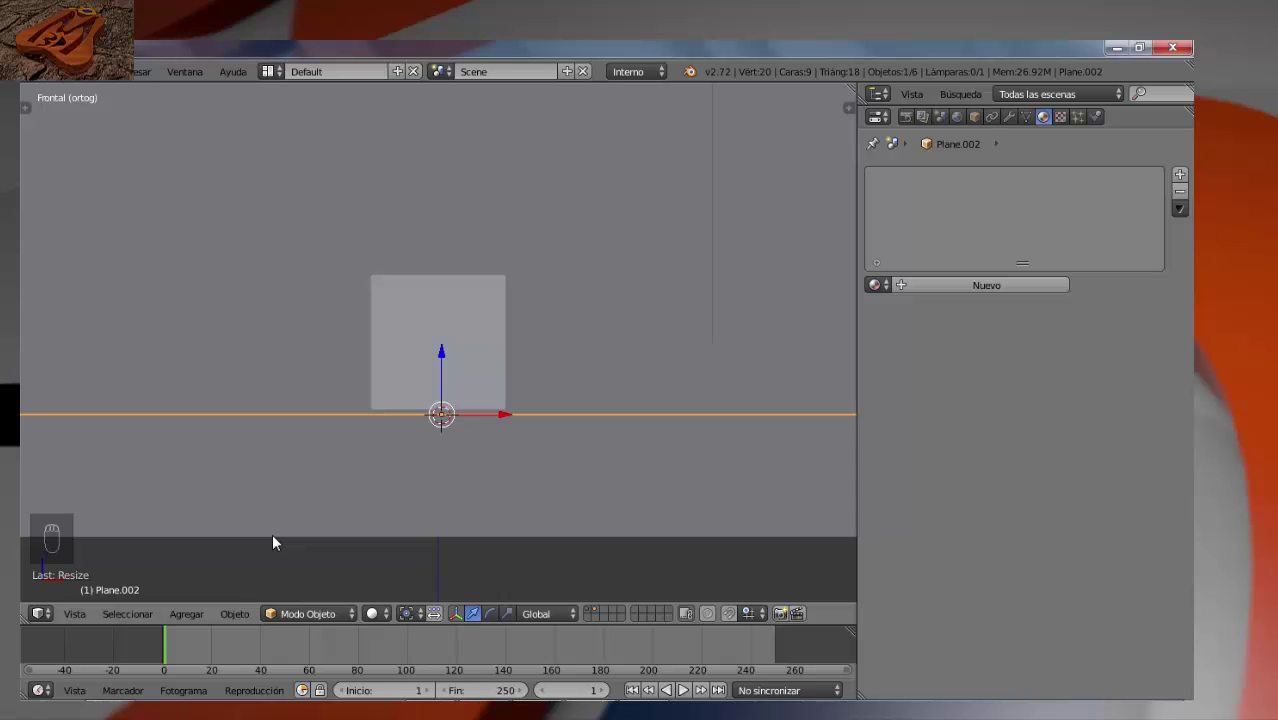
- Move the cube away from both walls, first along the X axis and then along the Y axis
middle_drag(470, 428, 330, 471)
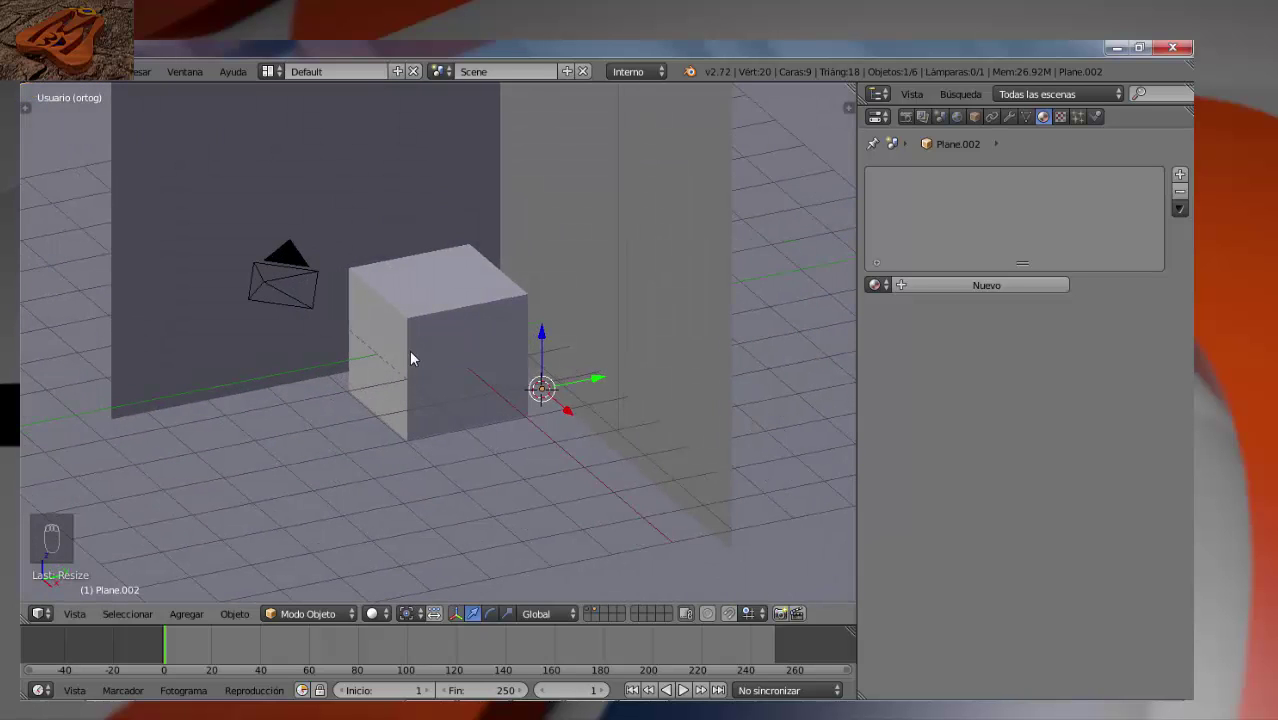
key(KP_7)
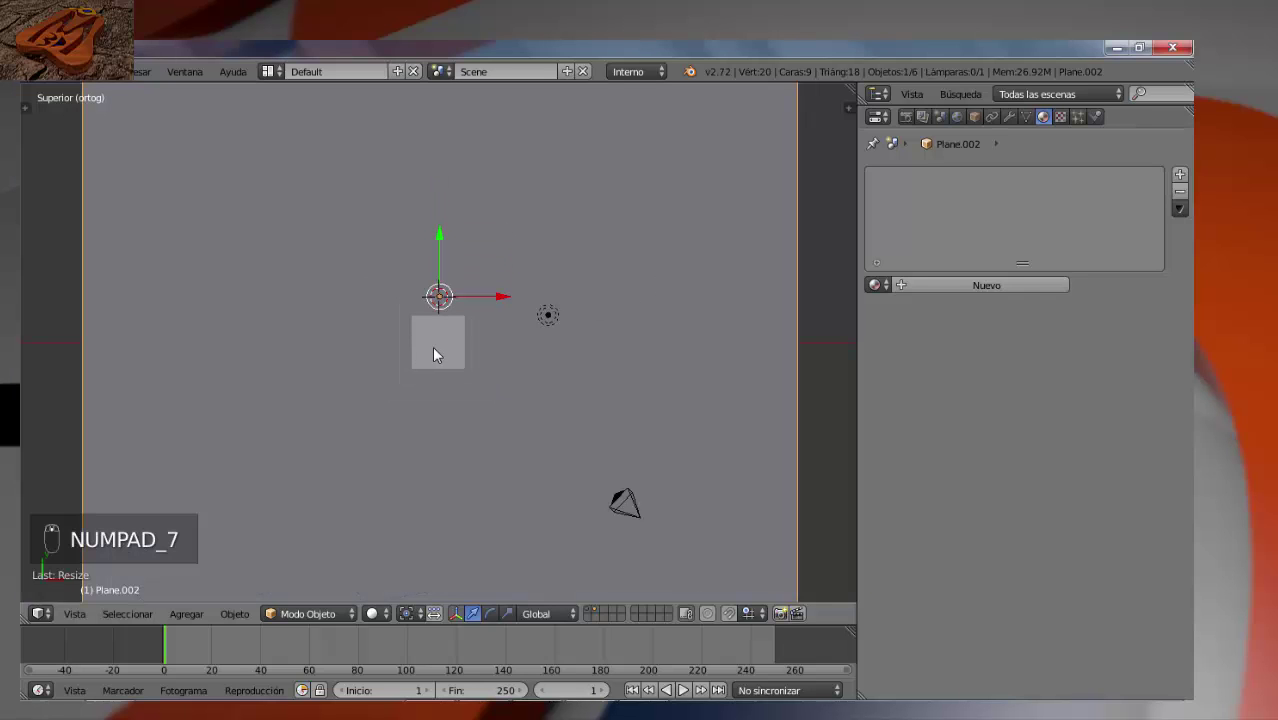
middle_drag(433, 355, 458, 335)
right_click(427, 343)
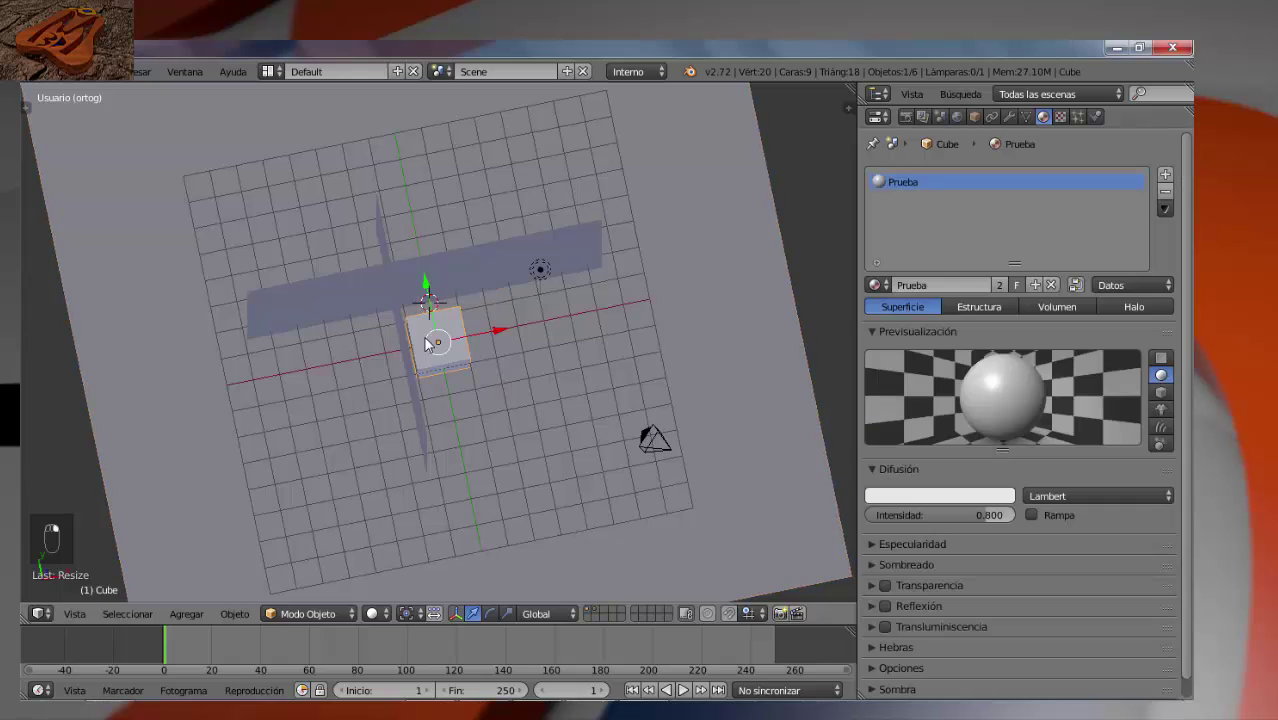
key(g)
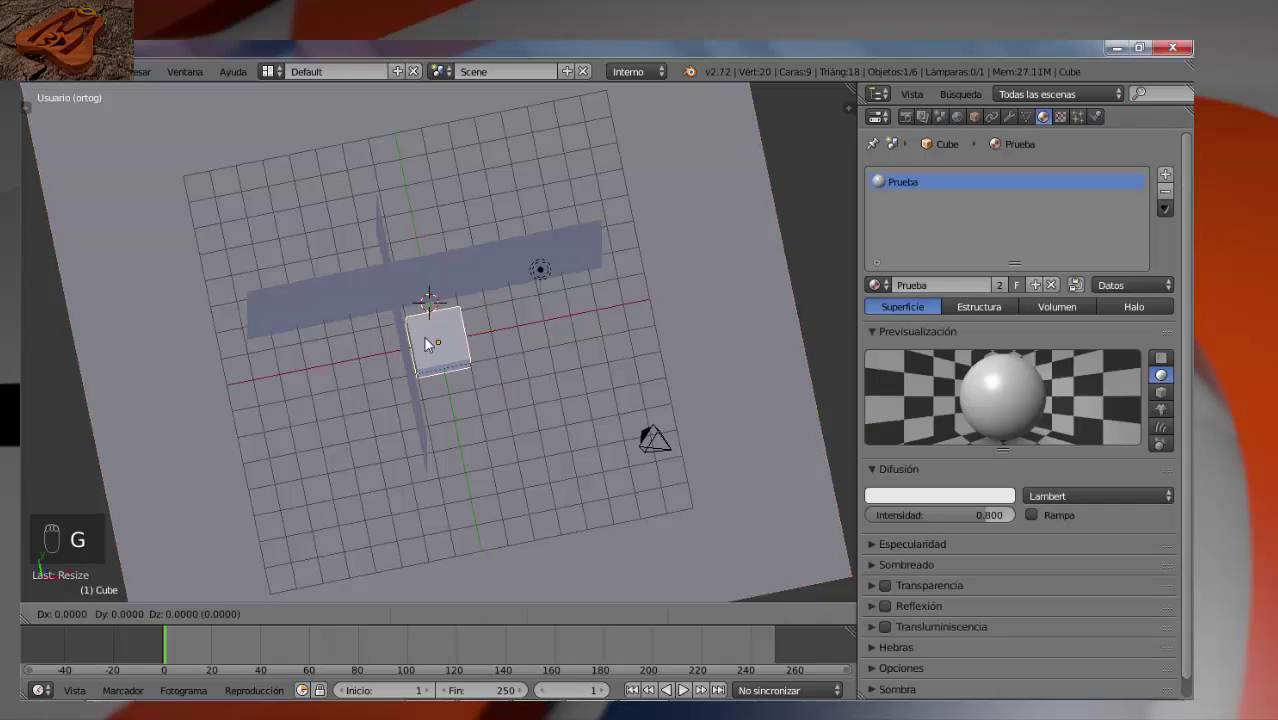
click(463, 343)
key(g)
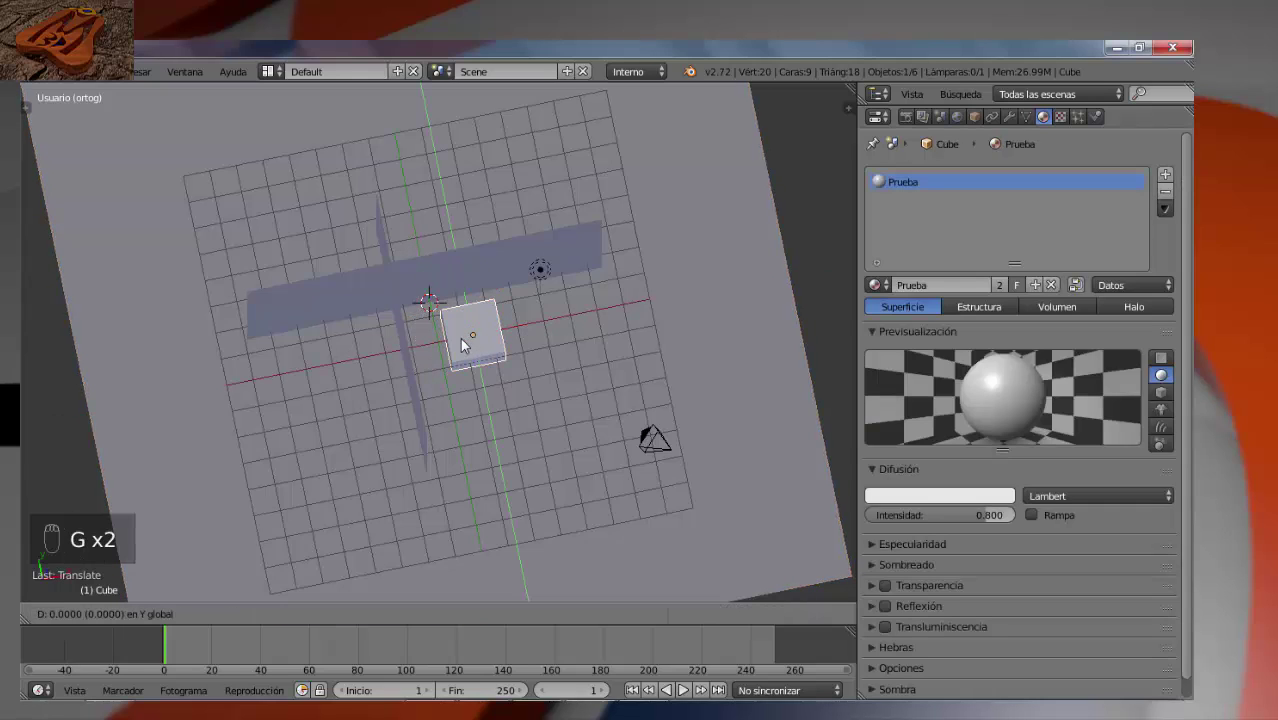
click(467, 372)
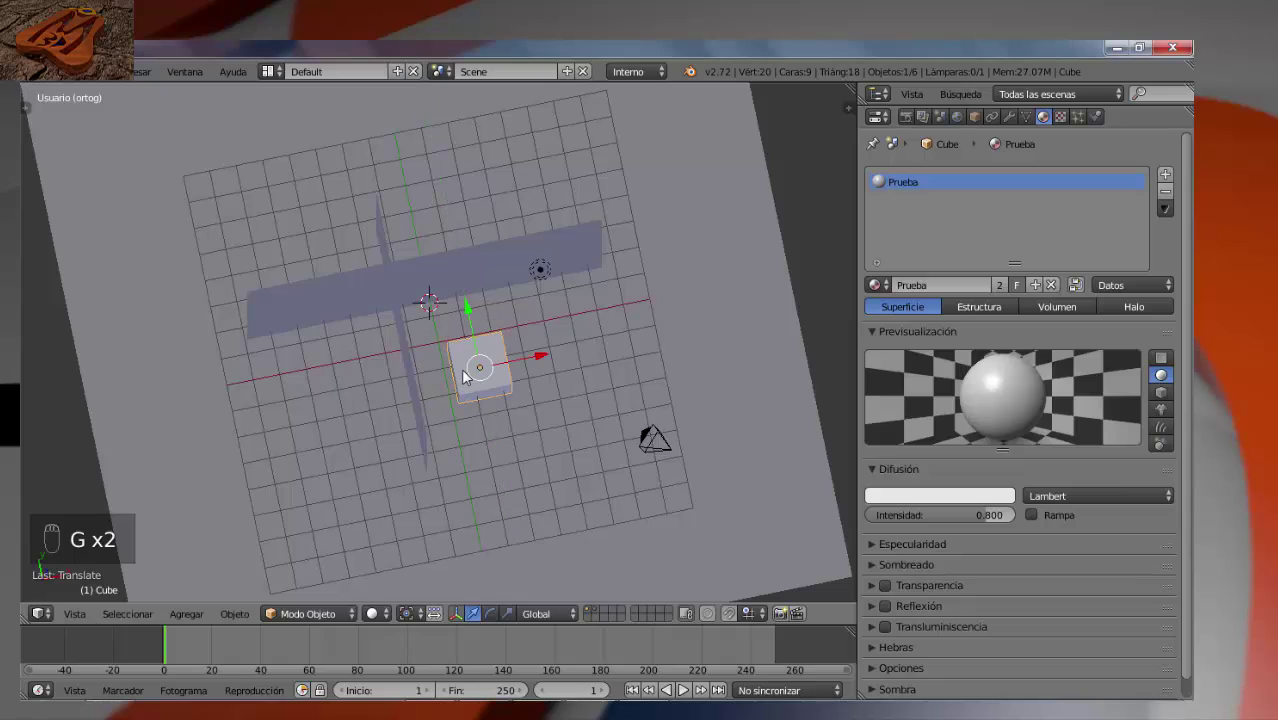
- Move the lamp along the Y axis away from the back wall and along the X axis farther from the cube
right_click(539, 272)
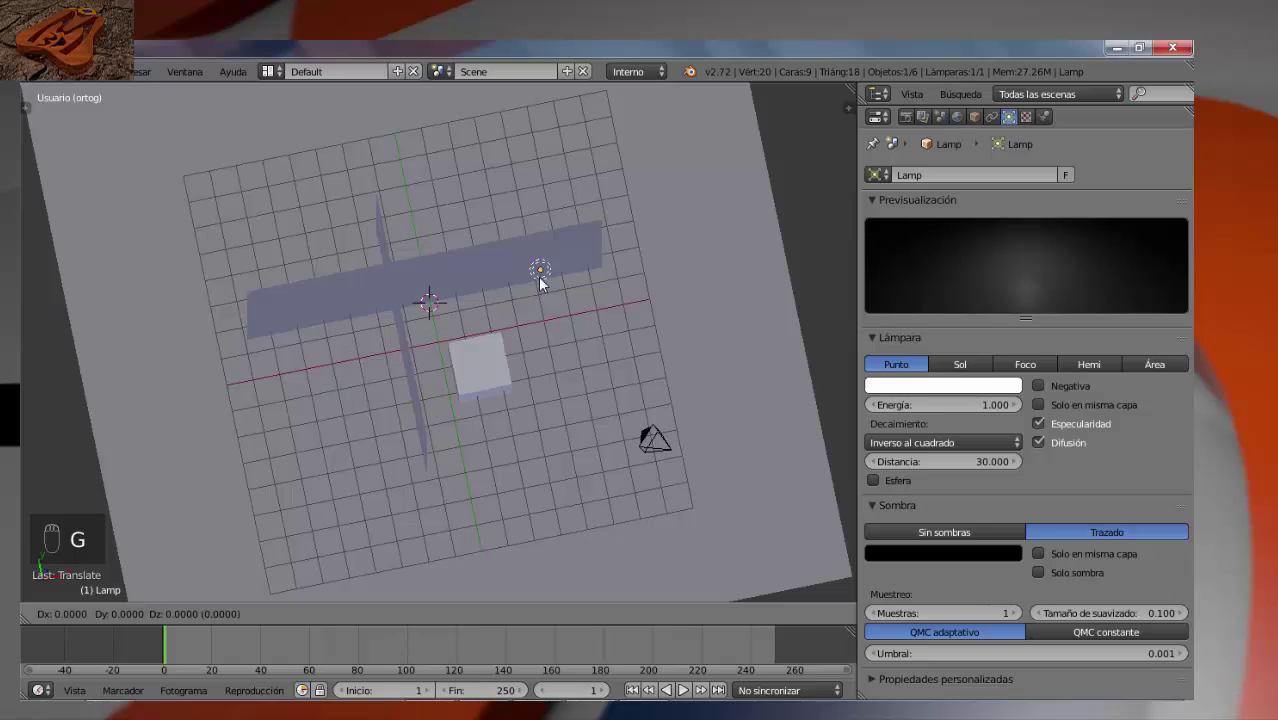
key(y)
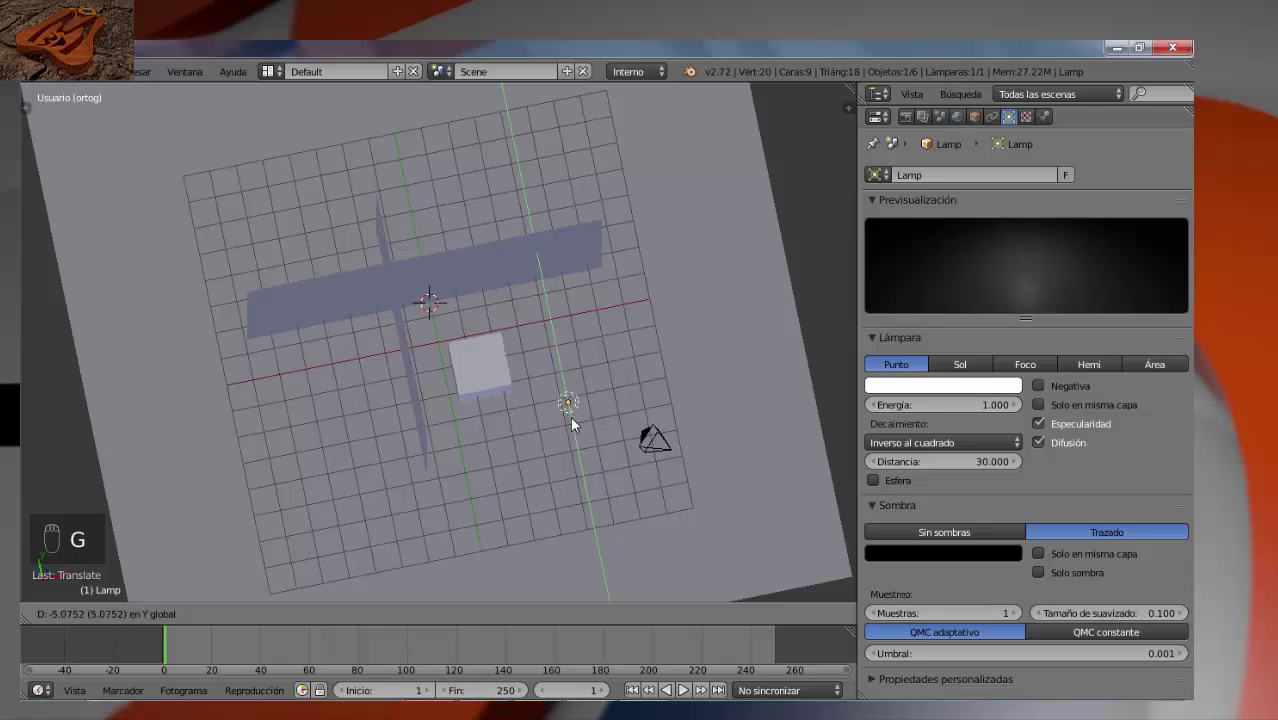
click(576, 337)
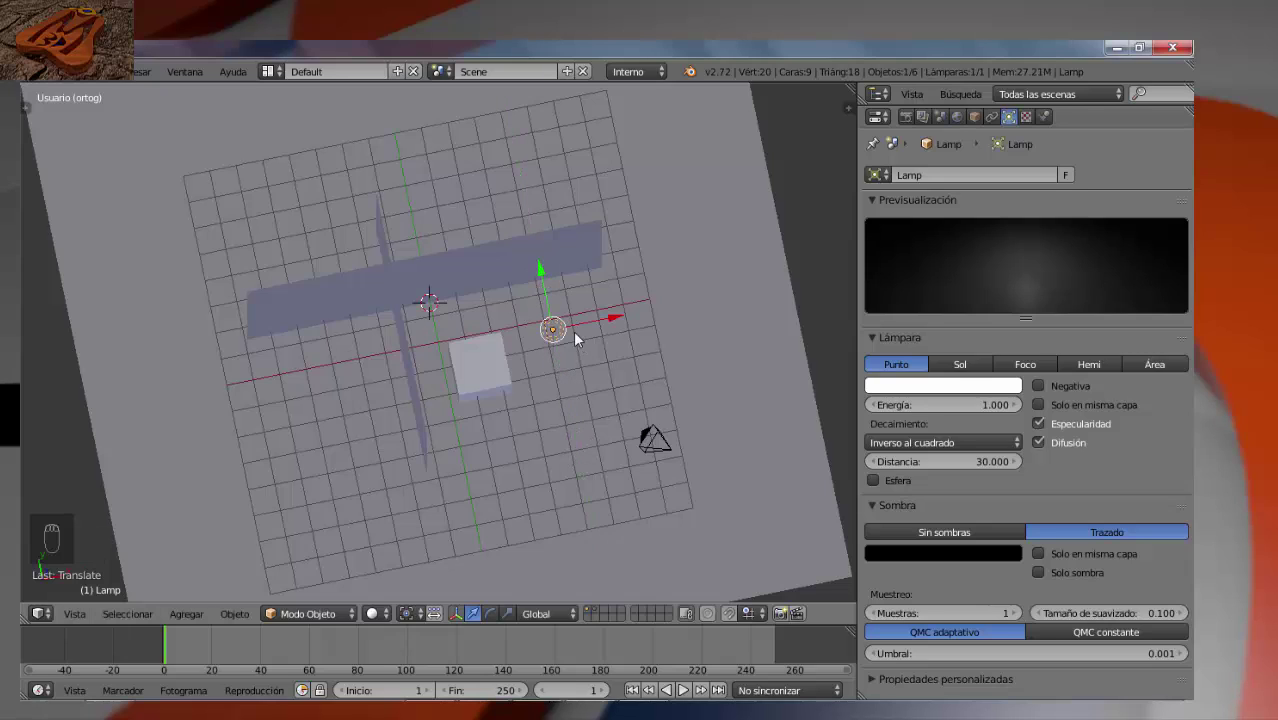
key(g)
click(608, 334)
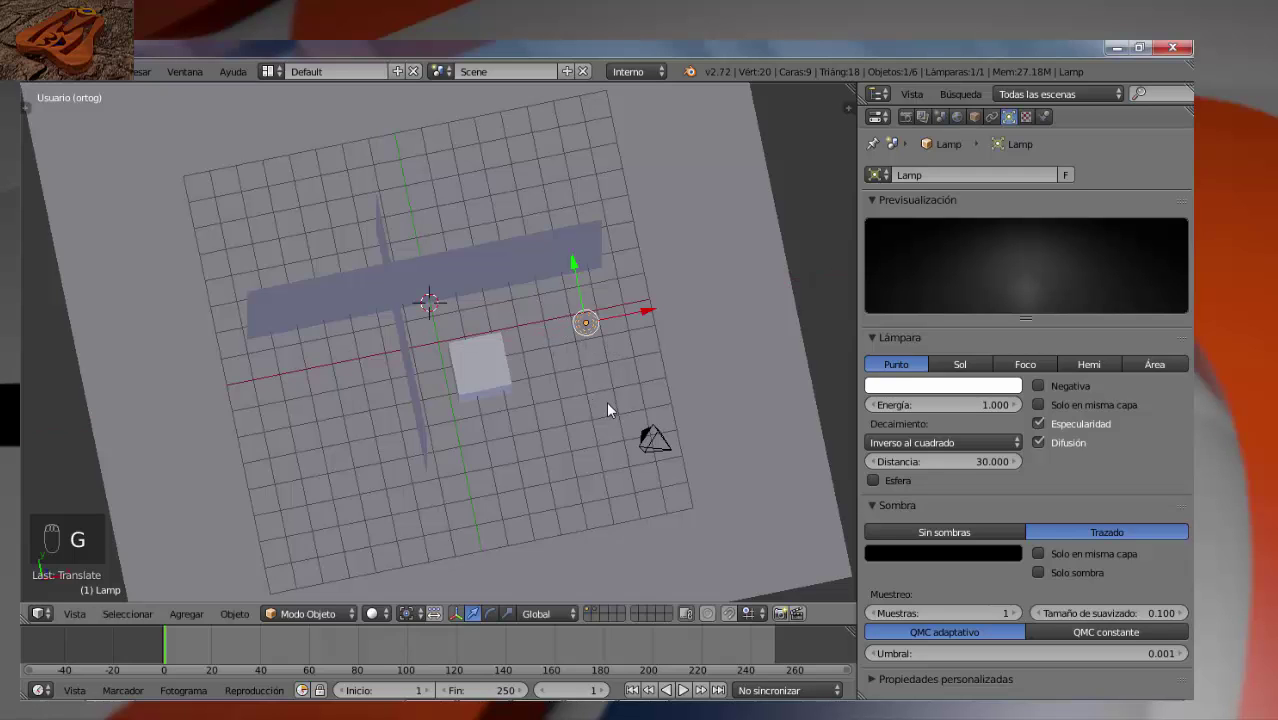
- Pull the camera back along its local Z axis in the camera view so more of the walls and floor fits the frame
key(KP_0)
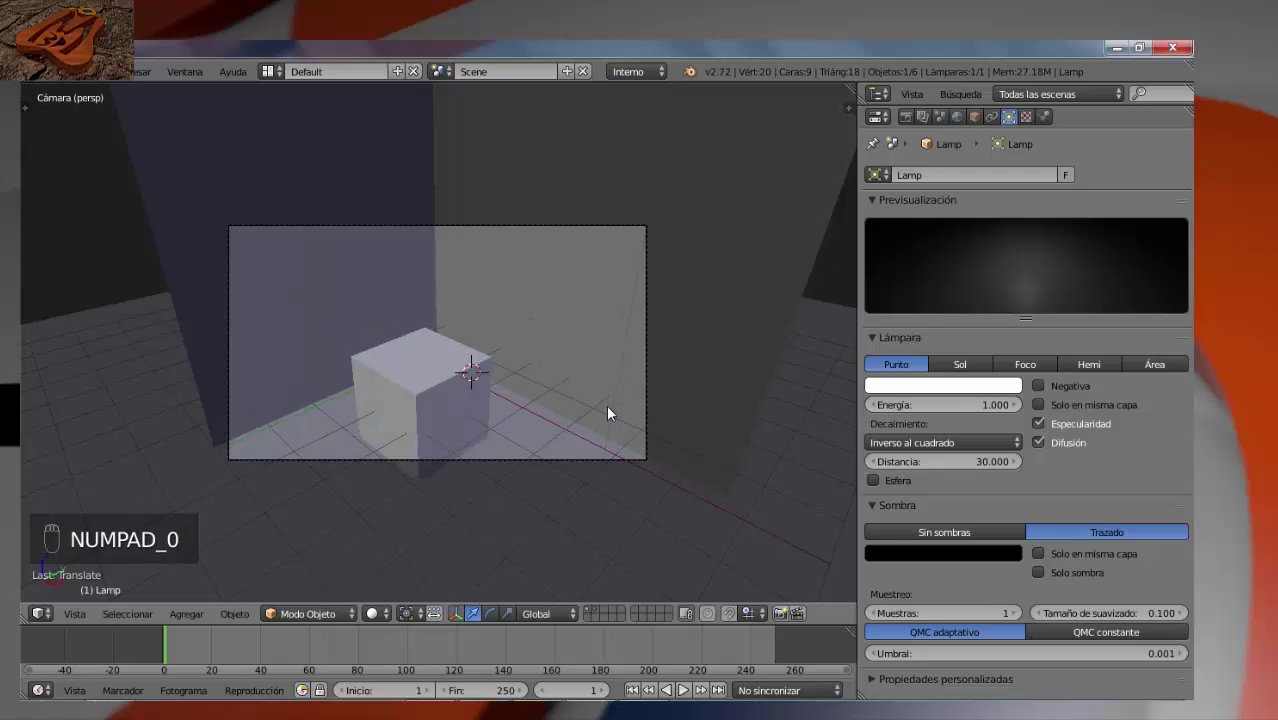
right_click(606, 224)
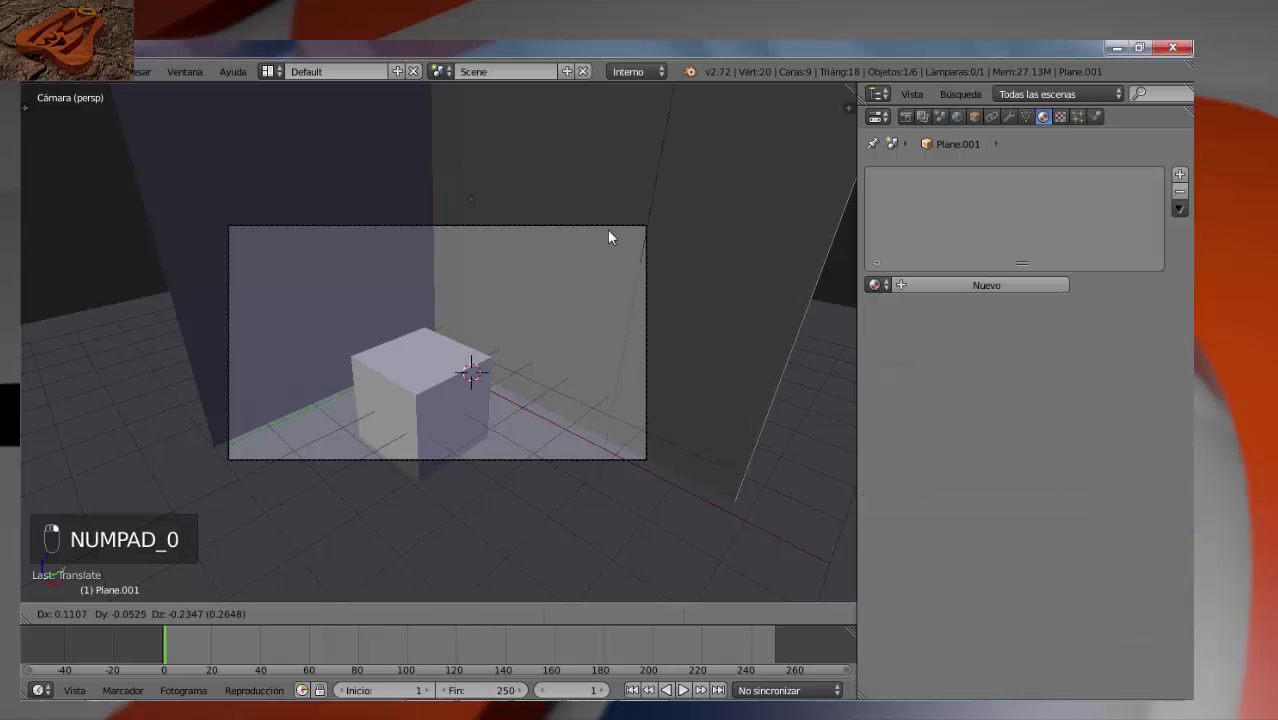
right_click(602, 228)
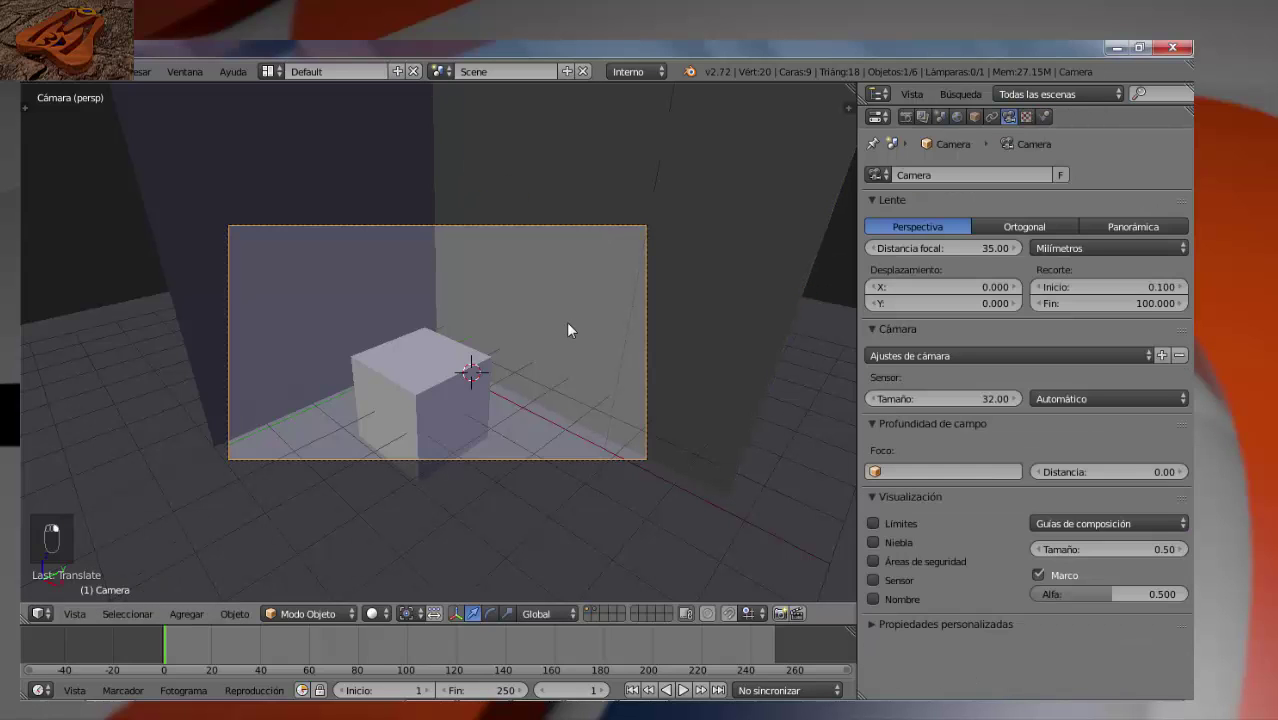
key(g)
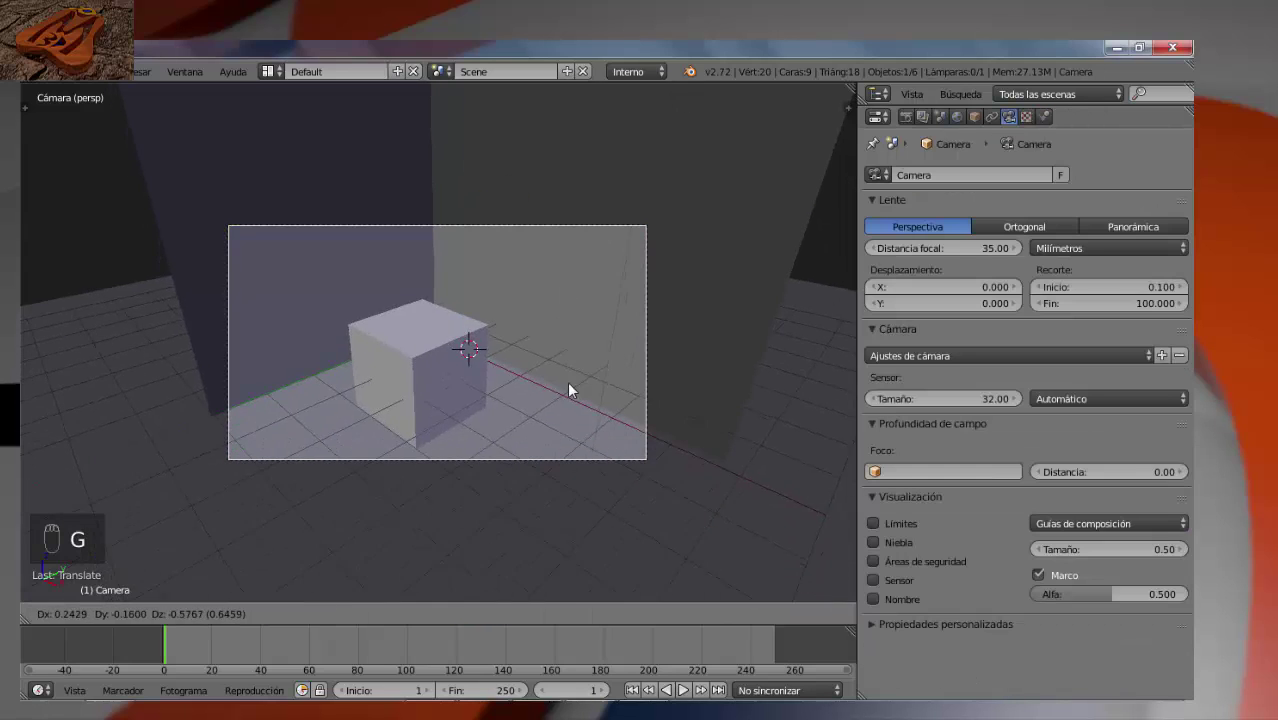
key(z)
key(z)
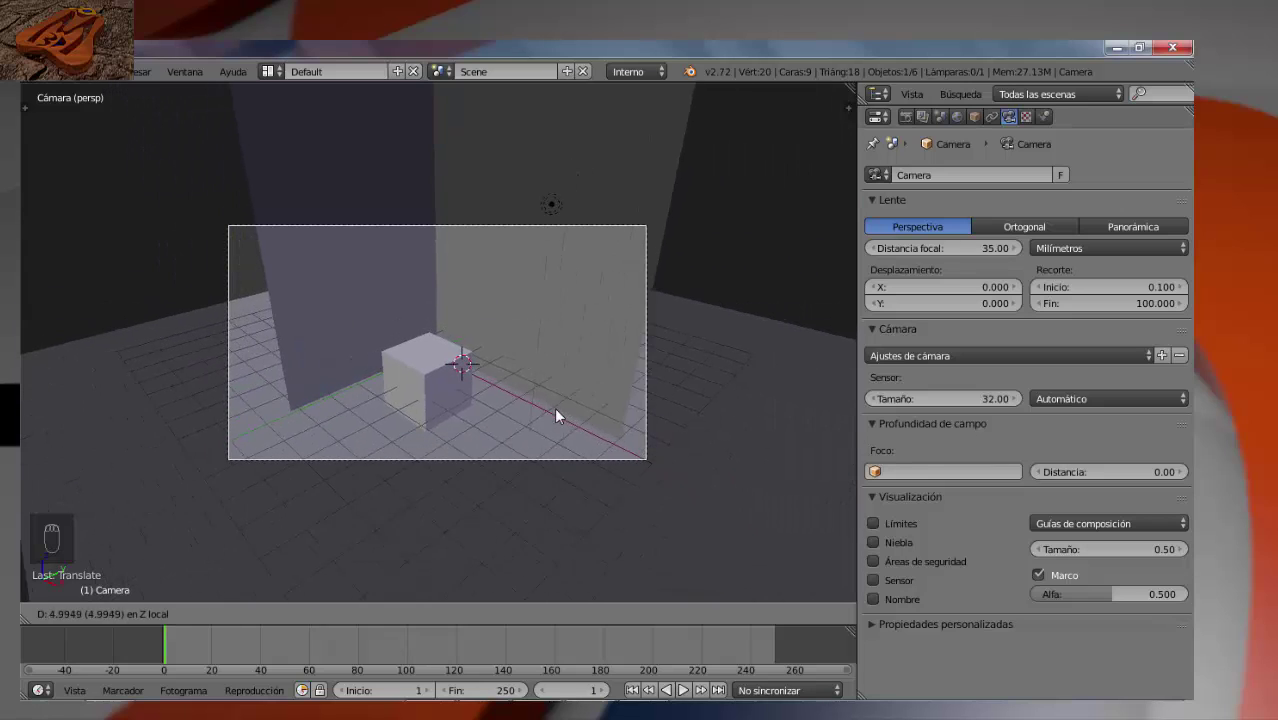
click(554, 390)
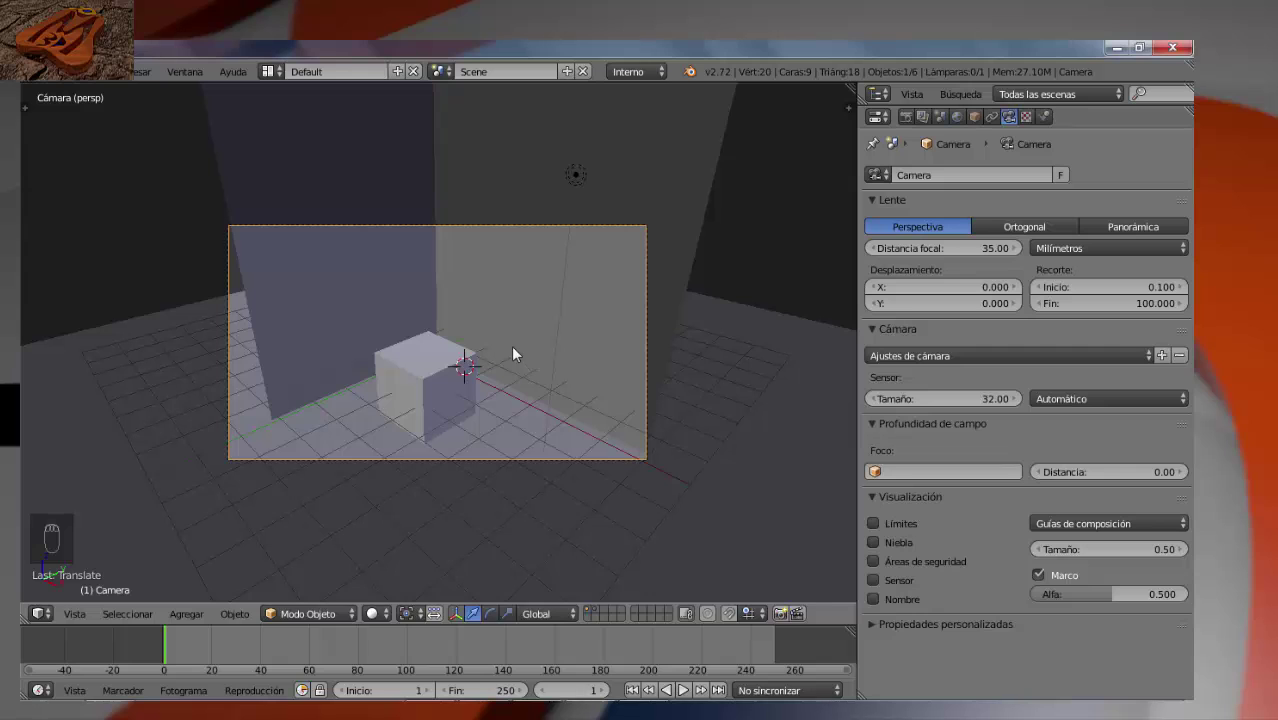
- Lower the camera slightly to frame the whole cube with floor in front of it, and render the scene
key(g)
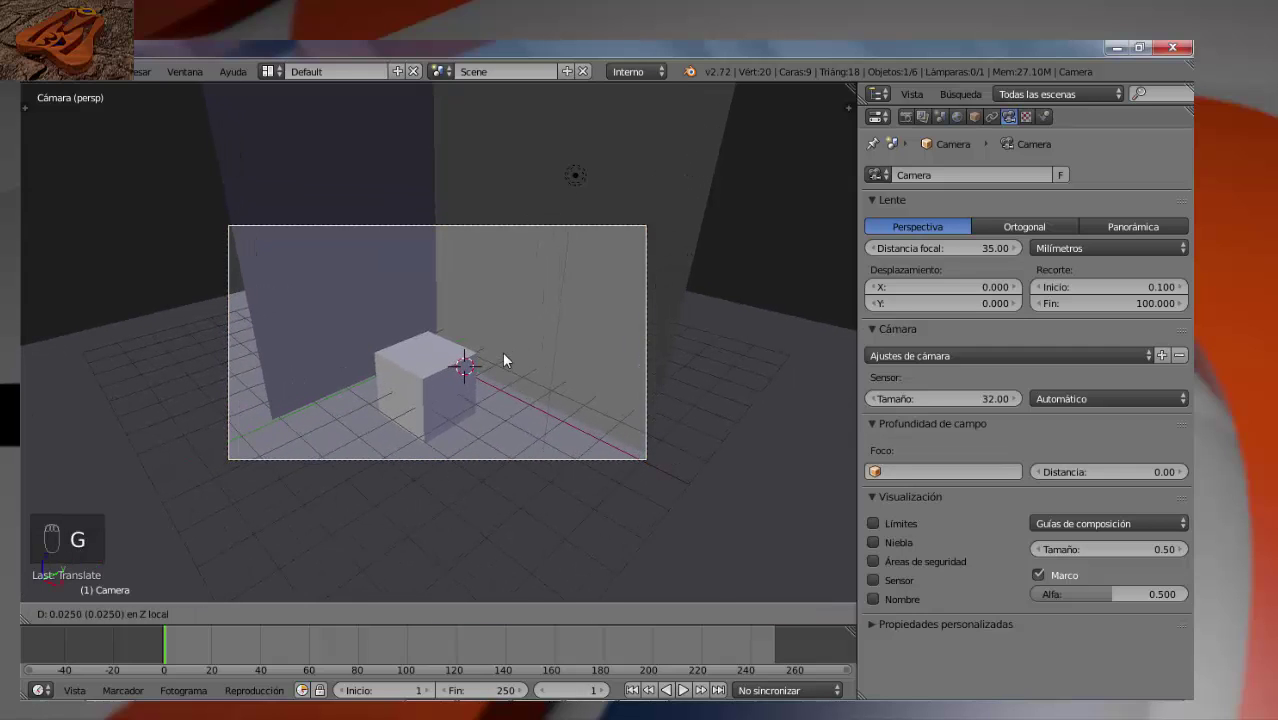
click(503, 354)
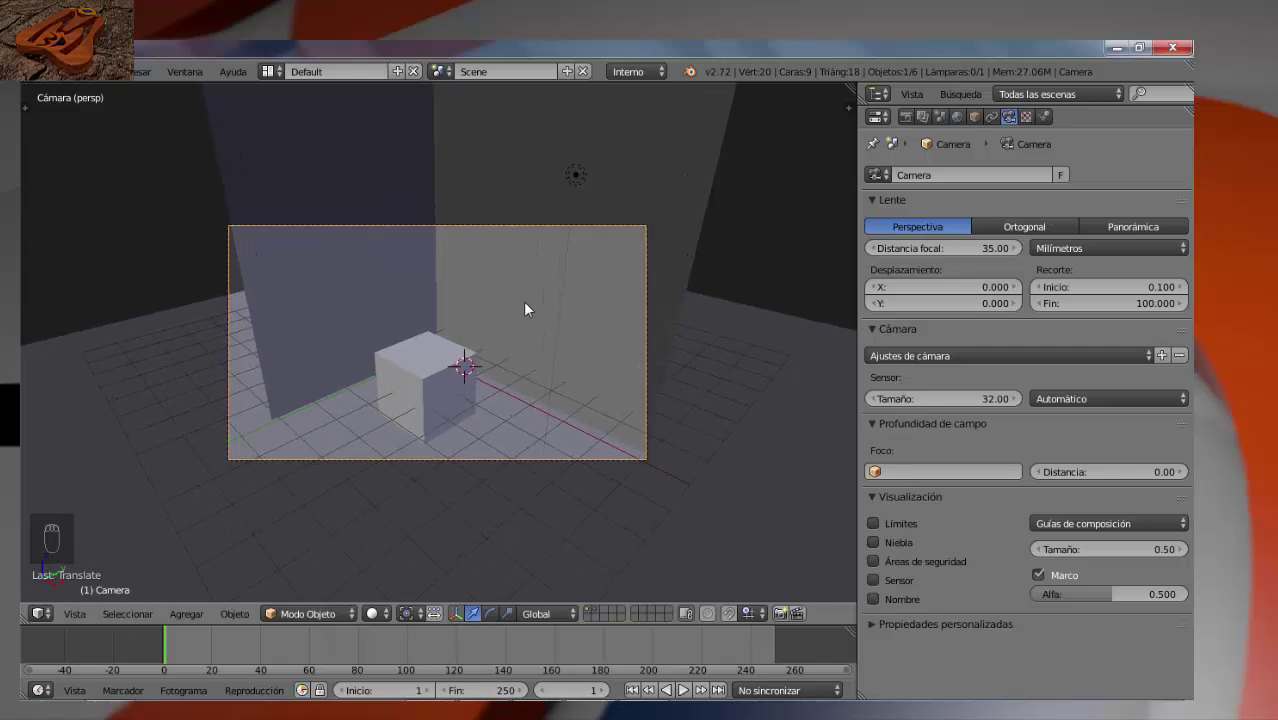
key(g)
click(521, 362)
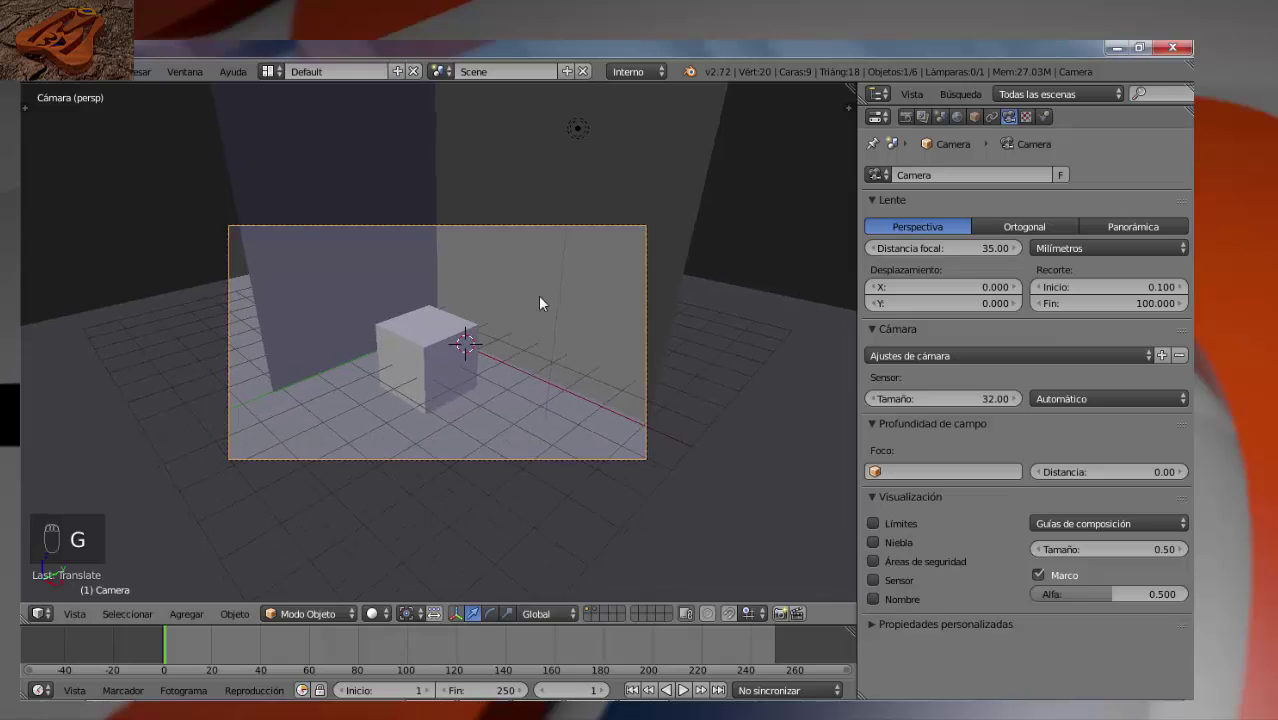
key(F12)
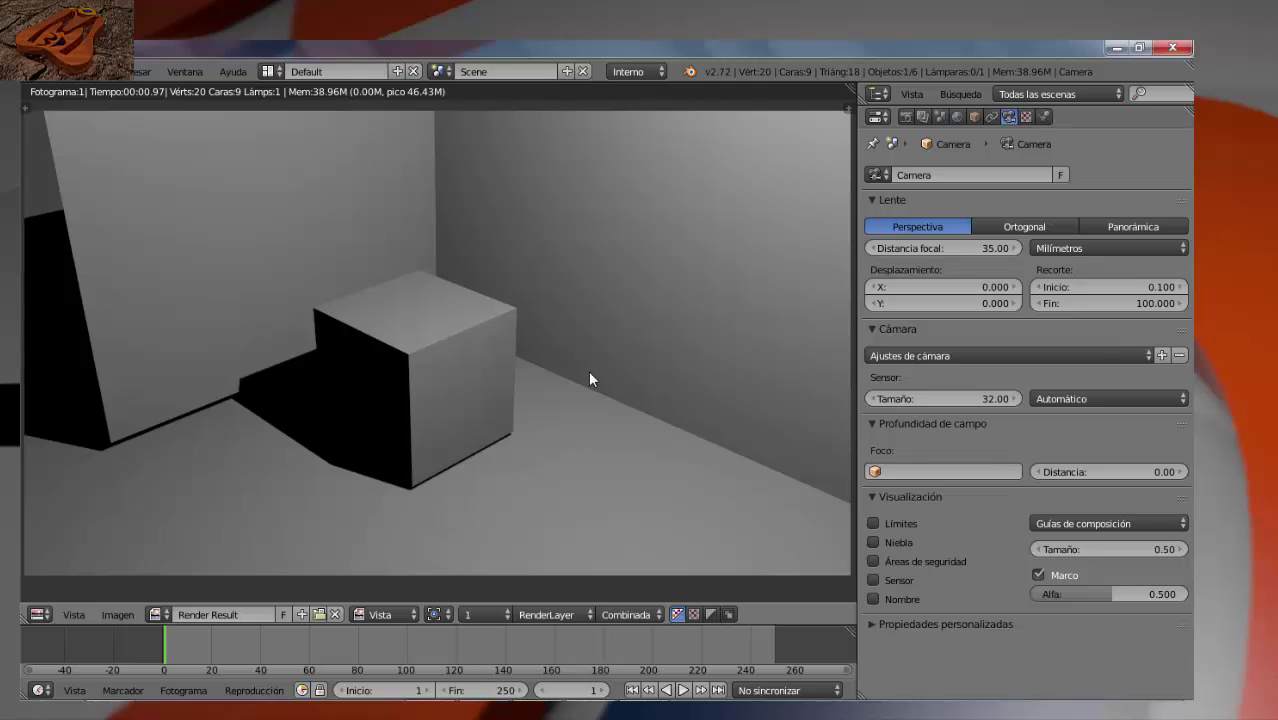
- Close the render and scale up both wall planes so they extend well beyond the camera frame
key(Escape)
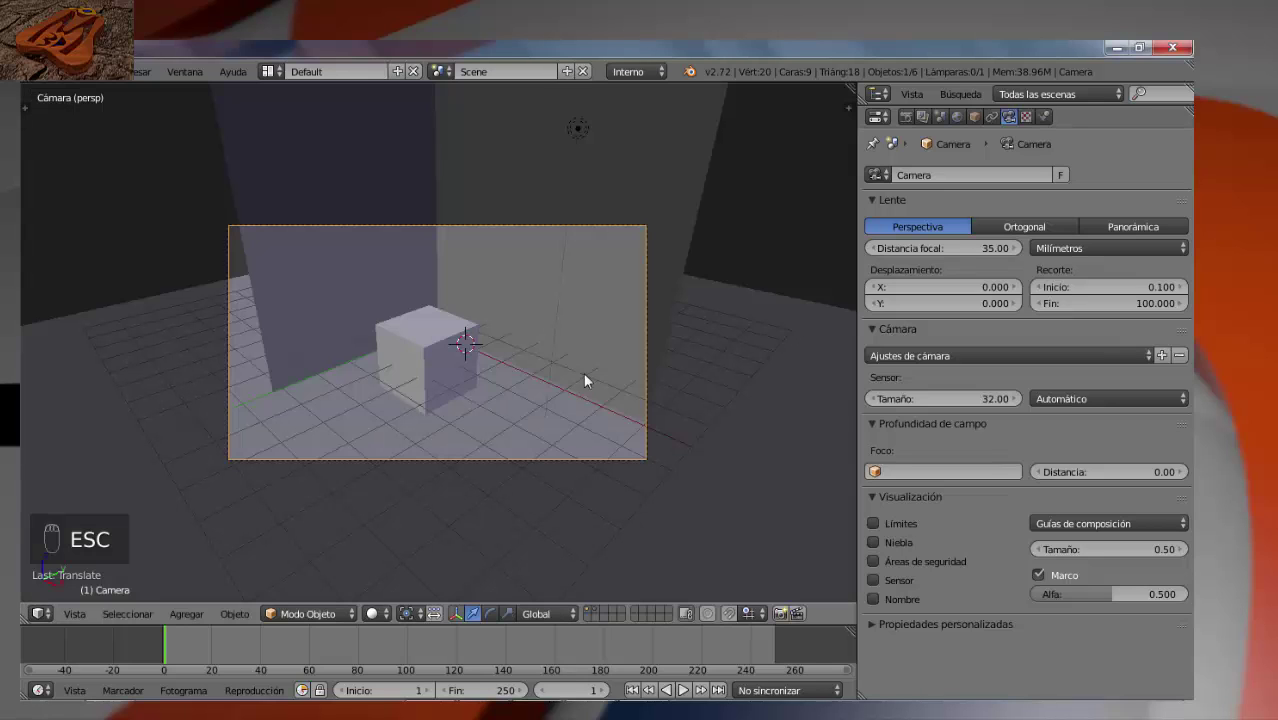
right_click(287, 311)
key(s)
key(s)
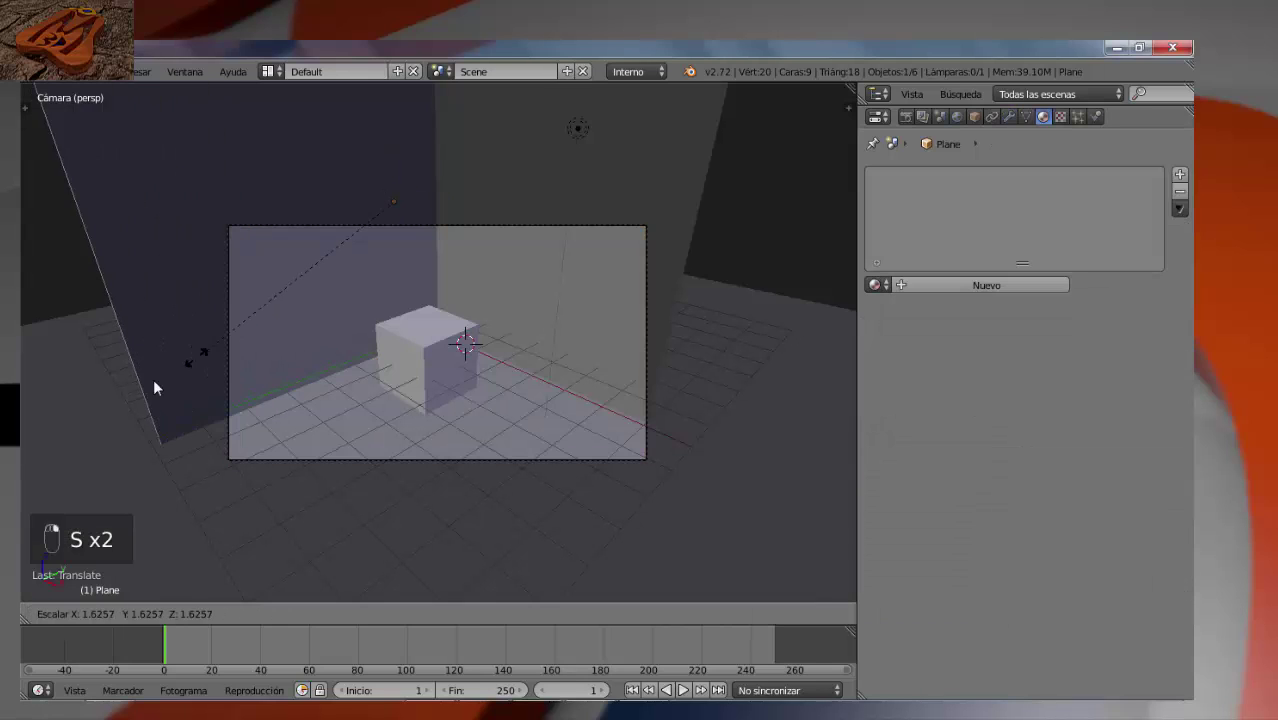
click(123, 404)
right_click(601, 180)
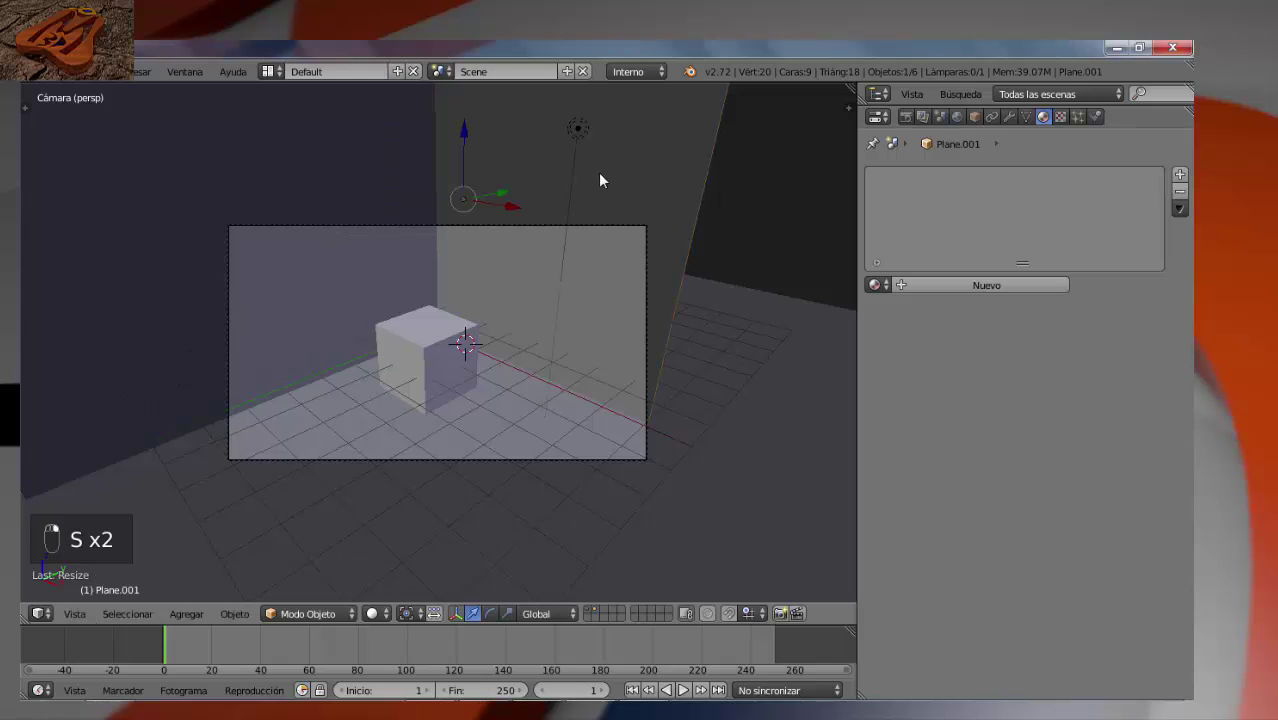
key(s)
click(776, 250)
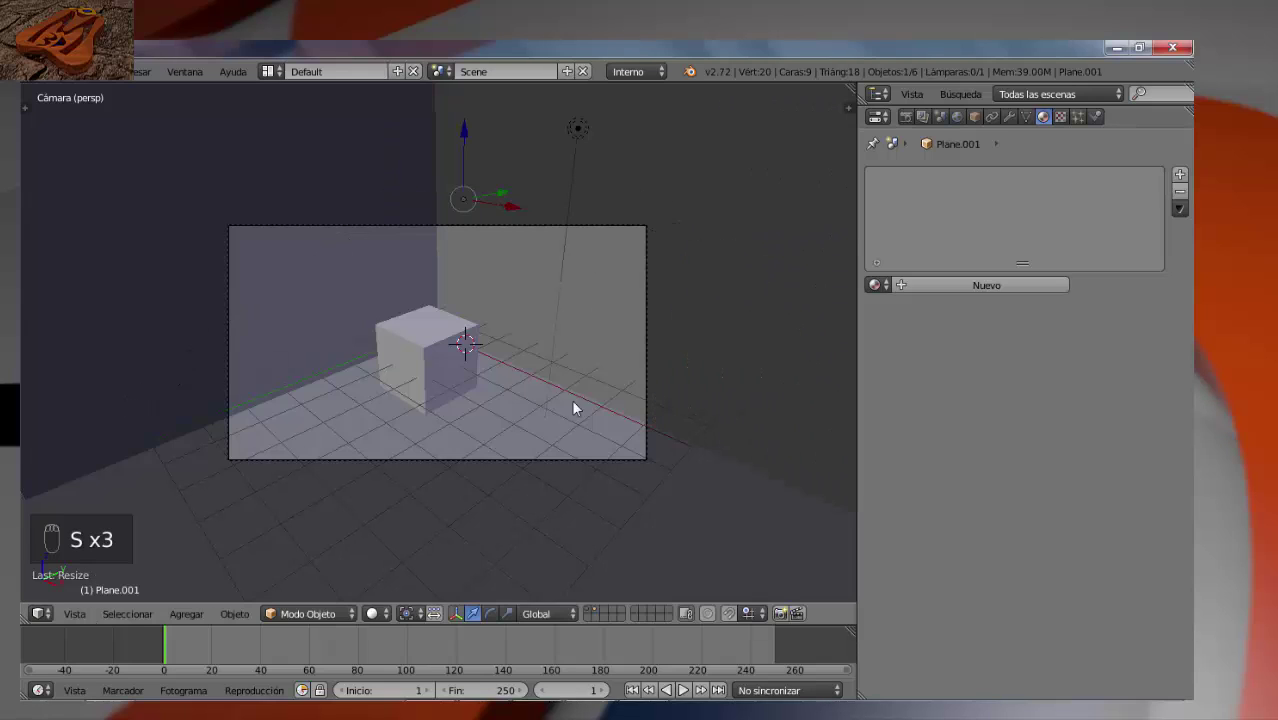
- Select the cube and try green, magenta and orange diffuse colors on its Prueba material, ending on a near-white
right_click(408, 356)
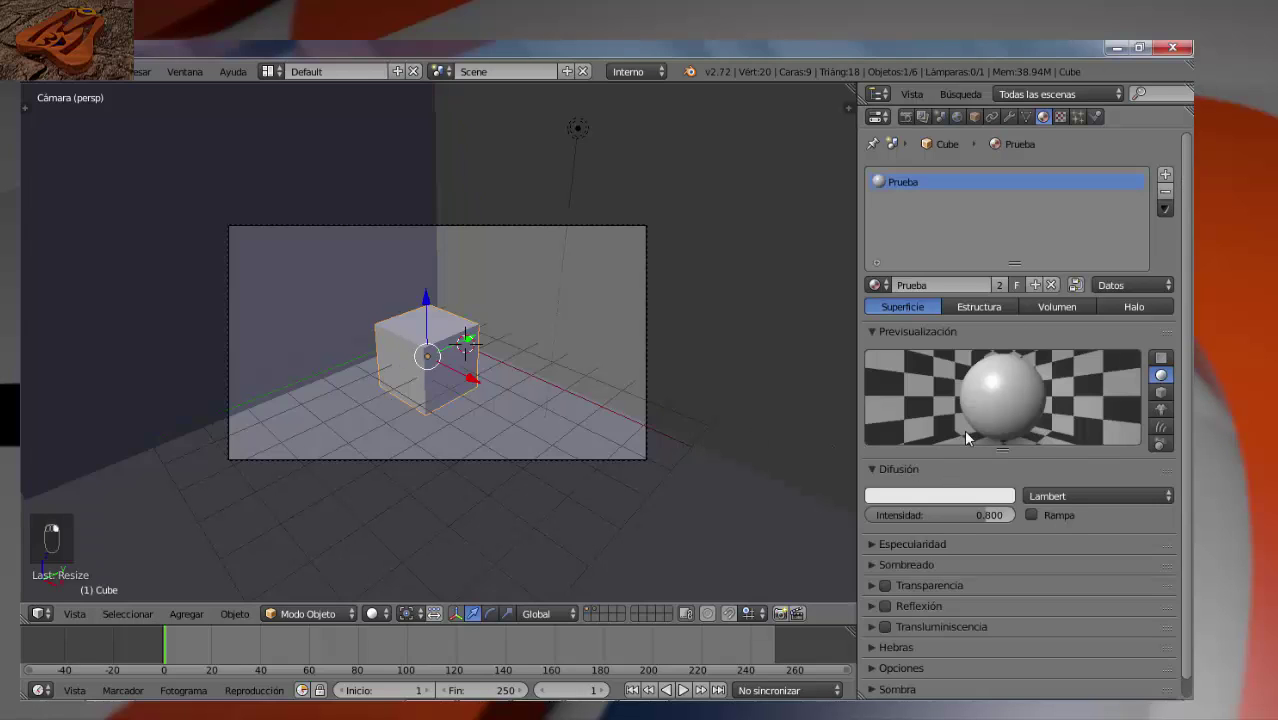
scroll(963, 429, down, 1)
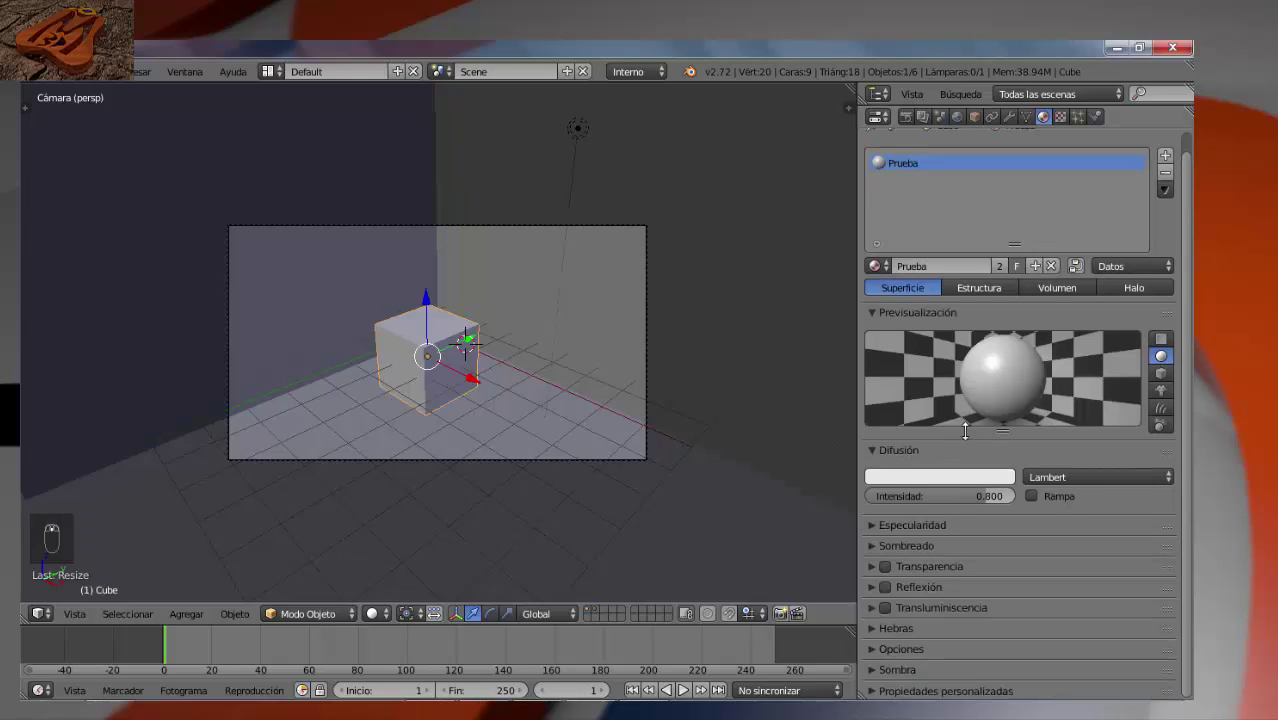
click(939, 477)
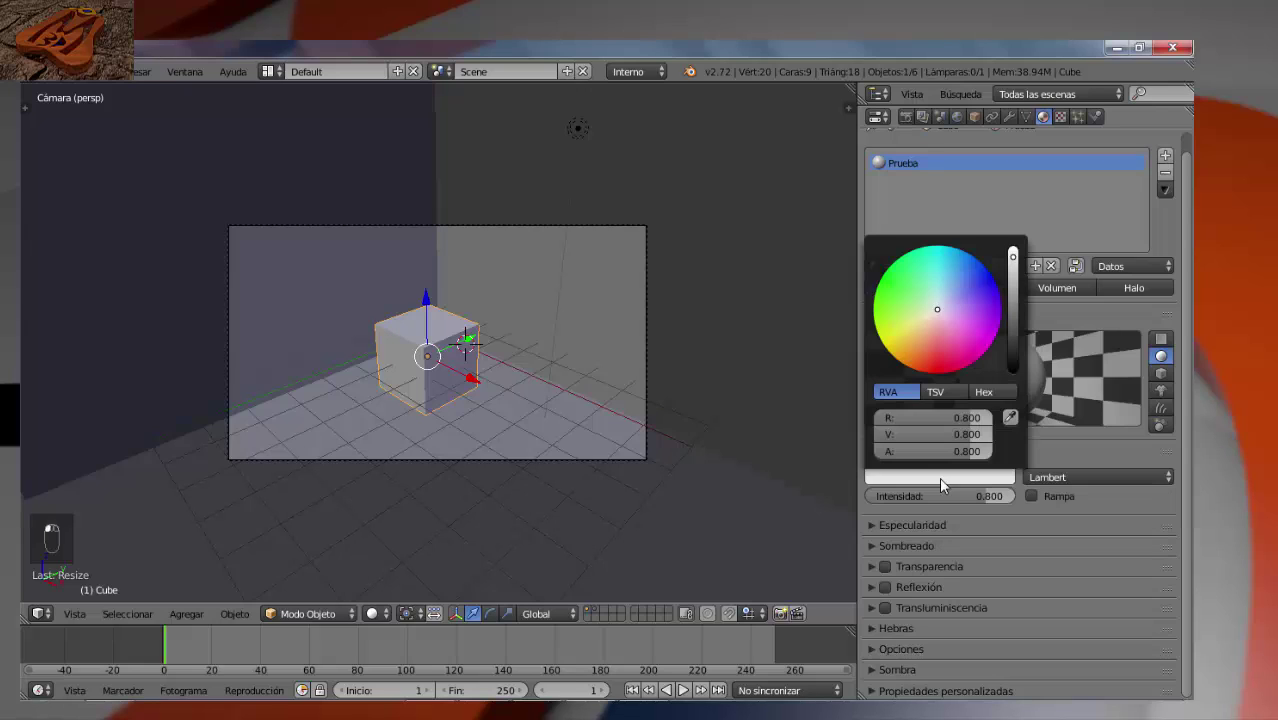
click(908, 297)
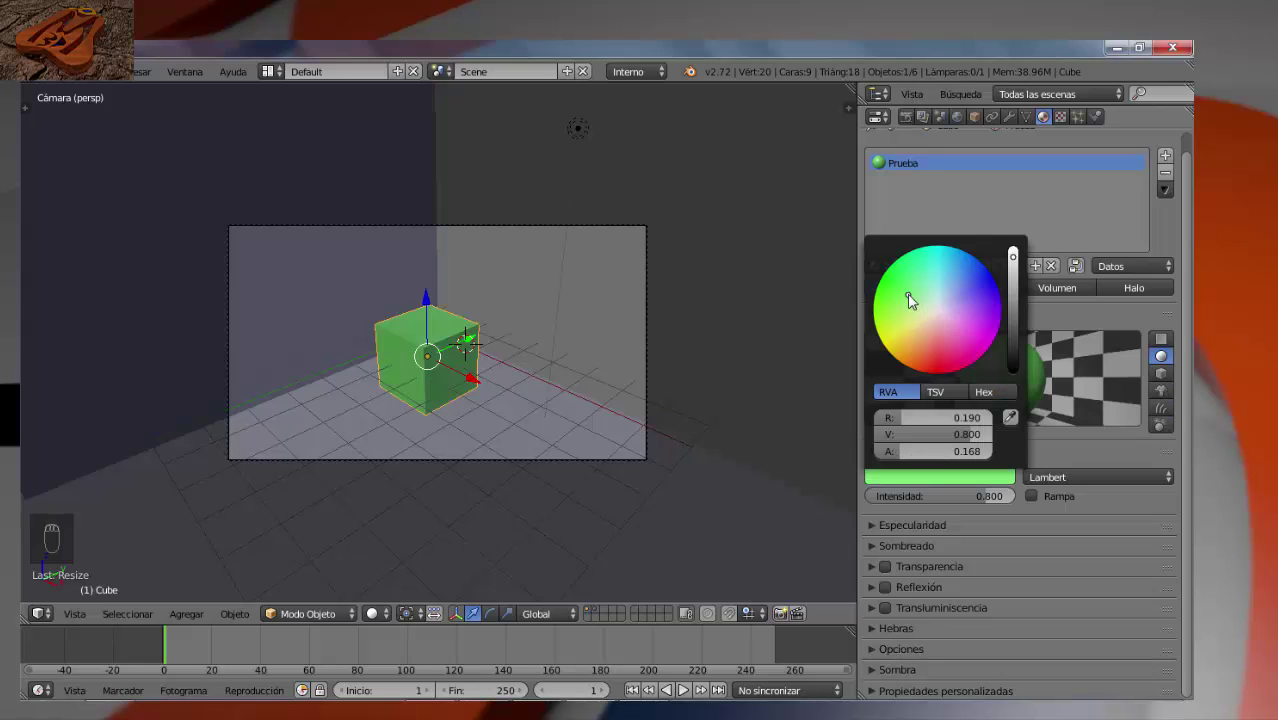
click(966, 289)
click(959, 341)
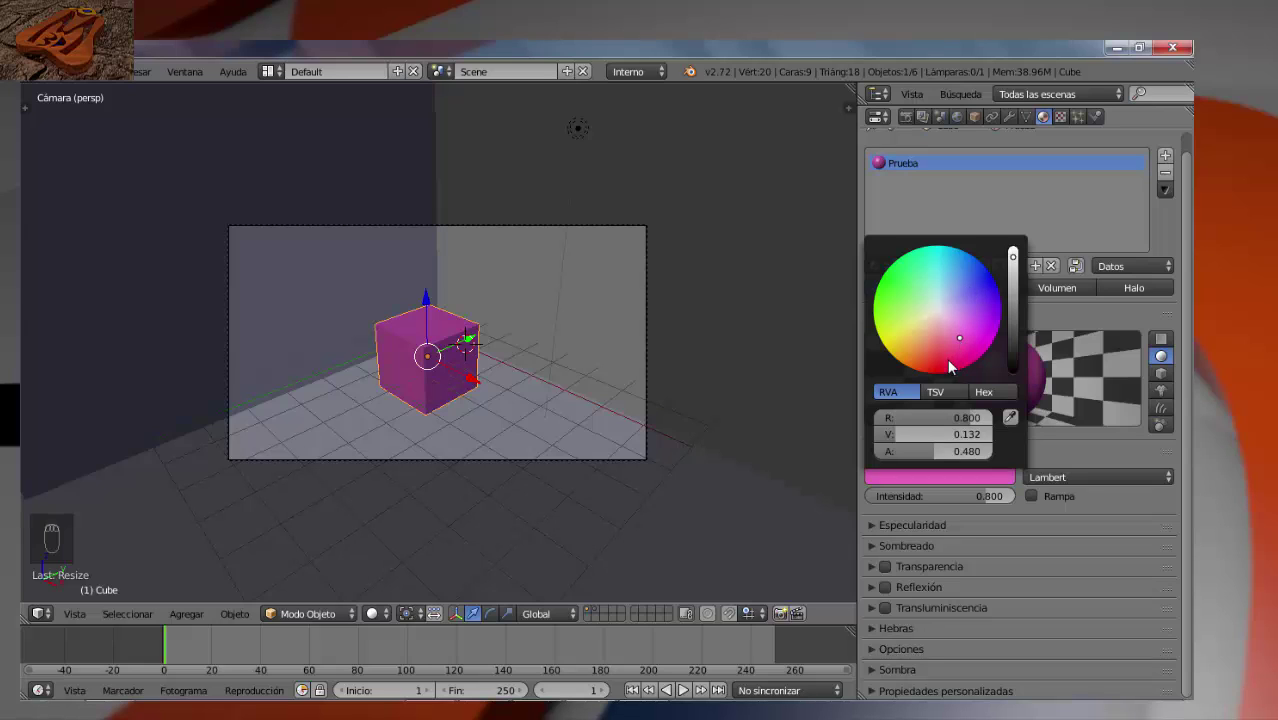
click(941, 356)
click(907, 351)
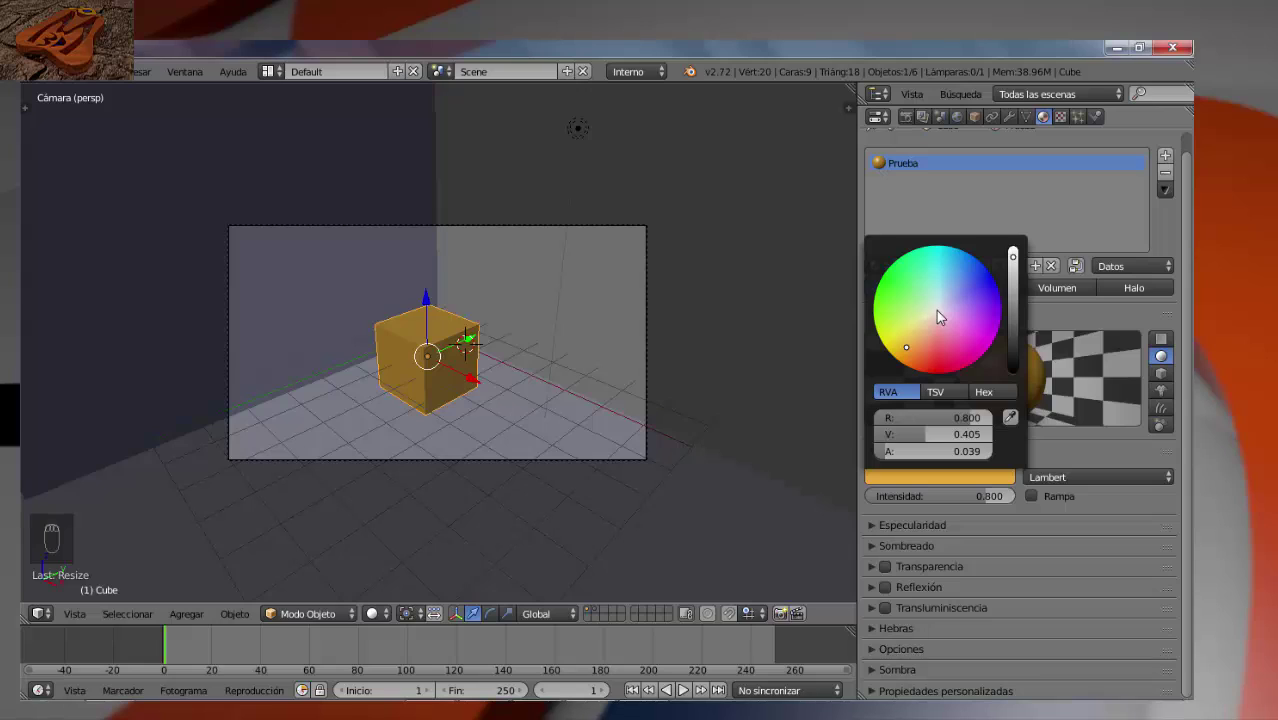
click(936, 312)
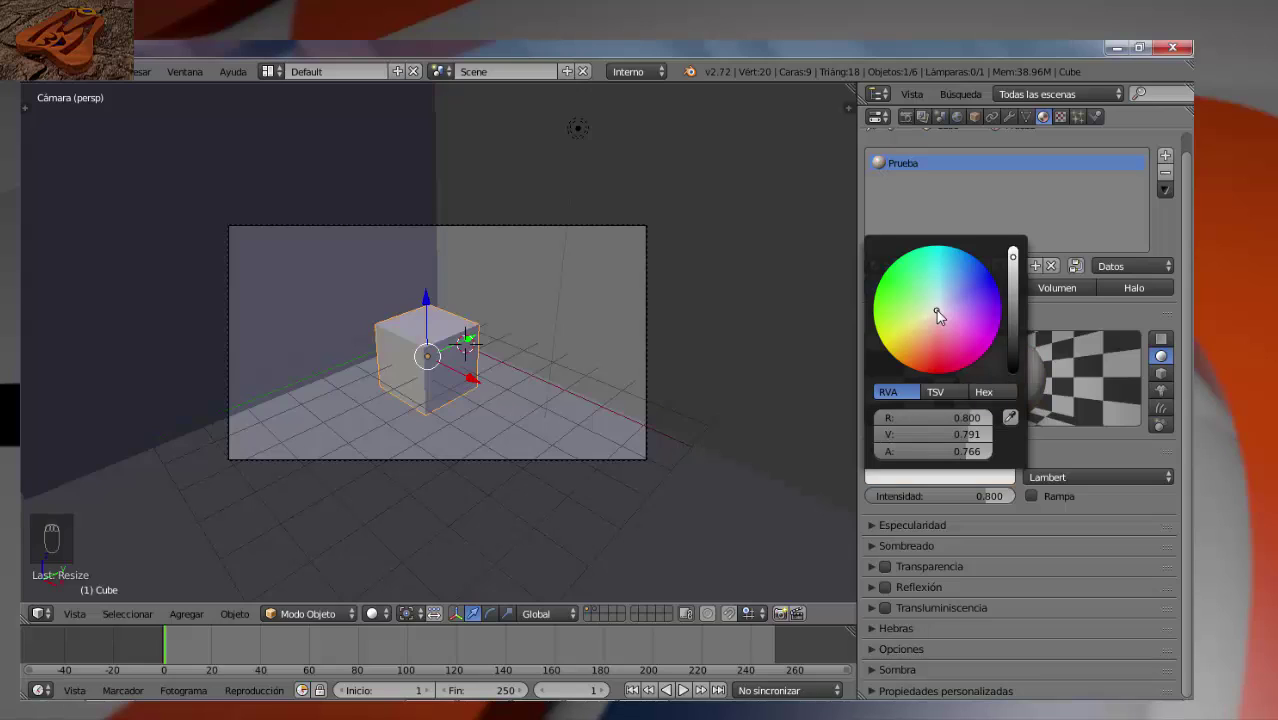
- Raise the diffuse color's brightness to maximum, then darken it to a gray of about RGB 0.334, 0.331, 0.321
click(1013, 250)
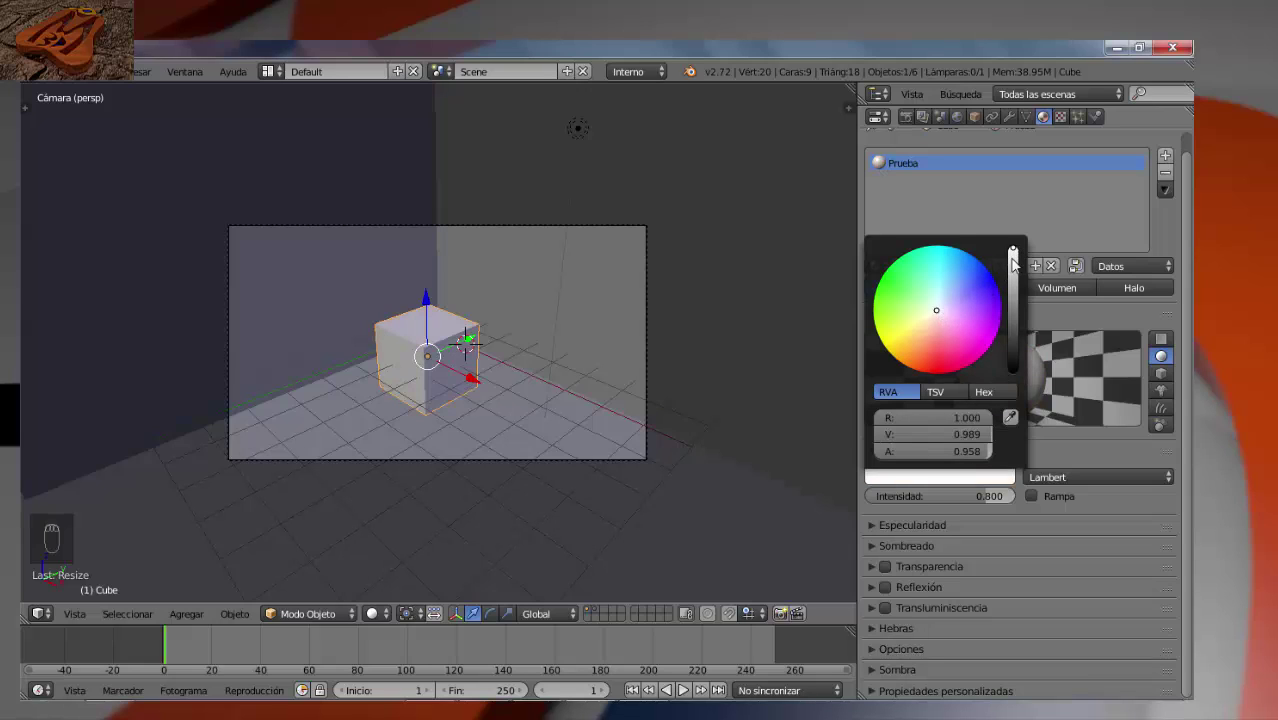
click(1016, 255)
drag(1013, 250, 1017, 299)
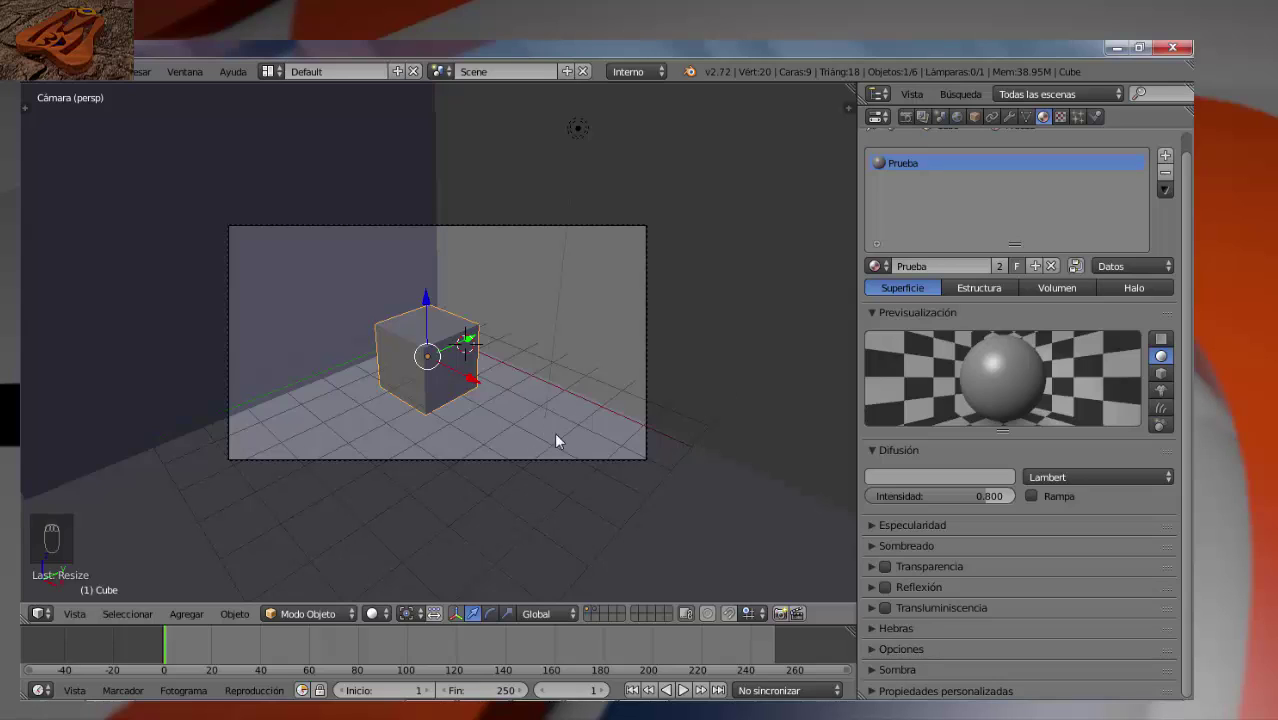
- Sample the dark gray floor outside the camera frame with the eyedropper as the cube's diffuse color
click(897, 478)
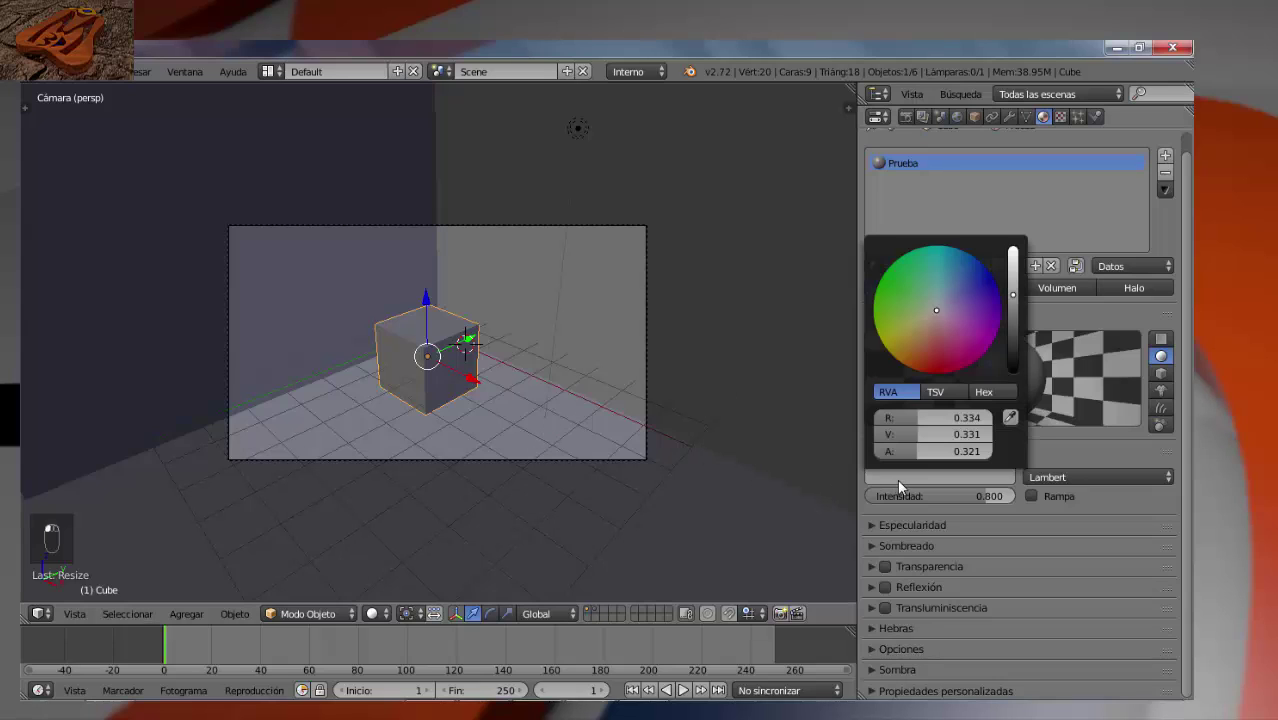
click(1010, 418)
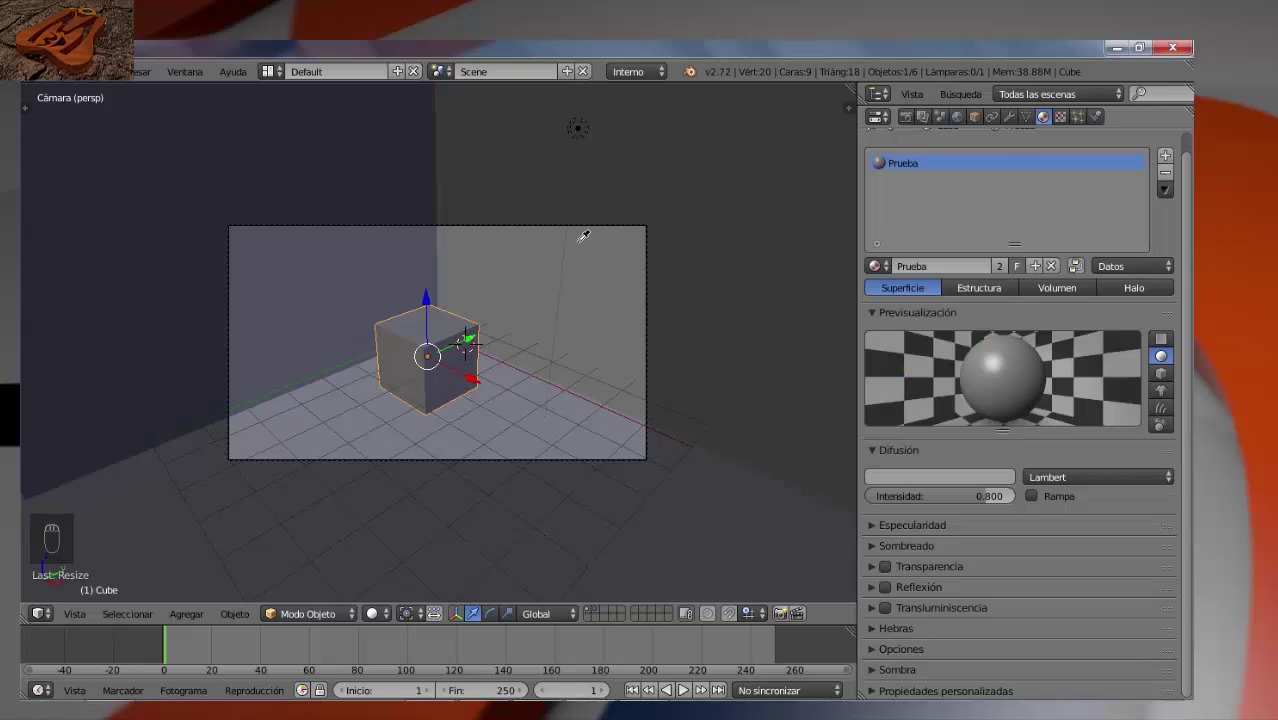
click(357, 512)
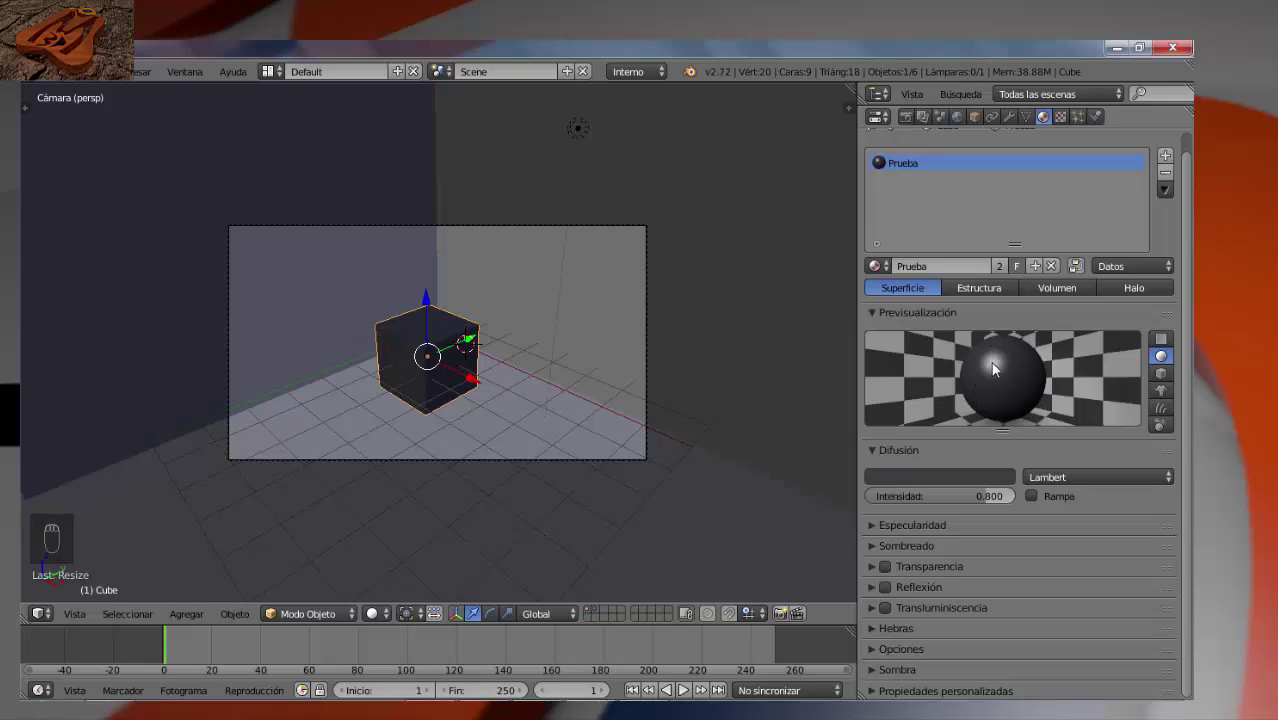
- Look through the TSV and Hex color modes, then set a dark blue of about 0.013, 0.063, 0.267 in RVA mode
click(932, 471)
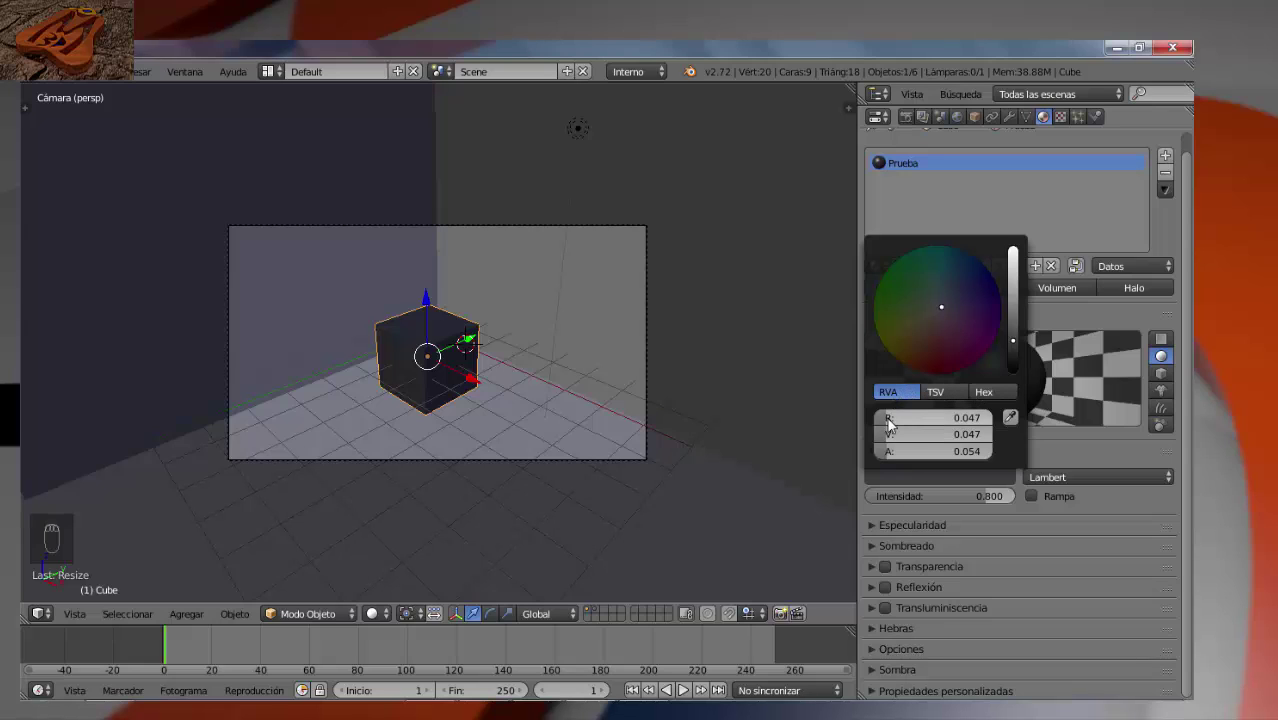
click(933, 393)
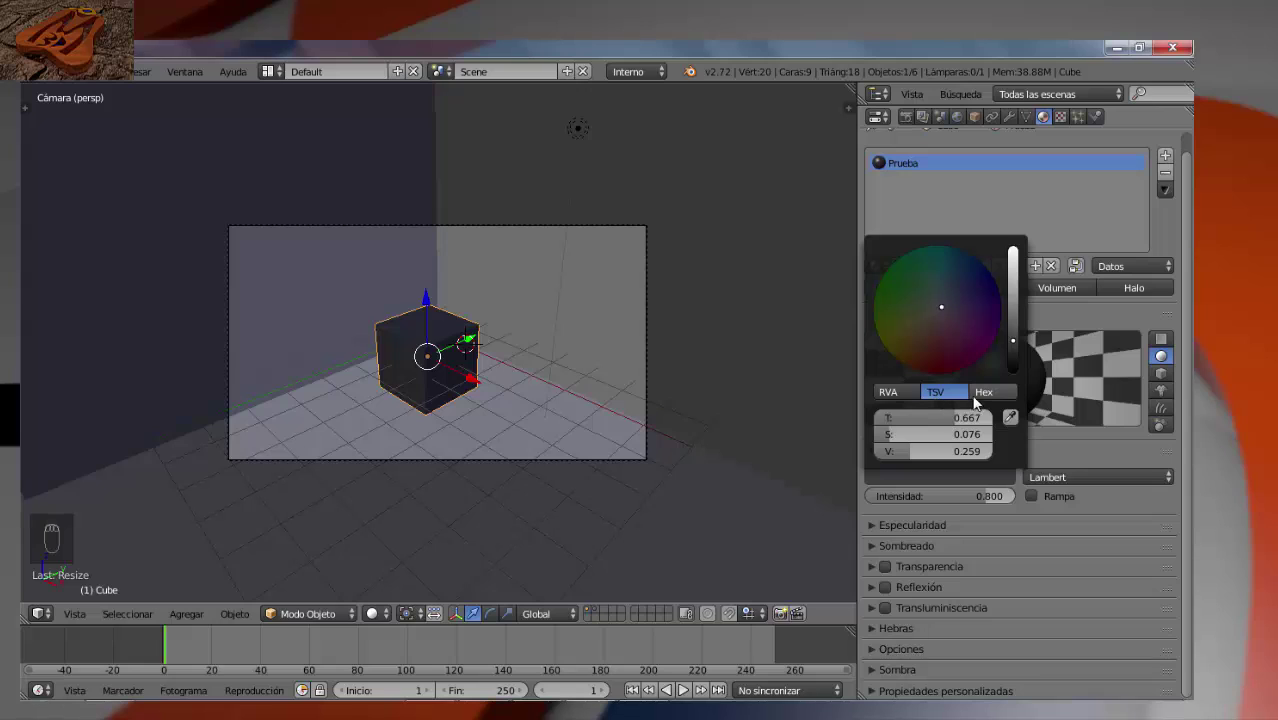
click(980, 393)
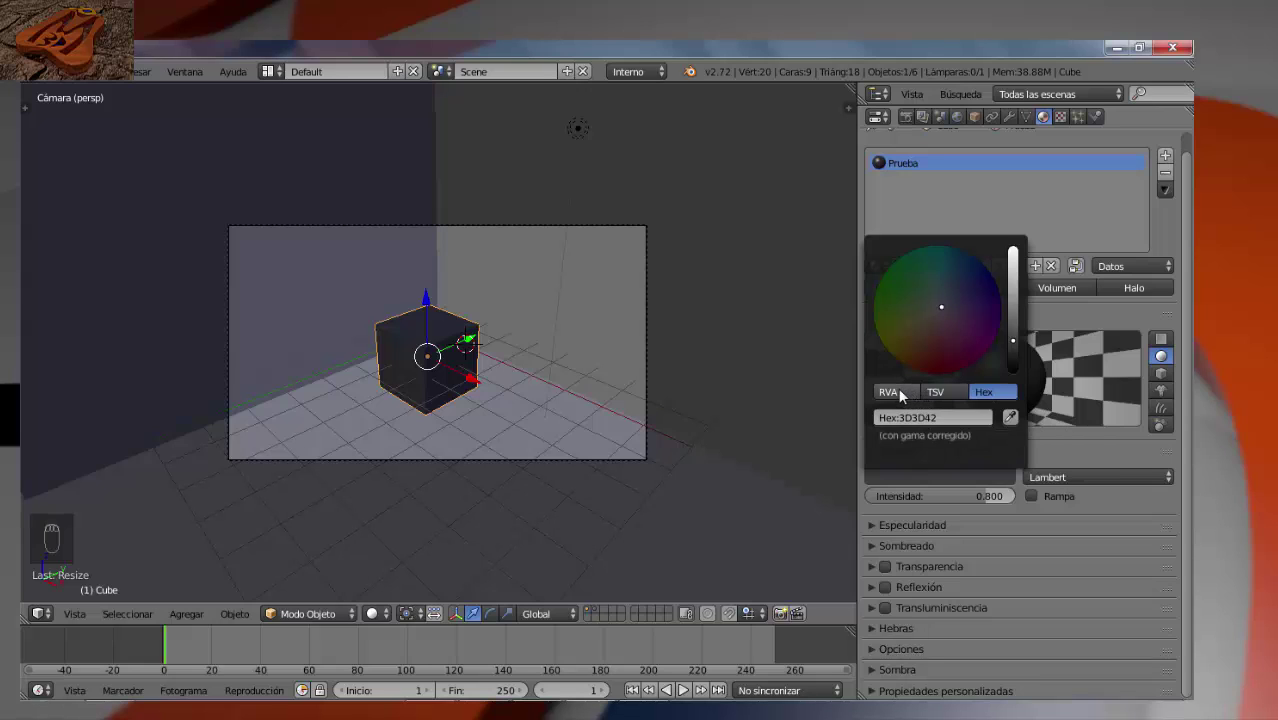
click(898, 390)
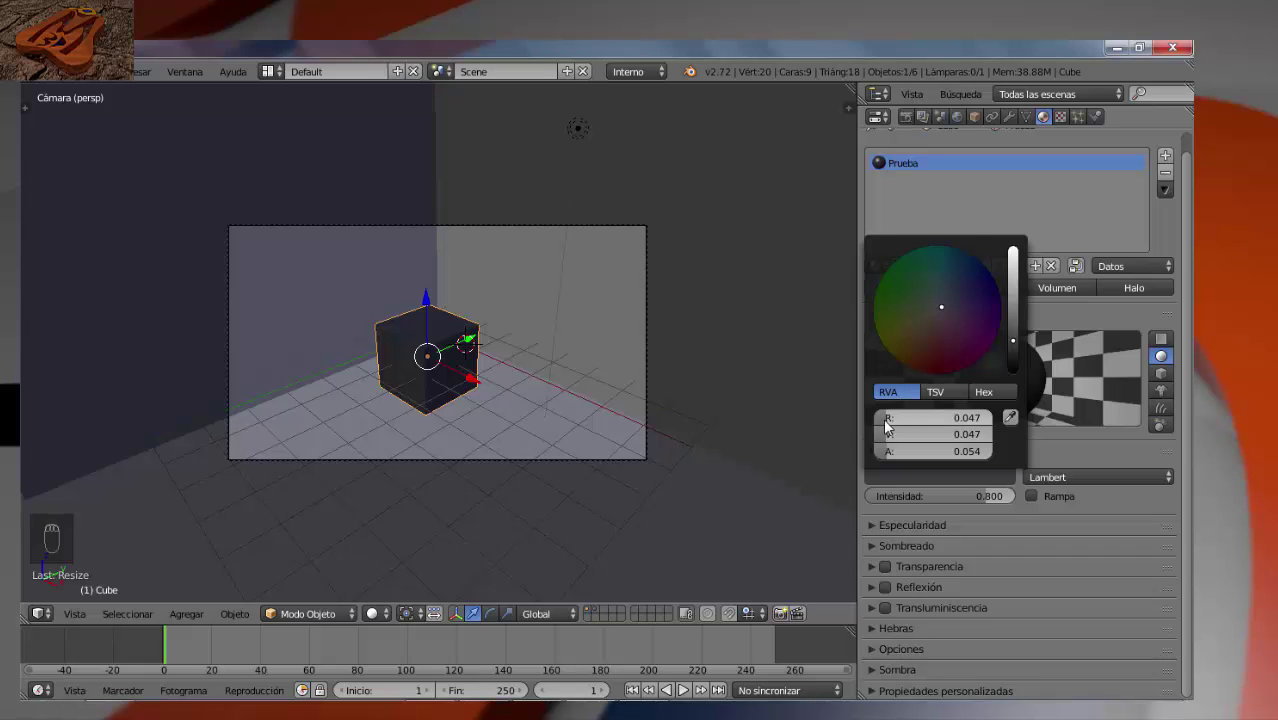
drag(889, 419, 925, 452)
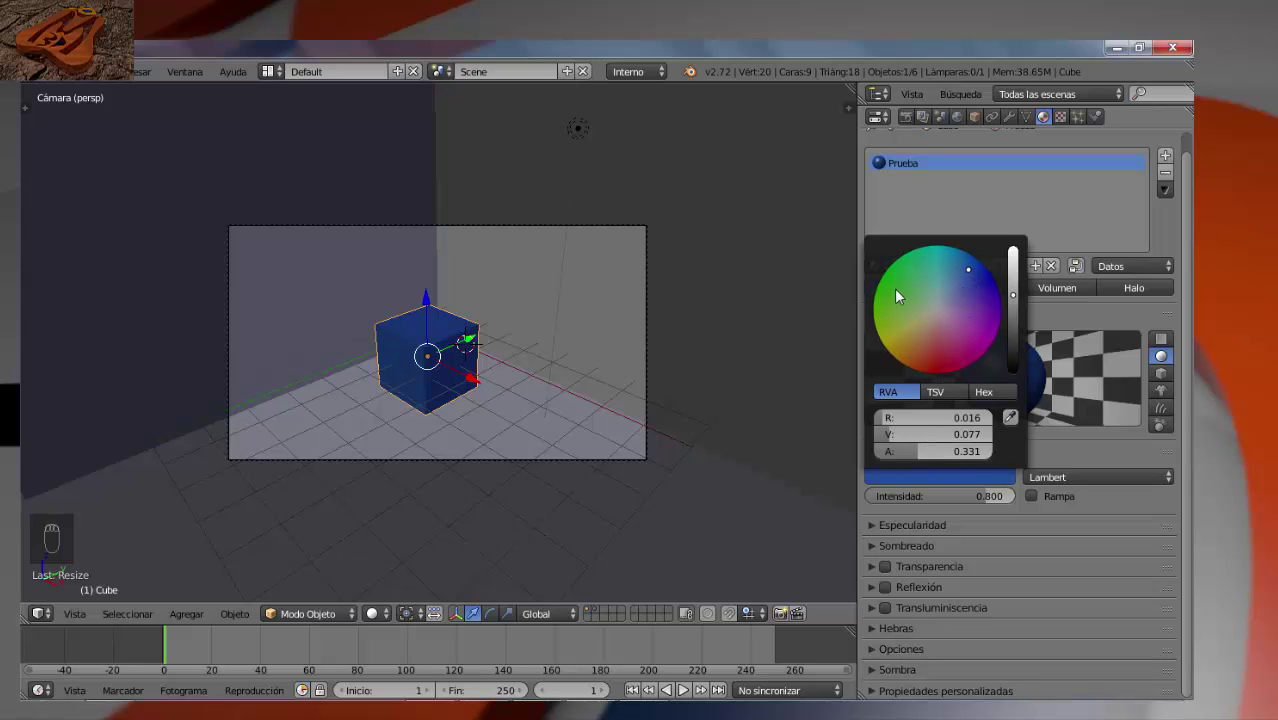
drag(1016, 301, 1018, 301)
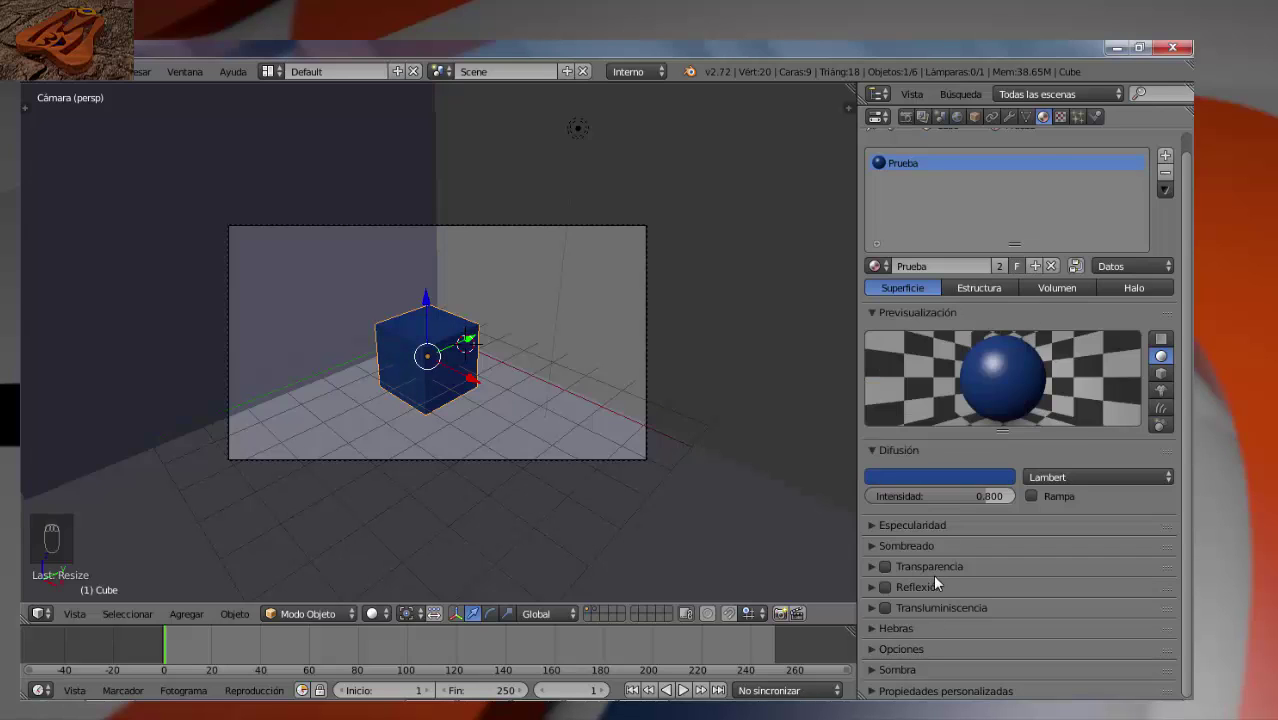
- Set the cube's diffuse color numerically to red 1, green 1 and blue 0.9
click(946, 476)
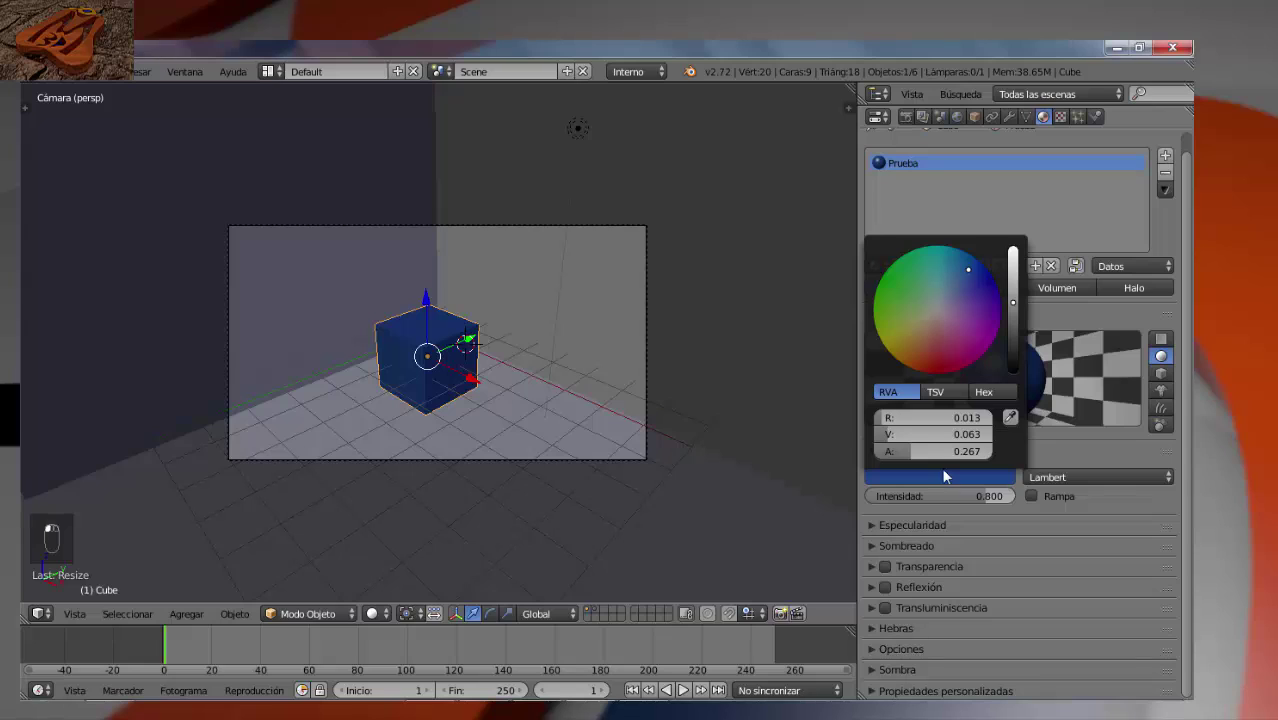
click(926, 419)
text(1)
key(Return)
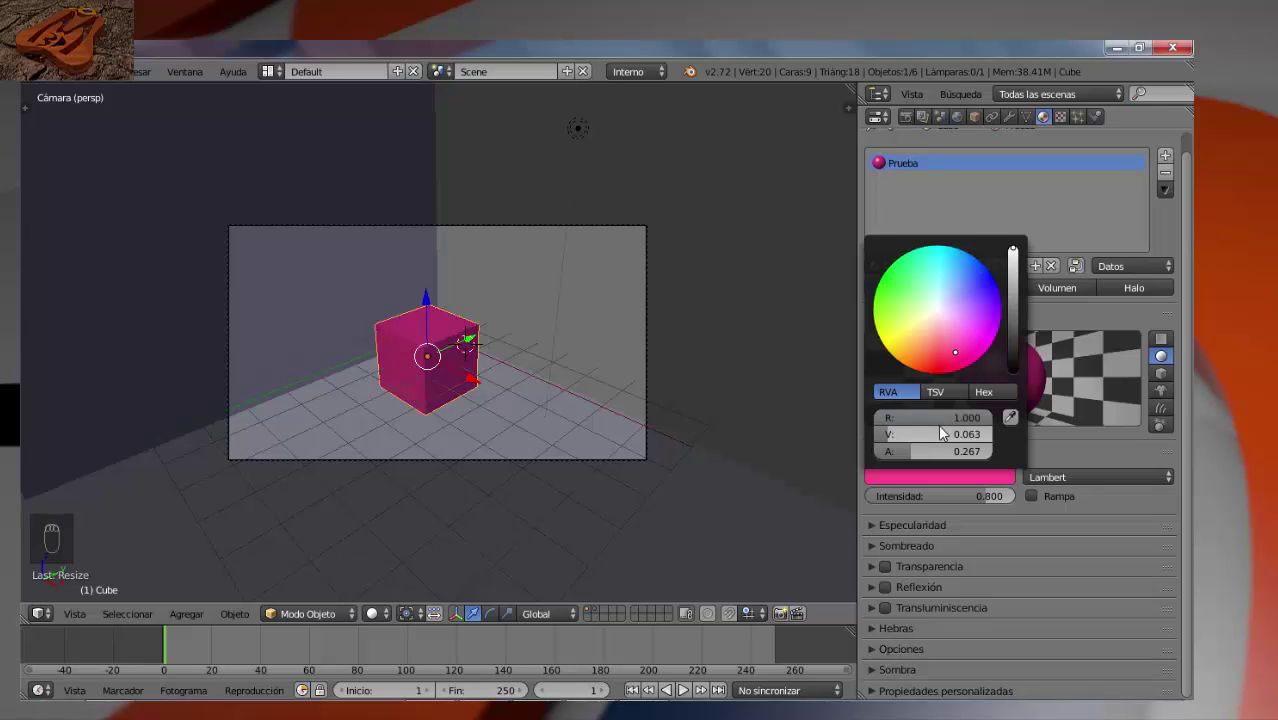
click(941, 432)
text(1)
key(Return)
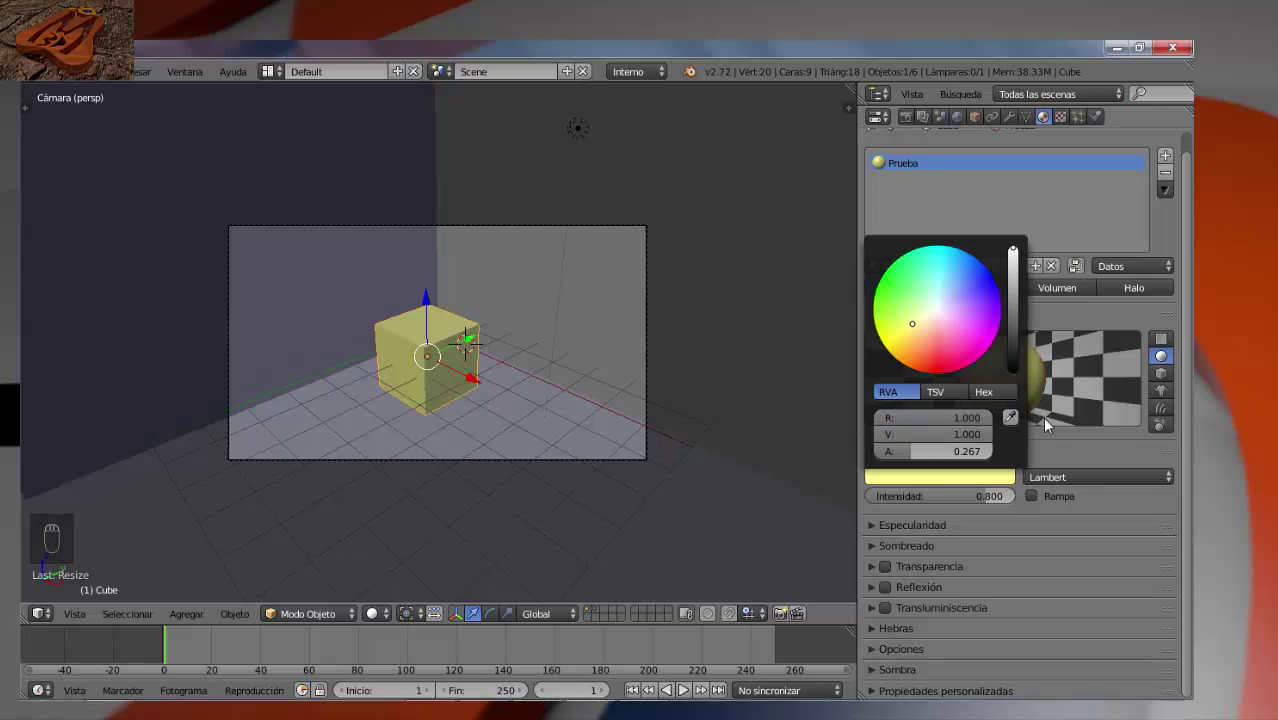
drag(913, 452, 914, 452)
click(912, 450)
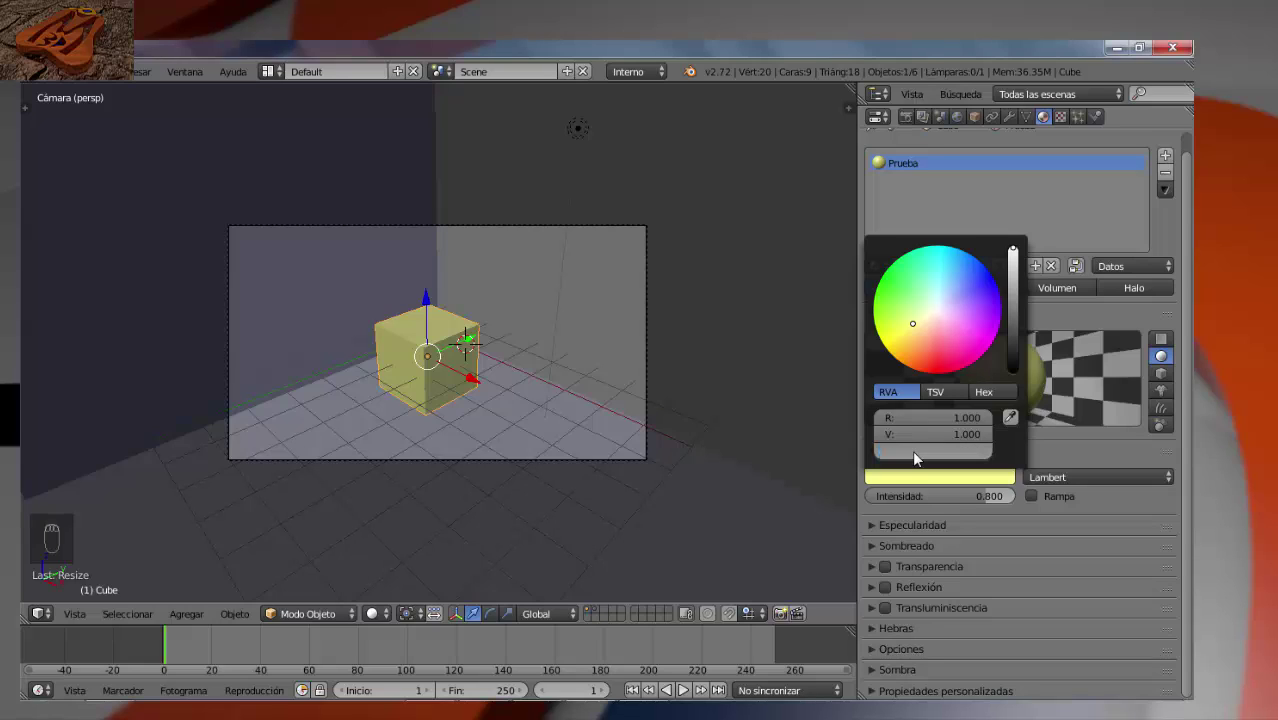
text(0.9)
key(Return)
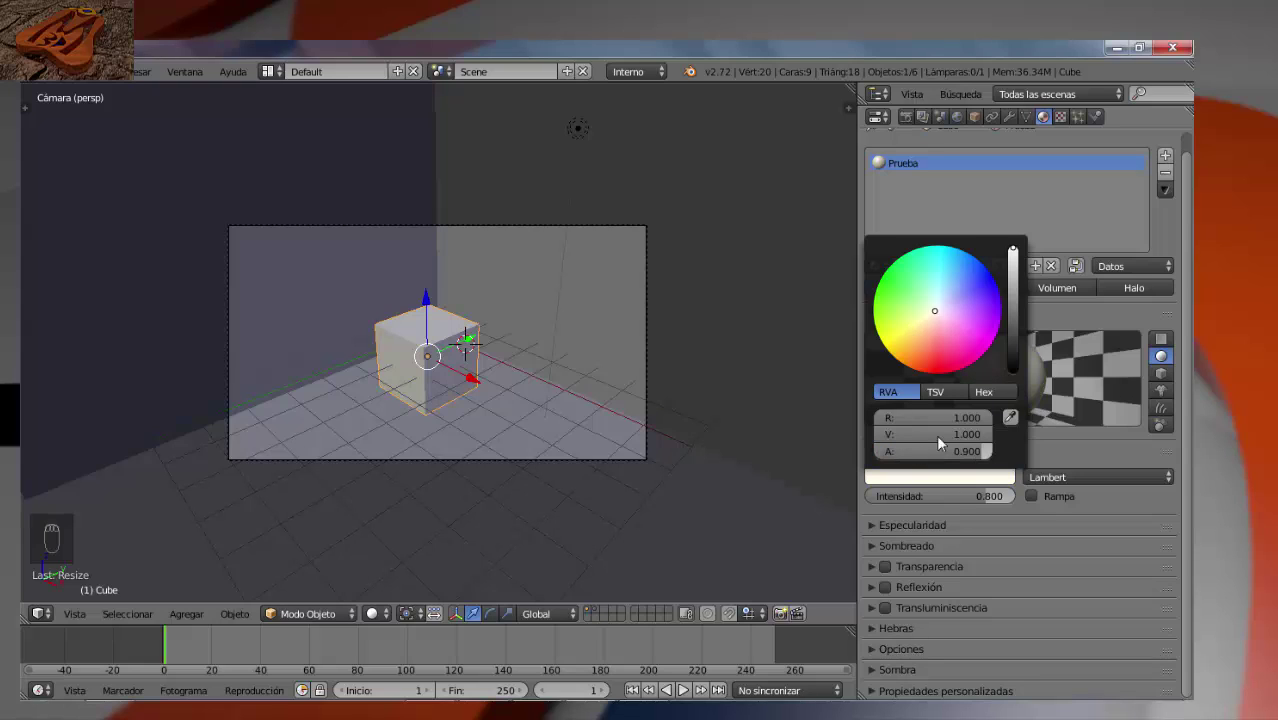
- Set the diffuse color's green to 0.8 and red to 0.6, and render the scene to check the cube
click(950, 433)
text(0.8)
key(Return)
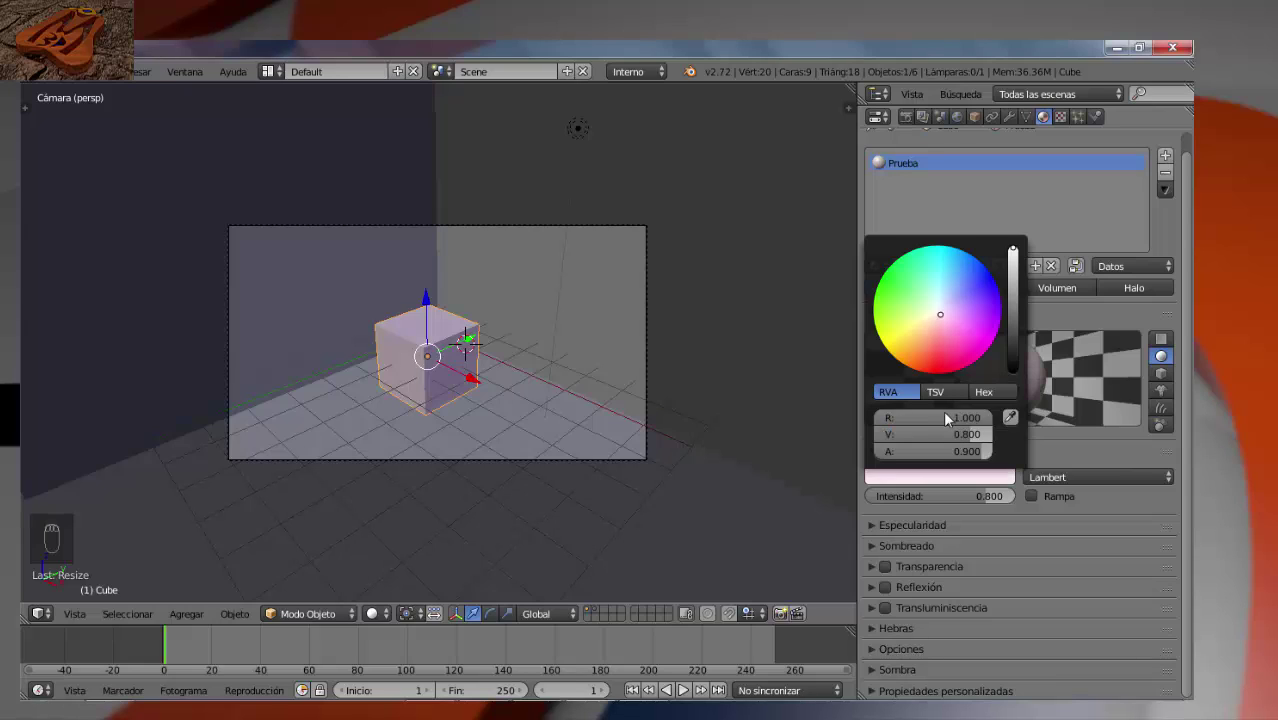
click(947, 415)
text(0.6)
key(Return)
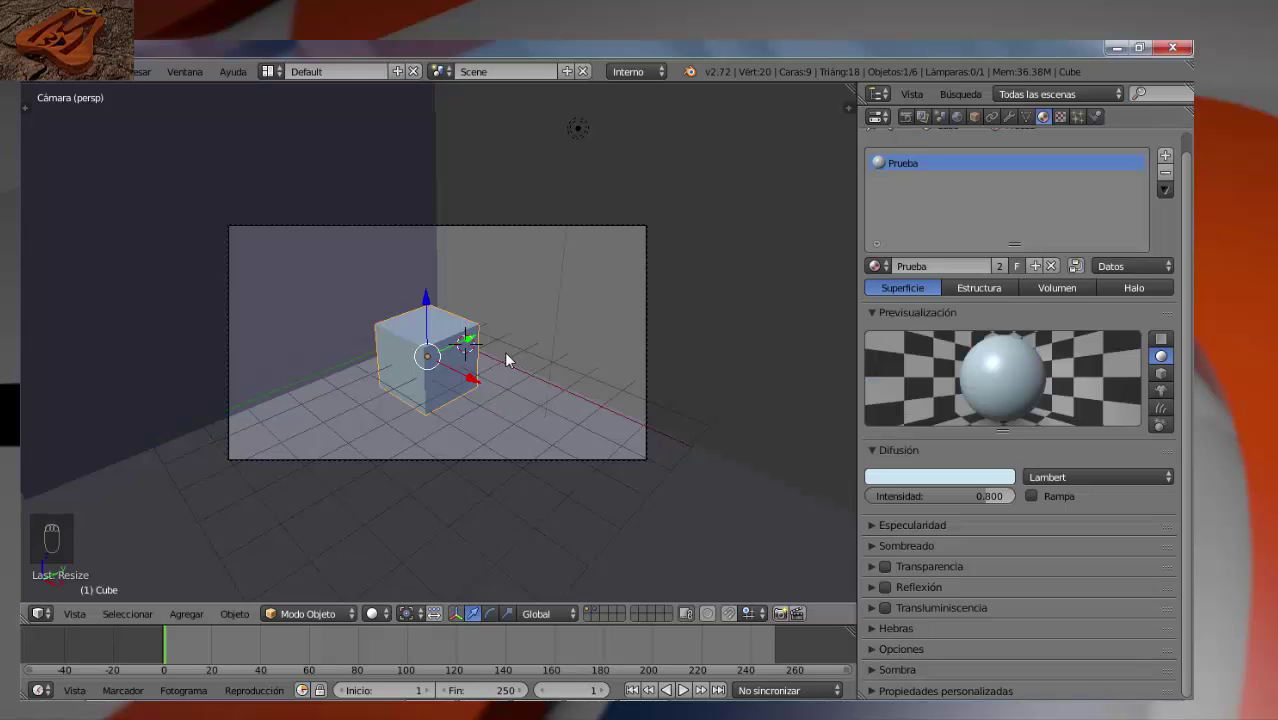
key(F12)
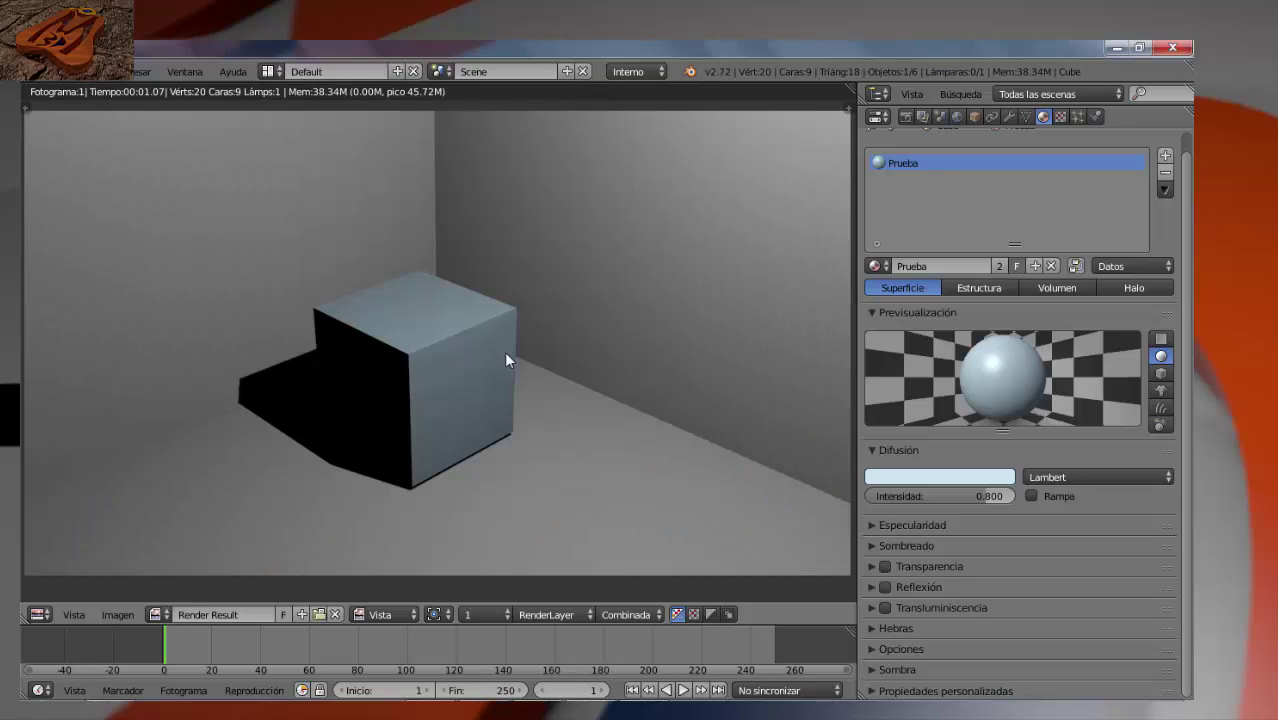
key(Escape)
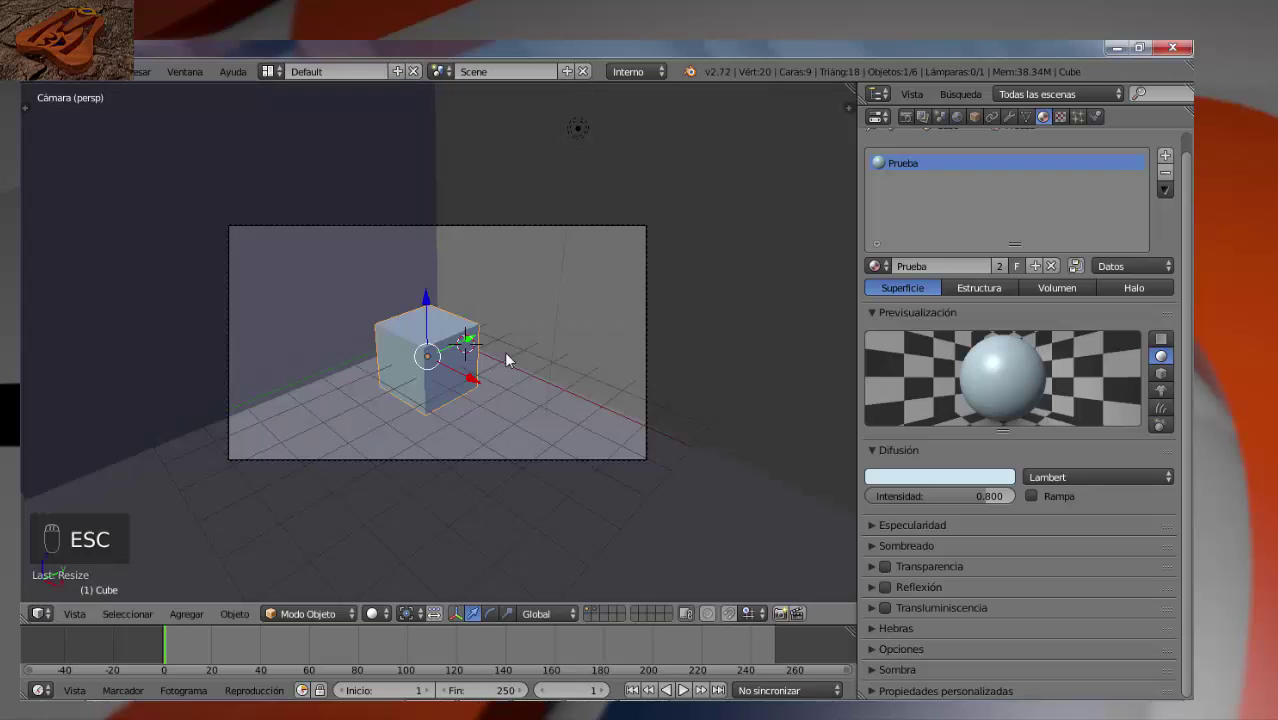
- Change the cube's diffuse color to a light green and choose Lambert as the diffuse shading model
click(927, 477)
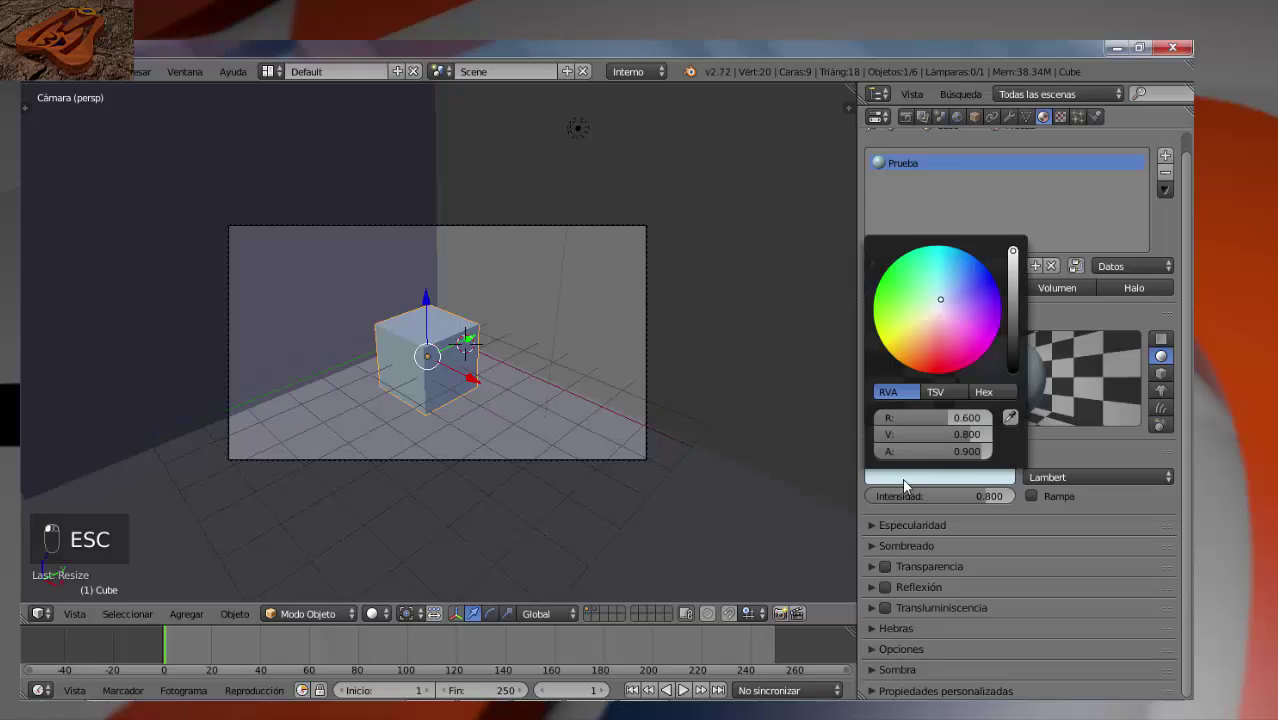
drag(932, 320, 940, 345)
drag(920, 327, 914, 308)
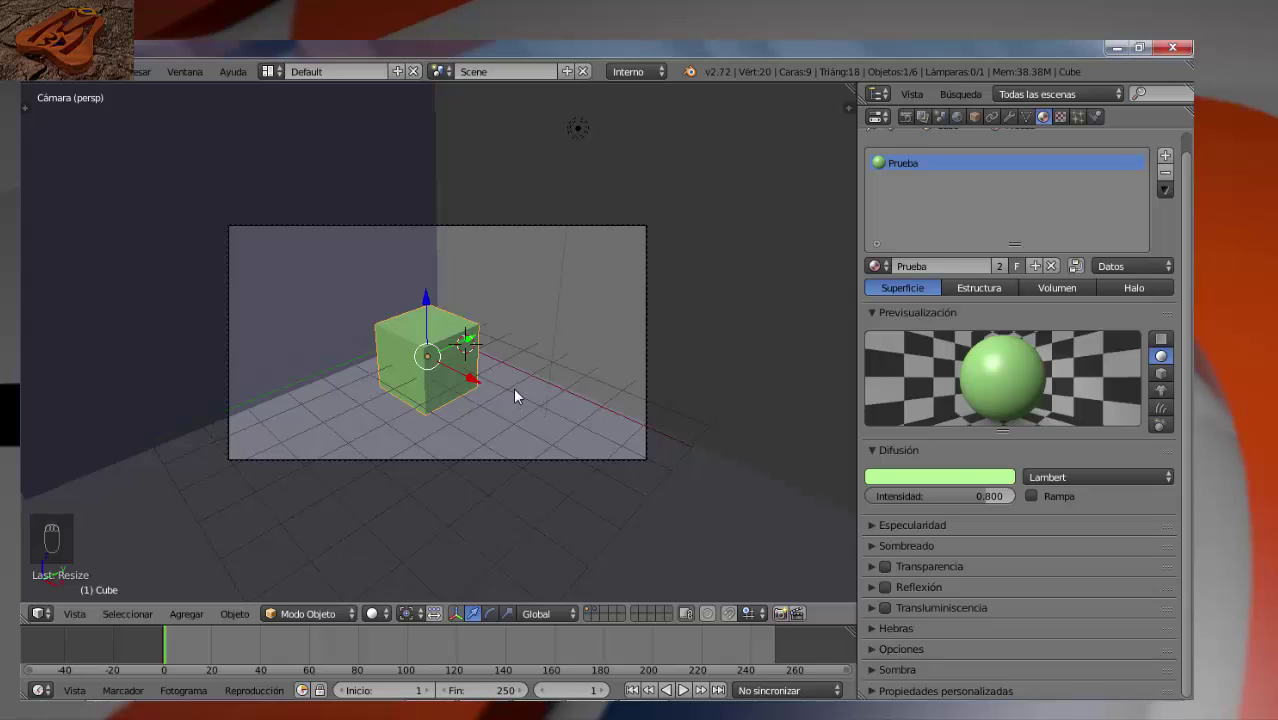
click(1043, 478)
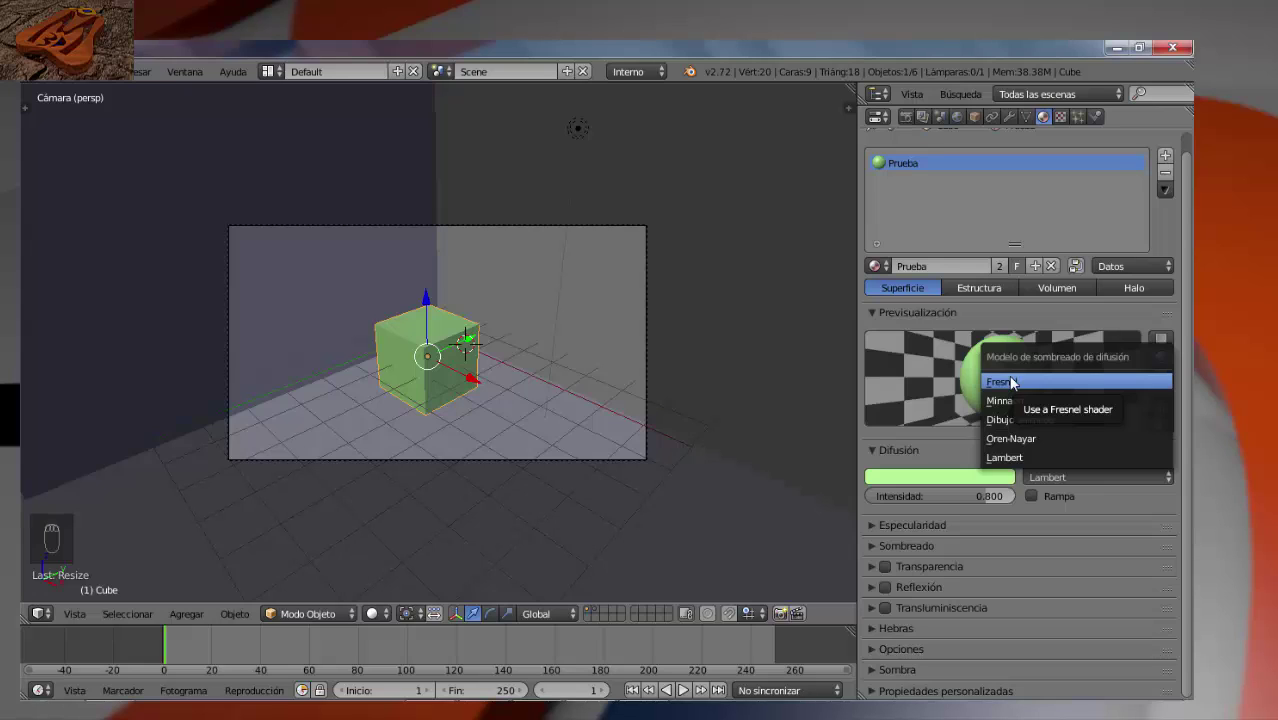
click(1010, 458)
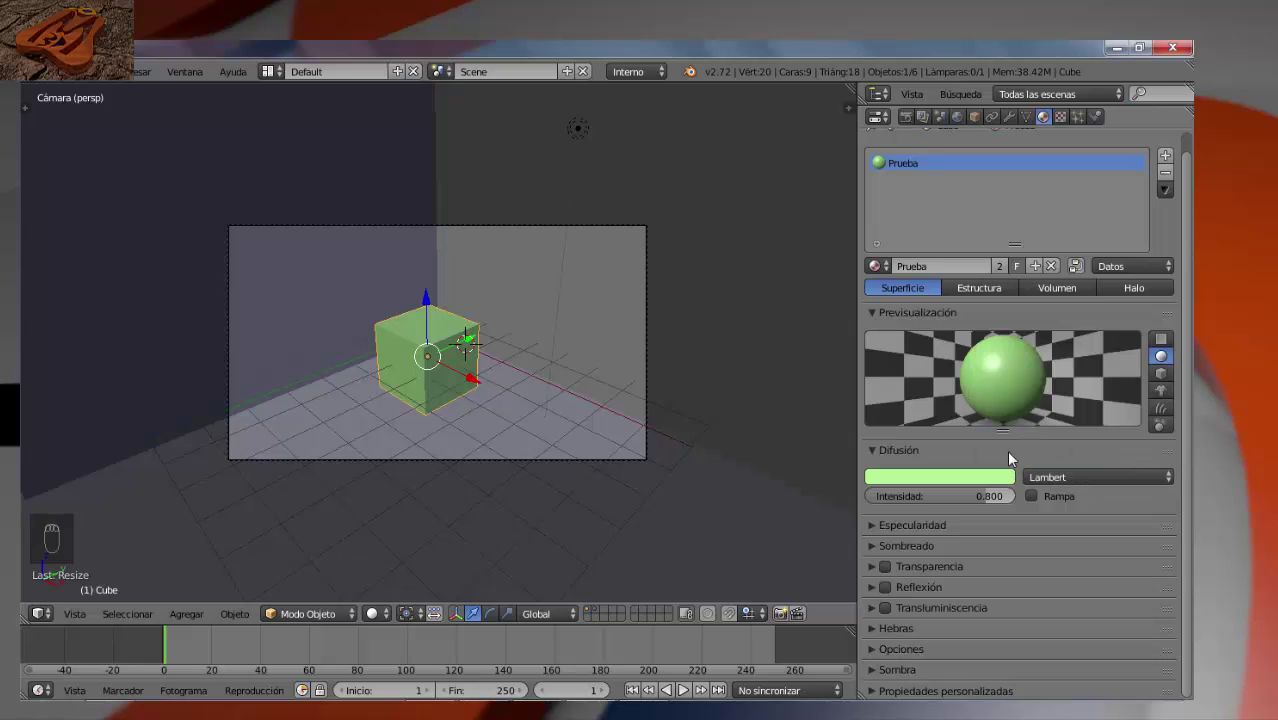
- Try the Oren-Nayar, Minnaert, Dibujo animado and Fresnel diffuse shading models on the Prueba material, and return to Lambert
click(1039, 474)
click(1038, 439)
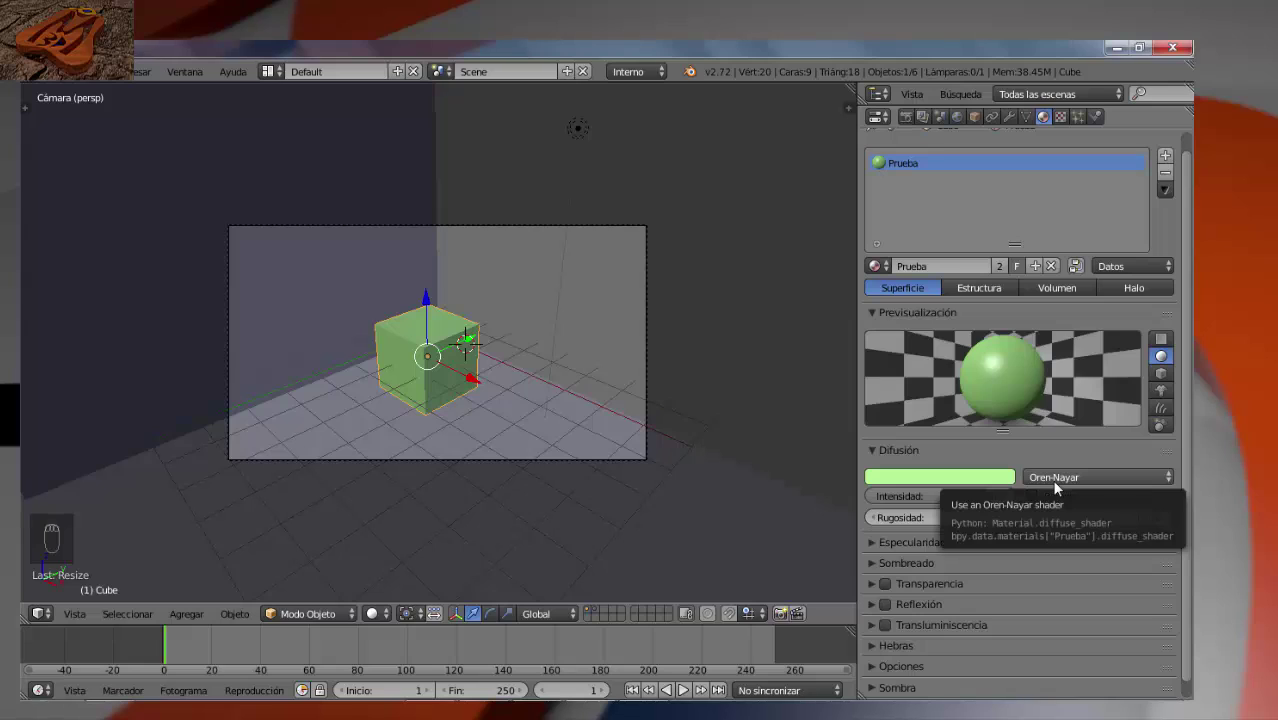
click(1055, 483)
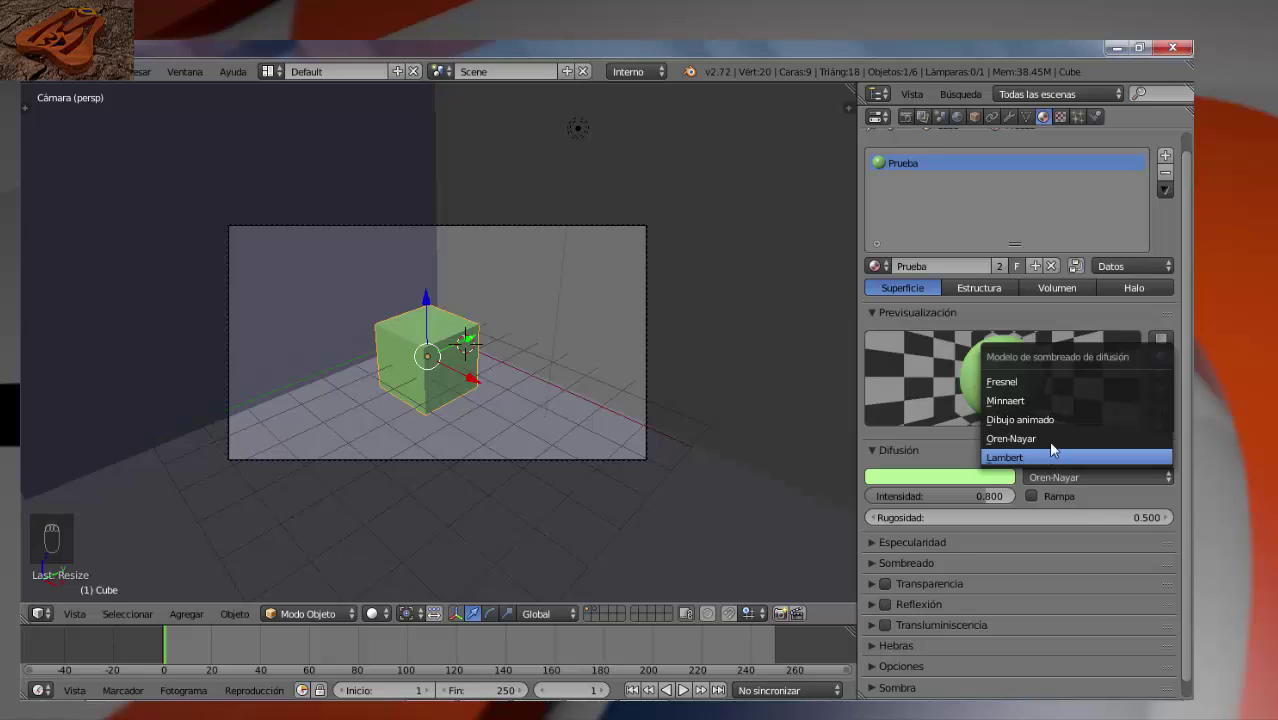
click(1036, 400)
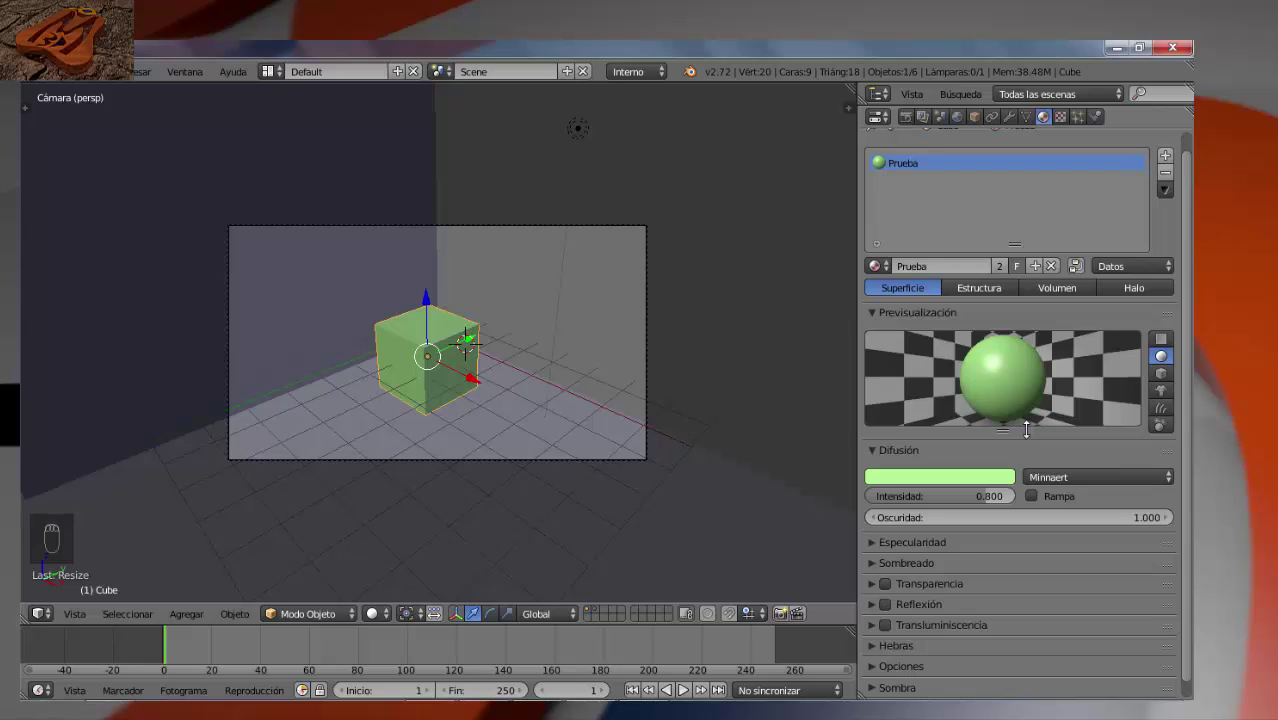
click(1044, 477)
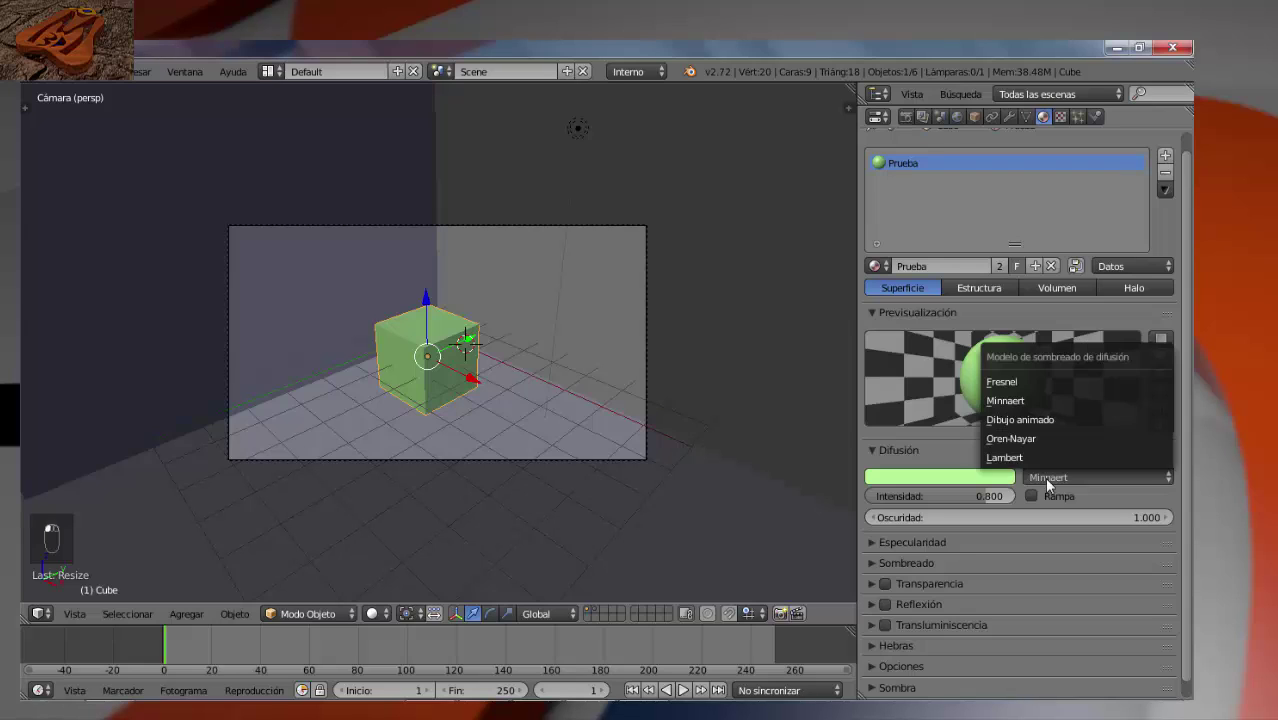
click(1037, 419)
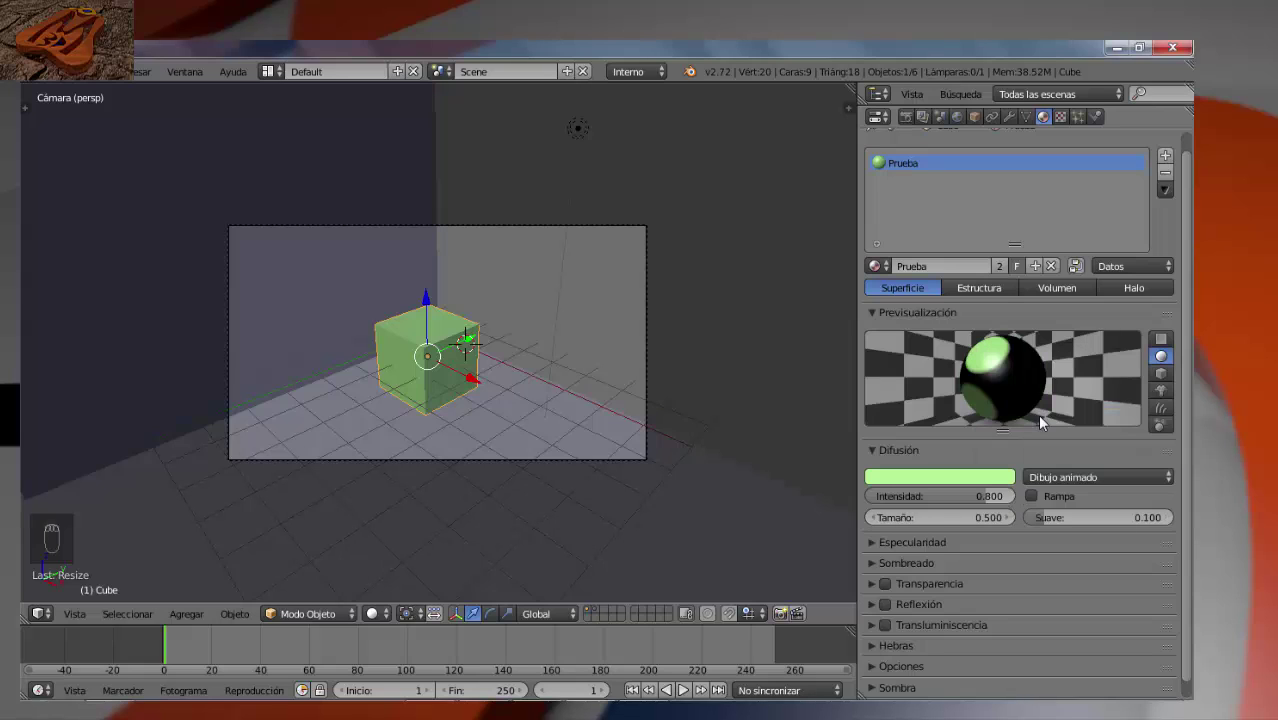
click(1050, 480)
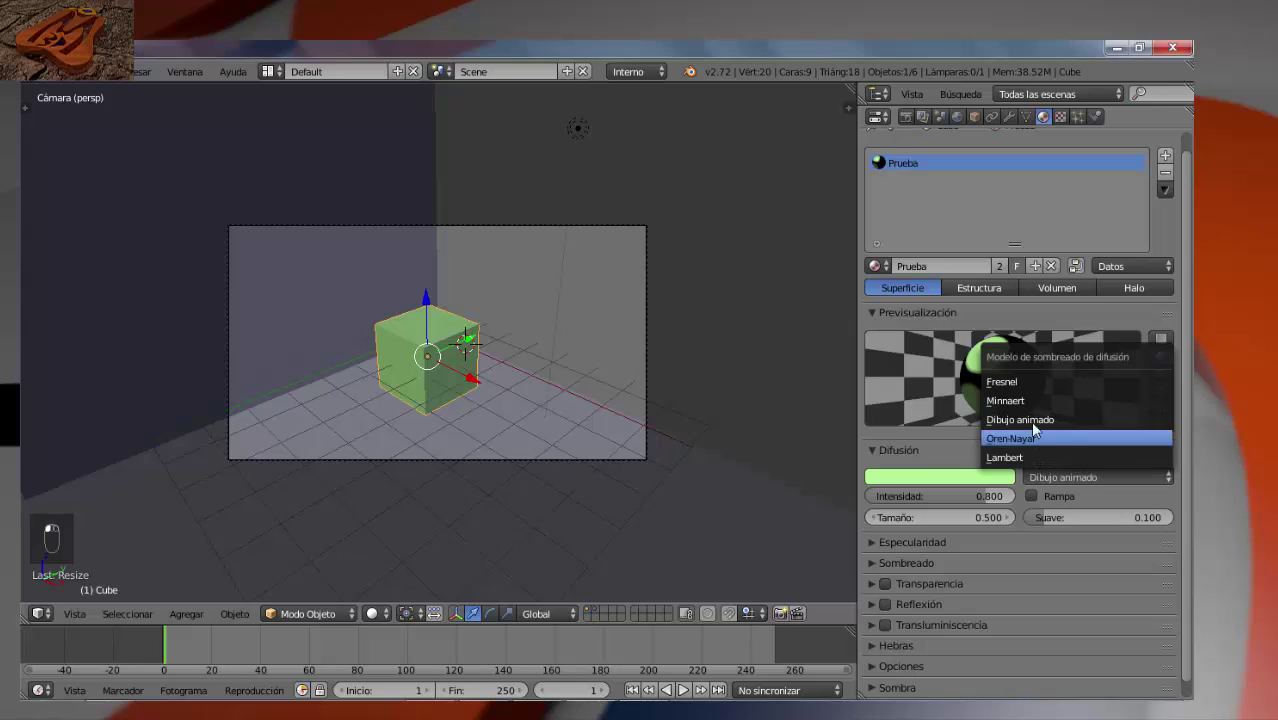
click(1021, 383)
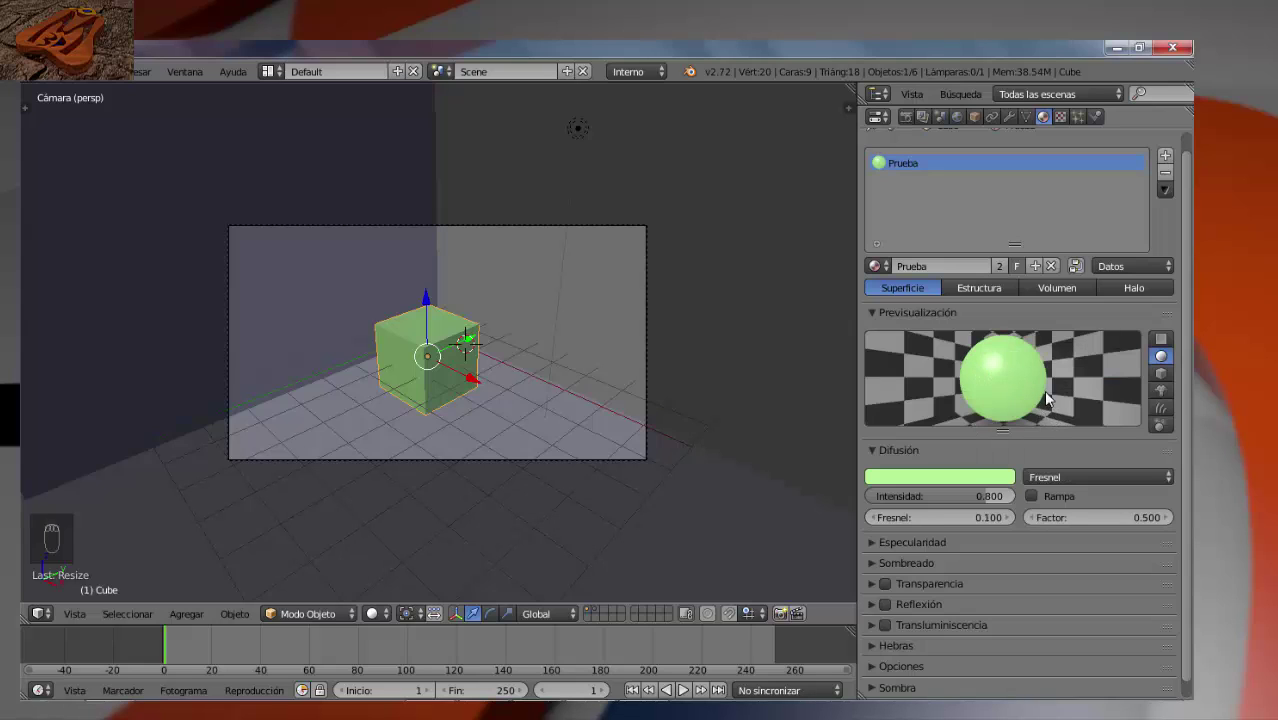
click(1062, 477)
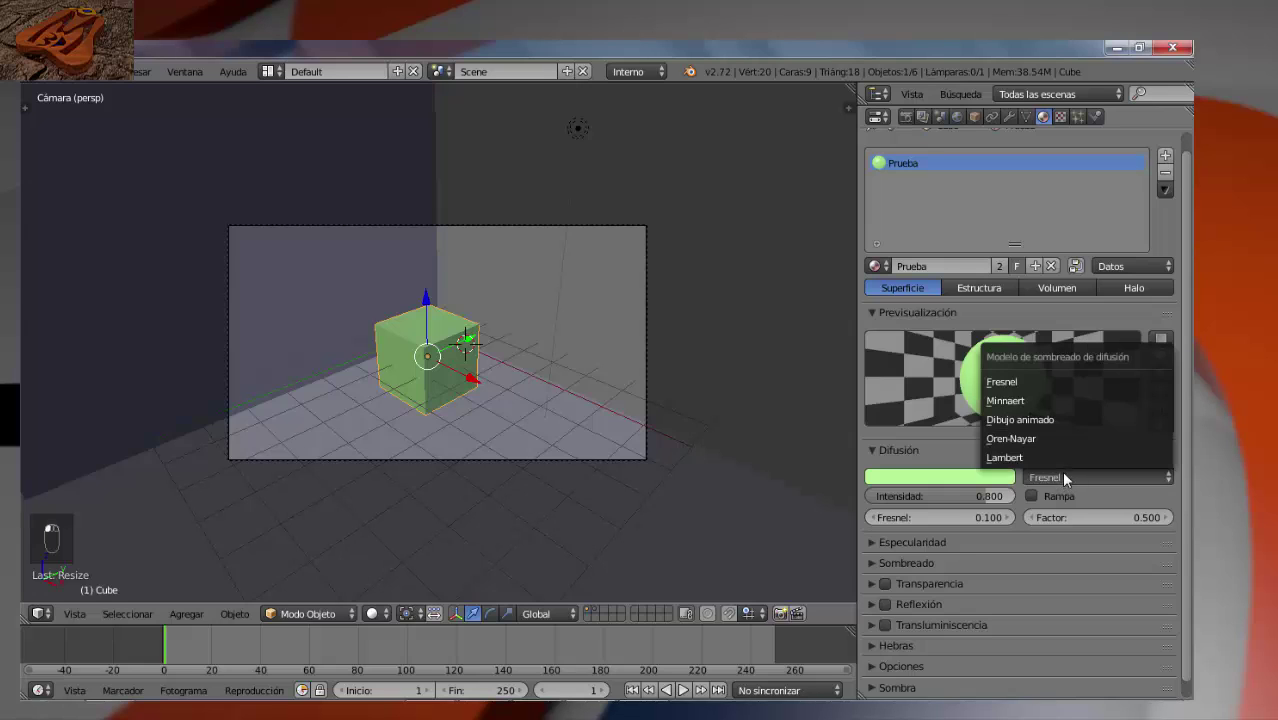
click(1047, 456)
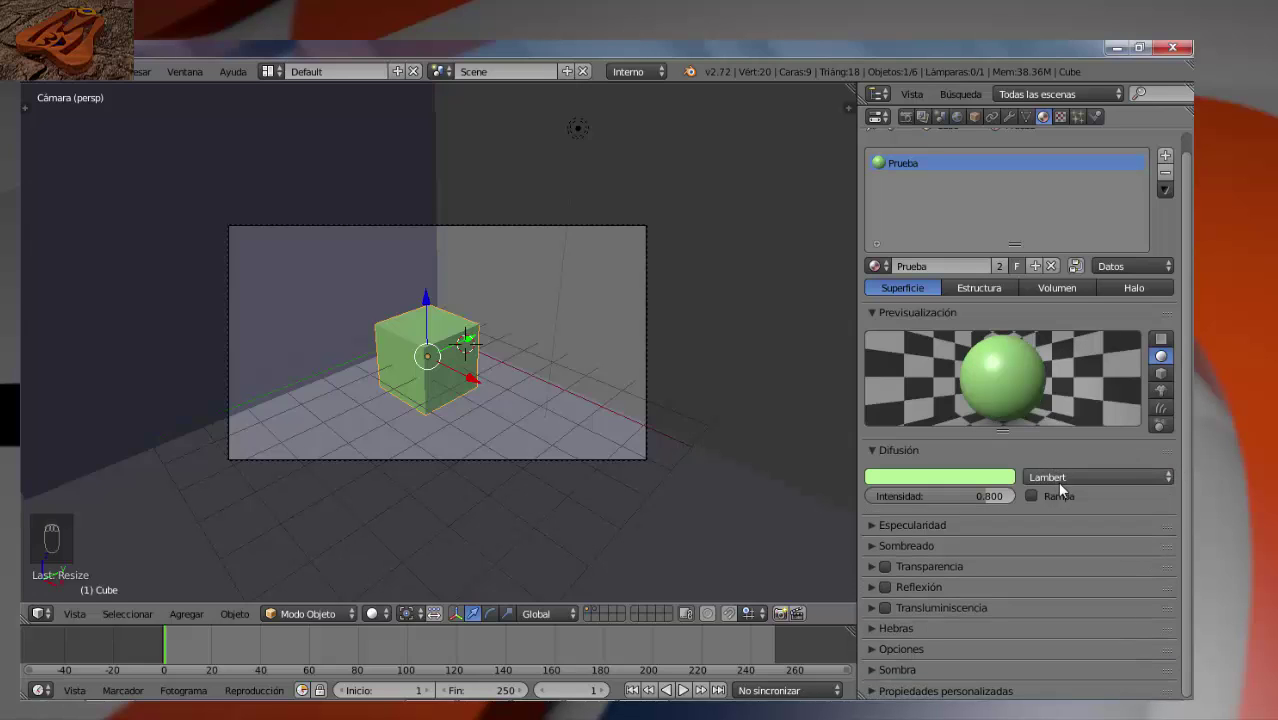
- Switch the diffuse shading model to Fresnel and back to Lambert to compare the two previews
click(1056, 479)
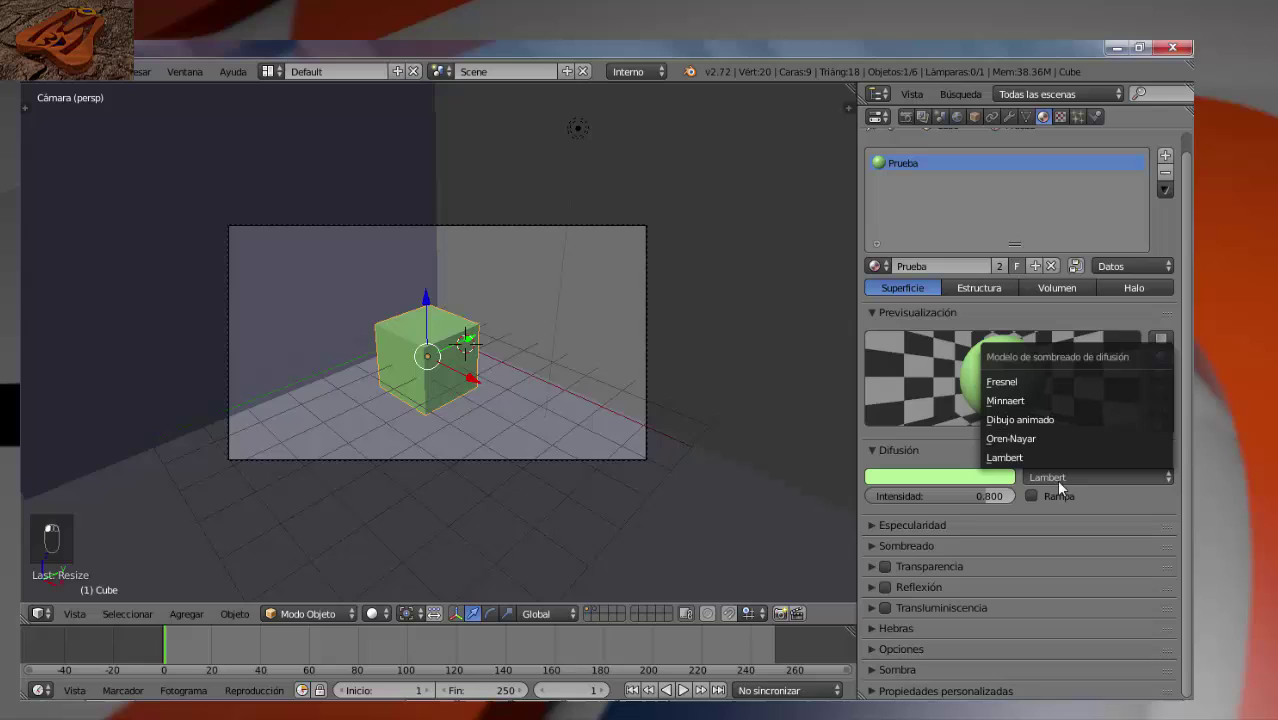
click(1008, 380)
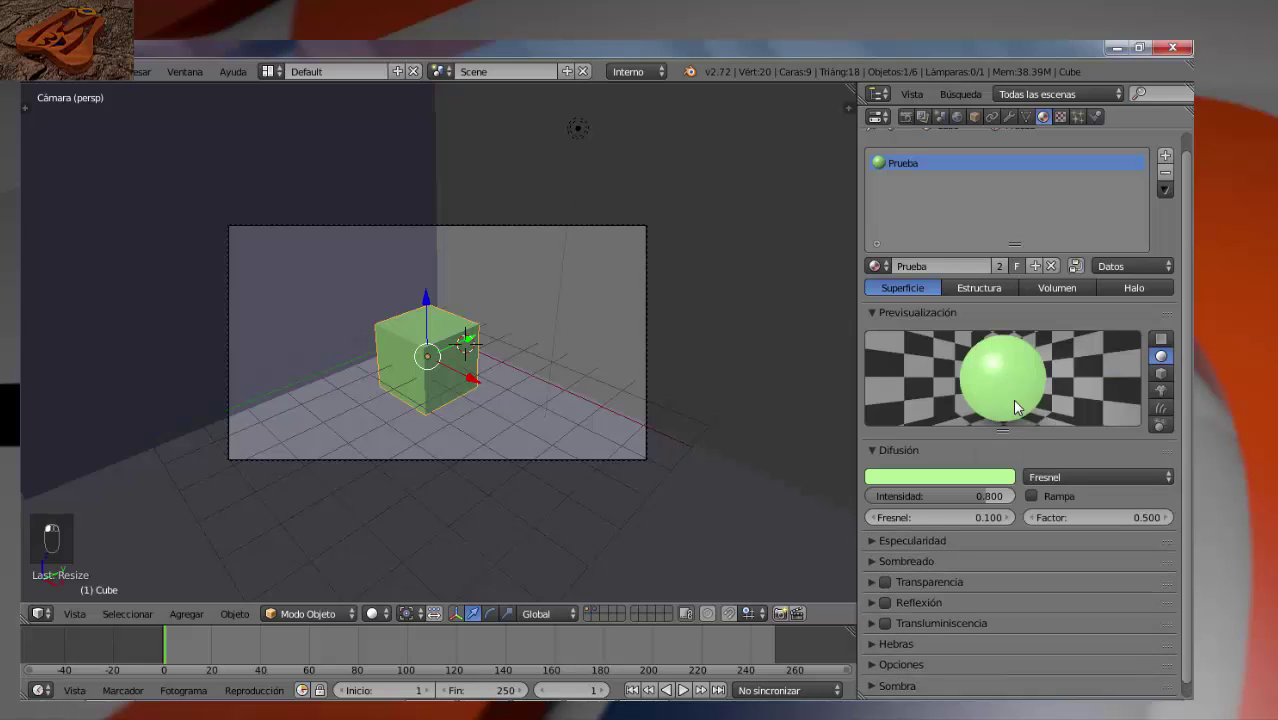
click(1058, 476)
click(1044, 455)
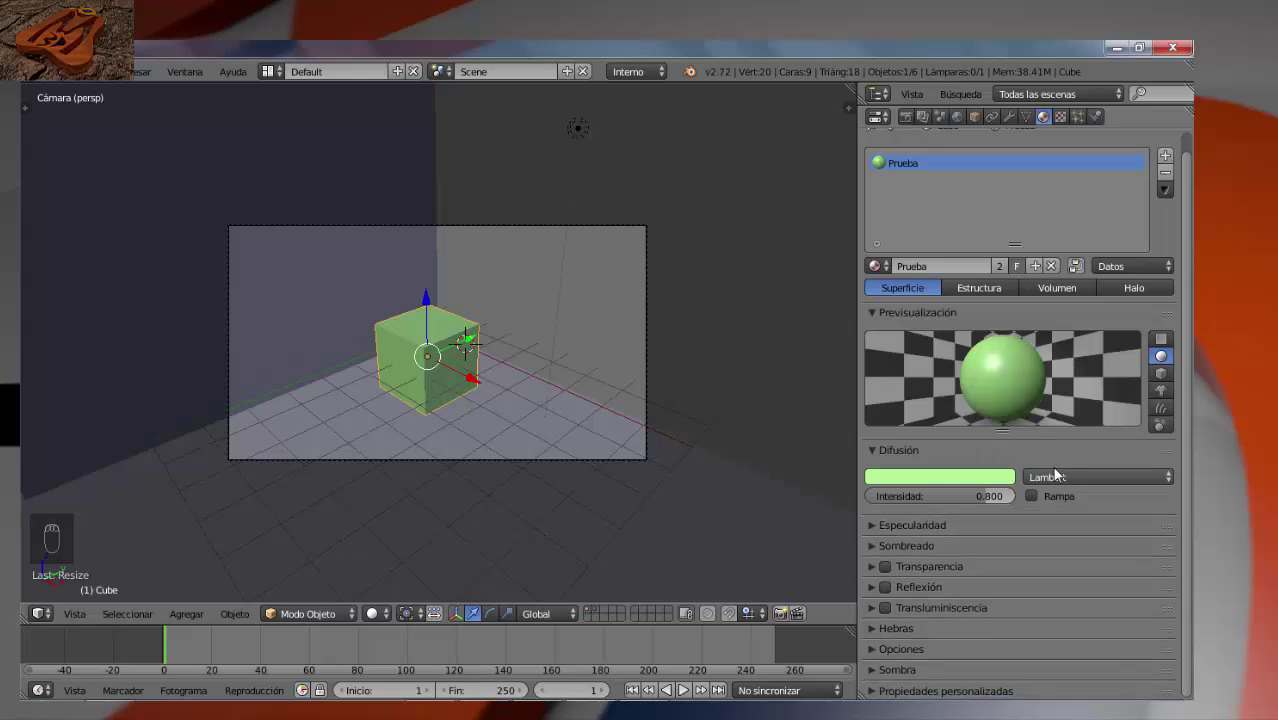
- Compare the Oren-Nayar and Minnaert diffuse shading models with Lambert, and leave the material on Lambert
click(1060, 475)
click(1030, 438)
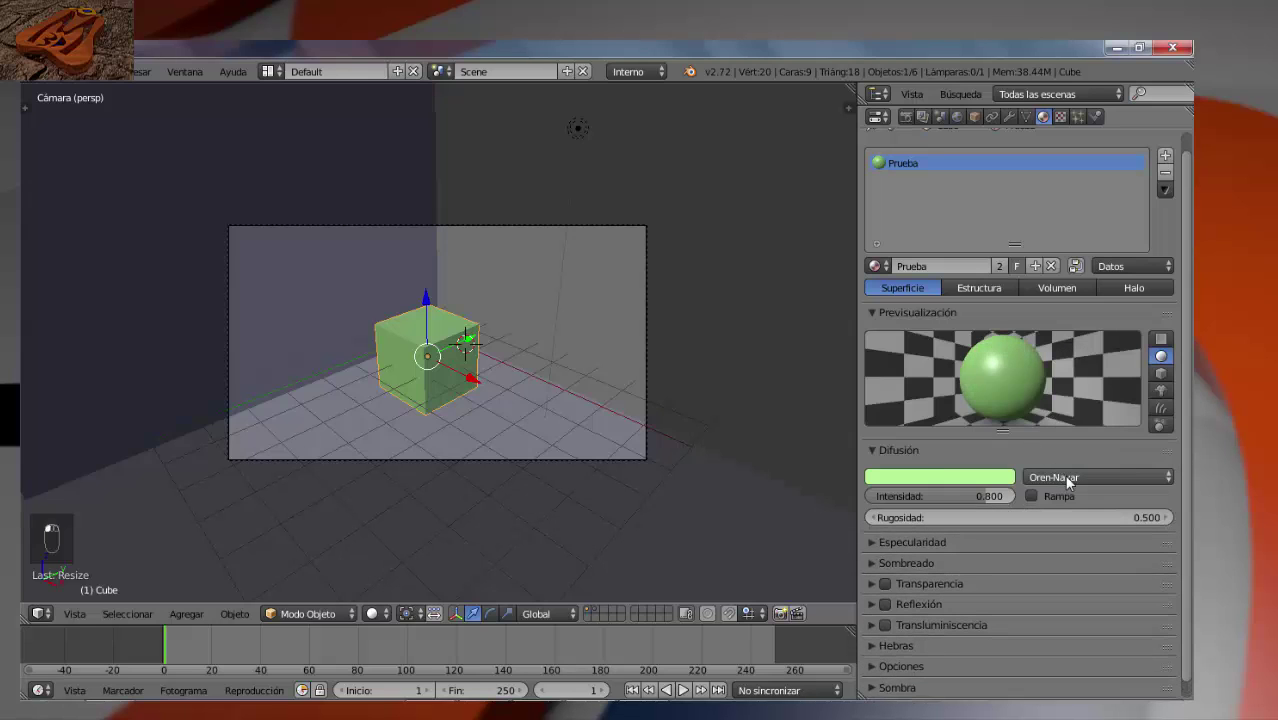
click(1062, 477)
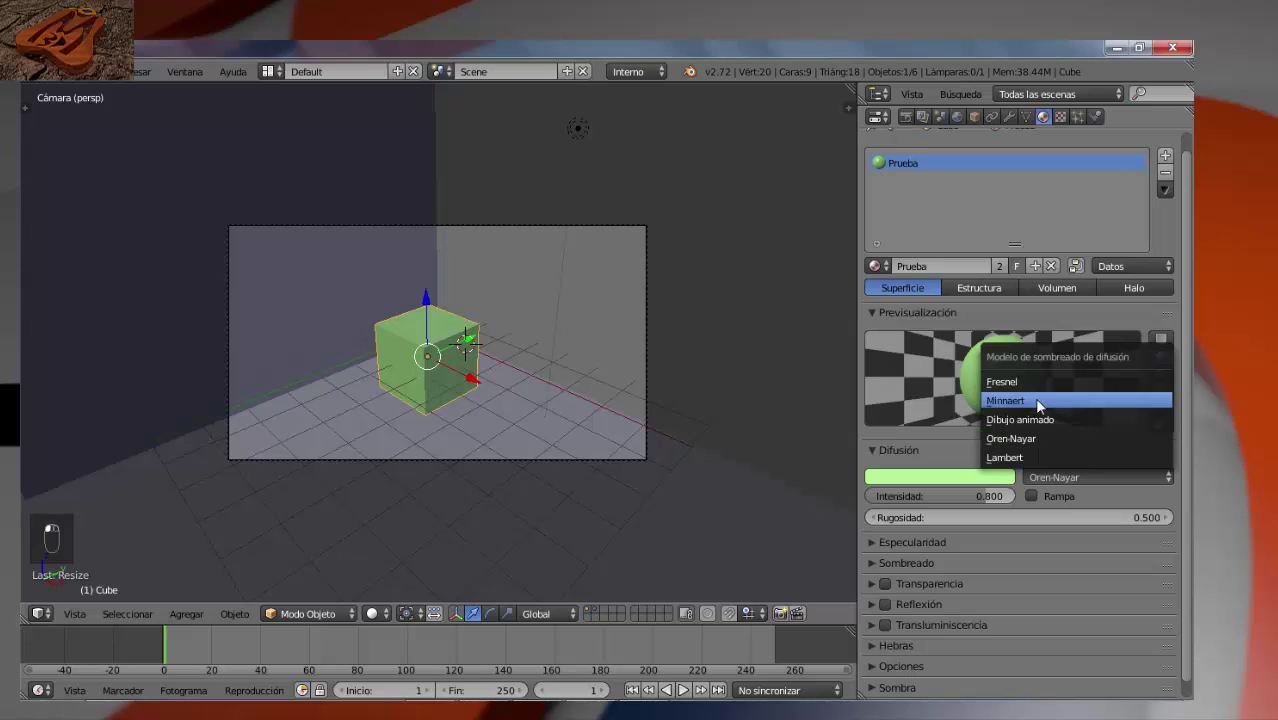
click(1034, 398)
click(1068, 475)
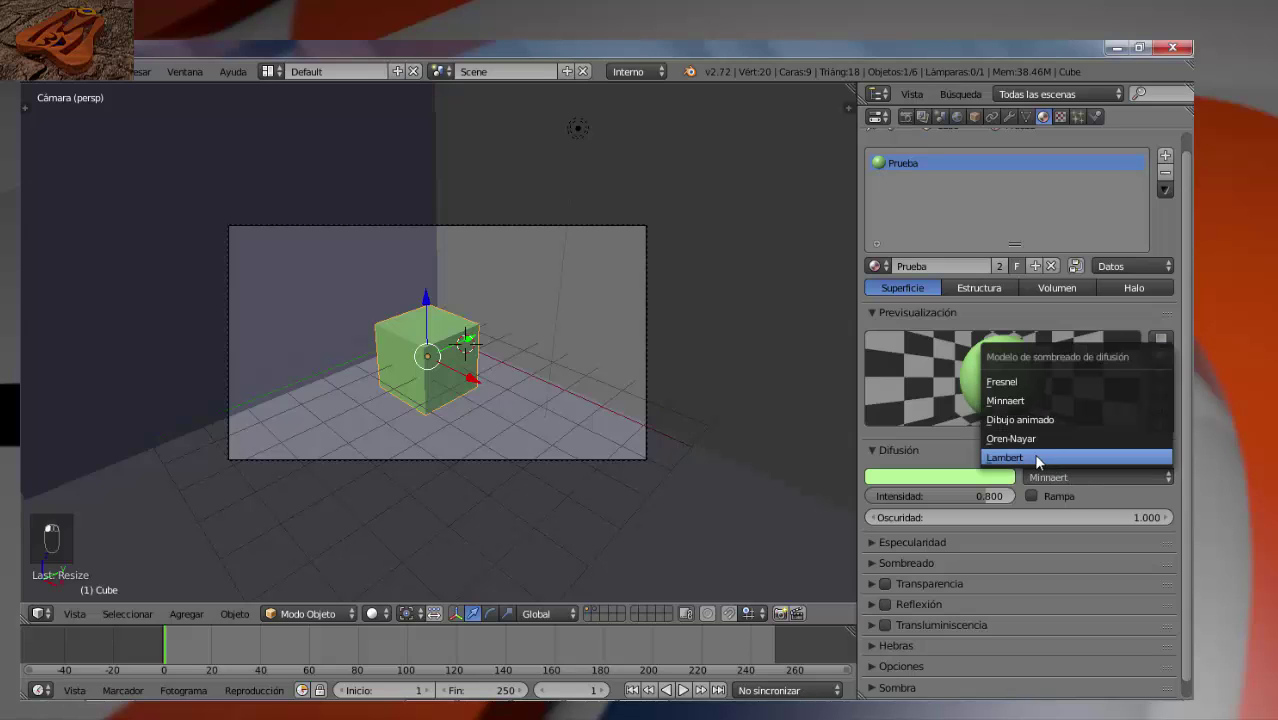
click(1034, 455)
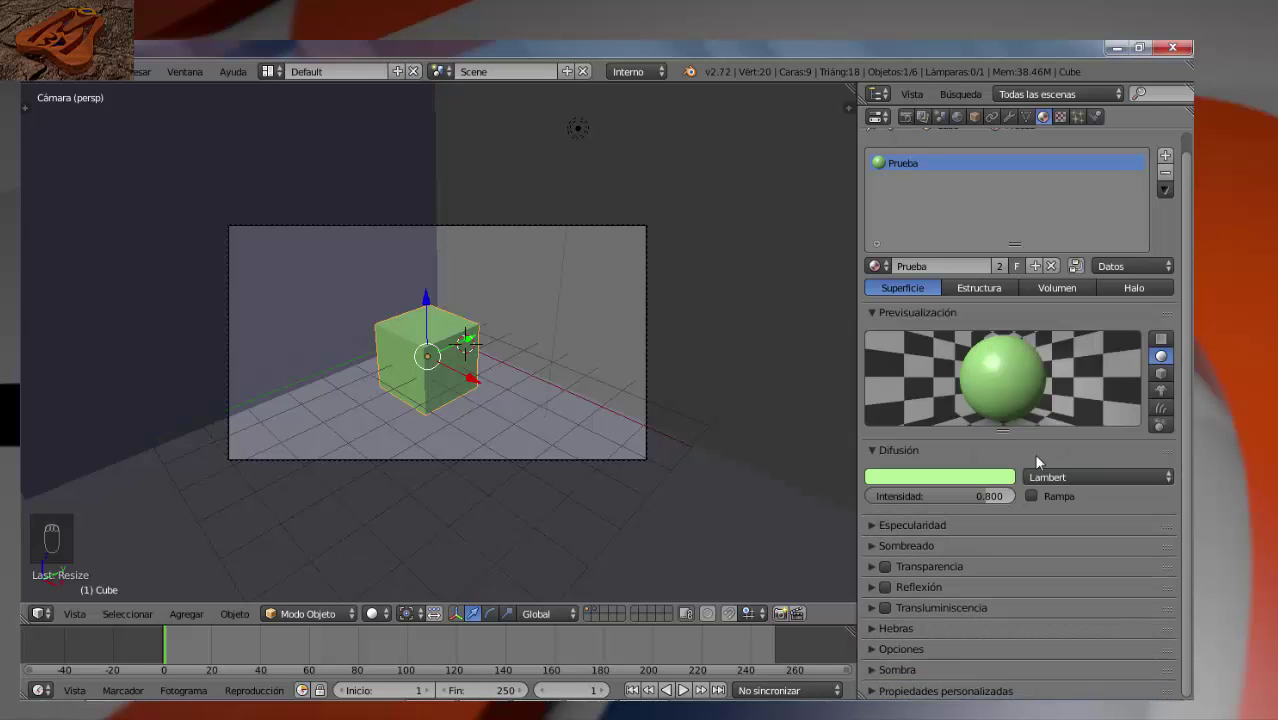
click(1036, 476)
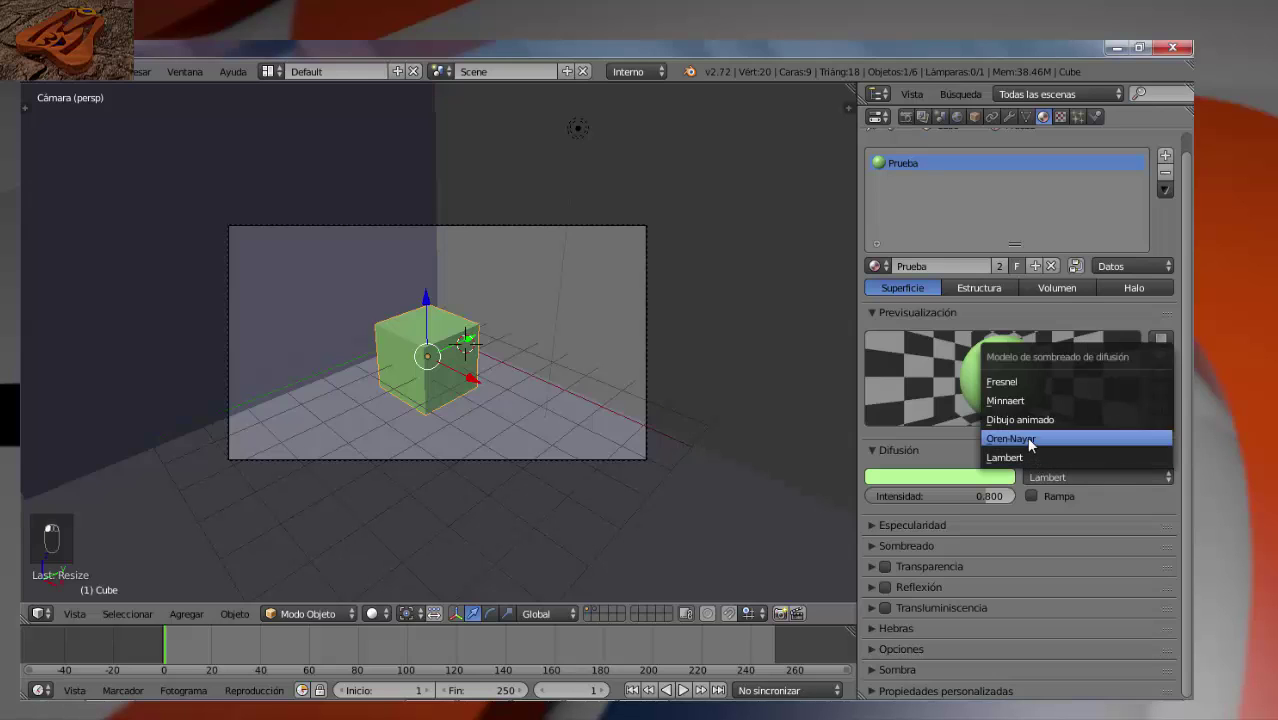
click(1028, 440)
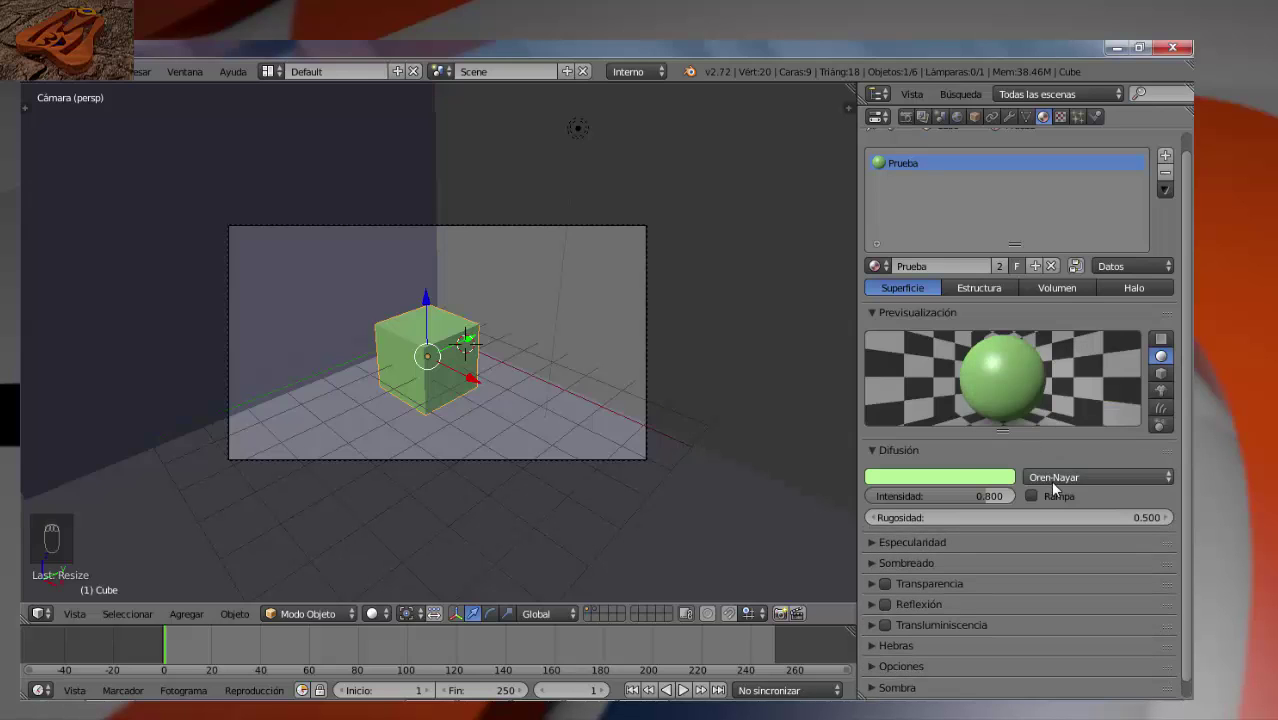
click(1050, 479)
click(1043, 458)
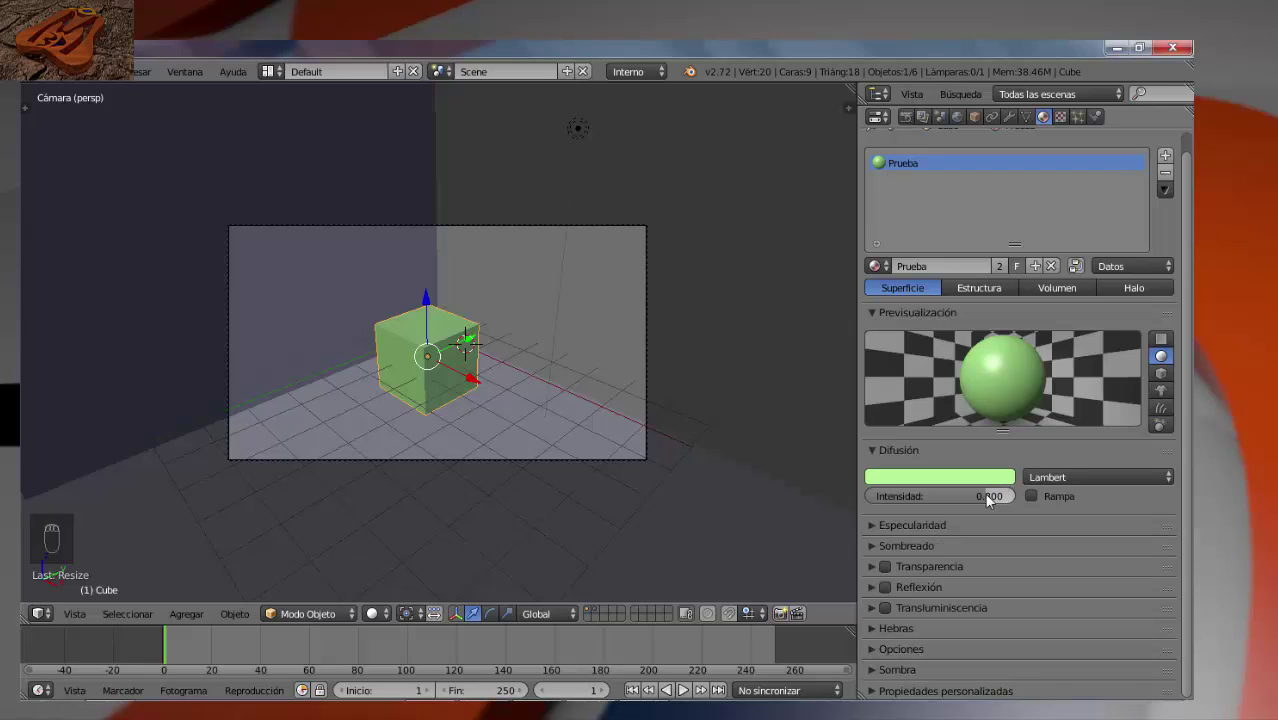
- Try diffuse intensities of about 0.596, 1.0 and 0.301 on the cube's material
drag(982, 496, 955, 506)
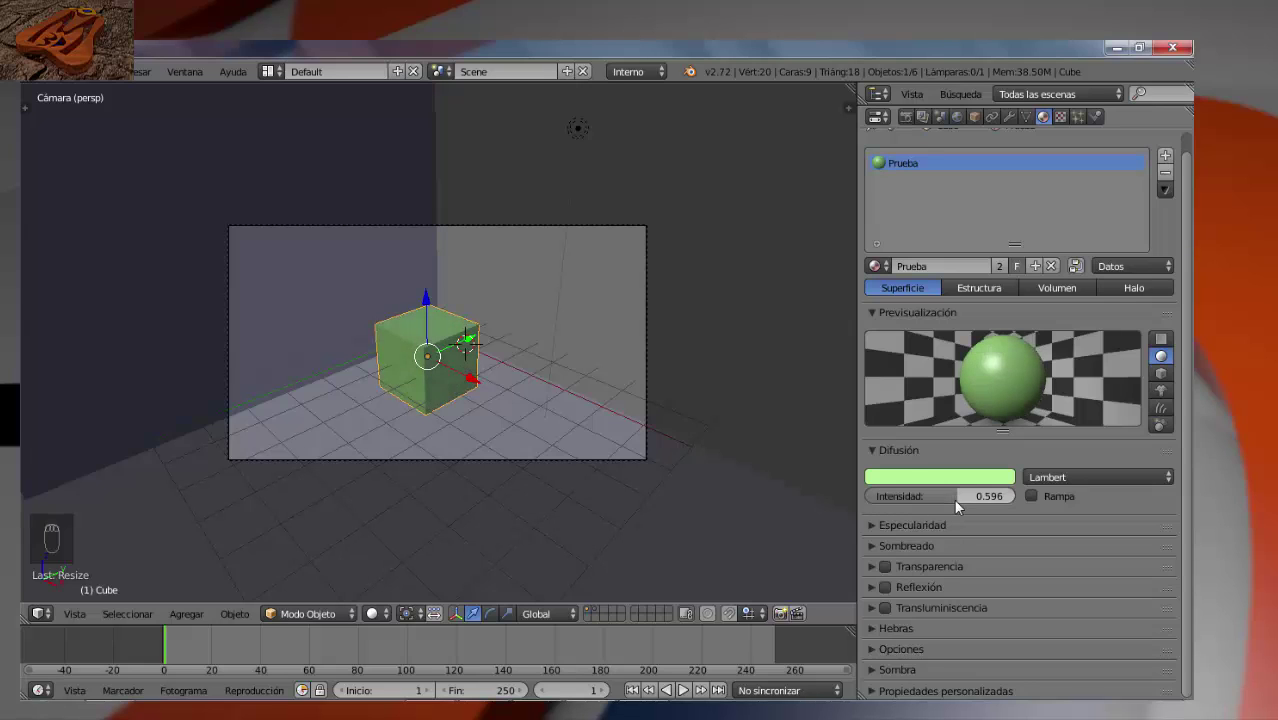
drag(955, 500, 1034, 502)
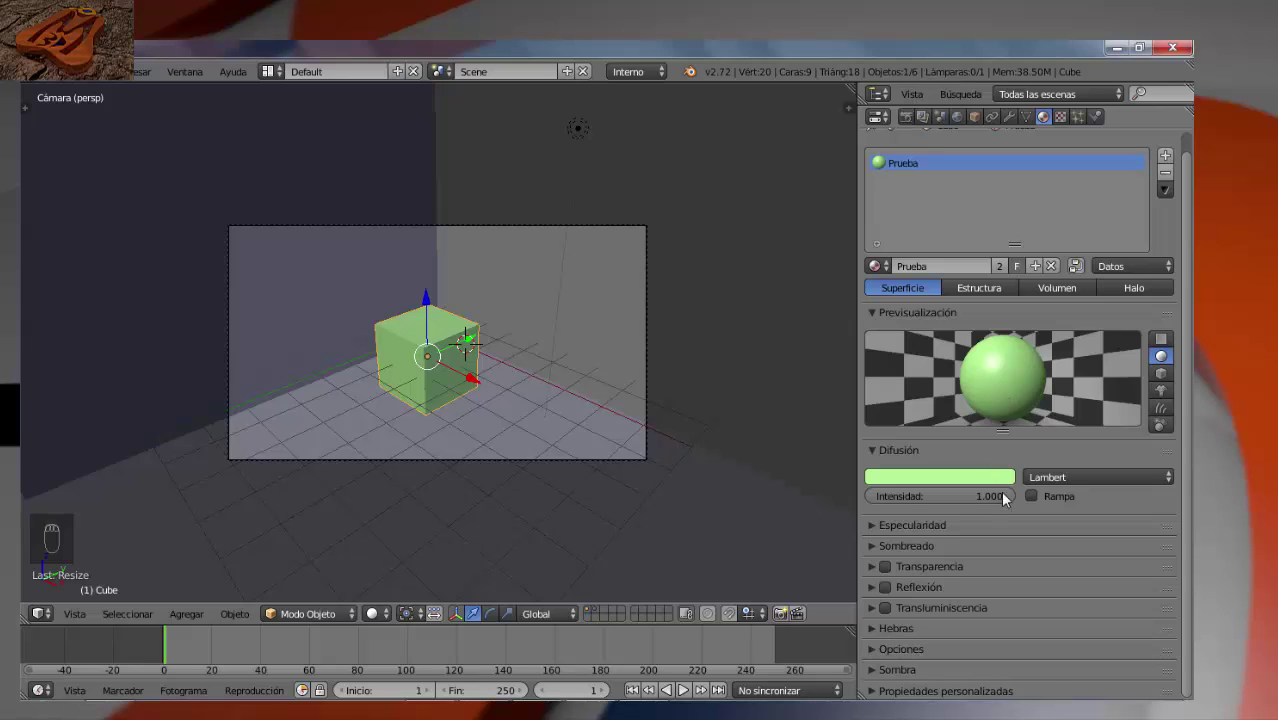
drag(1008, 494, 915, 489)
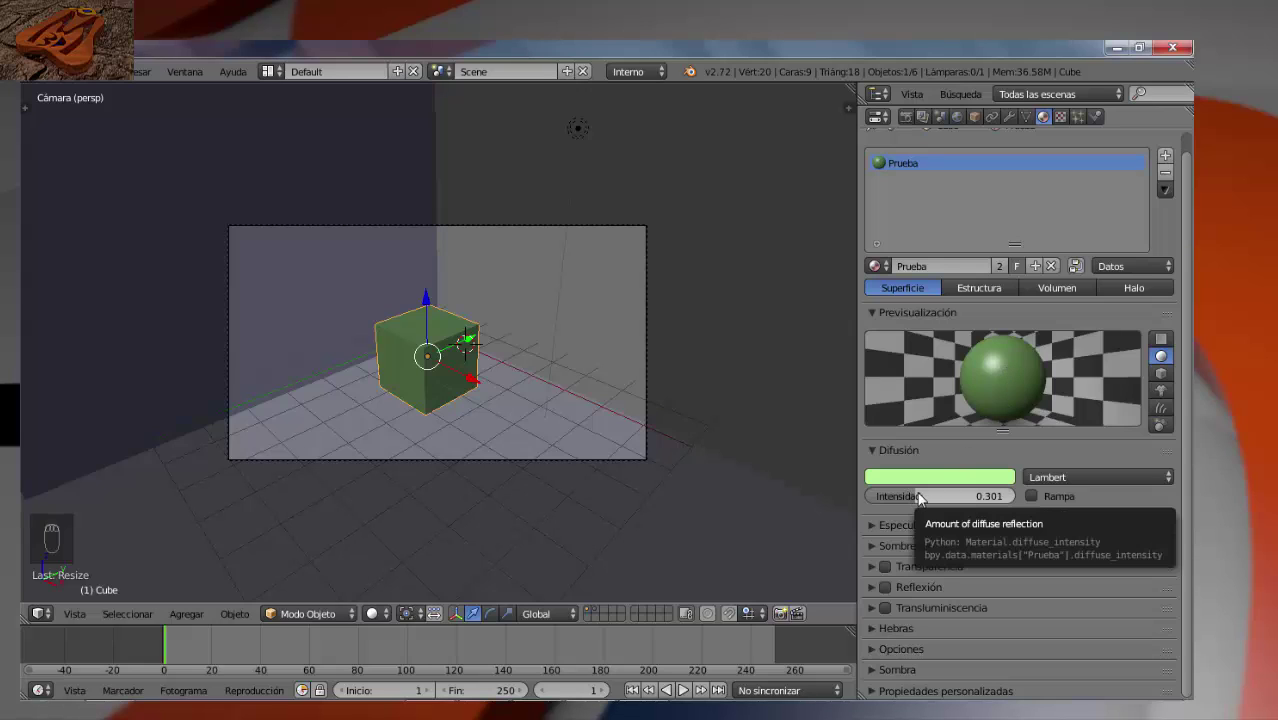
- Lower the diffuse intensity to about 0.042 and render the scene to check the cube
drag(915, 496, 879, 497)
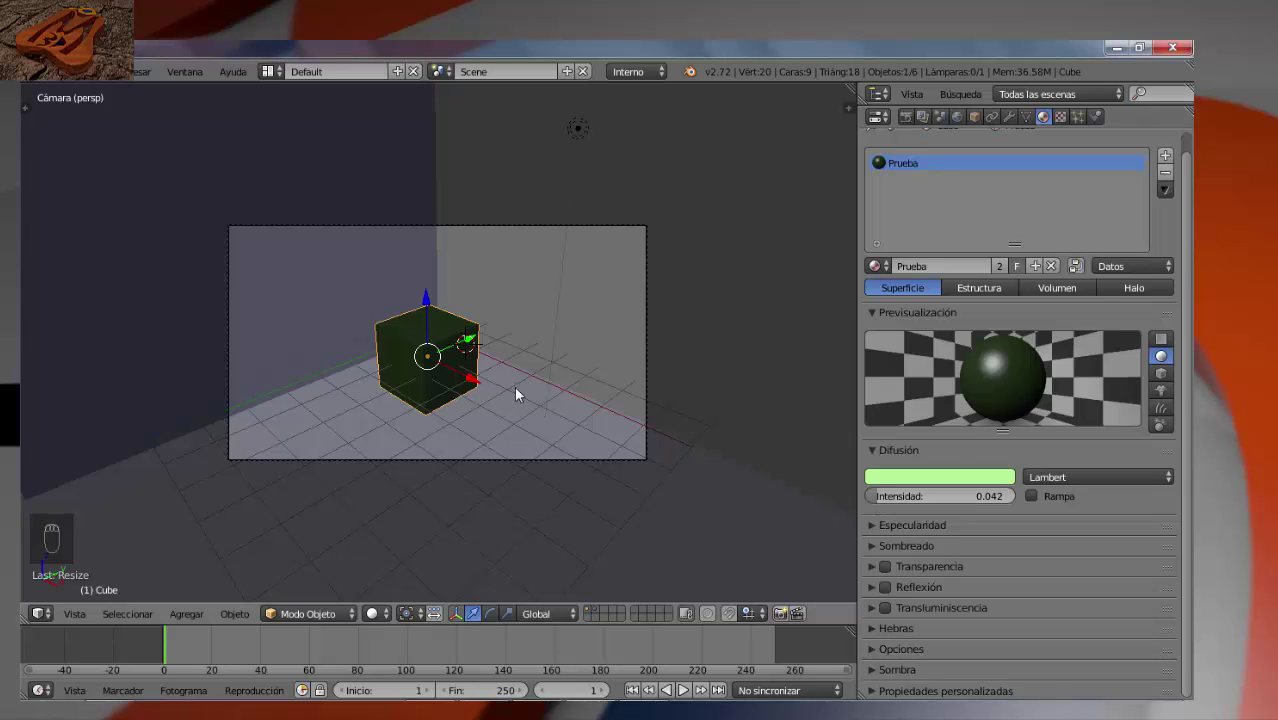
key(F12)
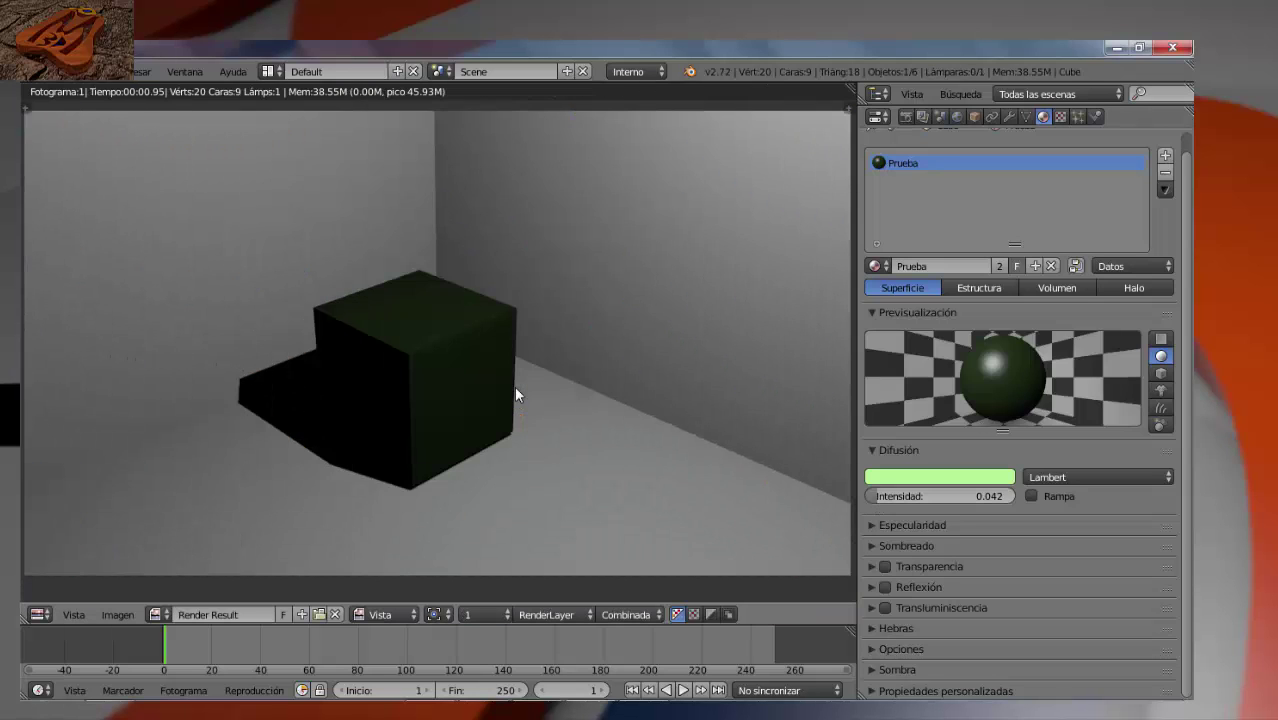
key(Escape)
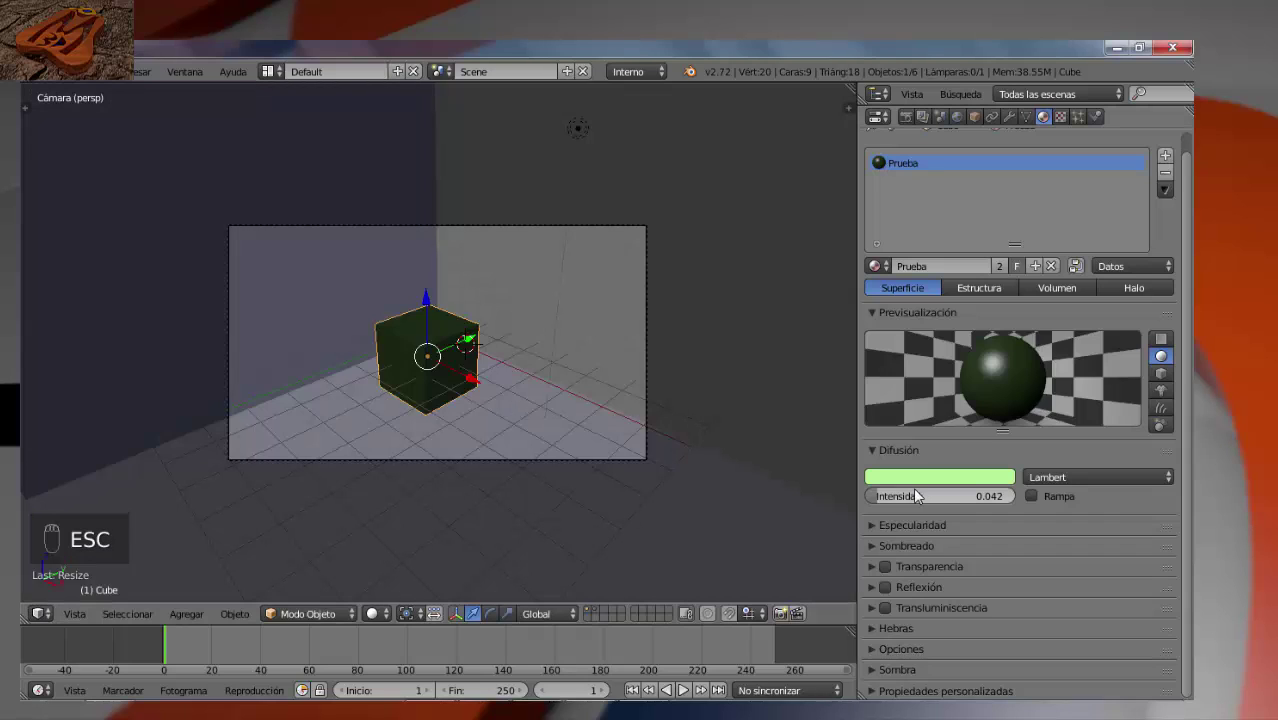
- Set the diffuse intensity to about 0.554 and enable the diffuse color ramp
drag(883, 497, 953, 495)
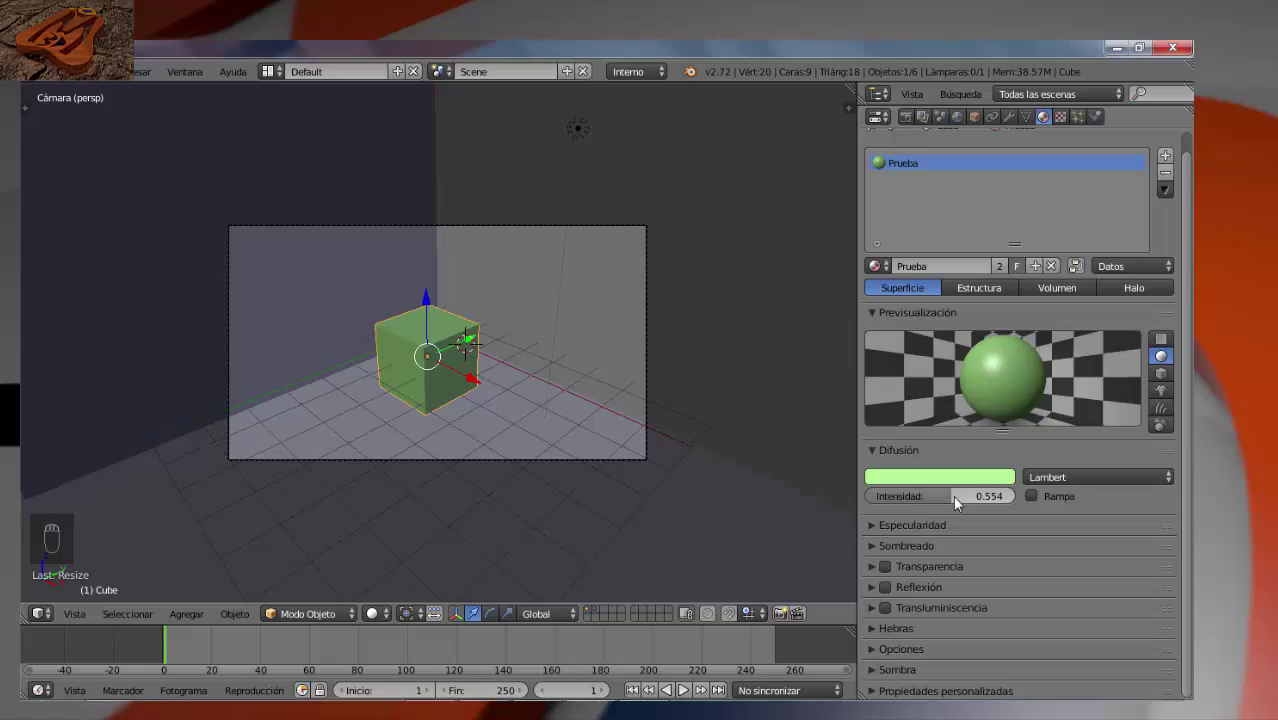
click(1032, 496)
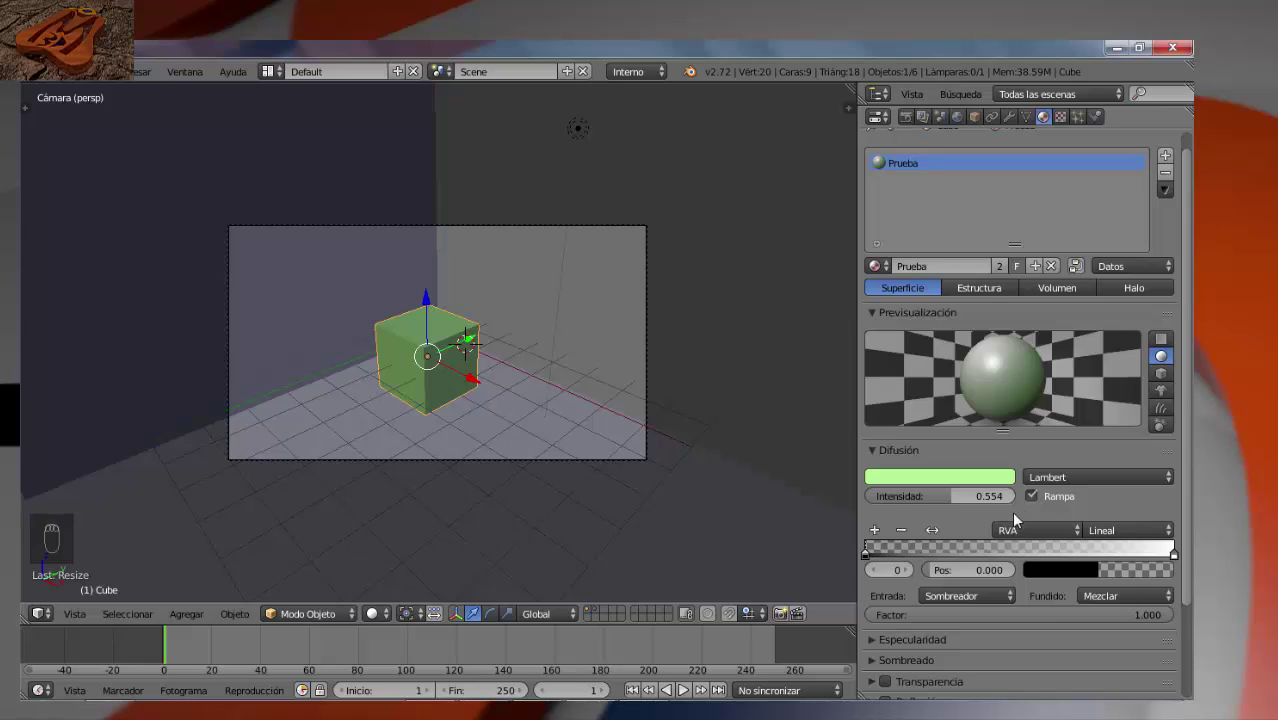
- Examine the ramp's white end stop and black start stop, including the start stop's color settings
click(1172, 552)
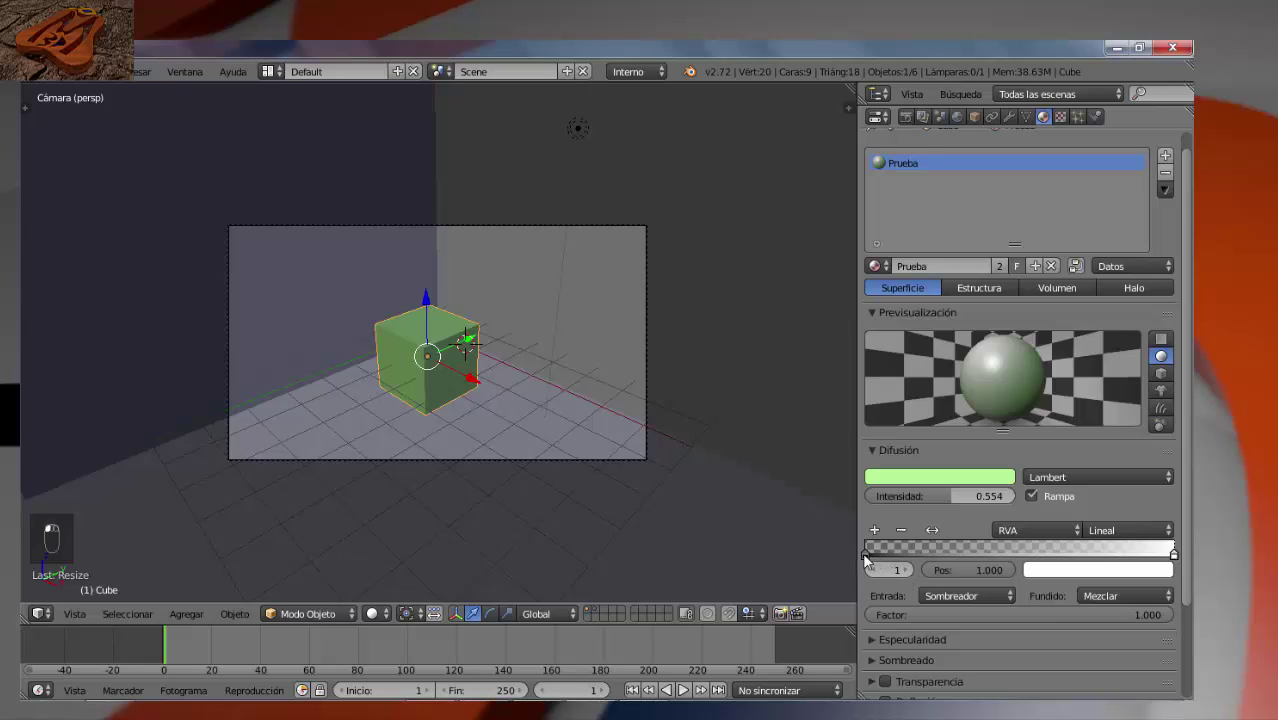
right_click(1174, 557)
key(Escape)
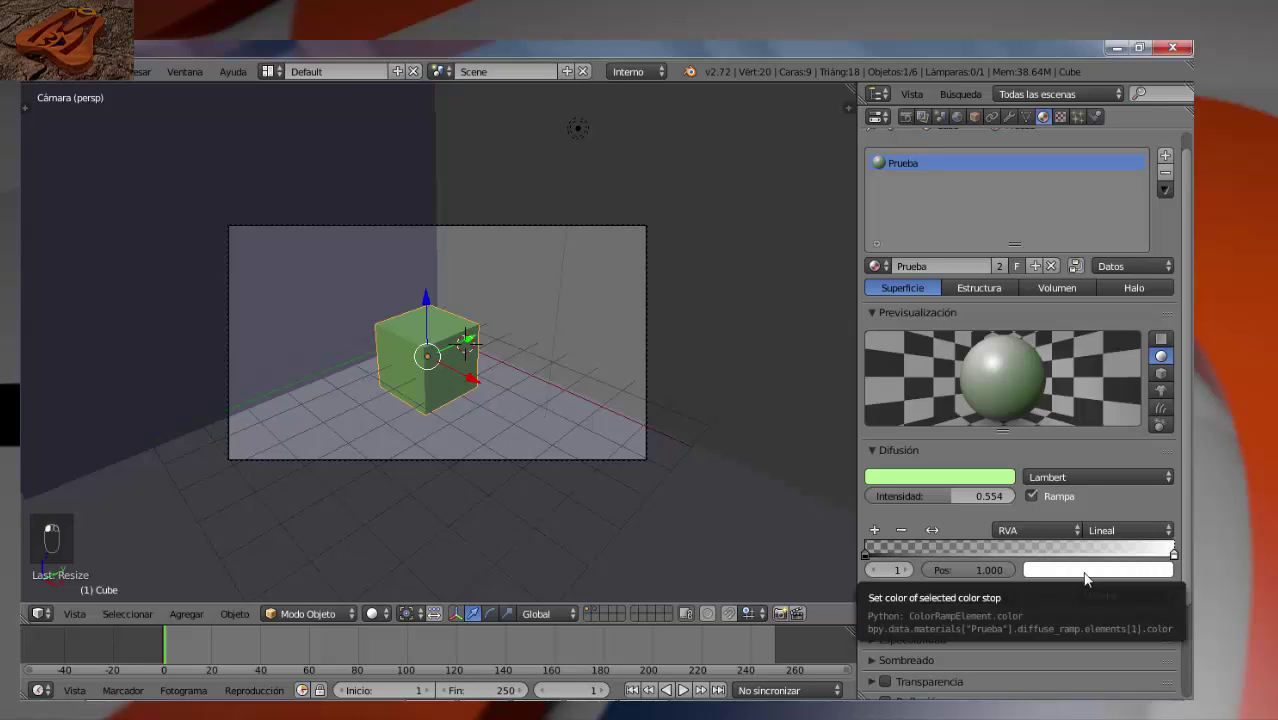
click(866, 555)
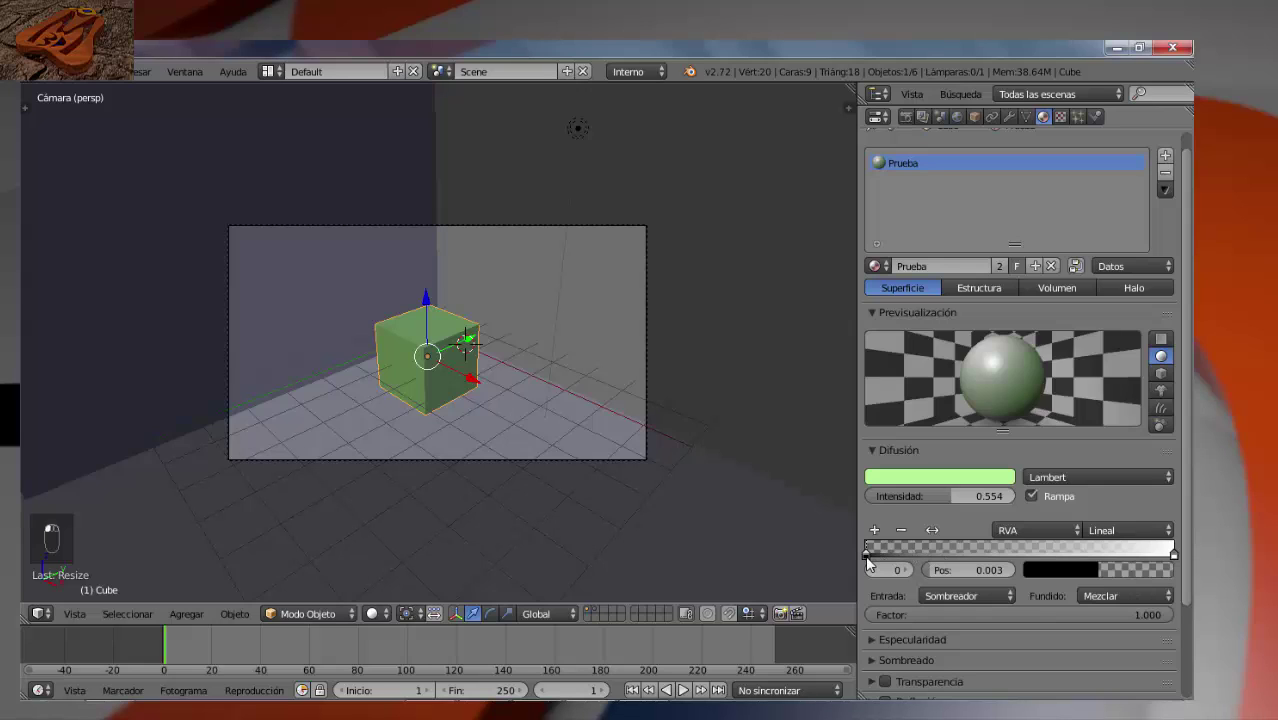
click(1041, 572)
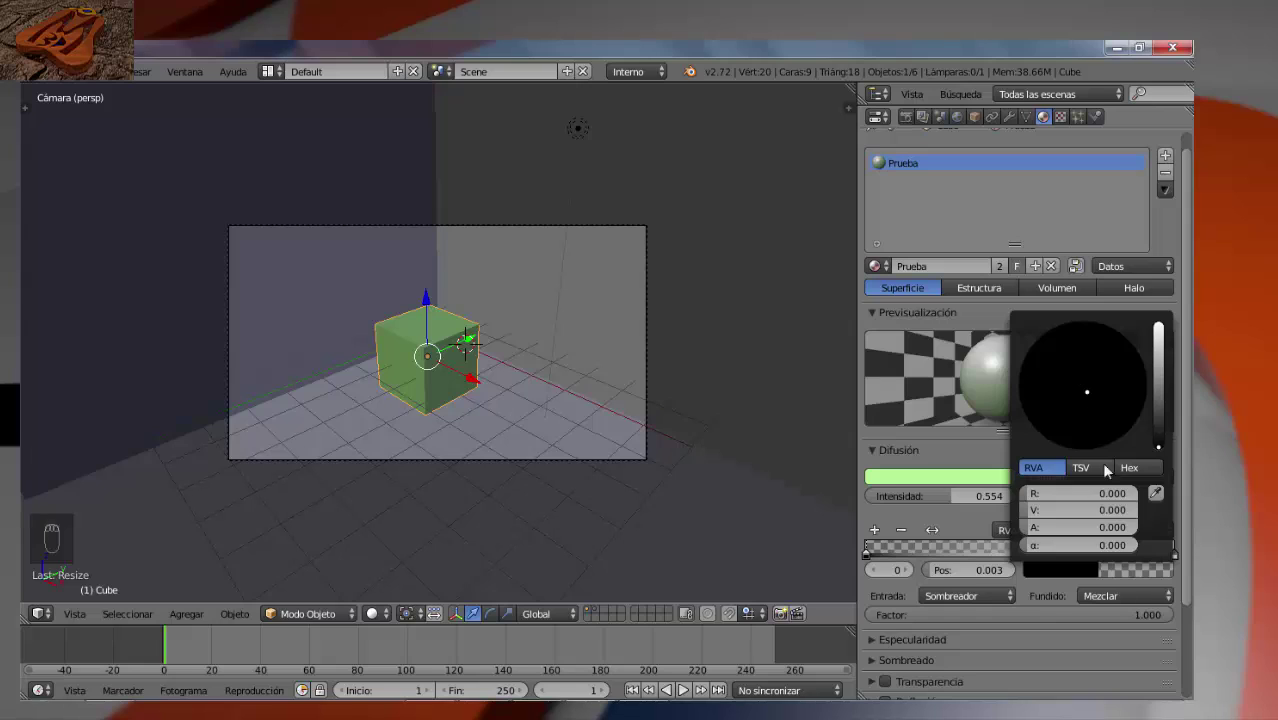
click(1119, 570)
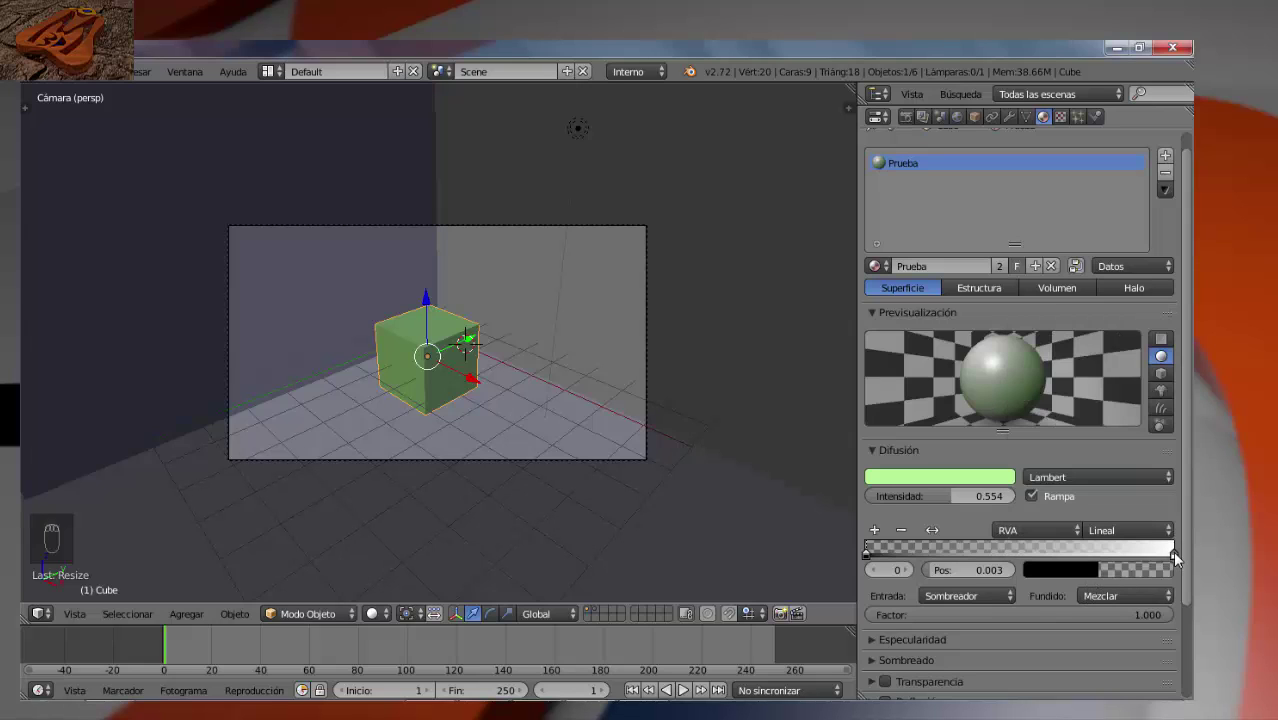
- Select the ramp's white end stop and turn the ramp off and on again to compare the material preview
click(1172, 551)
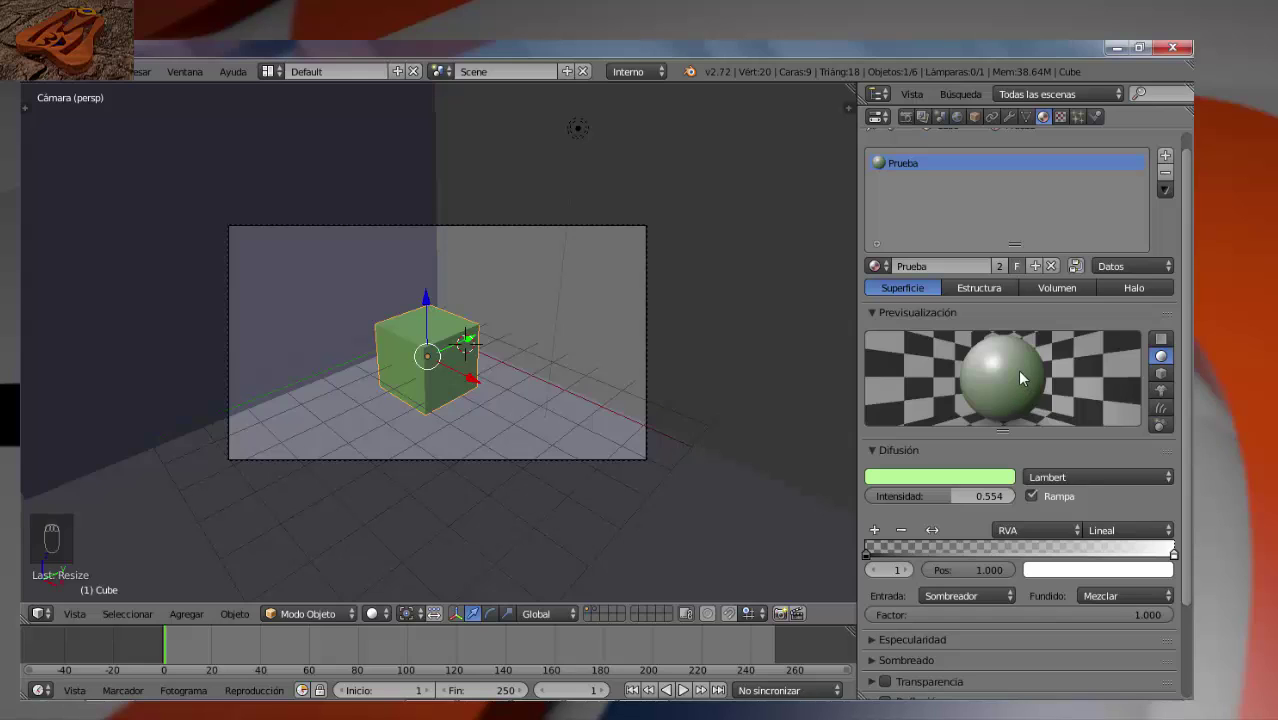
click(1033, 496)
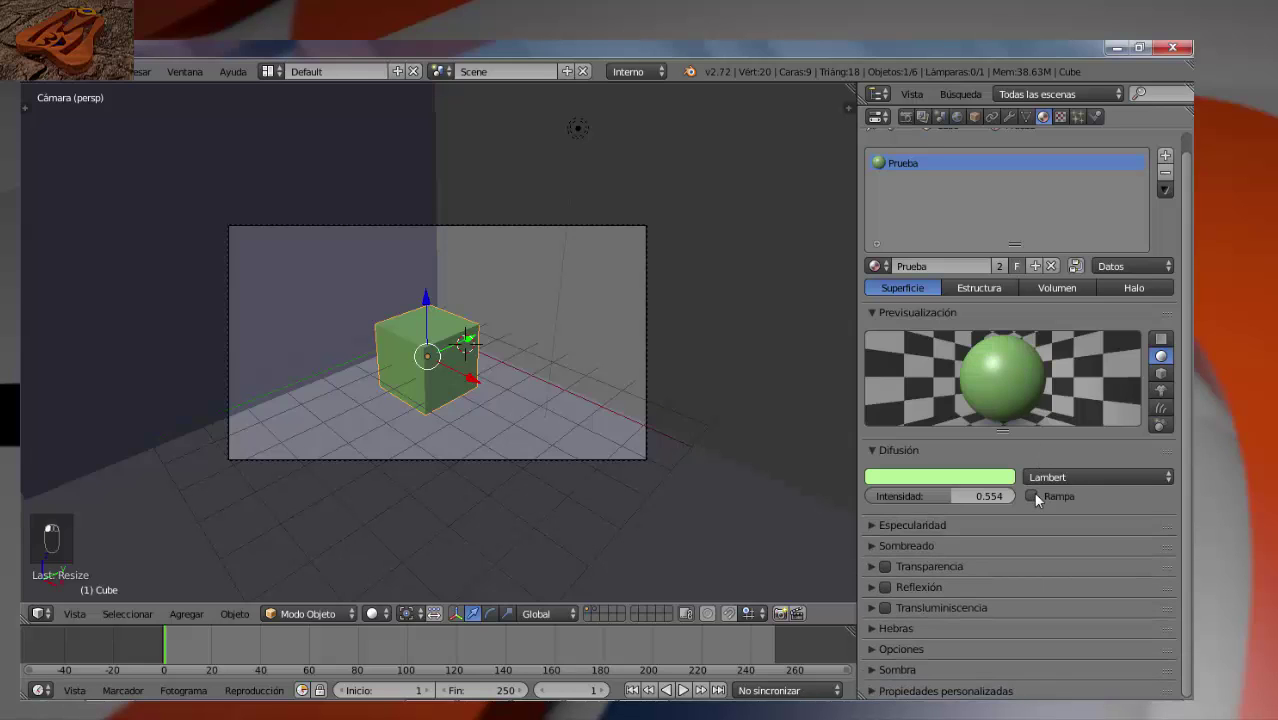
click(1032, 496)
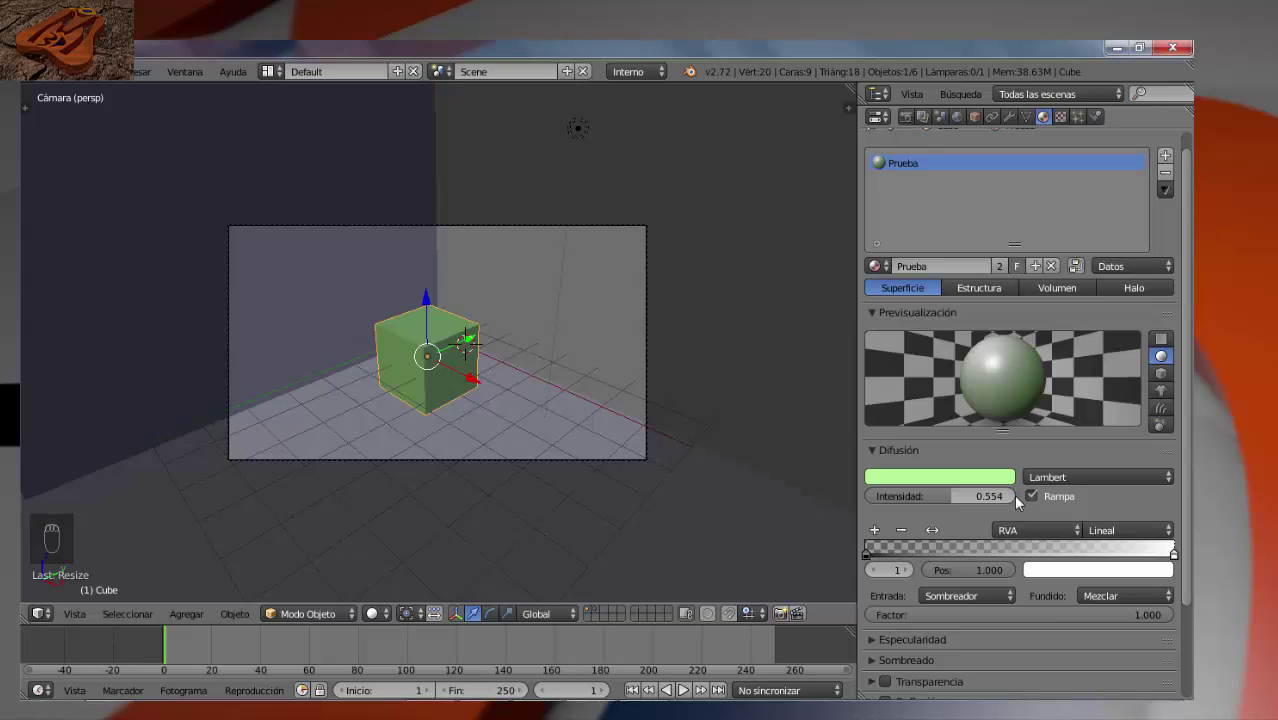
- Try the Energía, Normal and Resultado inputs for the diffuse ramp, toggle the ramp to compare, and return the input to Sombreador
click(977, 595)
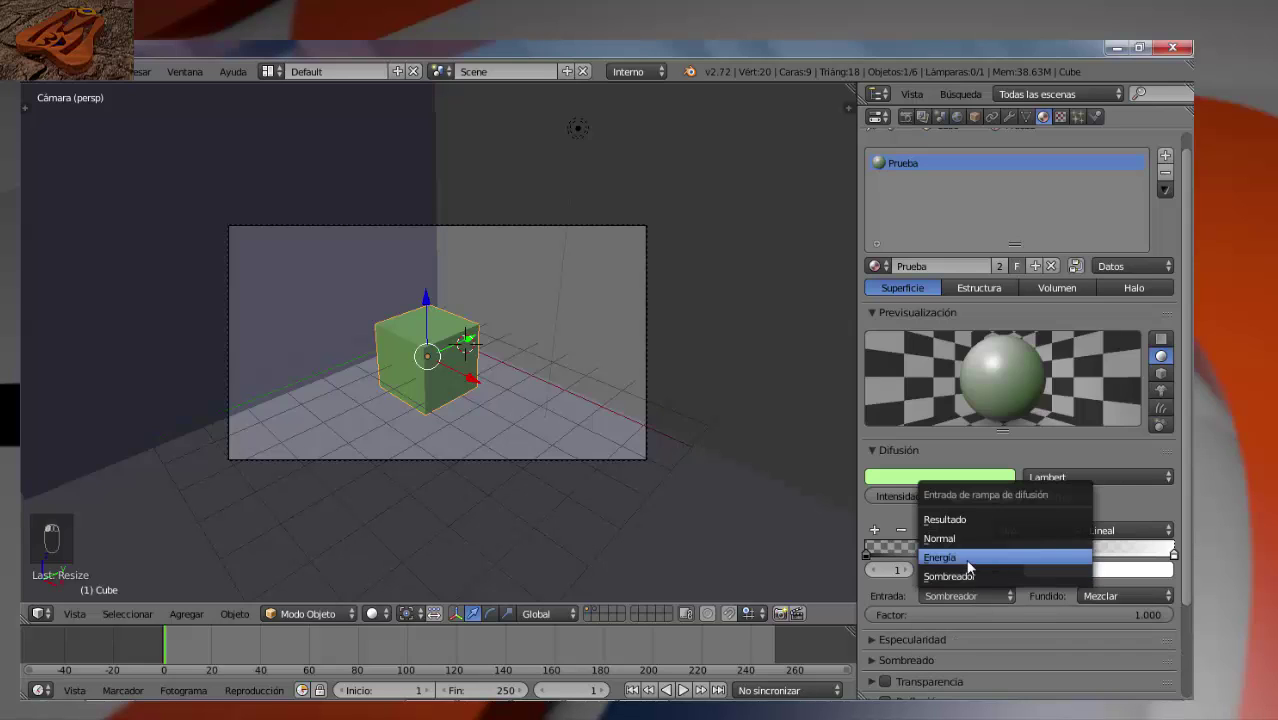
click(968, 566)
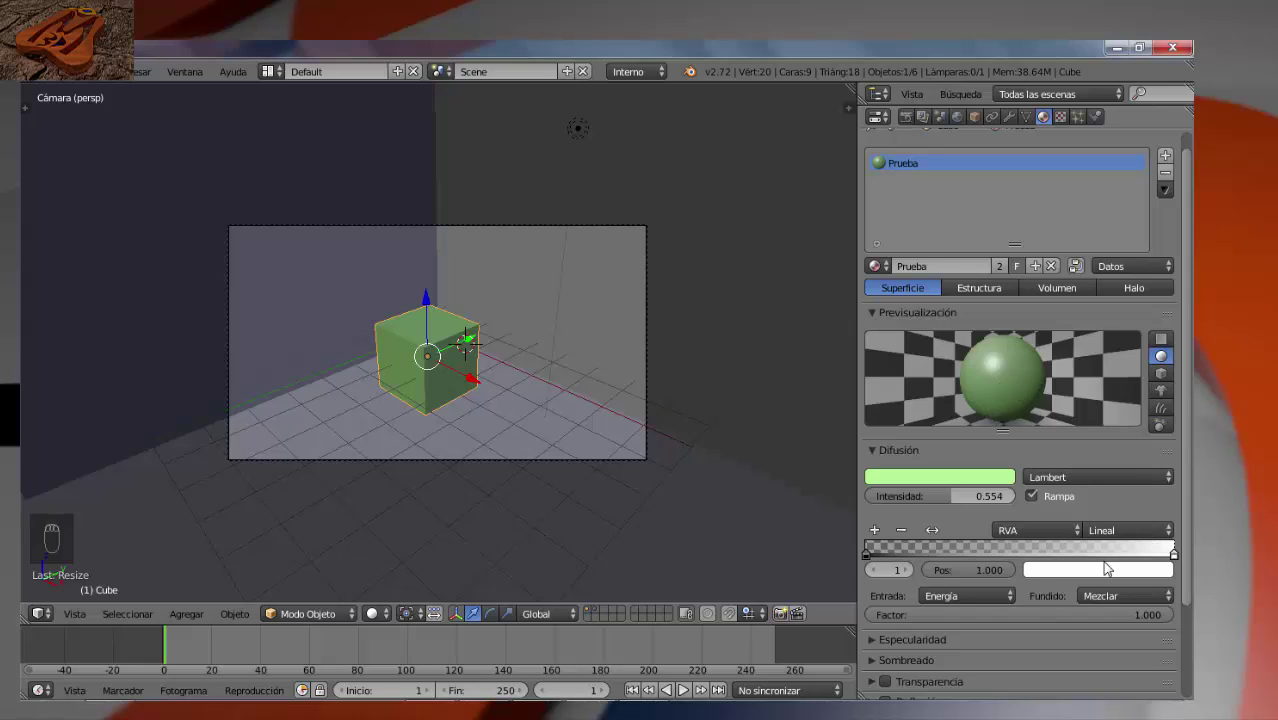
click(948, 593)
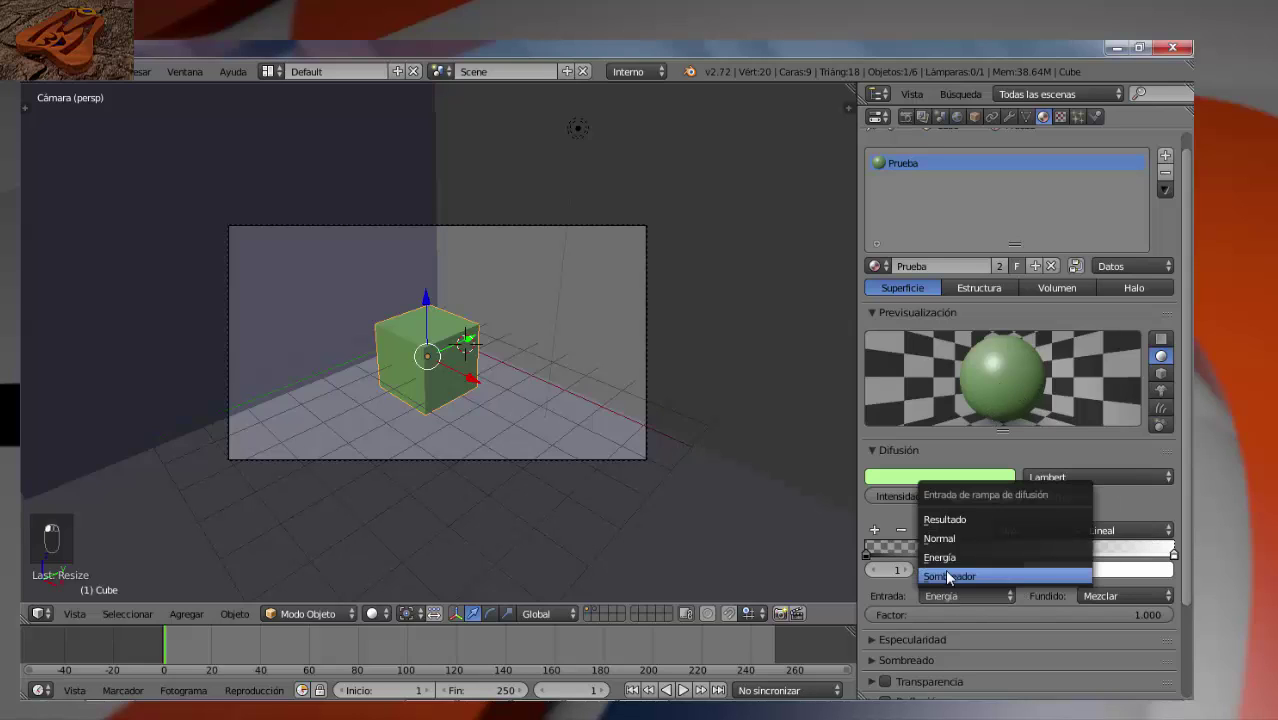
click(944, 540)
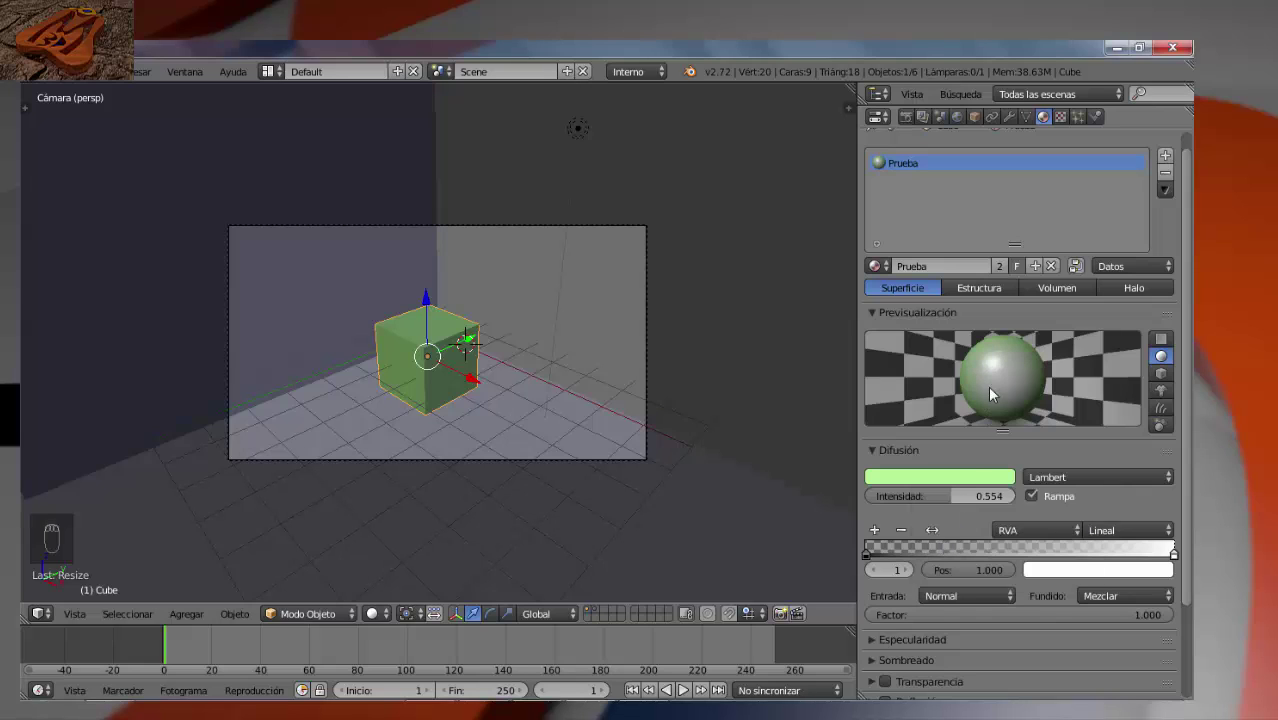
click(966, 594)
click(957, 519)
click(1033, 496)
click(1032, 496)
click(958, 594)
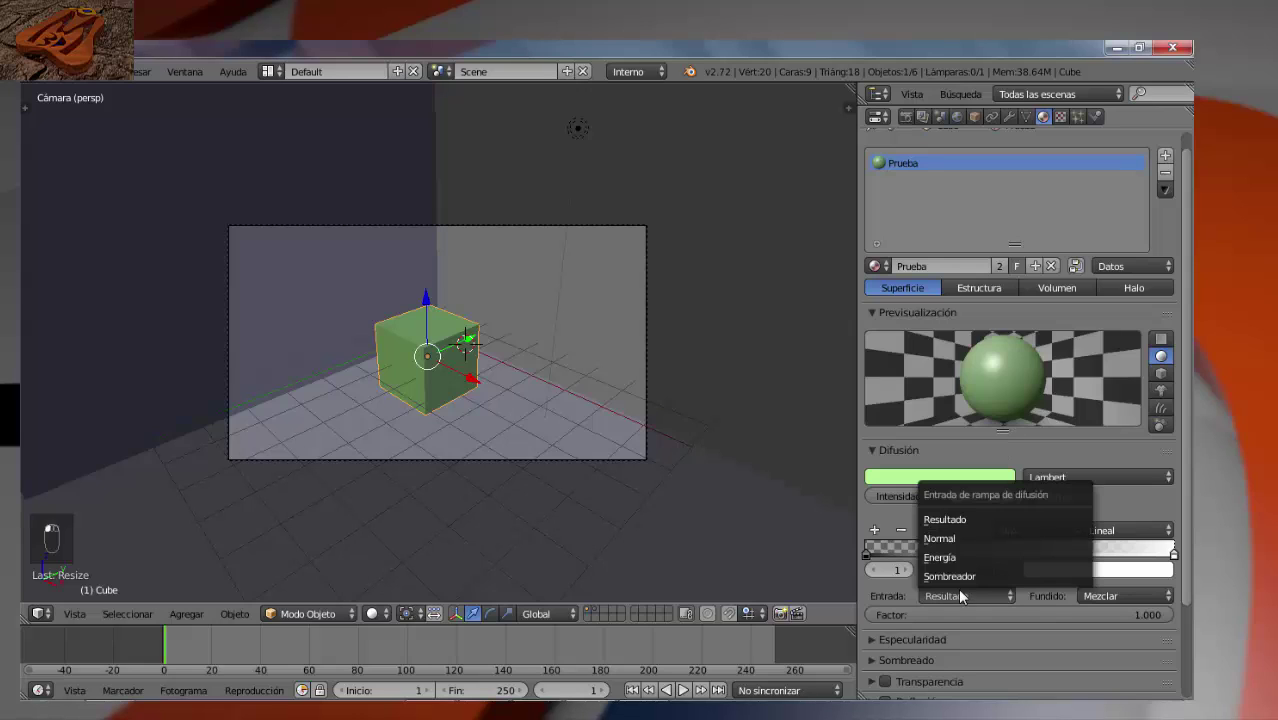
click(953, 576)
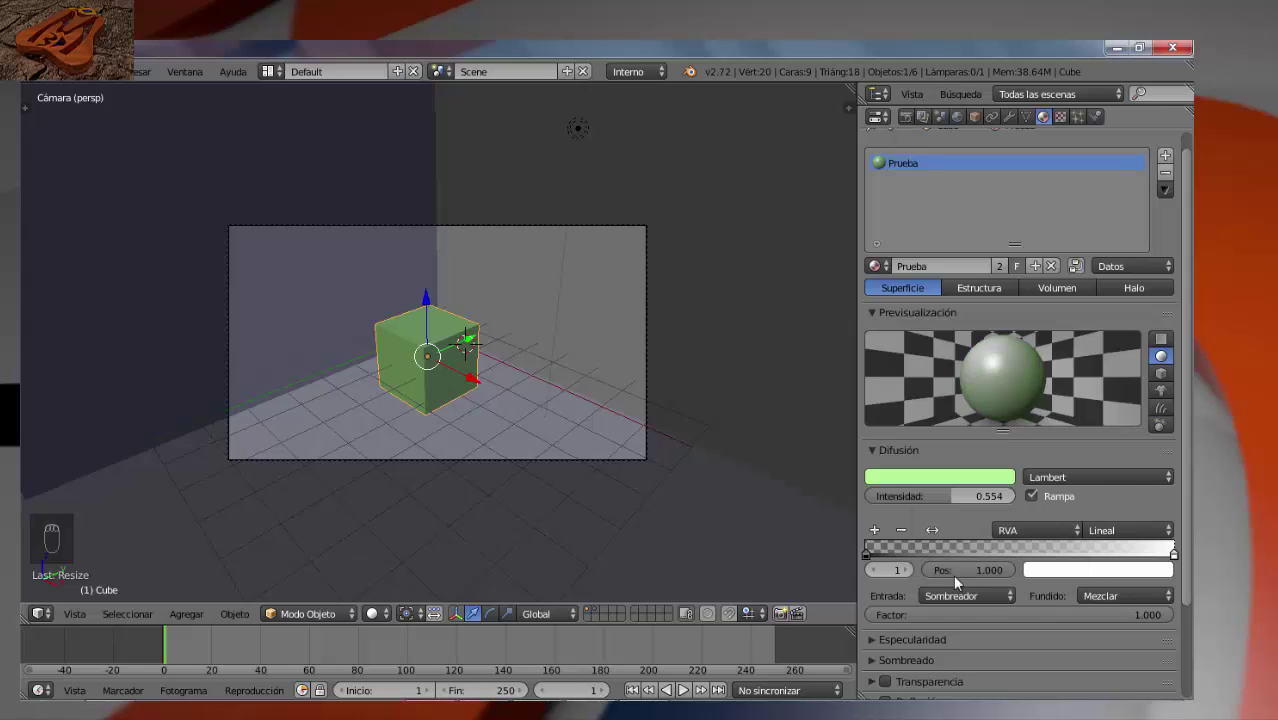
- Compare the Energía and Normal ramp inputs once more in the material preview, ending on Sombreador
click(983, 596)
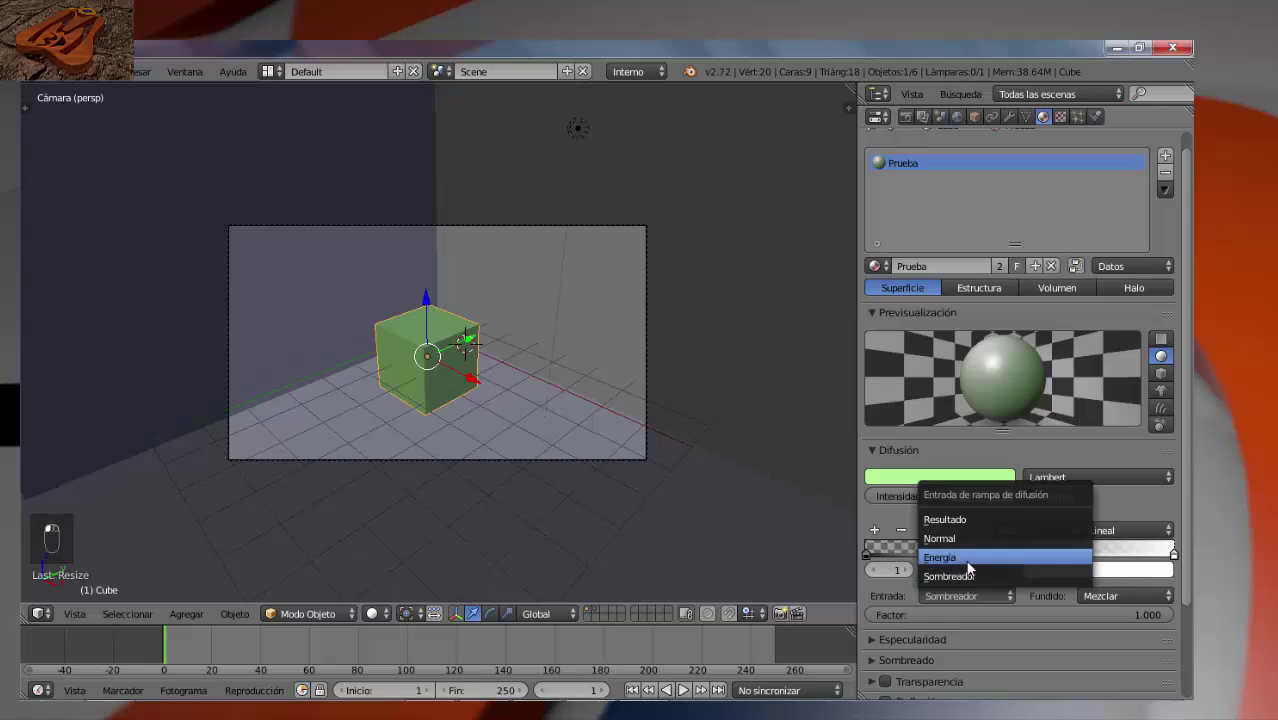
click(966, 566)
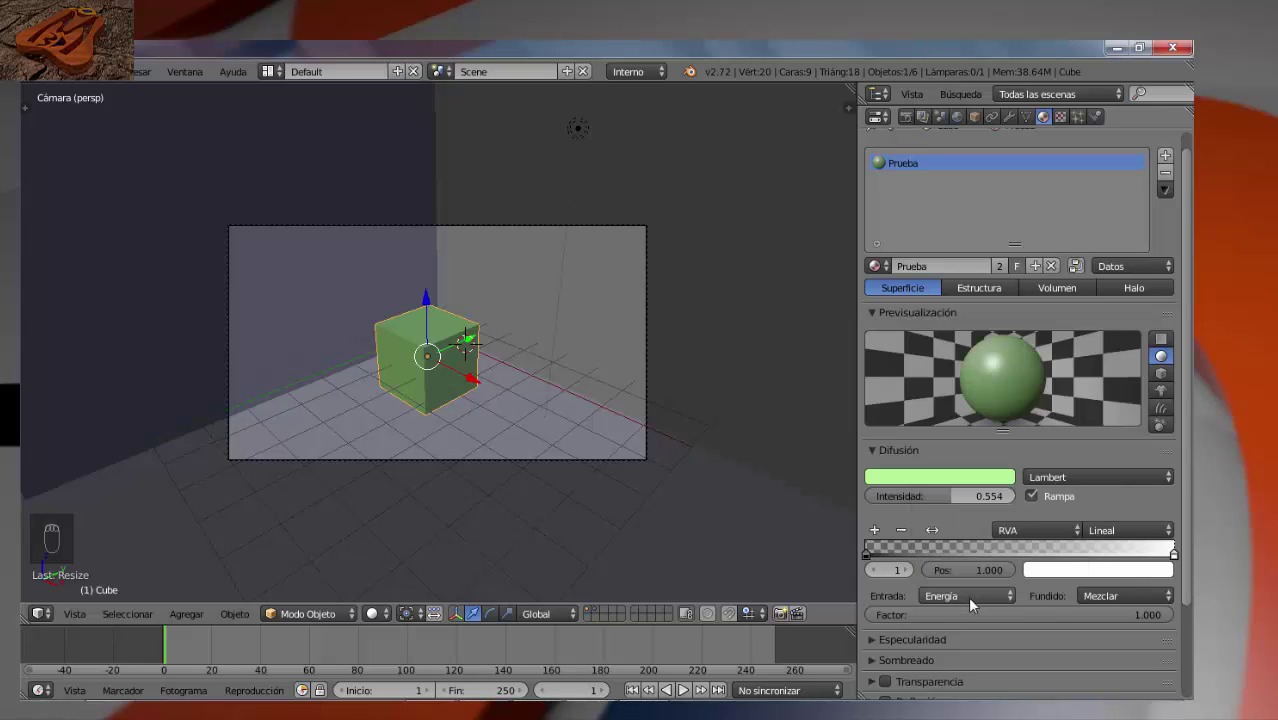
click(969, 597)
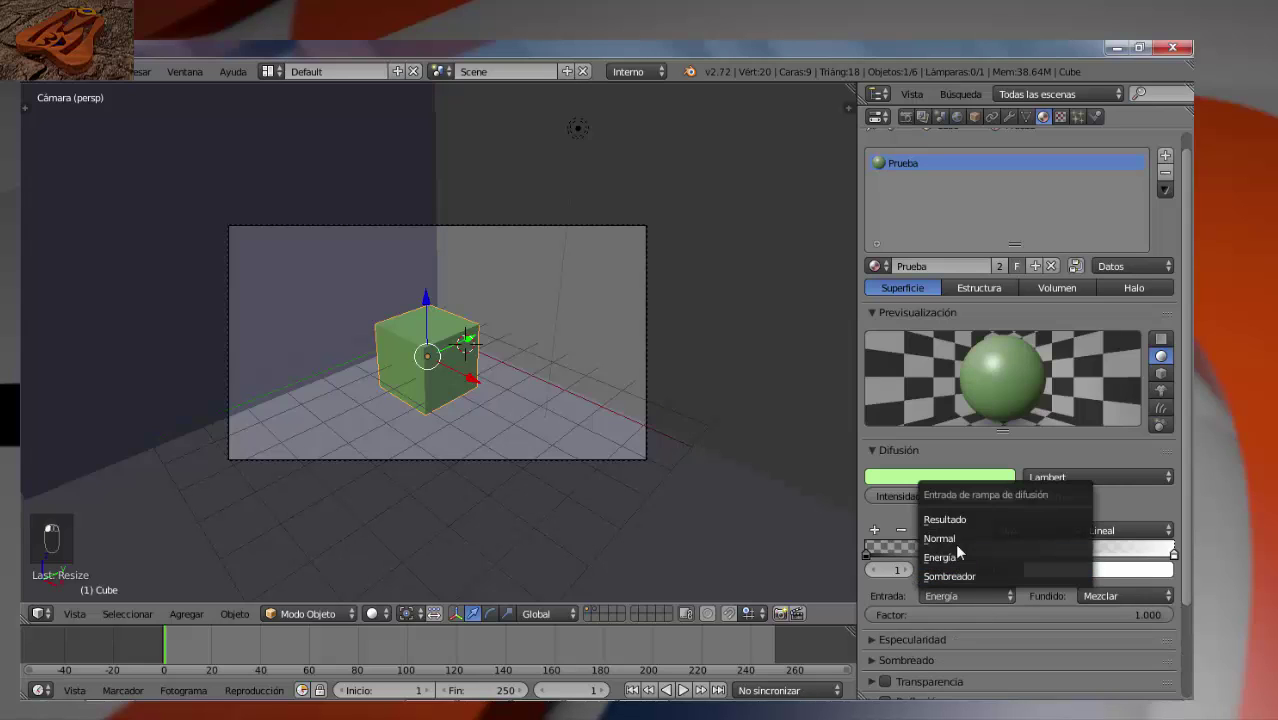
click(955, 540)
click(982, 595)
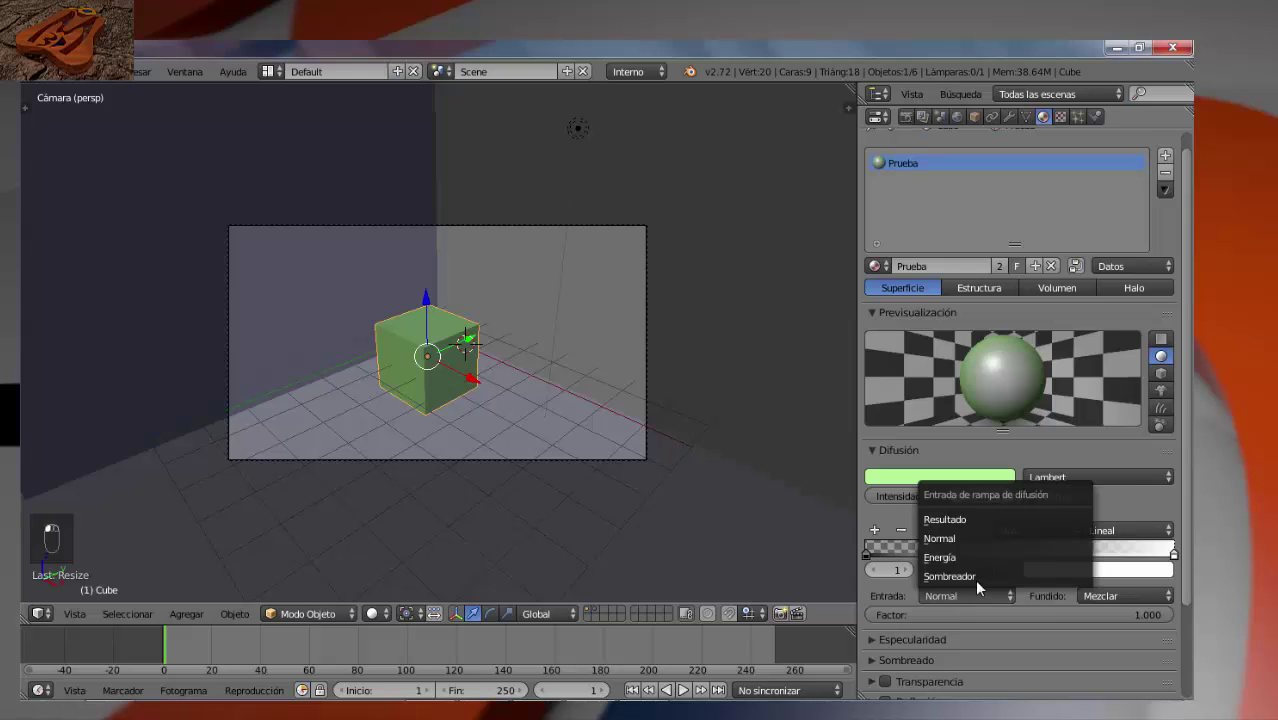
click(975, 577)
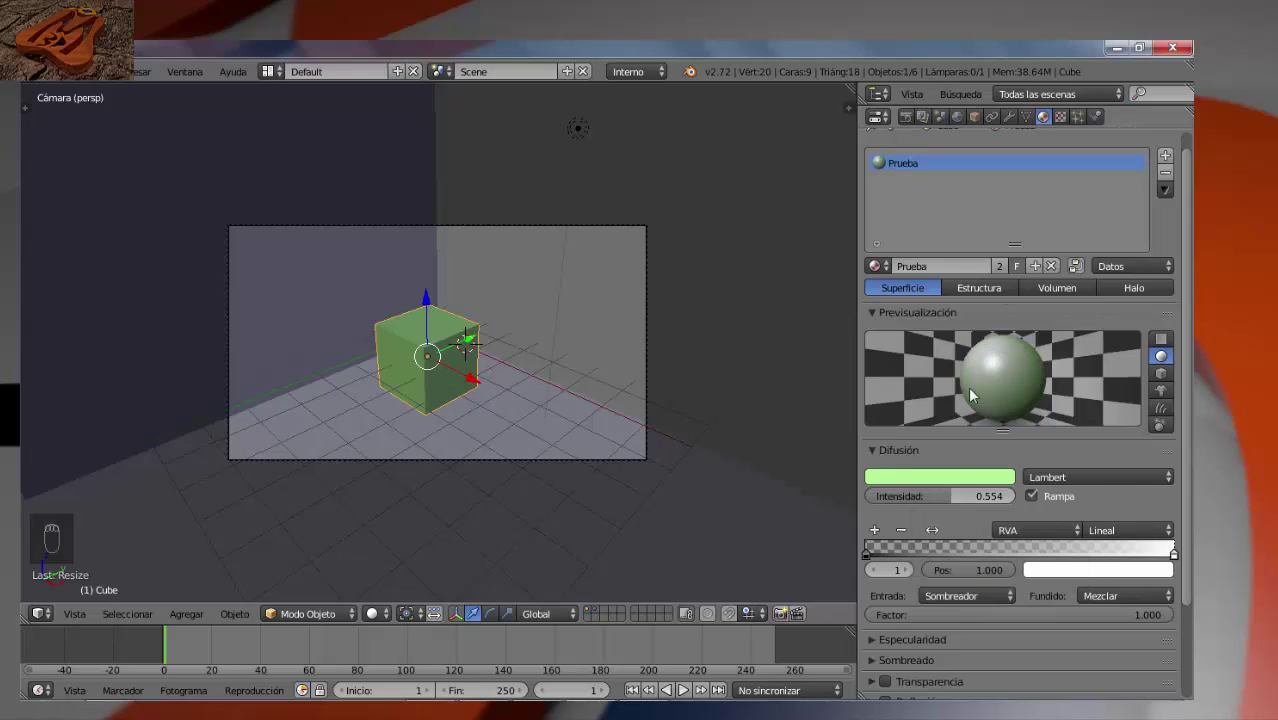
- Render the scene with the diffuse ramp on, off and on again to compare the cube's shading
key(F12)
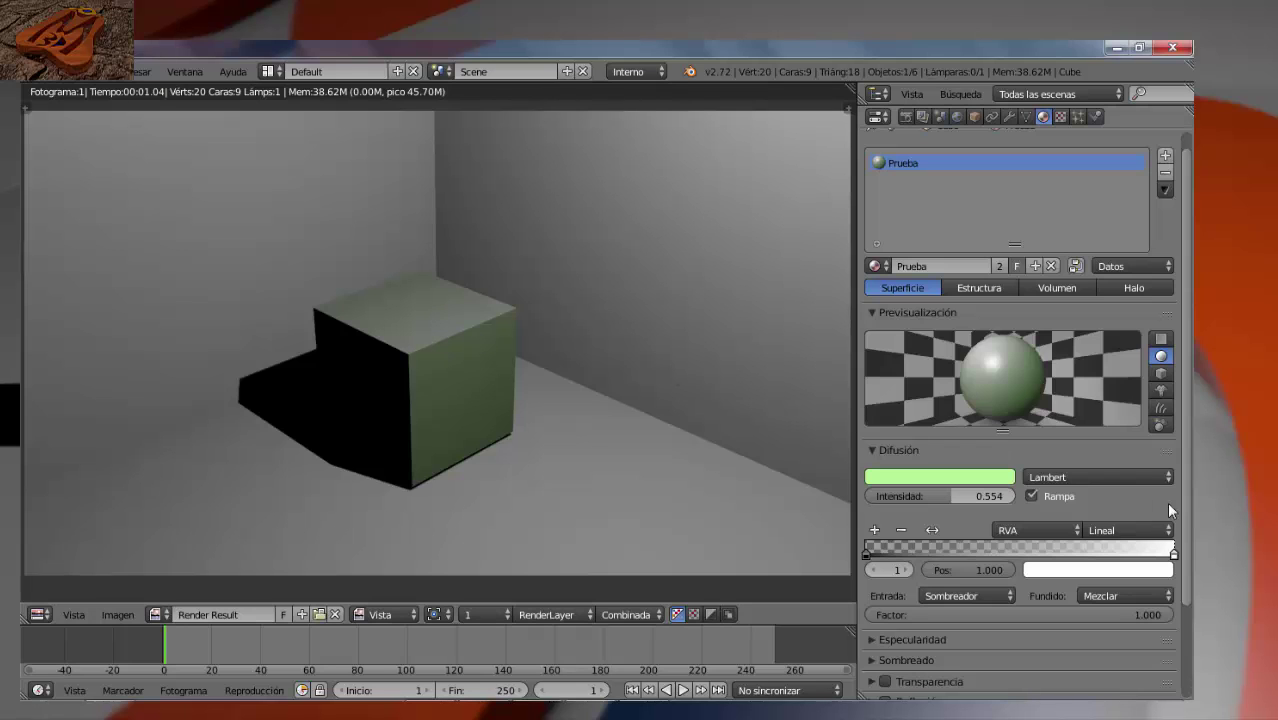
click(1031, 497)
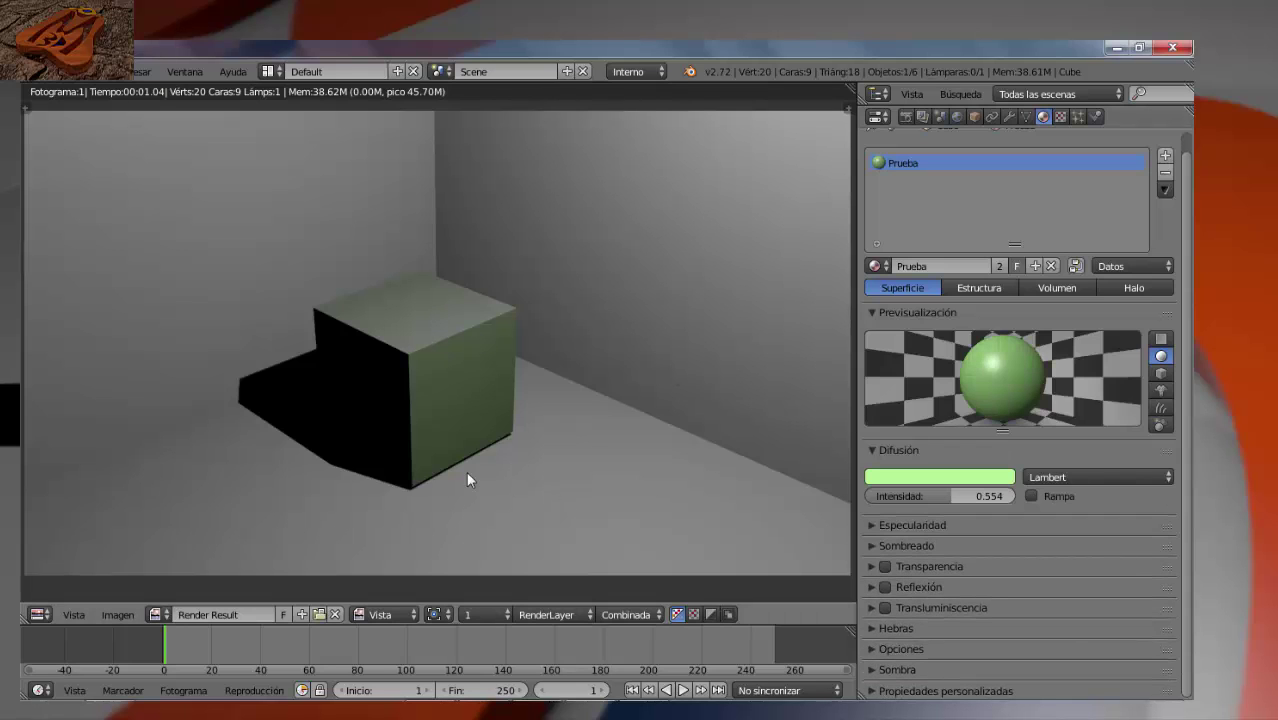
key(F12)
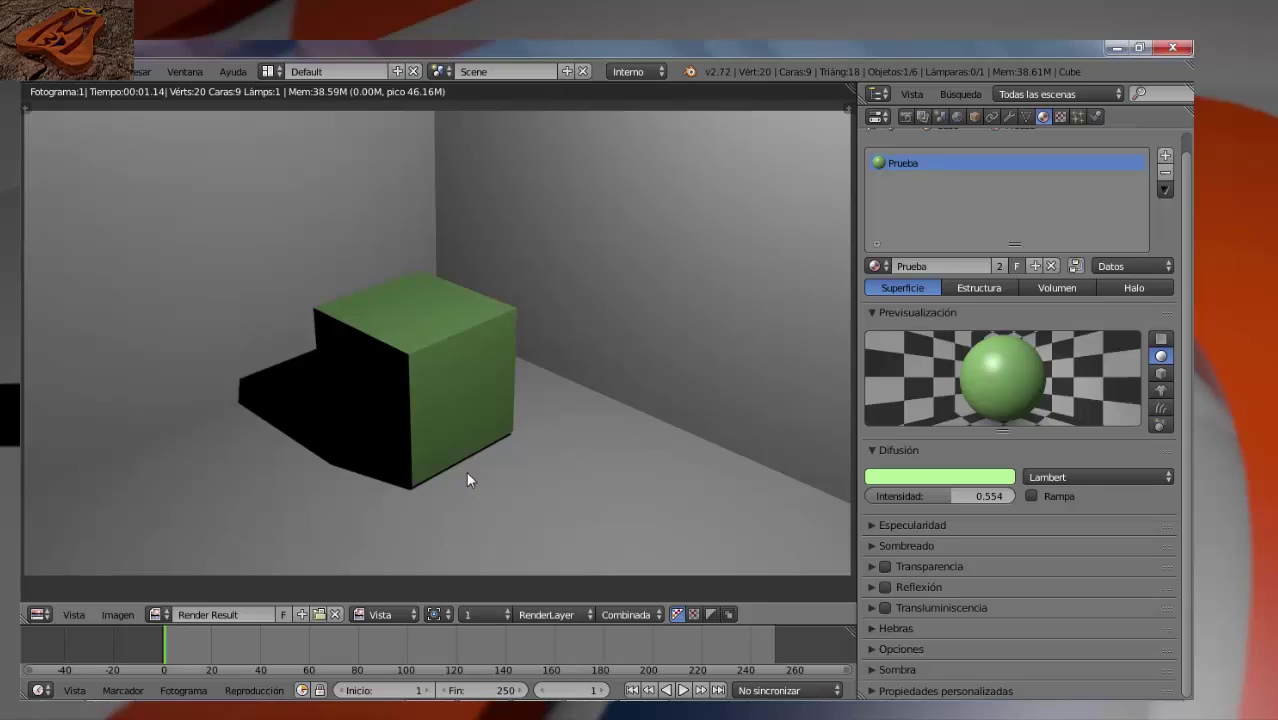
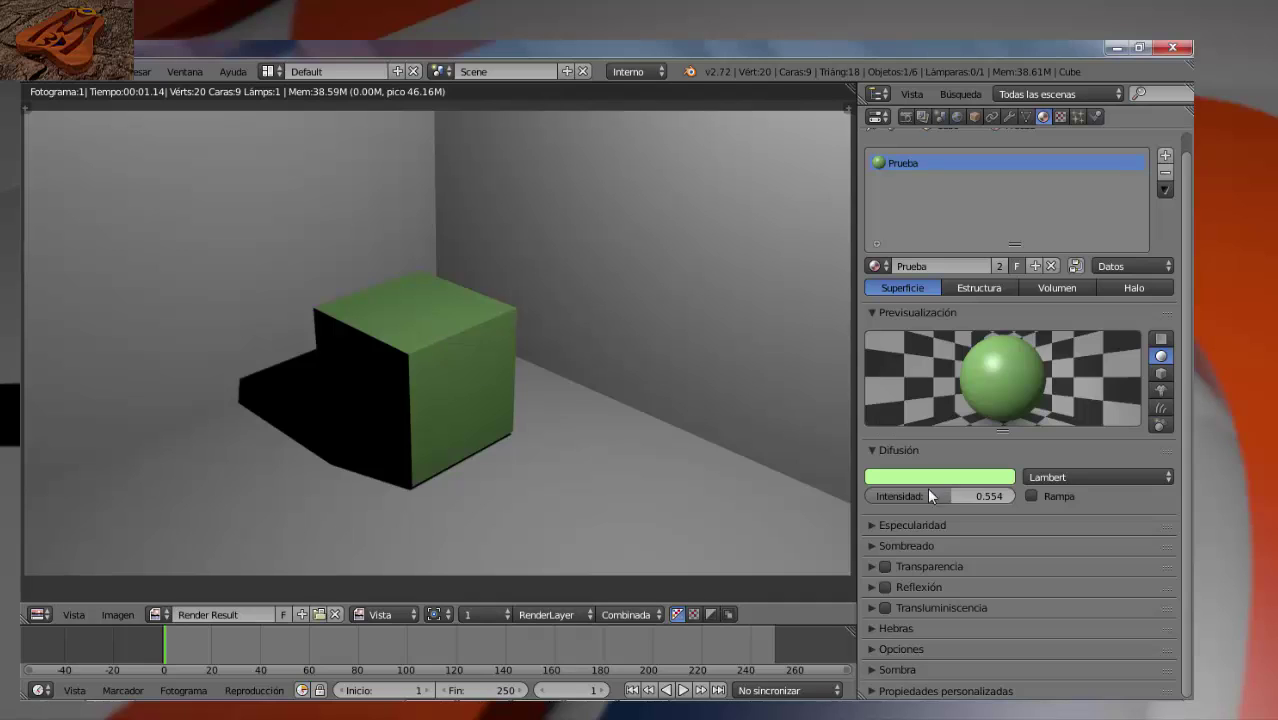
click(1031, 496)
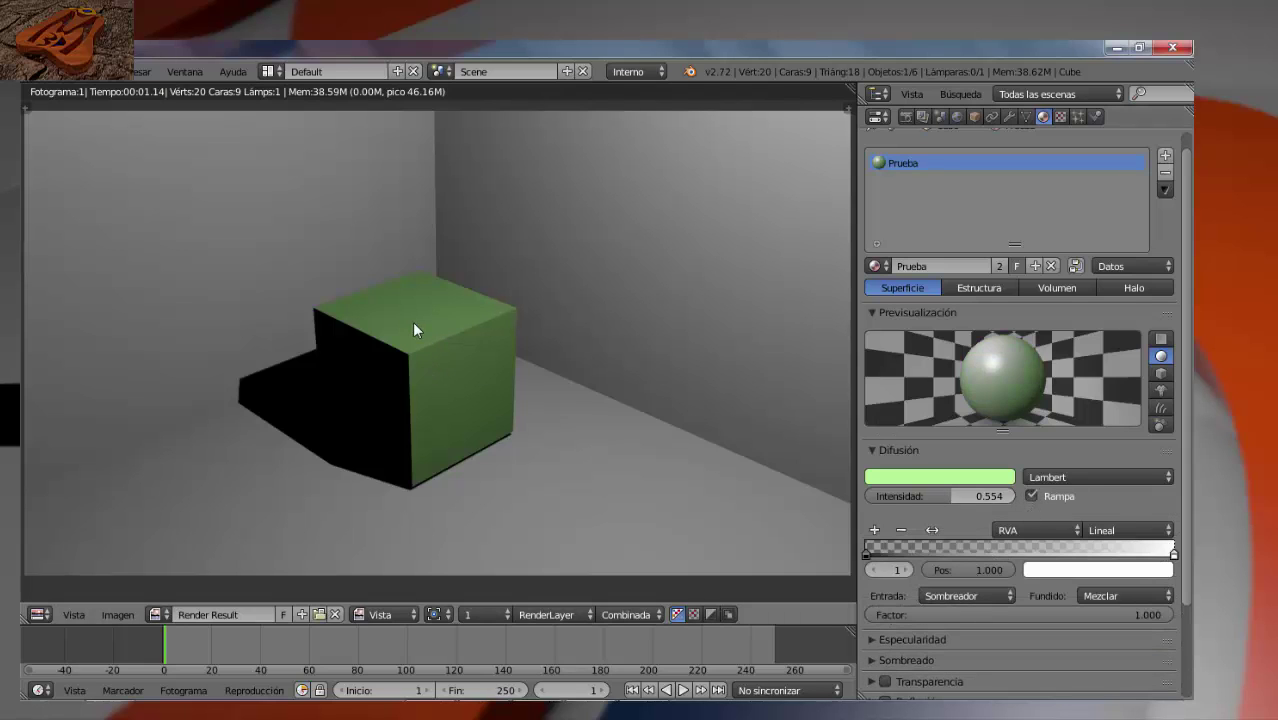
key(F12)
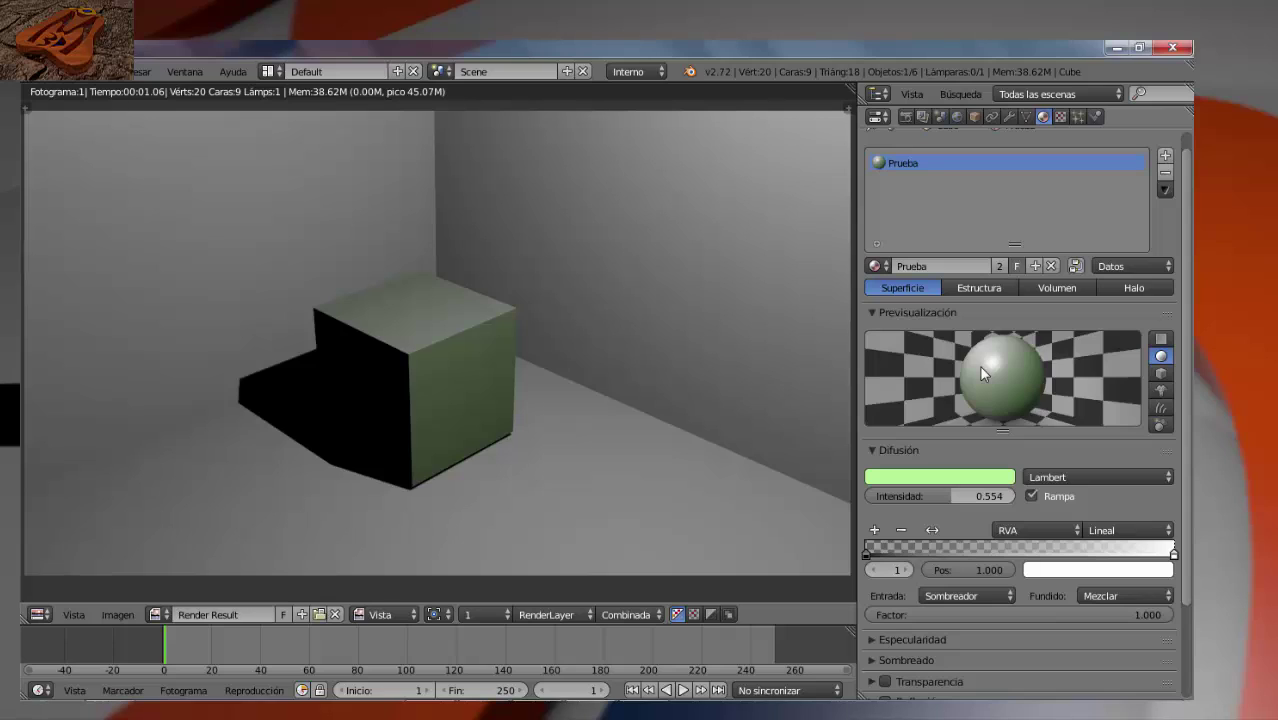
- Change the color of the ramp's white end stop to light blue and render the scene
click(1145, 570)
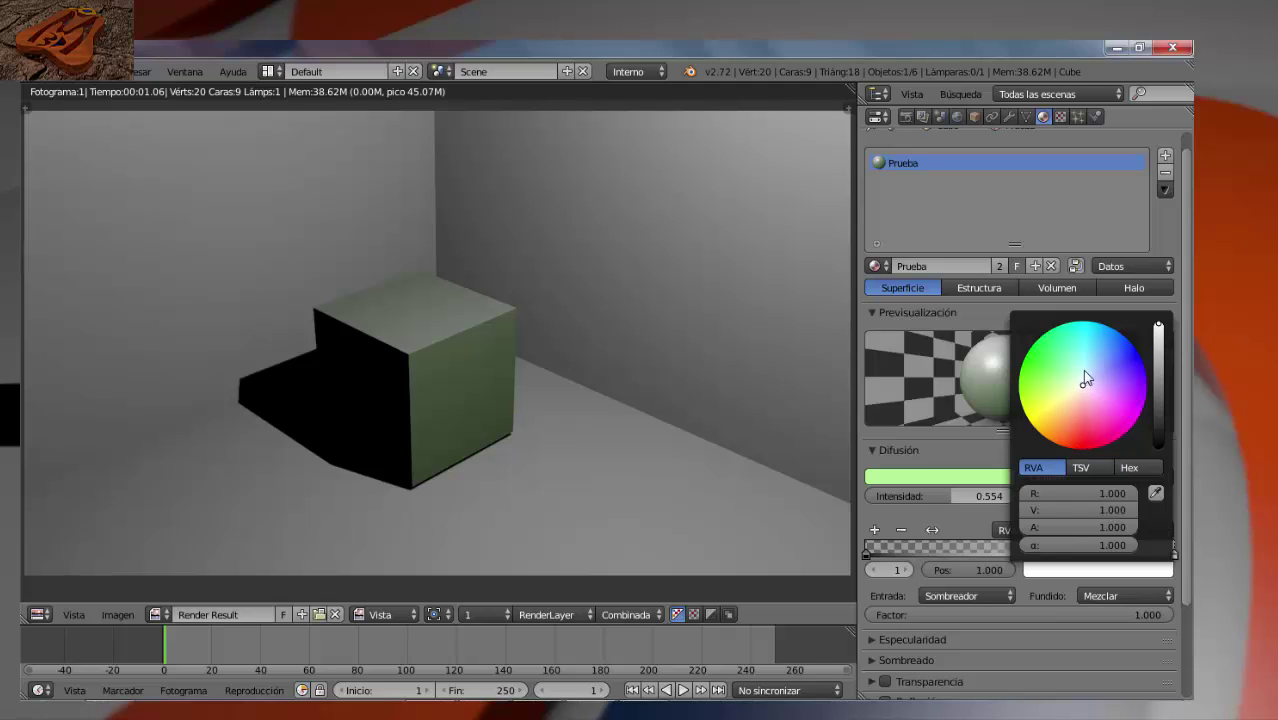
click(1103, 353)
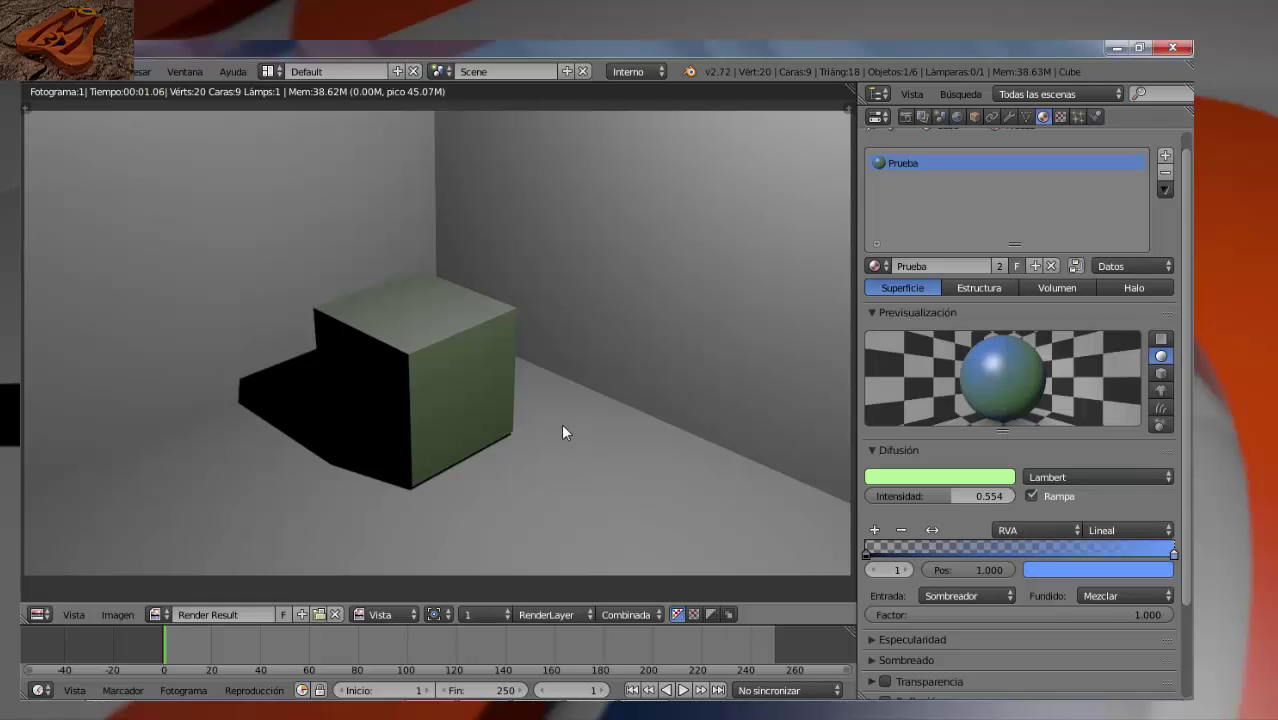
key(F12)
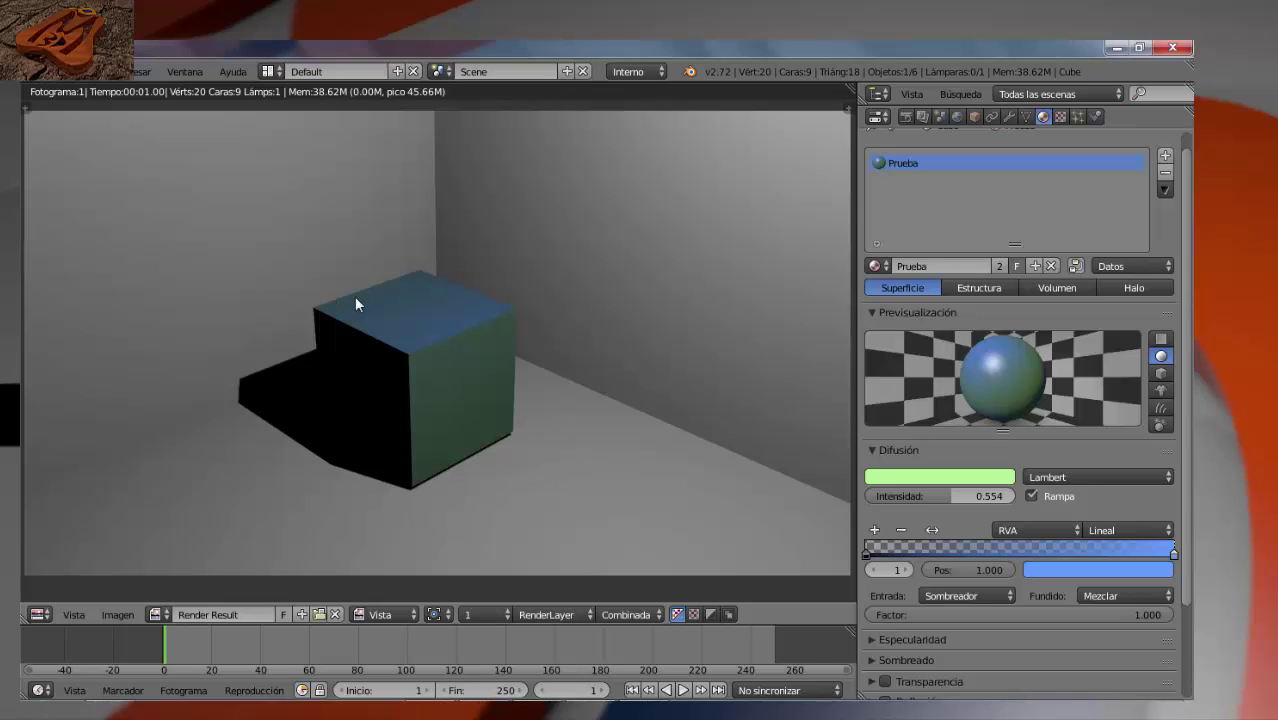
- Change the color of the ramp's black start stop to dark red and render the scene
click(868, 562)
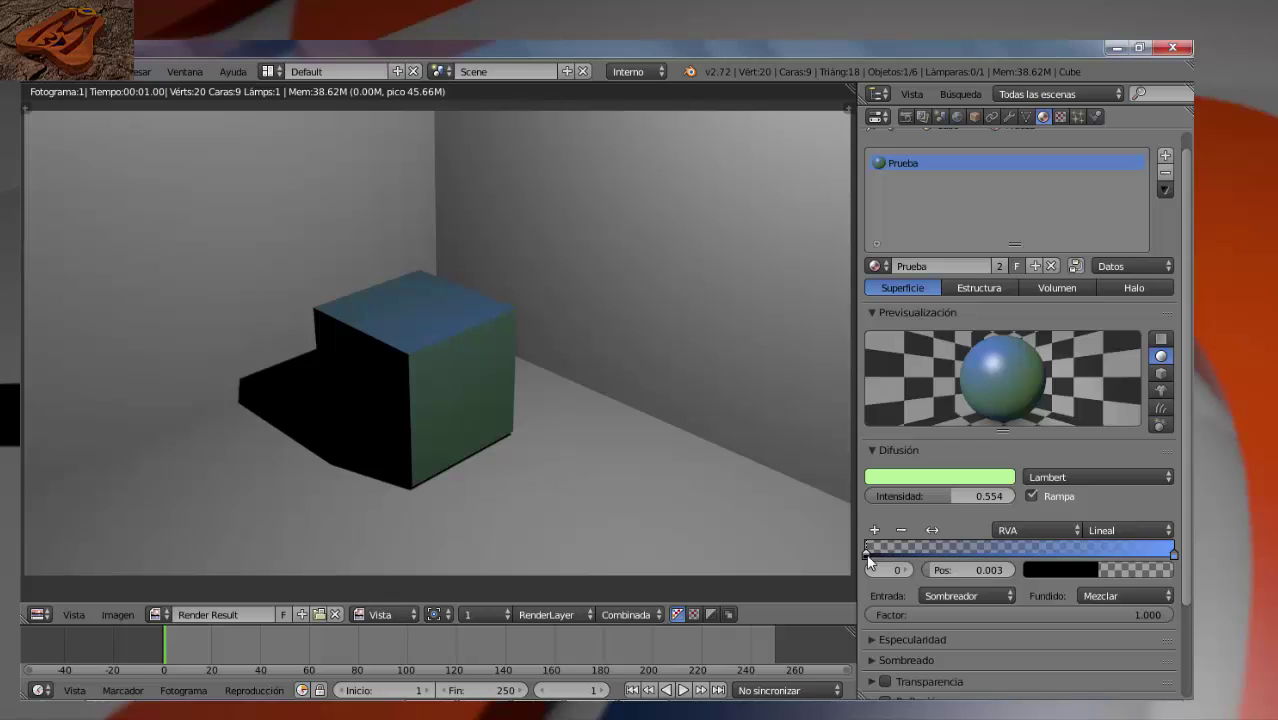
click(1066, 572)
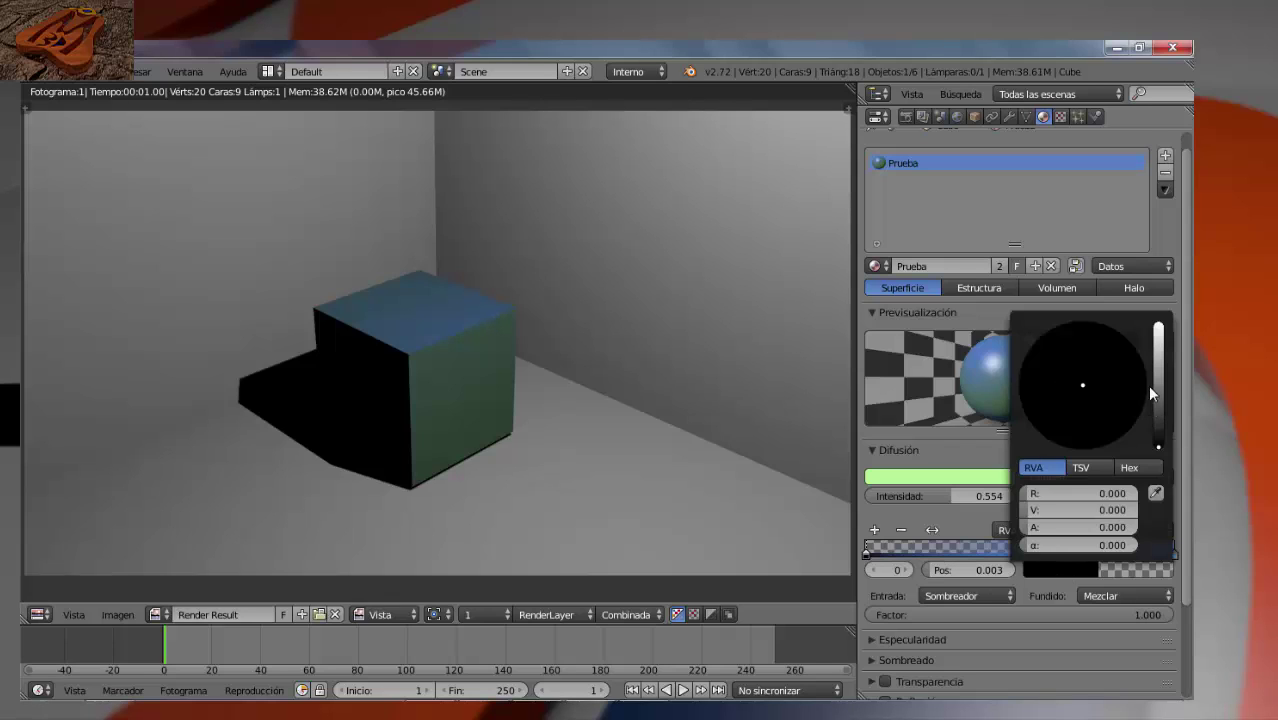
drag(1157, 449, 1160, 389)
click(1079, 435)
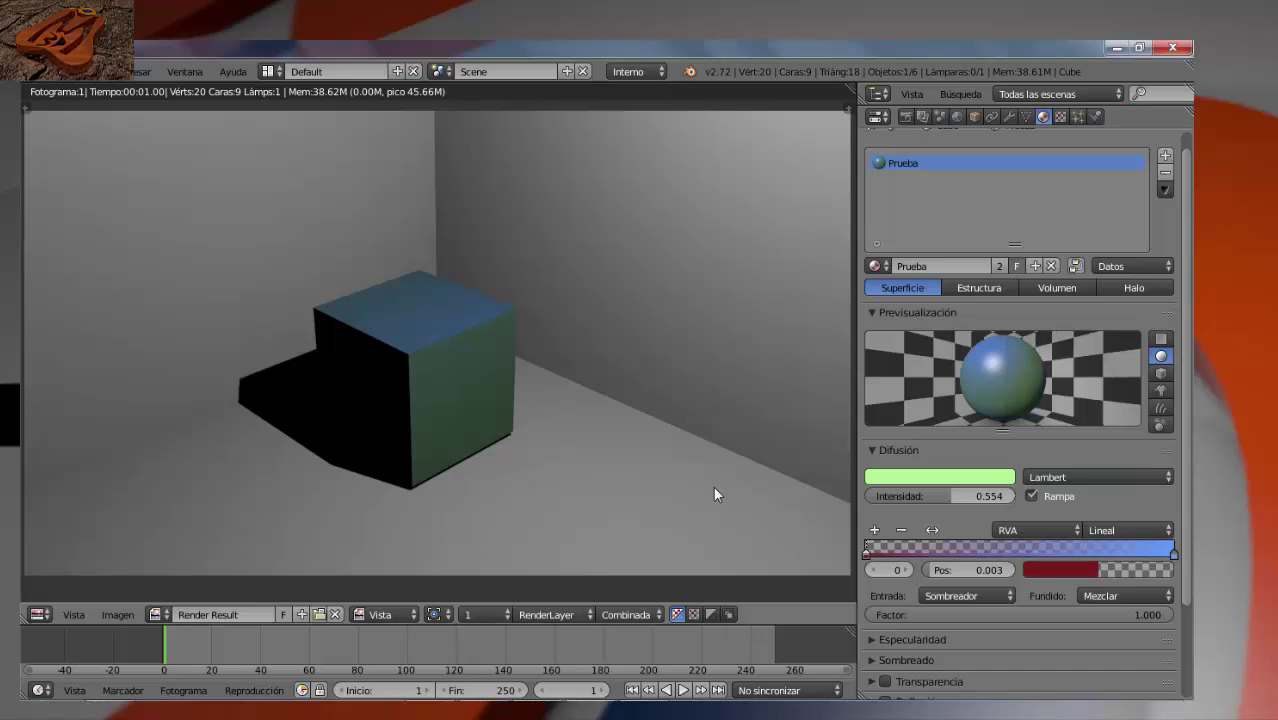
key(F12)
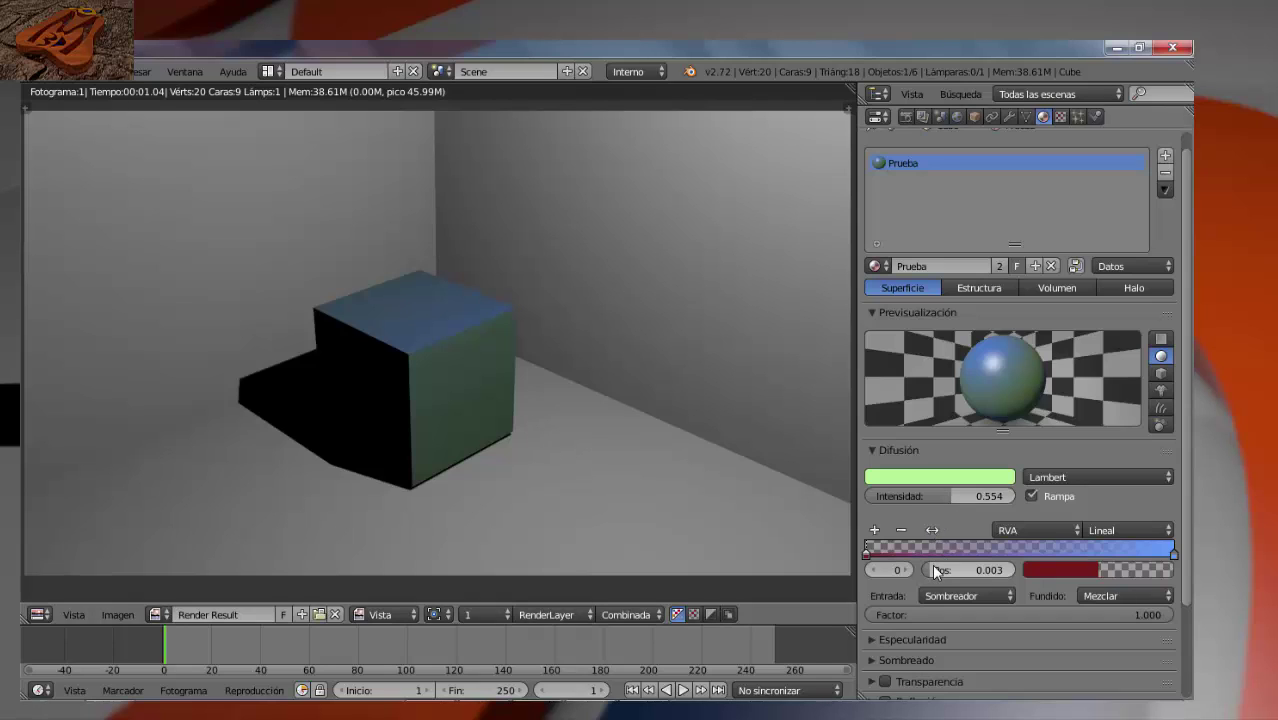
- Move the dark red start stop to 0.500 and back to 0.000, rendering the scene at each position
drag(868, 562, 1020, 566)
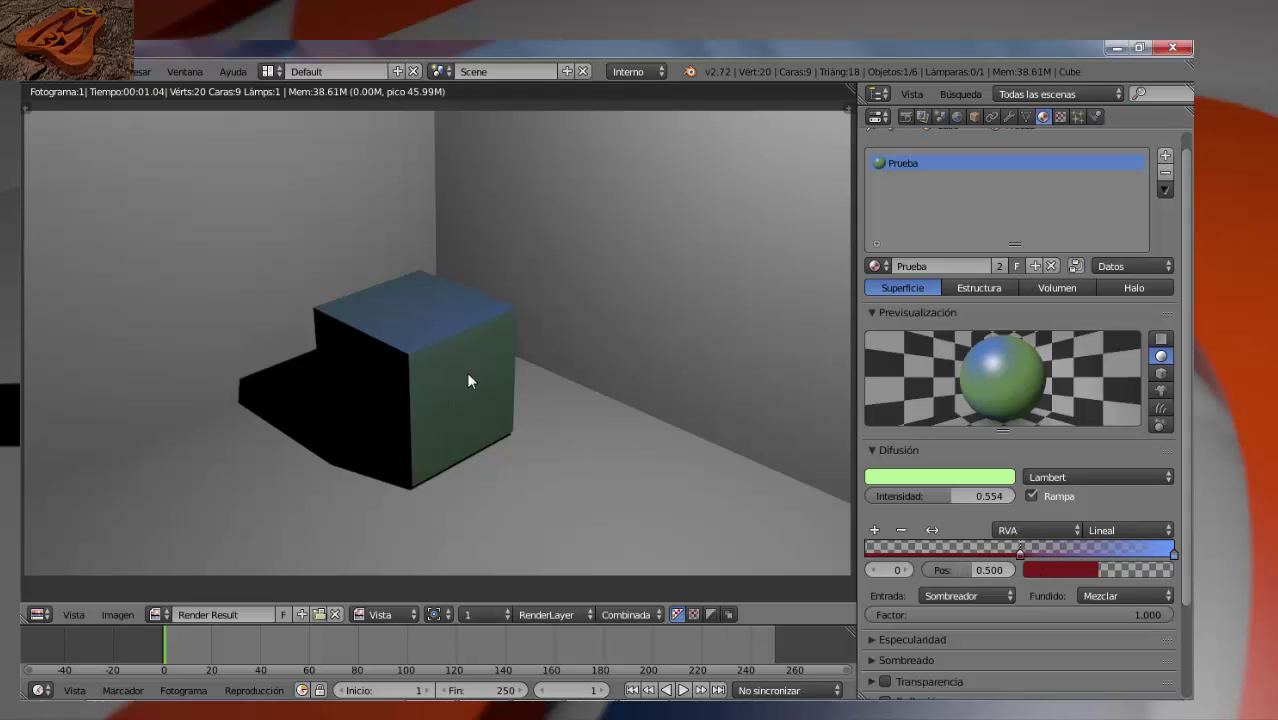
key(F12)
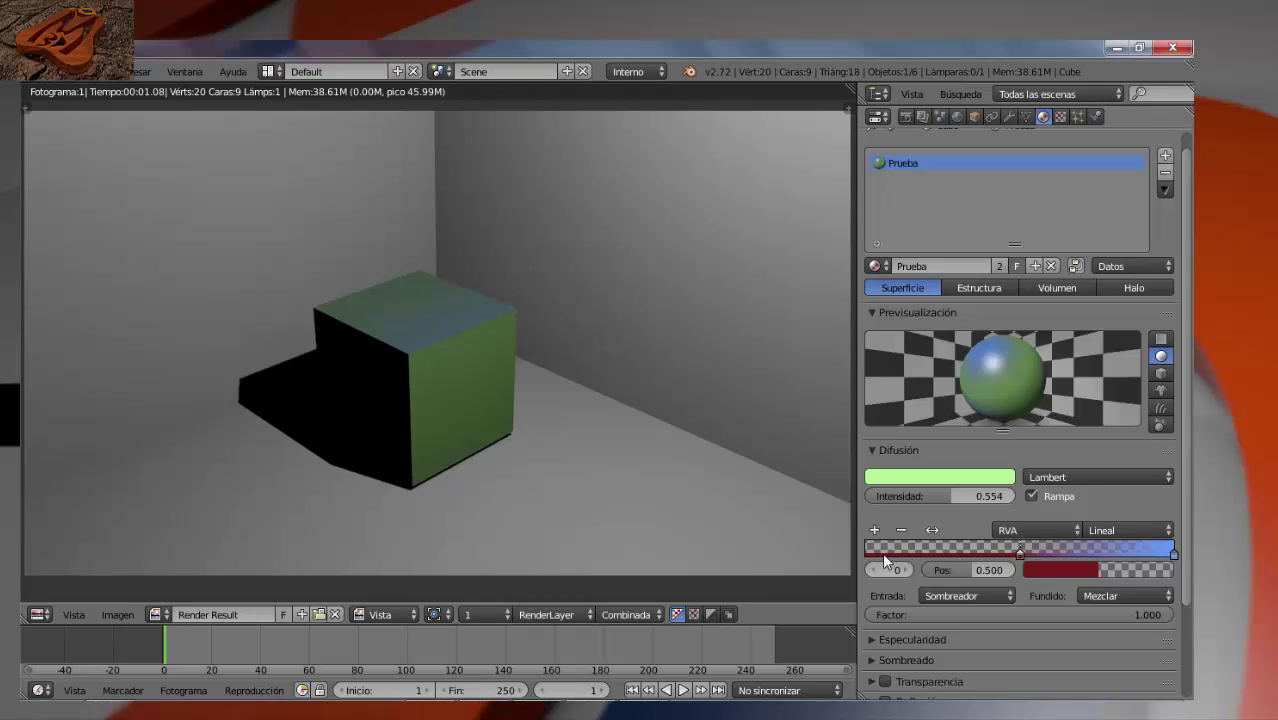
drag(1020, 553, 866, 578)
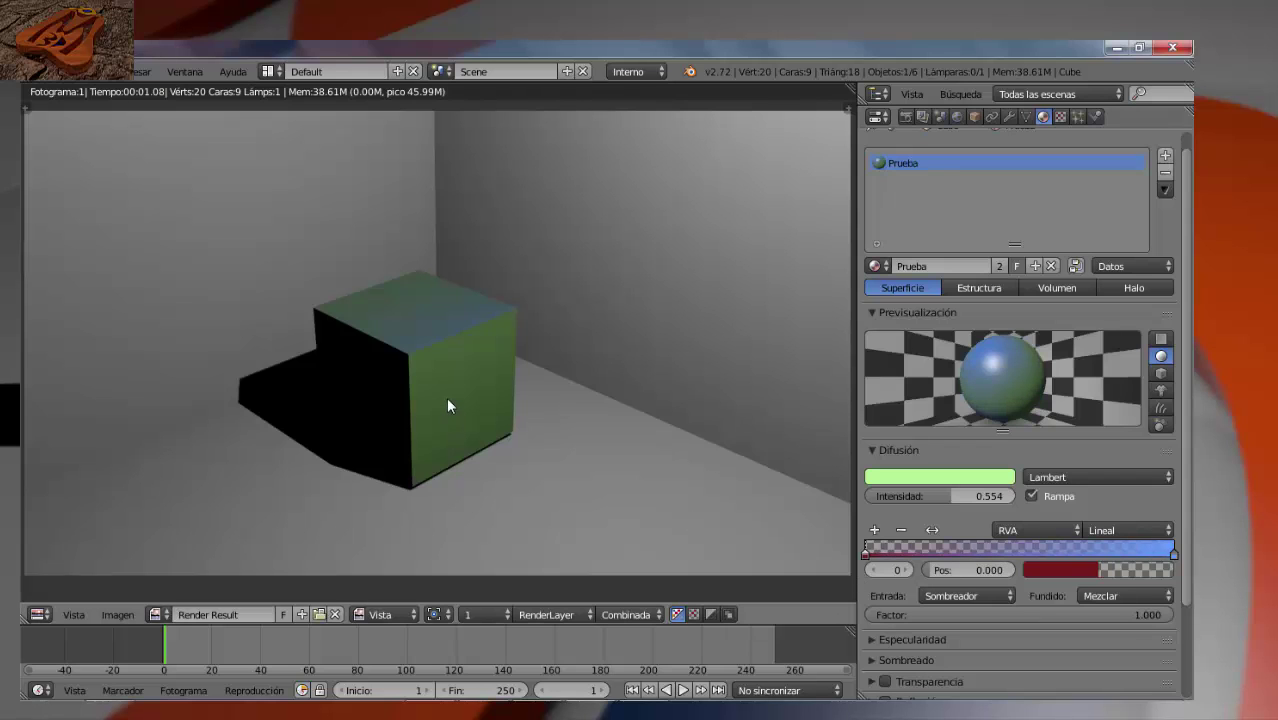
key(F12)
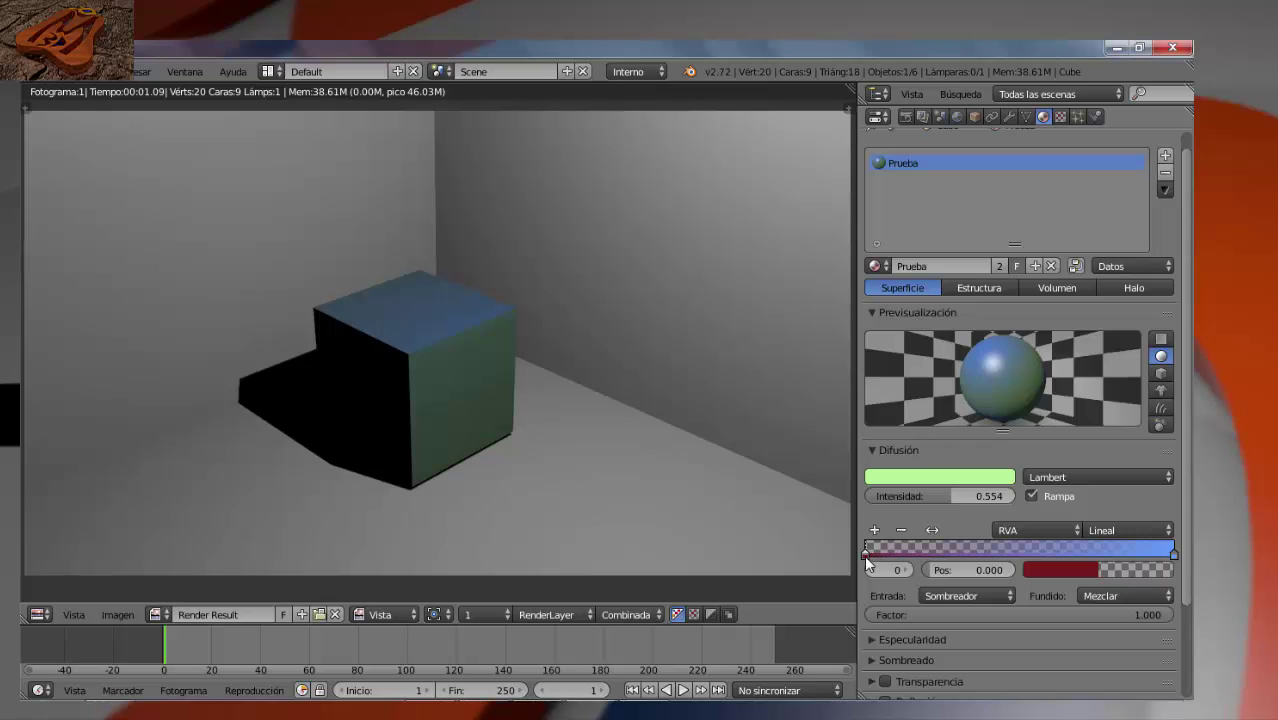
- Move the dark red stop to about 0.330, render the scene, and return to the 3D view
drag(933, 565, 959, 565)
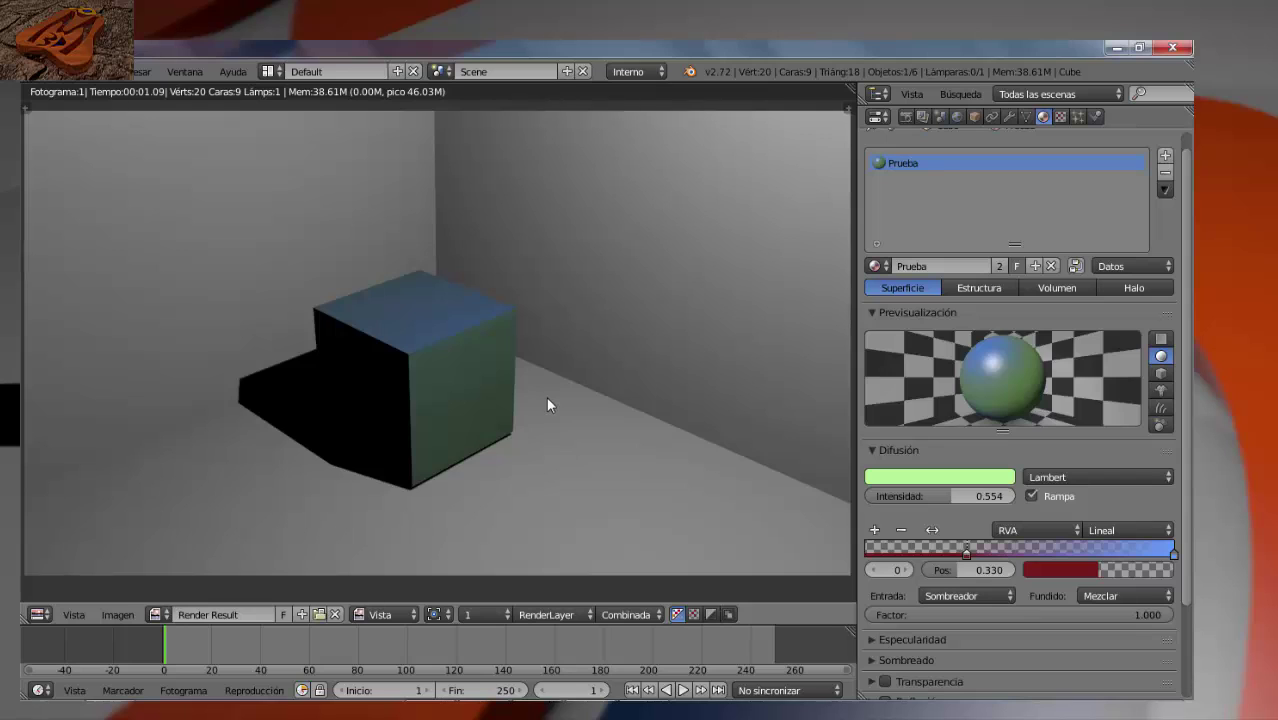
key(F12)
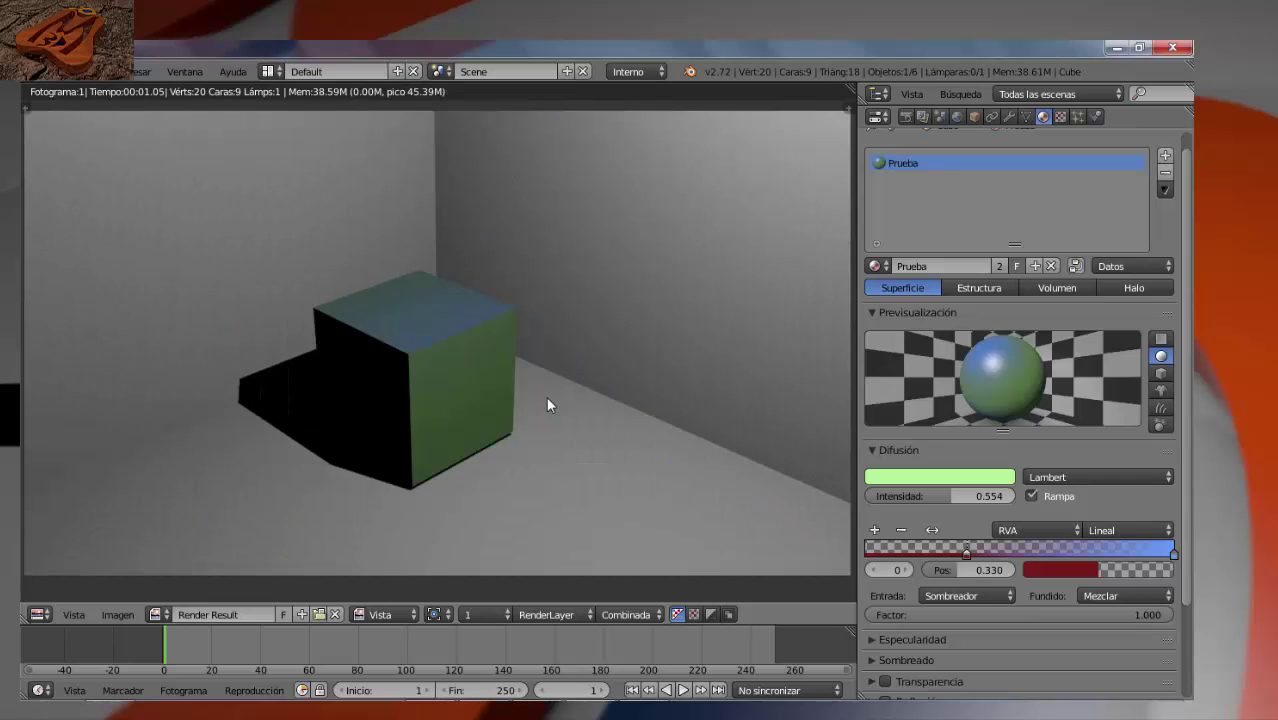
key(Escape)
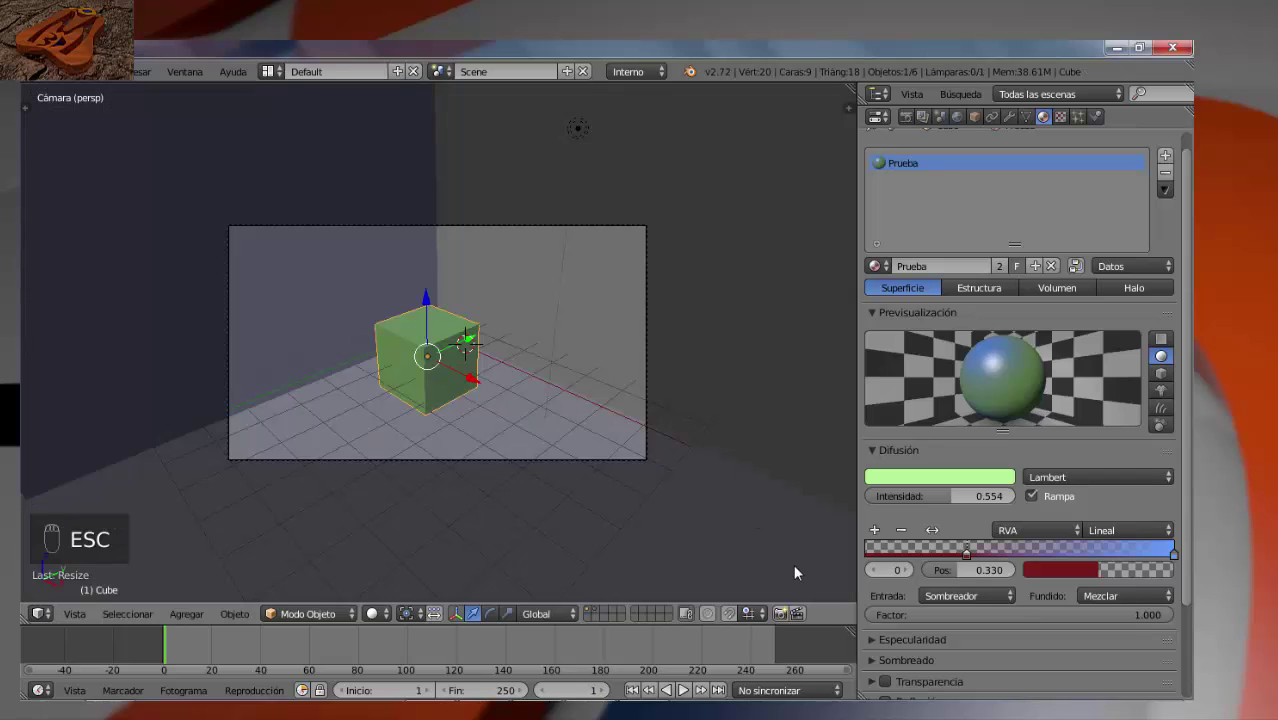
- Set the dark red stop's position to about 0.020 and add a new color stop in the middle of the ramp
click(906, 570)
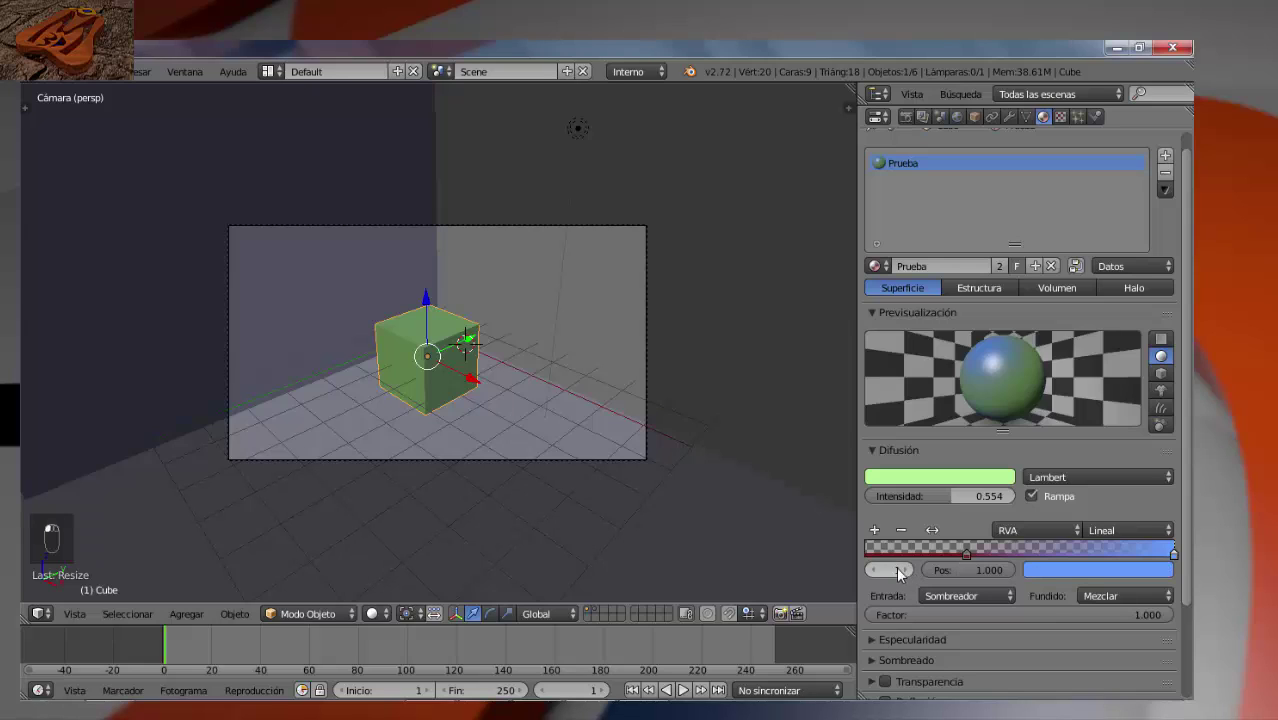
click(874, 570)
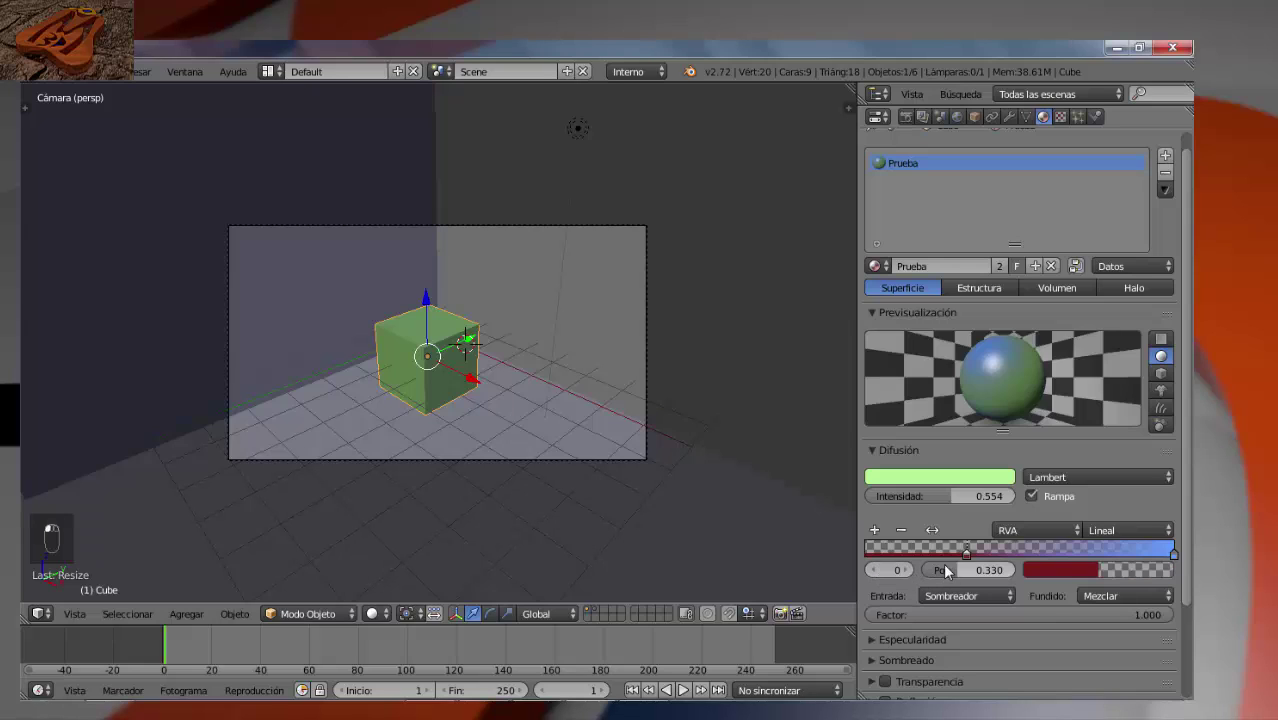
mouse_move(945, 573)
mouse_down()
mouse_move(885, 572)
mouse_move(843, 533)
mouse_up()
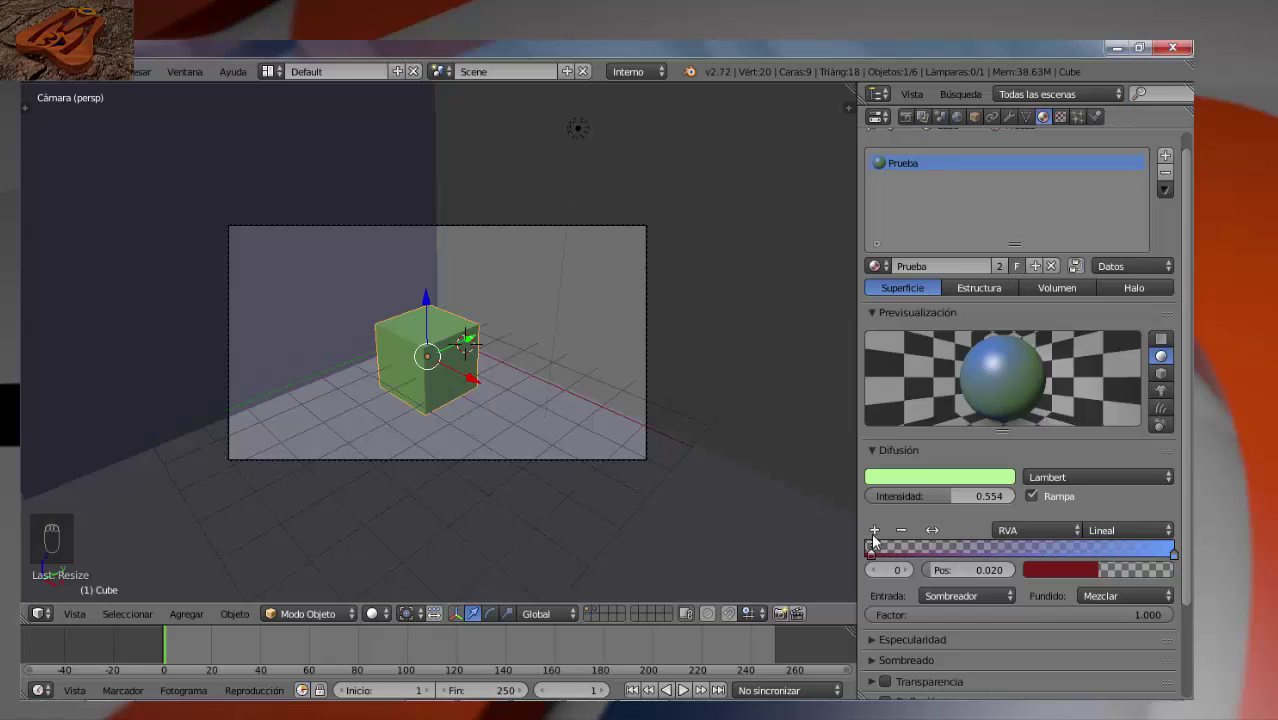
click(875, 531)
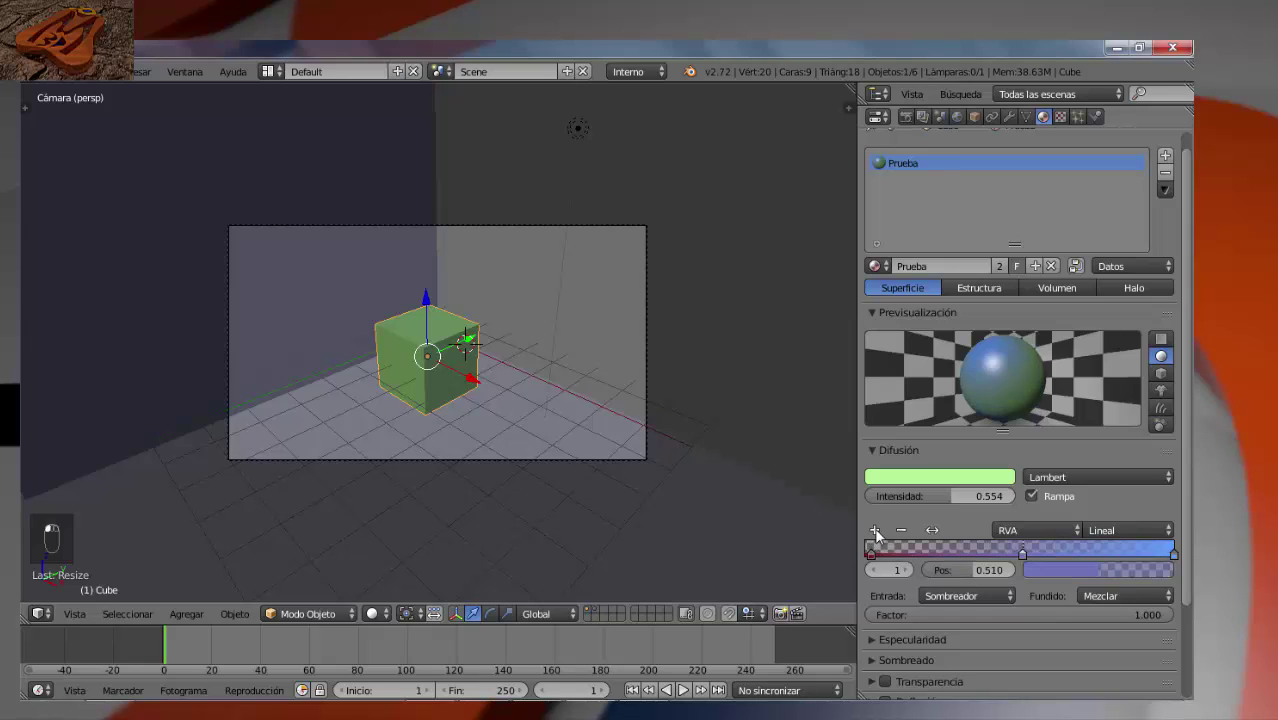
- Change the middle ramp stop's color to green, move it to position 0.390, and render the scene
click(1035, 568)
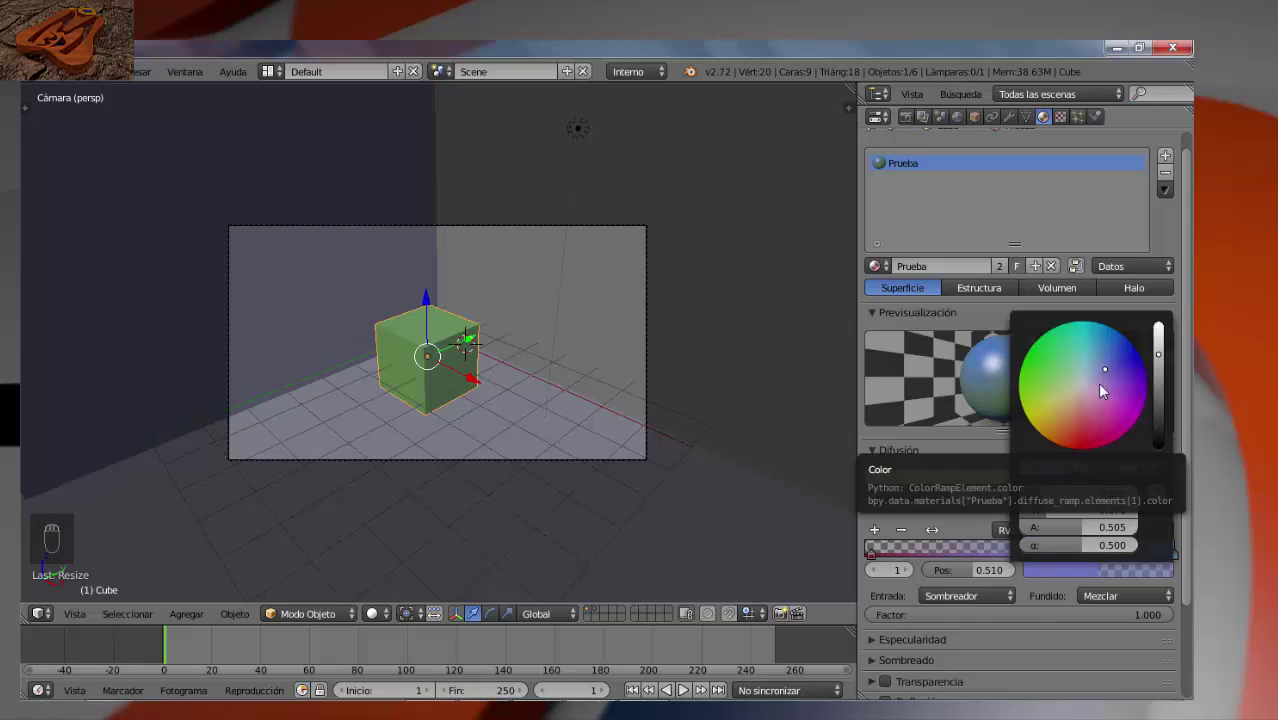
click(1037, 365)
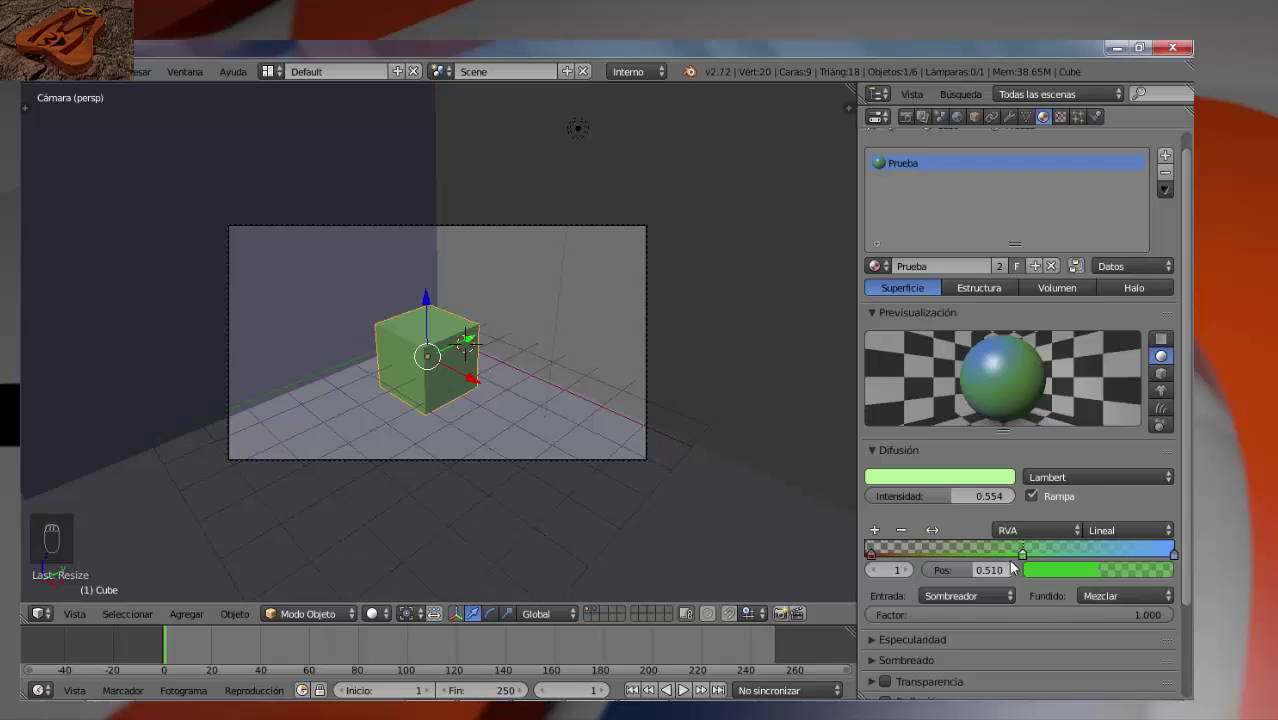
mouse_move(966, 569)
mouse_down()
mouse_move(935, 578)
mouse_move(967, 570)
mouse_up()
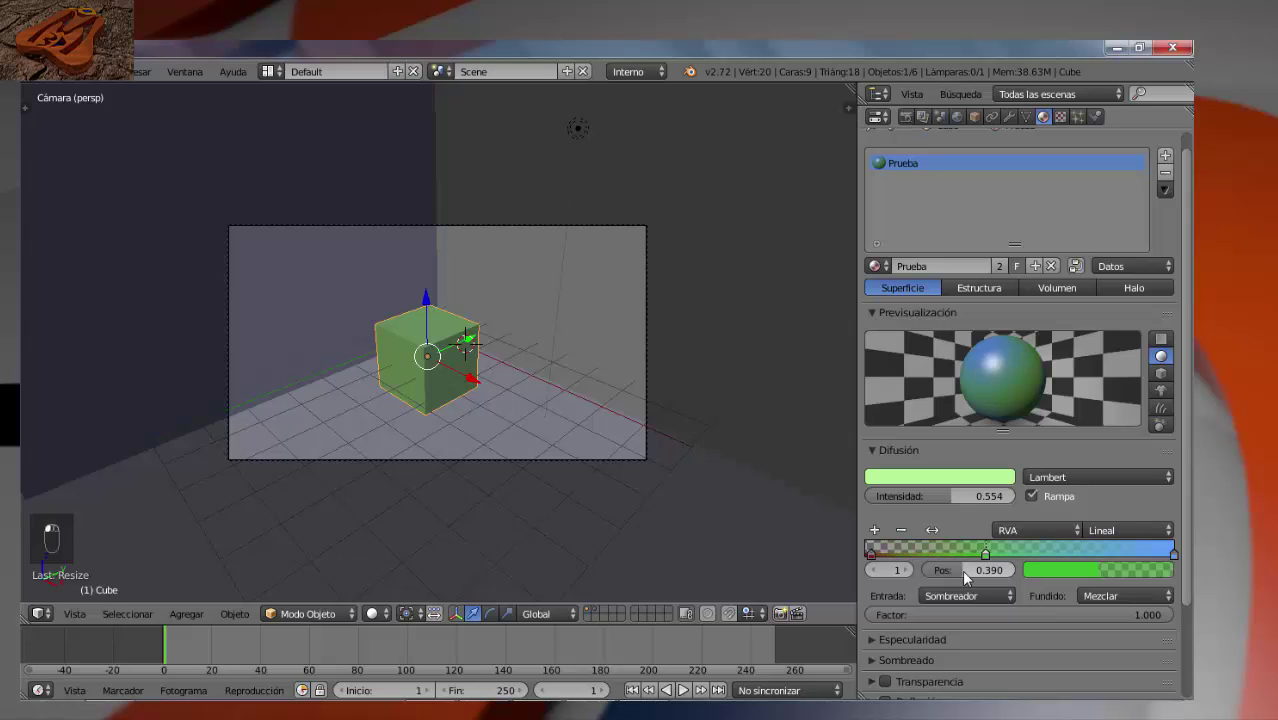
key(F12)
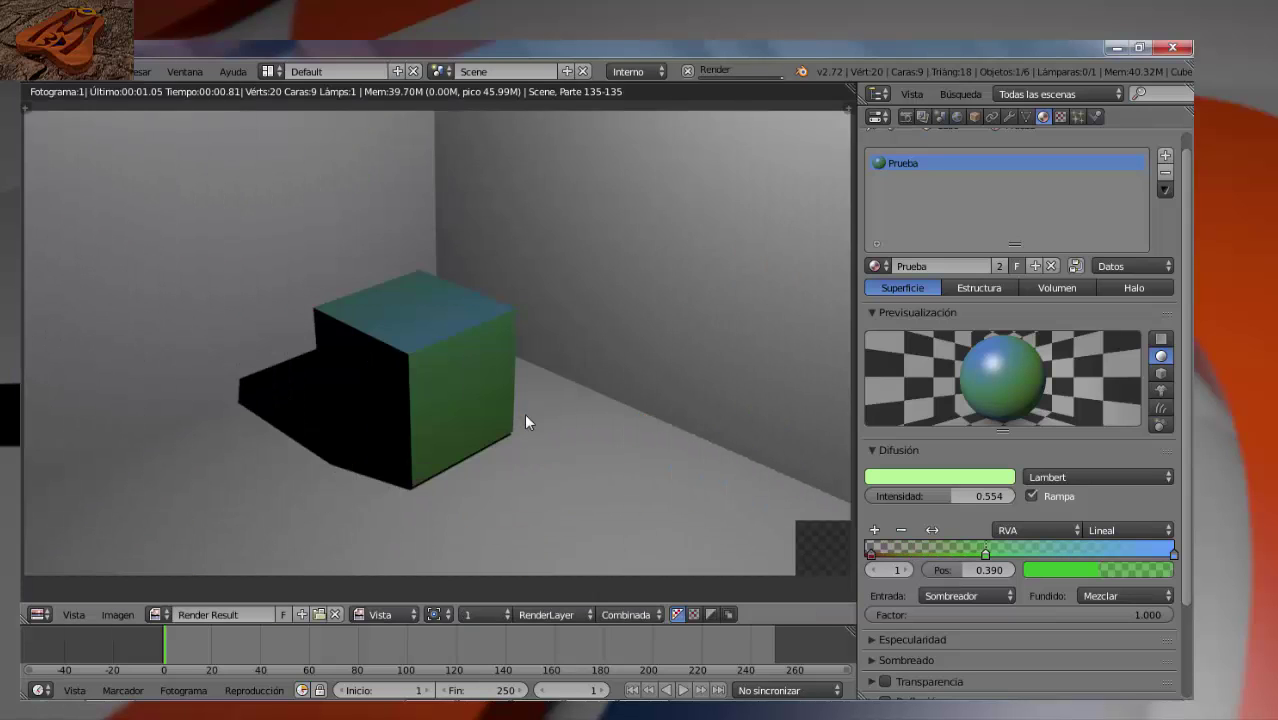
key(Escape)
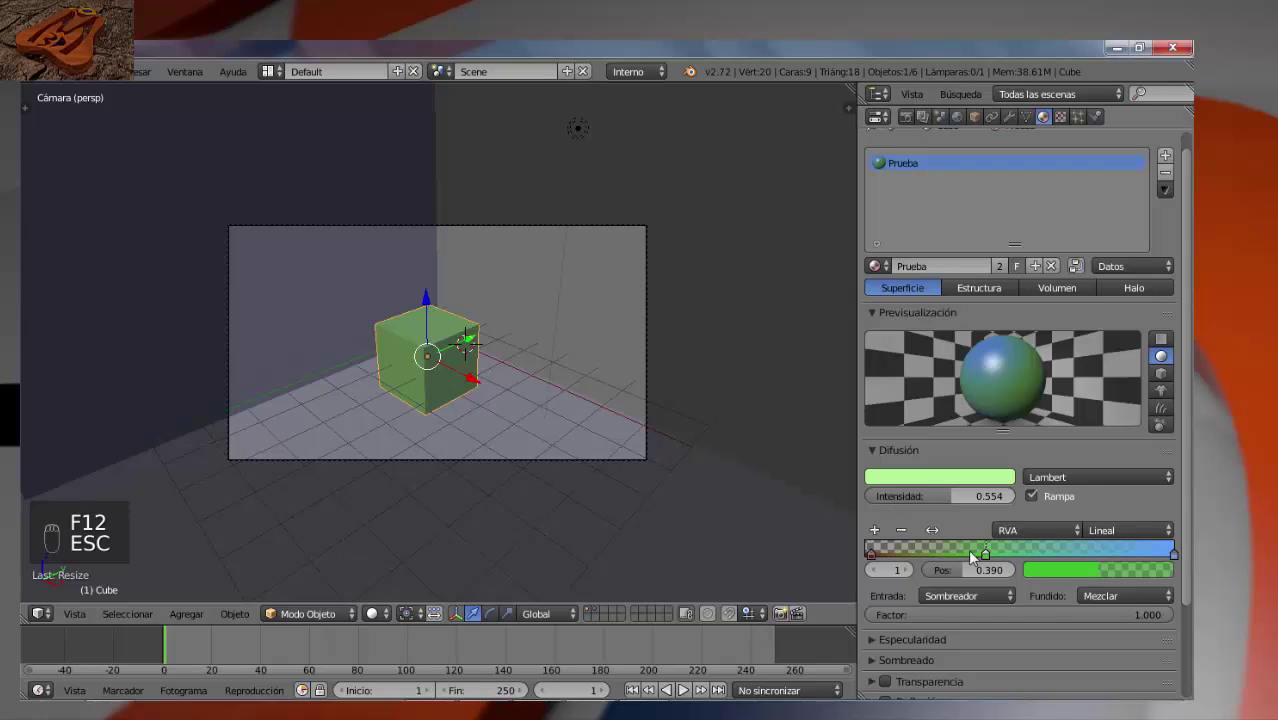
- Move the green stop to about 0.620 and the dark red stop to 0.290, and render the scene
drag(962, 569, 988, 573)
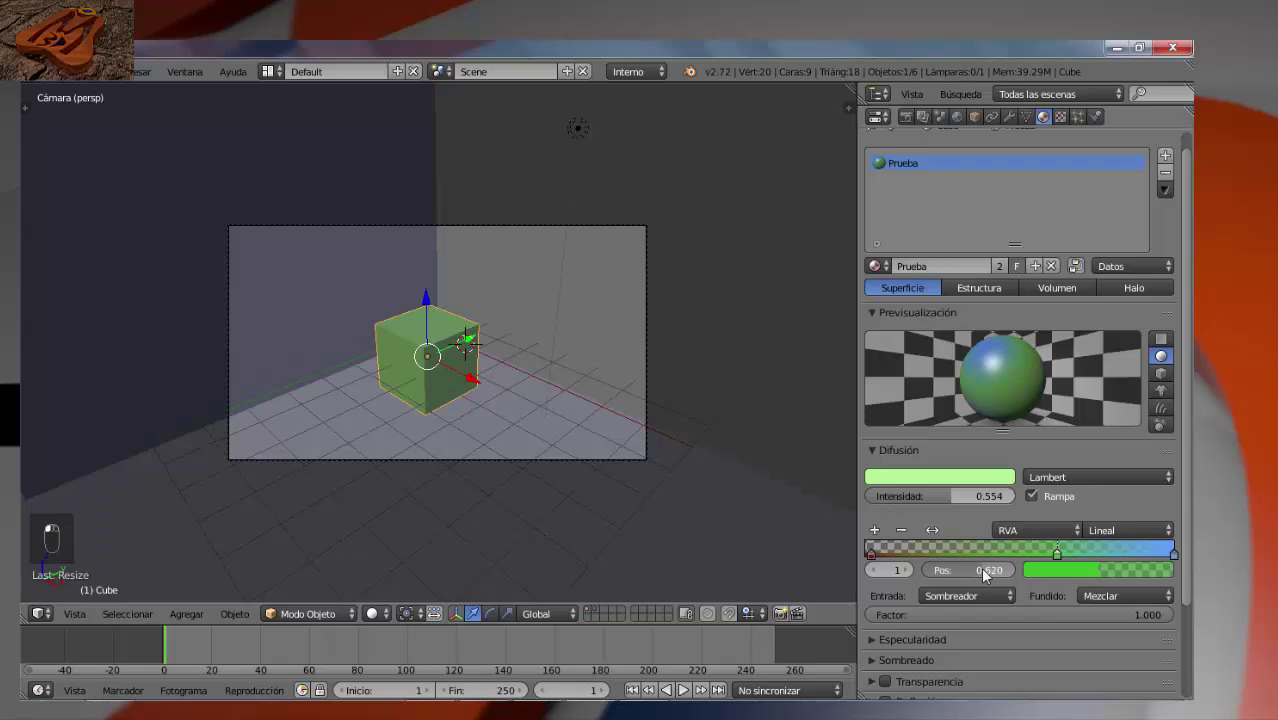
click(874, 570)
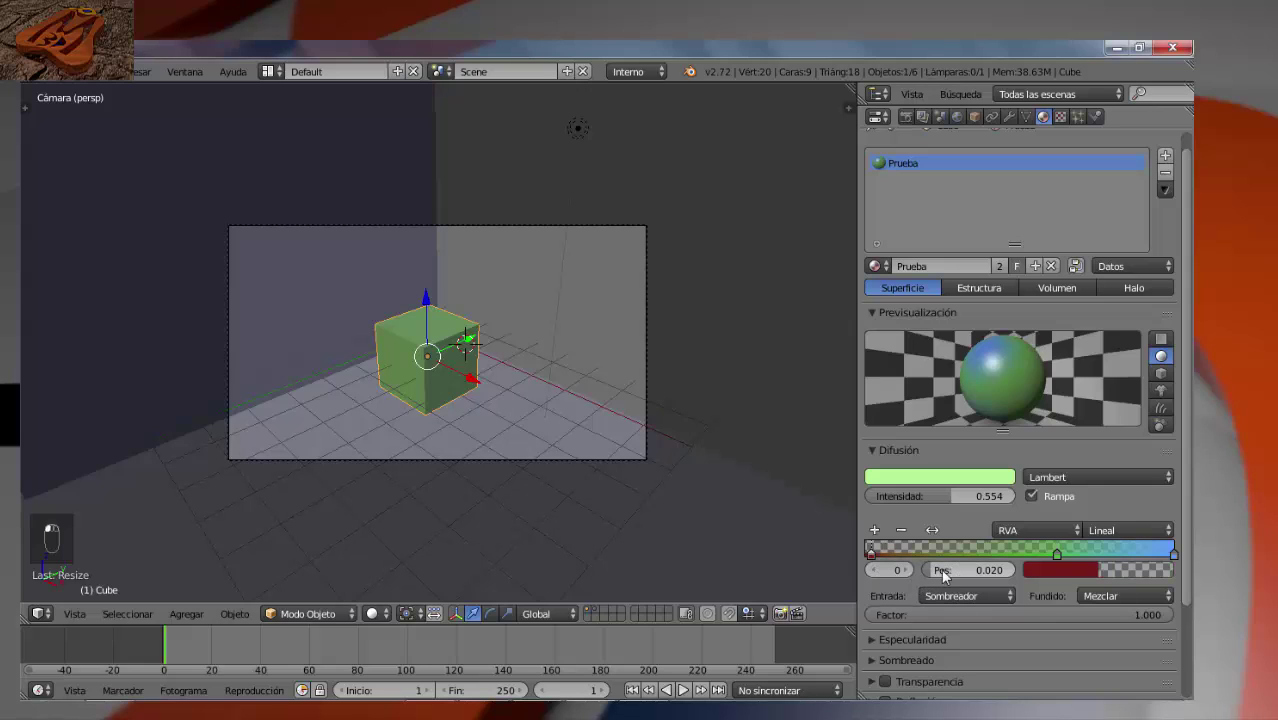
drag(932, 570, 958, 567)
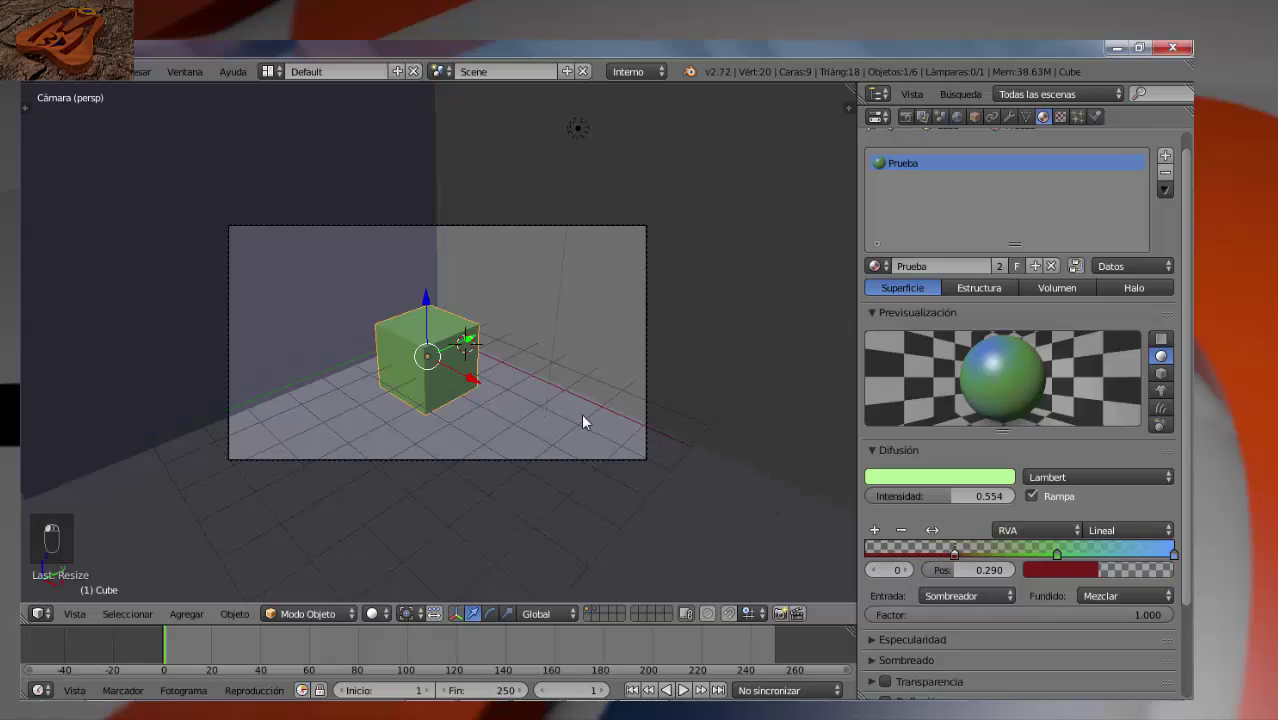
key(F12)
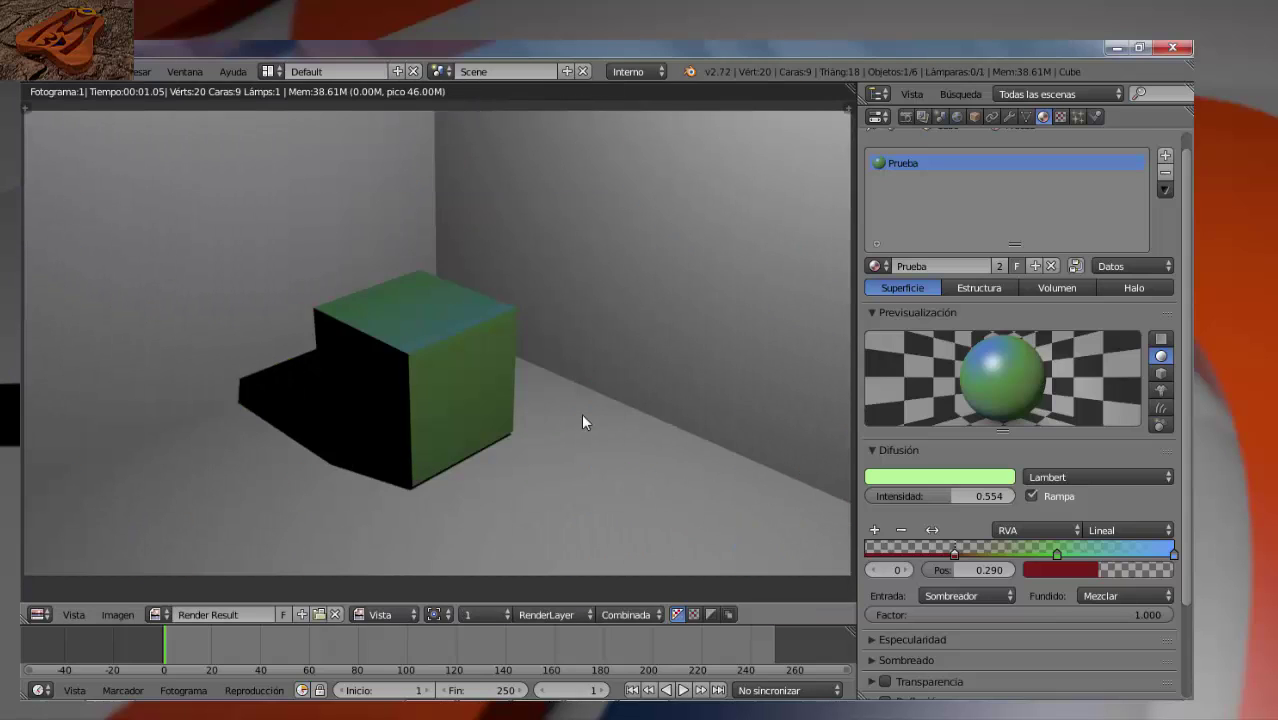
key(Escape)
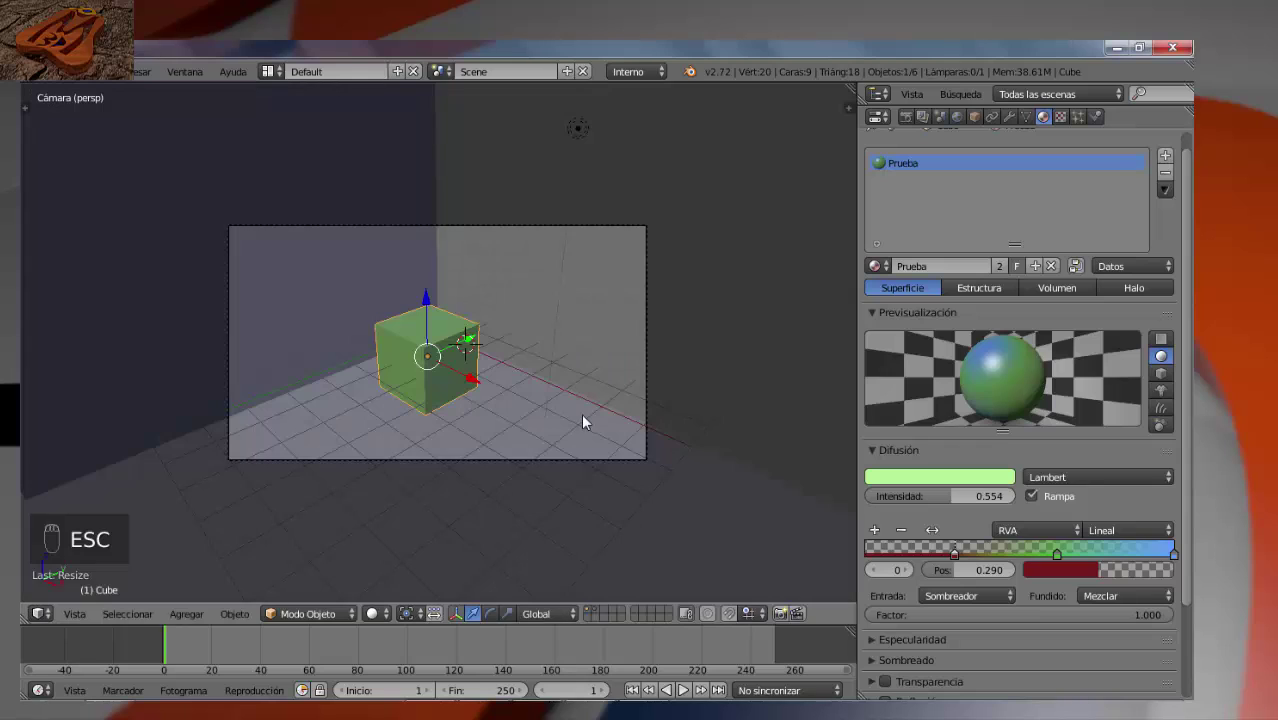
- Look through the ramp's color mode options while keeping RVA selected
click(1032, 530)
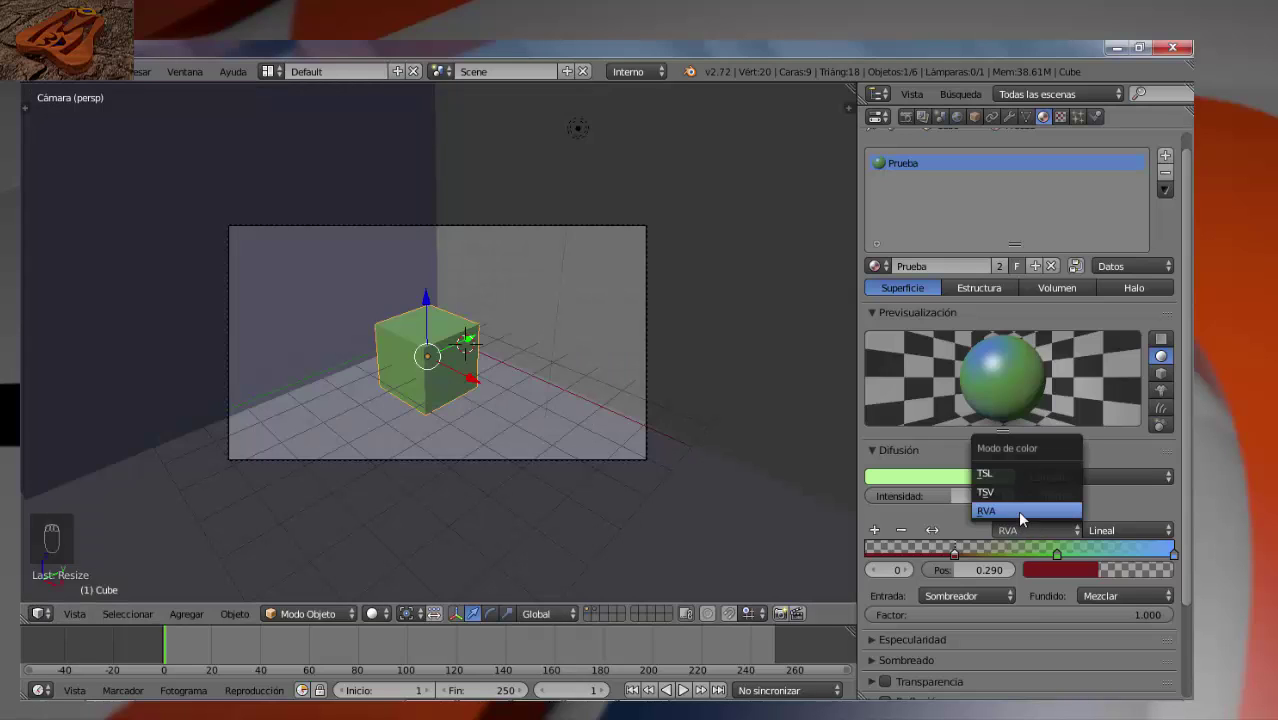
click(1017, 510)
click(1018, 528)
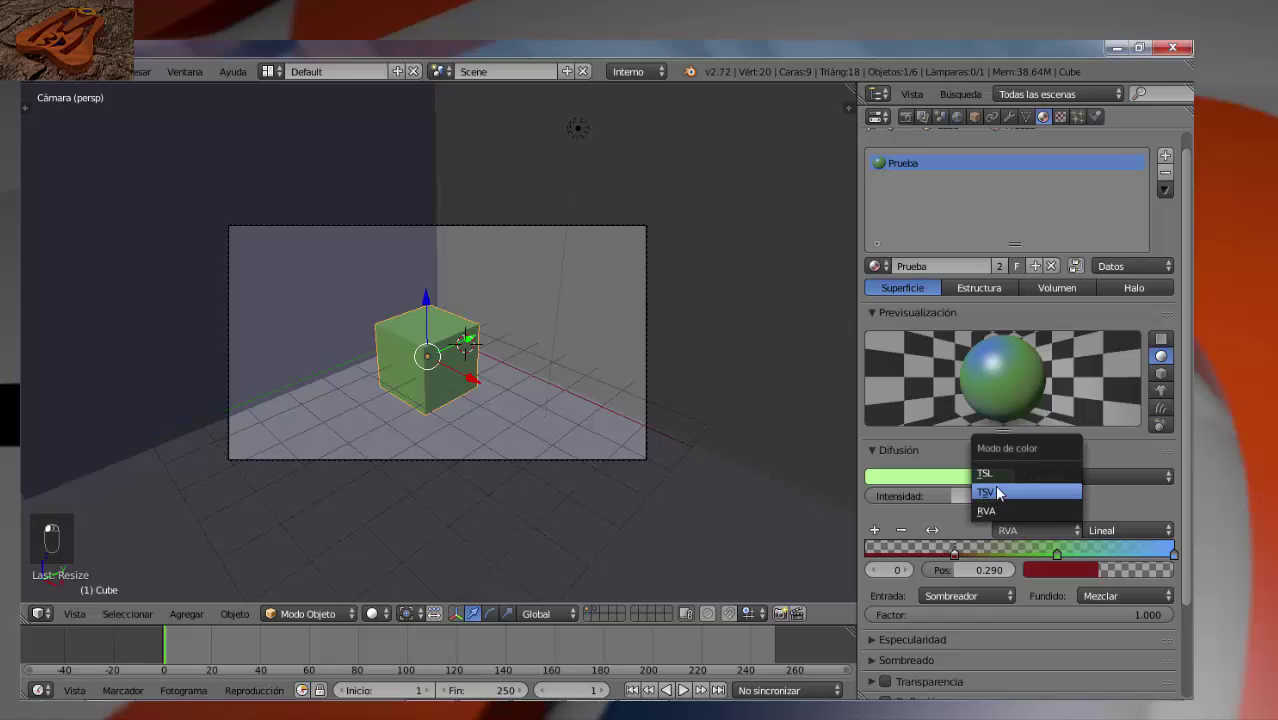
click(1030, 538)
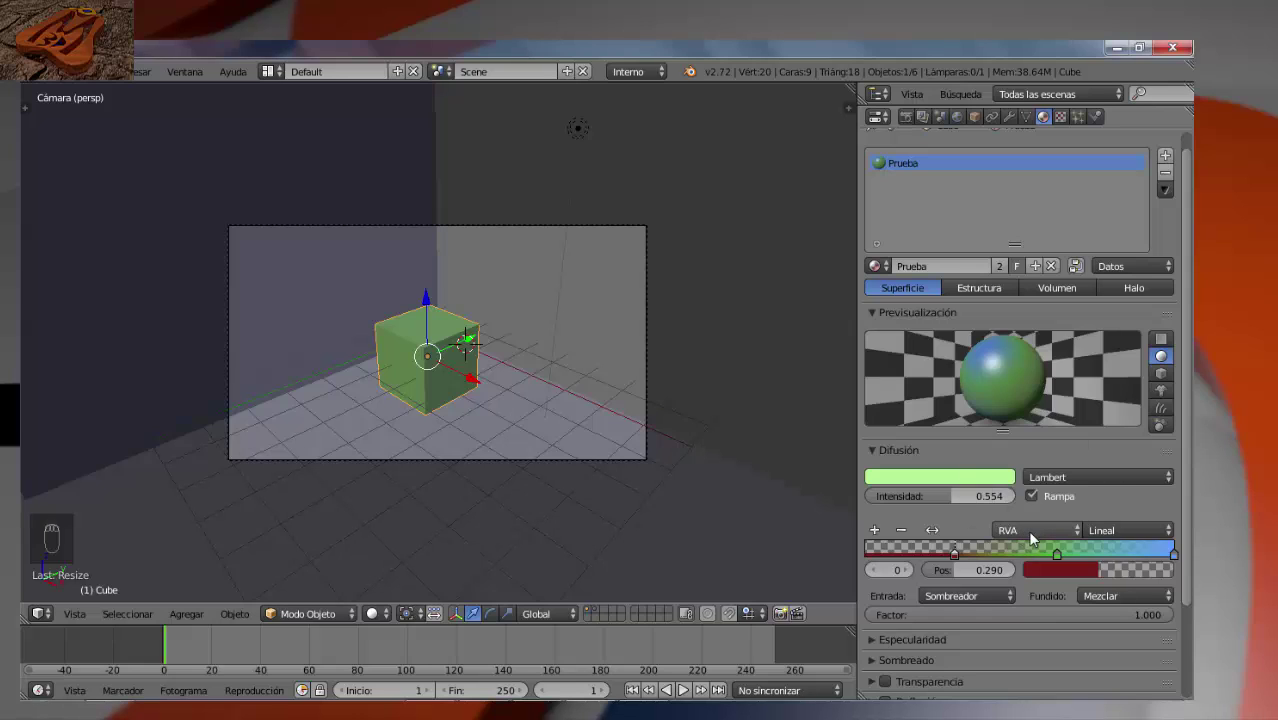
- Try the Relajada, Cardinal and B-spline interpolations on the diffuse ramp
click(1112, 536)
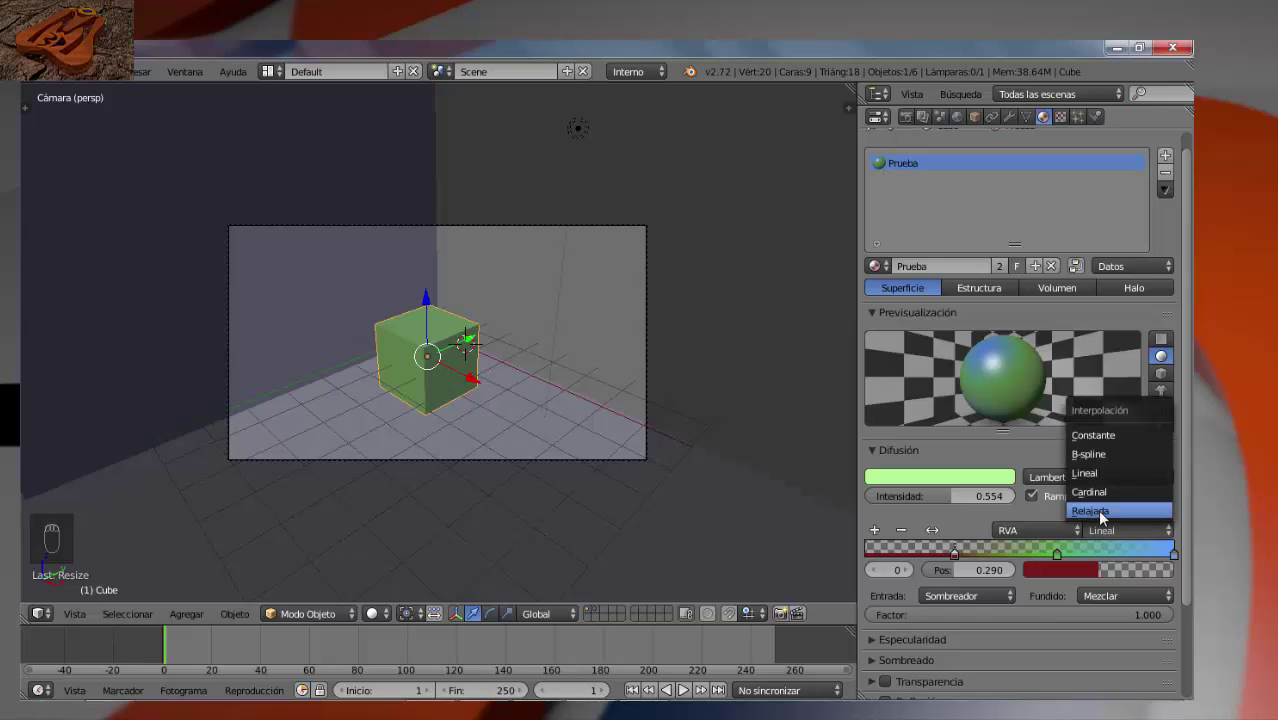
click(1097, 509)
click(1102, 529)
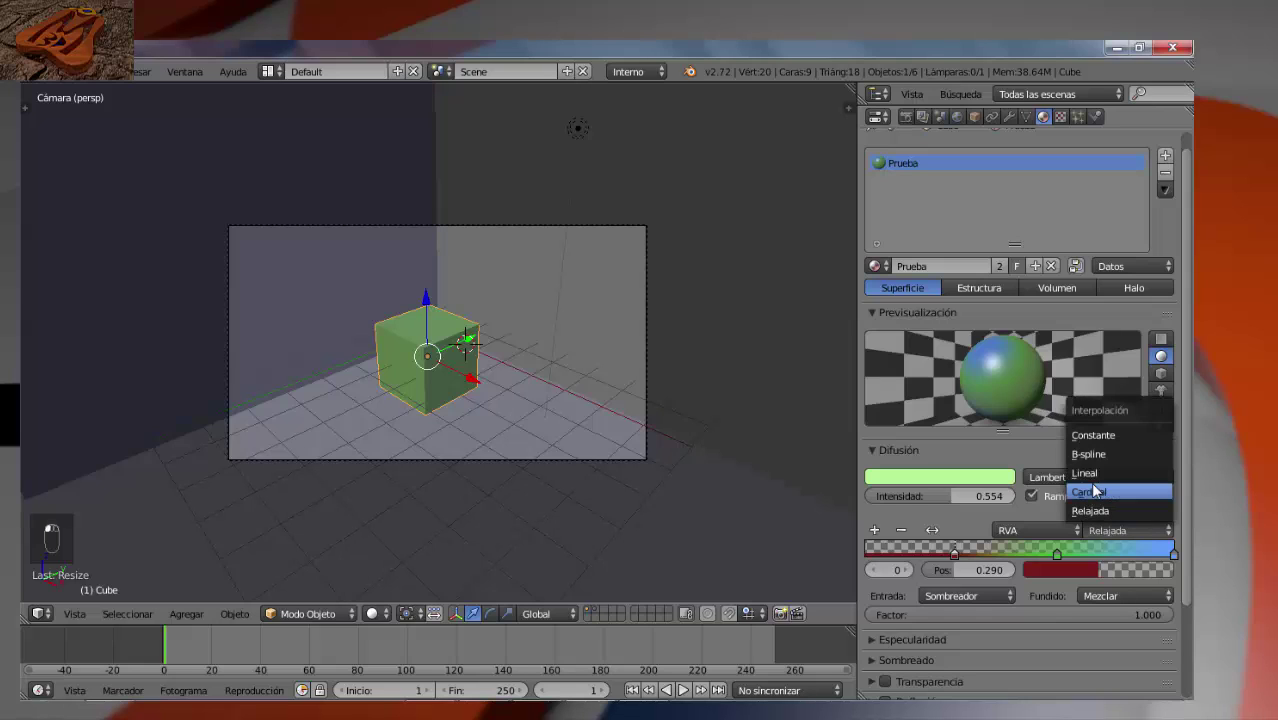
click(1098, 492)
click(1116, 531)
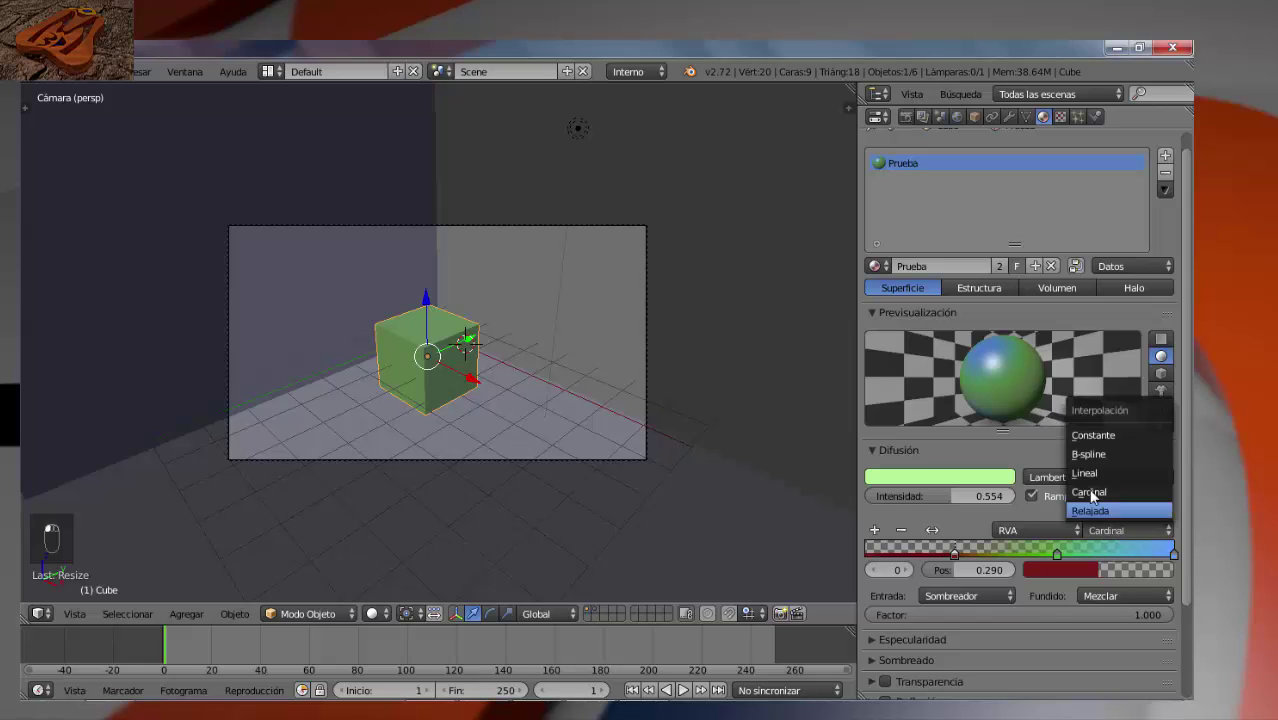
click(1101, 462)
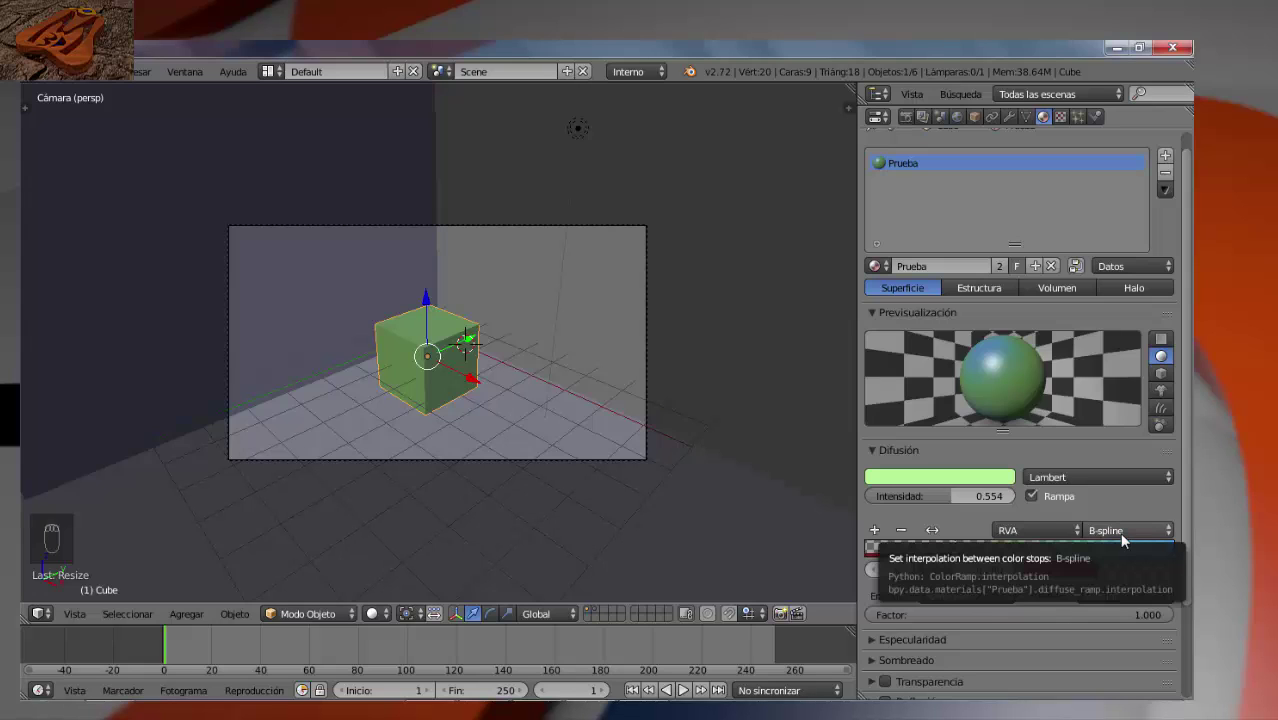
- Render the scene with the ramp's interpolation set to Constante, and return the interpolation to Lineal
click(1120, 532)
click(1092, 436)
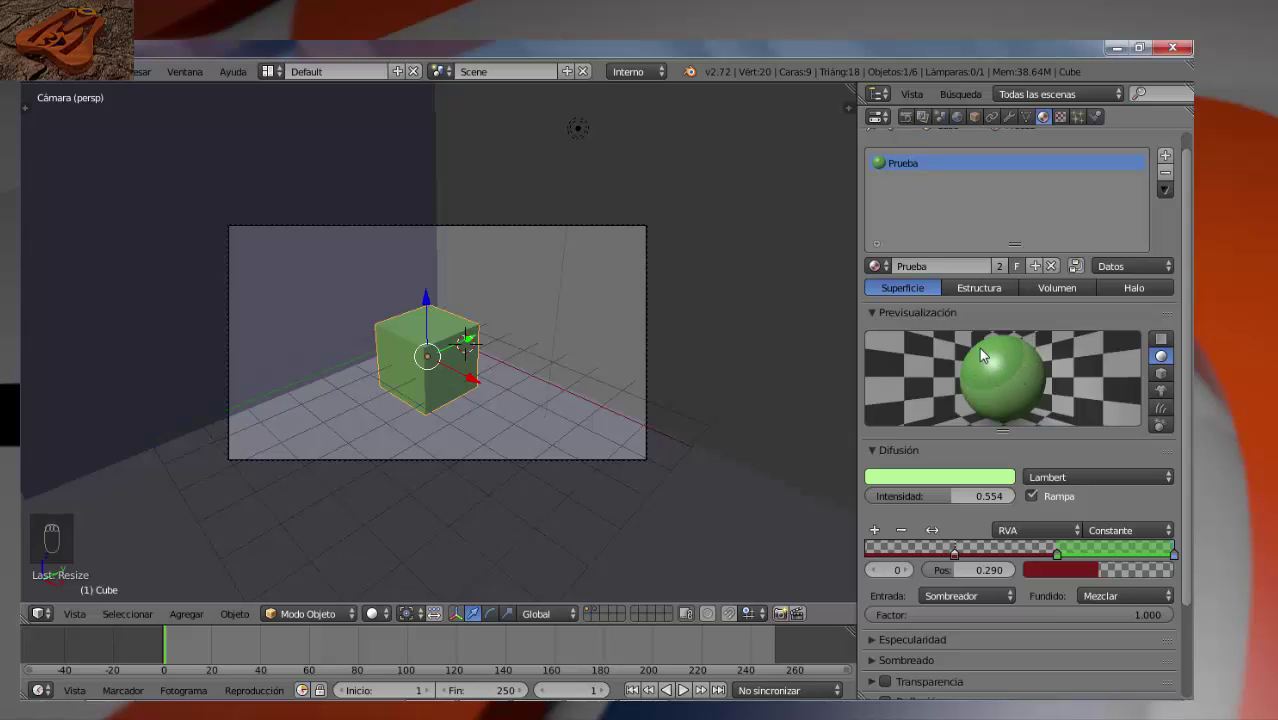
key(F12)
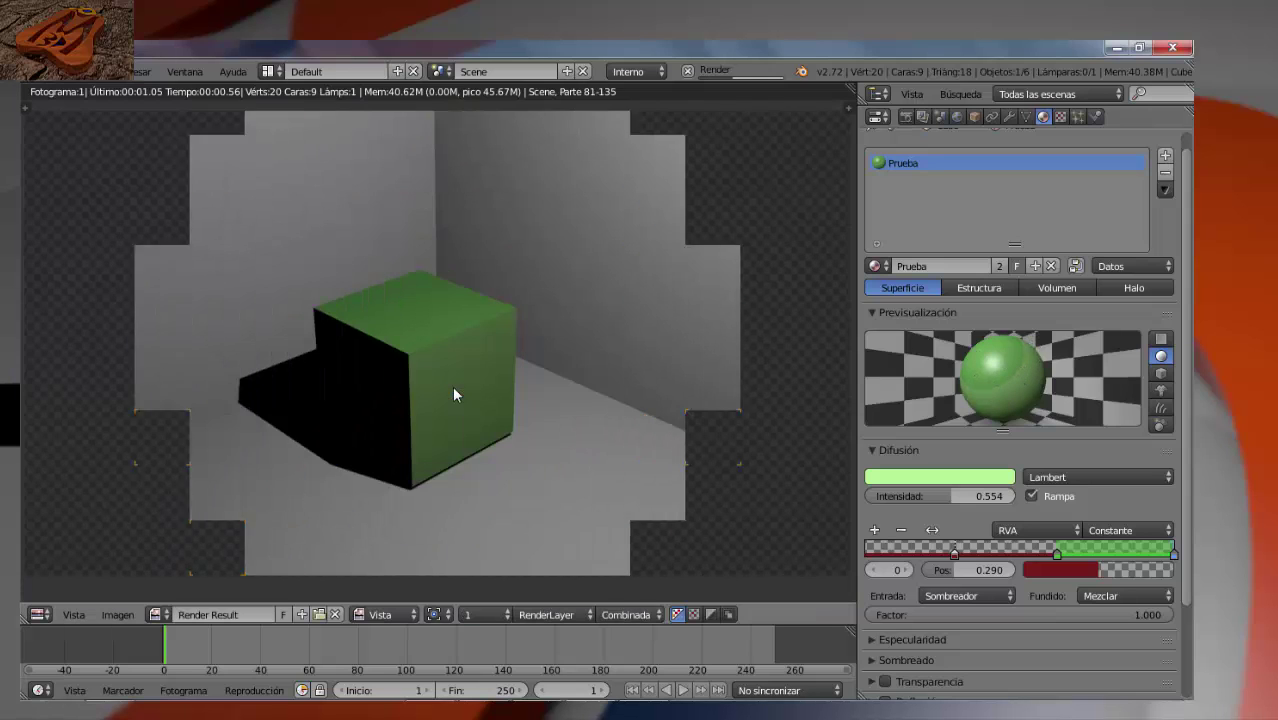
click(1100, 530)
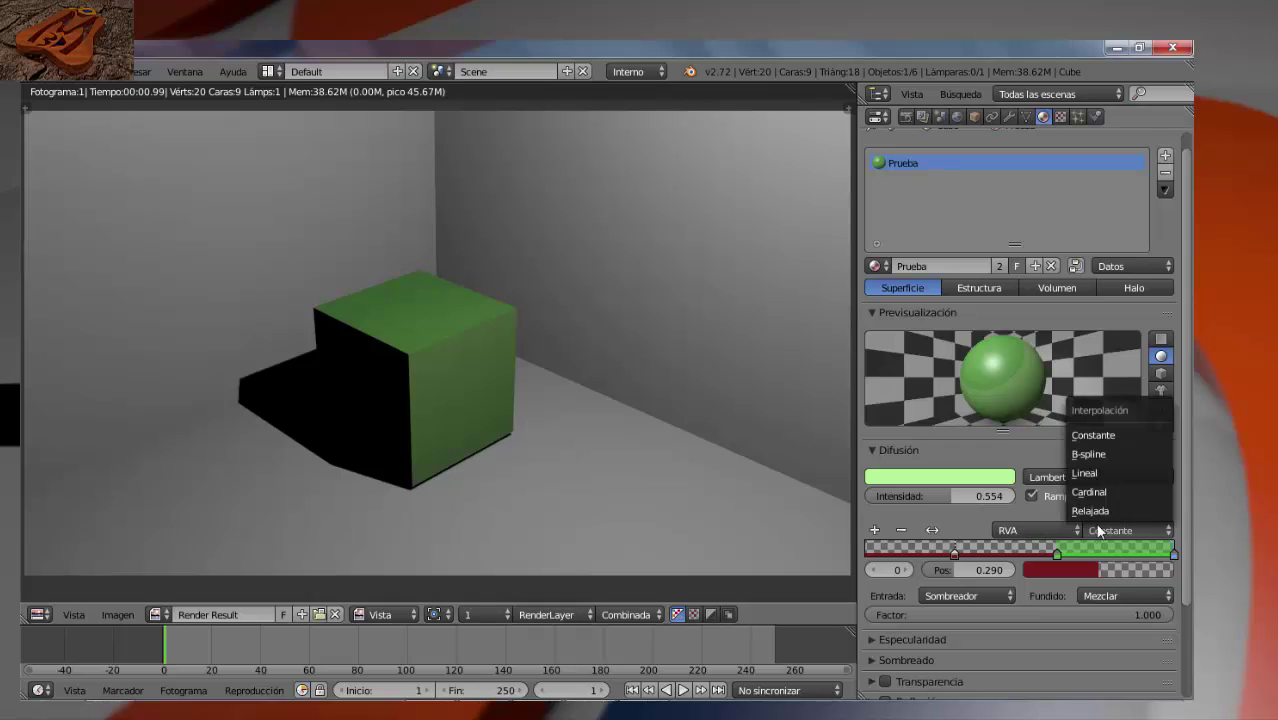
click(1088, 473)
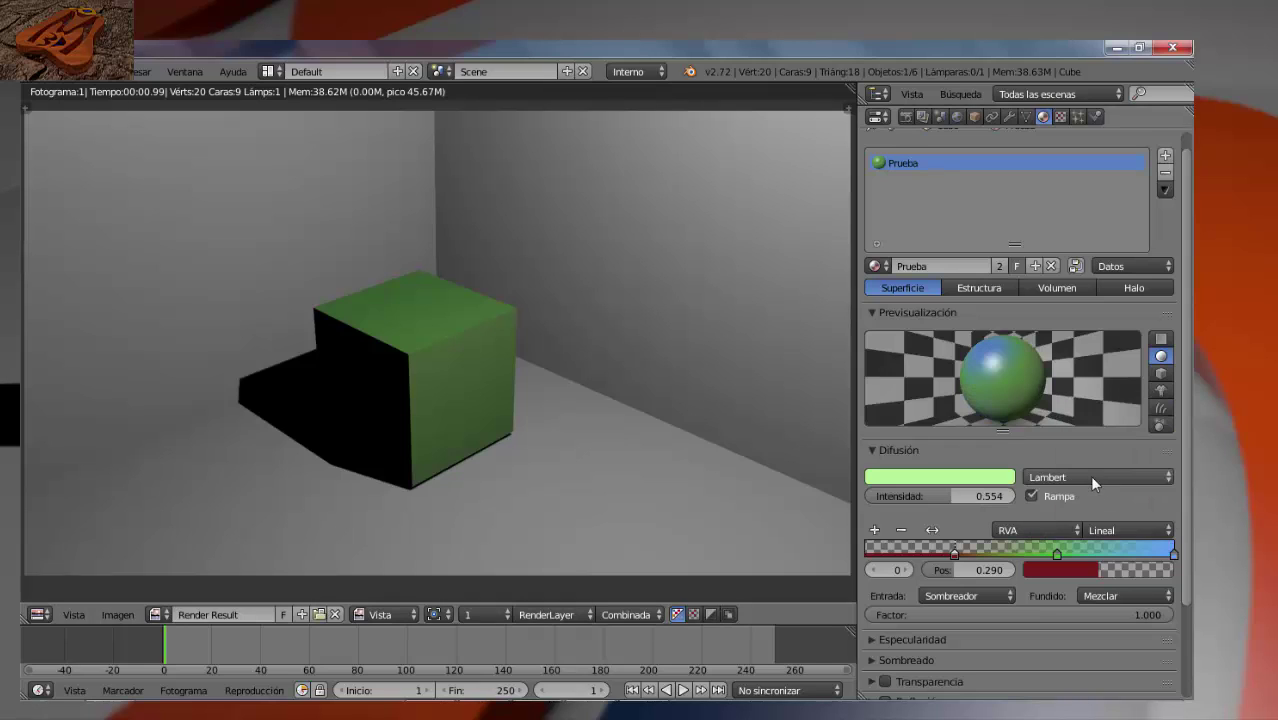
- Set the ramp's color mode to TSV, render the scene, and return to the 3D view
click(1052, 527)
click(1028, 491)
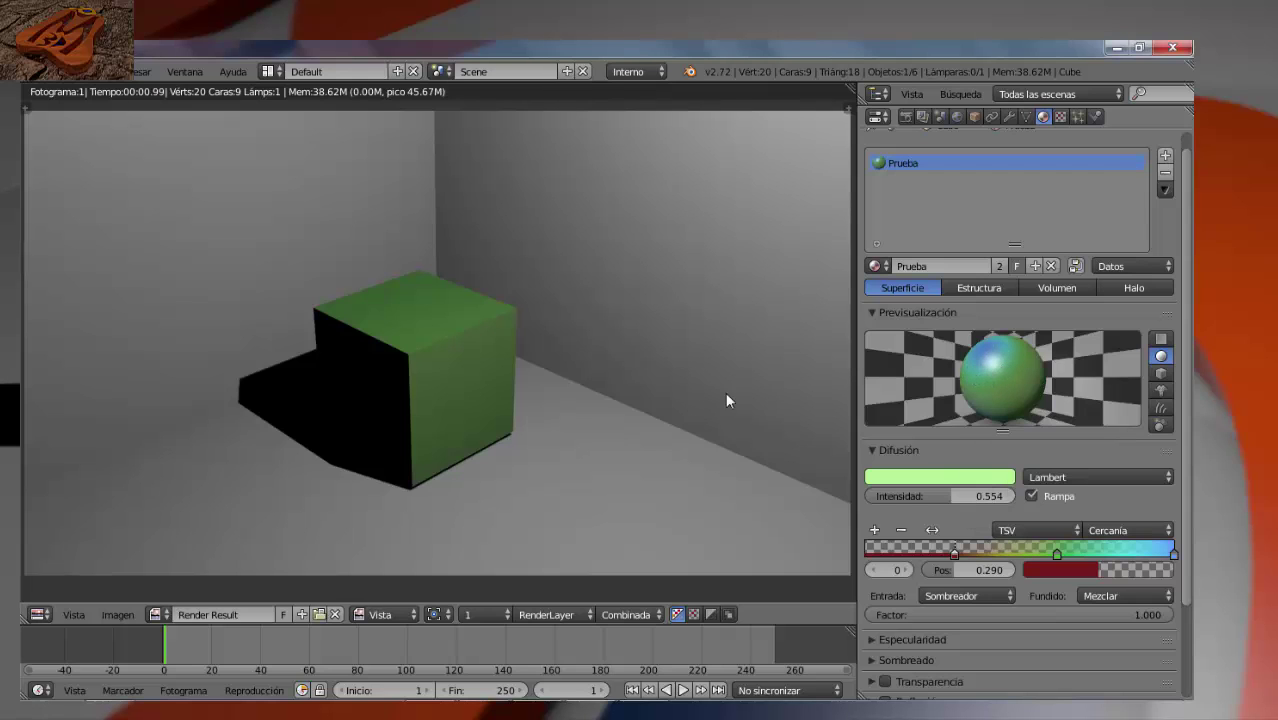
key(F12)
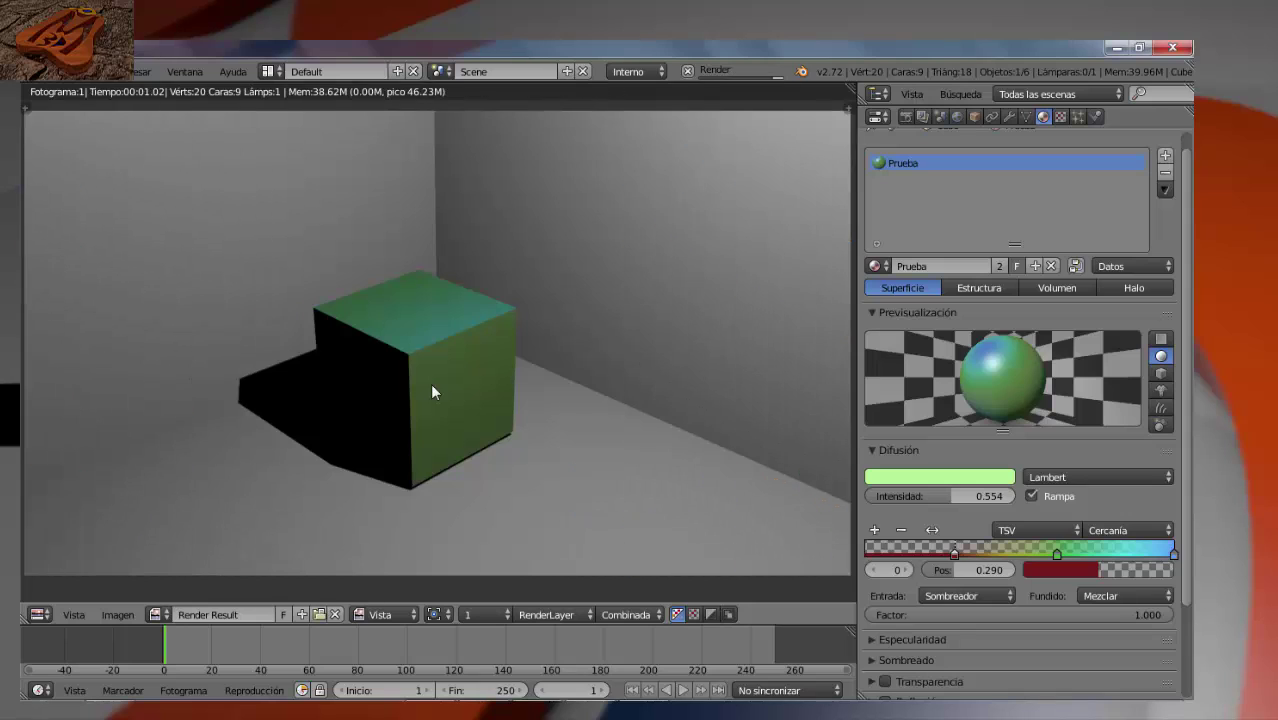
key(Escape)
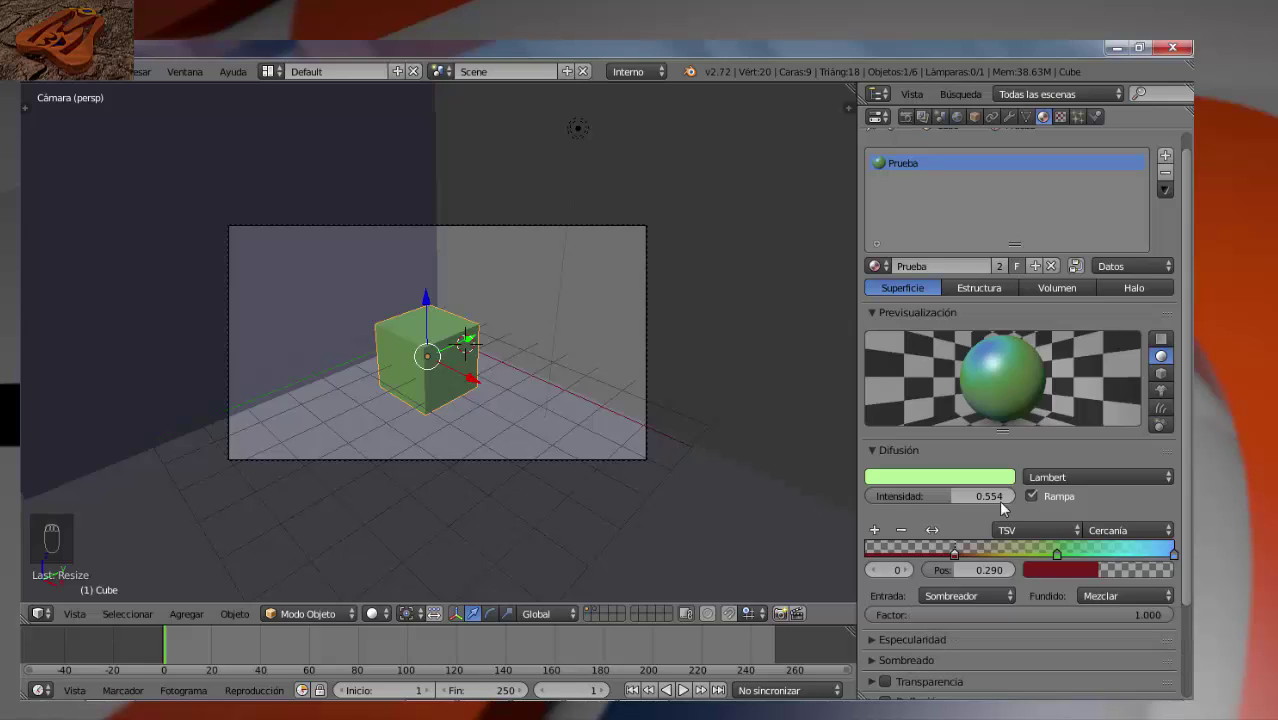
- Set the diffuse ramp's blend mode to Agregar, render the scene, and return to the 3D view
click(1088, 597)
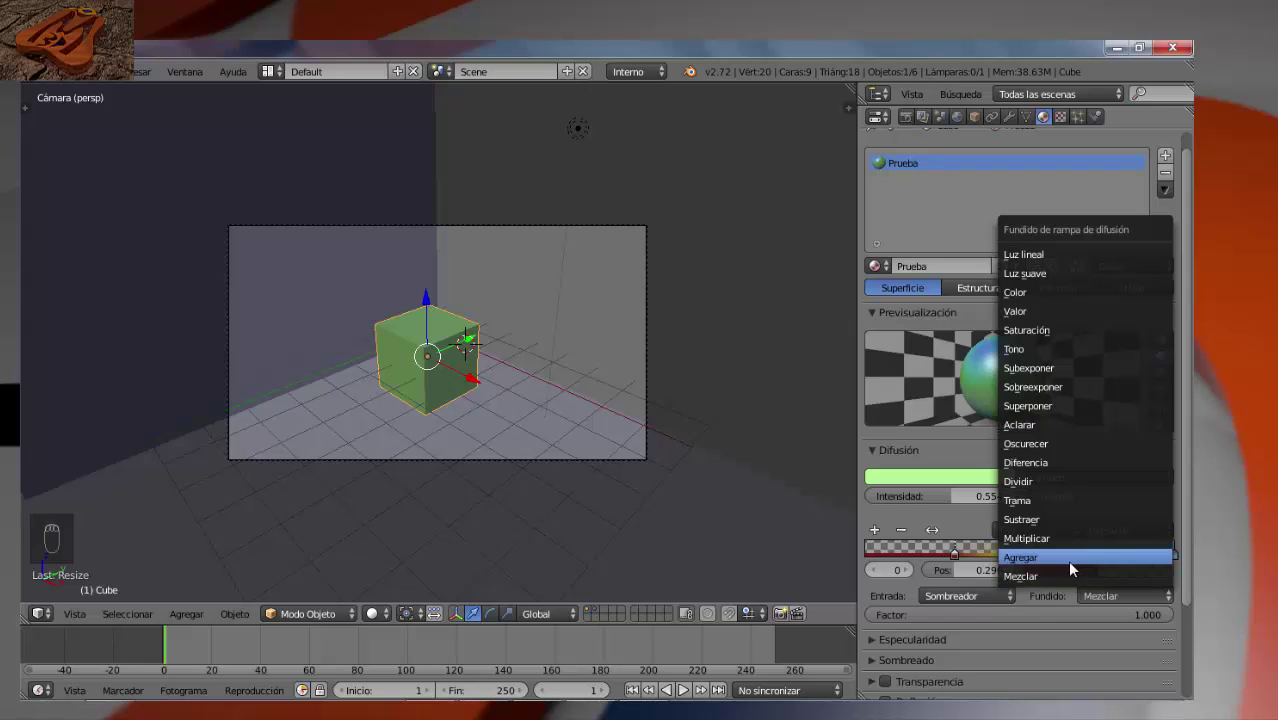
click(1067, 559)
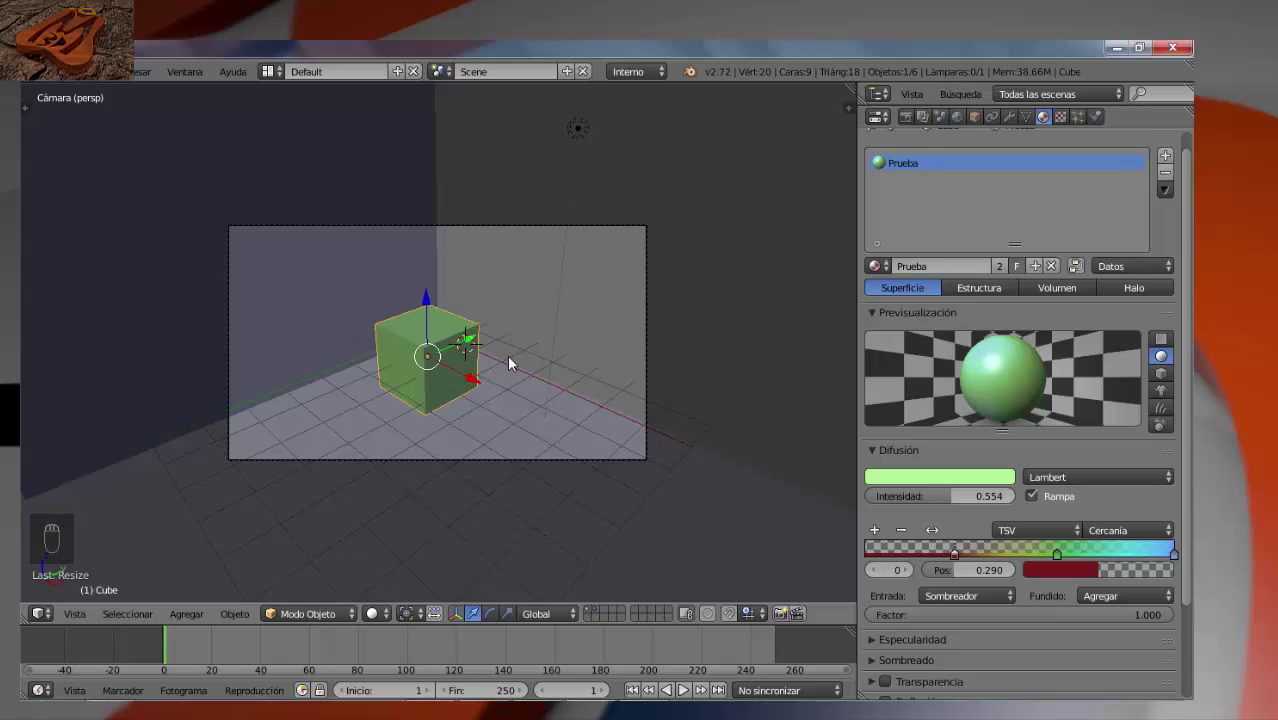
key(F12)
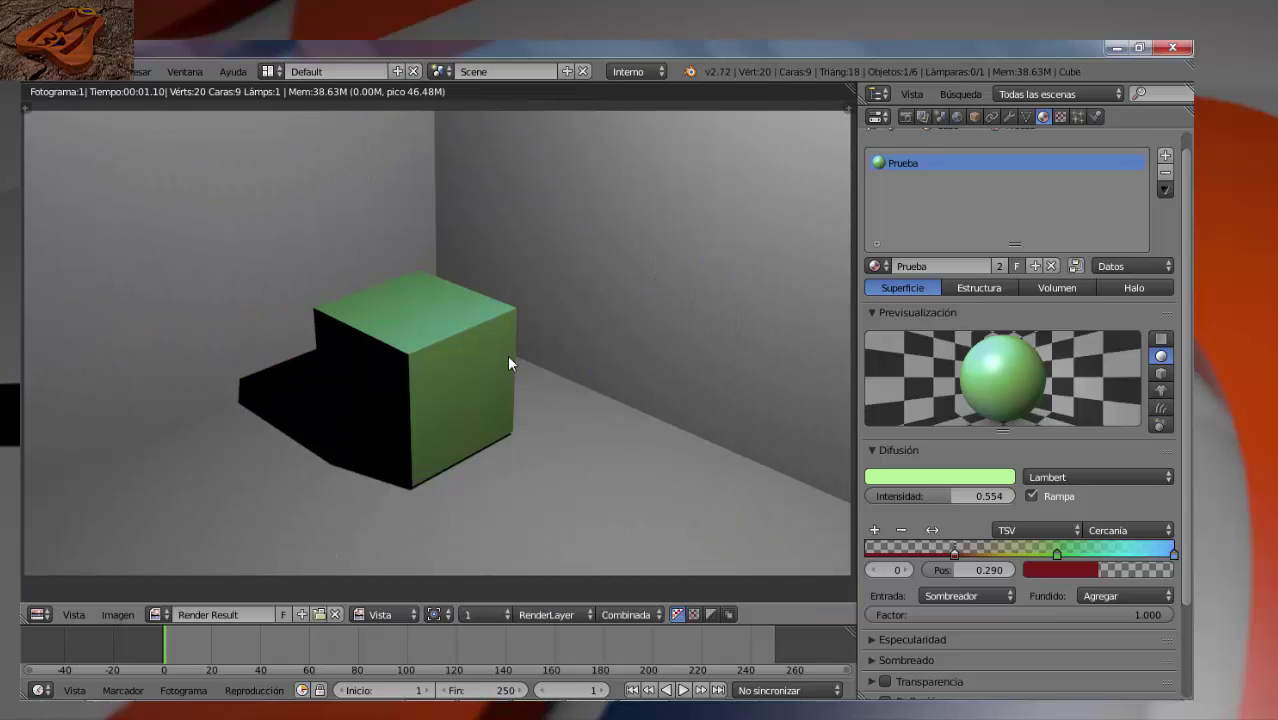
key(Escape)
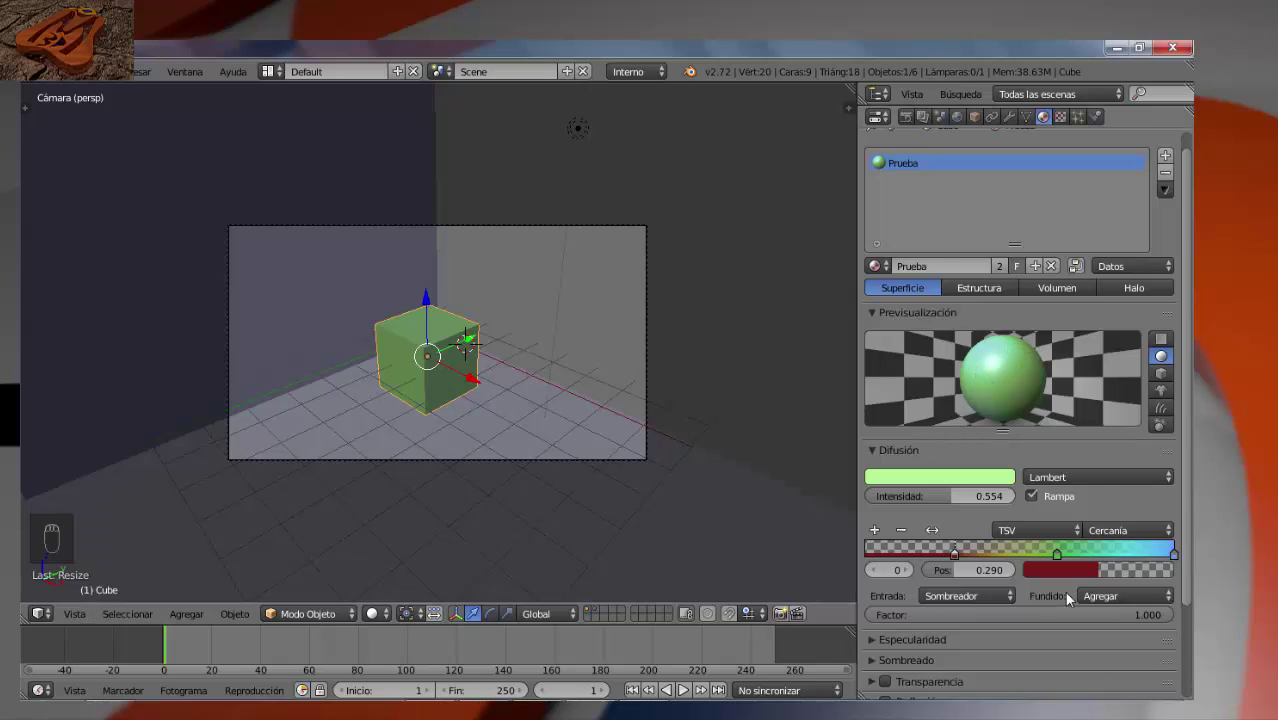
- Set the diffuse ramp's blend mode to Multiplicar, render the scene, and return to the 3D view
click(1105, 596)
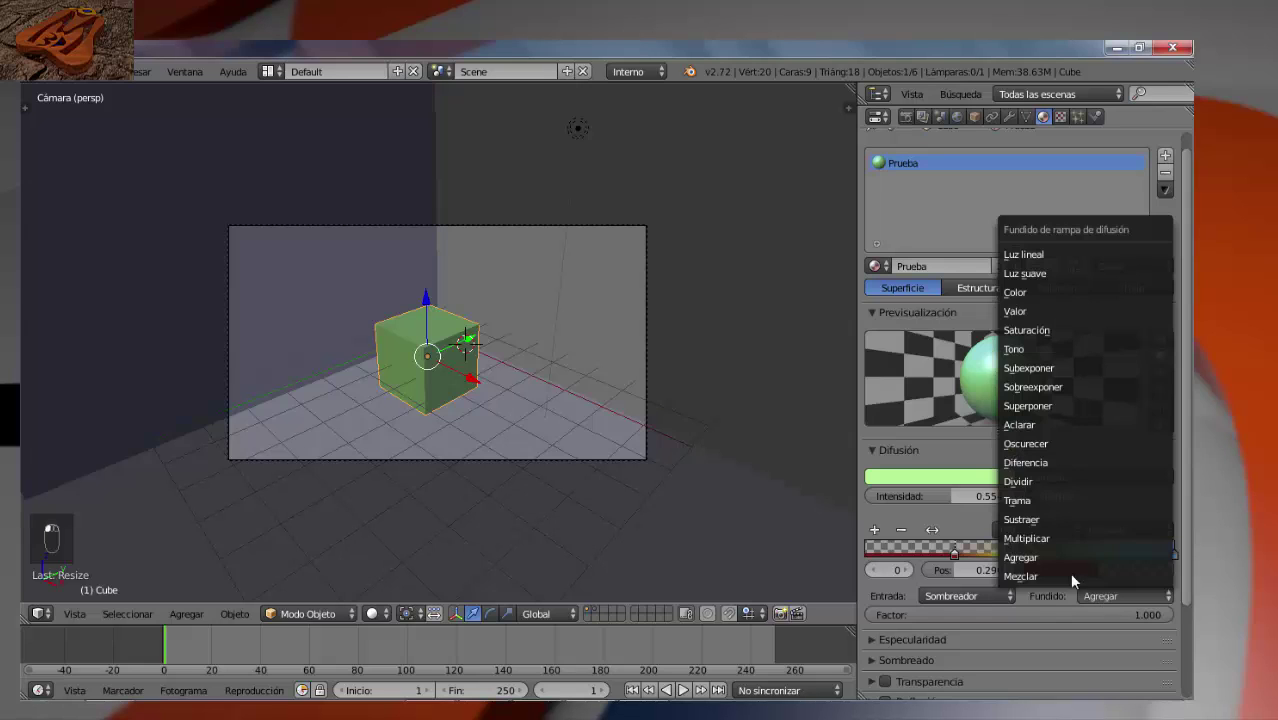
click(1039, 538)
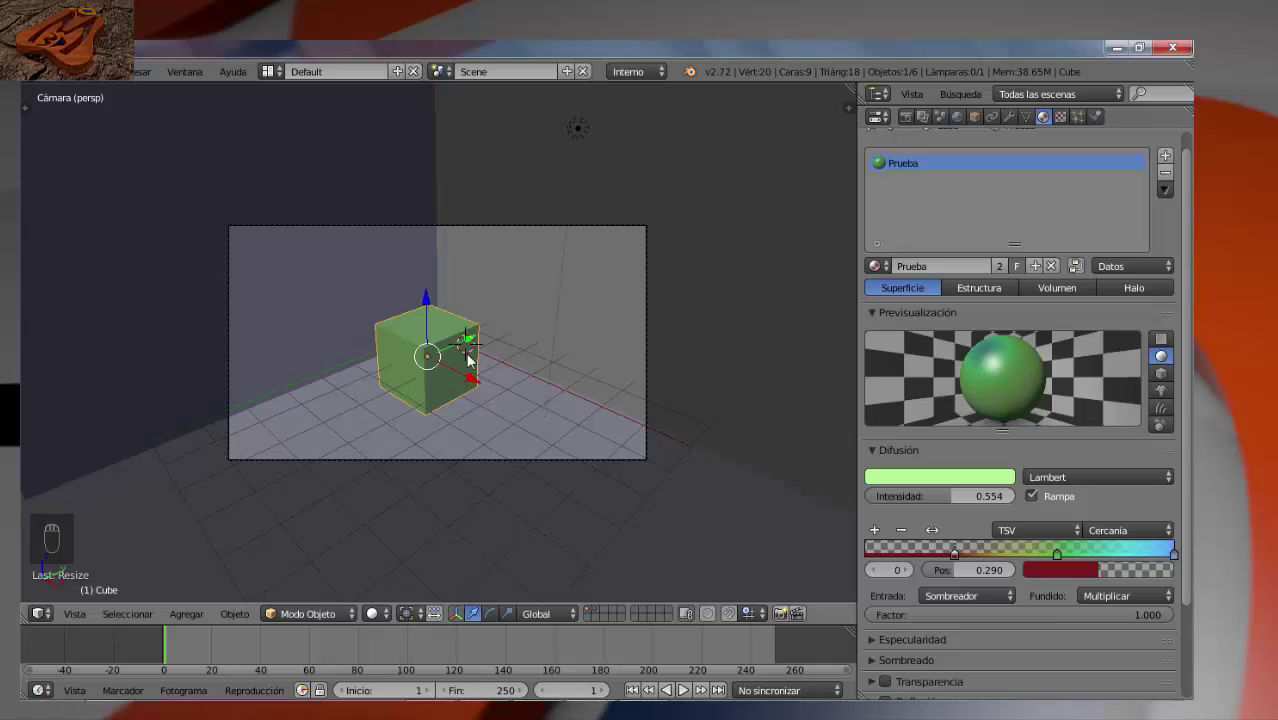
key(F12)
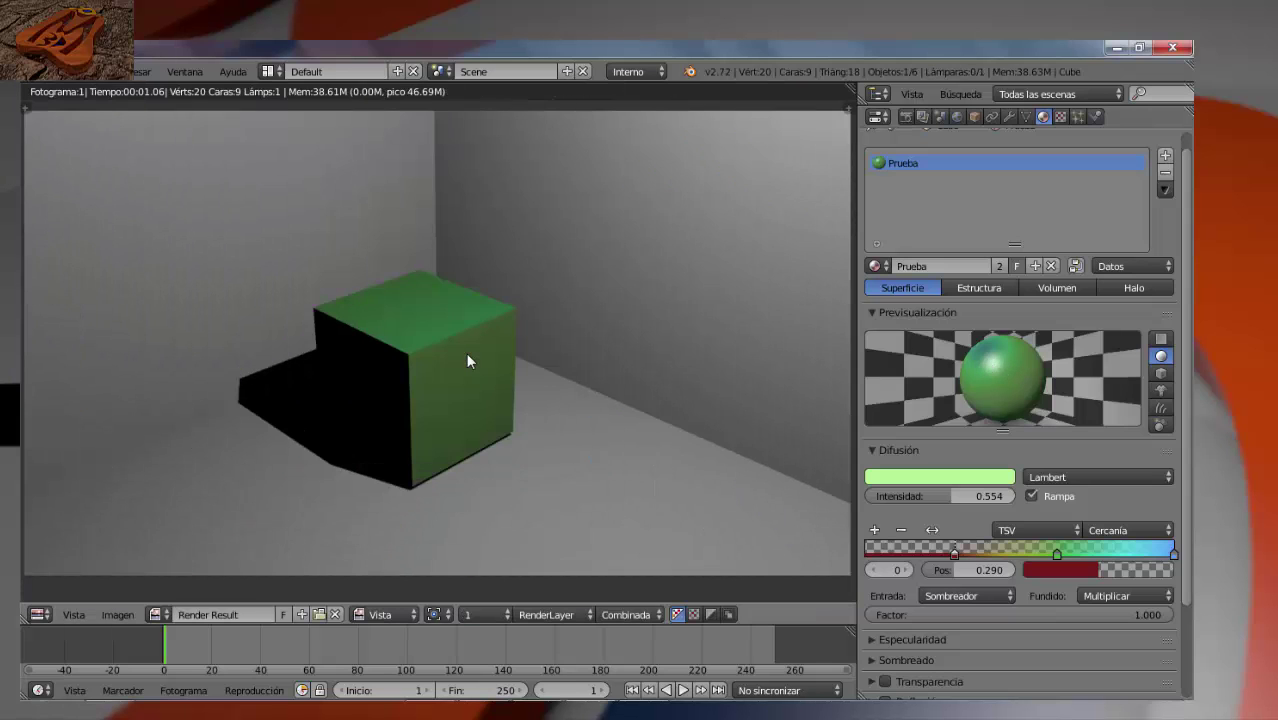
key(Escape)
- Set the diffuse ramp's blend mode to Sustraer, render the scene, and return to the 3D view
click(1119, 593)
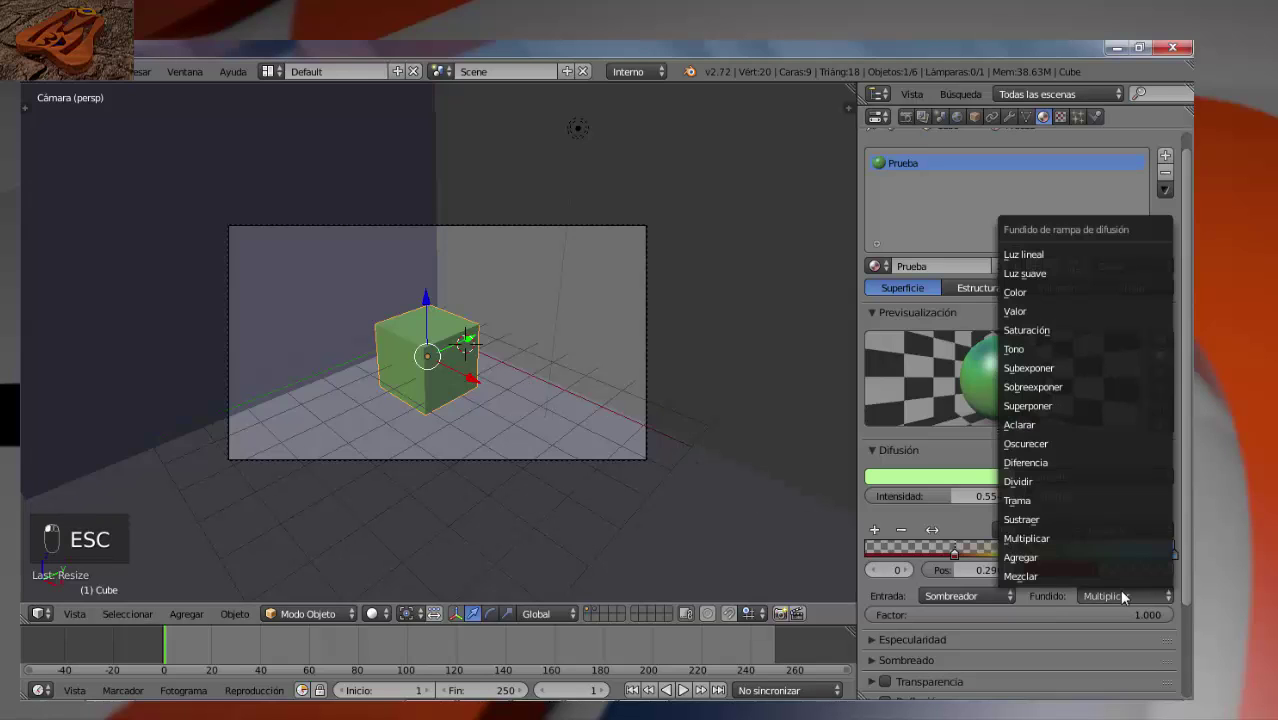
click(1050, 521)
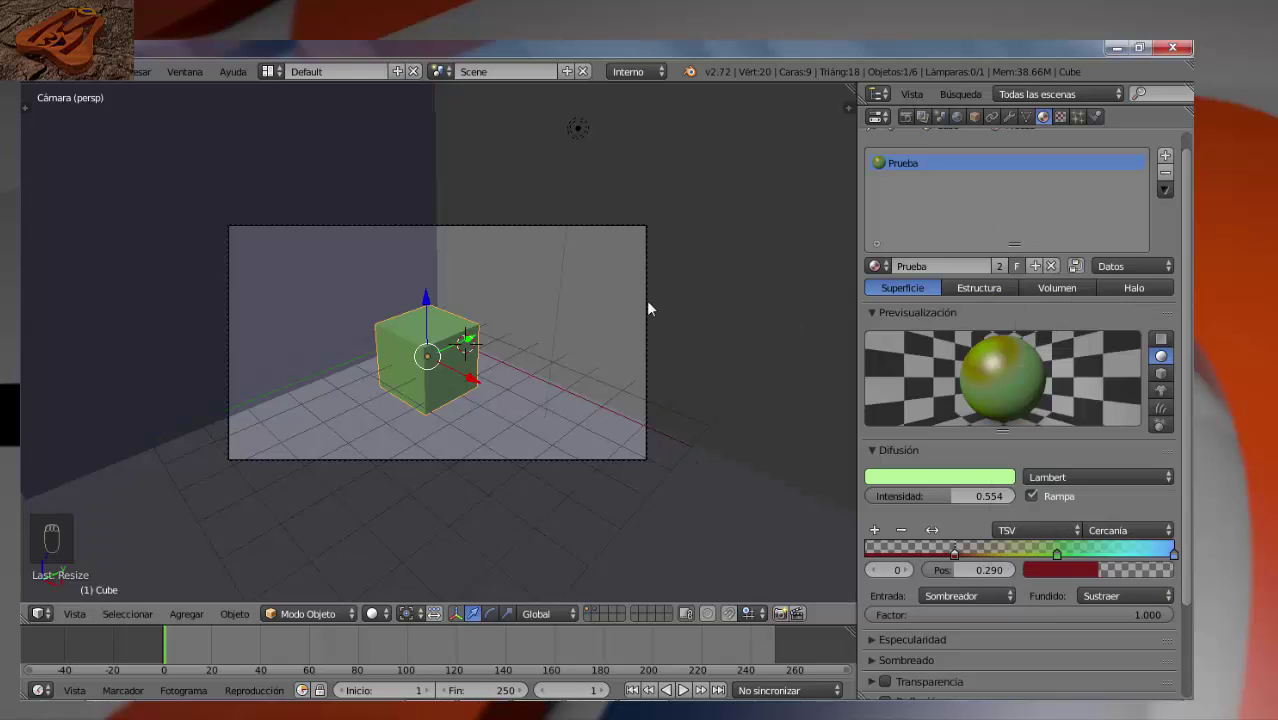
key(F12)
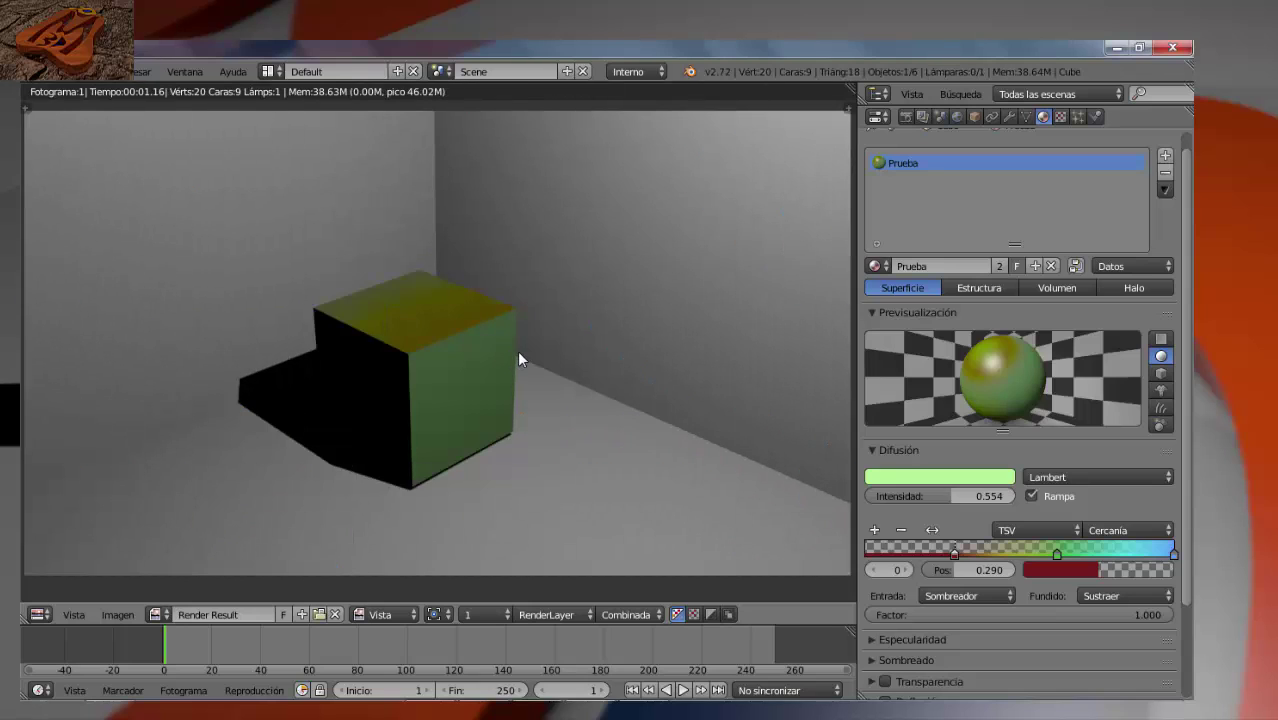
key(Escape)
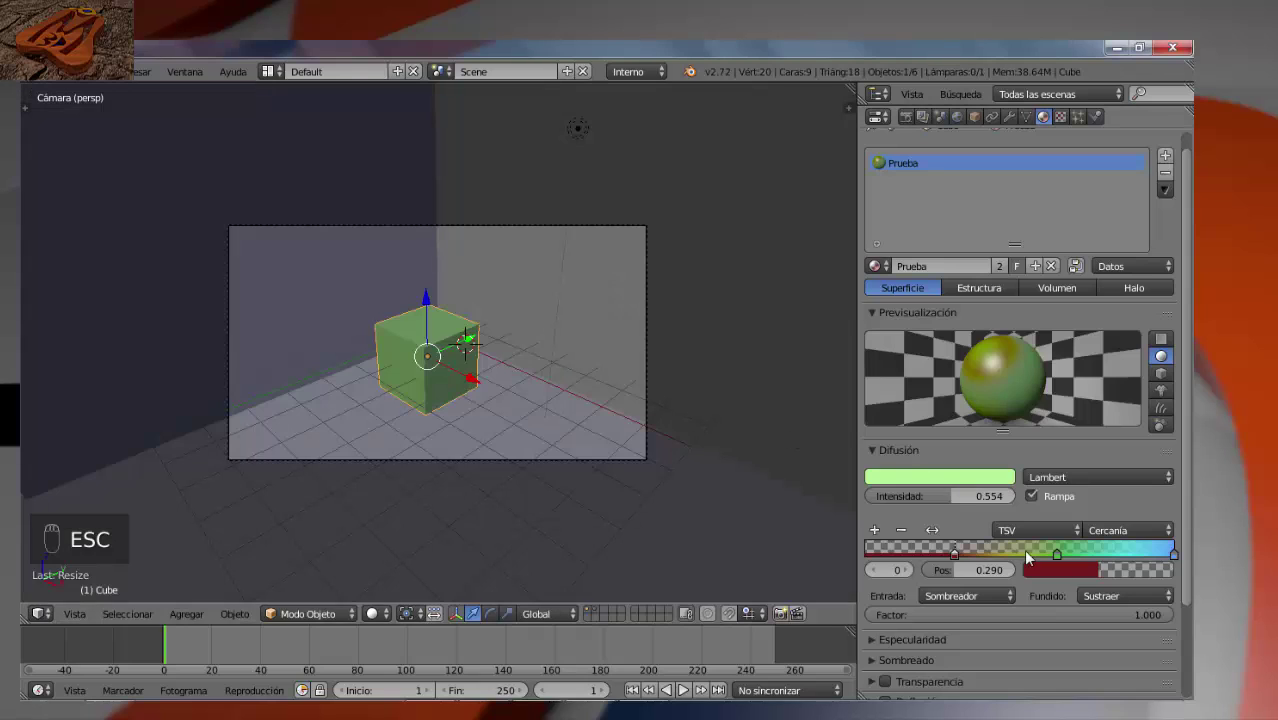
- Set the diffuse ramp's blend mode to Trama, render the scene, and return to the 3D view
click(1101, 595)
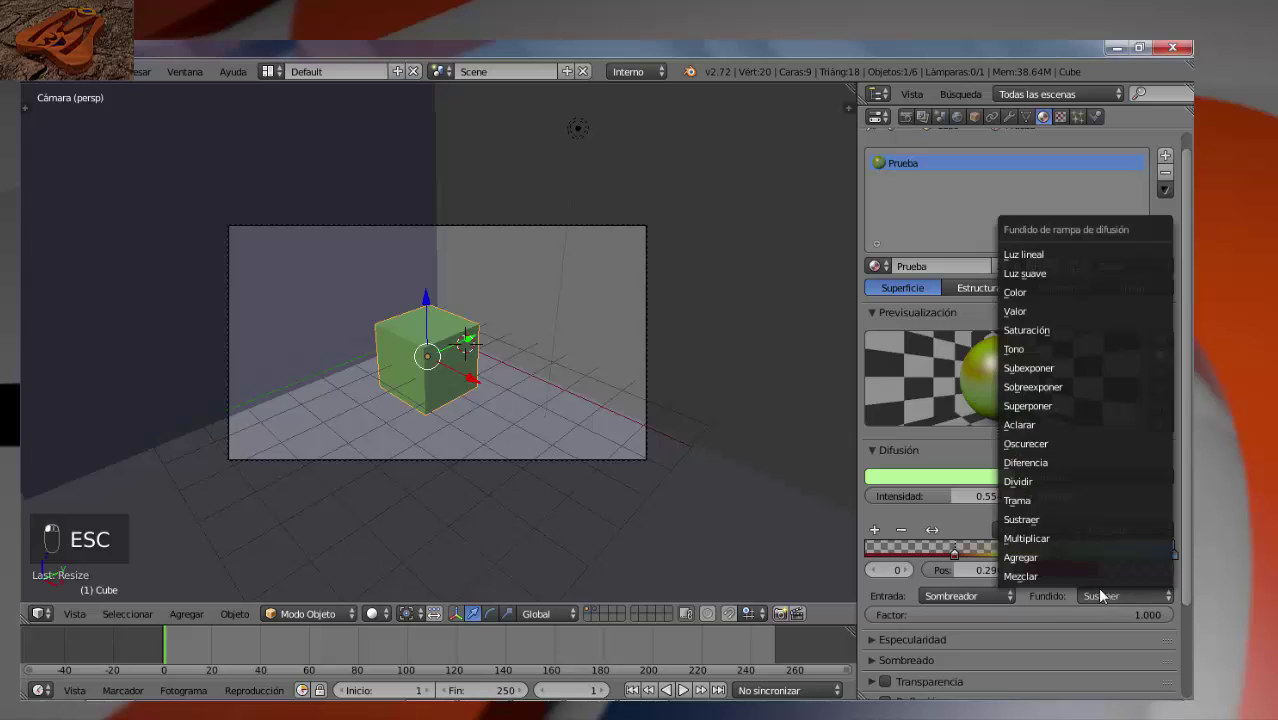
click(1047, 498)
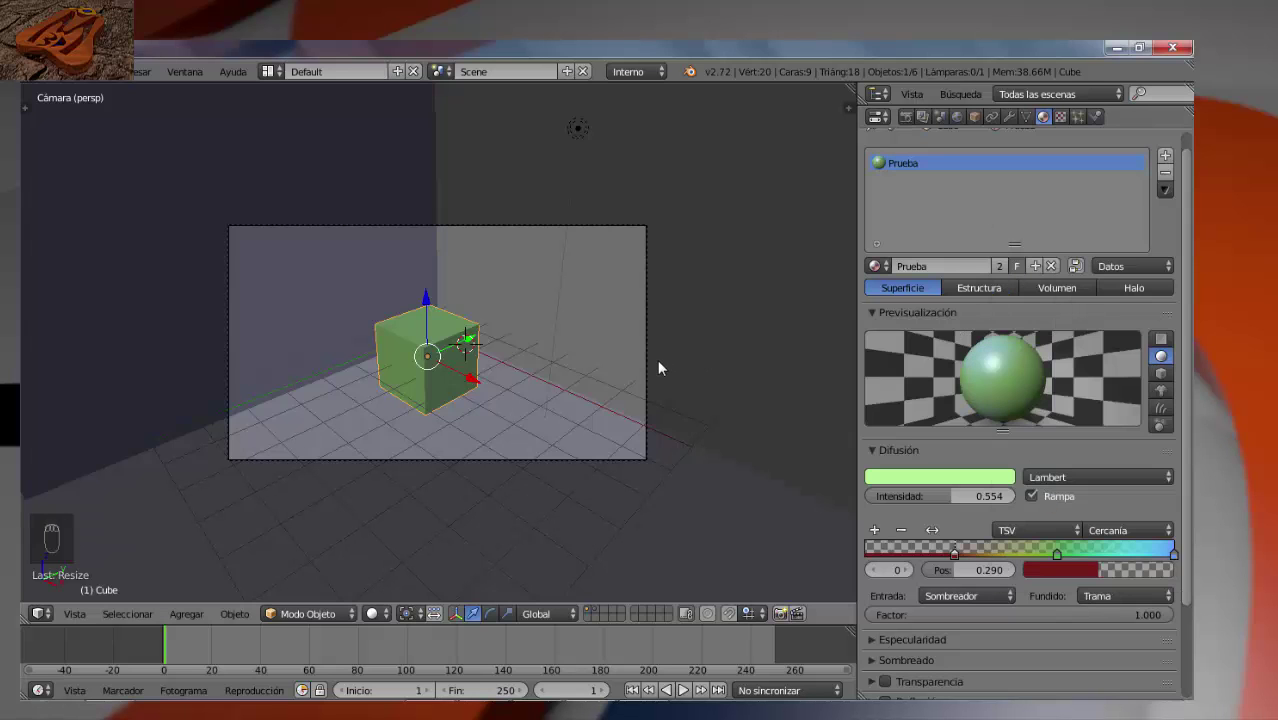
key(F12)
key(Escape)
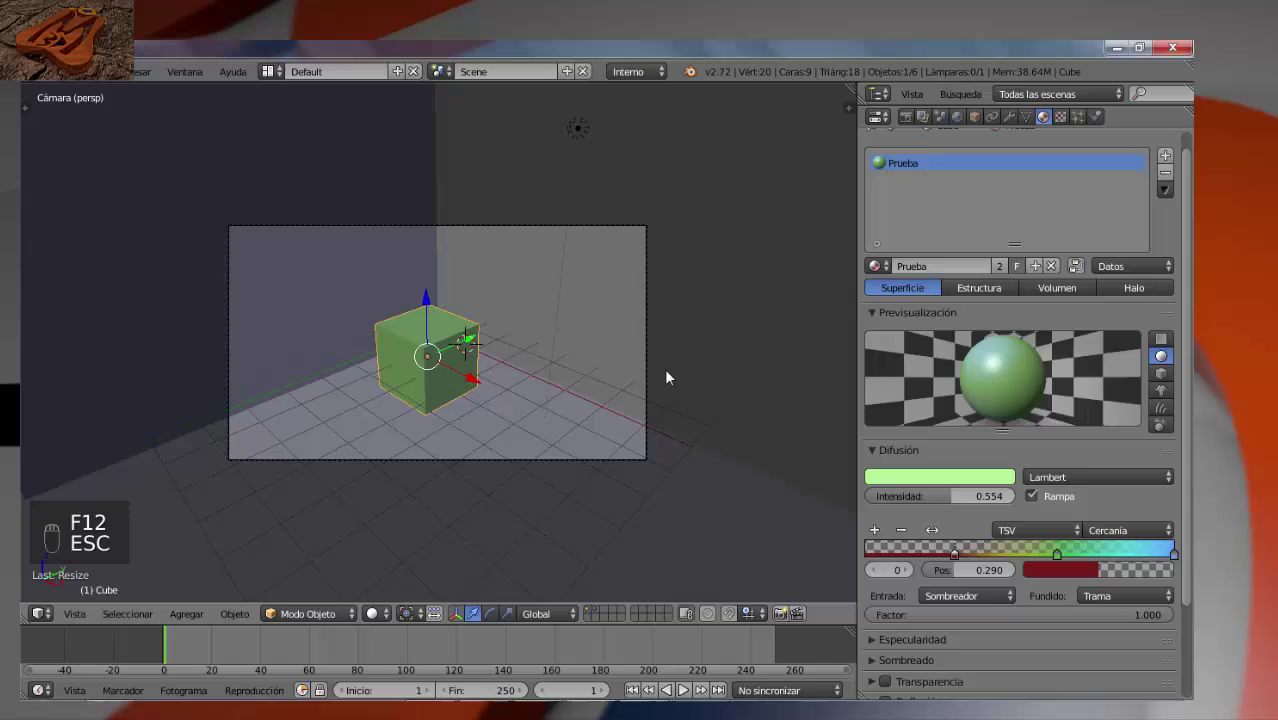
- Set the diffuse ramp's blend mode to Dividir, render the scene, and return to the 3D view
click(1135, 593)
click(1054, 477)
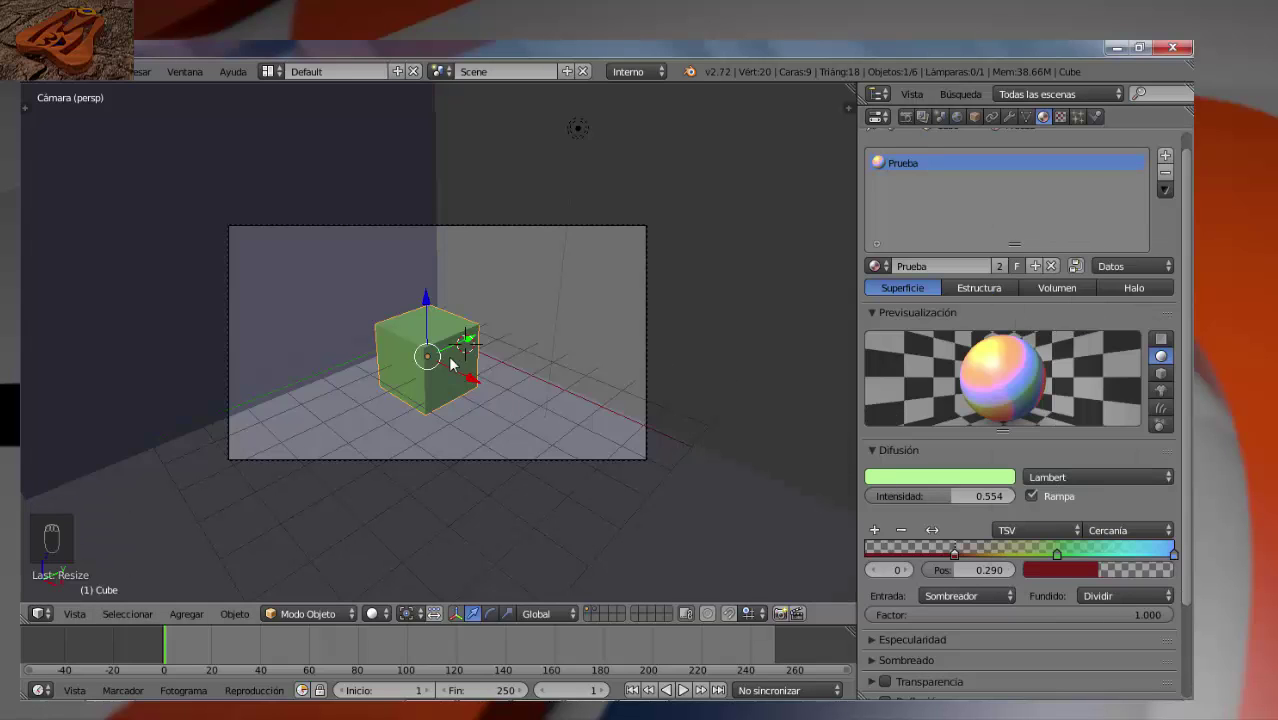
key(F12)
key(Escape)
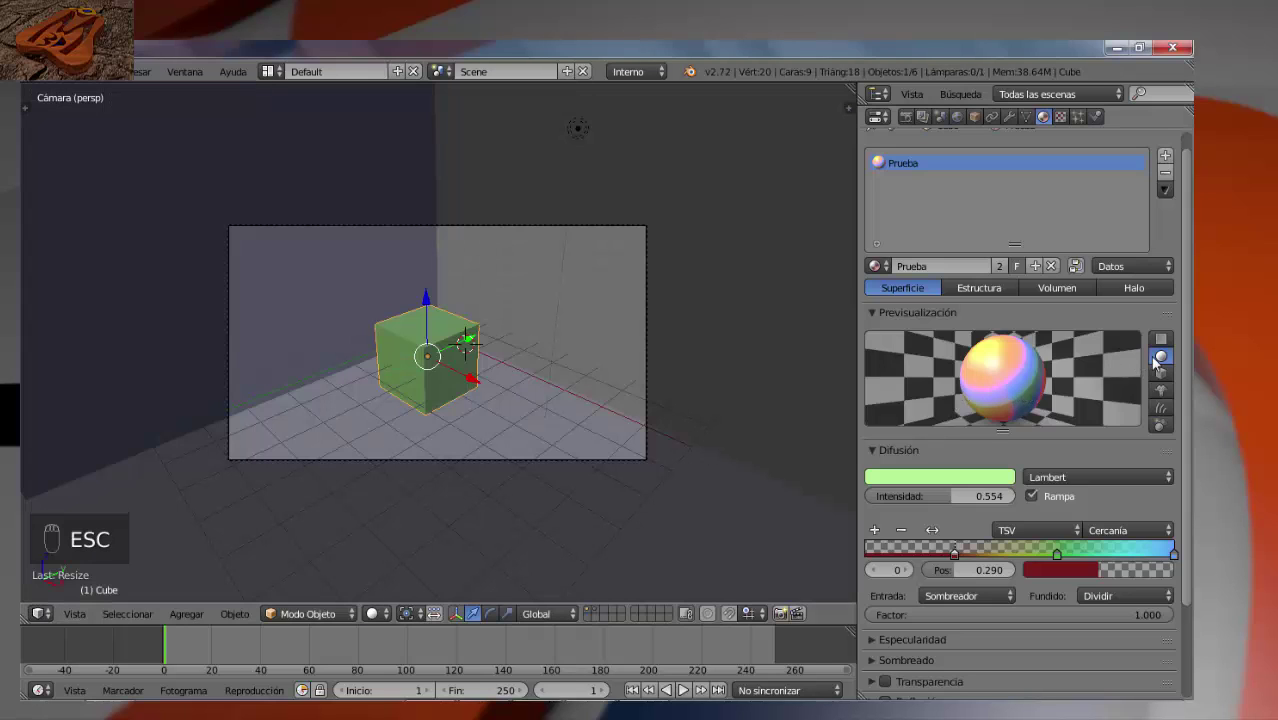
- View the material preview on the monkey head and the flat plane, and restore the sphere preview
click(1161, 390)
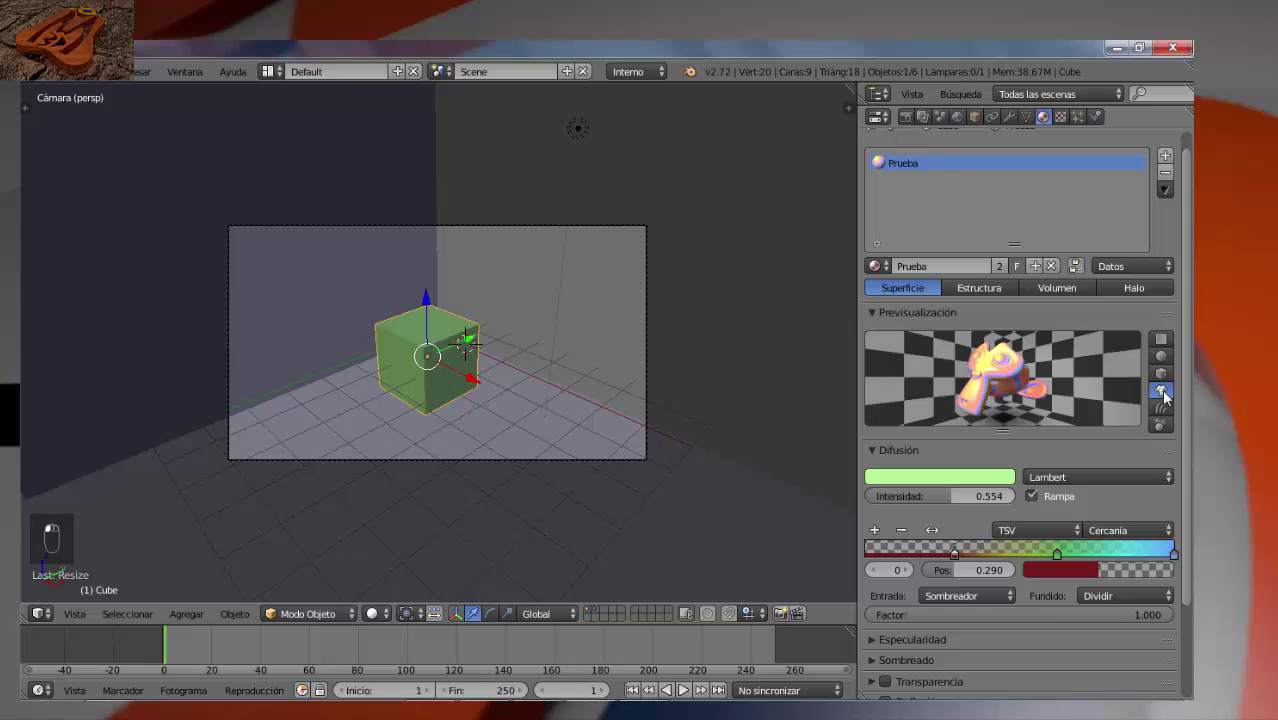
click(1161, 341)
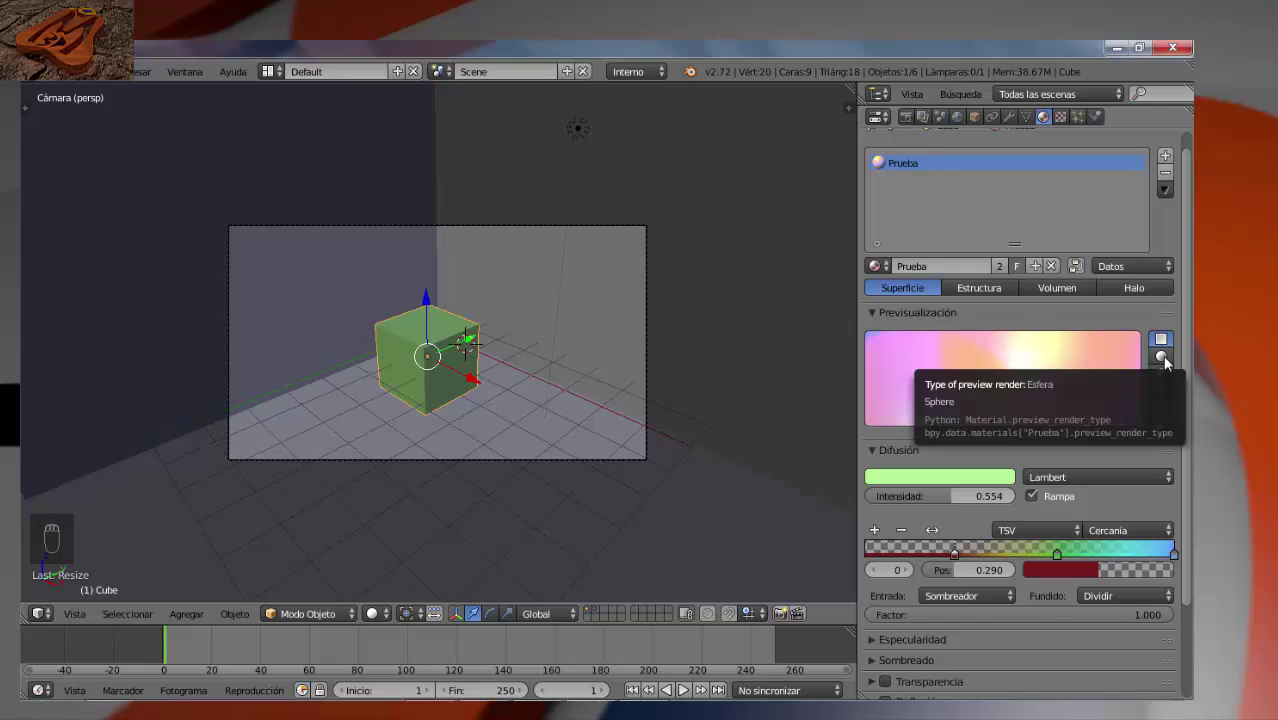
click(1161, 356)
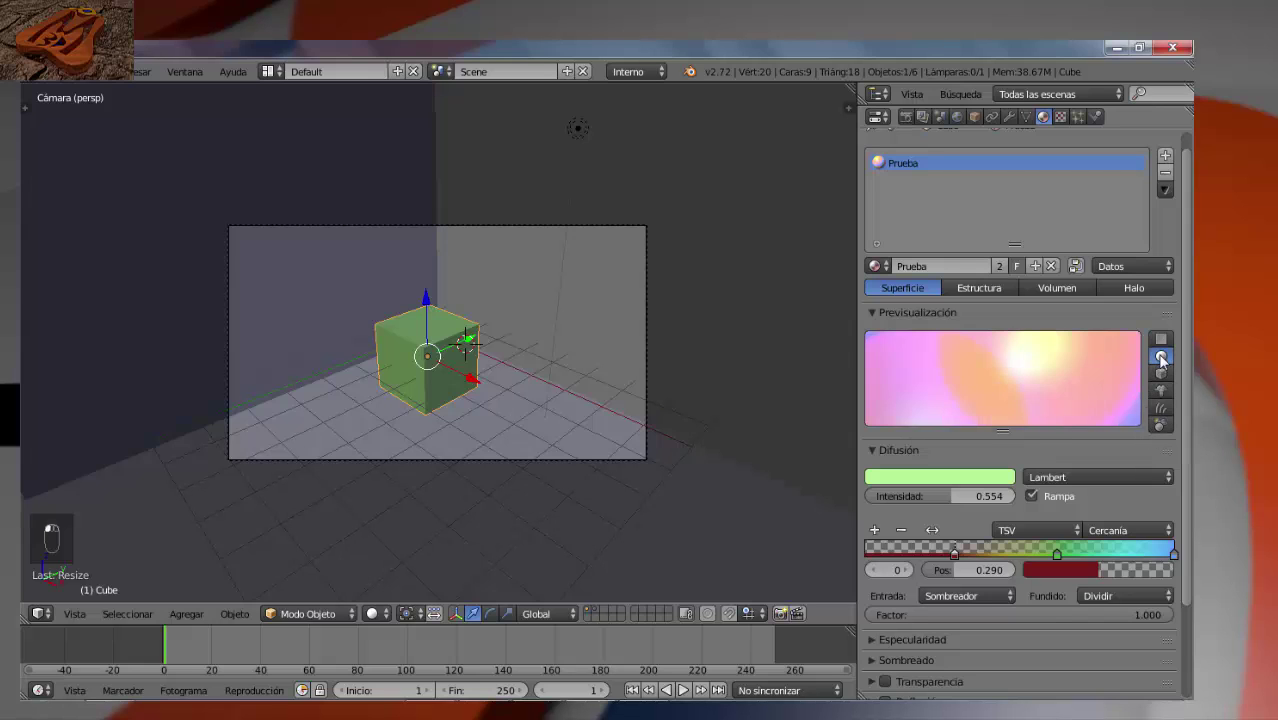
- Try the diffuse ramp's Diferencia blend mode and switch it to Oscurecer
click(1100, 596)
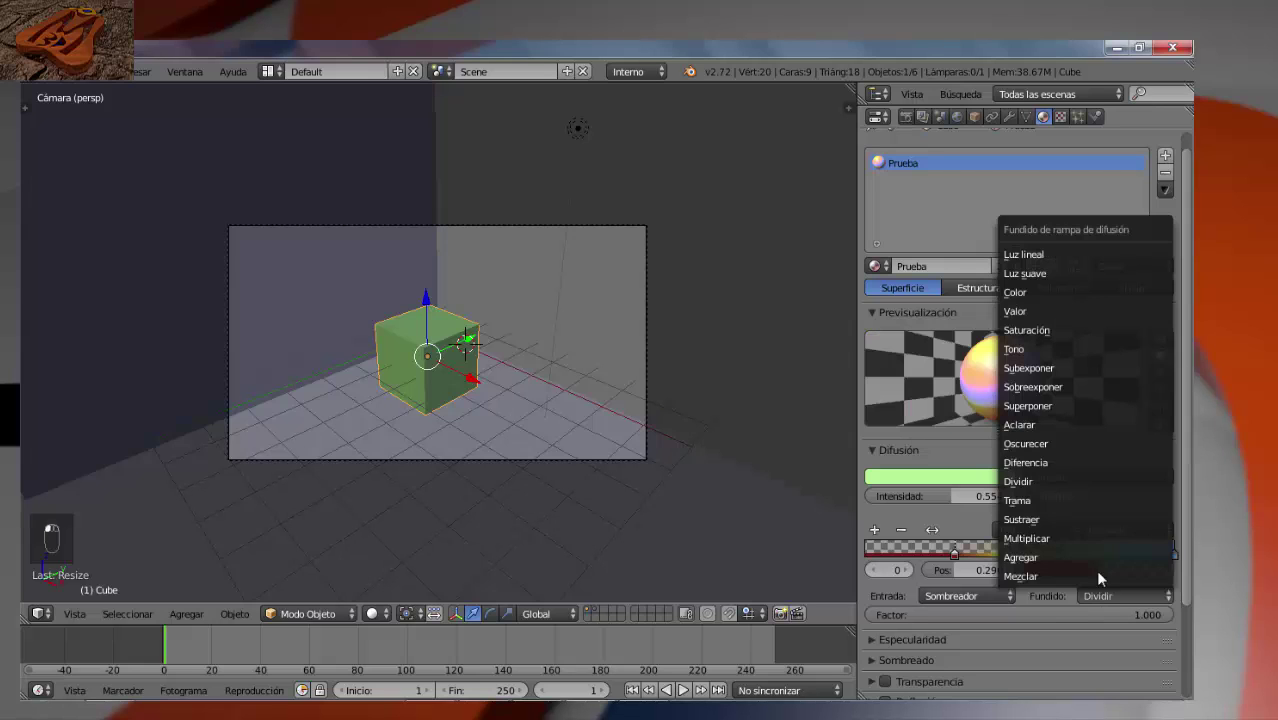
click(1059, 461)
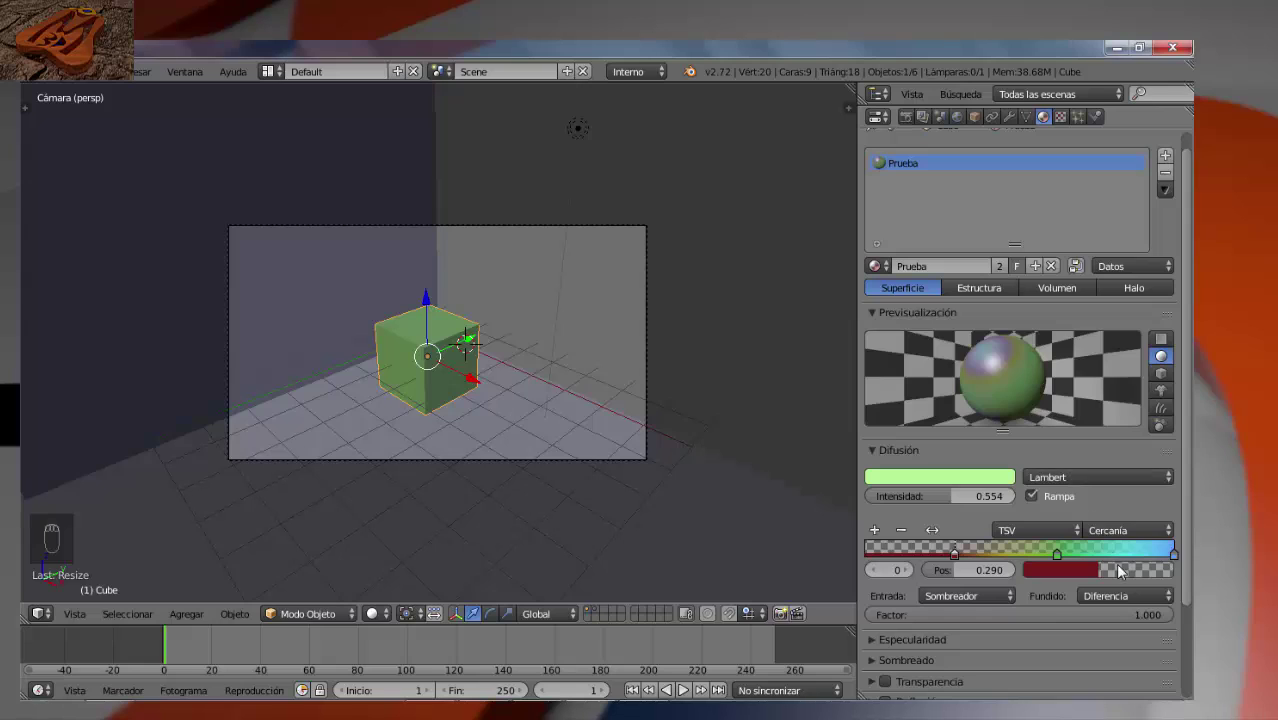
click(1117, 597)
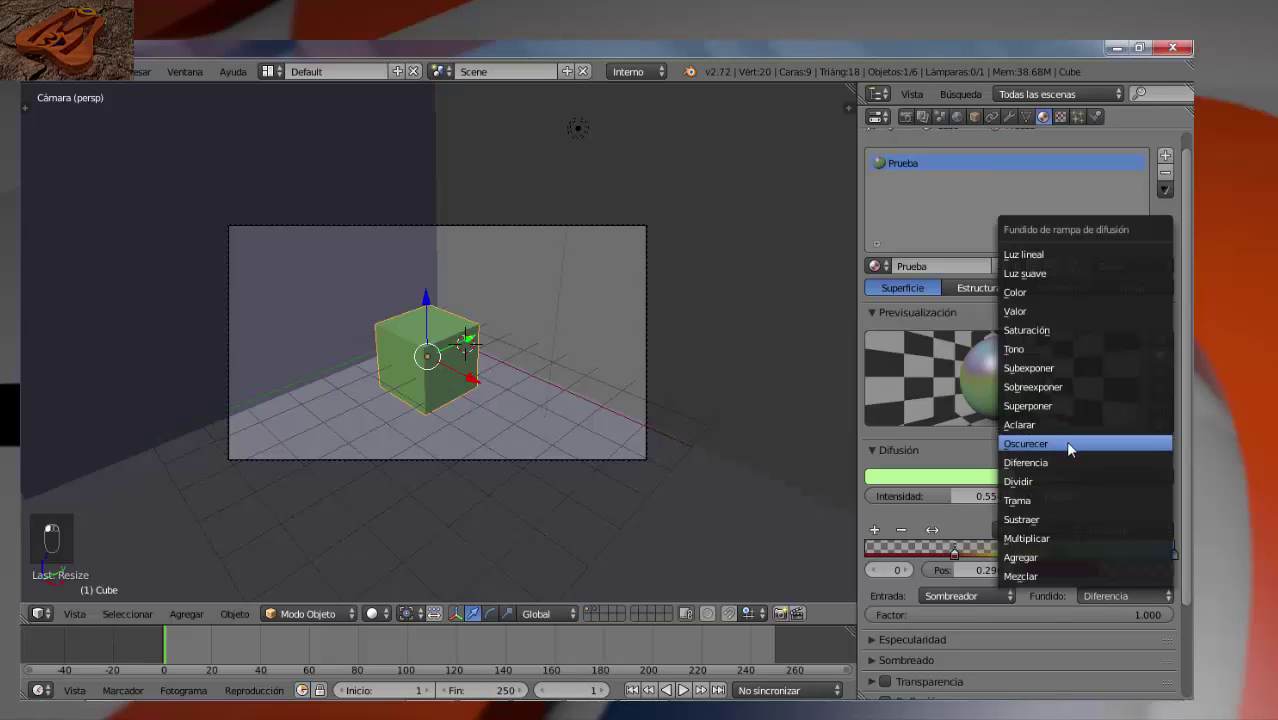
click(1066, 444)
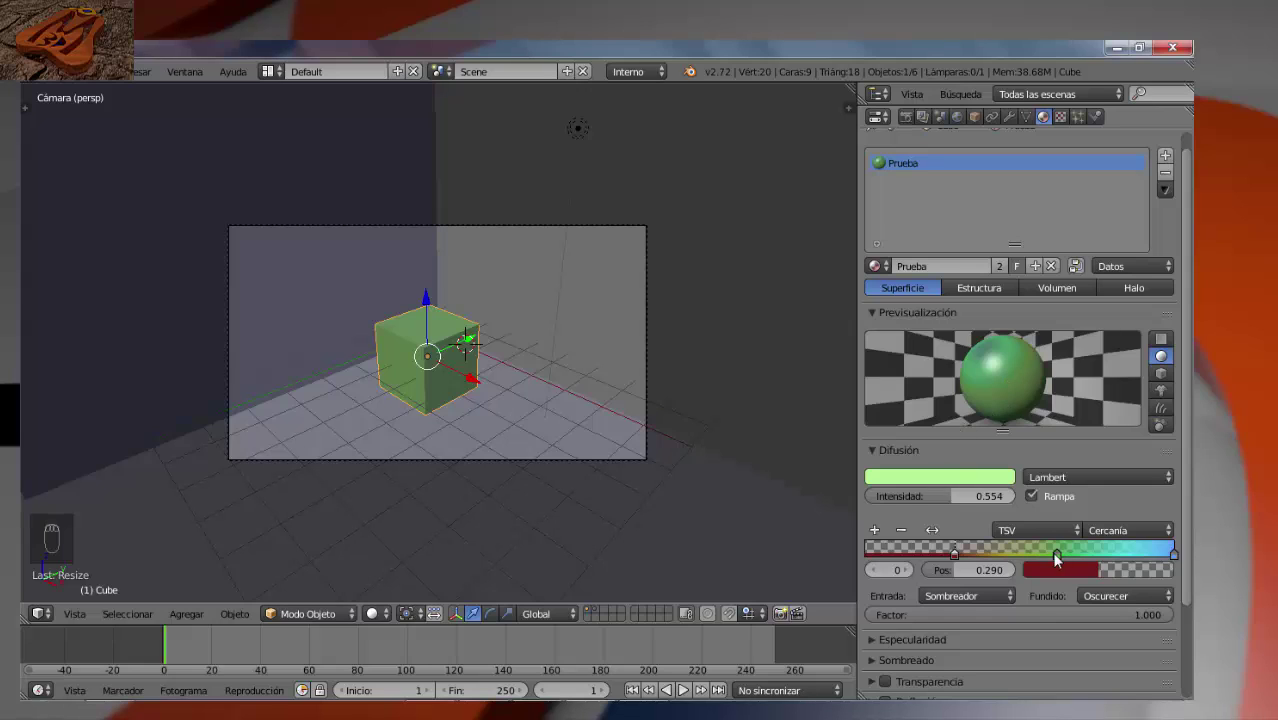
- Move the ramp's red stop to about 0.082 and shift the green stop back toward the ramp's middle
drag(1057, 556, 891, 557)
click(953, 558)
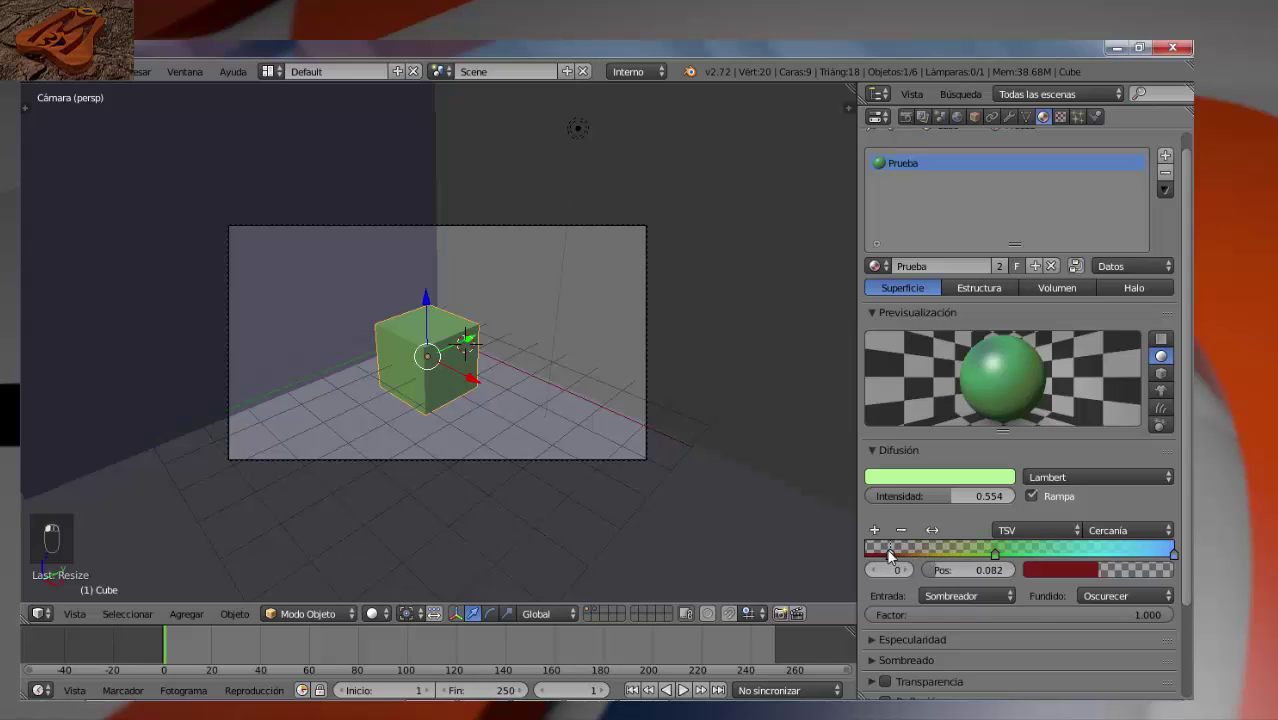
mouse_move(995, 555)
mouse_down()
mouse_move(910, 556)
mouse_move(1164, 553)
mouse_move(964, 556)
mouse_move(1064, 566)
mouse_move(1017, 568)
mouse_up()
- With the flat material preview on, slide both ramp stops back and forth, leaving red at about 0.115 and green at about 0.489
click(1161, 339)
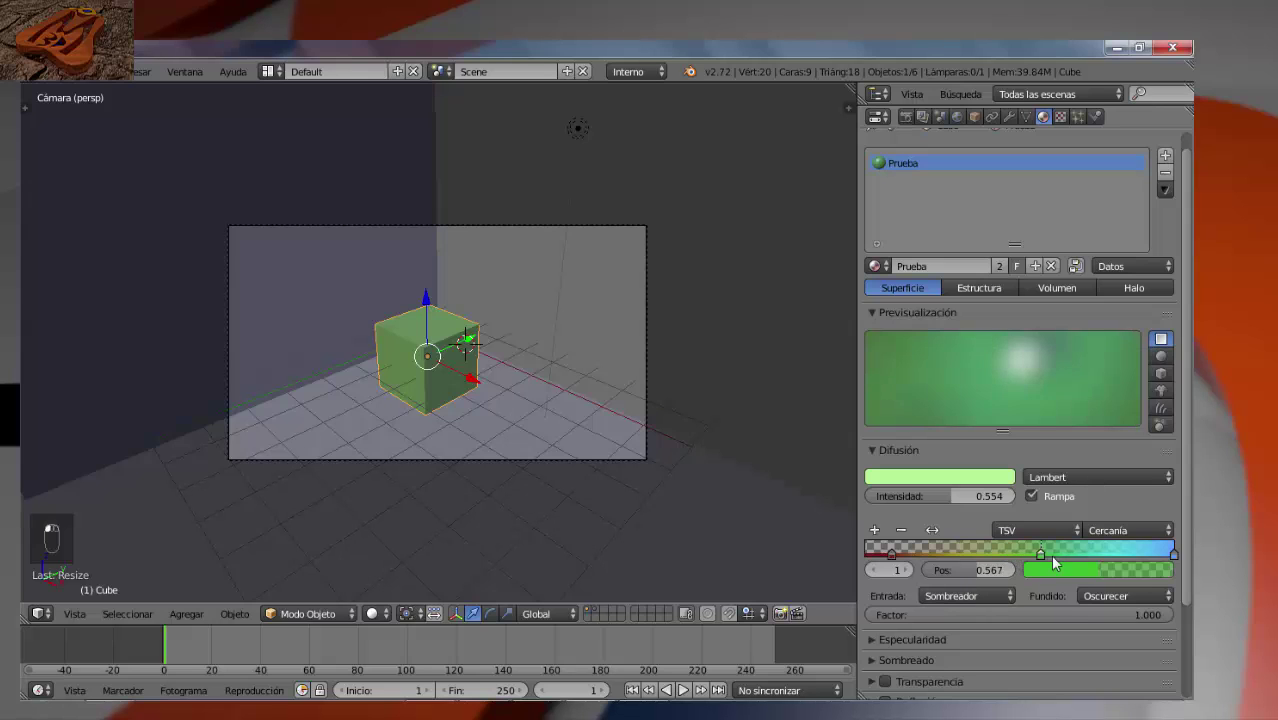
mouse_move(1052, 556)
mouse_down()
mouse_move(1118, 556)
mouse_move(943, 557)
mouse_move(1118, 555)
mouse_move(1073, 555)
mouse_up()
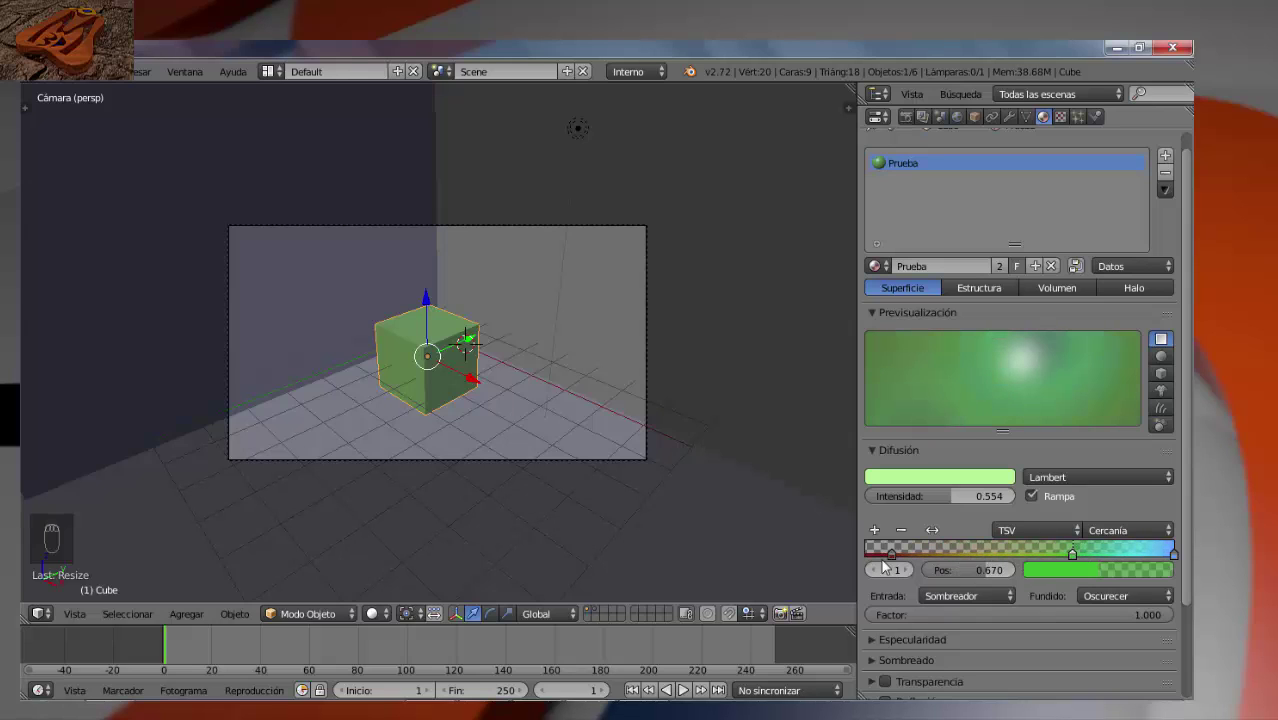
drag(890, 554, 915, 555)
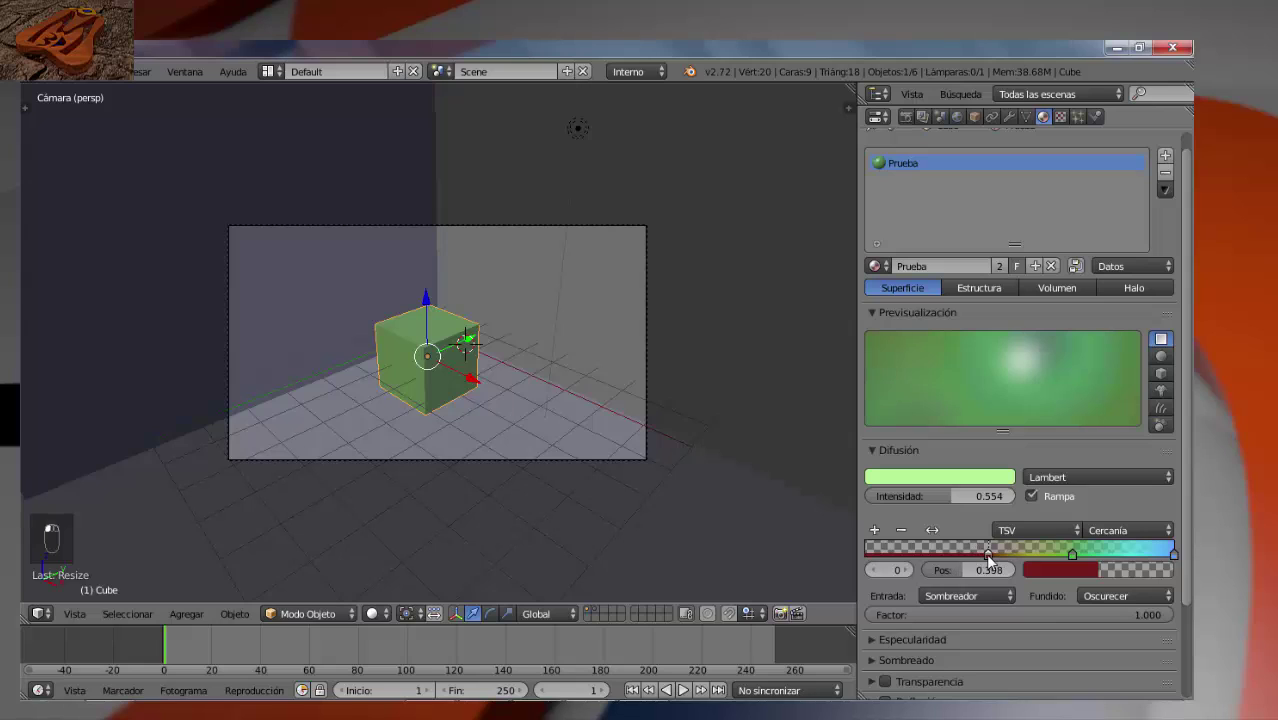
drag(966, 553, 900, 554)
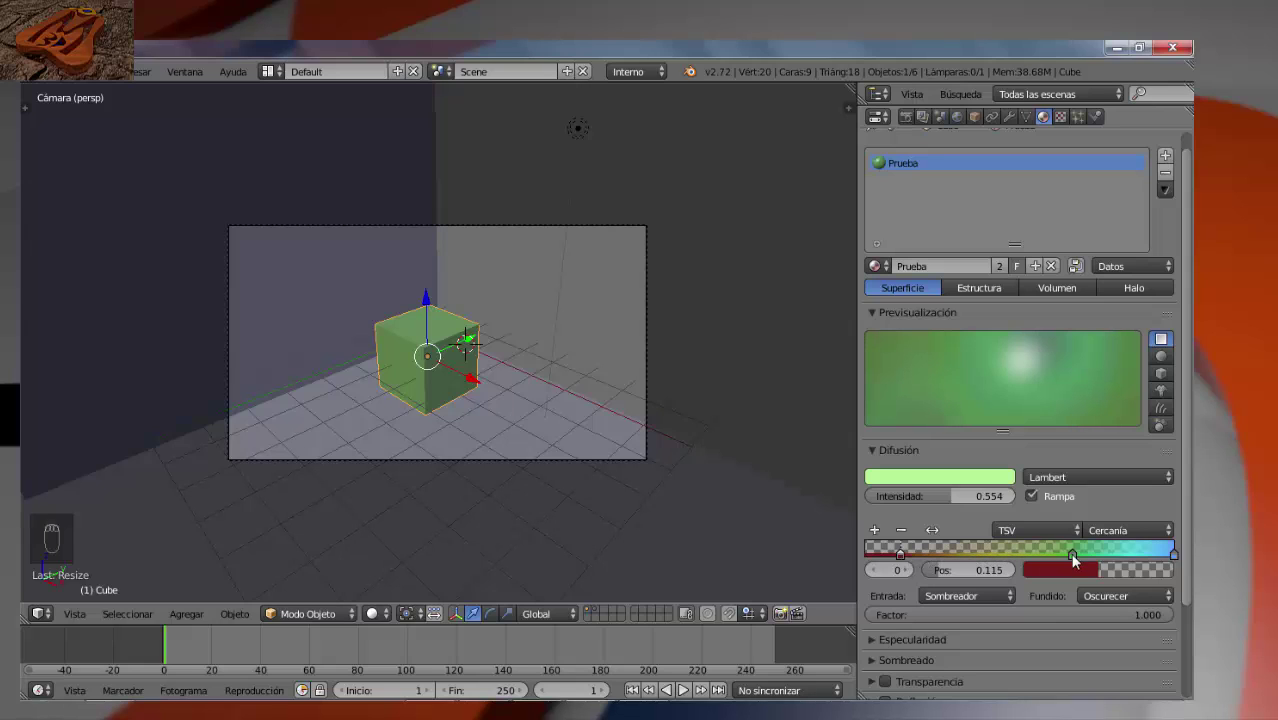
drag(1073, 556, 1025, 557)
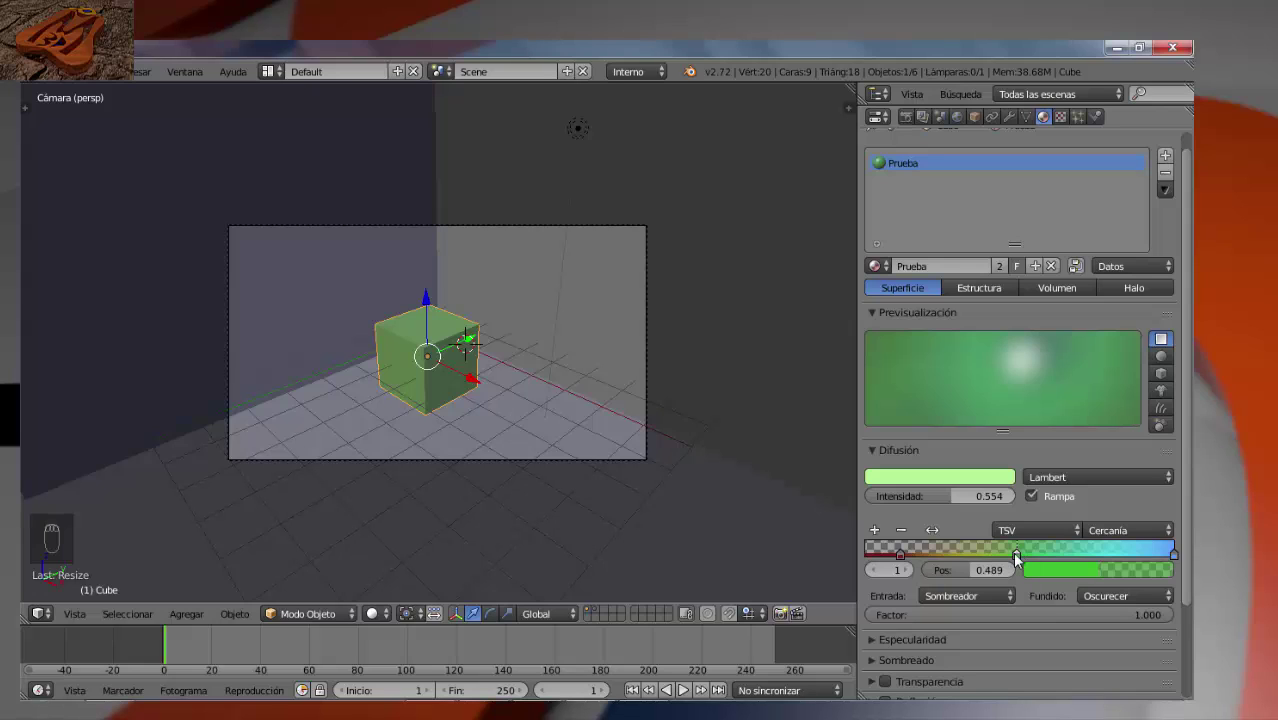
- Delete the ramp's green stop and move the red stop almost to the ramp's start
click(901, 532)
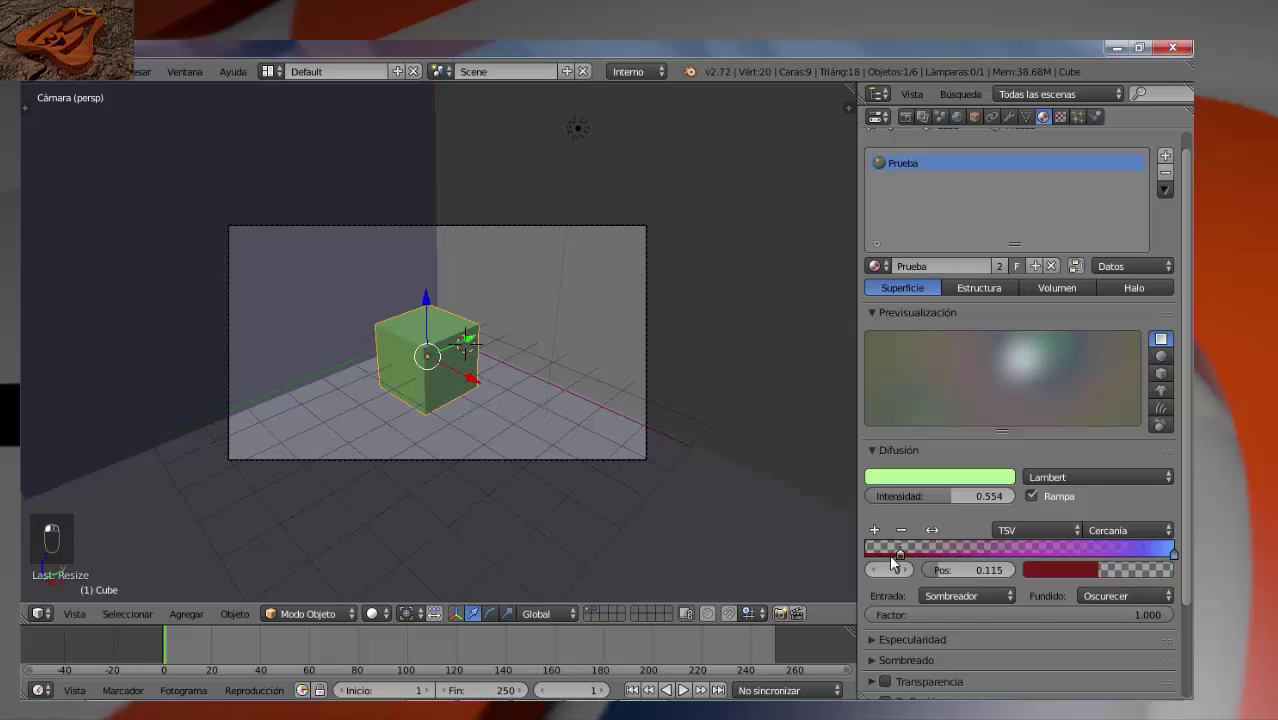
drag(899, 553, 866, 551)
- Flip the diffuse ramp's direction and show the material preview on a sphere
click(929, 530)
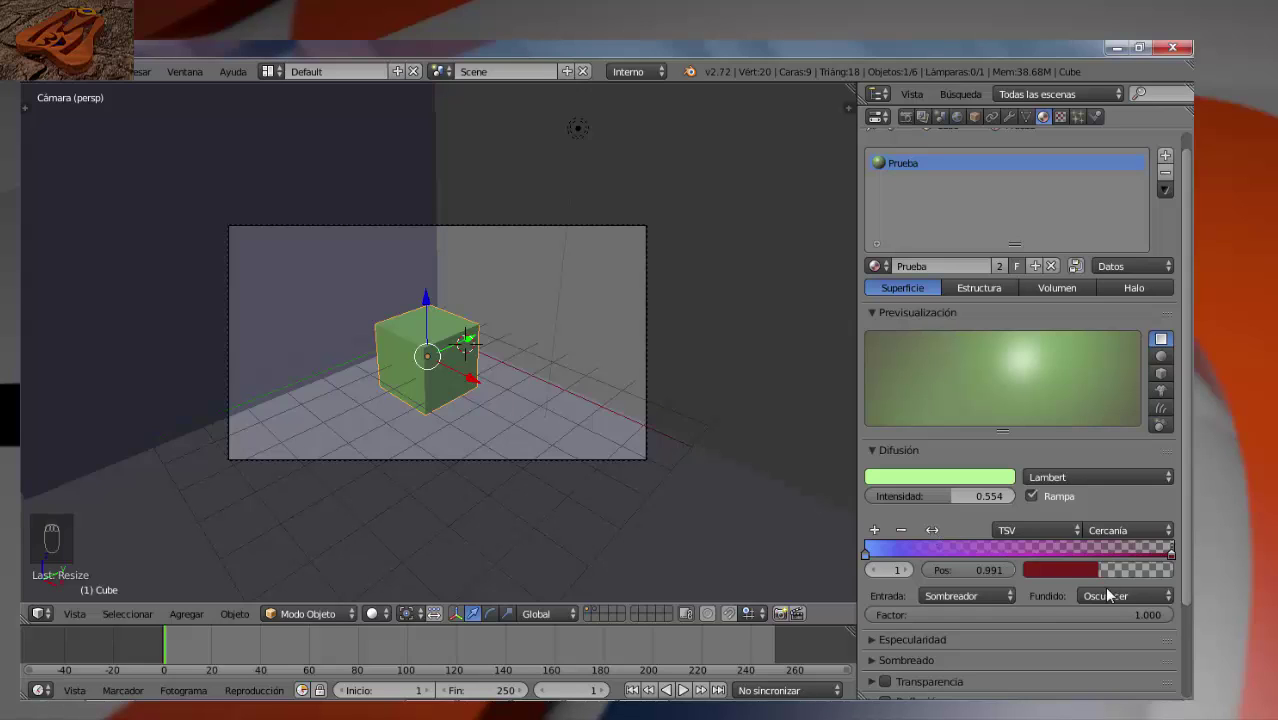
click(1161, 356)
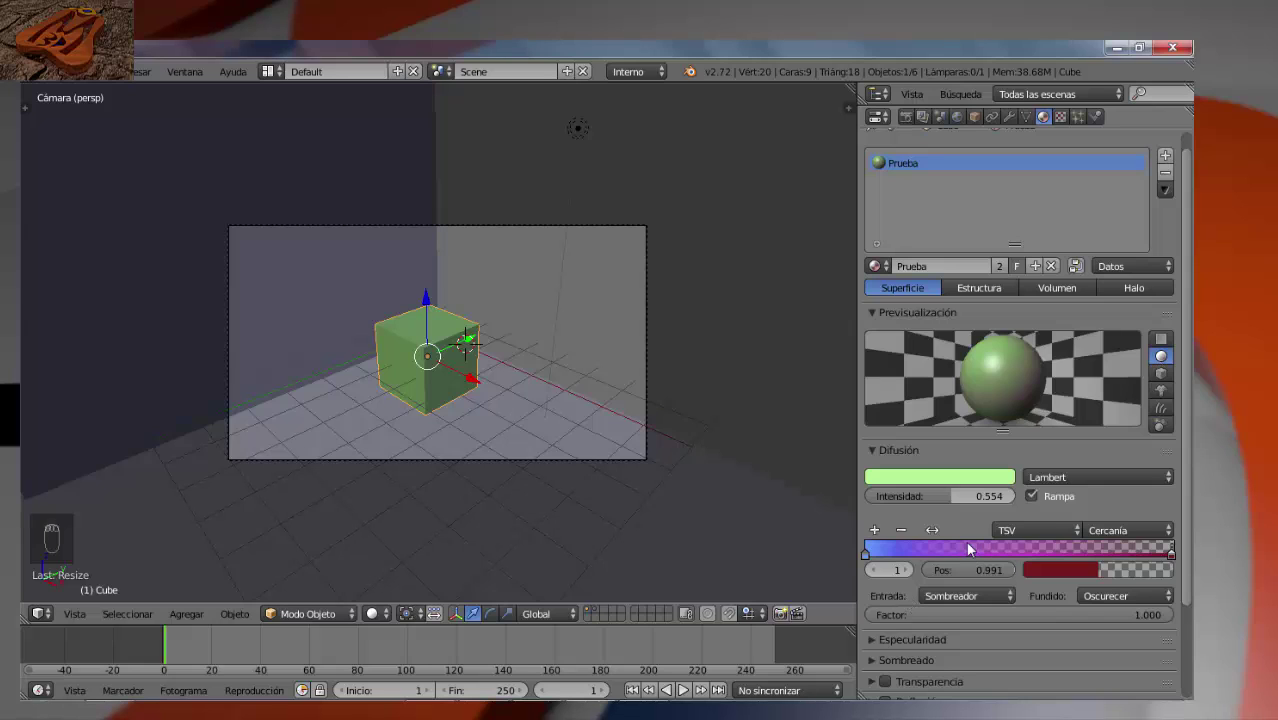
- Add a stop at 0.495 in the middle of the diffuse ramp and color it red
click(878, 530)
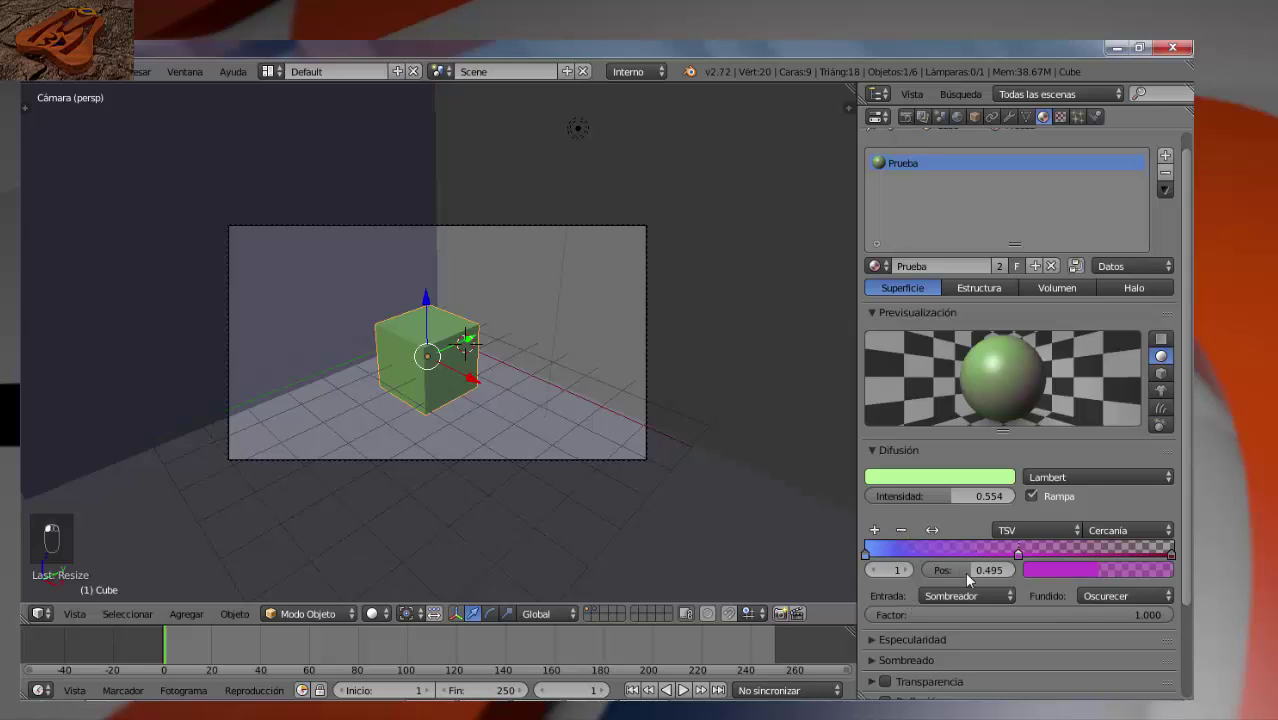
click(1043, 568)
click(1085, 427)
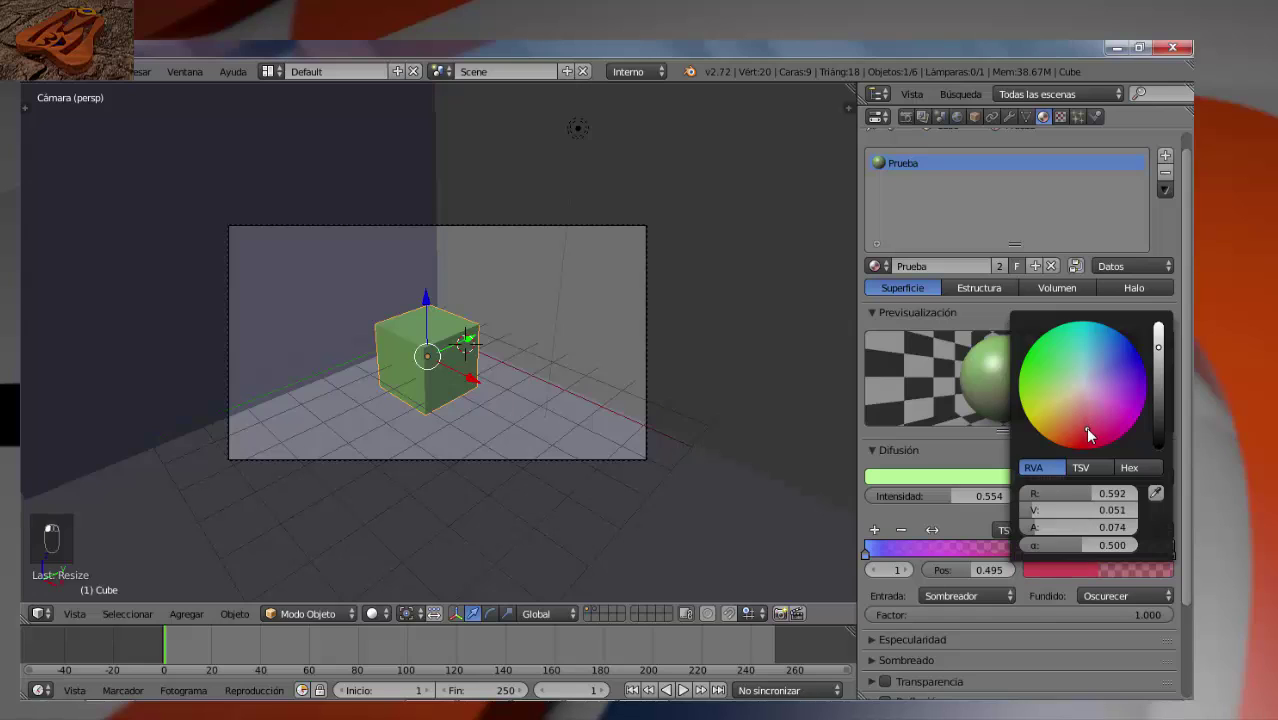
- Recolor the ramp's middle stop green and then soft blue with R 0.209, V 0.283, A 0.592, and reopen its color picker
click(1039, 569)
click(1046, 374)
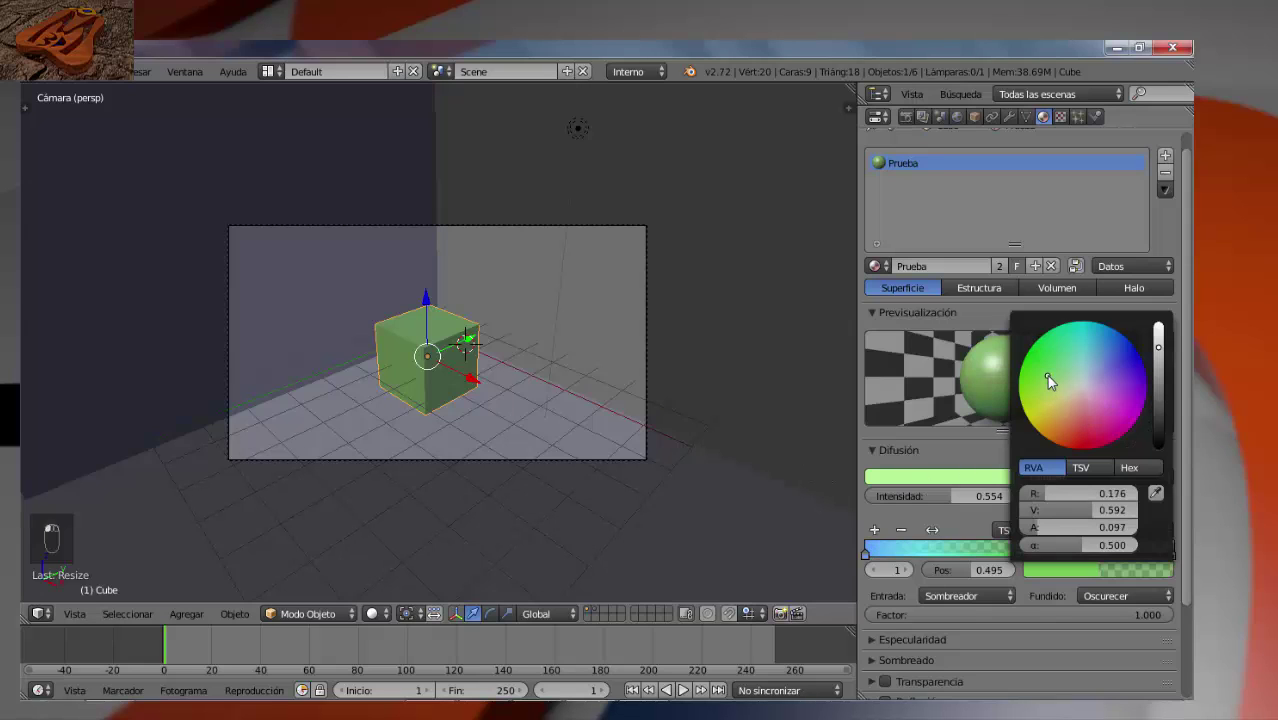
click(1096, 368)
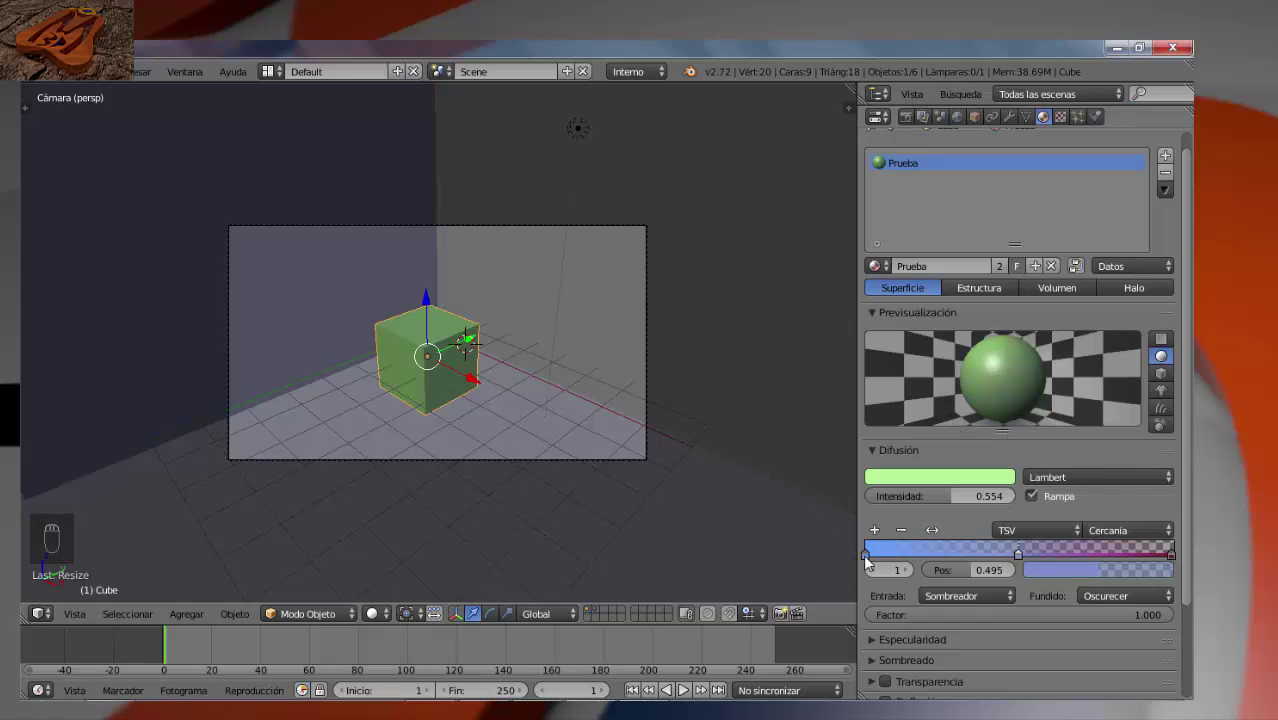
click(1071, 568)
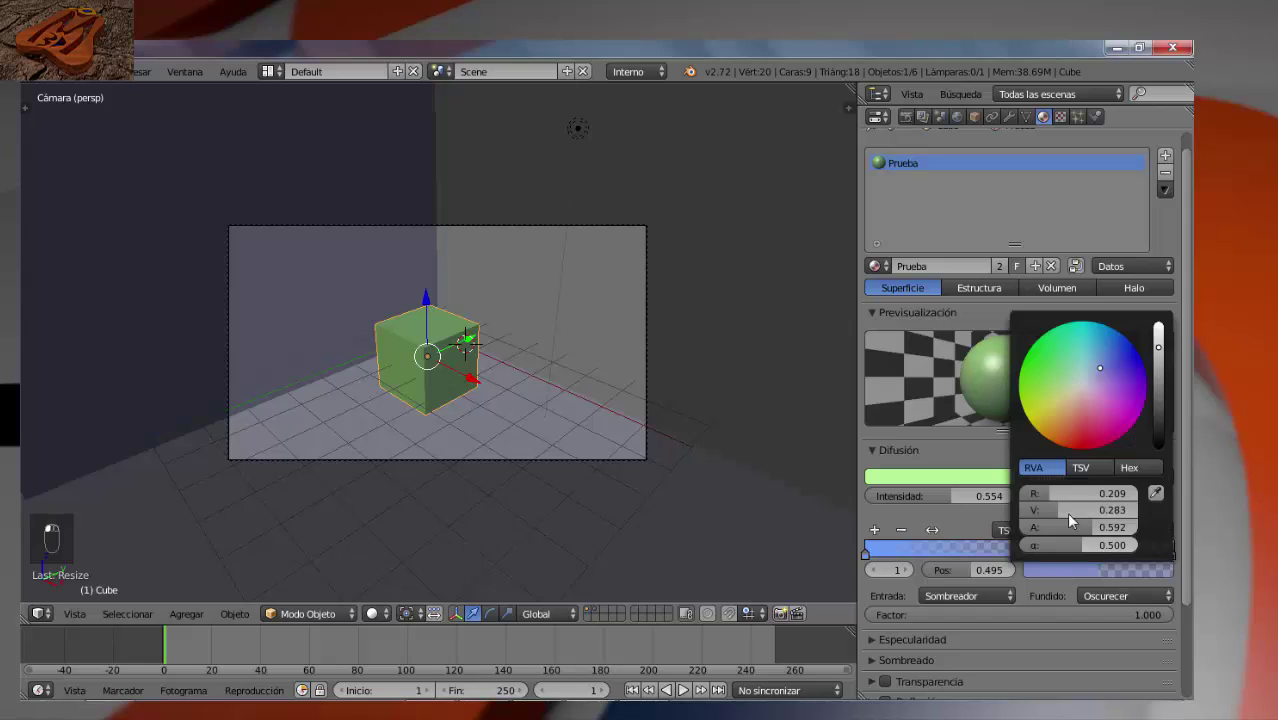
- Recolour the diffuse ramp's middle stop orange-red (R 0.592, V 0.078, A 0.011) and set the ramp's blend mode to Aclarar
click(1066, 440)
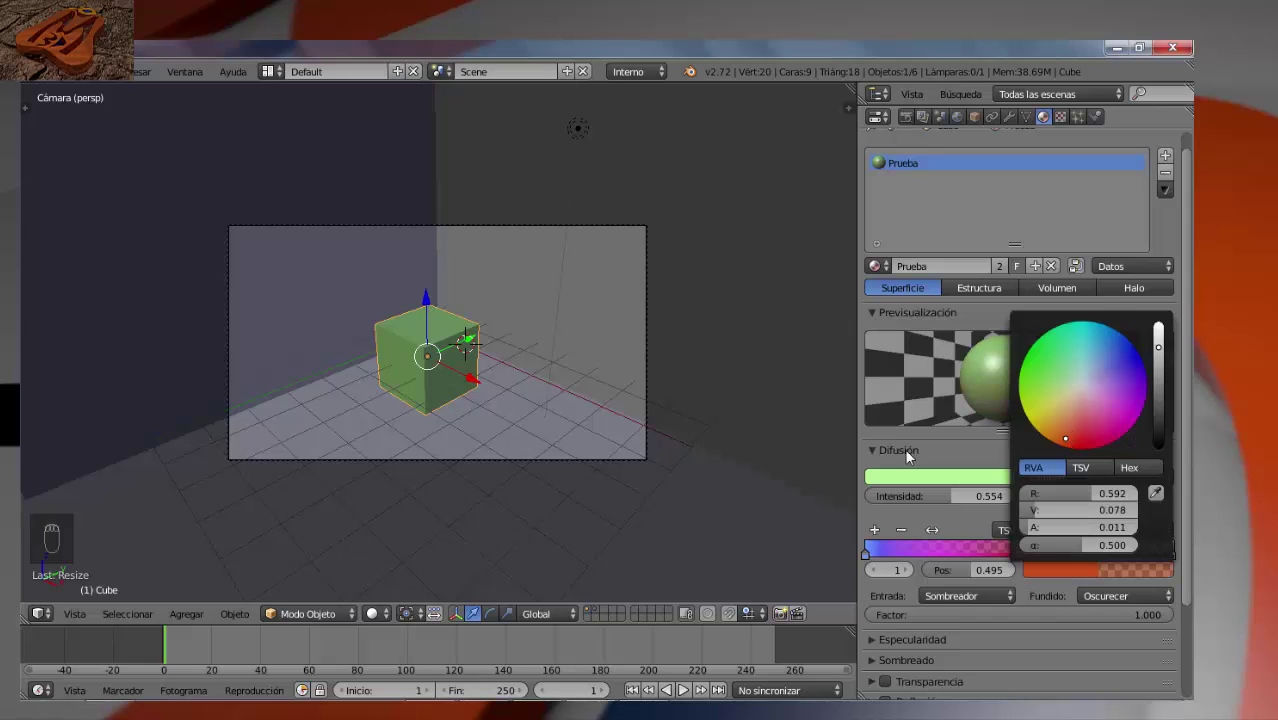
click(809, 444)
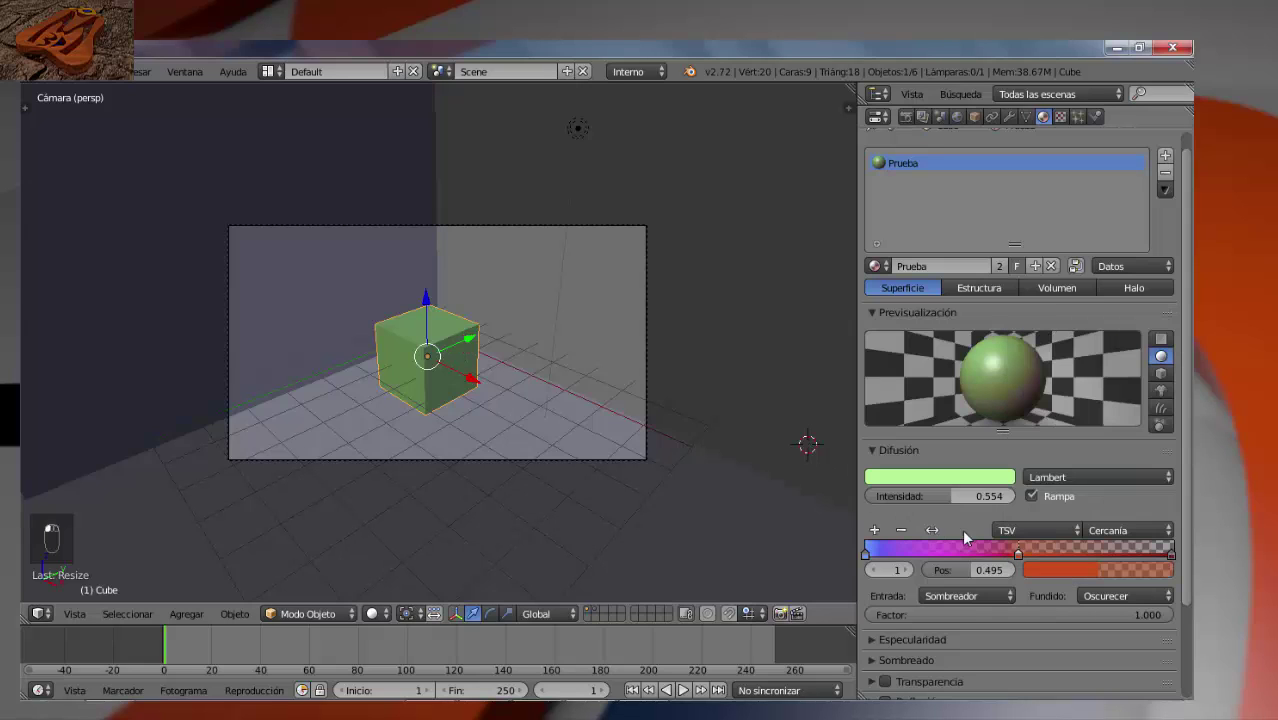
click(1108, 596)
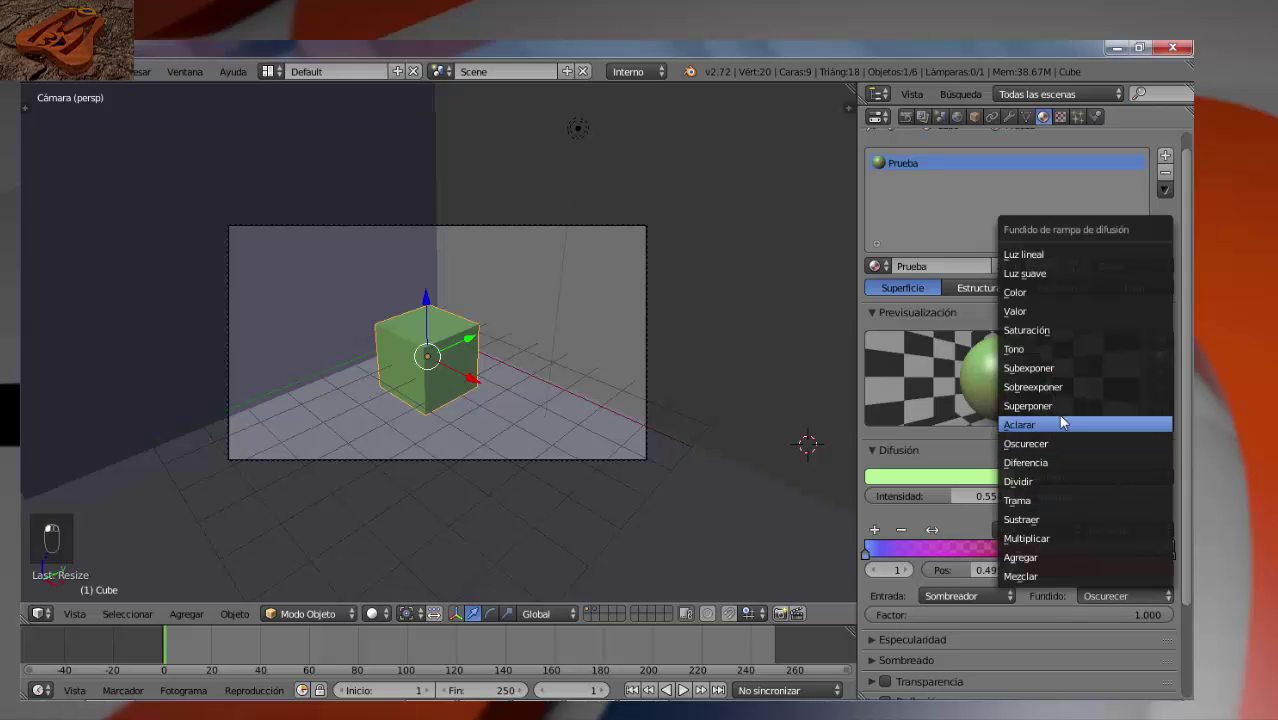
click(1051, 426)
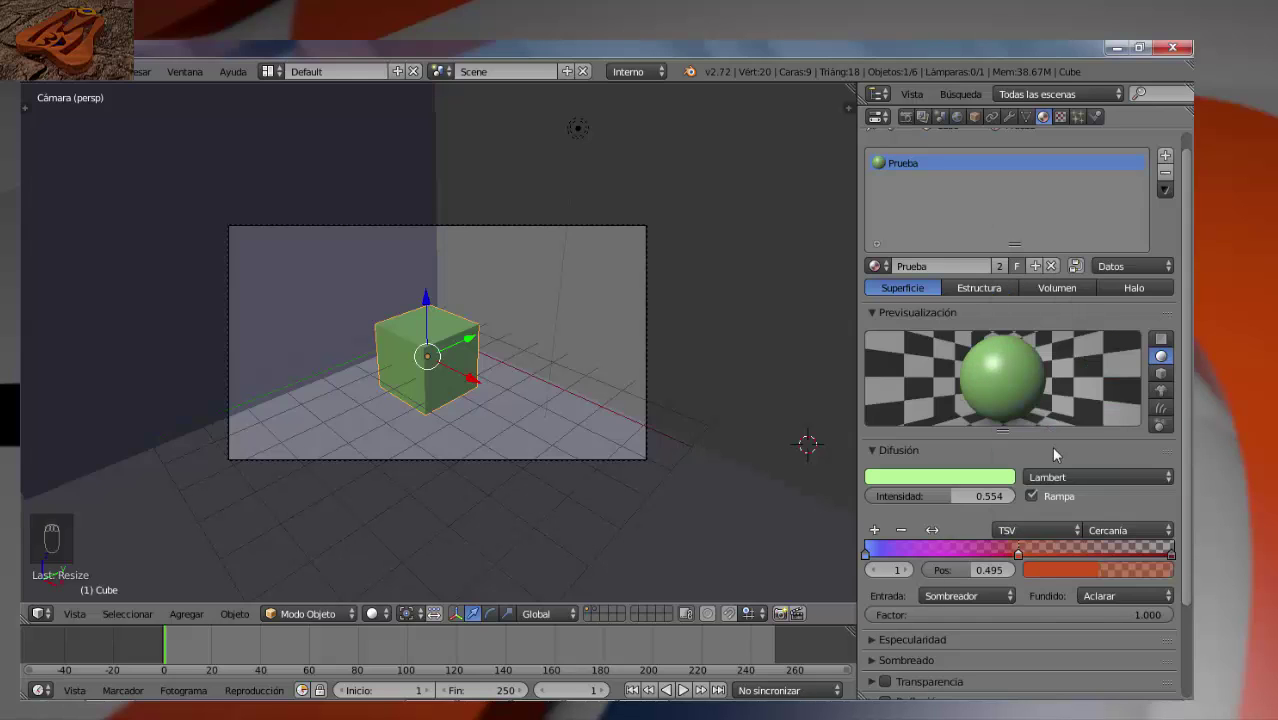
- Try the Superponer and Sobreexponer blend modes on the diffuse ramp
click(1088, 596)
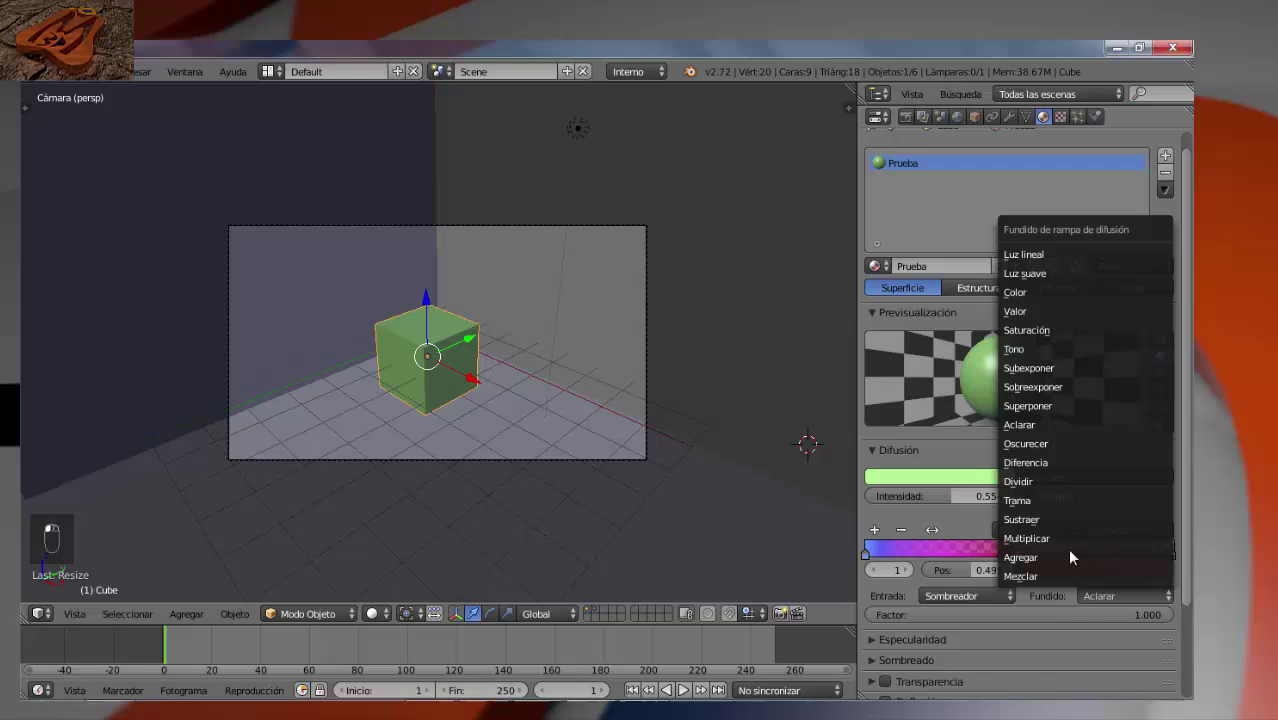
click(1050, 405)
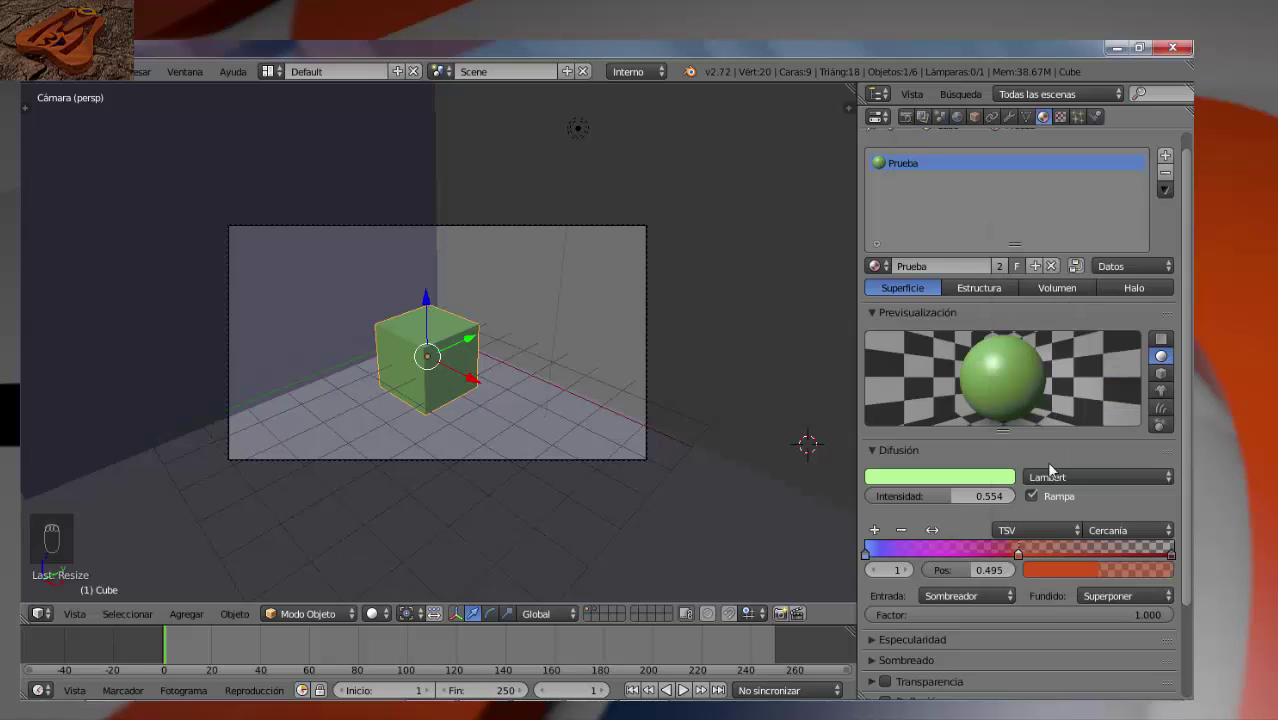
click(1108, 596)
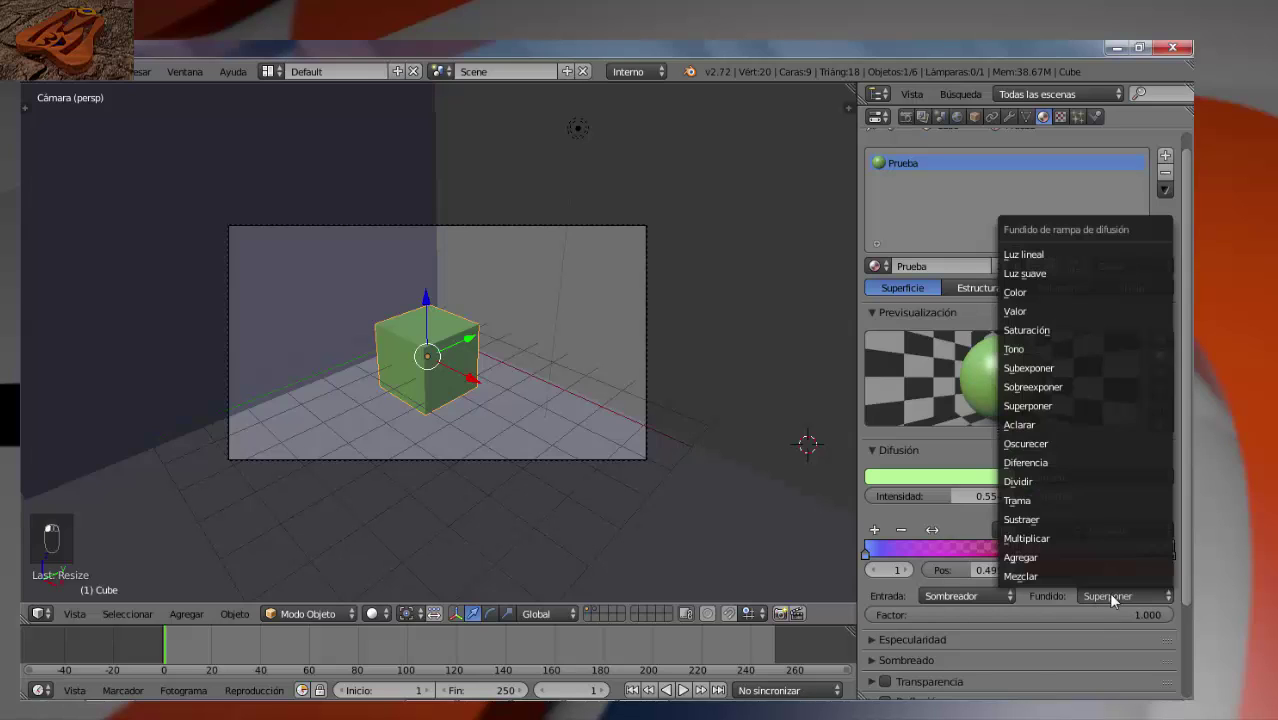
click(1050, 387)
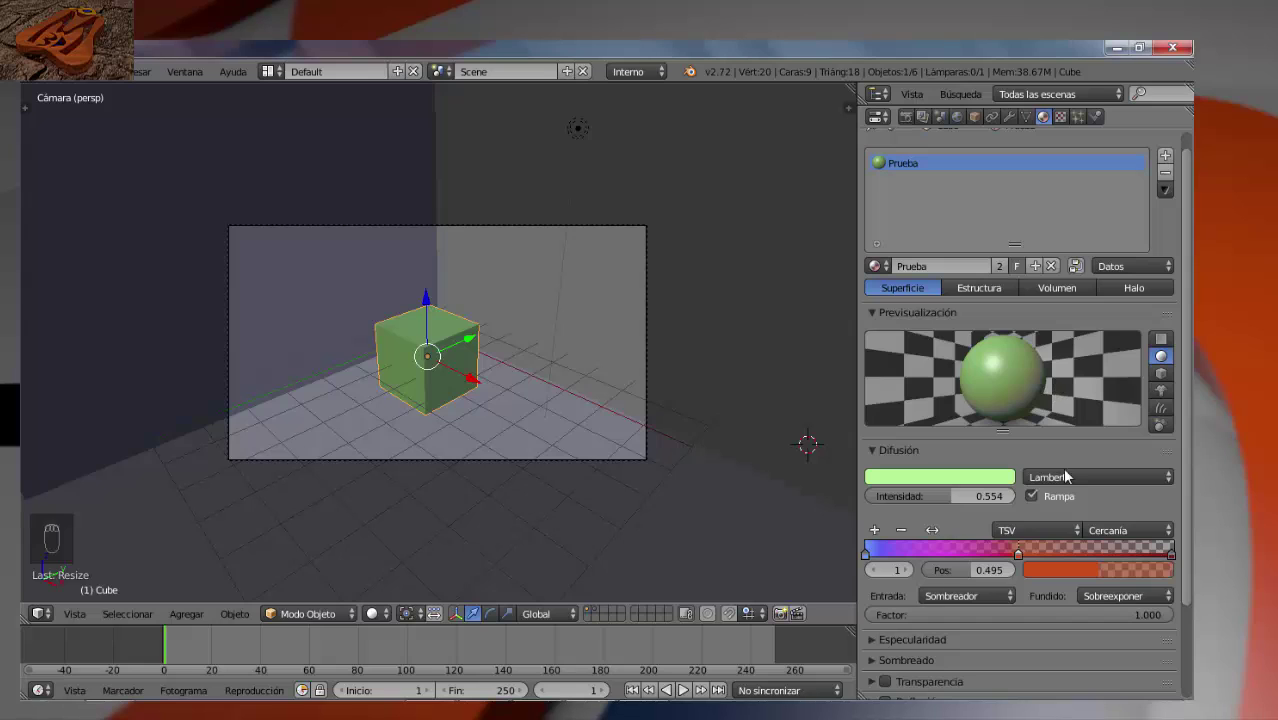
- Set the diffuse ramp's blend mode to Subexponer and check the cube in a test render
click(1100, 596)
click(1050, 368)
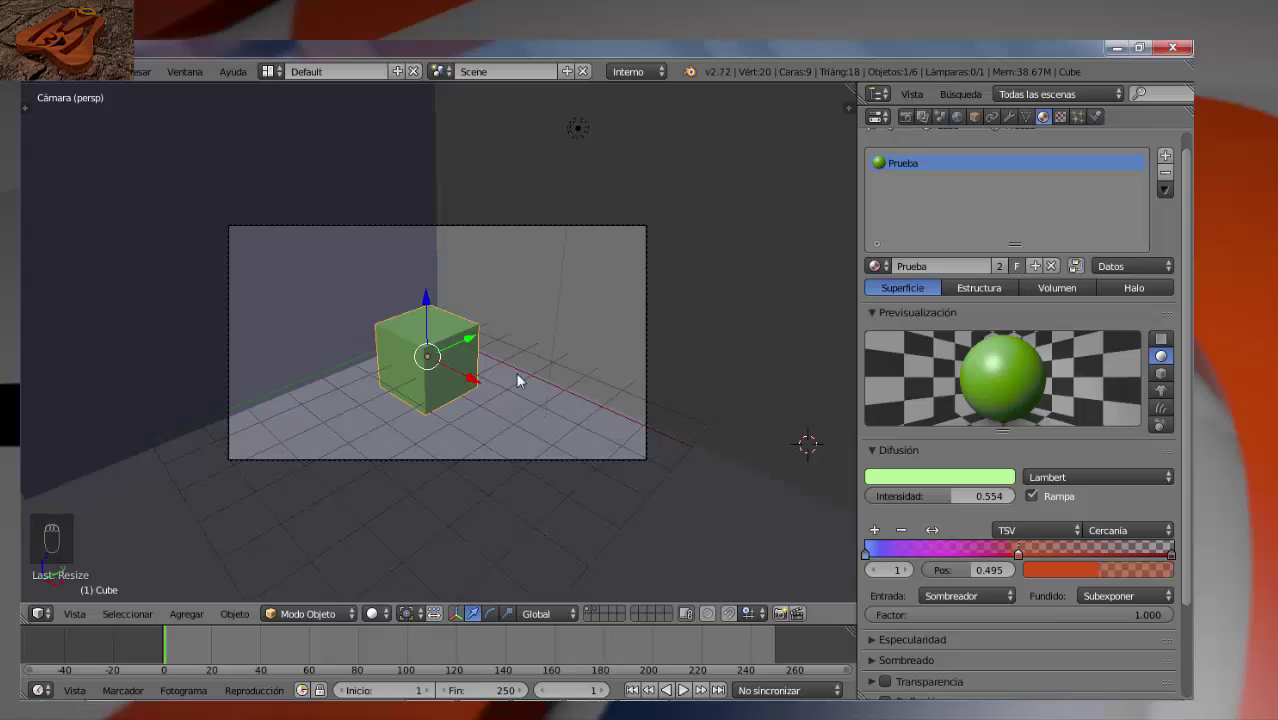
key(F12)
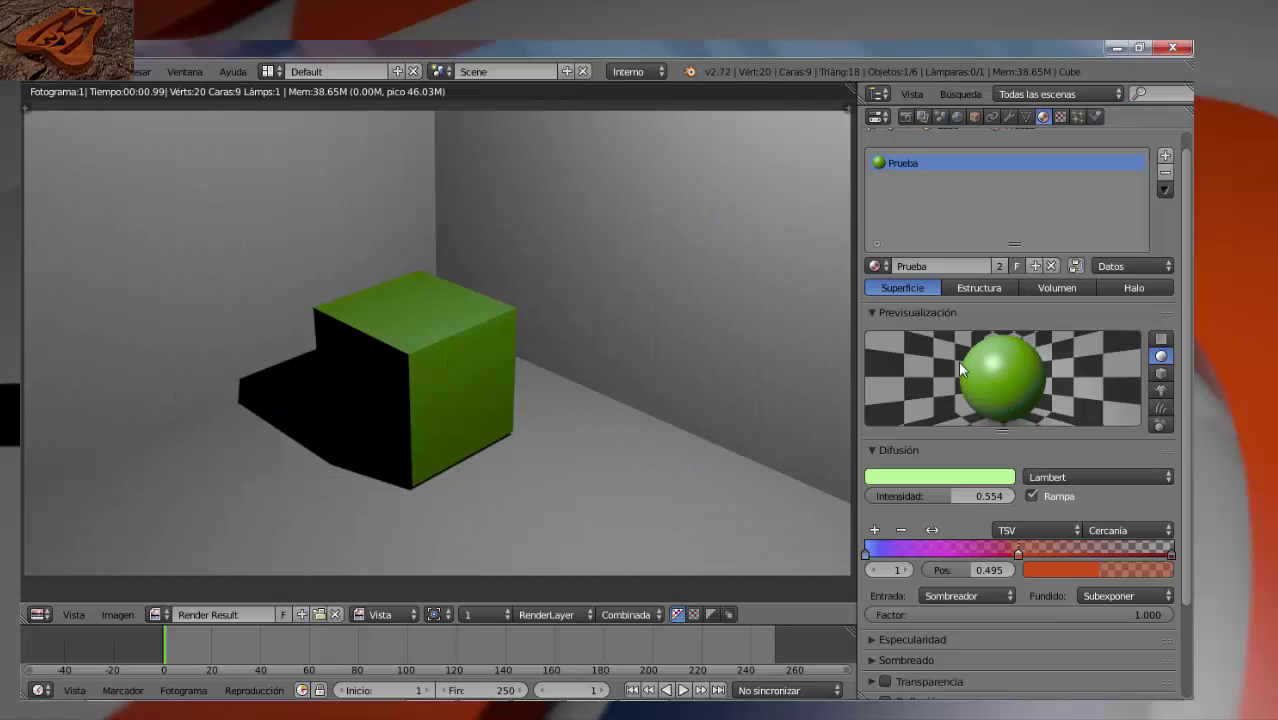
key(Escape)
key(Escape)
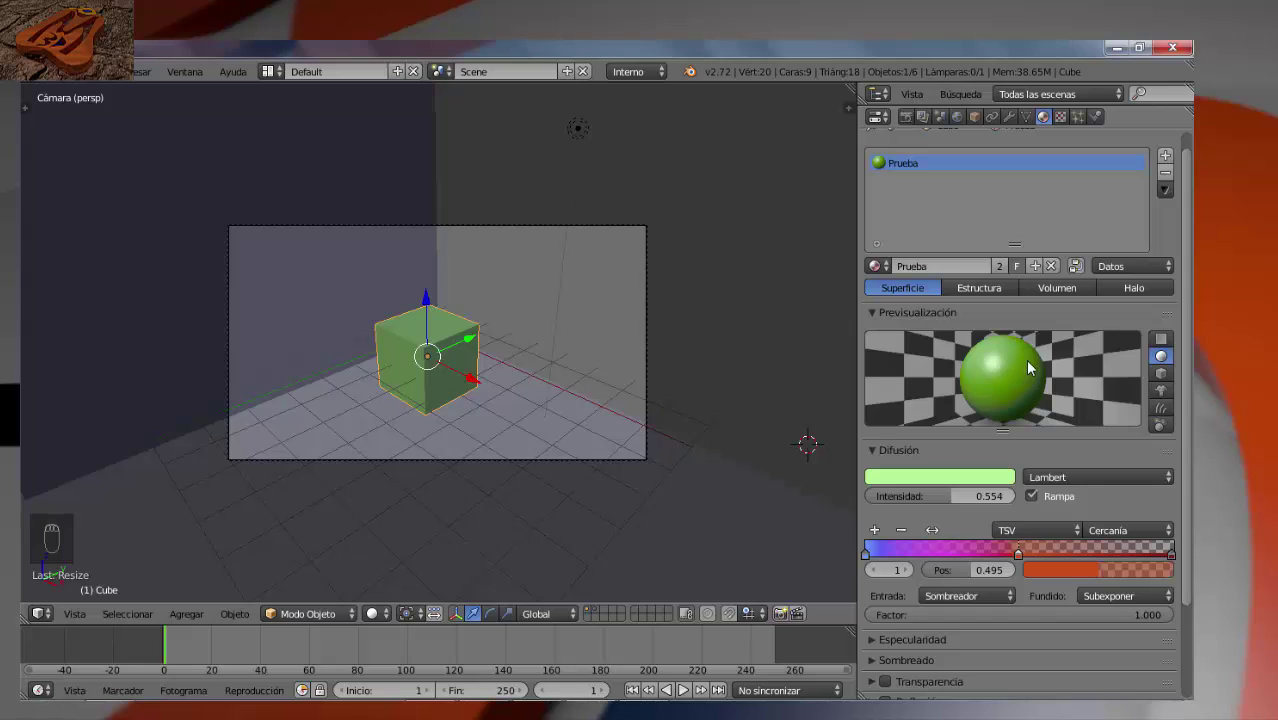
- Return the material preview to the sphere and try the Tono and Saturación blend modes on the diffuse ramp
click(1161, 339)
click(1160, 357)
click(1100, 592)
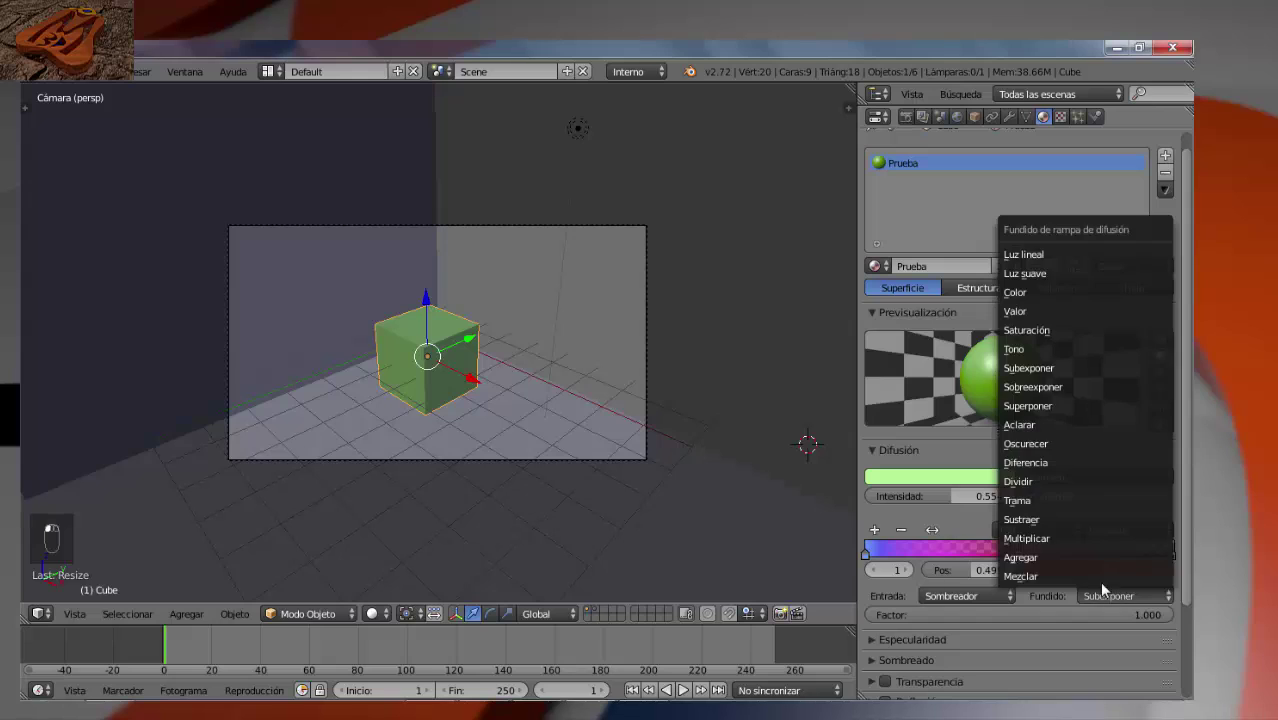
click(1057, 349)
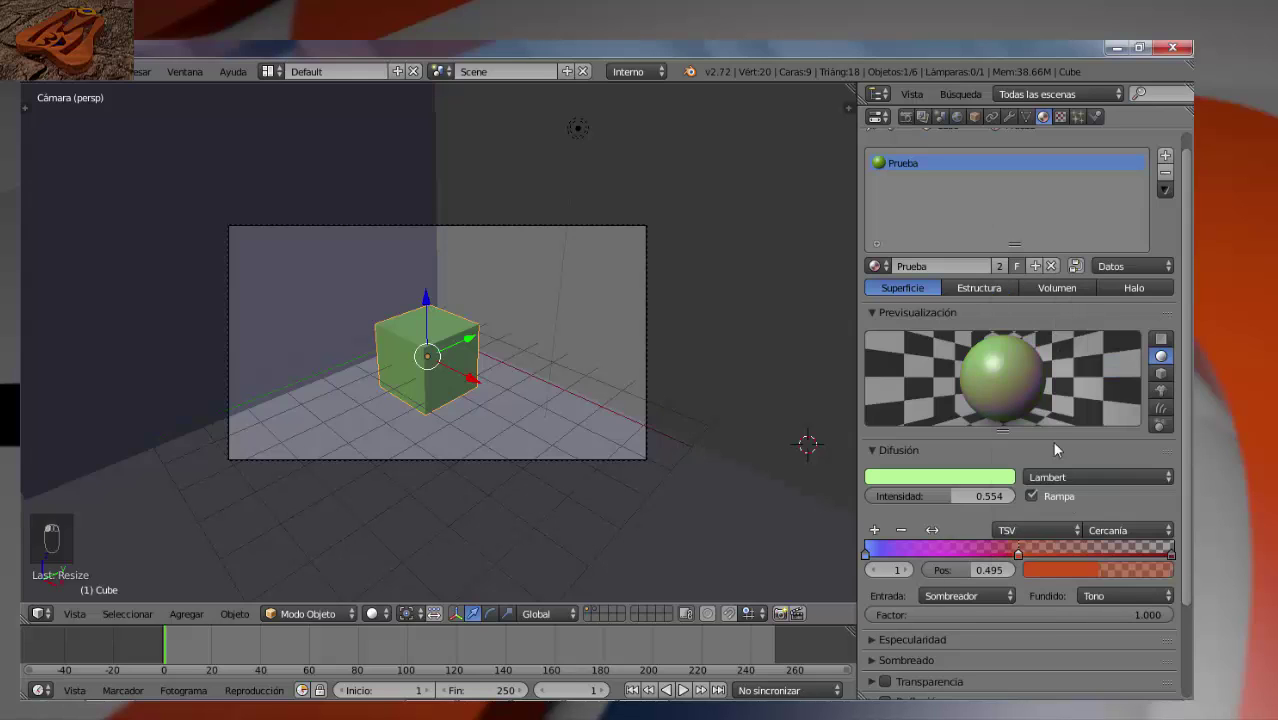
click(1109, 591)
click(1060, 328)
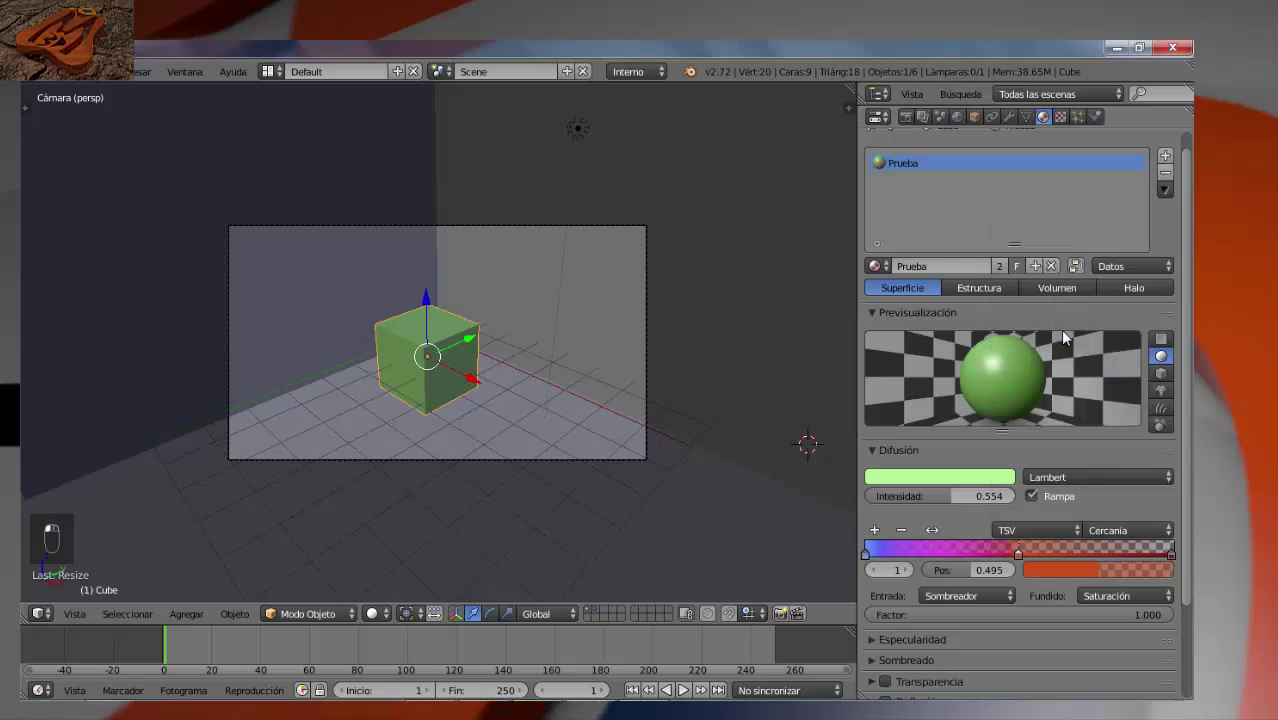
- Set the diffuse ramp's blend mode to Color and check the cube in a test render
click(1103, 597)
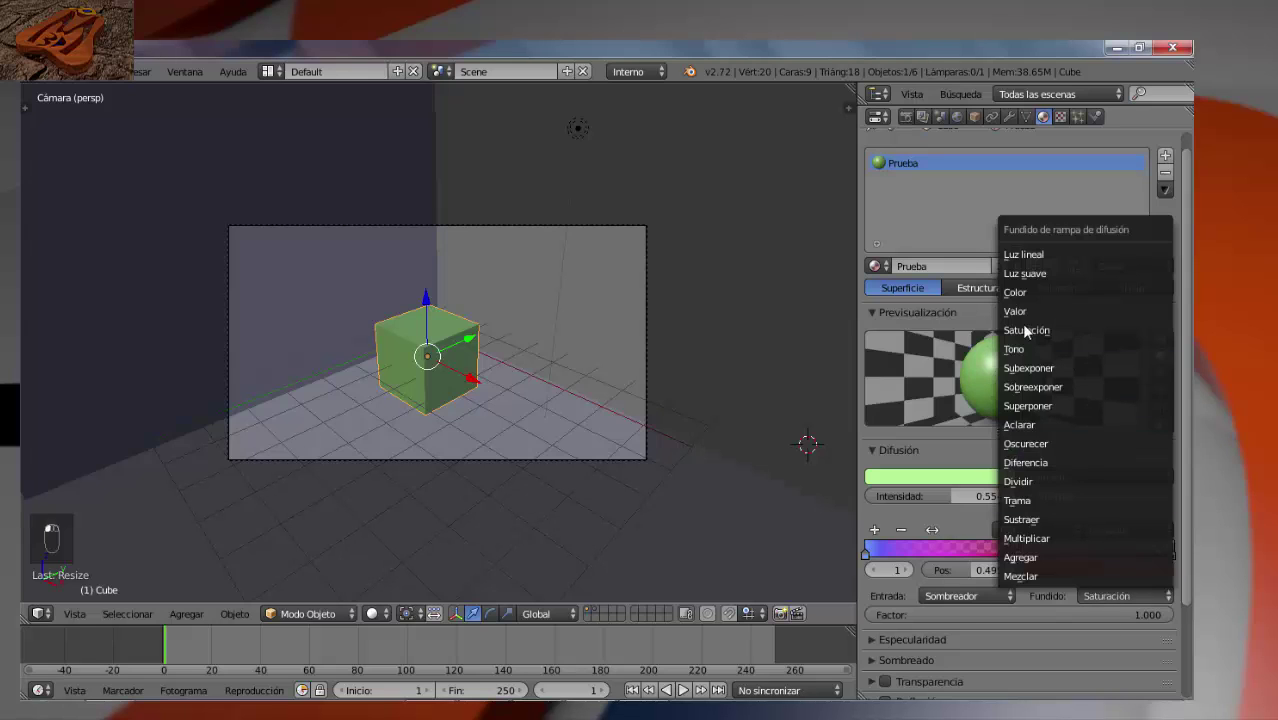
click(1028, 296)
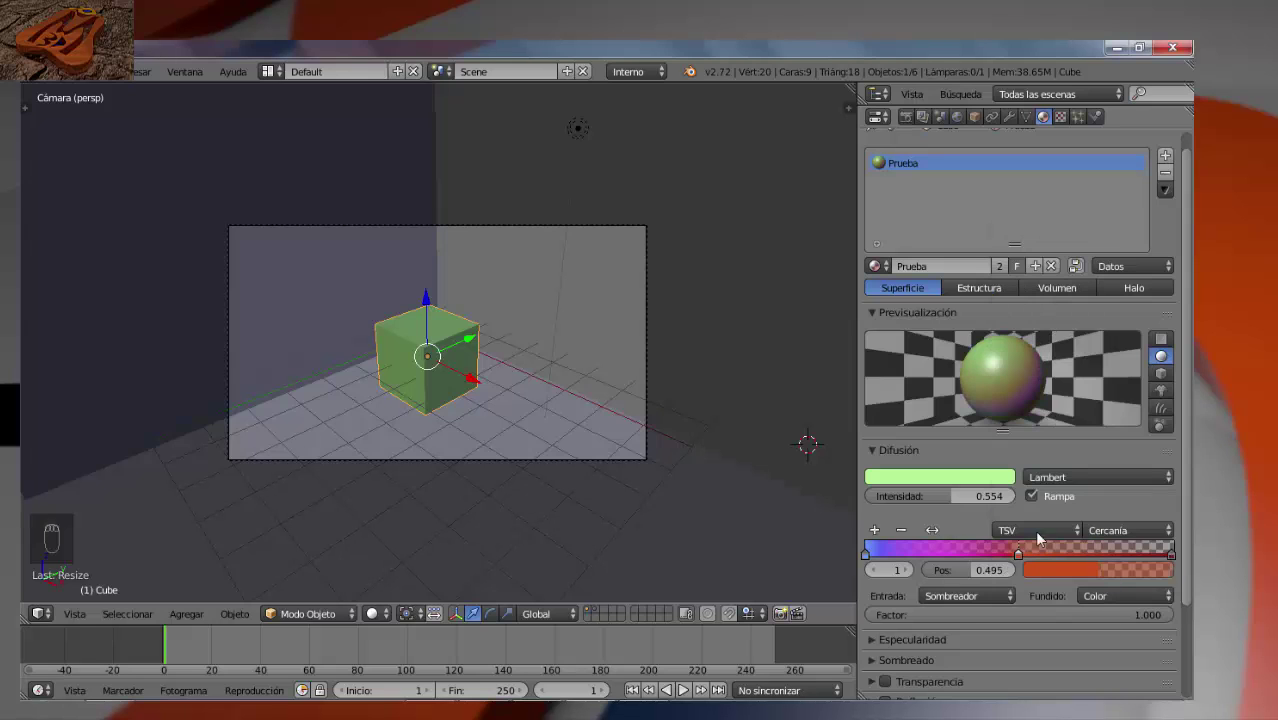
key(F12)
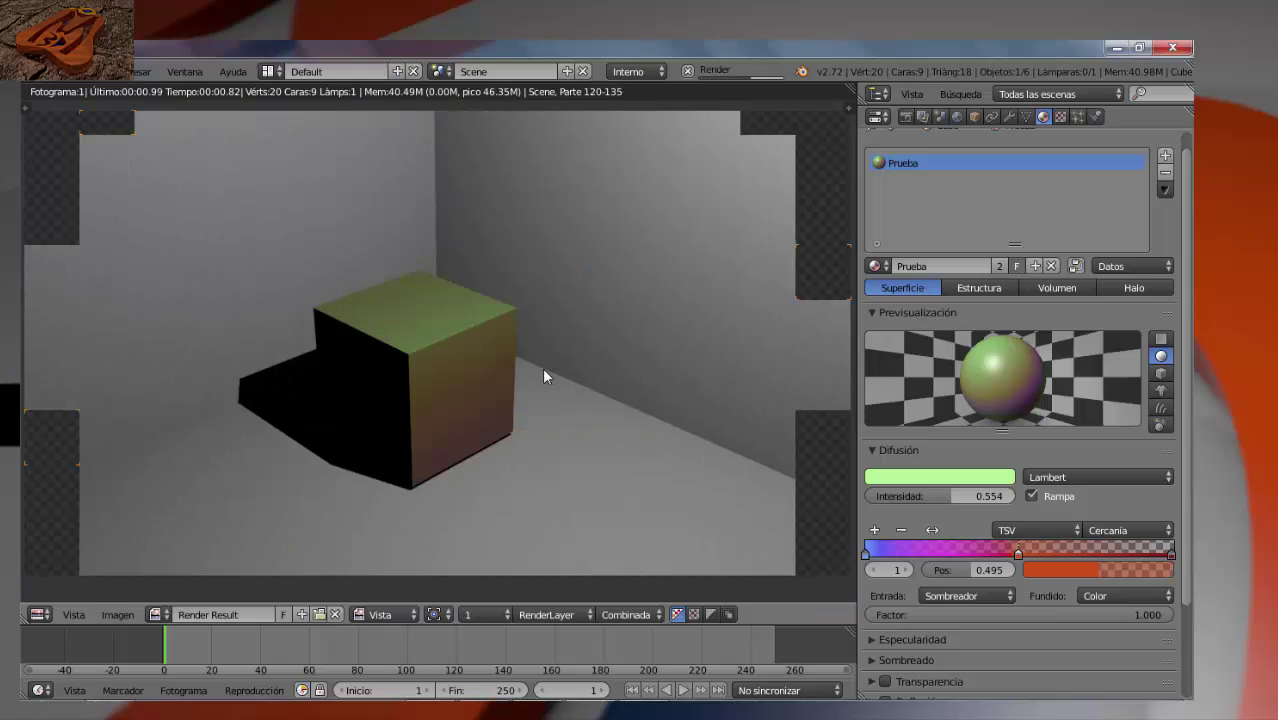
key(Escape)
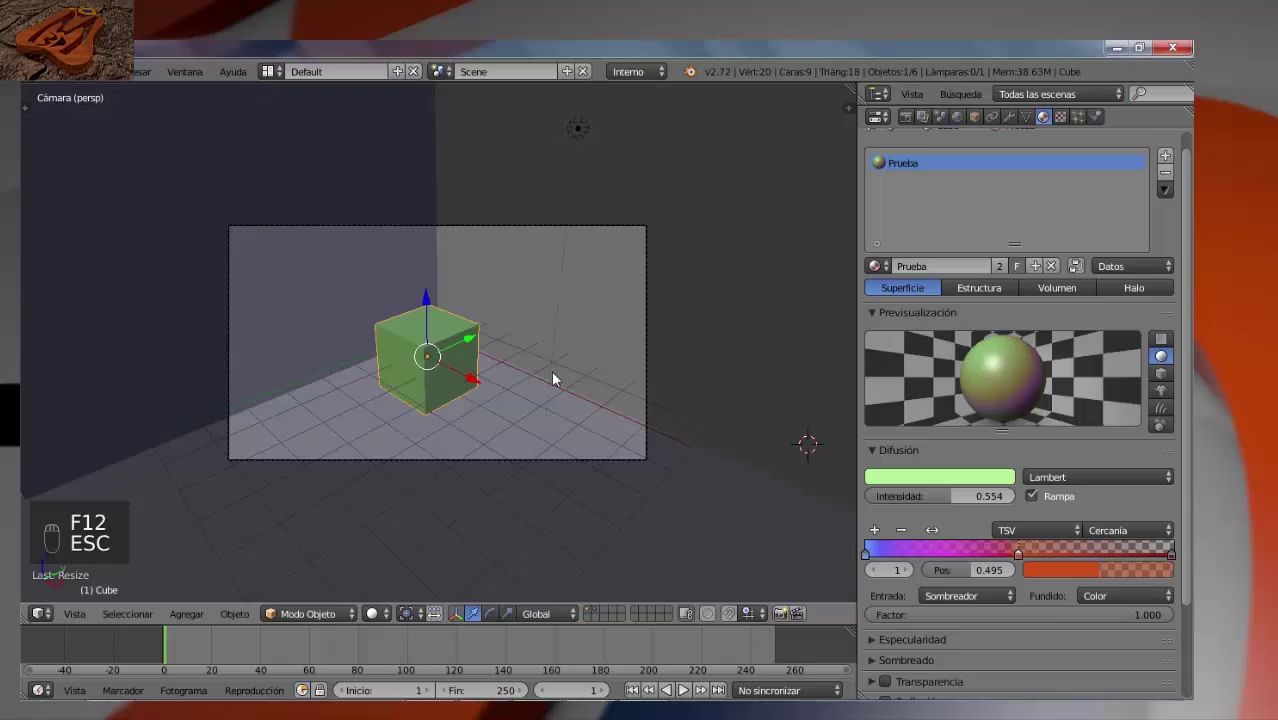
- Try the Luz suave and Luz lineal blend modes on the diffuse ramp, test-rendering the scene with Luz lineal
click(1119, 594)
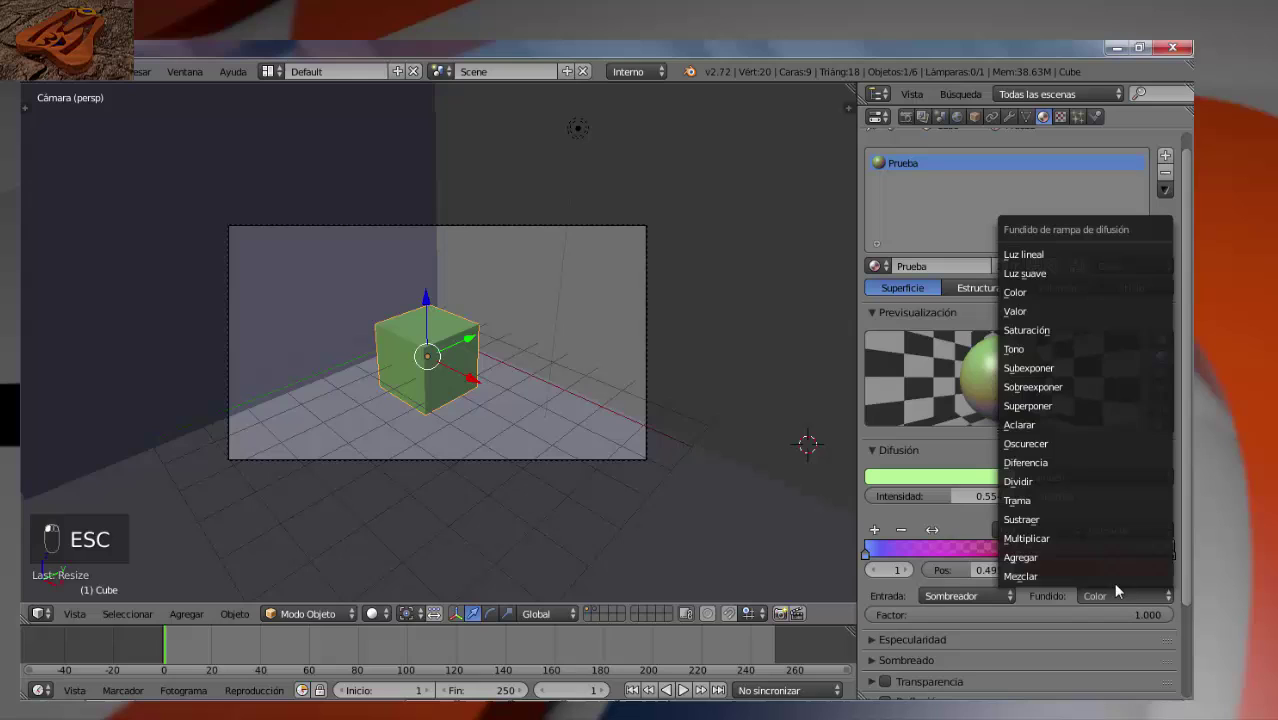
click(1047, 273)
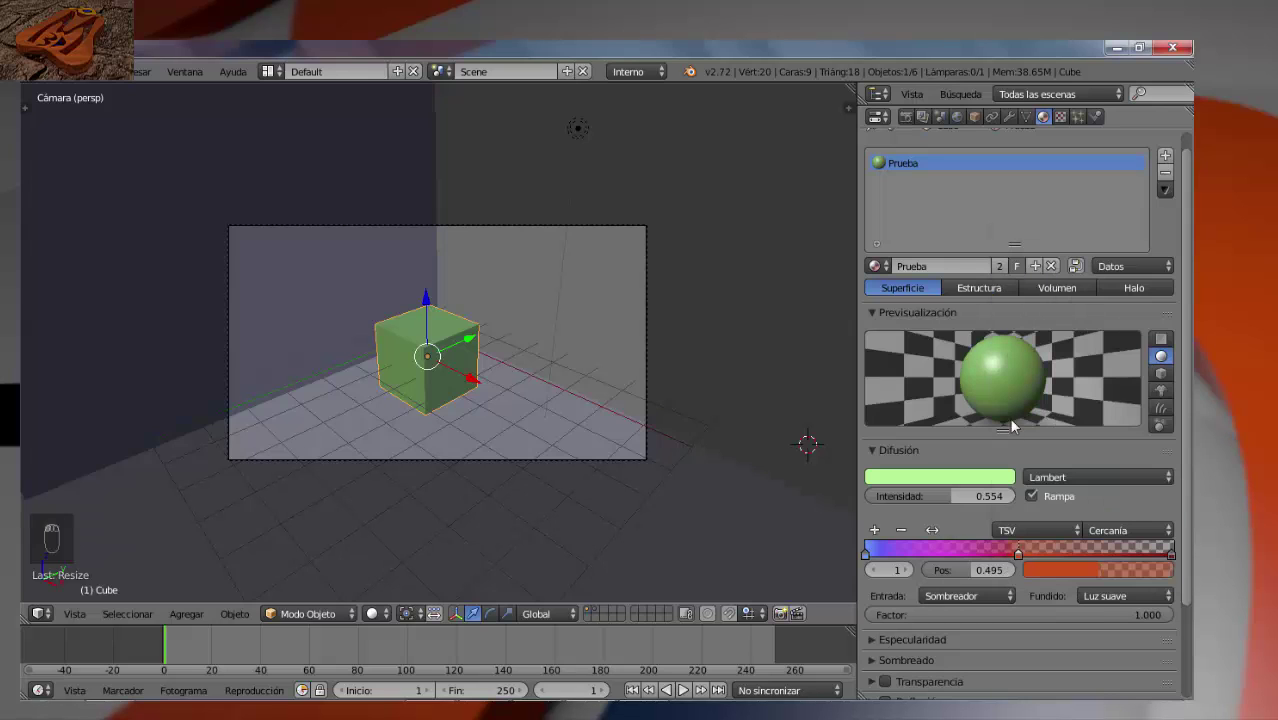
click(1104, 596)
click(1080, 254)
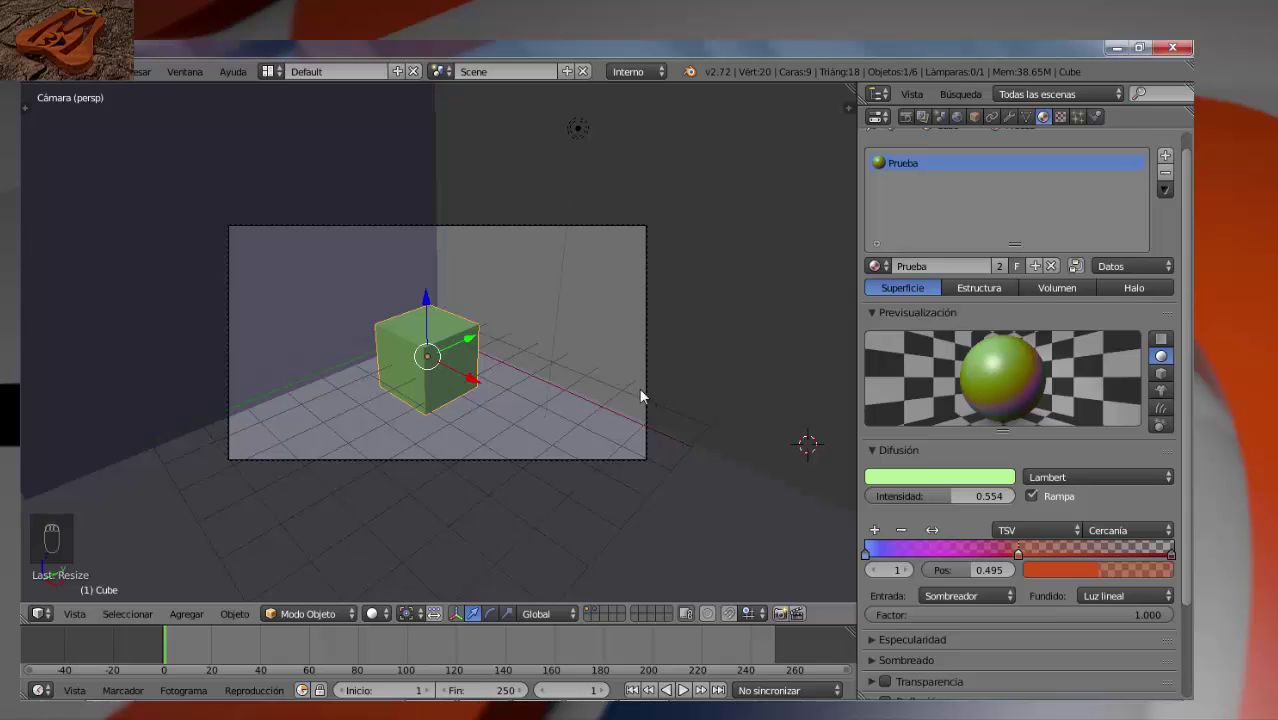
key(F12)
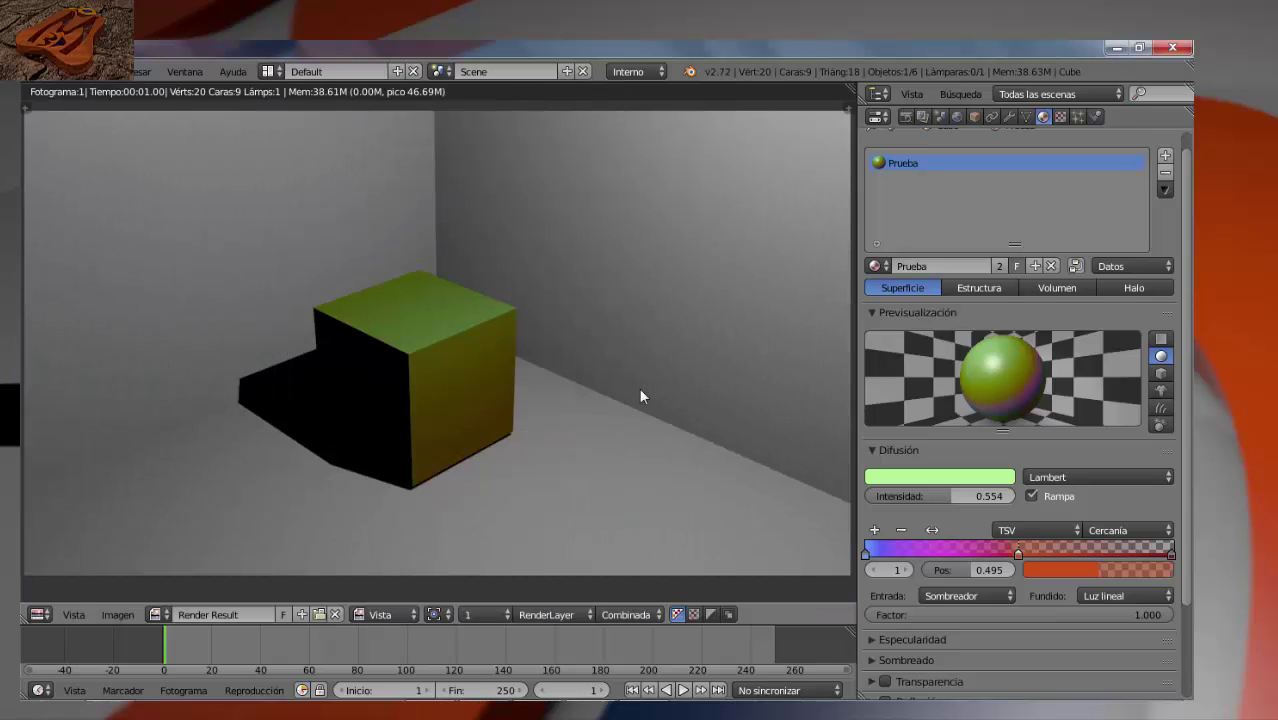
key(Escape)
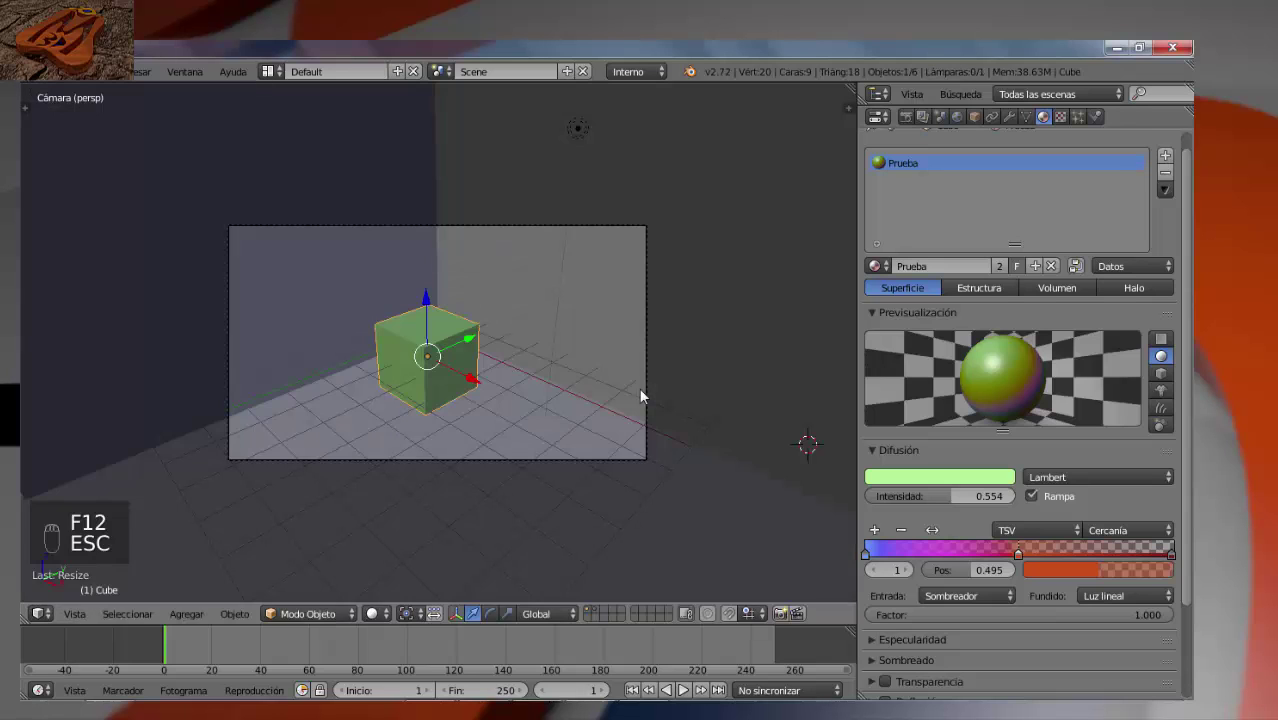
- Set the diffuse ramp's blend mode to Mezclar and delete its middle colour stop
click(1106, 597)
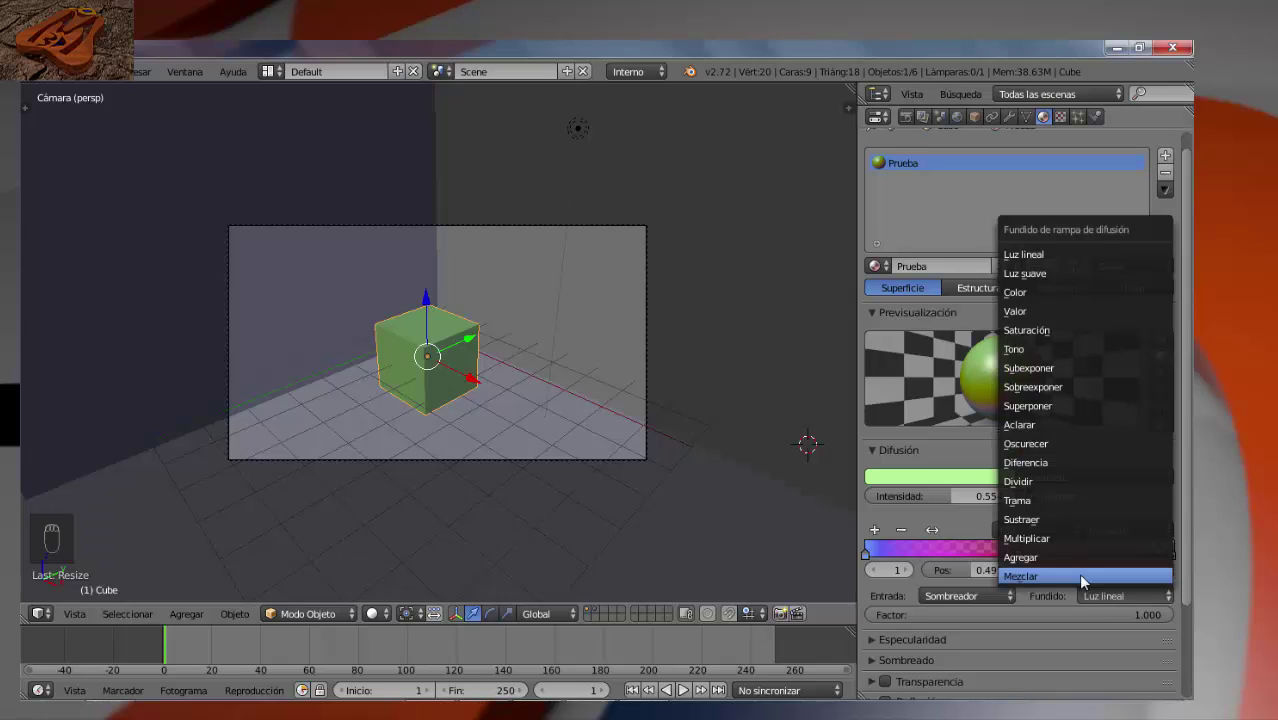
click(1080, 575)
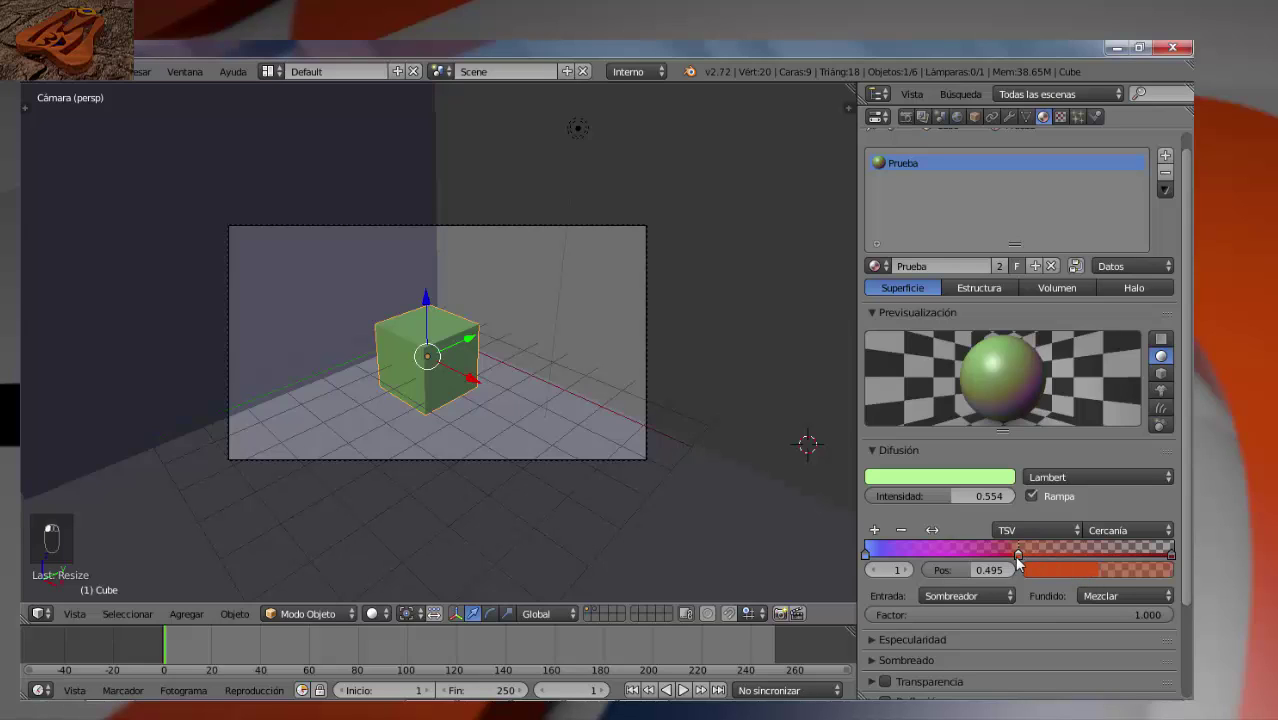
click(901, 530)
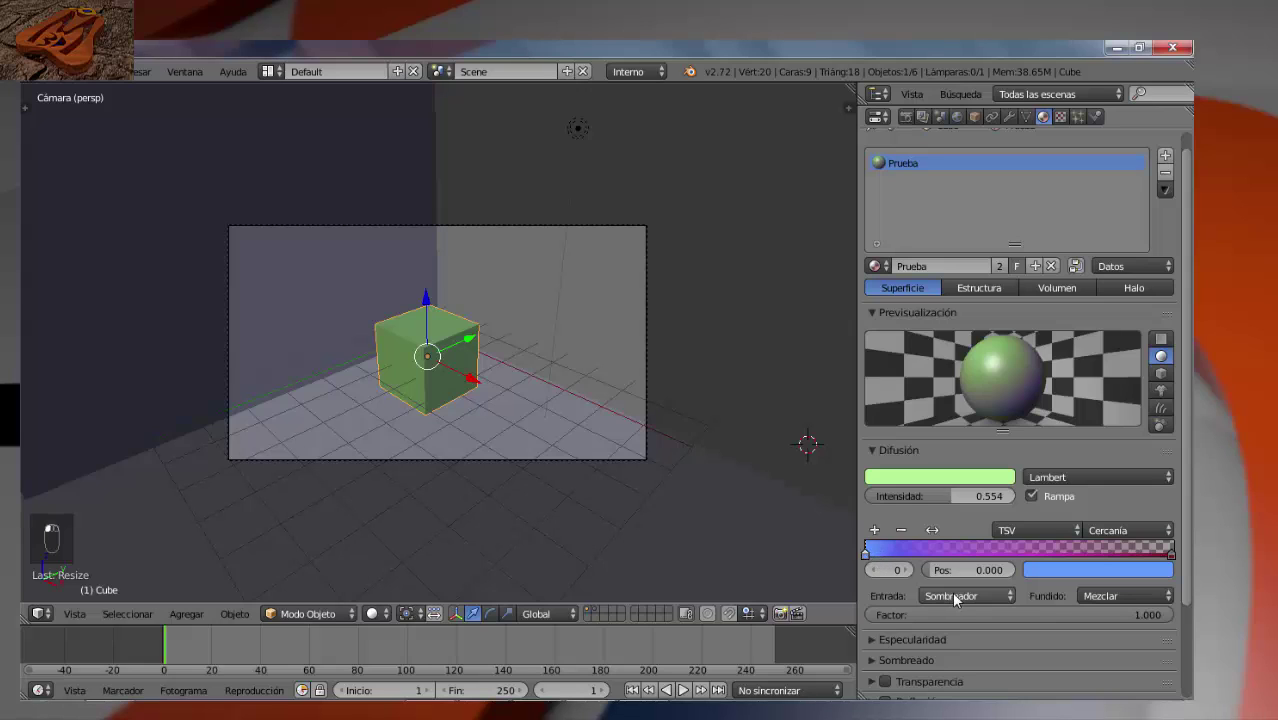
- Change the colour of the diffuse ramp's first stop to black
click(1103, 572)
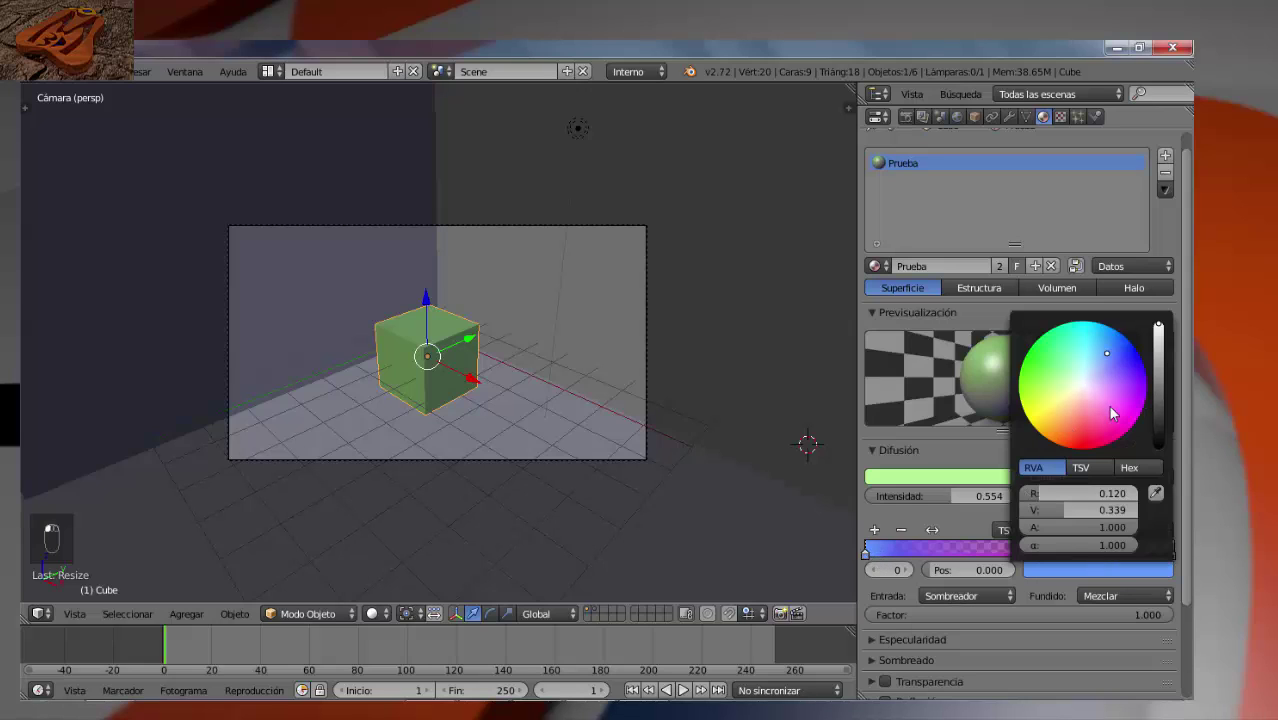
drag(1110, 350, 1083, 387)
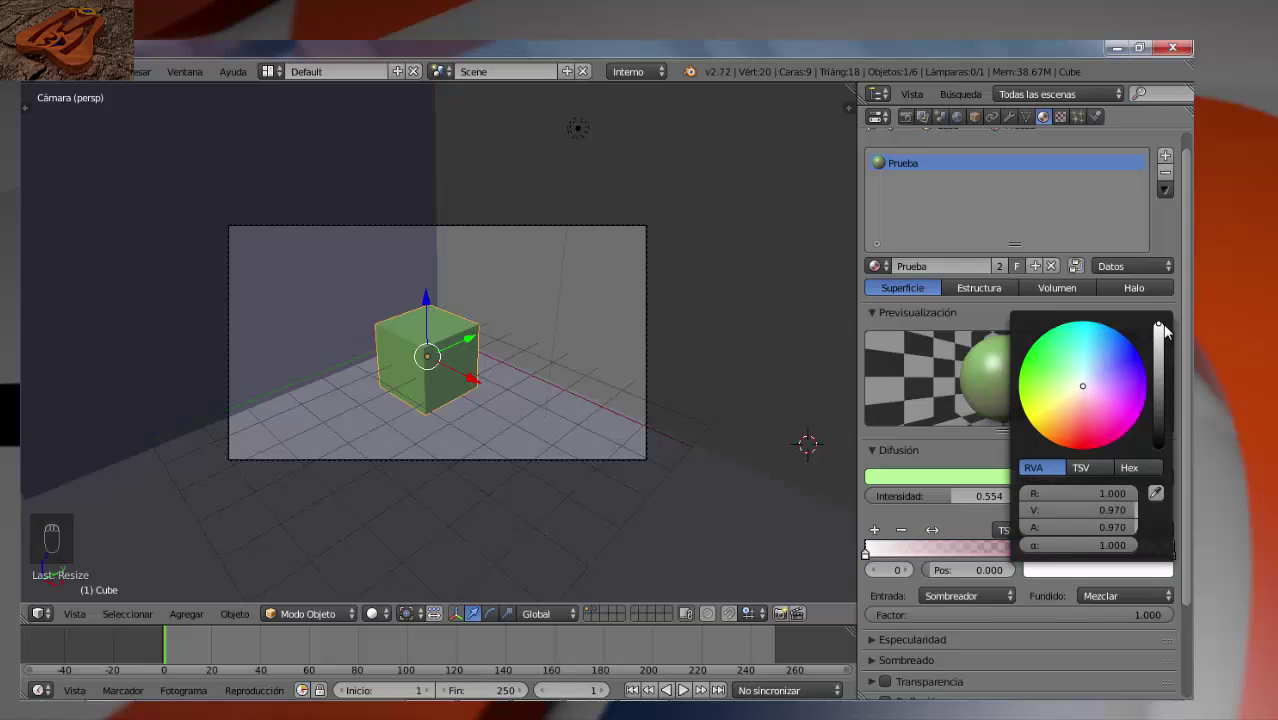
drag(1160, 328, 1166, 462)
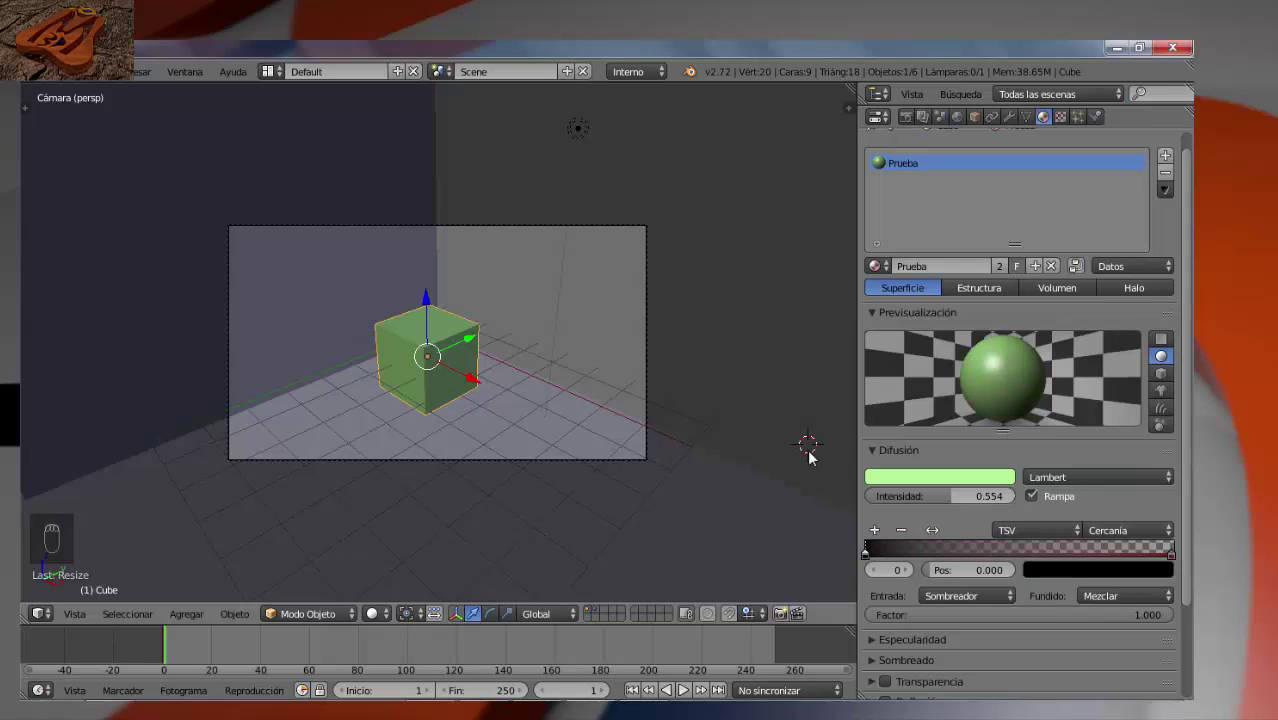
- Change the colour of the diffuse ramp's last stop to near-white at full brightness
click(1170, 552)
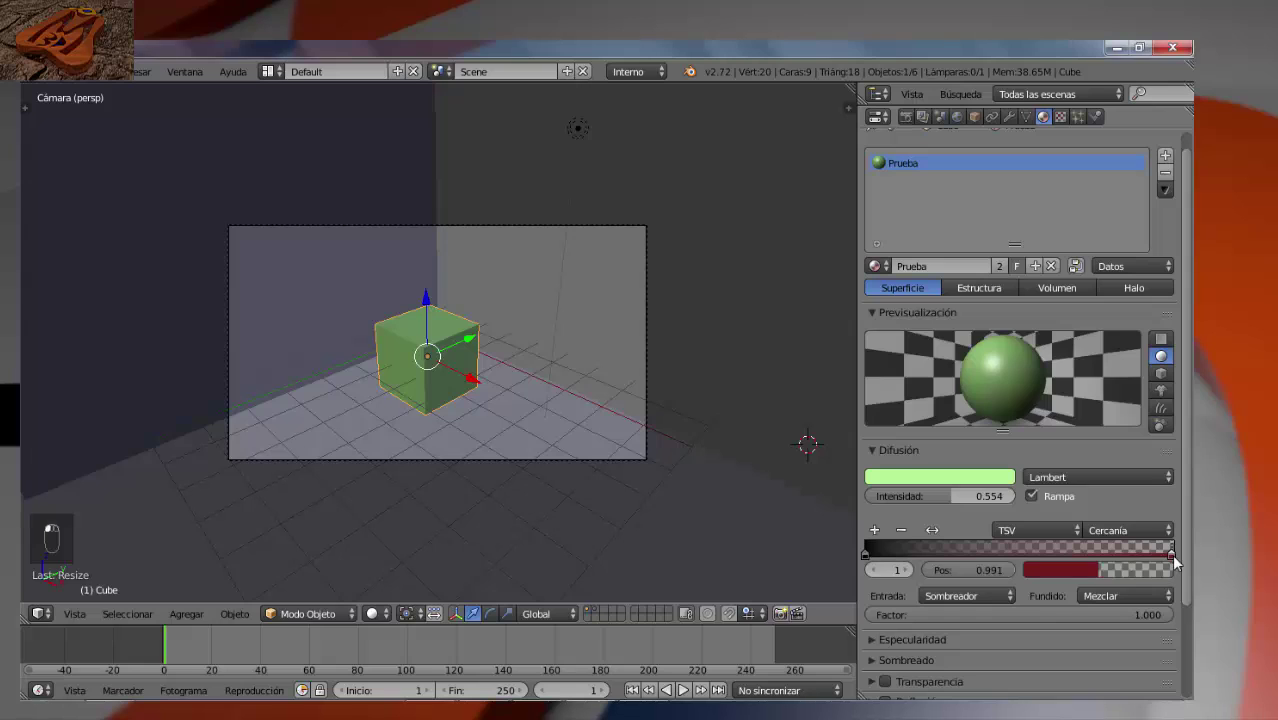
click(1080, 570)
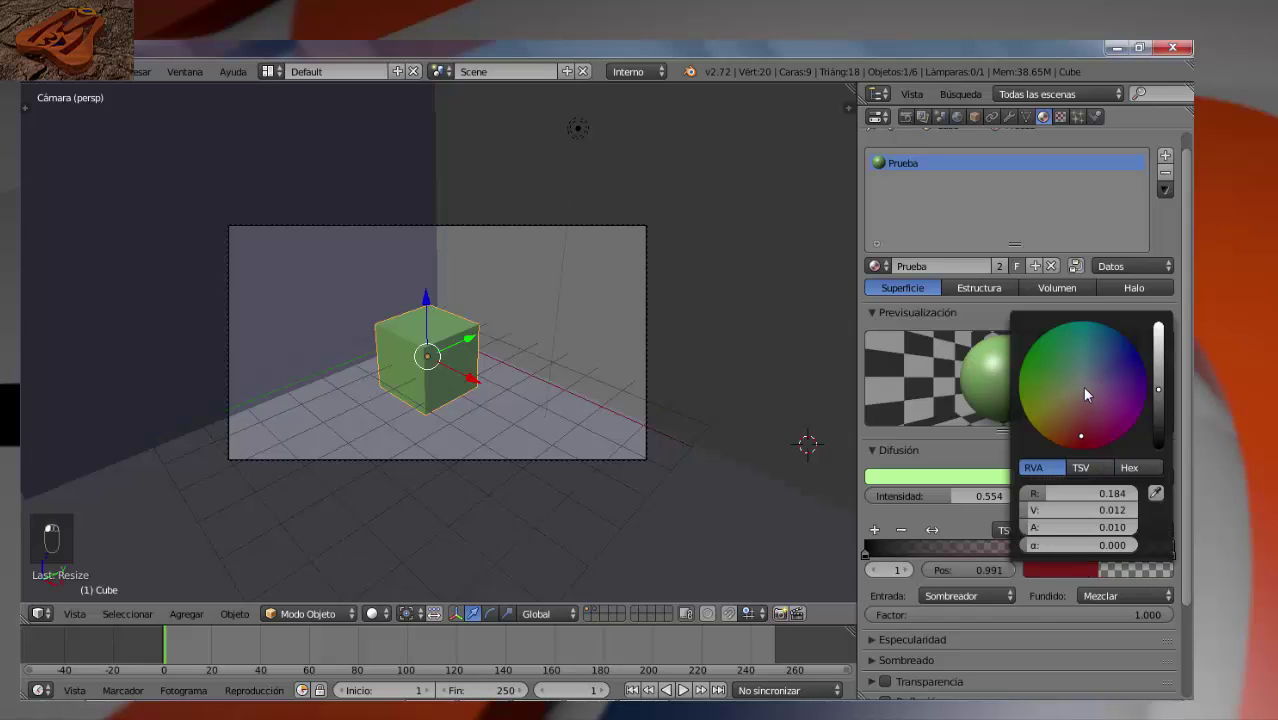
click(1083, 387)
drag(1157, 392, 1157, 328)
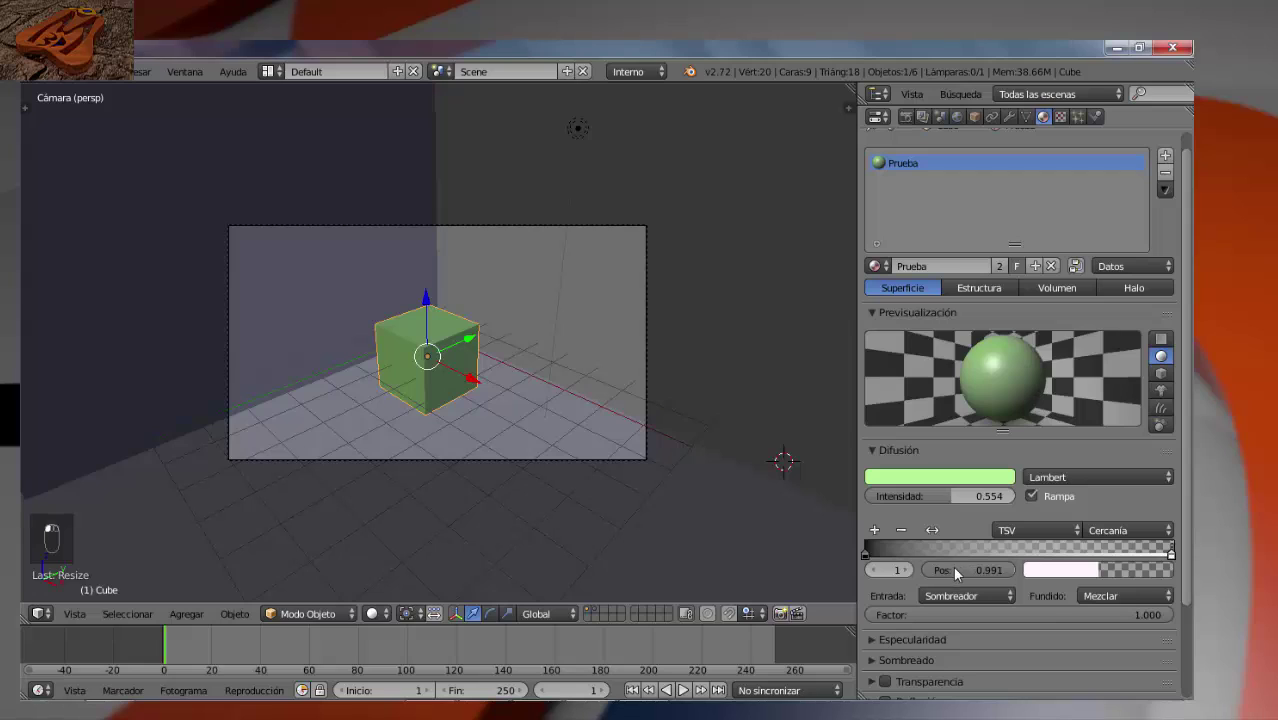
- Reposition the ramp's stops, the white one at the far end and the black one at 0.303, and render the scene
drag(953, 565, 988, 573)
click(864, 551)
drag(945, 571, 983, 571)
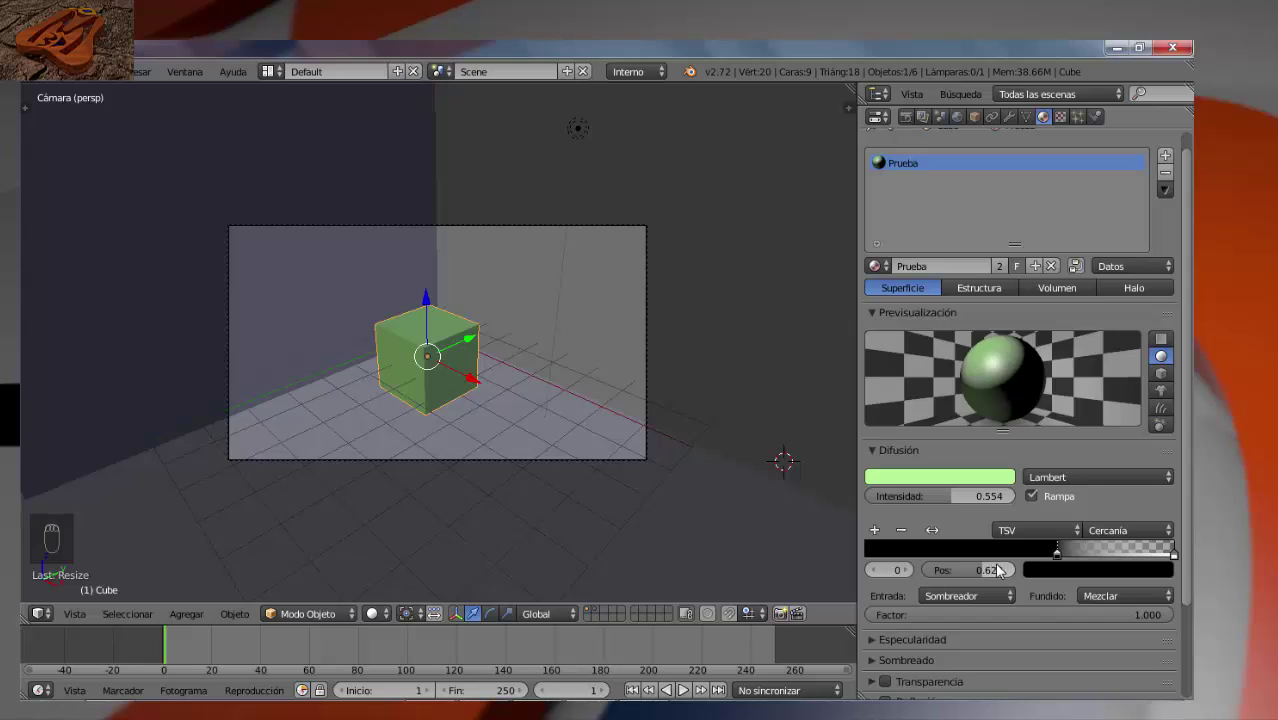
drag(1056, 553, 958, 556)
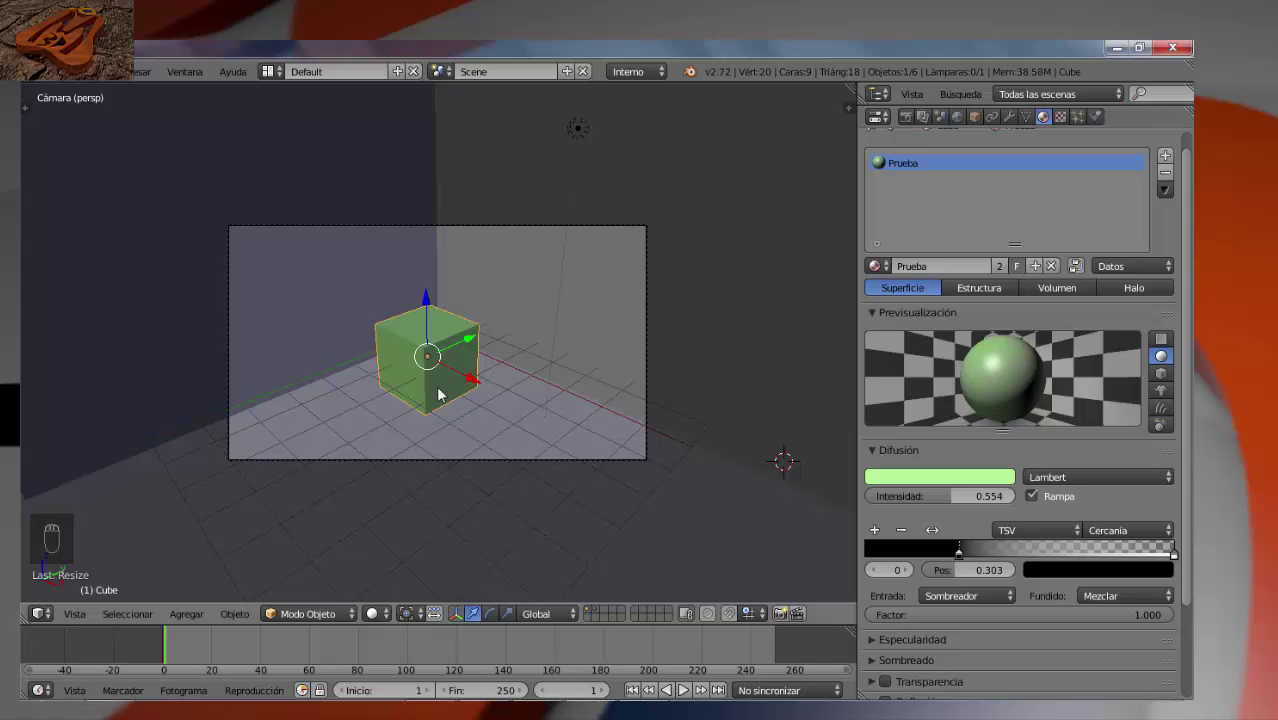
key(F12)
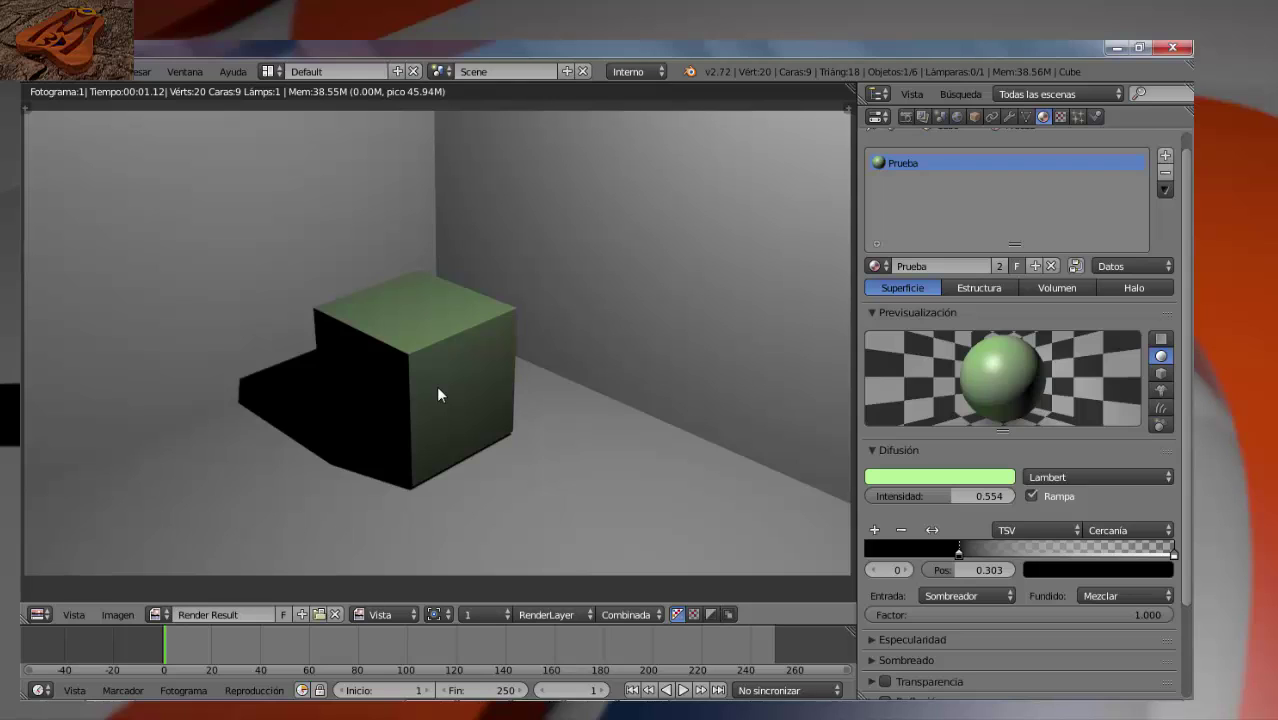
- Set the diffuse ramp's input to Energía, move the black stop to position 0.109, and render the scene
key(Escape)
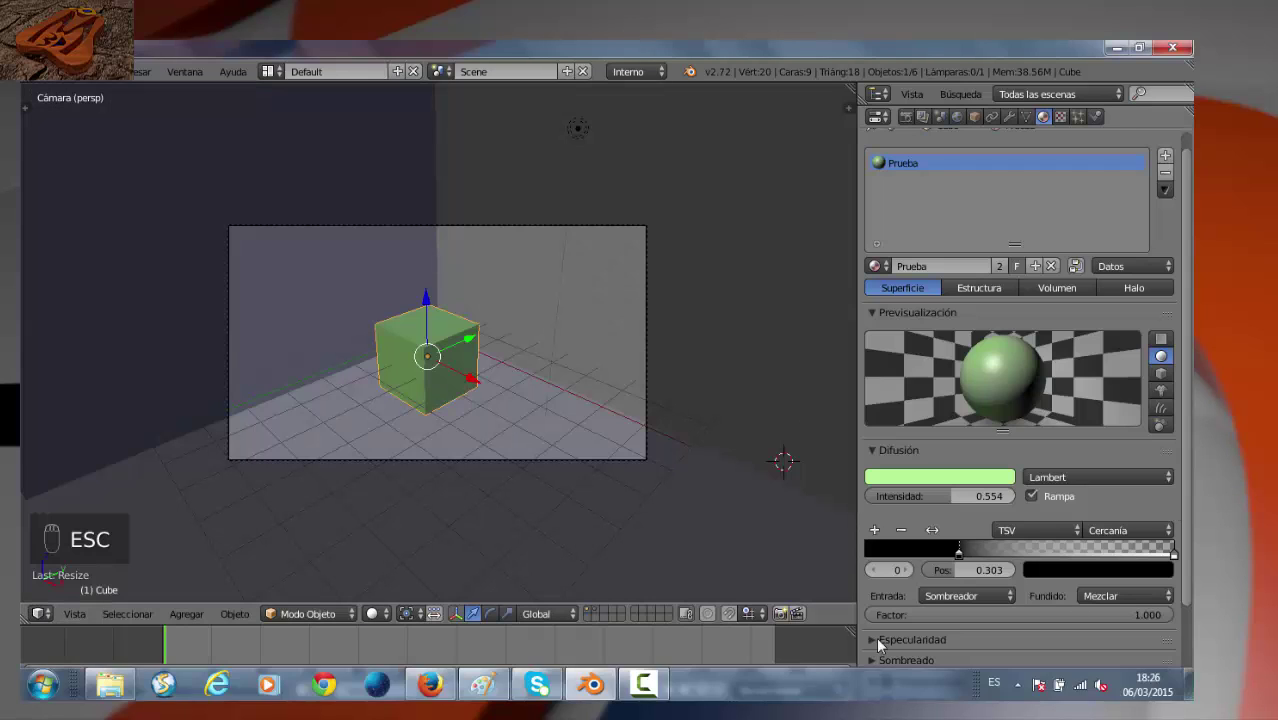
click(958, 596)
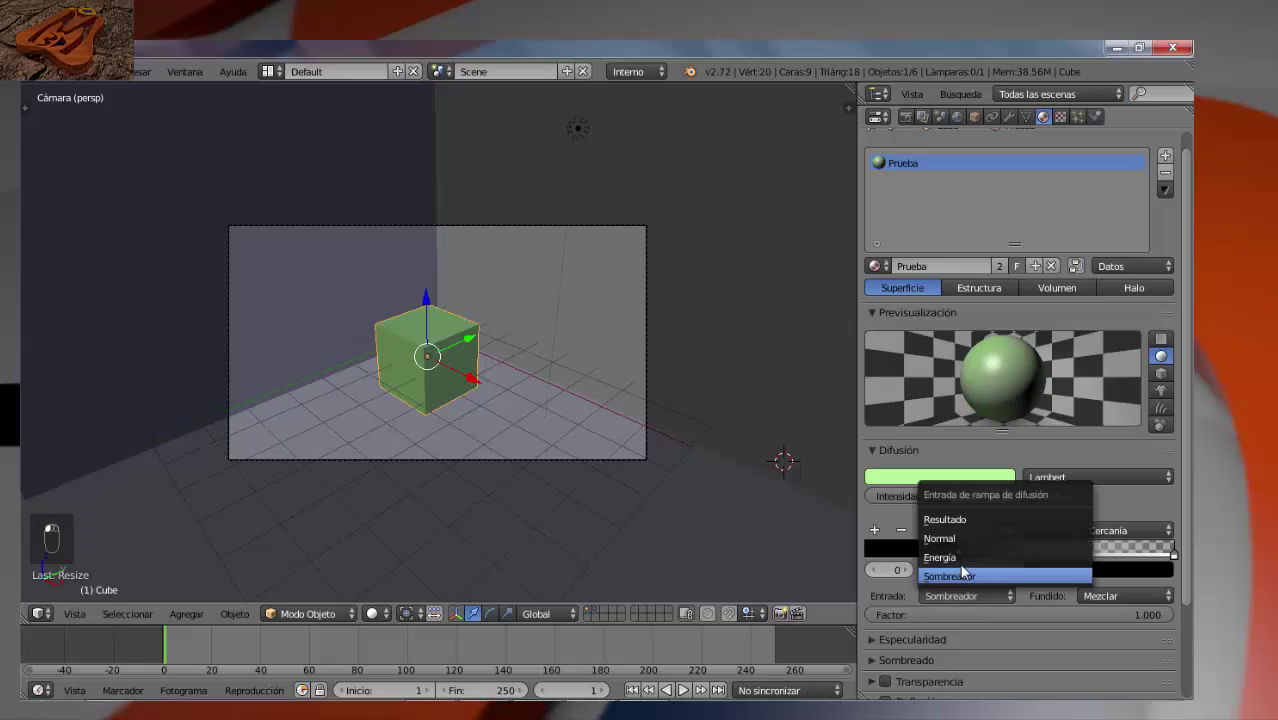
click(963, 566)
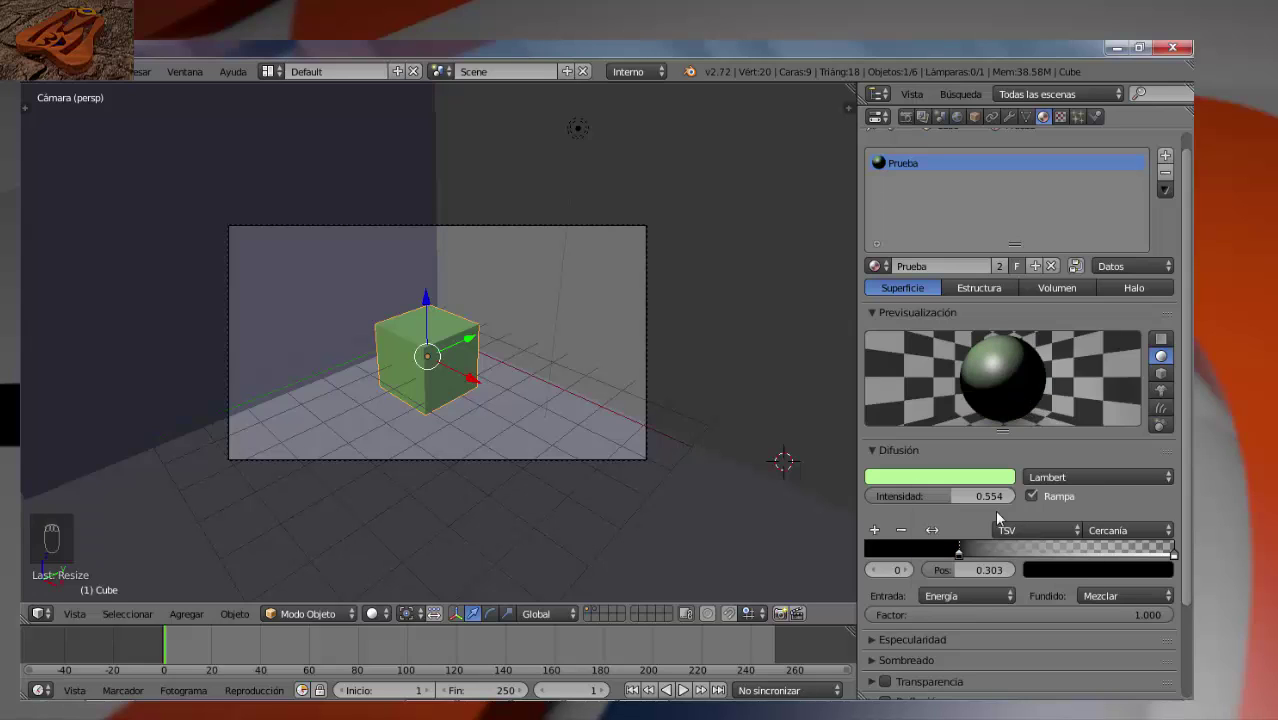
drag(960, 558, 900, 568)
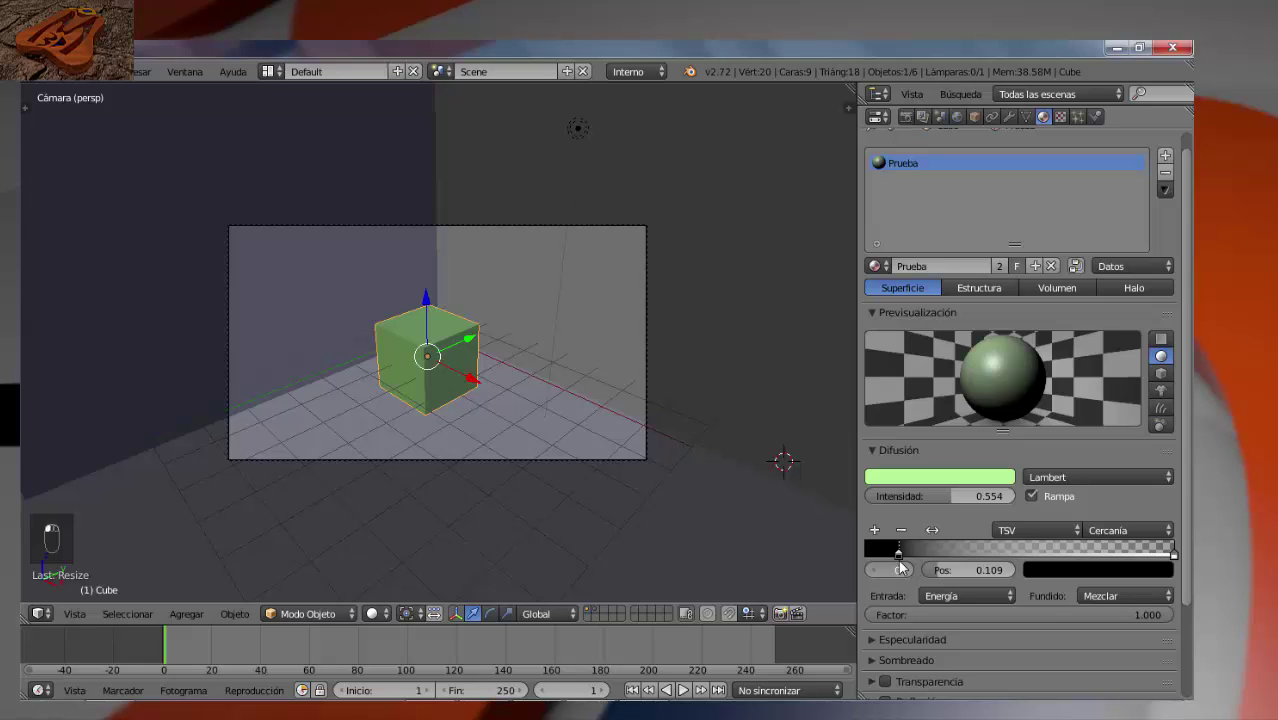
click(900, 568)
click(798, 332)
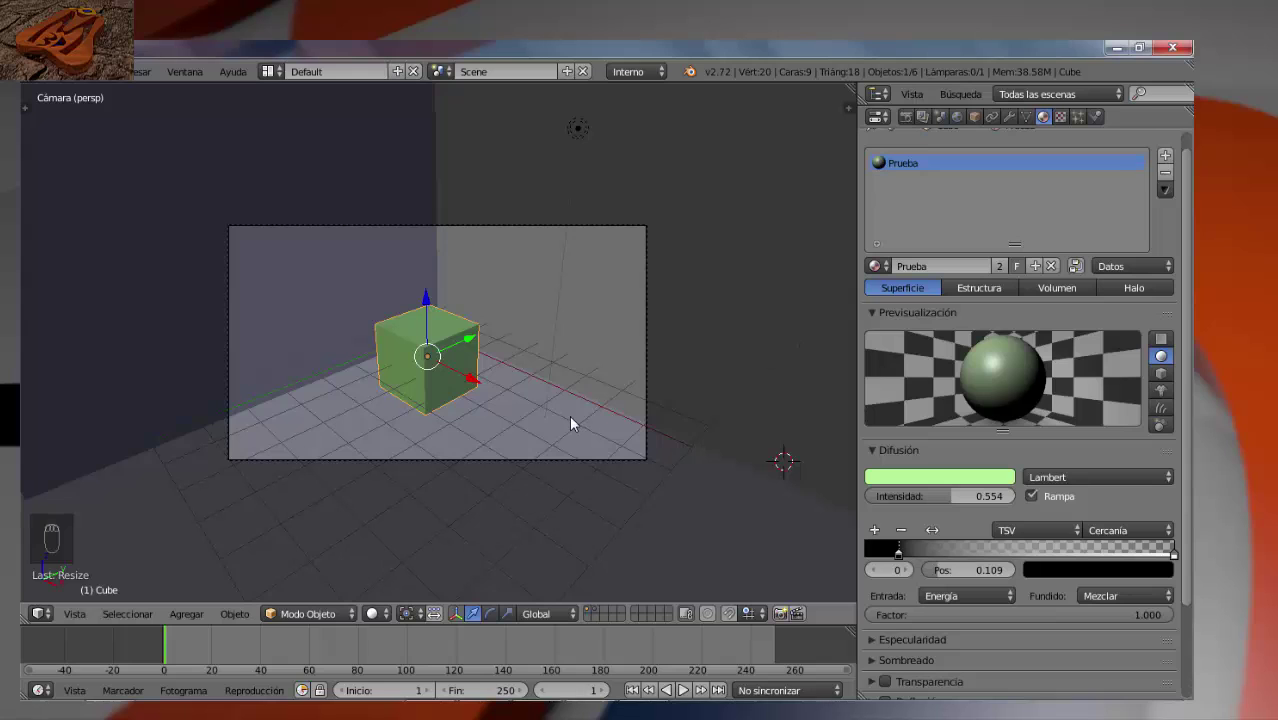
key(F12)
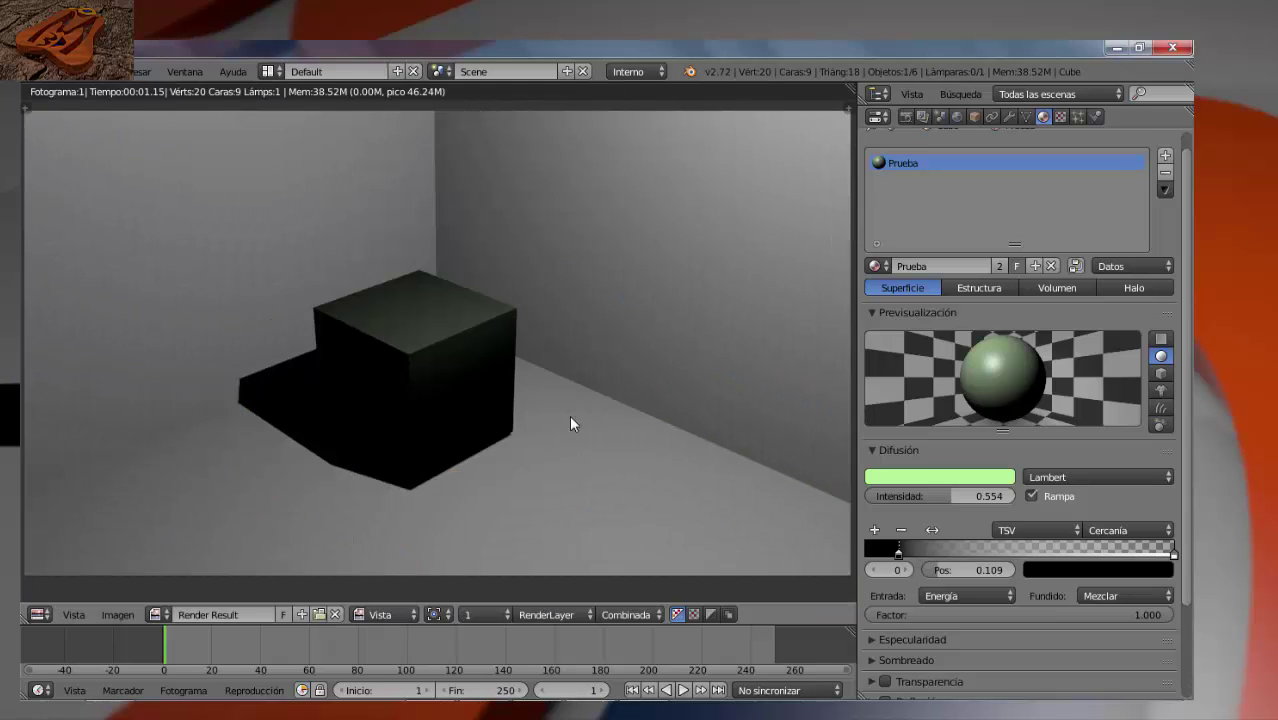
key(Escape)
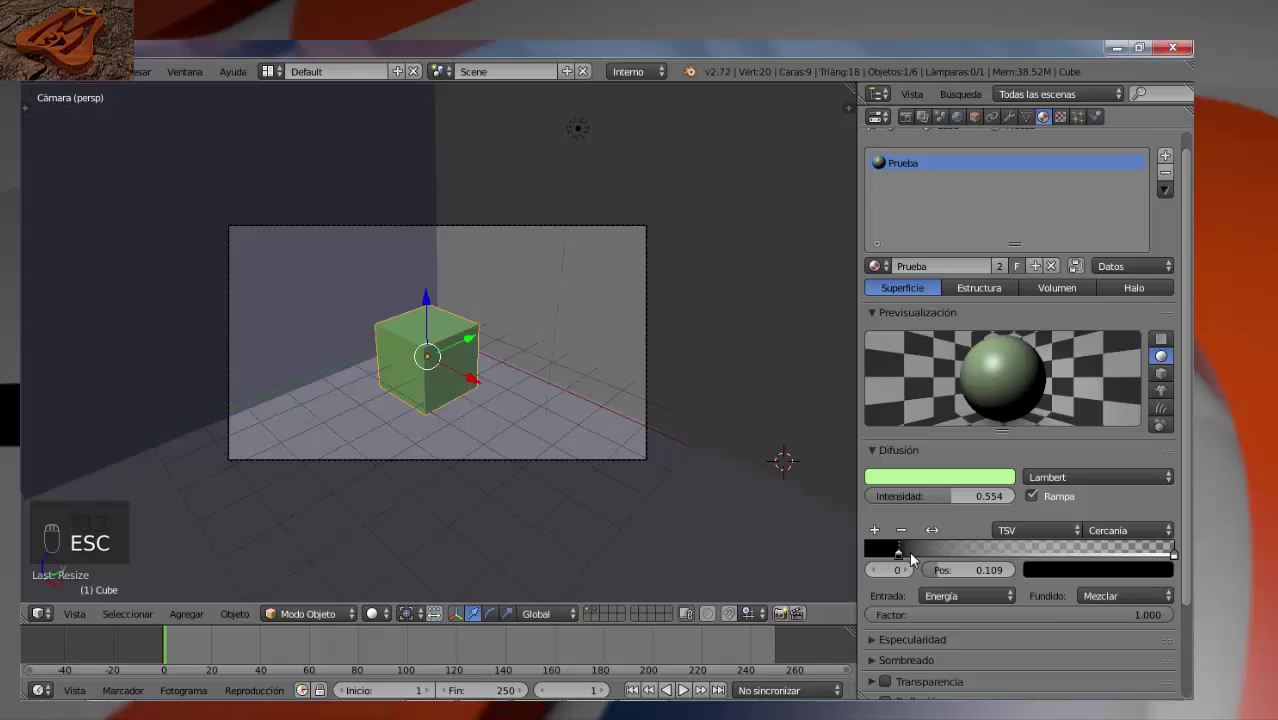
- Move the diffuse ramp's black stop to position 0.023 and render the scene
drag(898, 562, 871, 562)
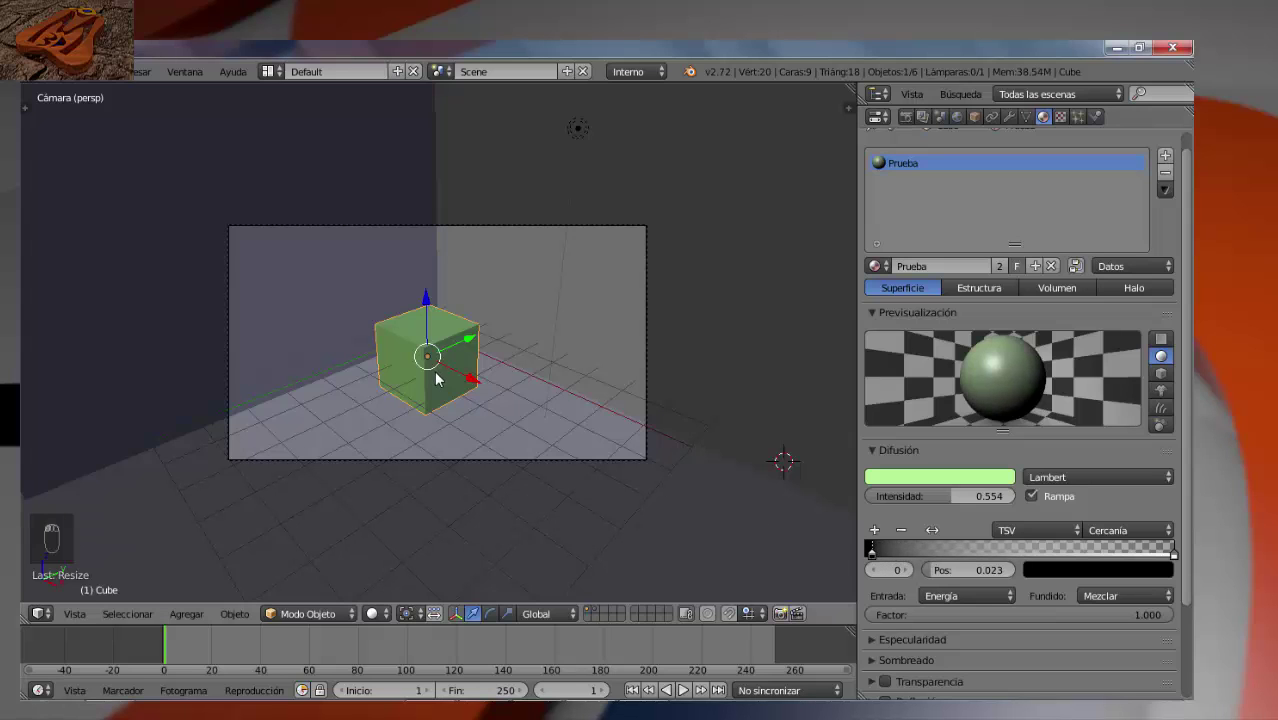
key(F12)
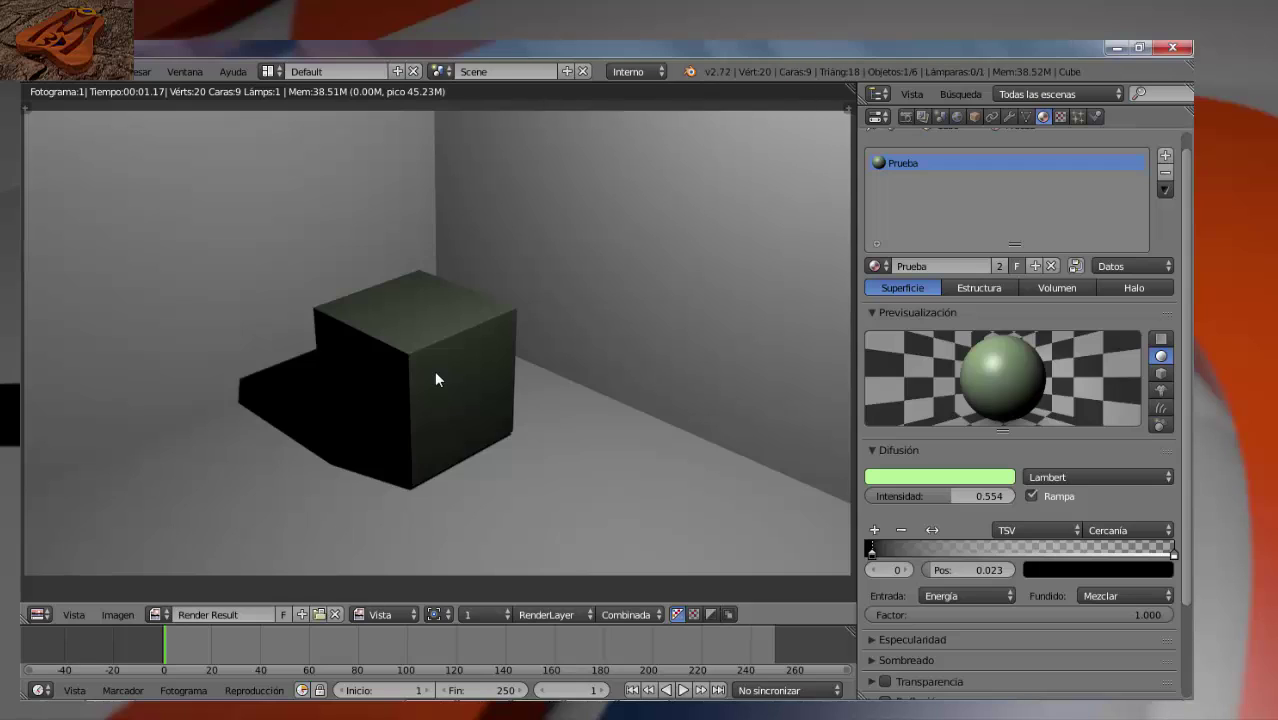
key(Escape)
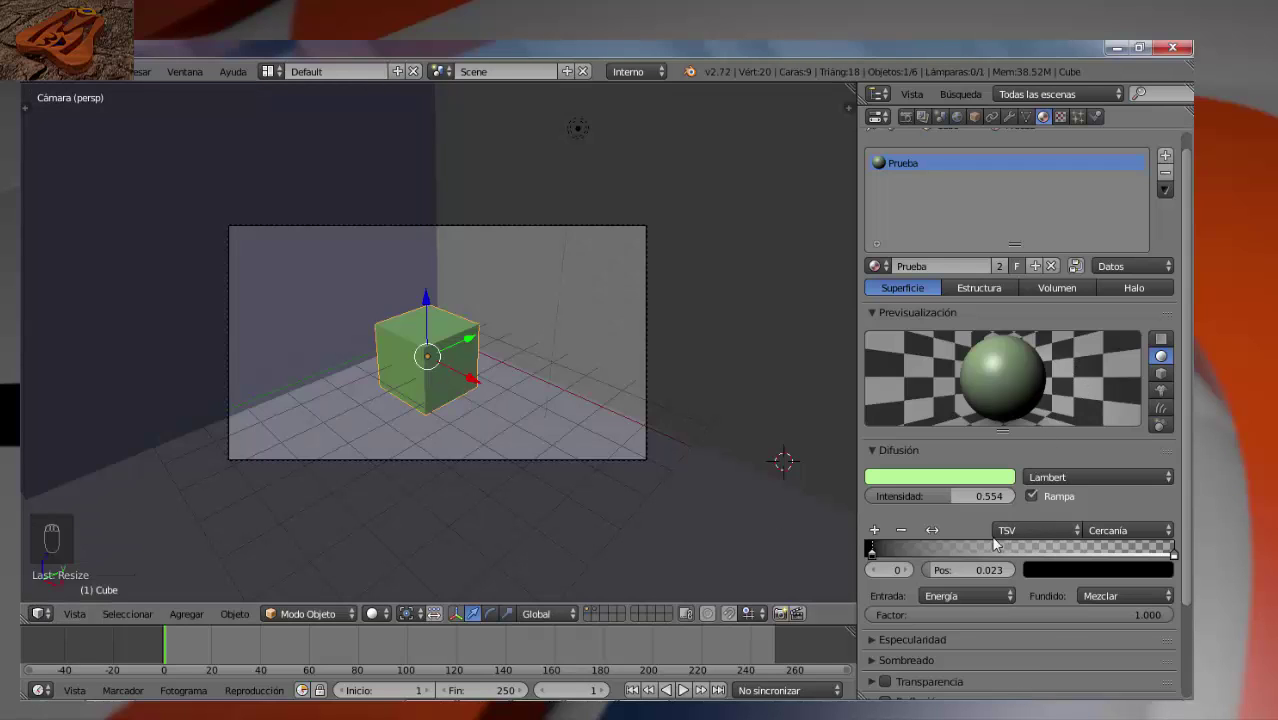
- Turn off the diffuse colour ramp of the Prueba material and render the scene
click(1033, 494)
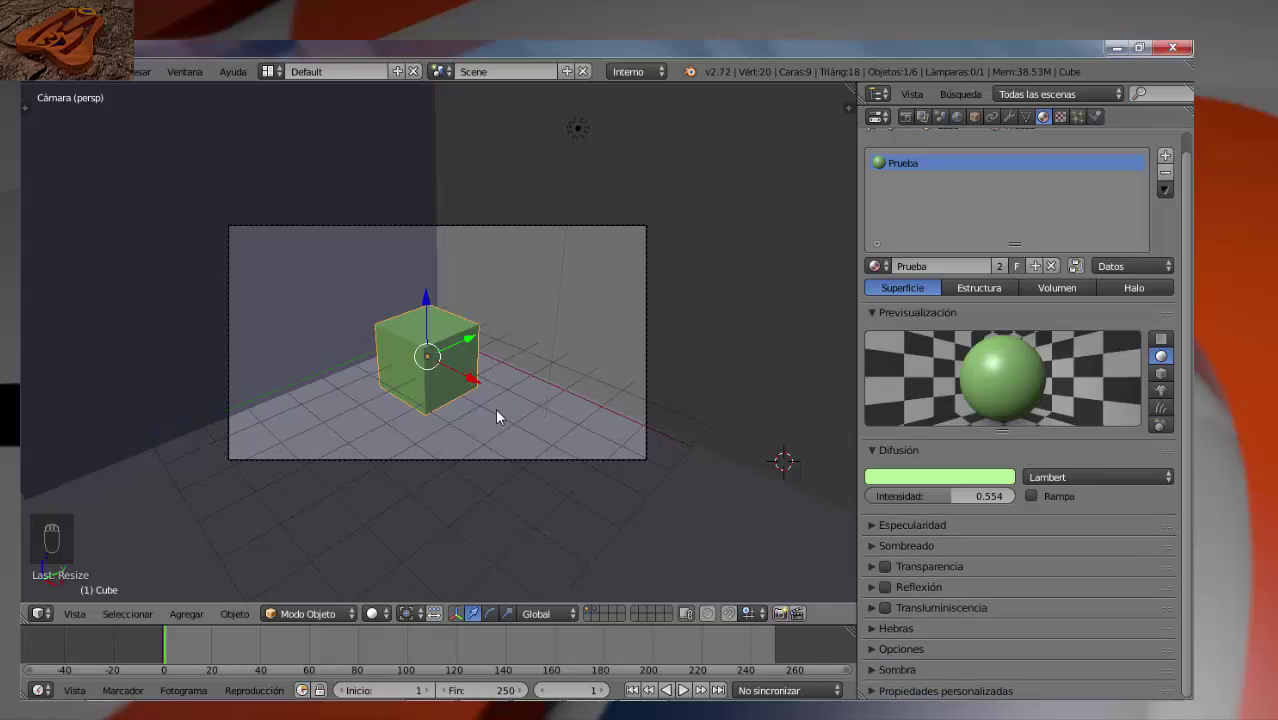
key(F12)
key(Escape)
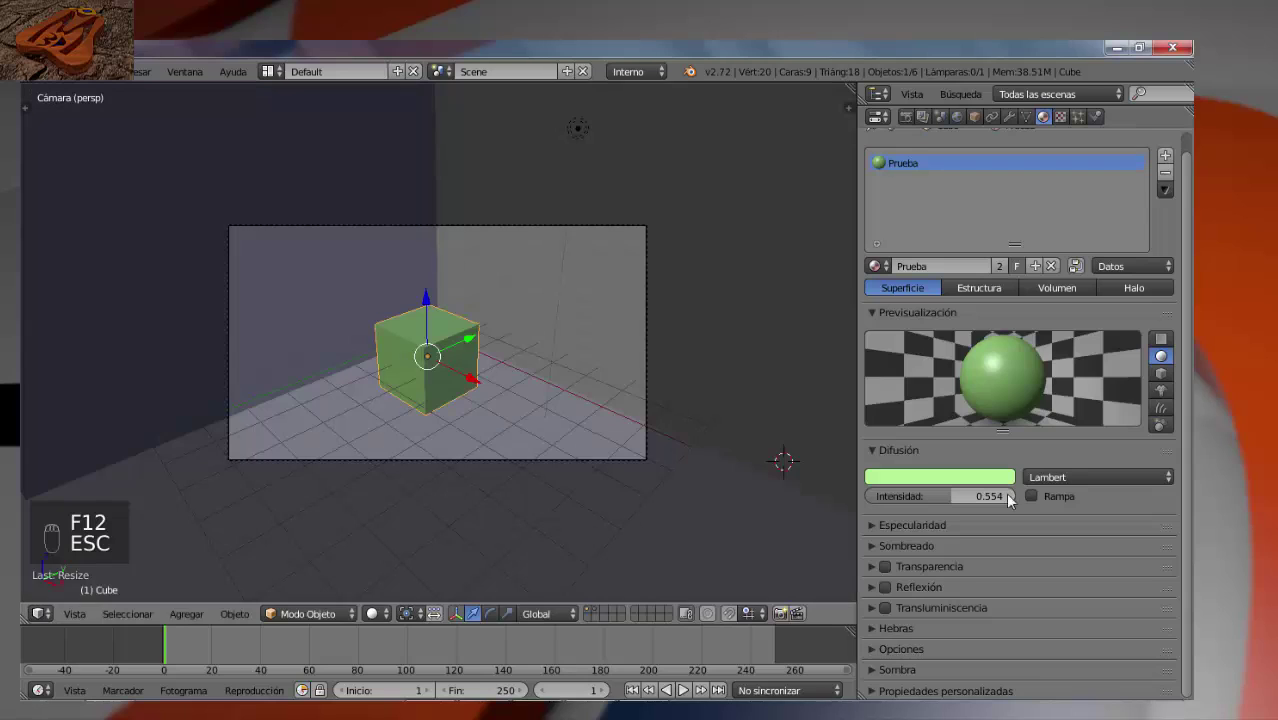
- Sample the cube's green in the viewport with the eyedropper as Prueba's specular colour and render the scene
click(875, 451)
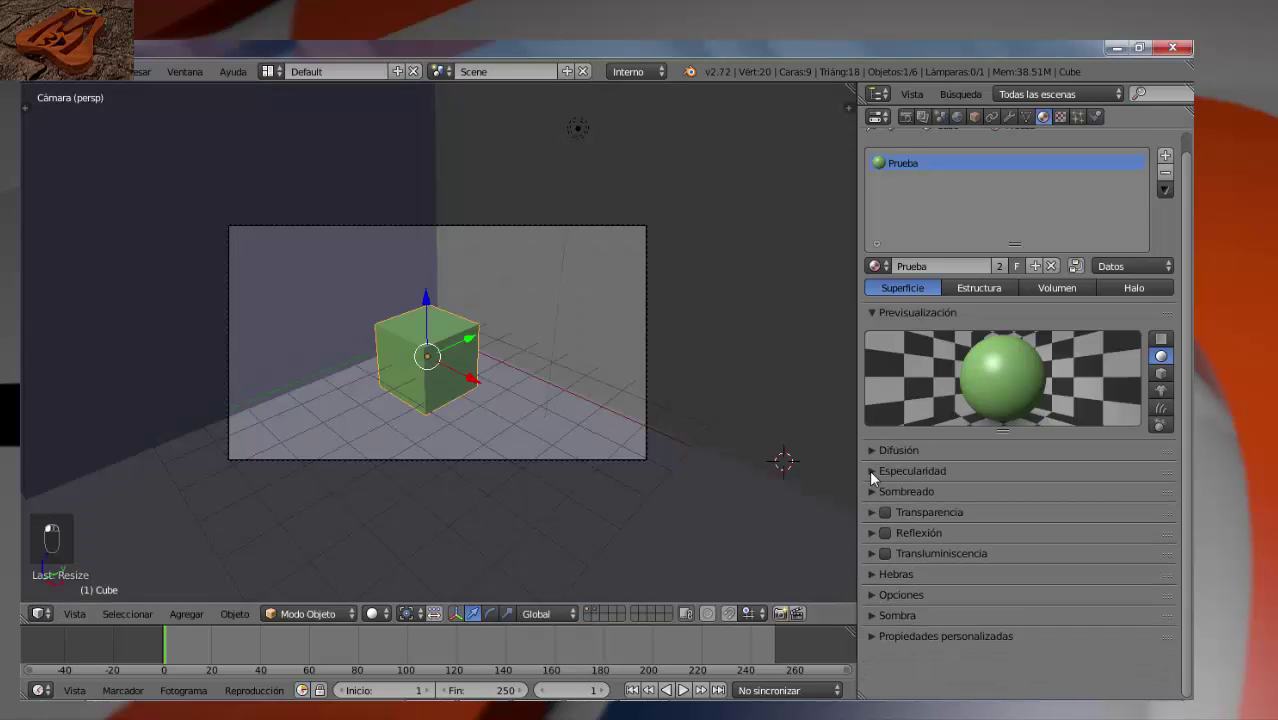
click(870, 471)
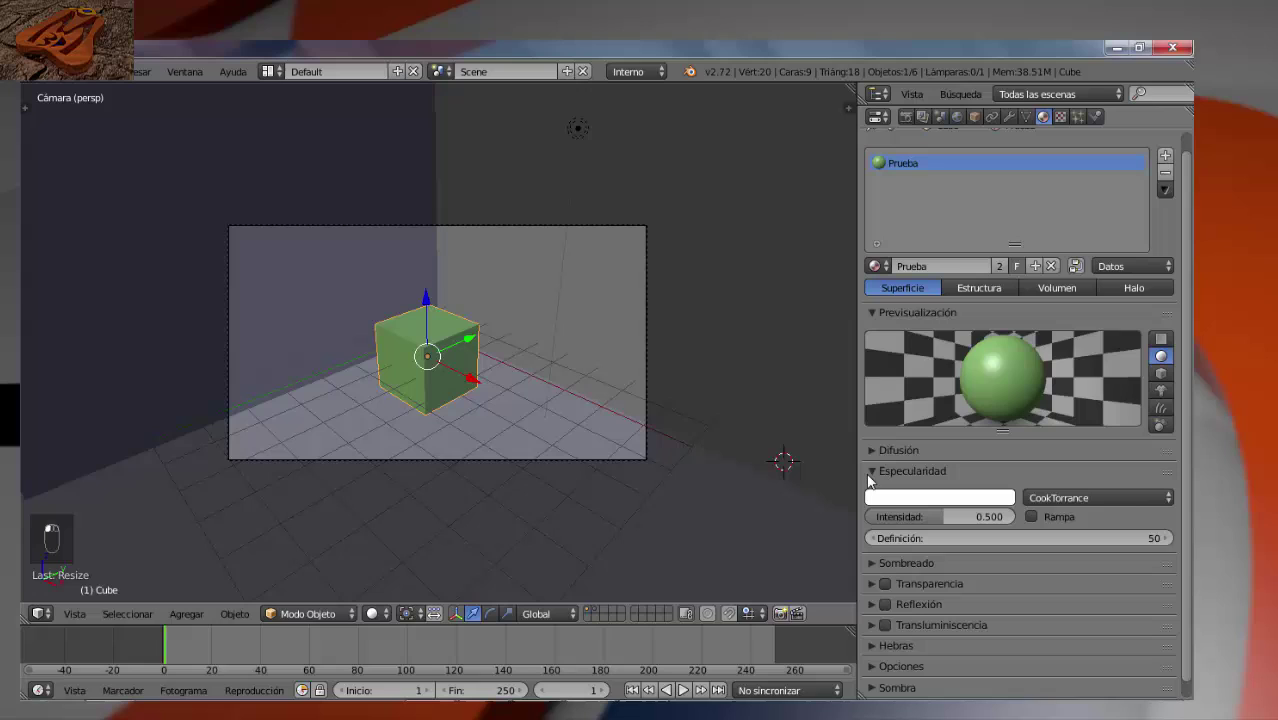
right_click(952, 501)
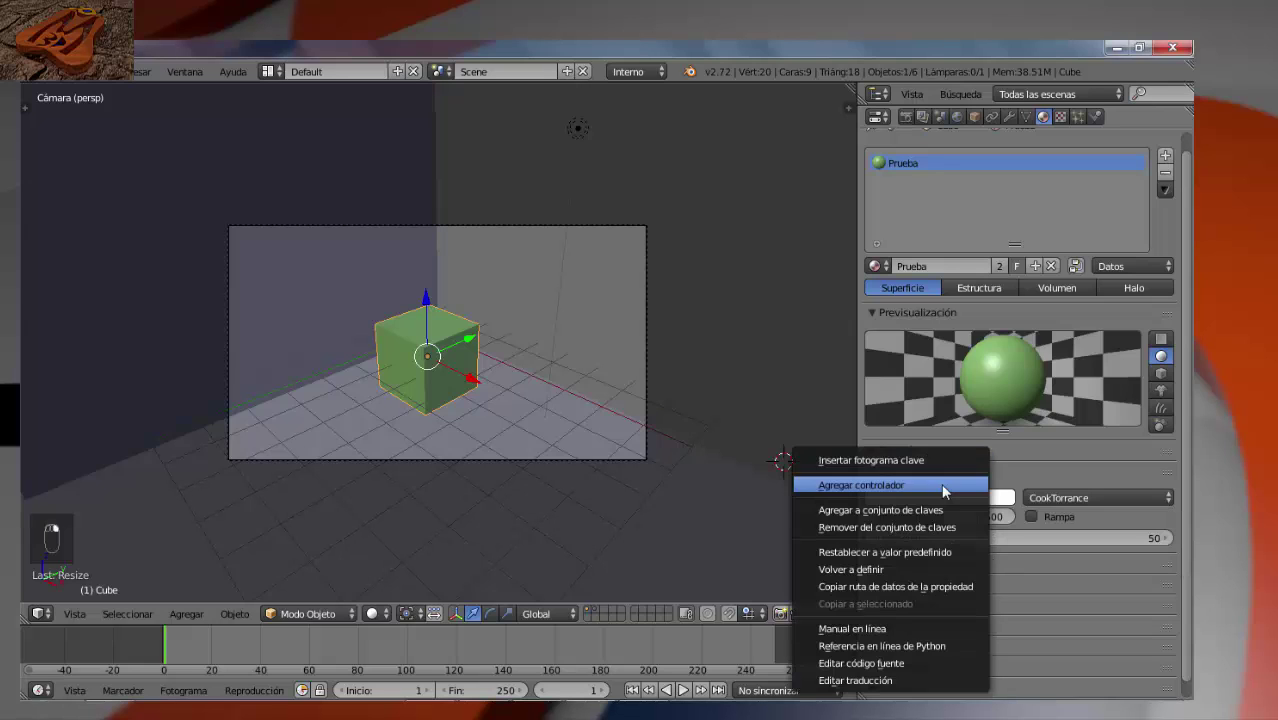
click(983, 515)
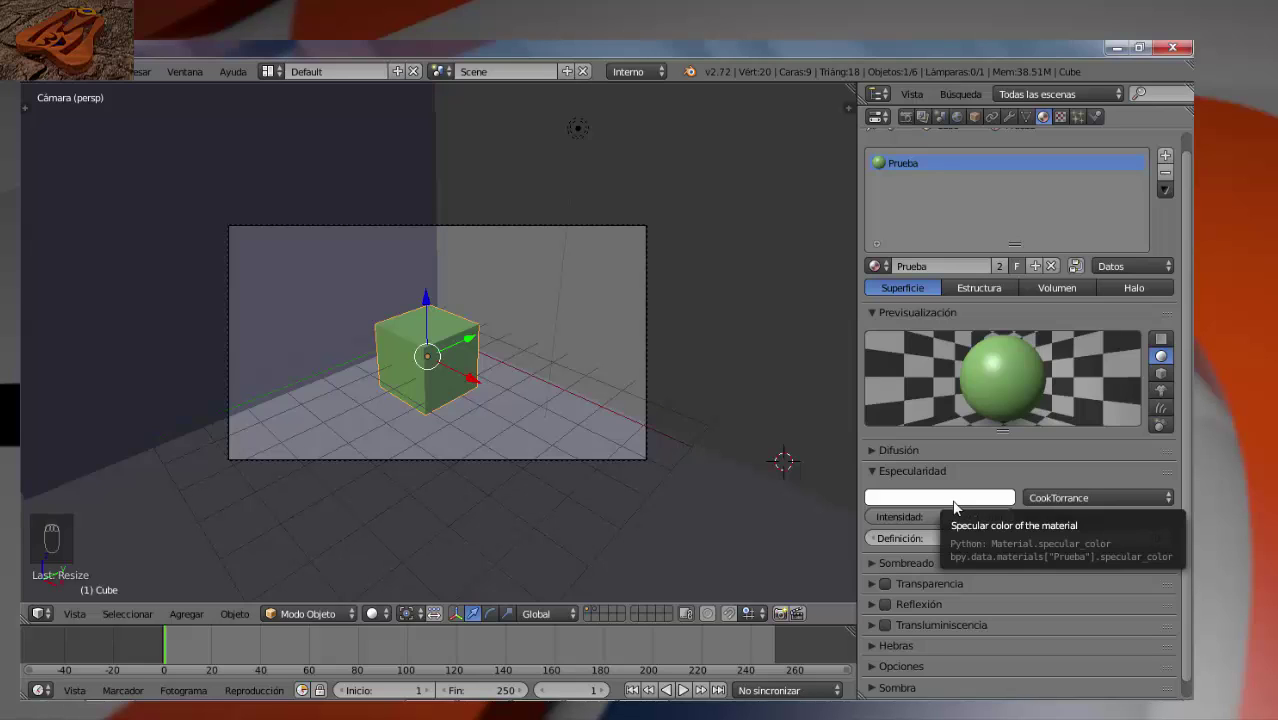
click(953, 500)
click(953, 500)
click(953, 500)
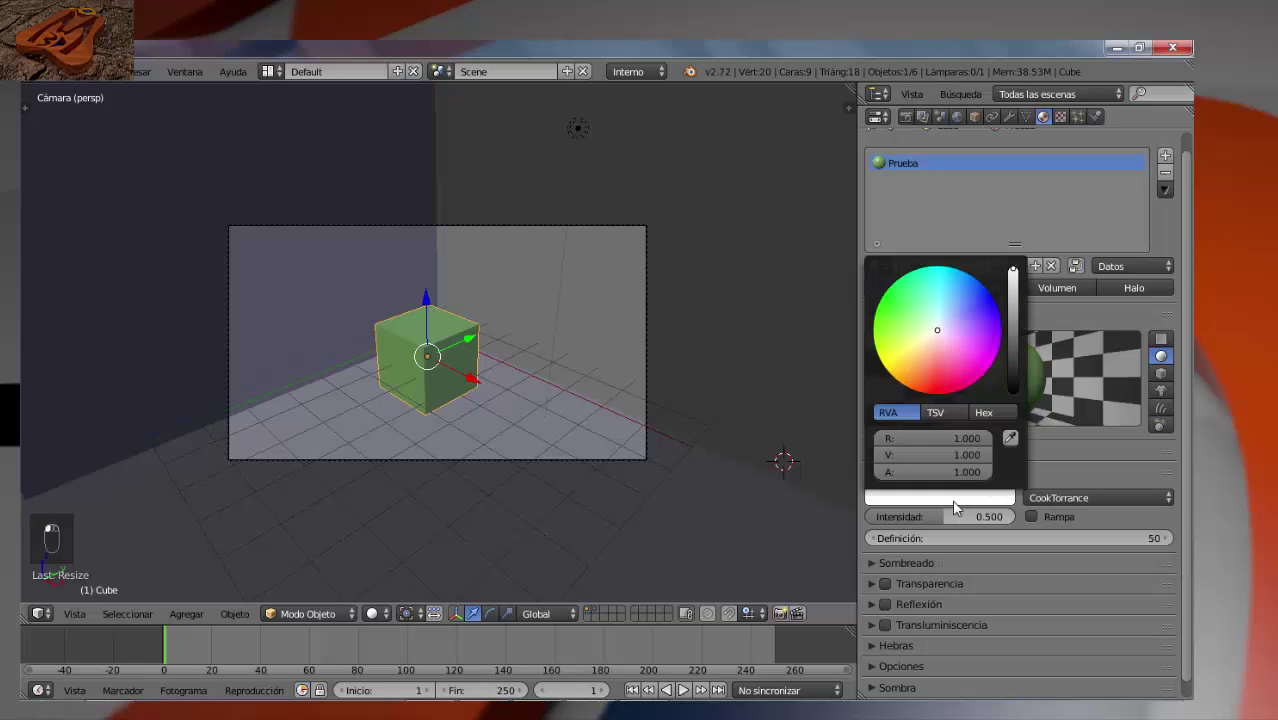
click(1010, 438)
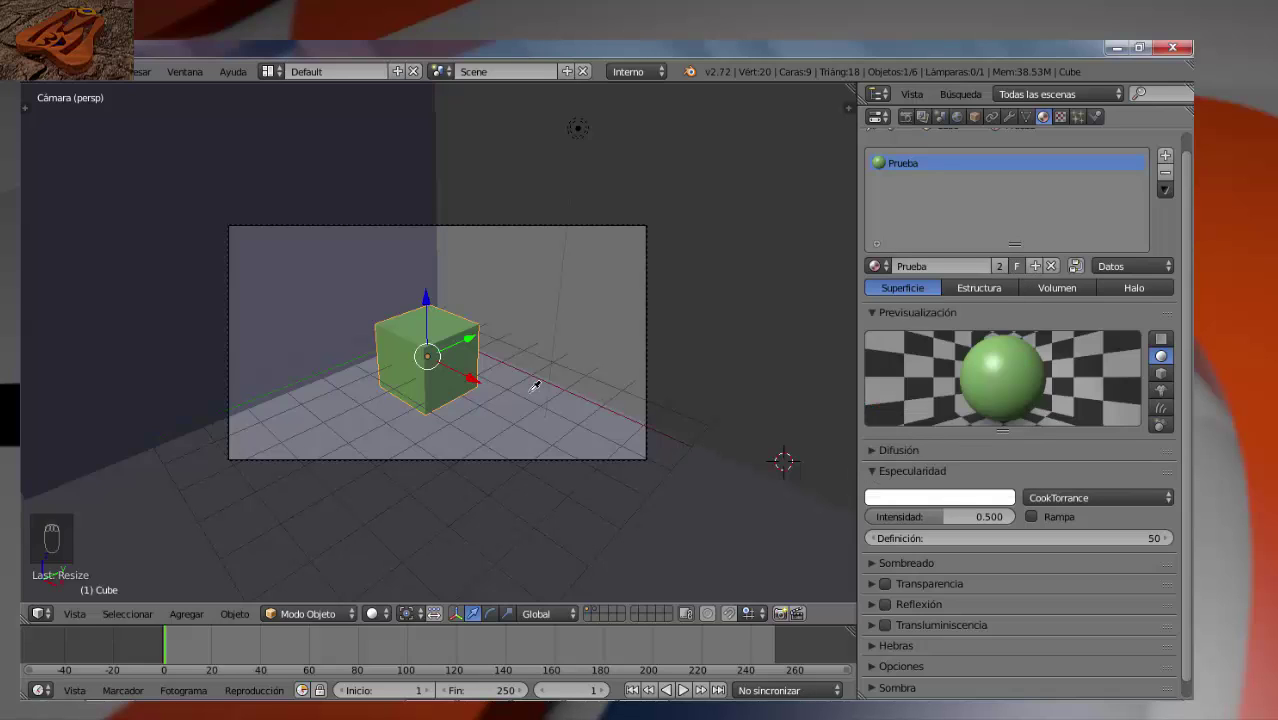
click(457, 328)
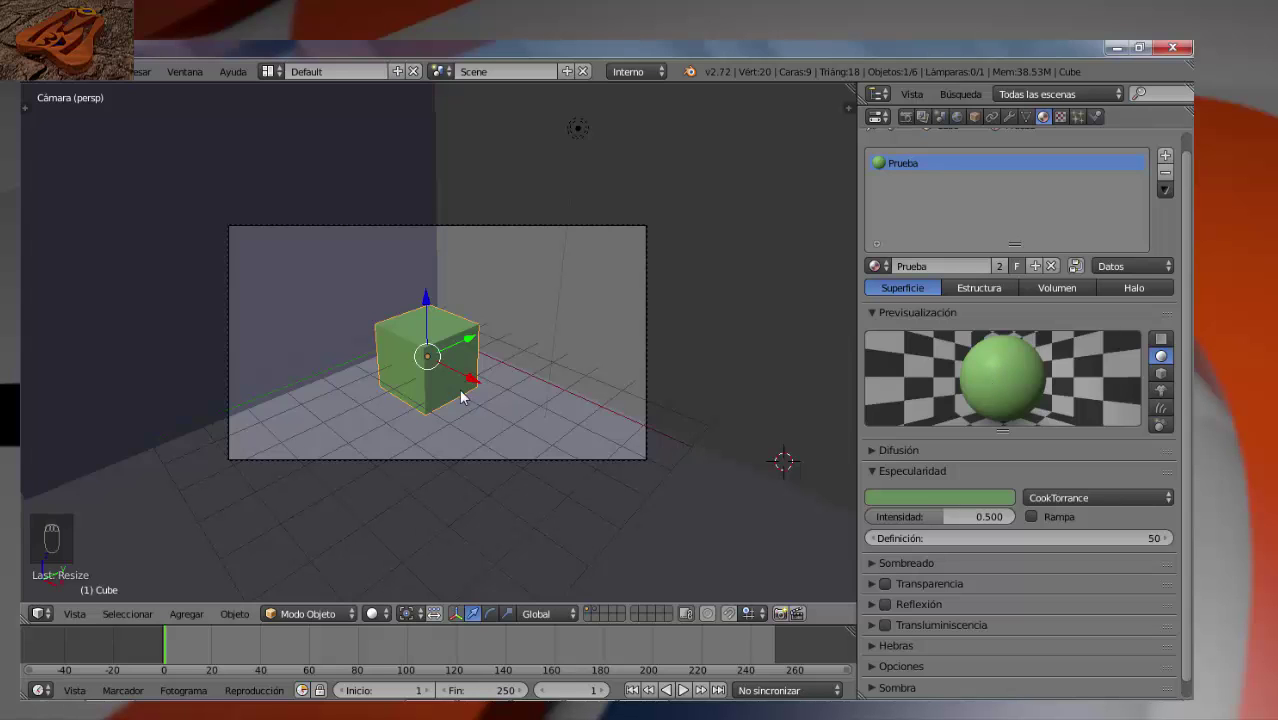
key(F12)
key(Escape)
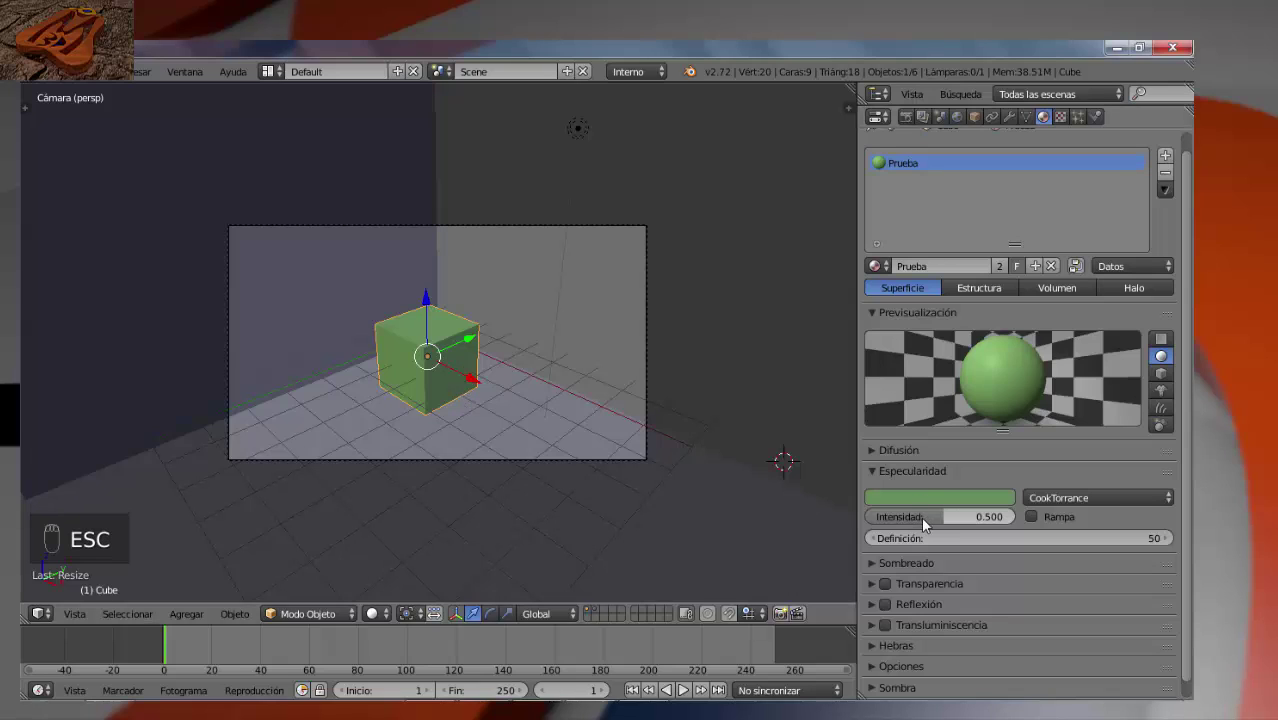
- Try Prueba's specular intensity at 1.000, lower it to 0.000, and render the scene
drag(935, 515, 1069, 518)
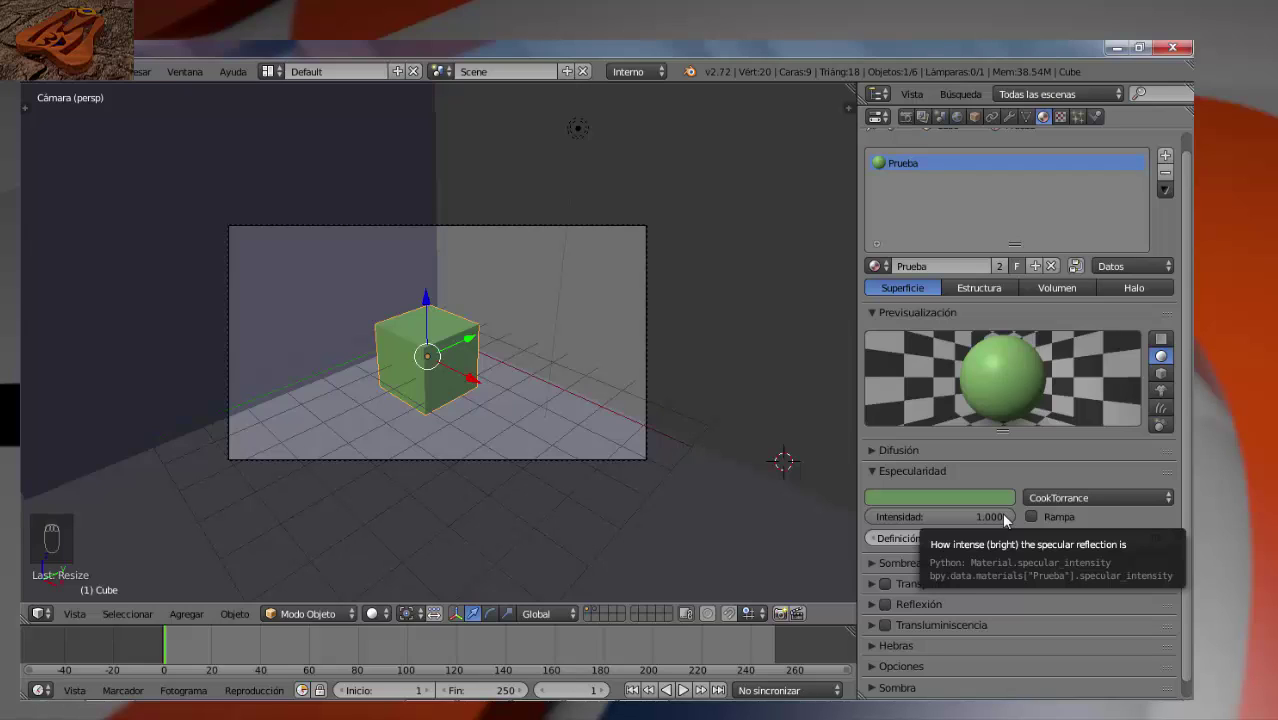
drag(1001, 512, 840, 498)
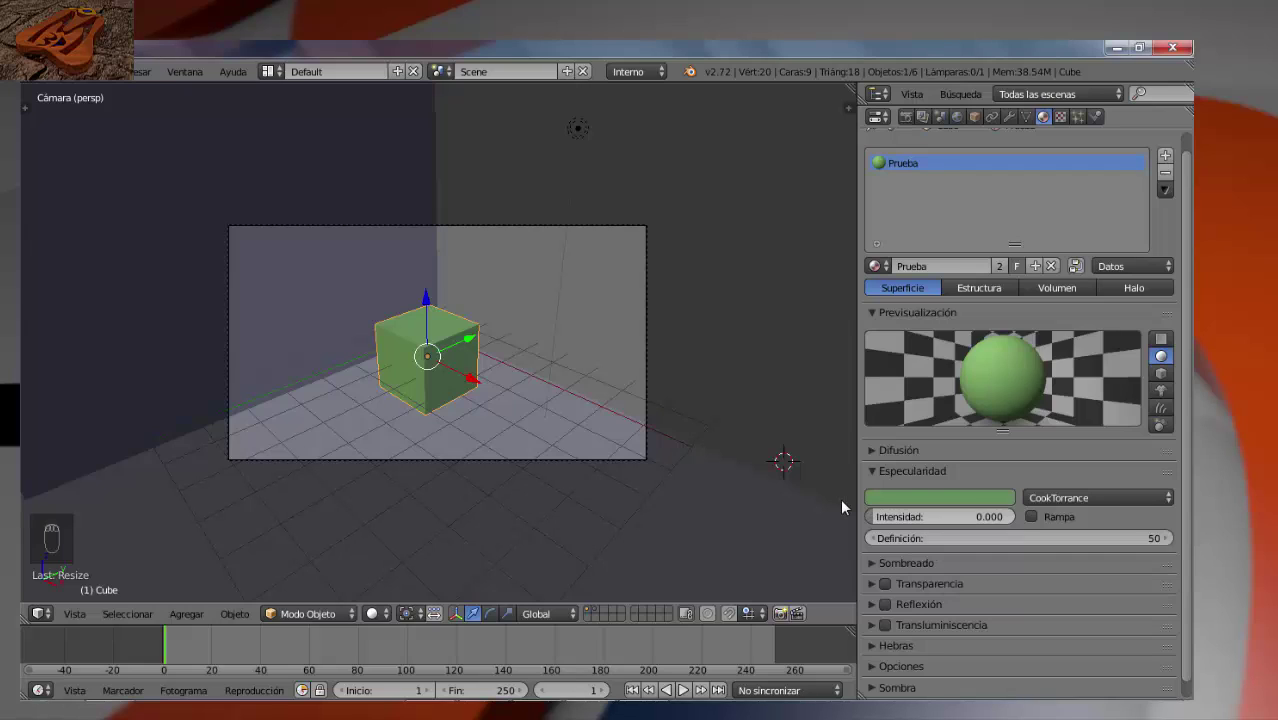
key(F12)
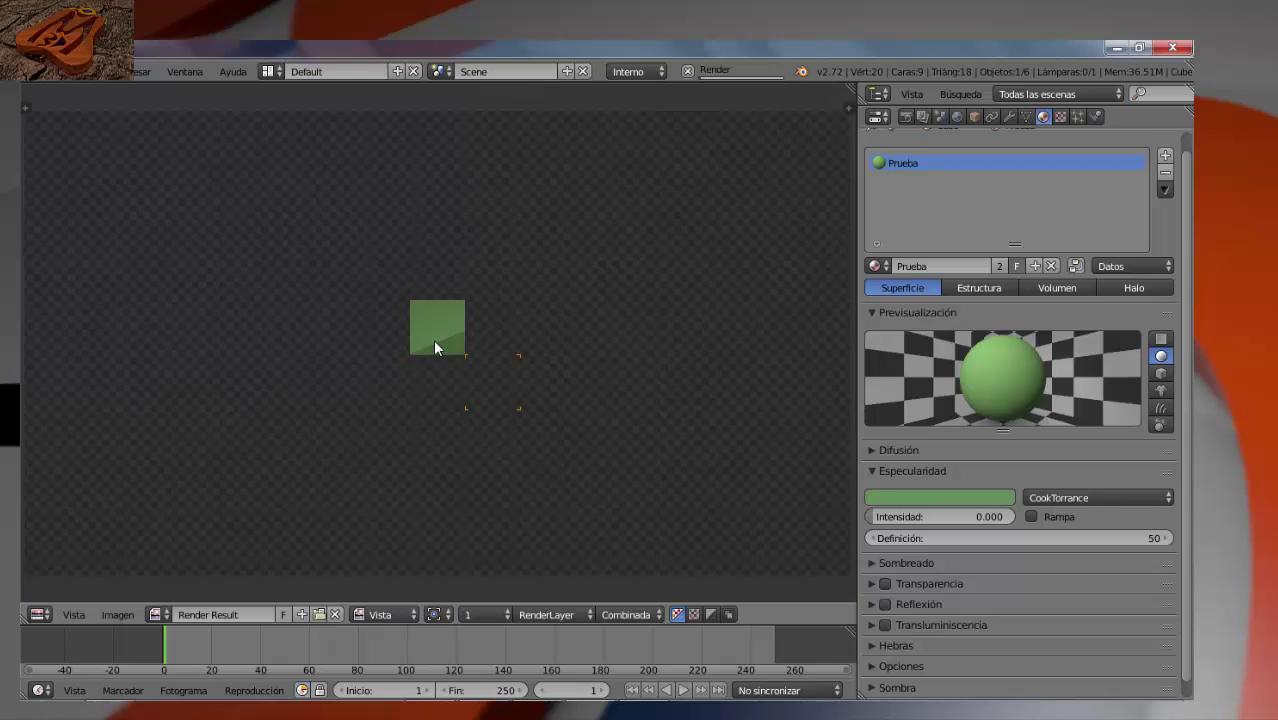
key(Escape)
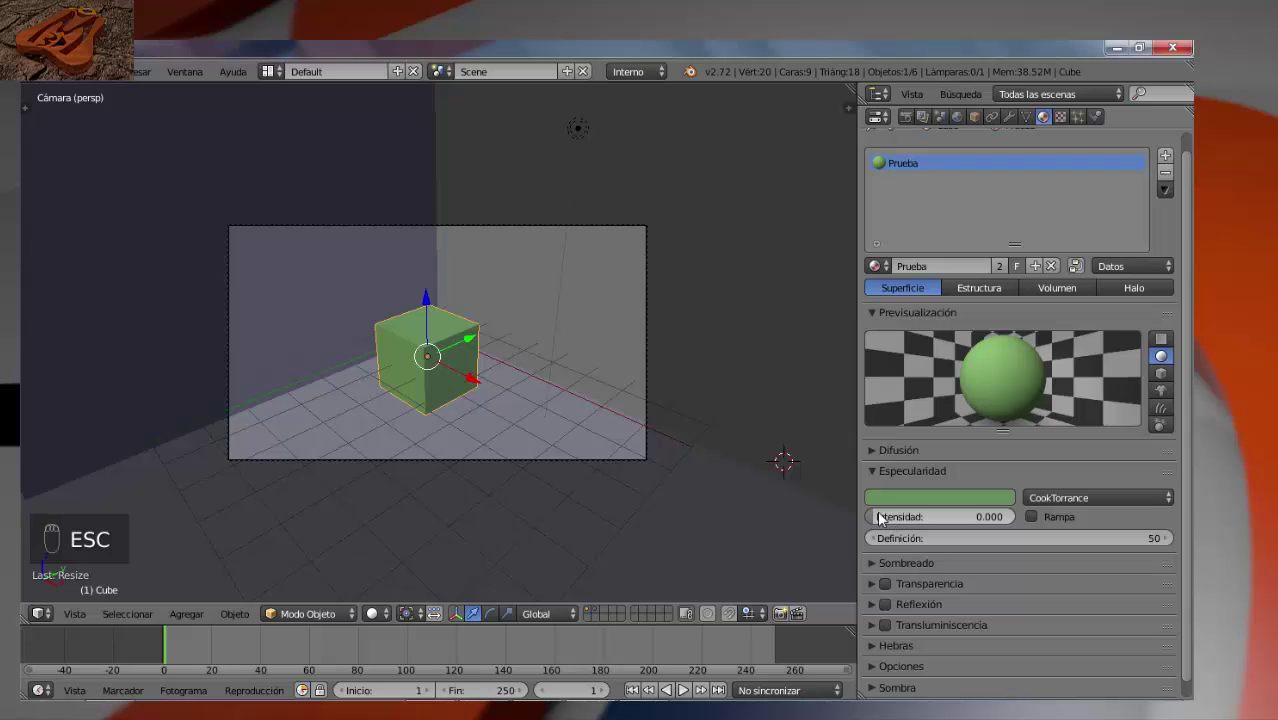
- Raise Prueba's specular intensity to 1.000 and render the scene
drag(888, 520, 1010, 518)
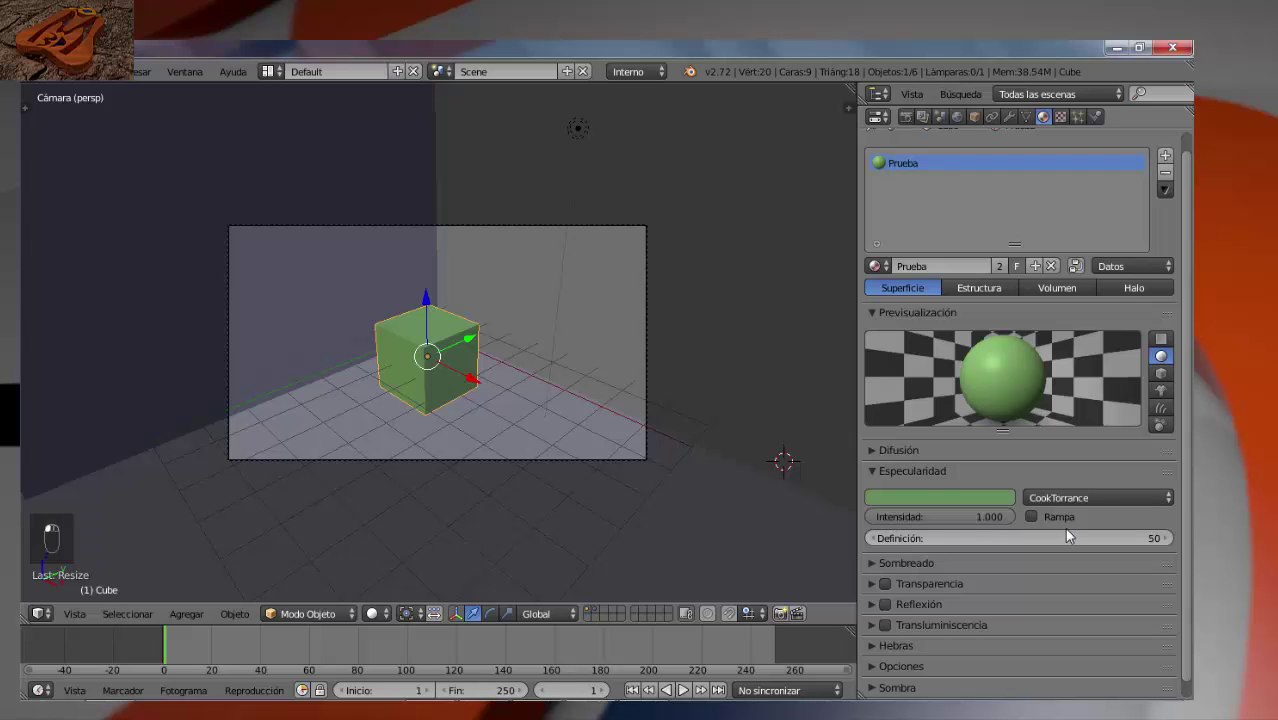
key(F12)
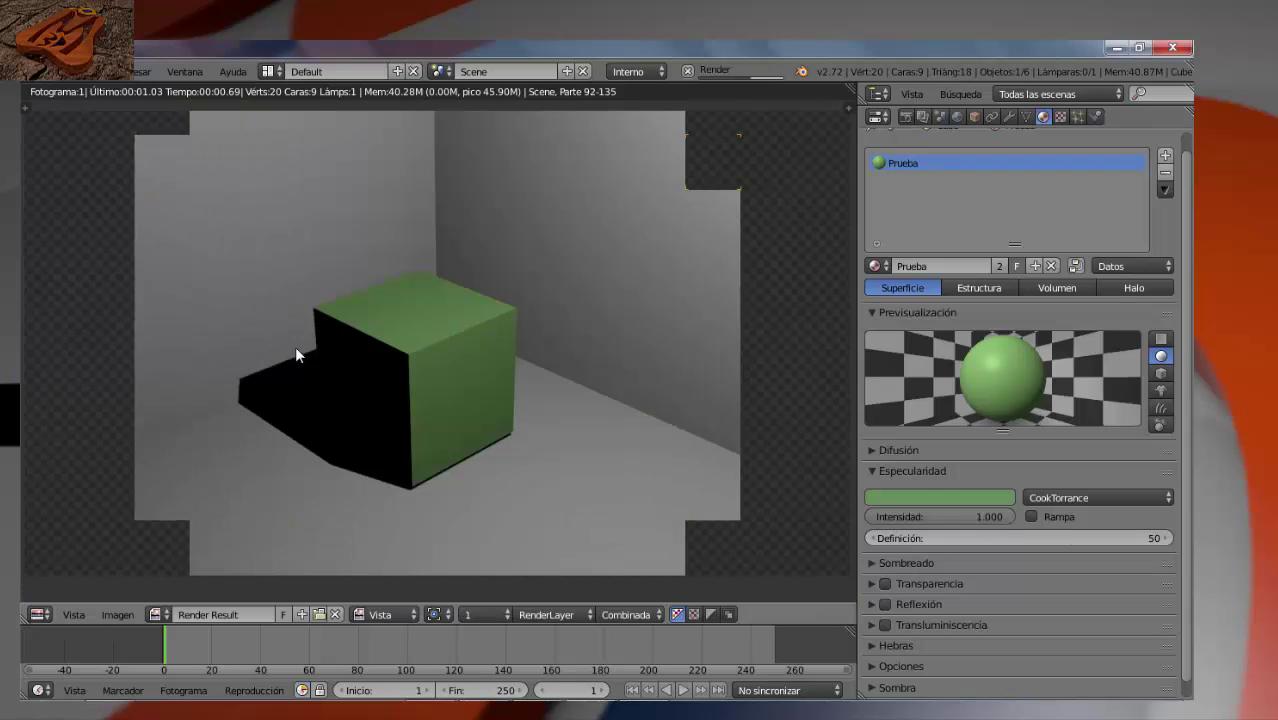
key(Escape)
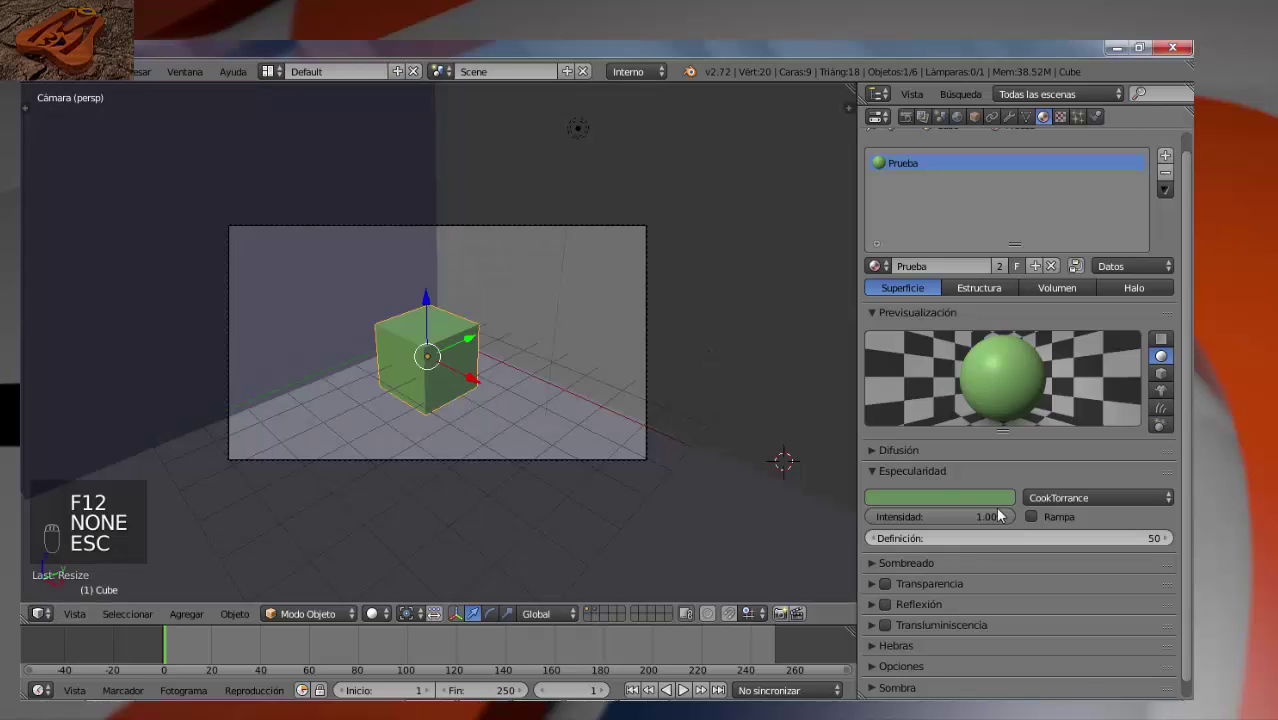
- Set Prueba's diffuse intensity to 0.9 and render the scene
click(897, 450)
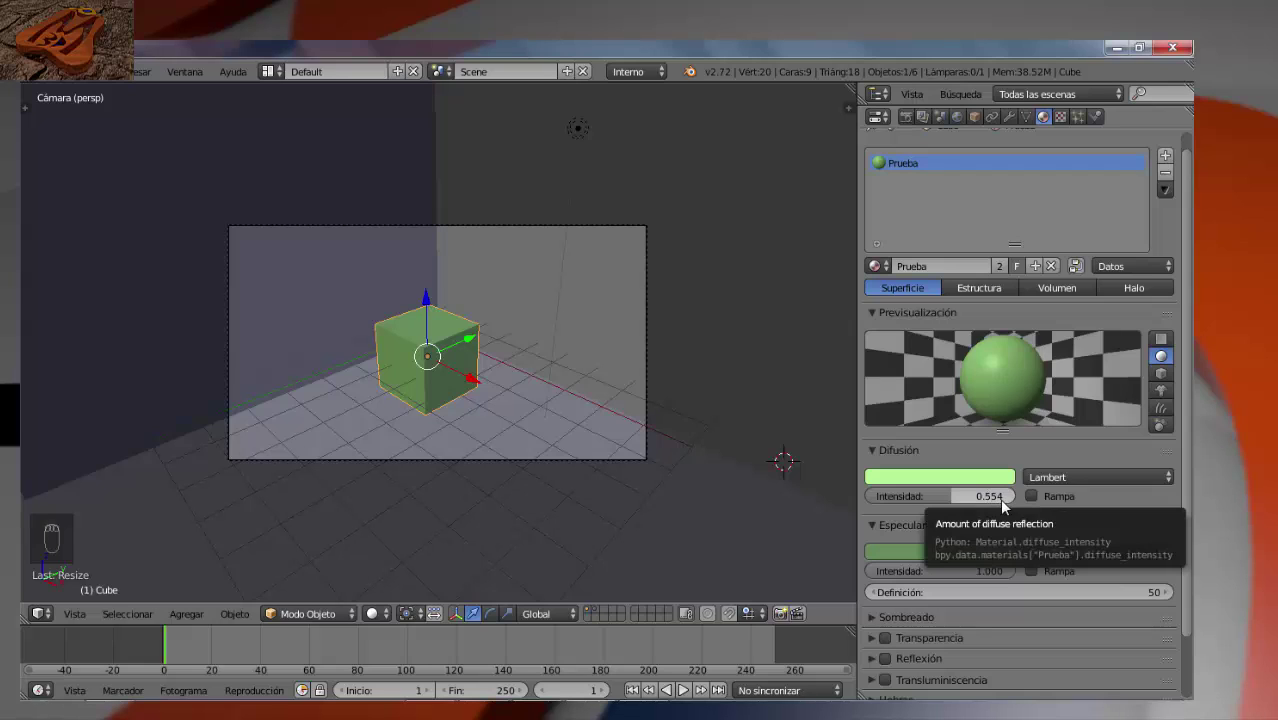
drag(957, 494, 993, 500)
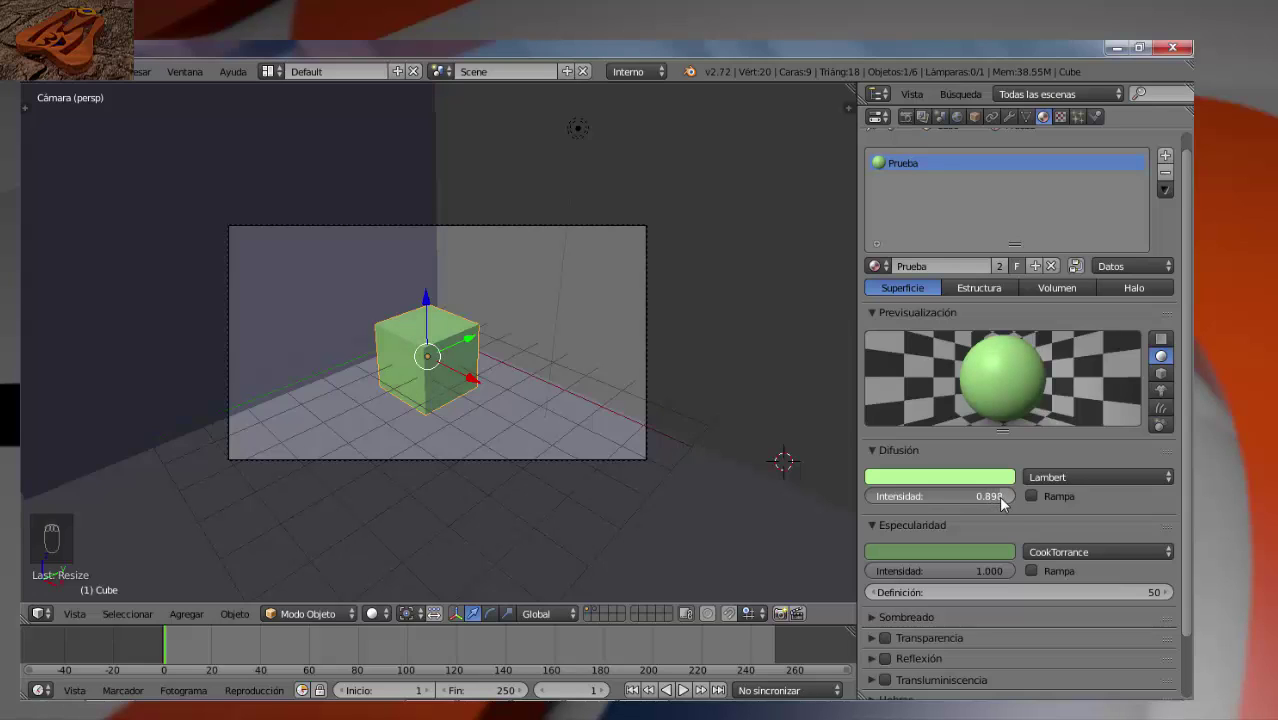
drag(999, 496, 990, 499)
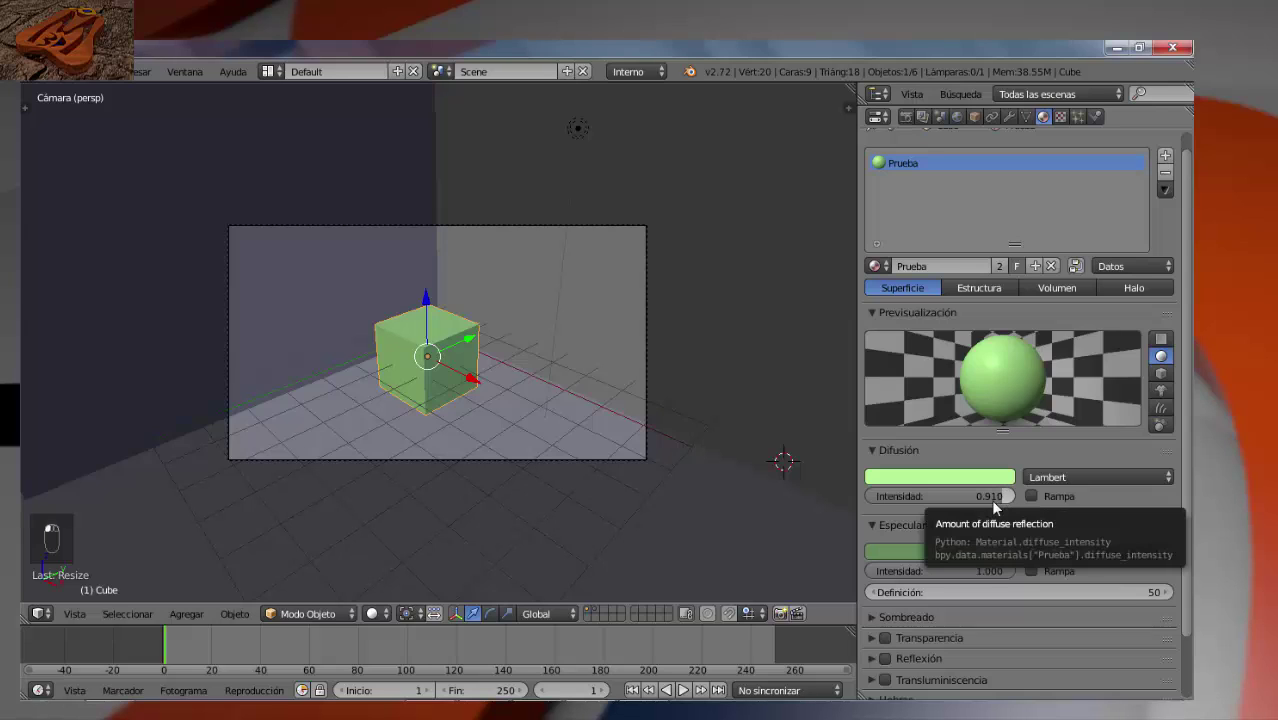
double_click(990, 499)
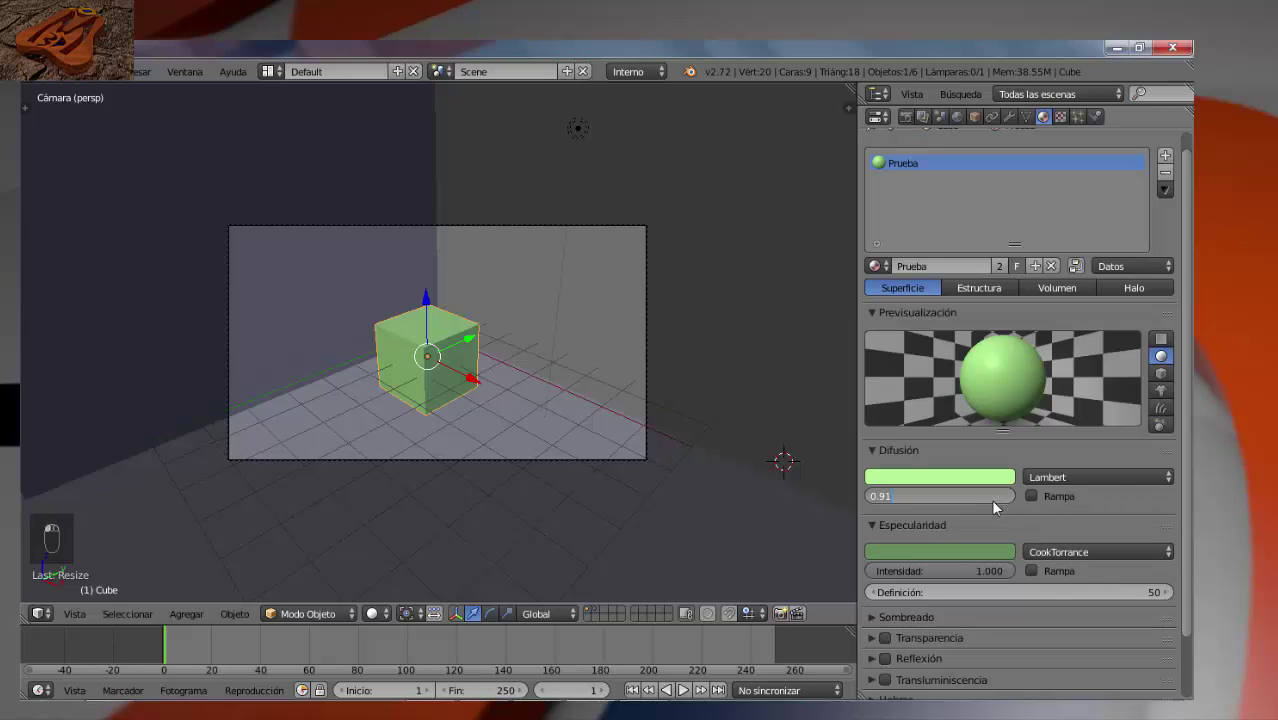
text(0.9)
key(Return)
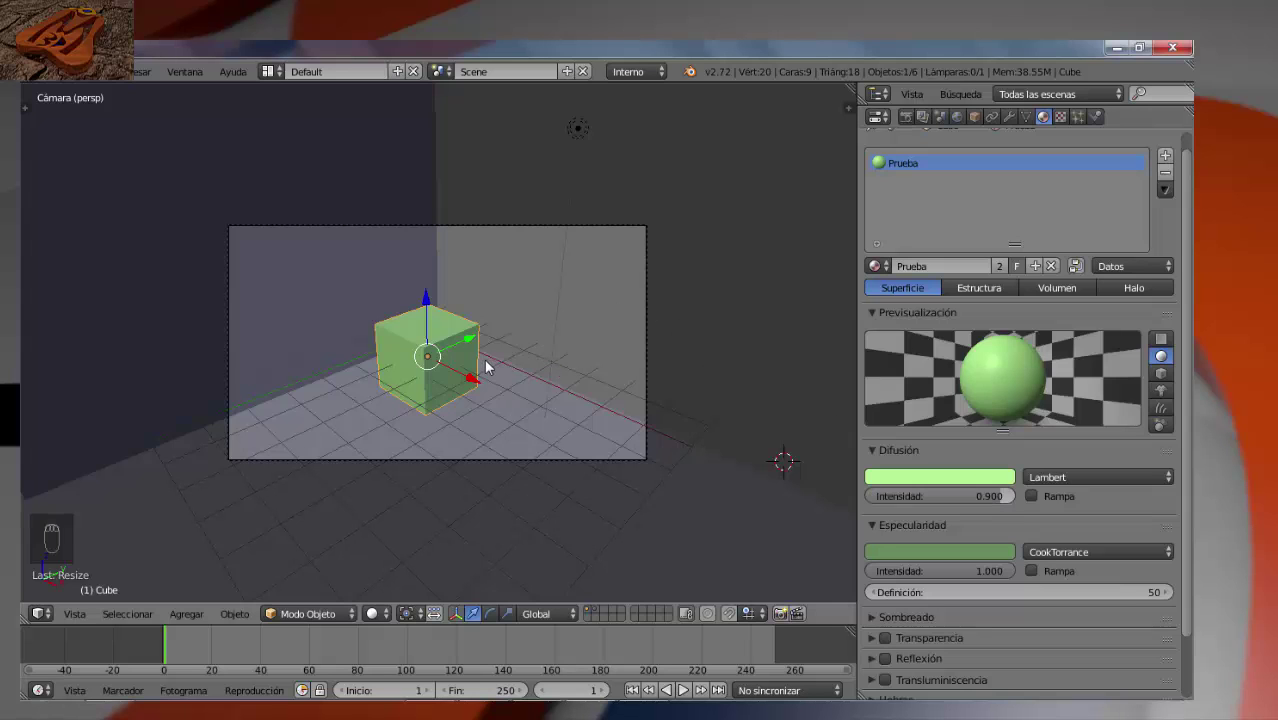
key(F12)
key(Escape)
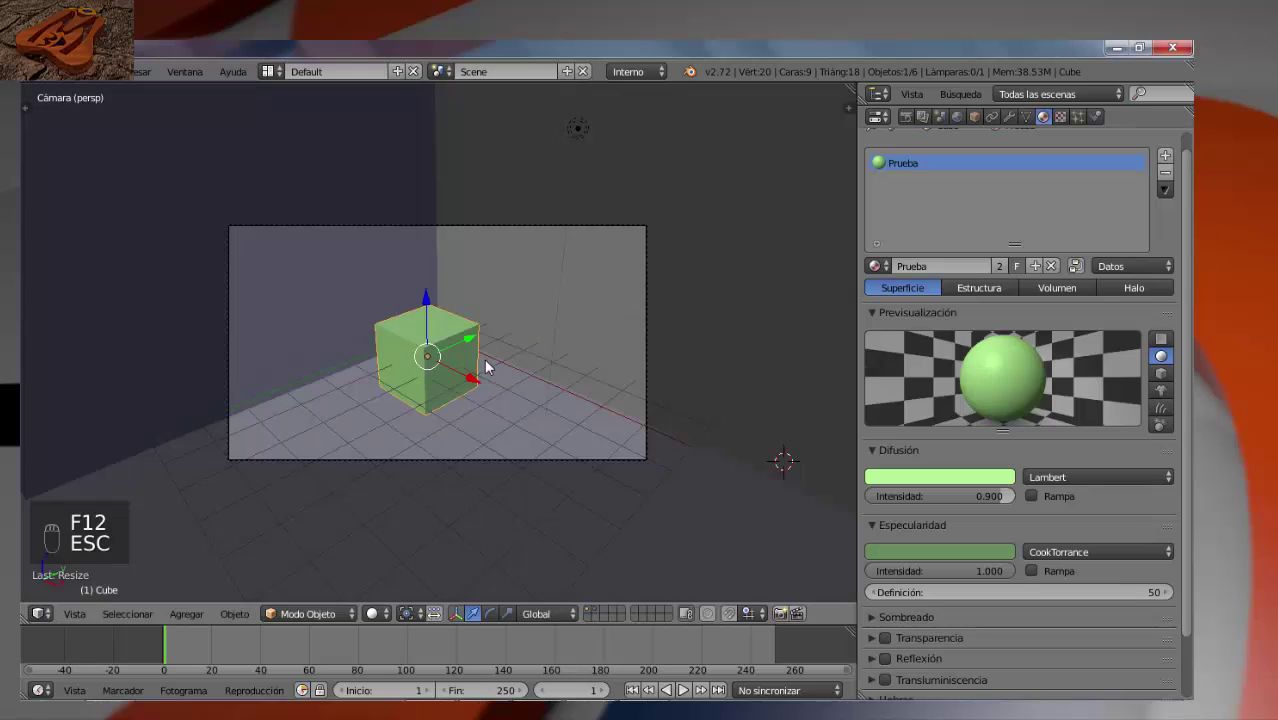
- Set Prueba's specular intensity to 0.010
click(950, 570)
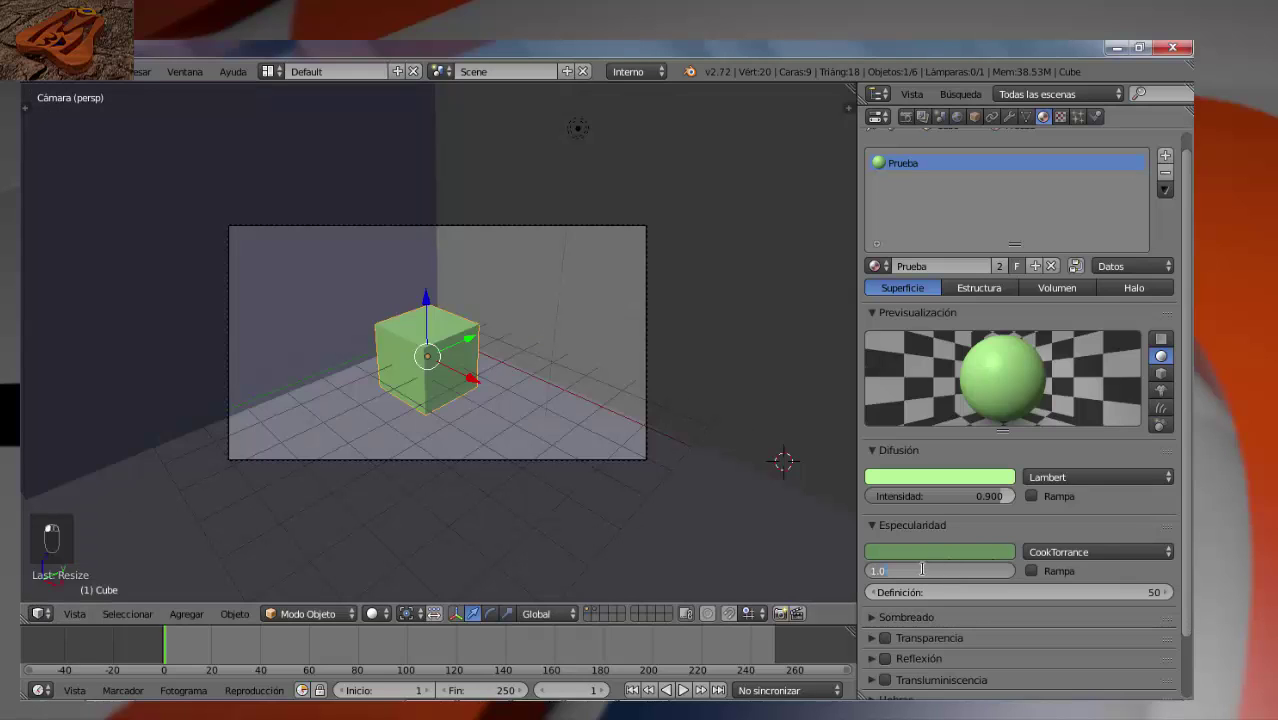
text(0)
key(Return)
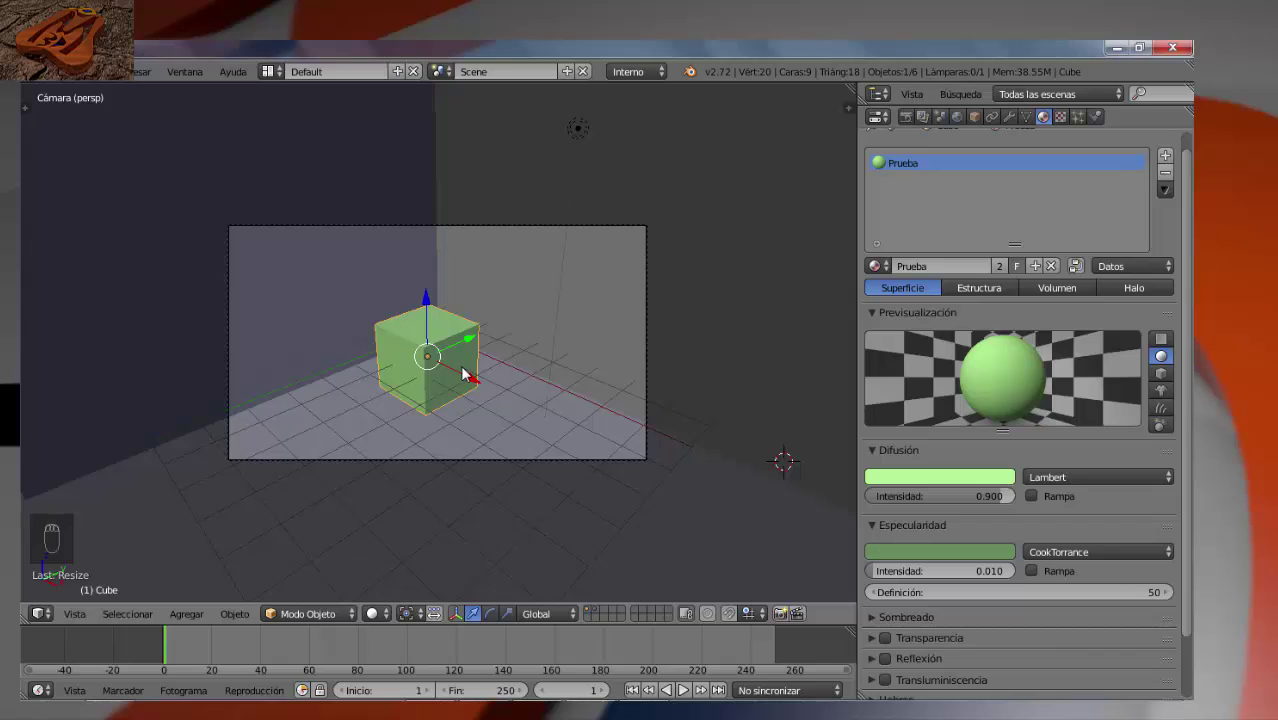
- Render the scene before and after setting Prueba's specular hardness (Definición) to 25
key(F12)
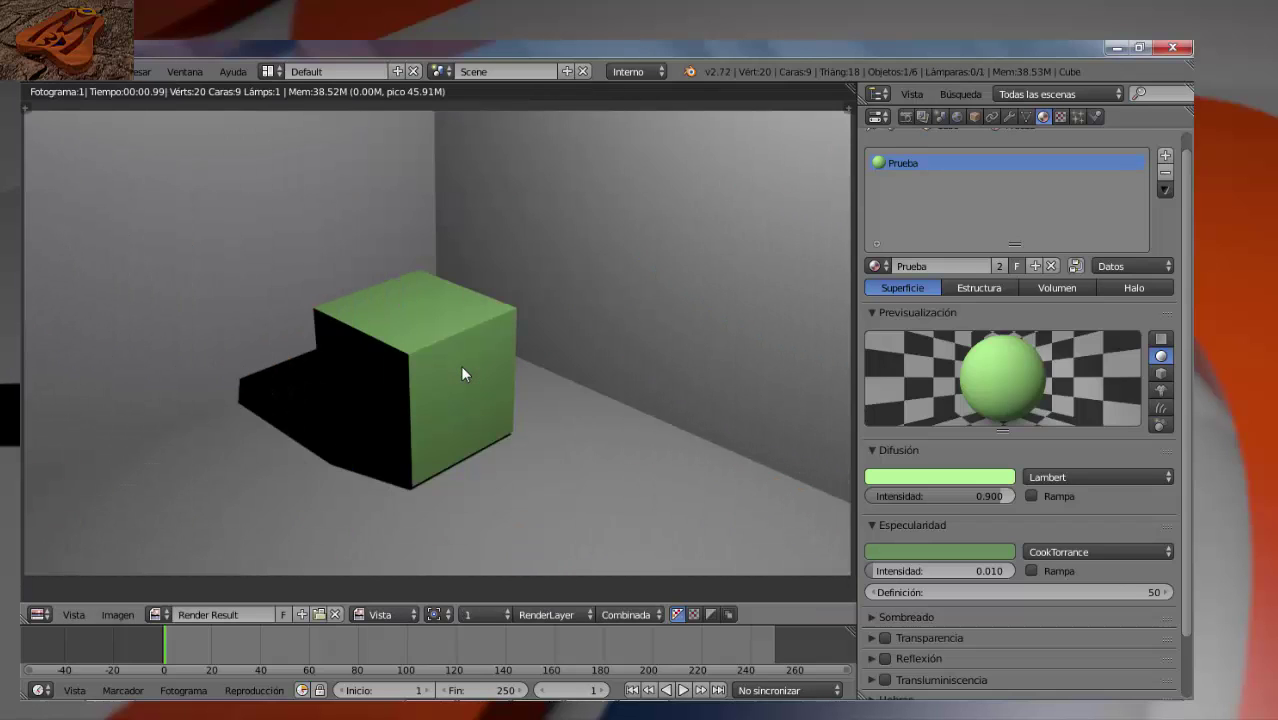
key(Escape)
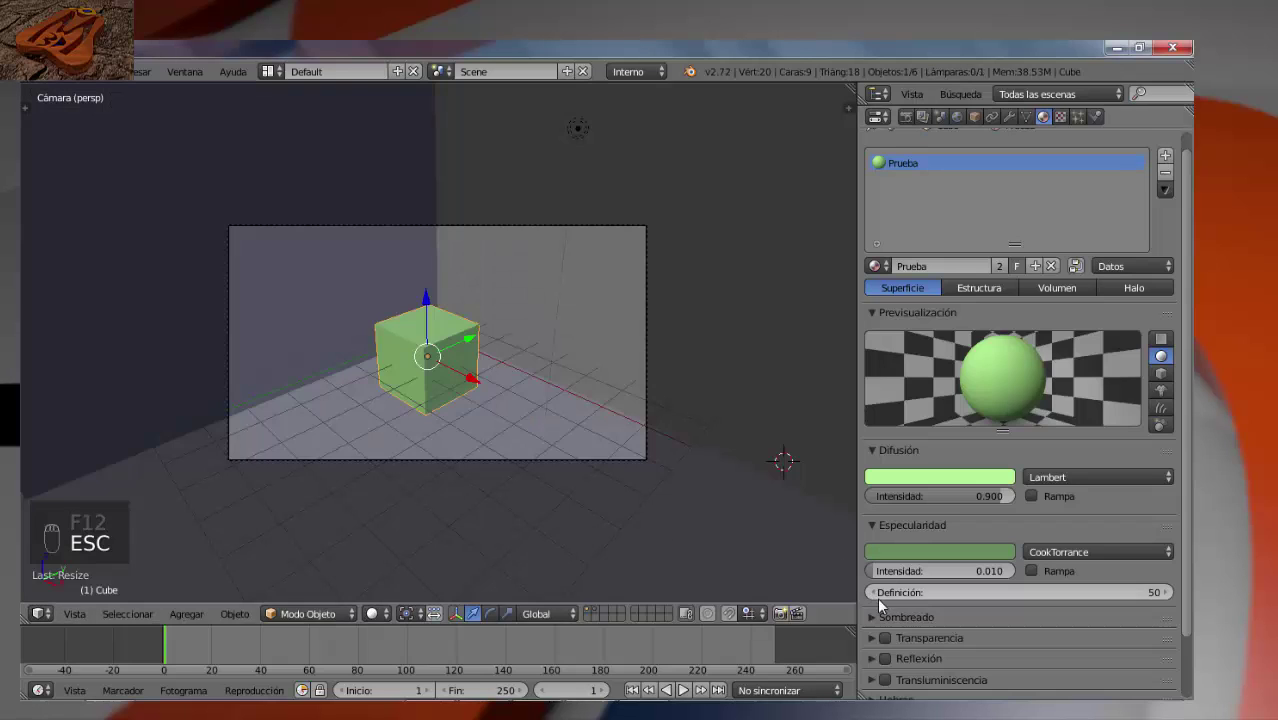
click(932, 592)
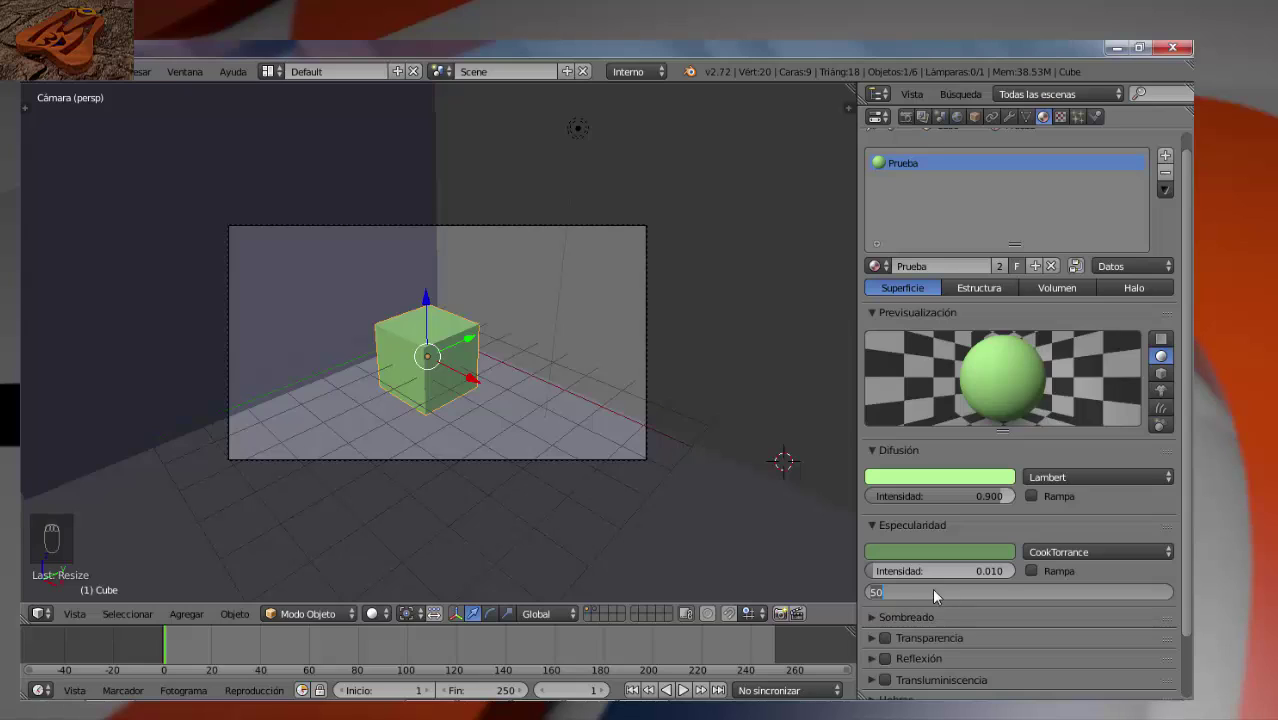
text(25)
key(Return)
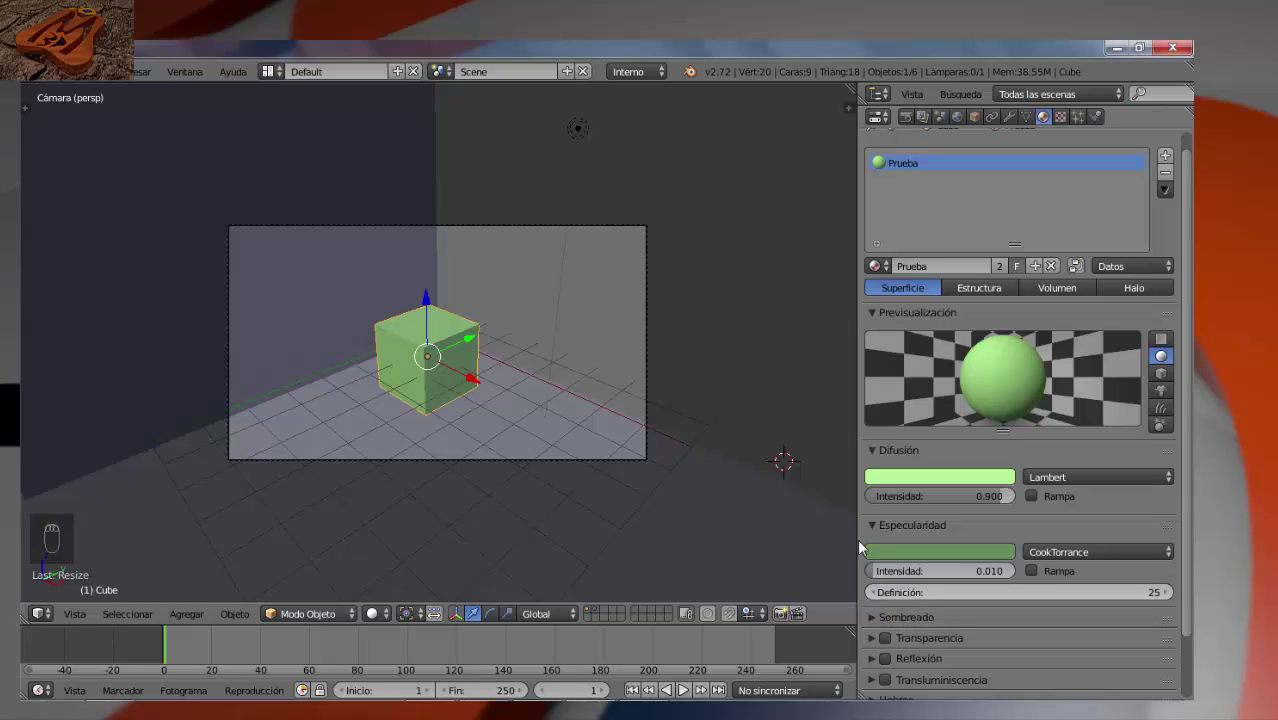
key(F12)
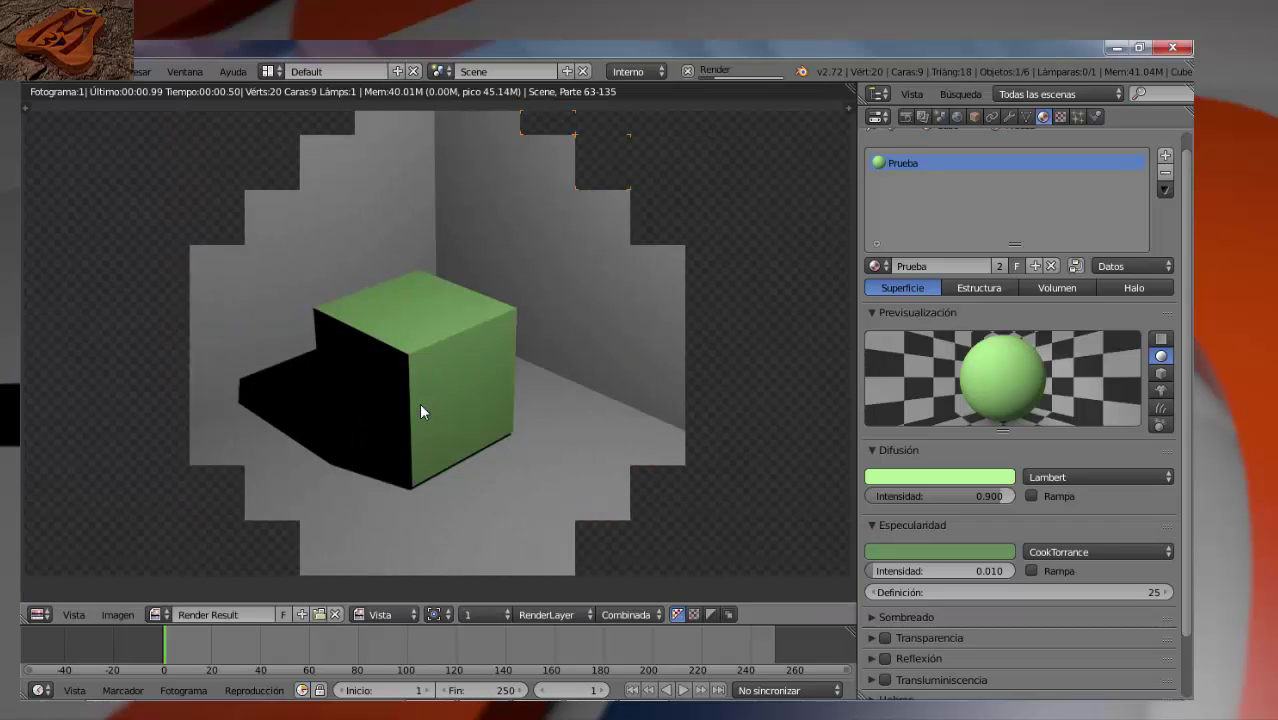
key(Escape)
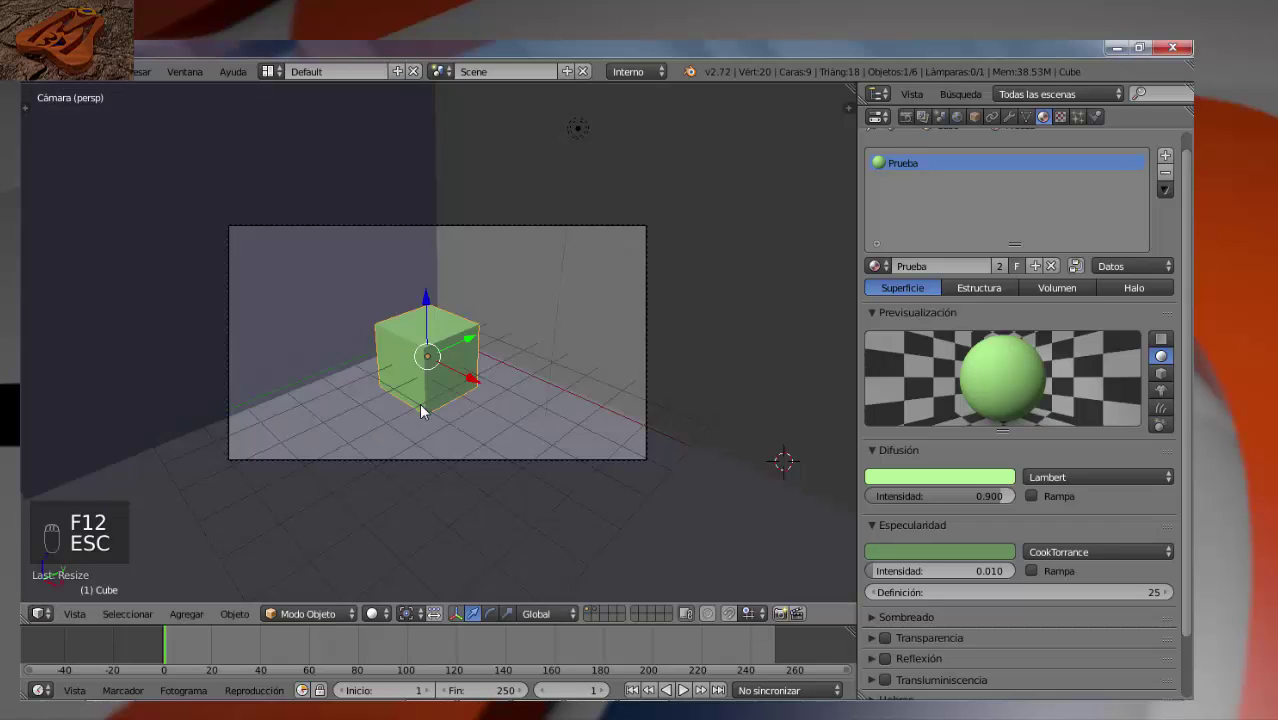
- Set Prueba's specular hardness (Definición) to 125 and render the scene
click(926, 592)
text(12)
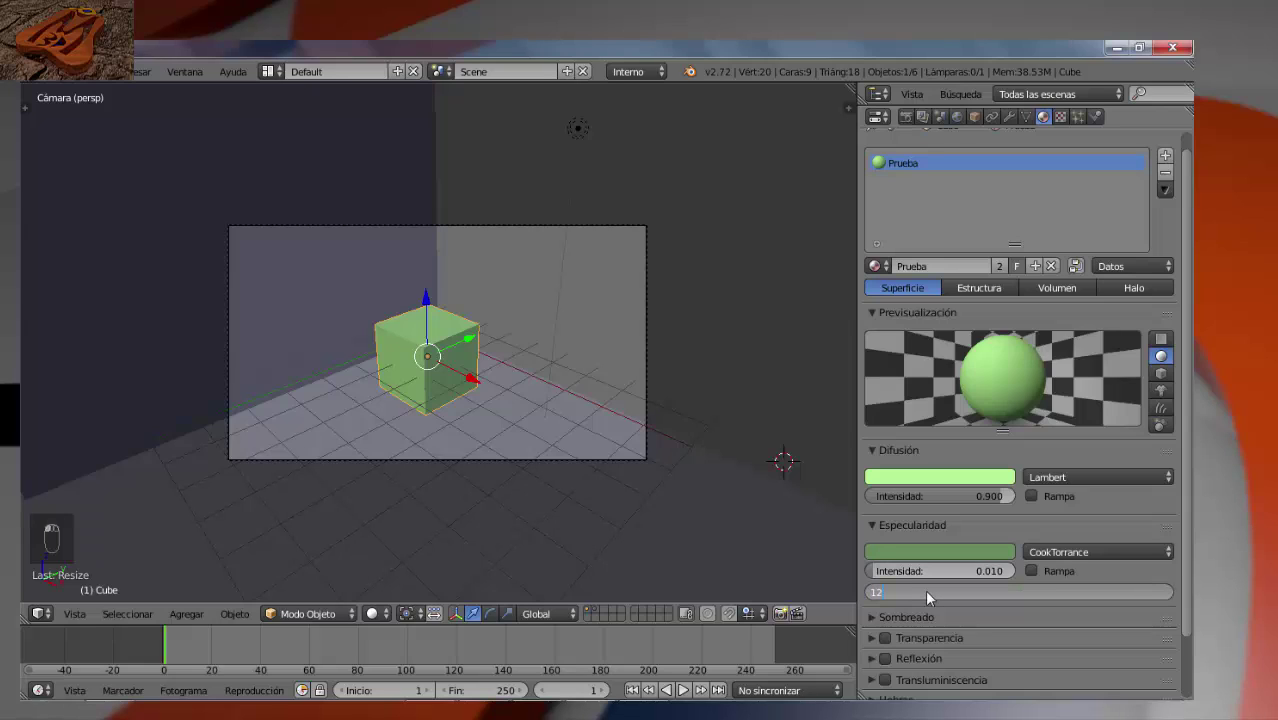
text(5)
key(Return)
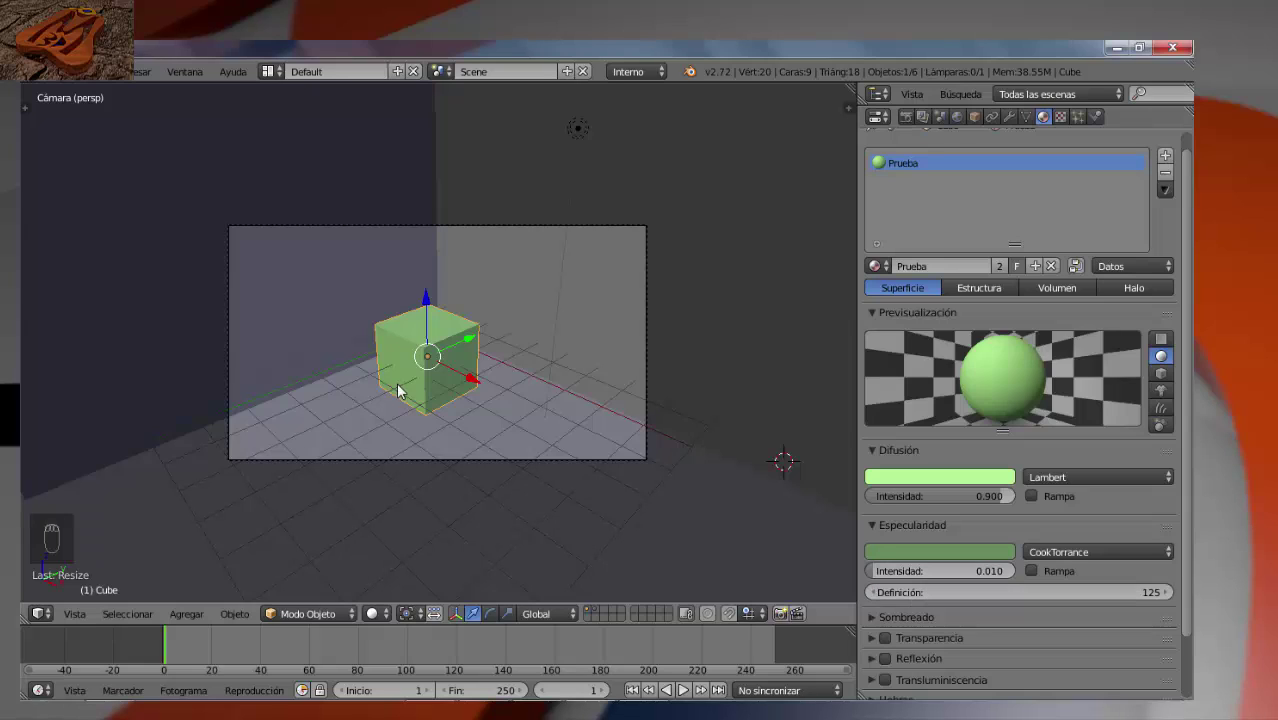
key(F12)
key(Escape)
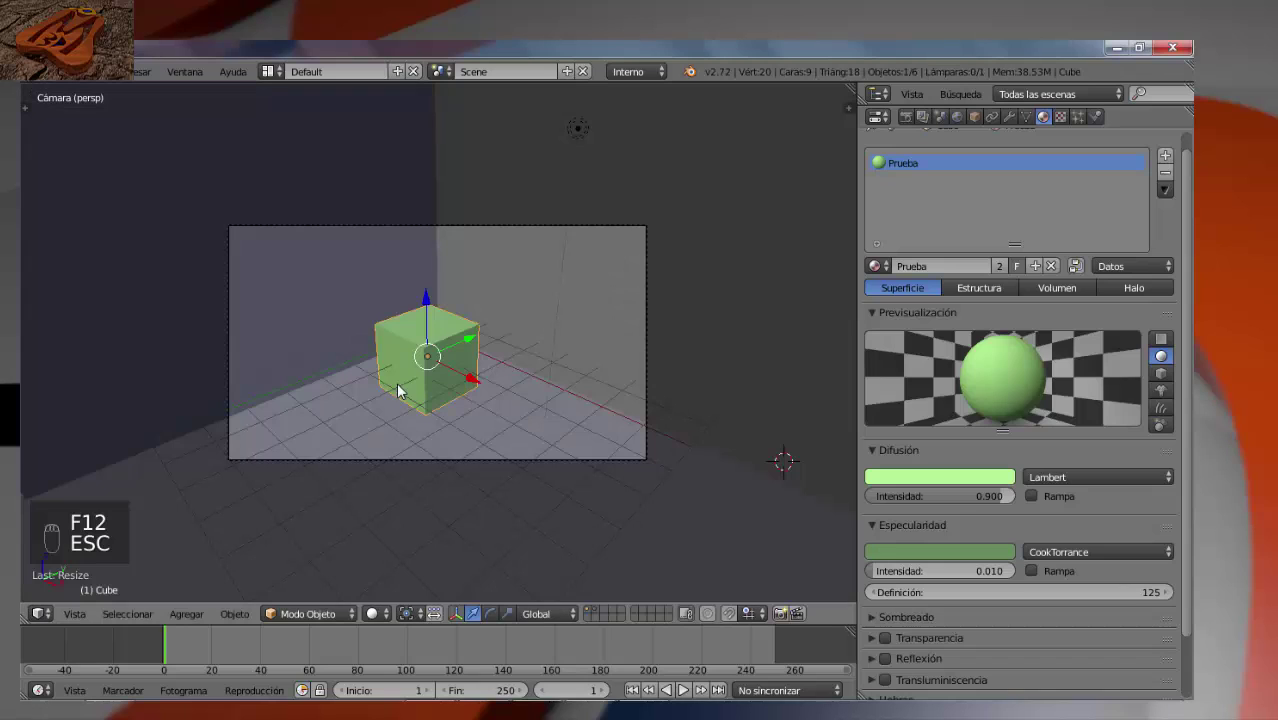
- Raise Prueba's specular hardness (Definición) to 511 and render the scene
click(1001, 590)
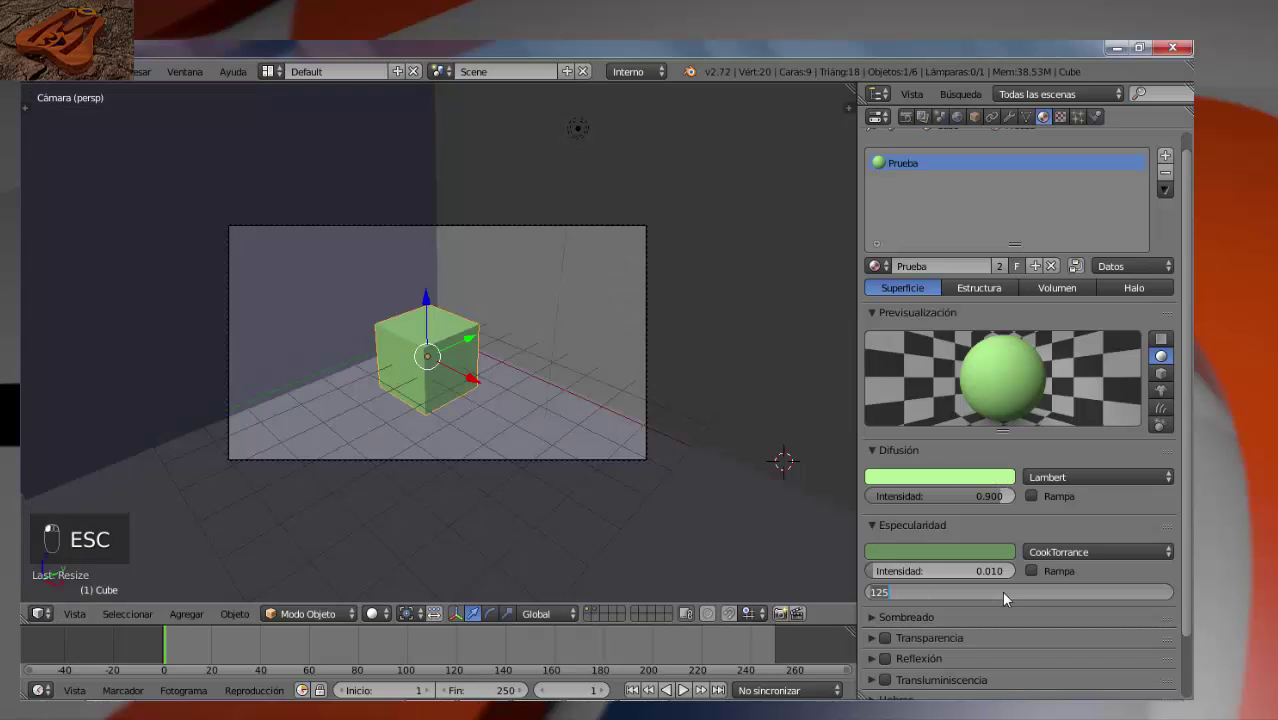
text(11)
key(Return)
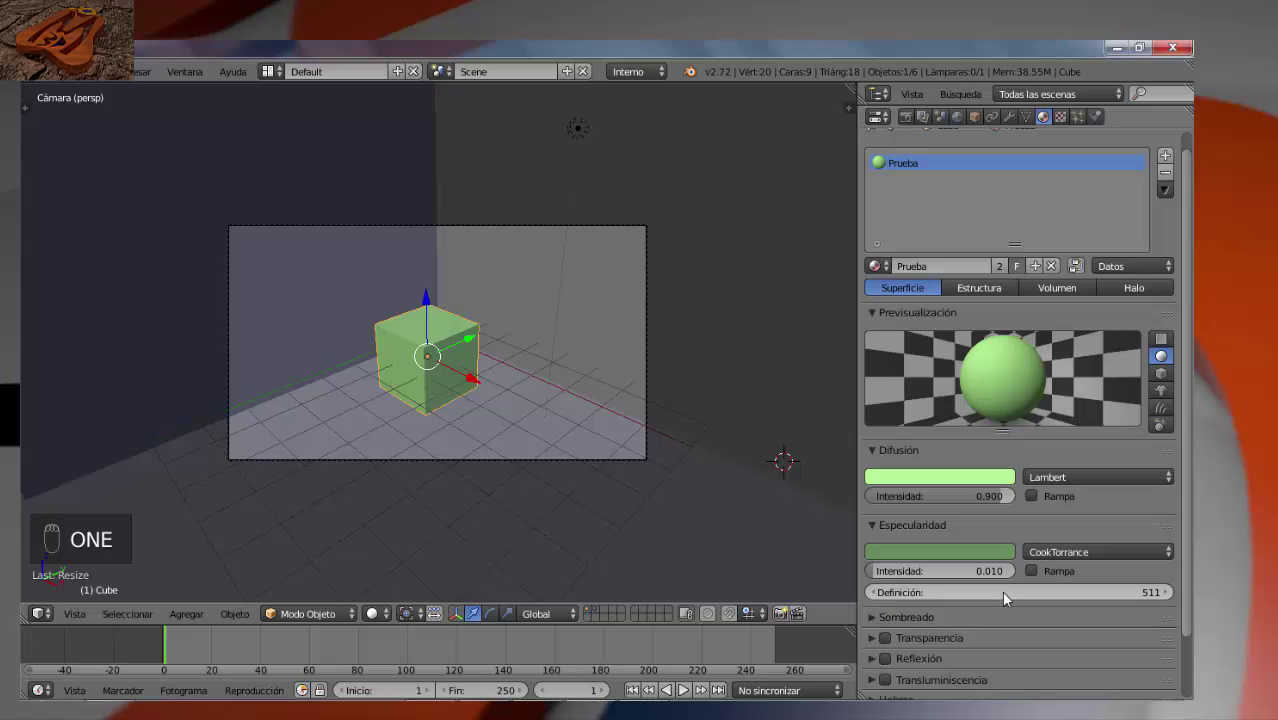
key(F12)
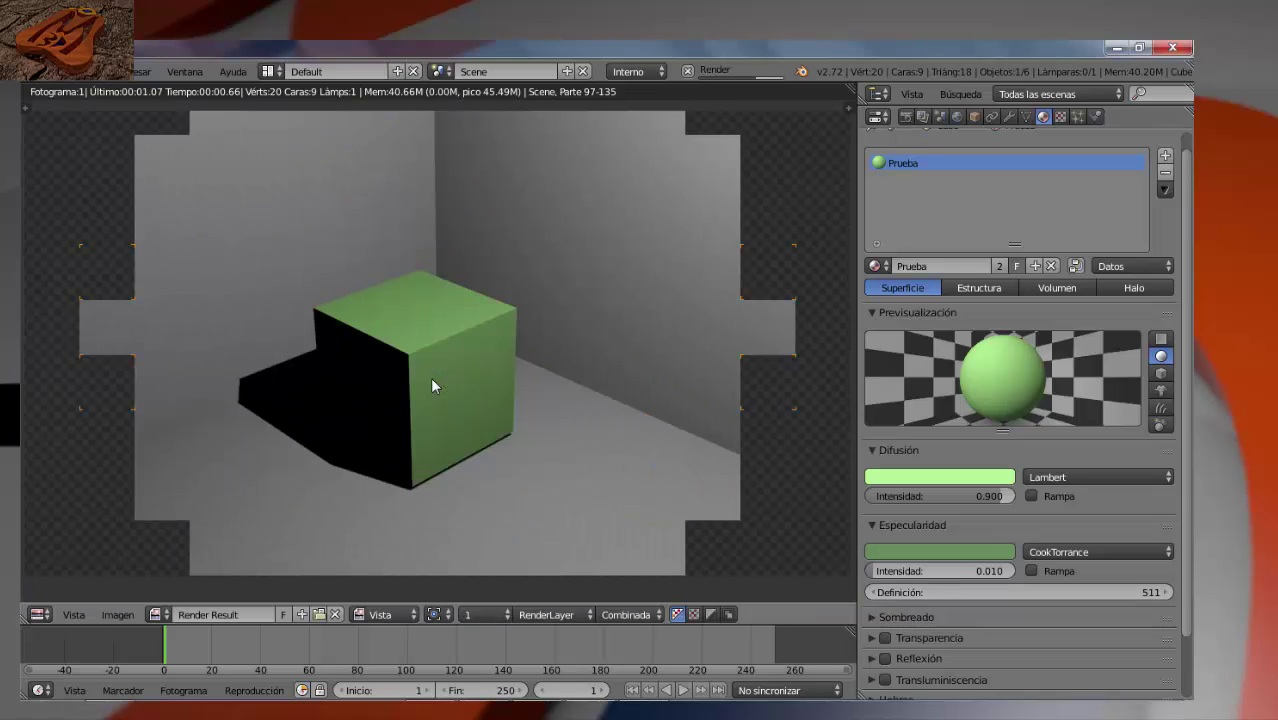
key(Escape)
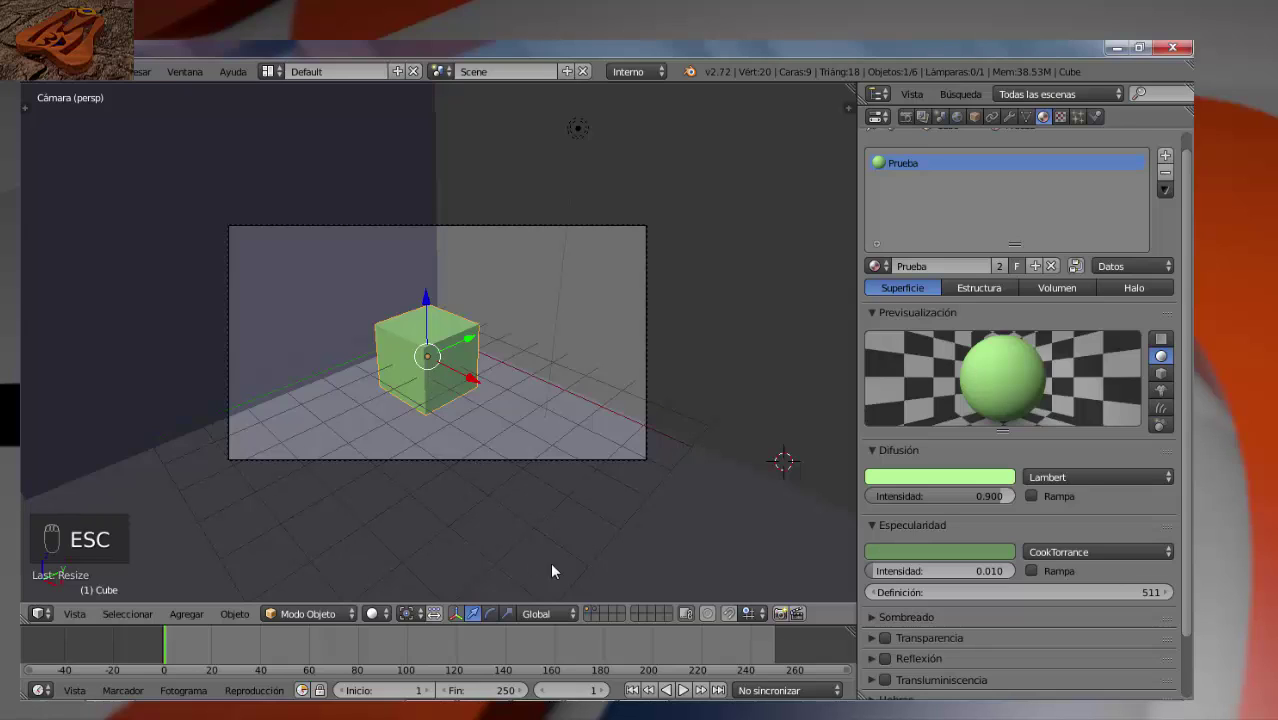
- Lower Prueba's specular hardness (Definición) to 10 and render the scene
click(917, 590)
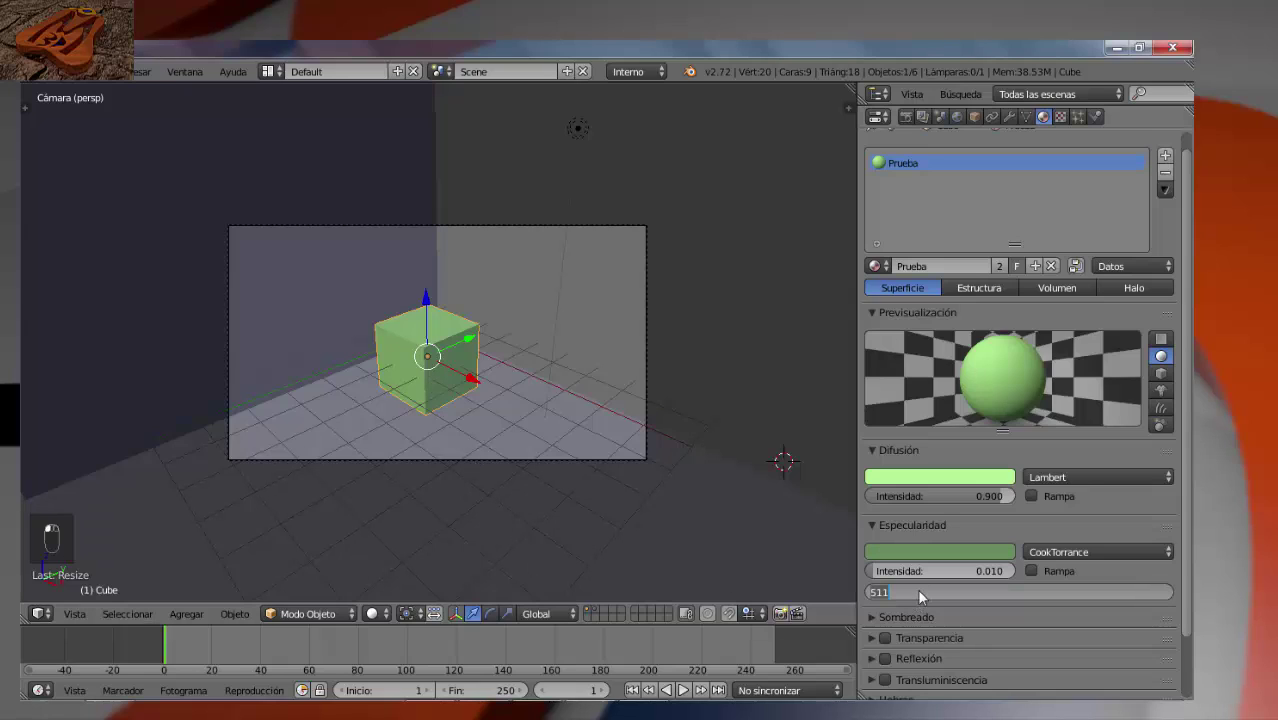
text(10)
key(Return)
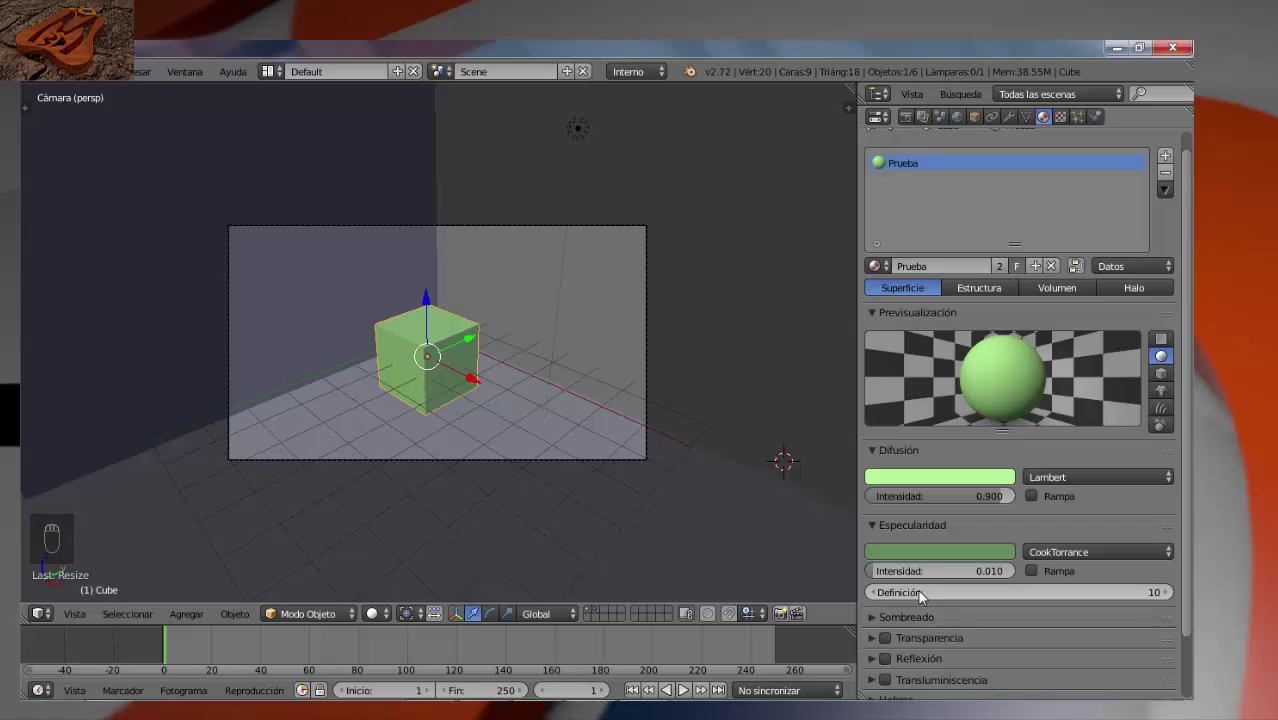
key(F12)
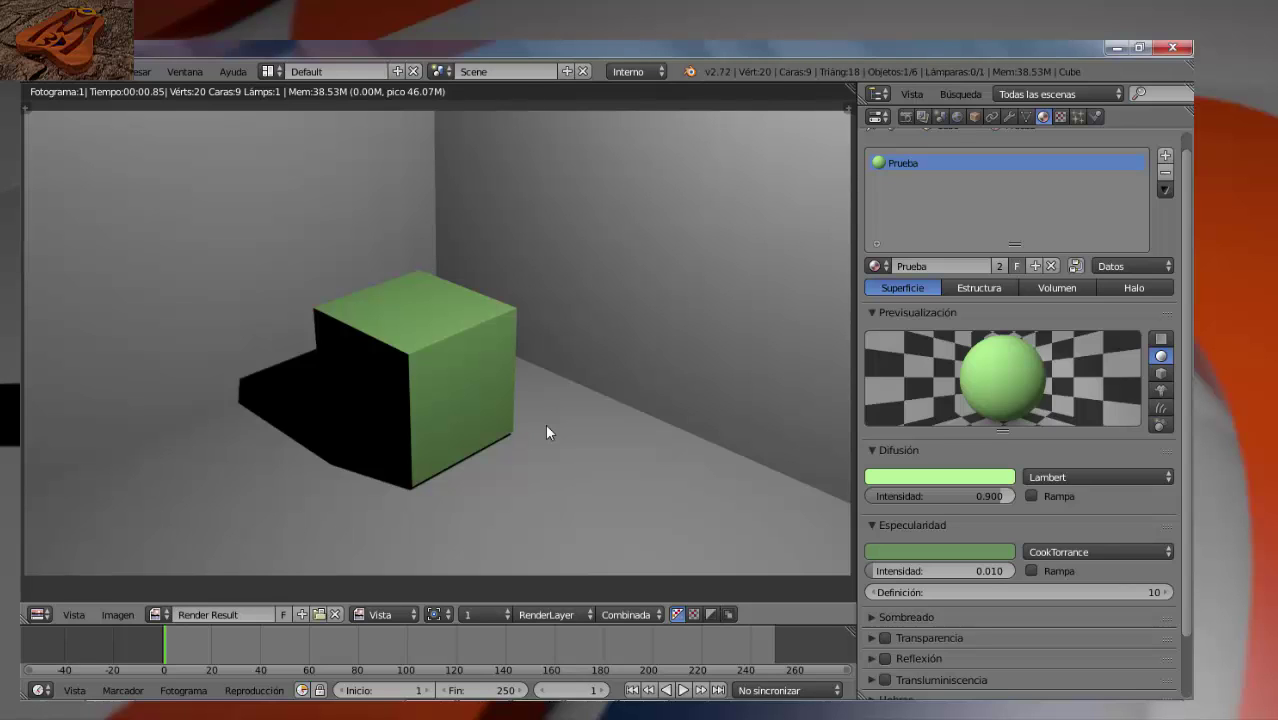
key(Escape)
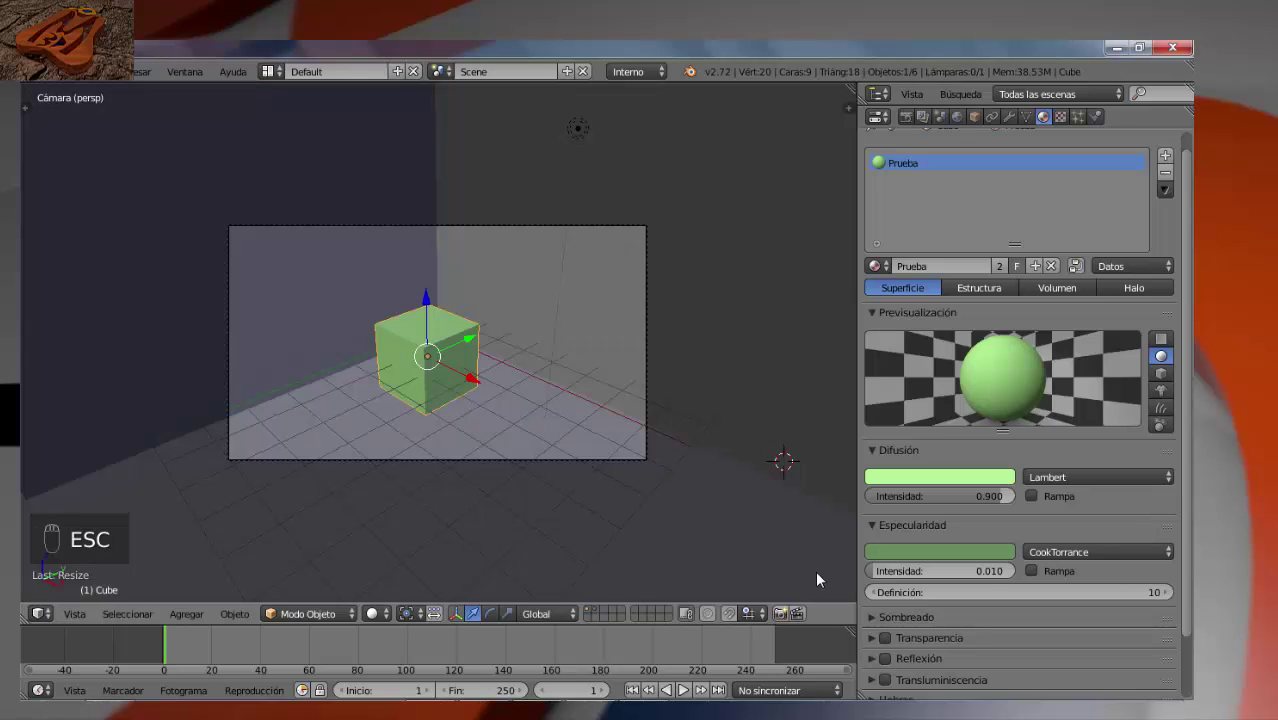
- Lower Prueba's specular intensity to 0.000 and render the scene
drag(879, 573, 834, 573)
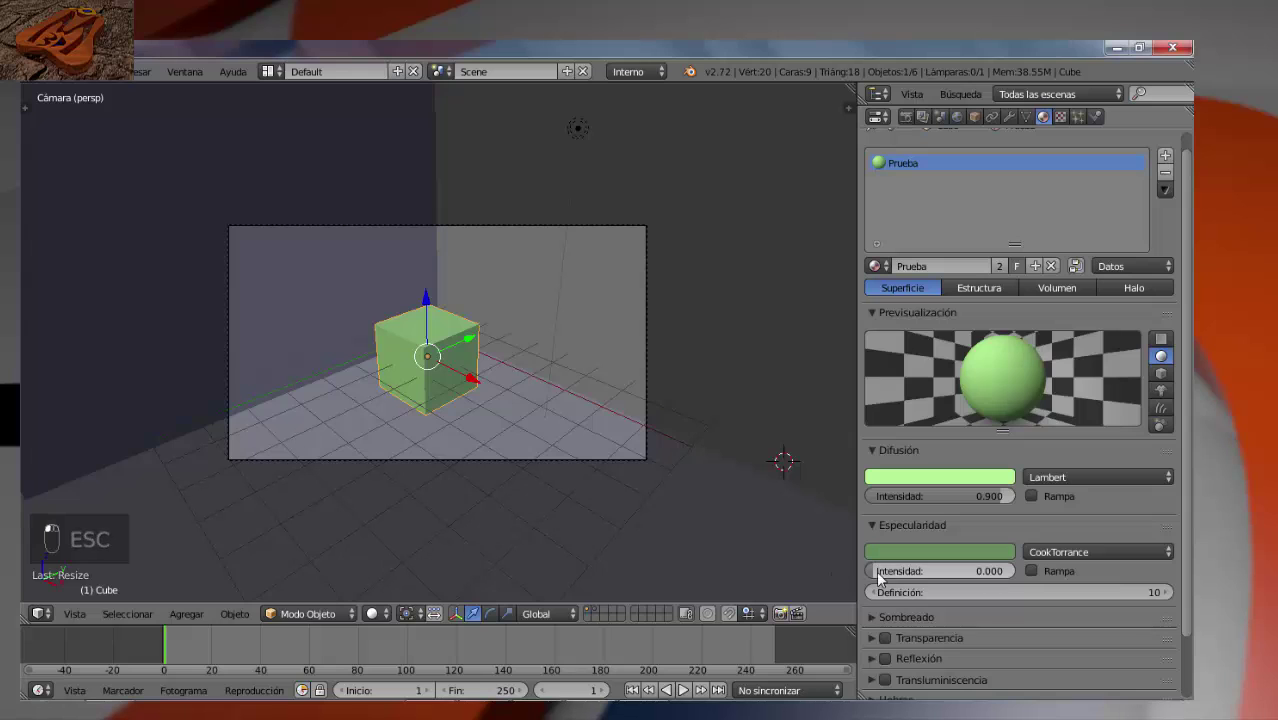
key(F12)
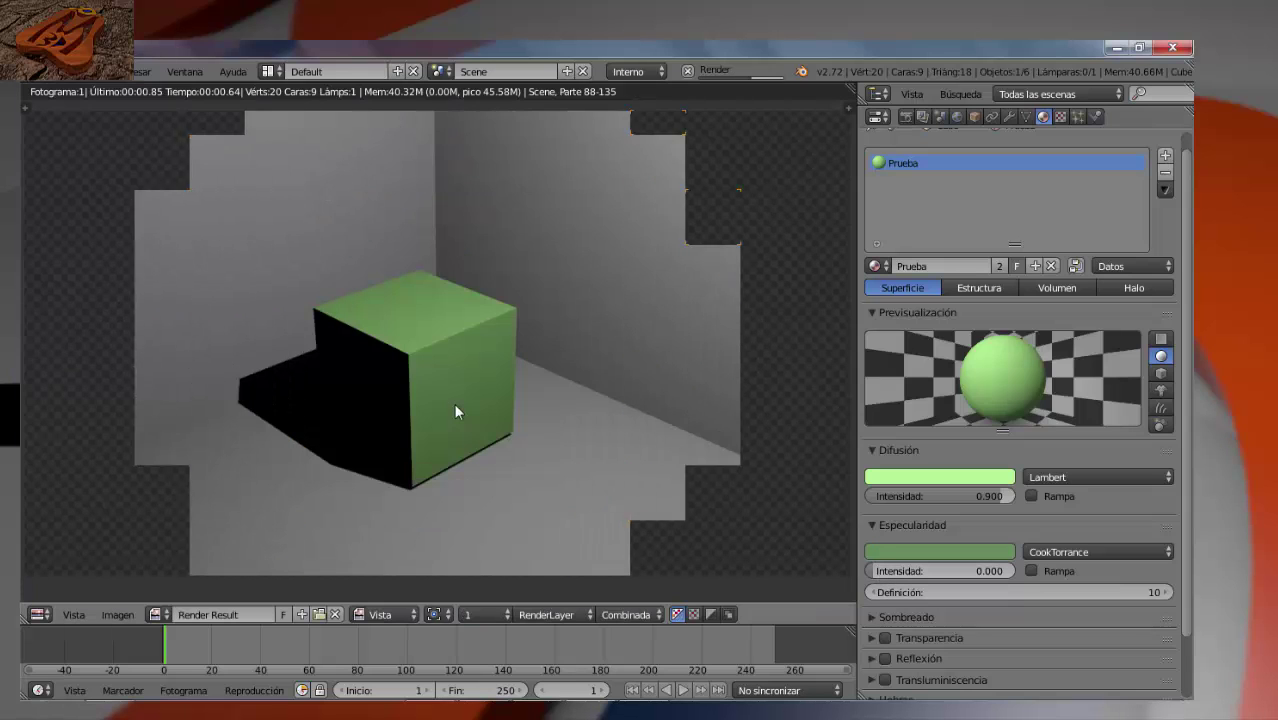
key(Escape)
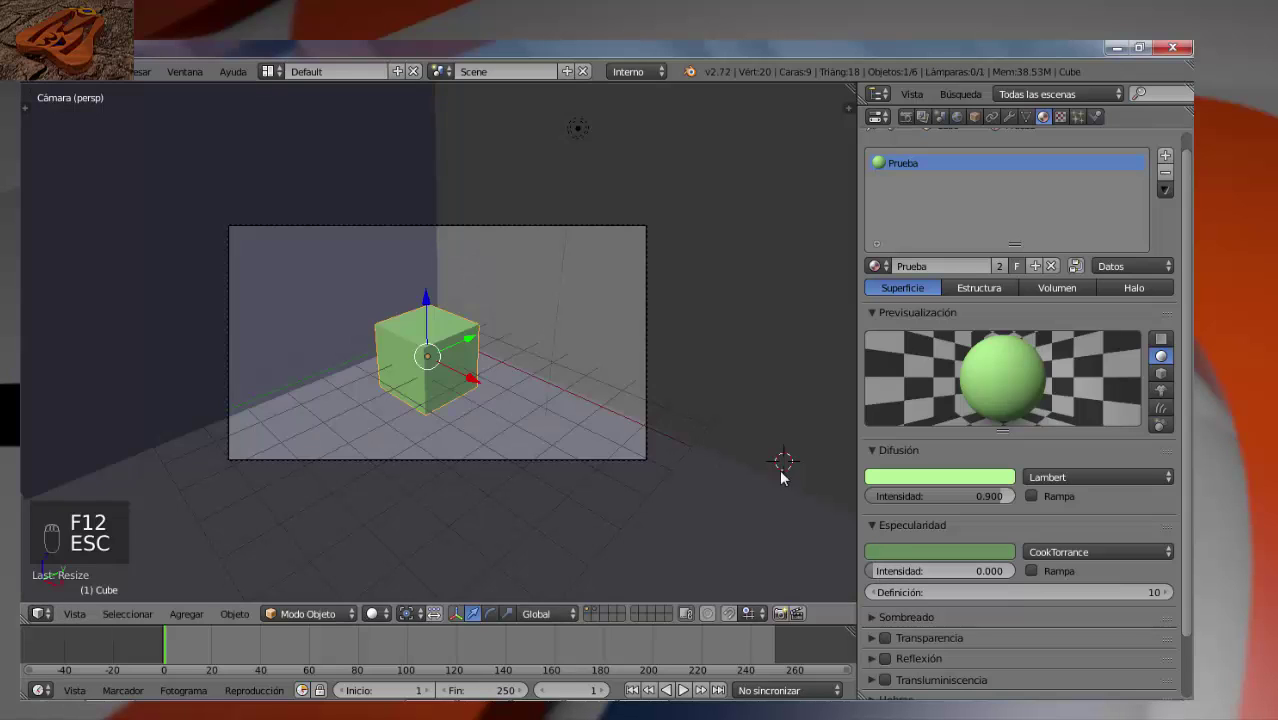
- Change Prueba's specular colour to pure white and raise its specular intensity to 1.000
click(942, 551)
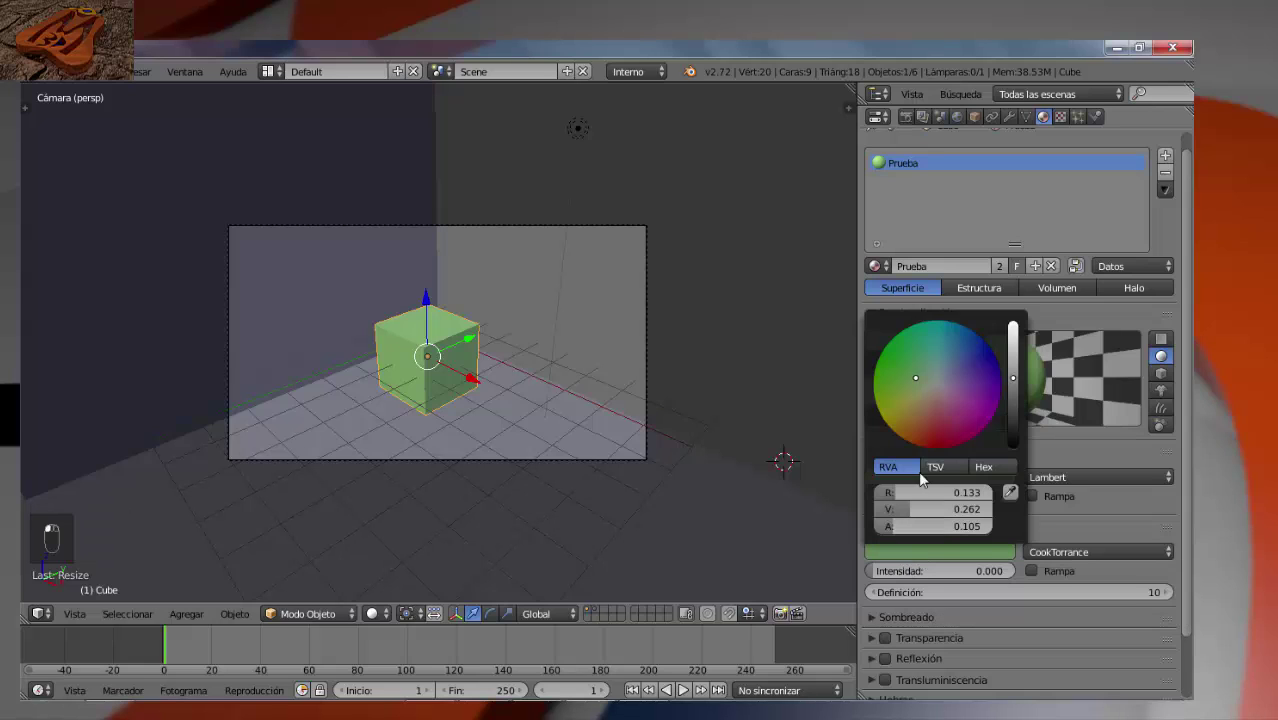
click(935, 380)
drag(1014, 380, 1013, 326)
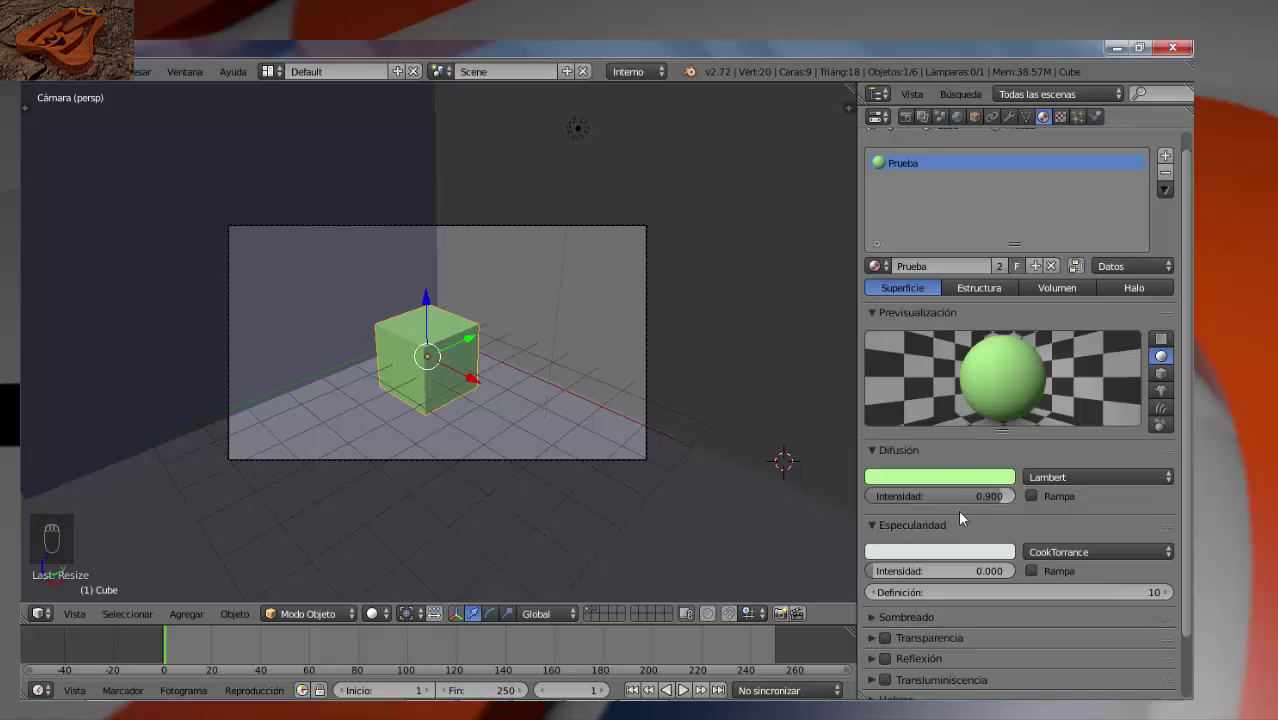
click(958, 551)
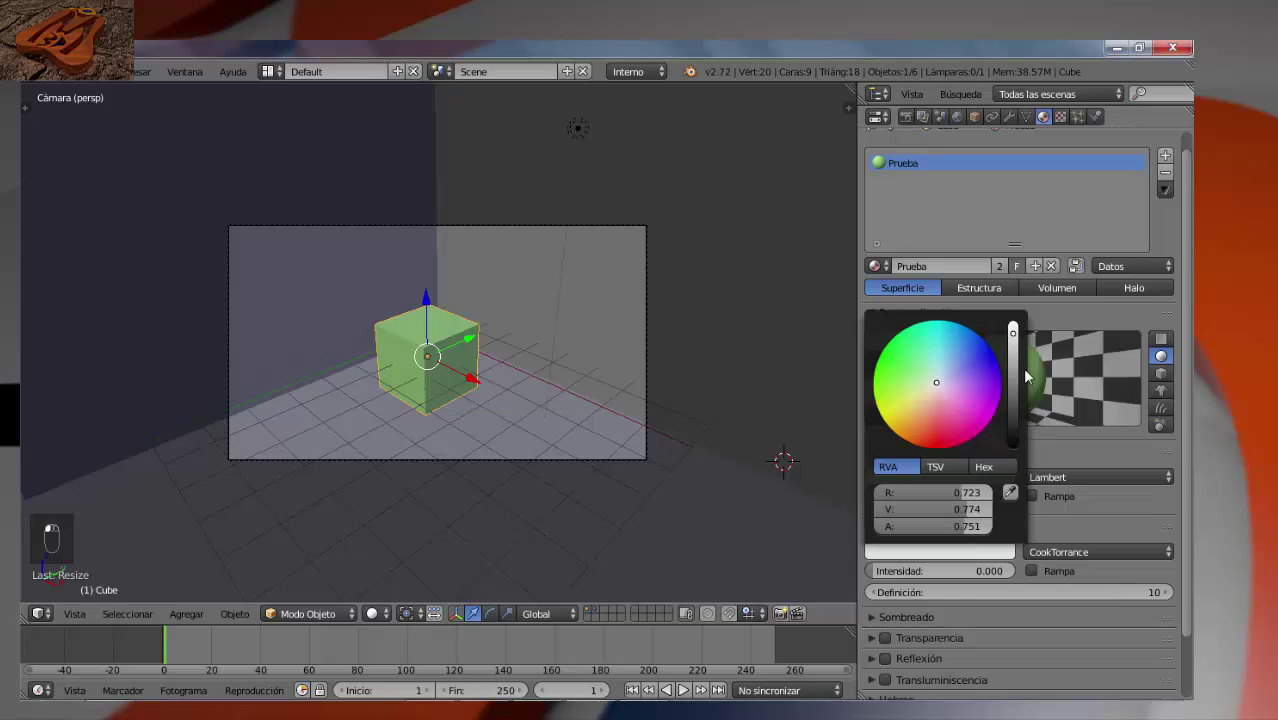
drag(1016, 334, 1013, 322)
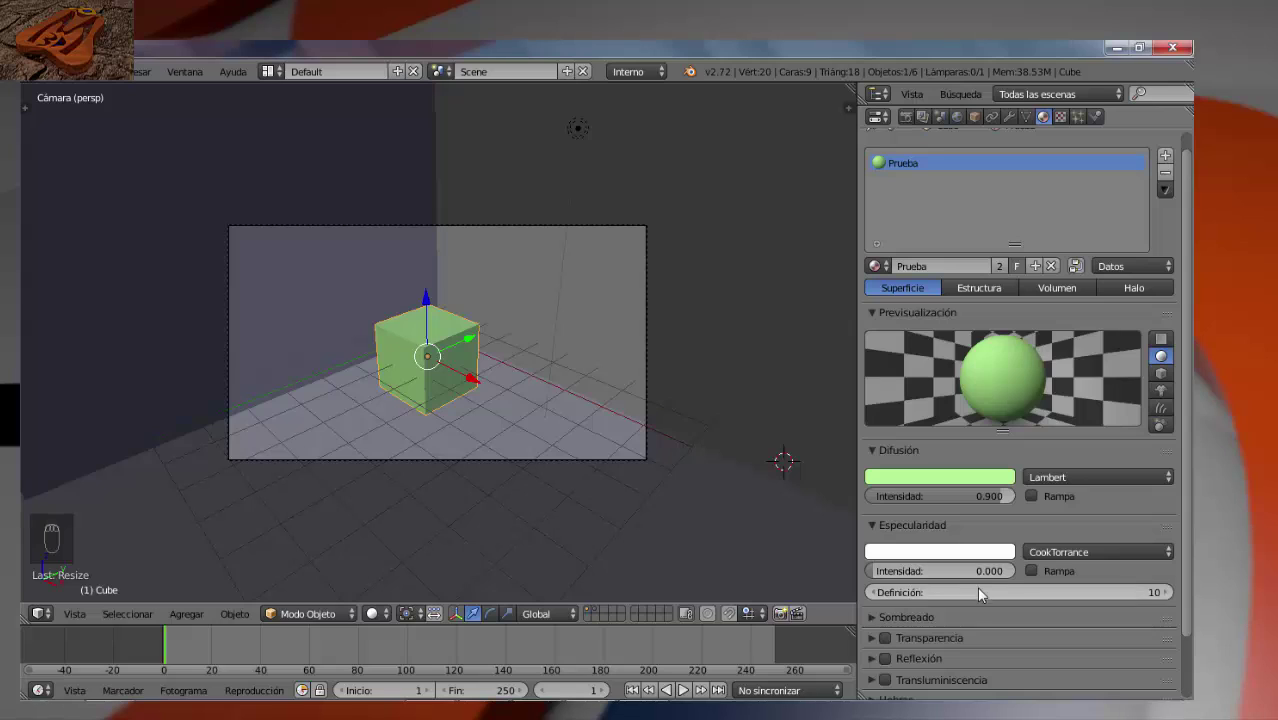
drag(919, 564, 1071, 567)
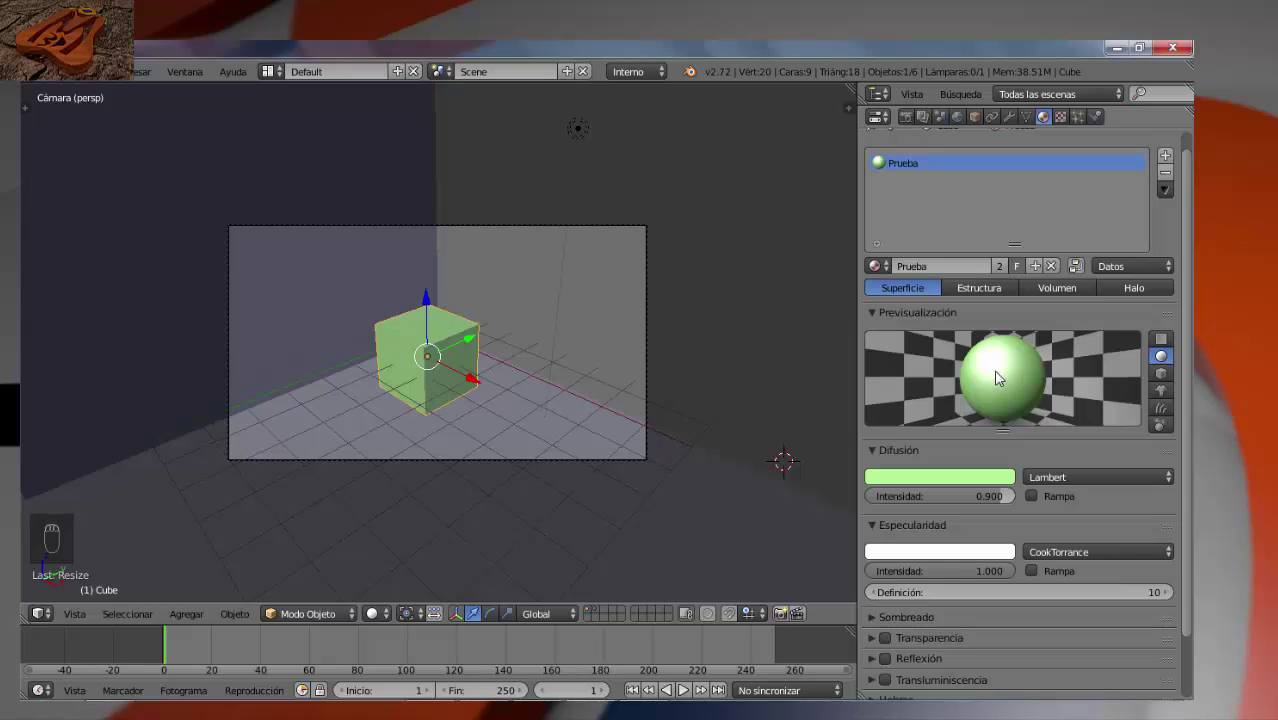
- Set the specular hardness (Definición) of the white Prueba highlight to 511
click(1072, 592)
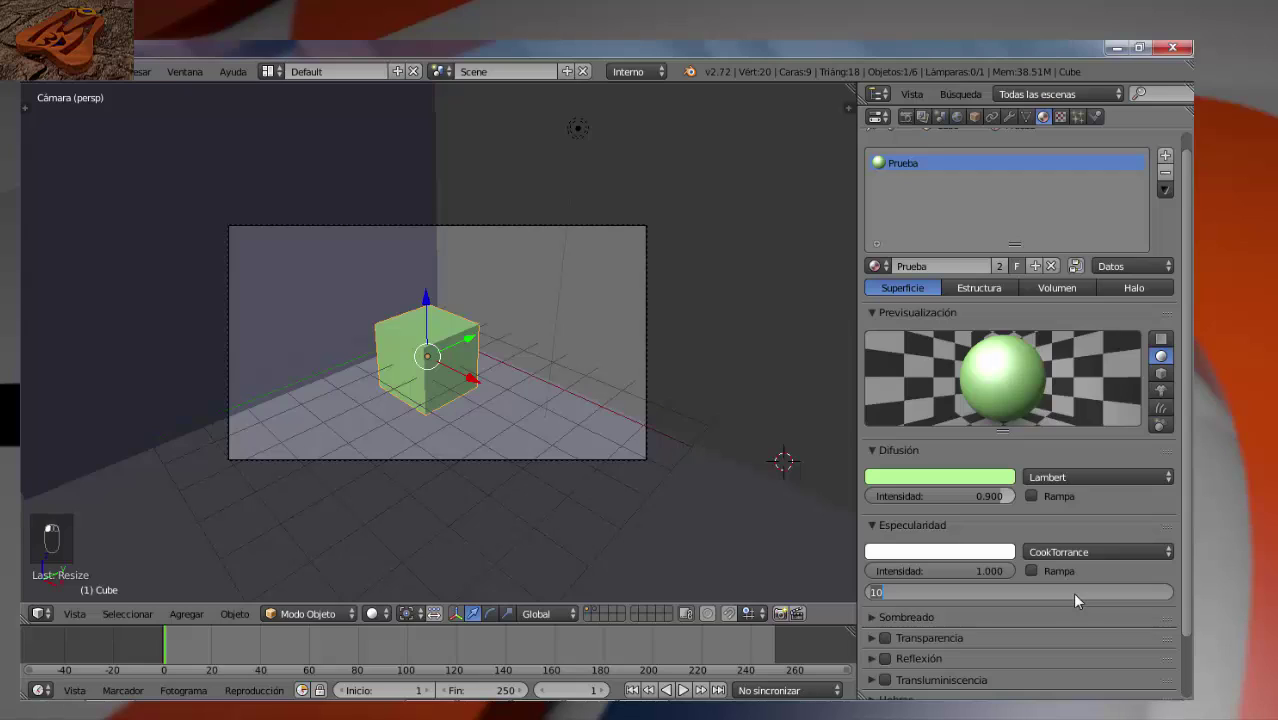
text(511)
key(Return)
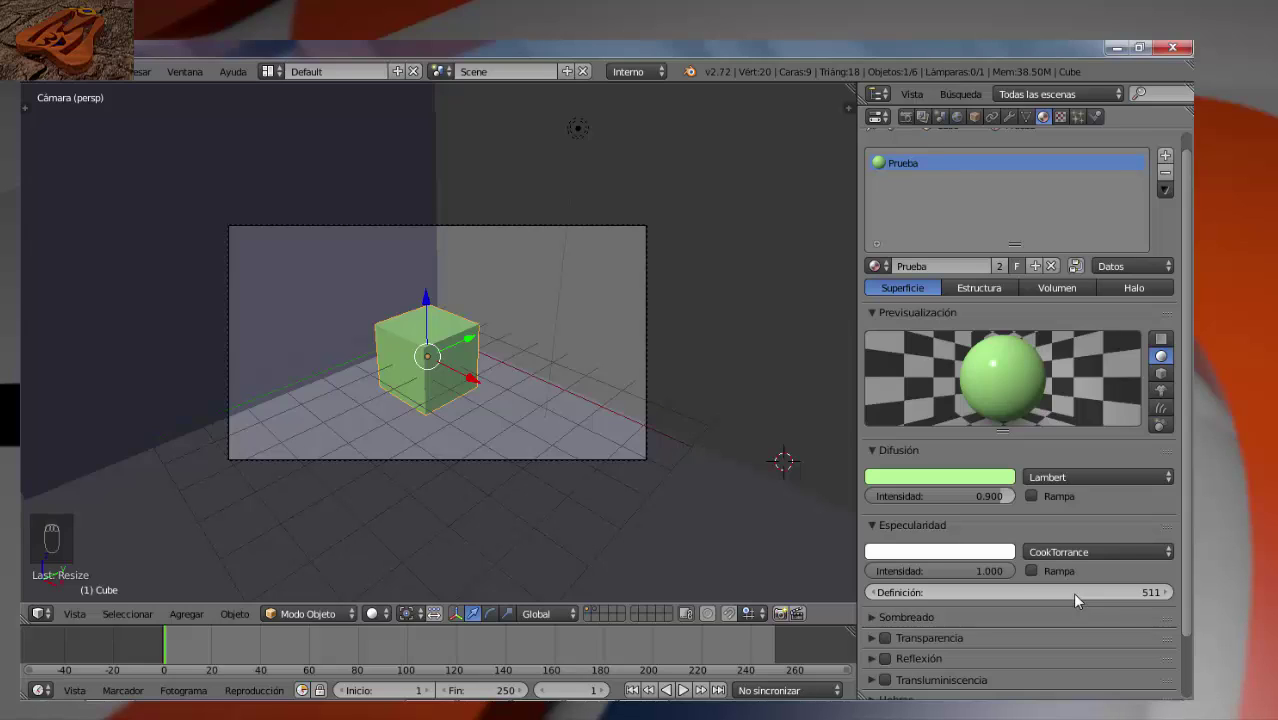
- Lower Prueba's specular hardness (Definición) to its minimum of 1
click(1075, 593)
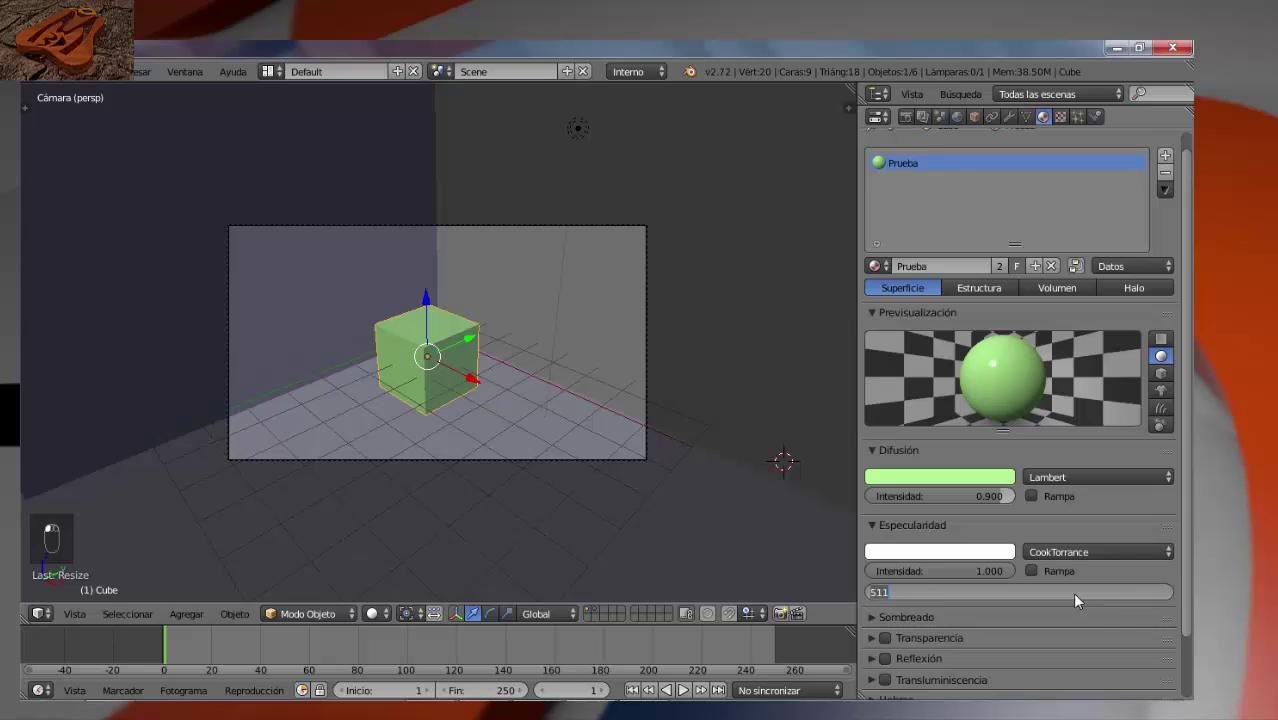
text(0)
key(Escape)
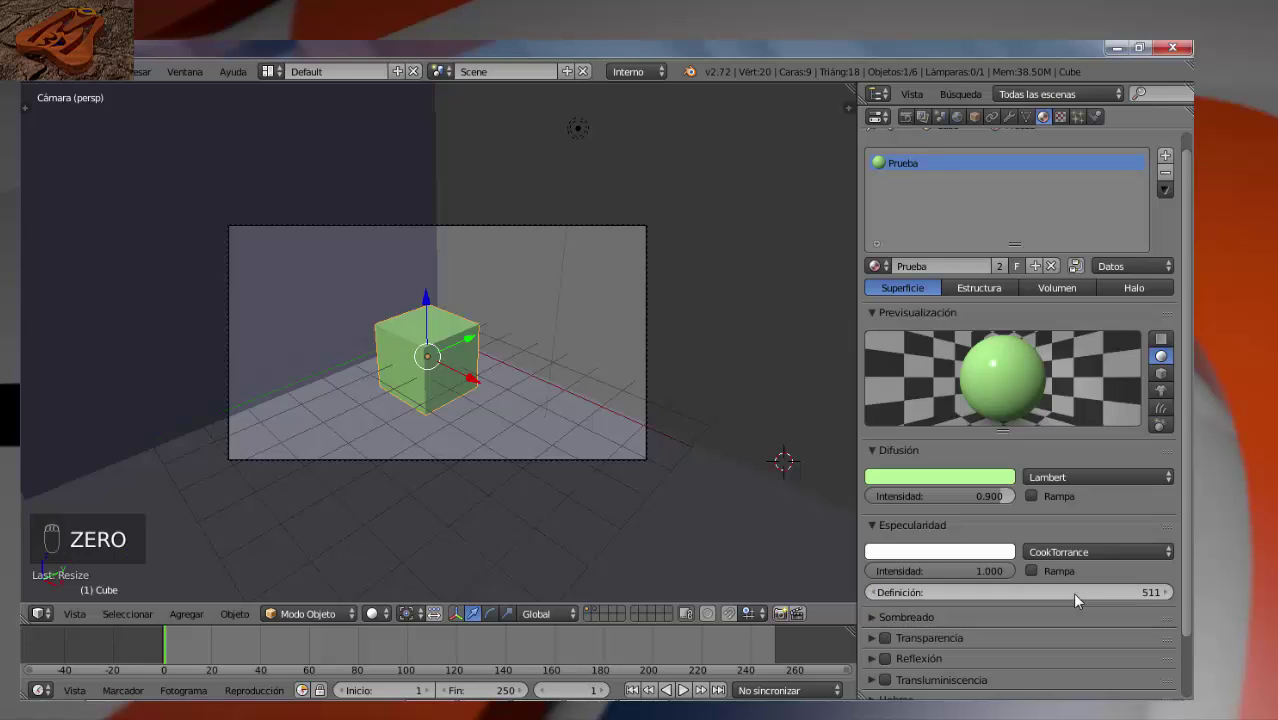
click(1072, 592)
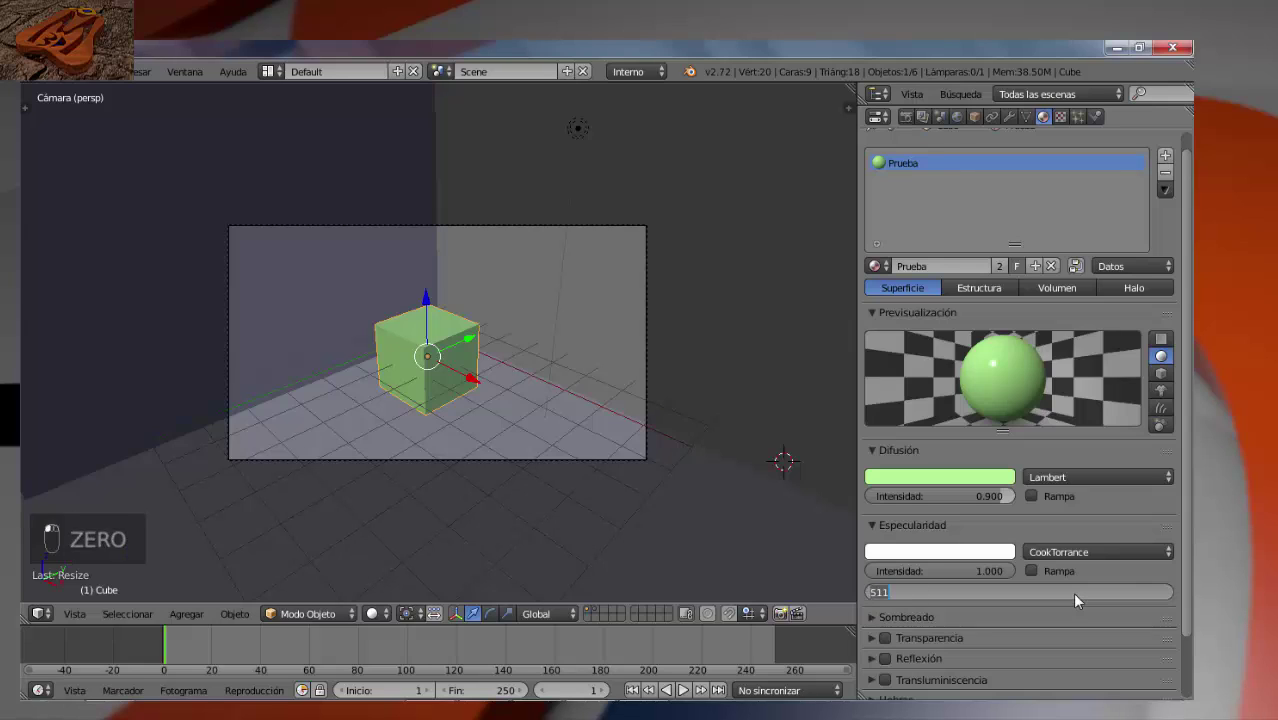
text(0)
key(Return)
- Set Prueba's specular hardness (Definición) to 10
click(1072, 592)
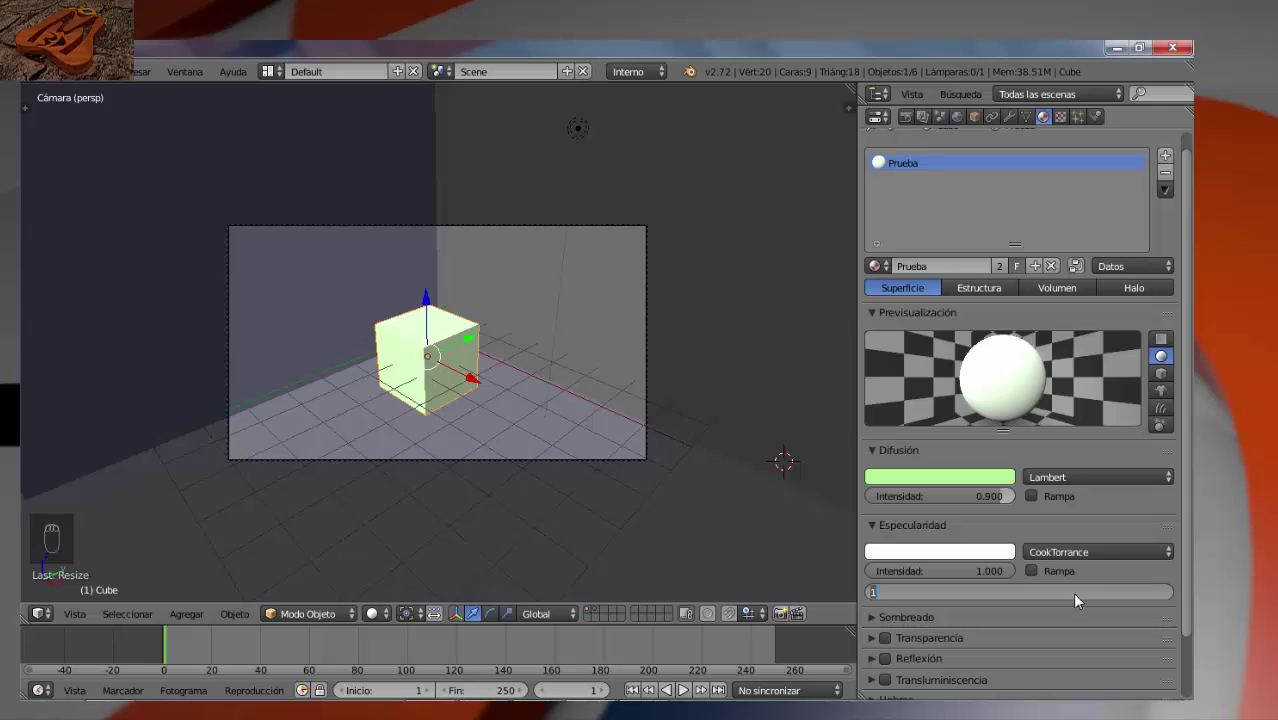
text(10)
key(Return)
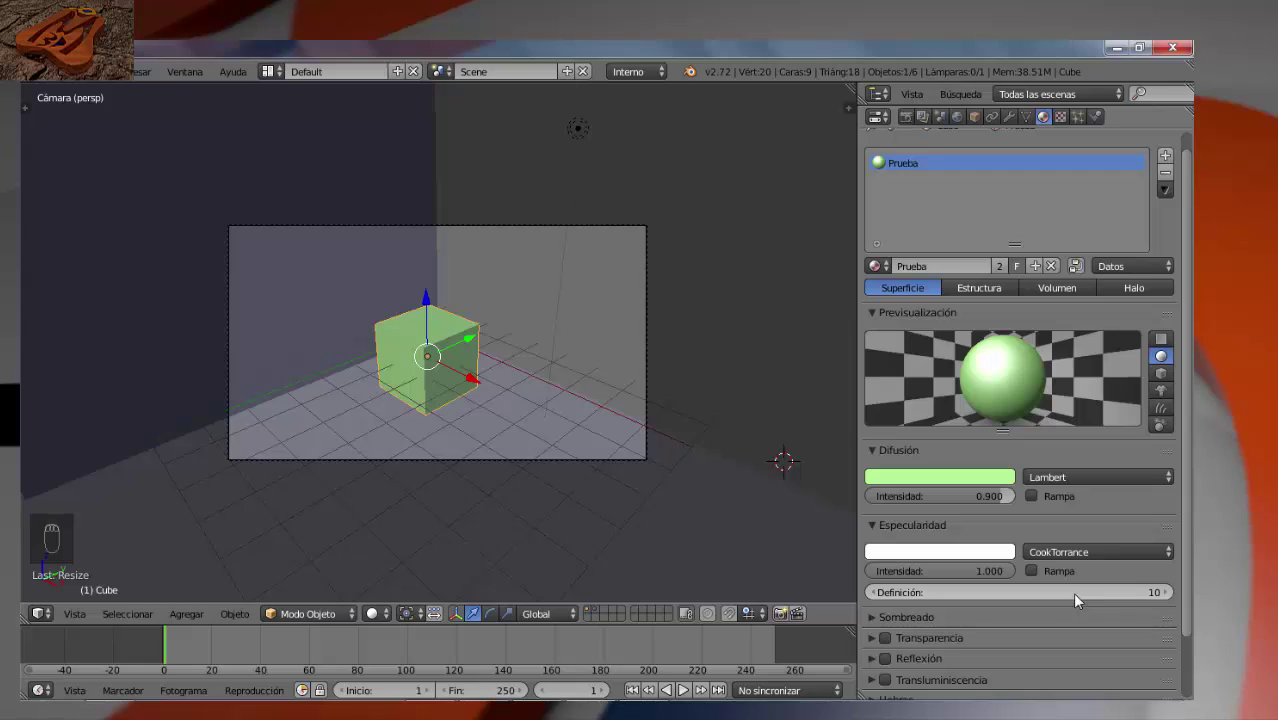
- Set Prueba's specular hardness (Definición) to 25
click(1072, 592)
text(25)
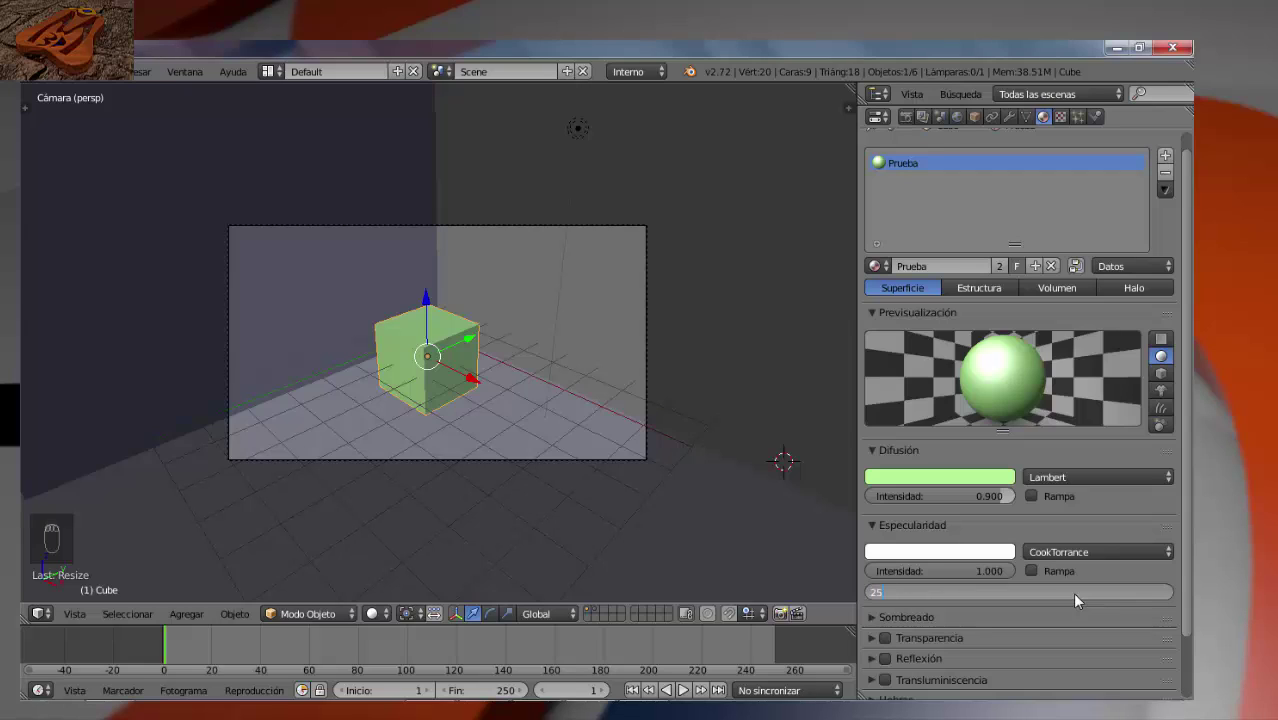
key(Return)
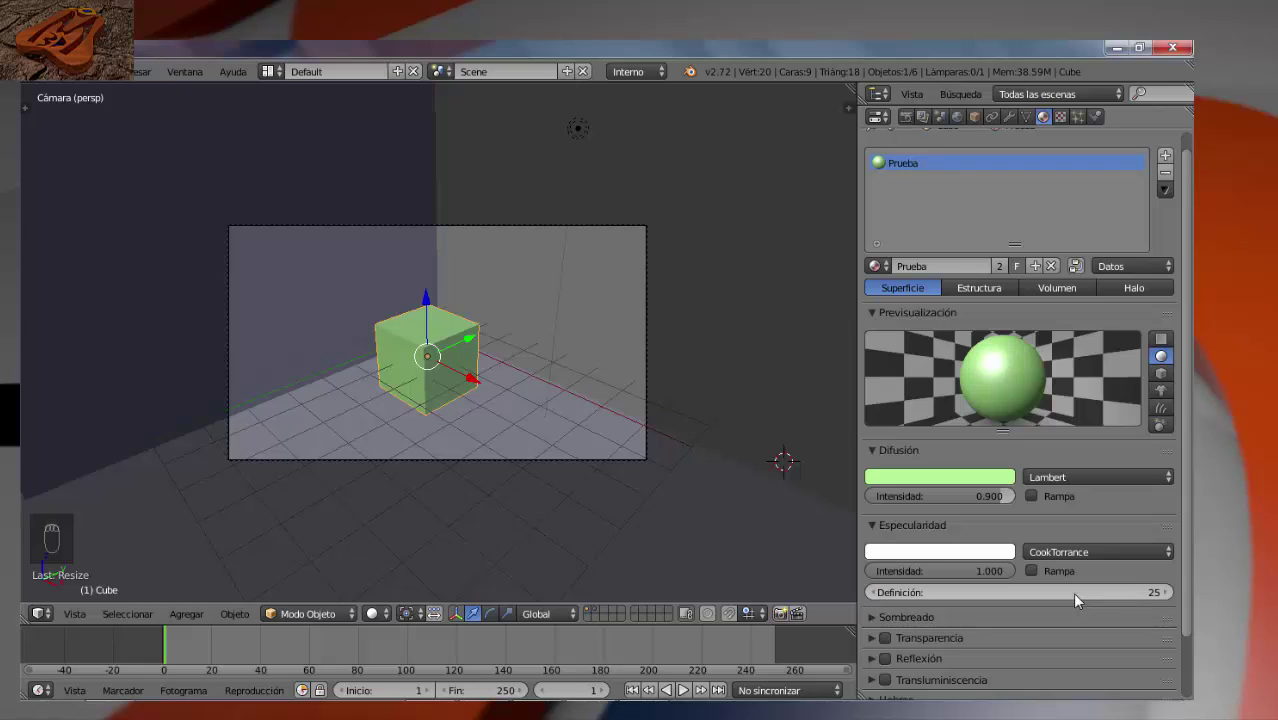
- Raise Prueba's specular hardness (Definición) to 128
click(1072, 592)
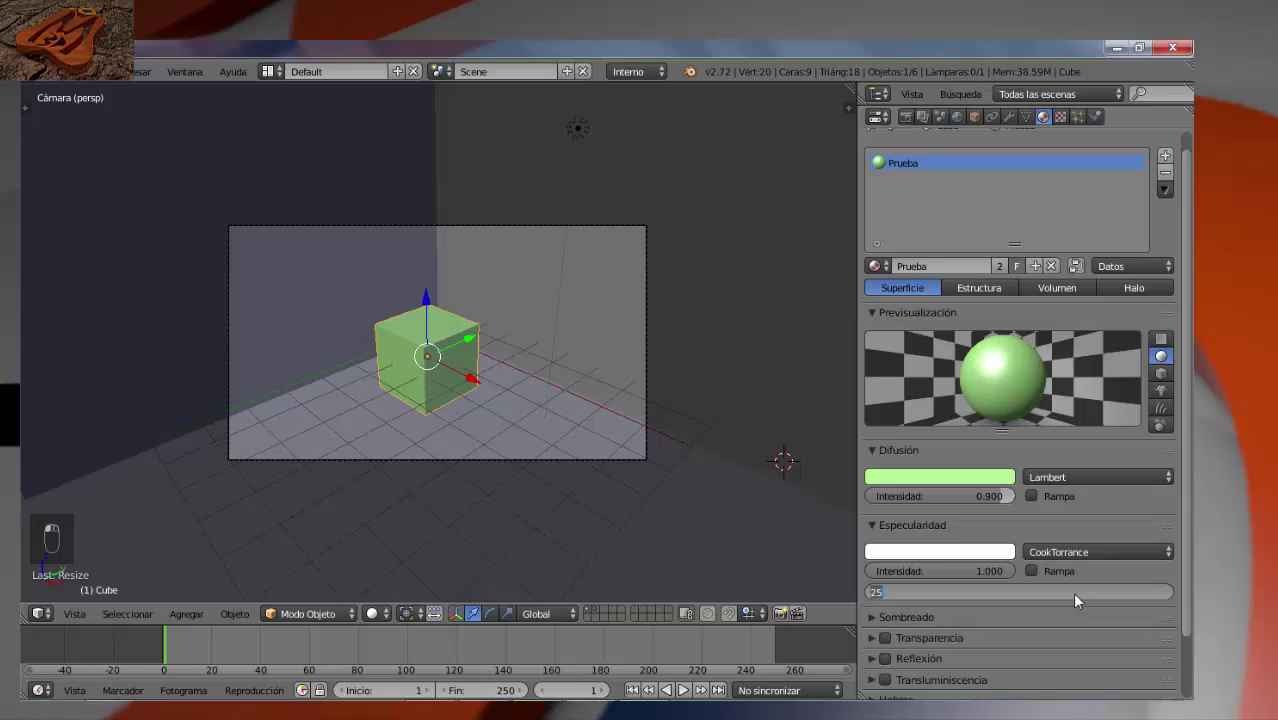
text(128)
key(Return)
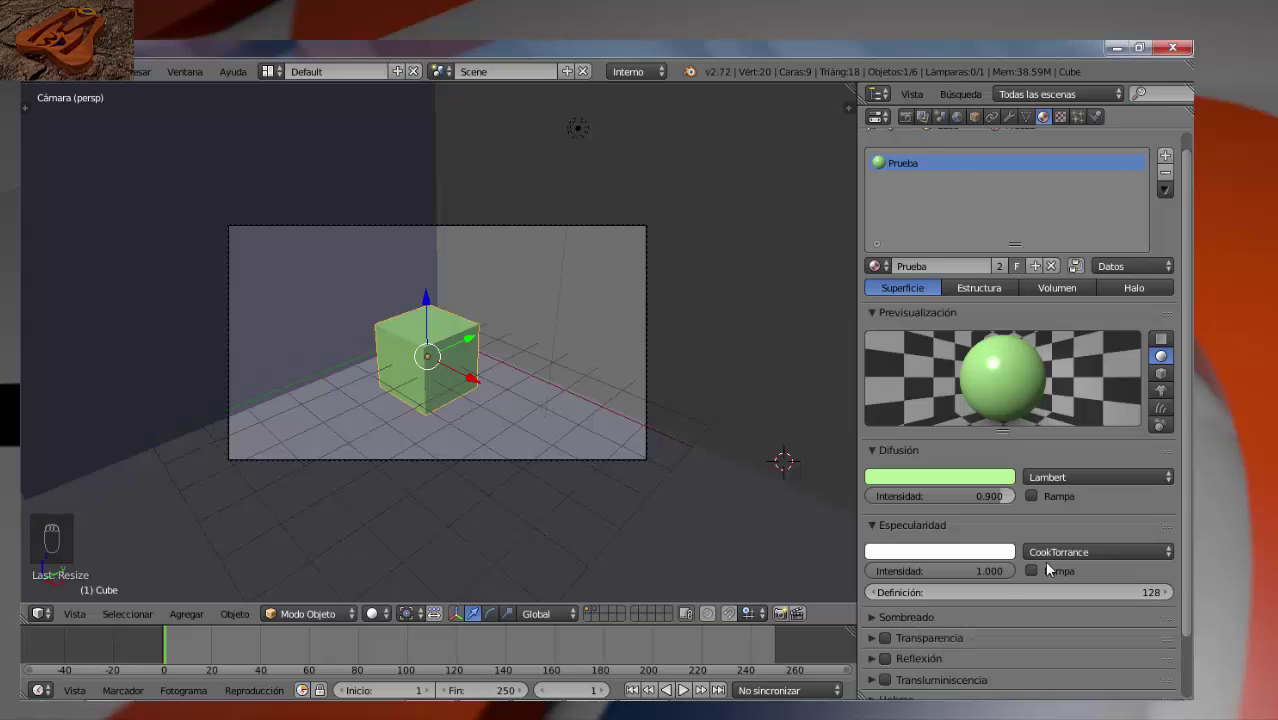
- Try the Blinn specular shader on Prueba and switch back to CookTorrance for comparison
click(1045, 555)
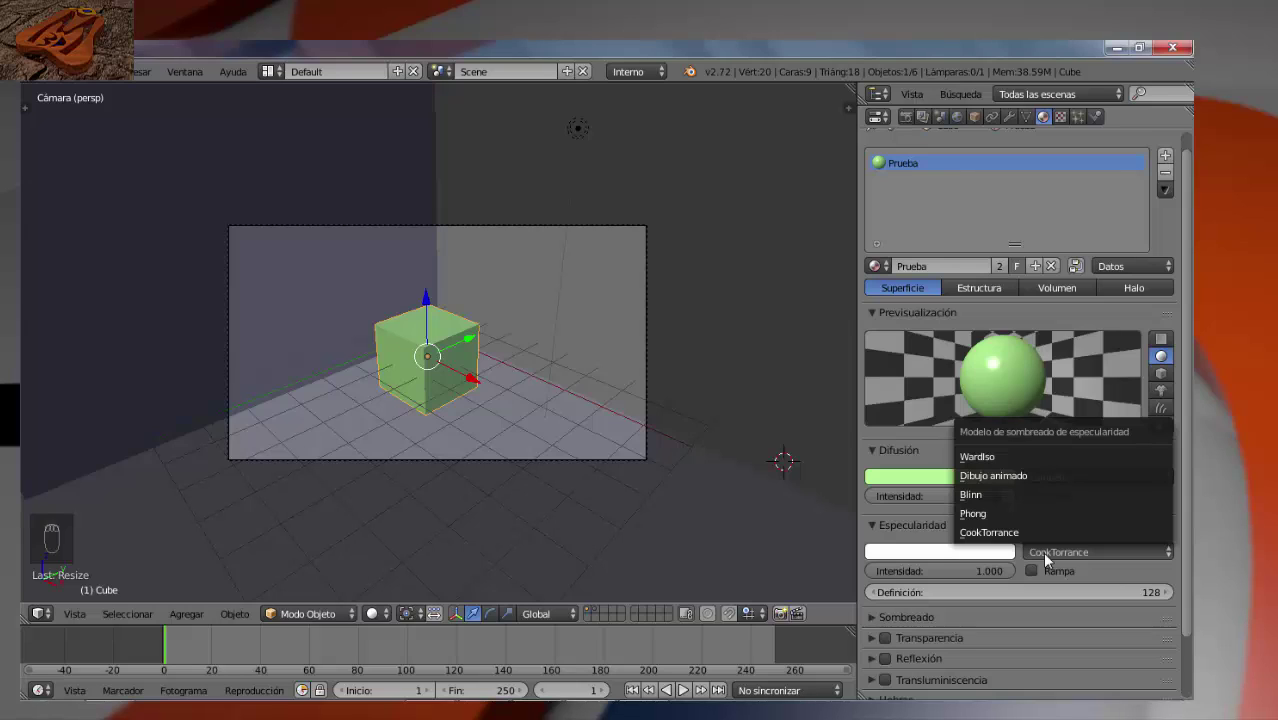
click(1026, 494)
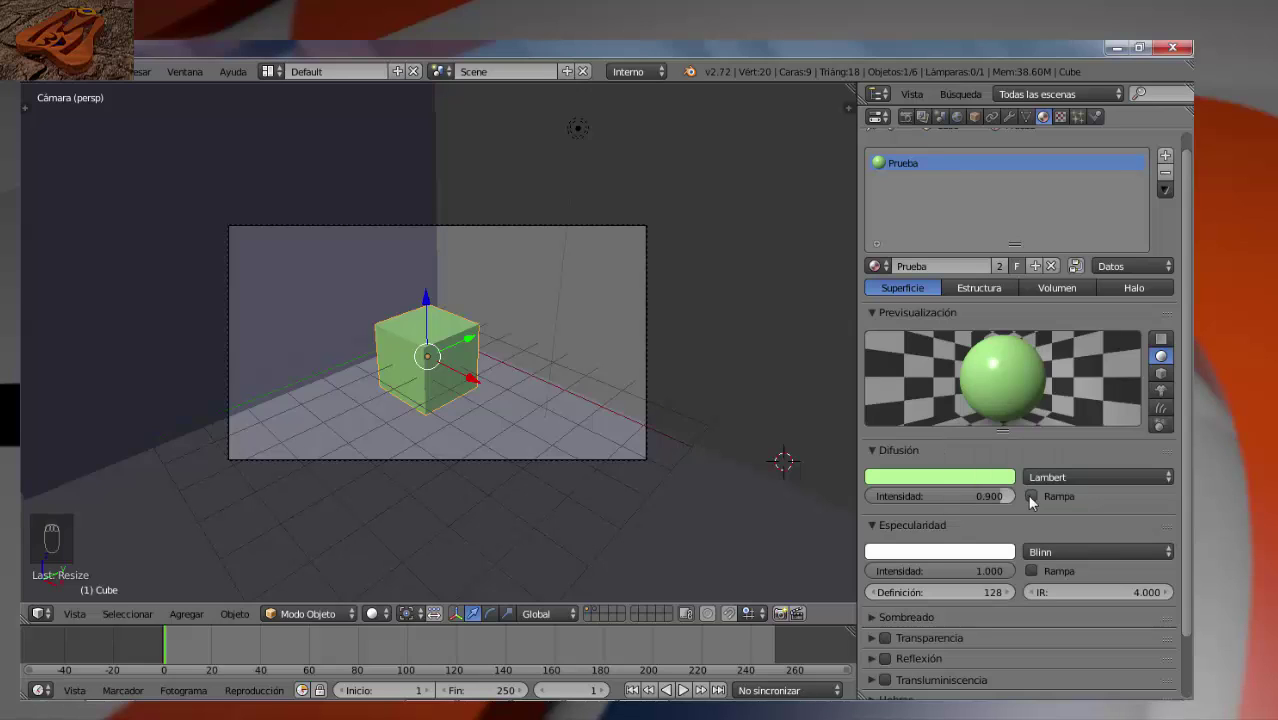
click(1043, 550)
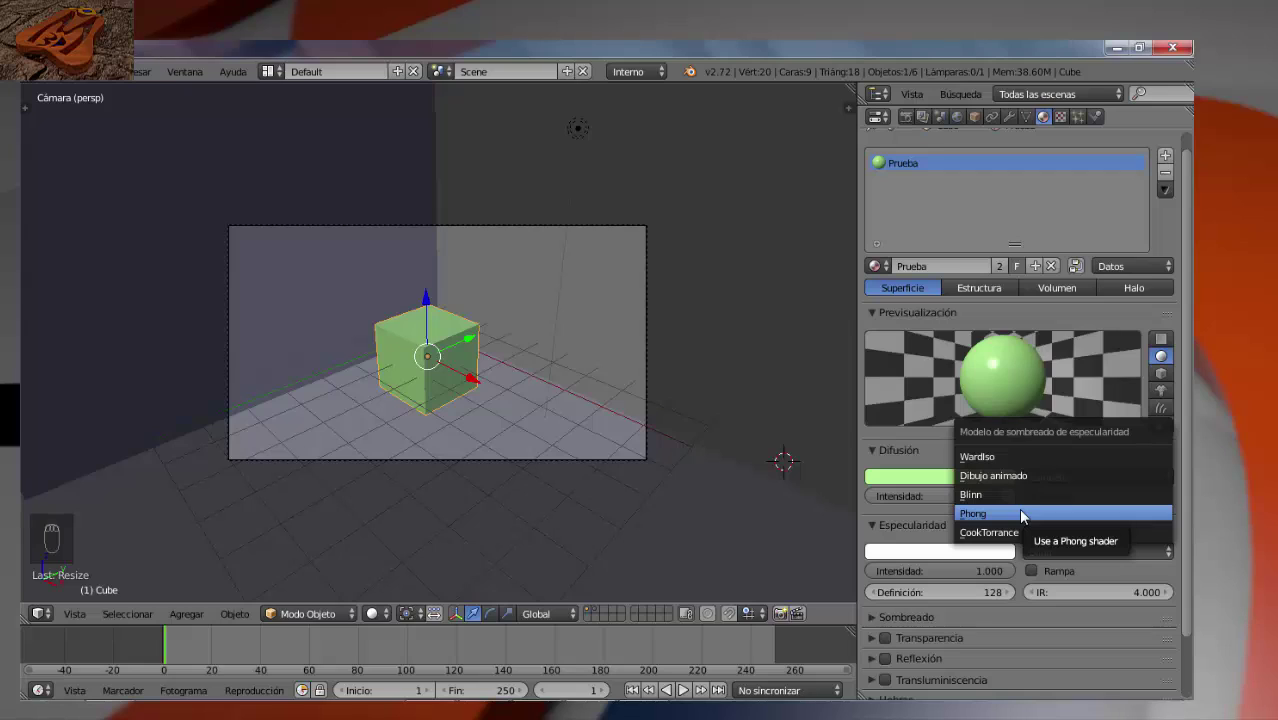
click(1021, 532)
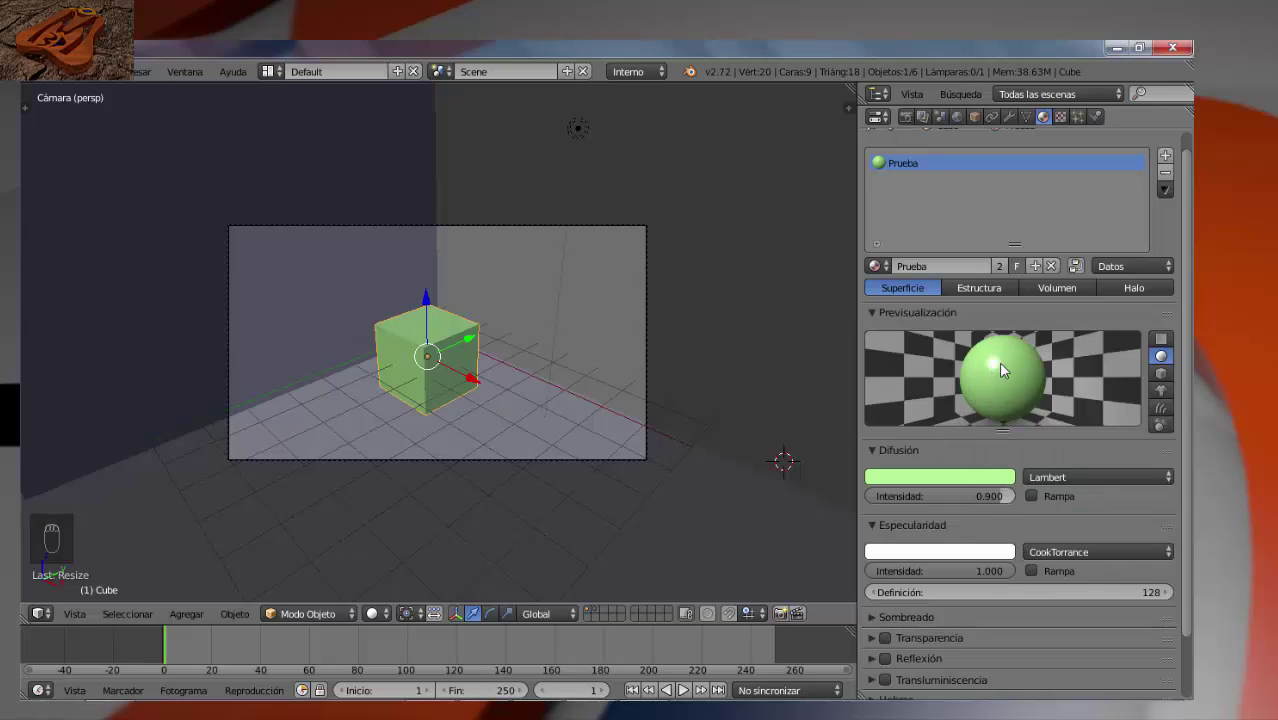
- Change Prueba's specular shader to Phong and render the scene to check the cube
click(1059, 552)
click(1029, 519)
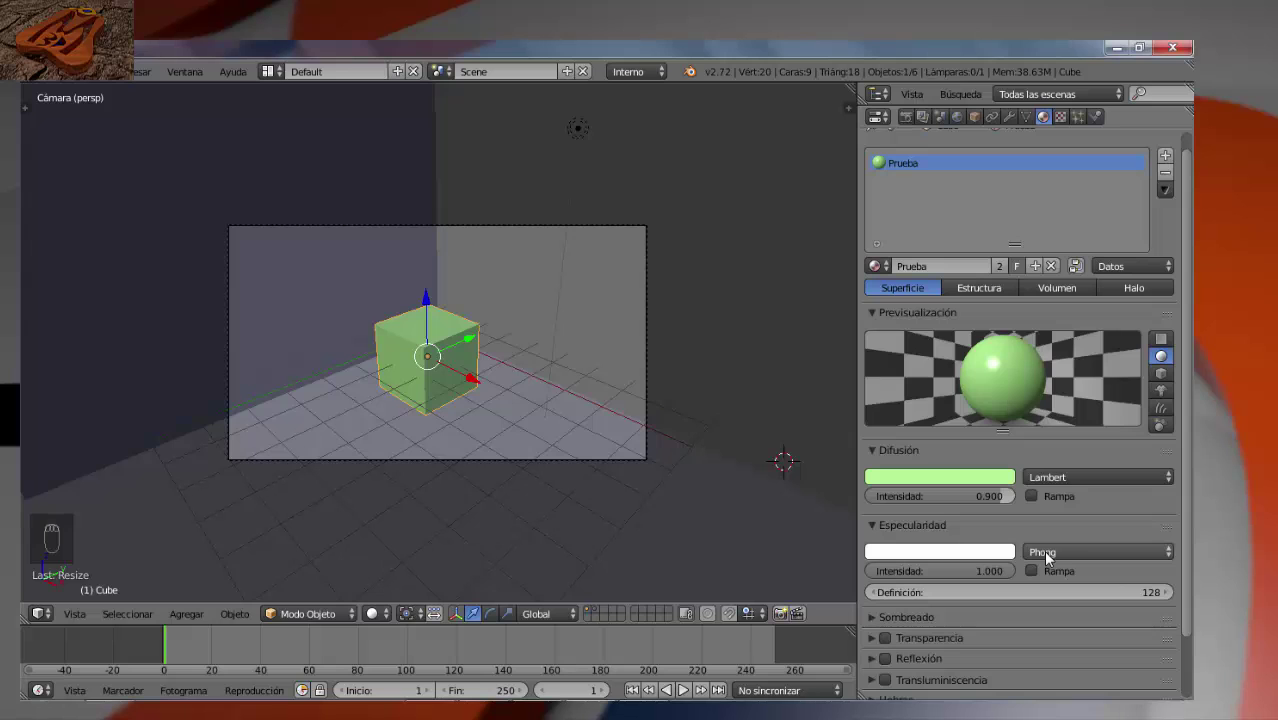
scroll(1076, 516, down, 3)
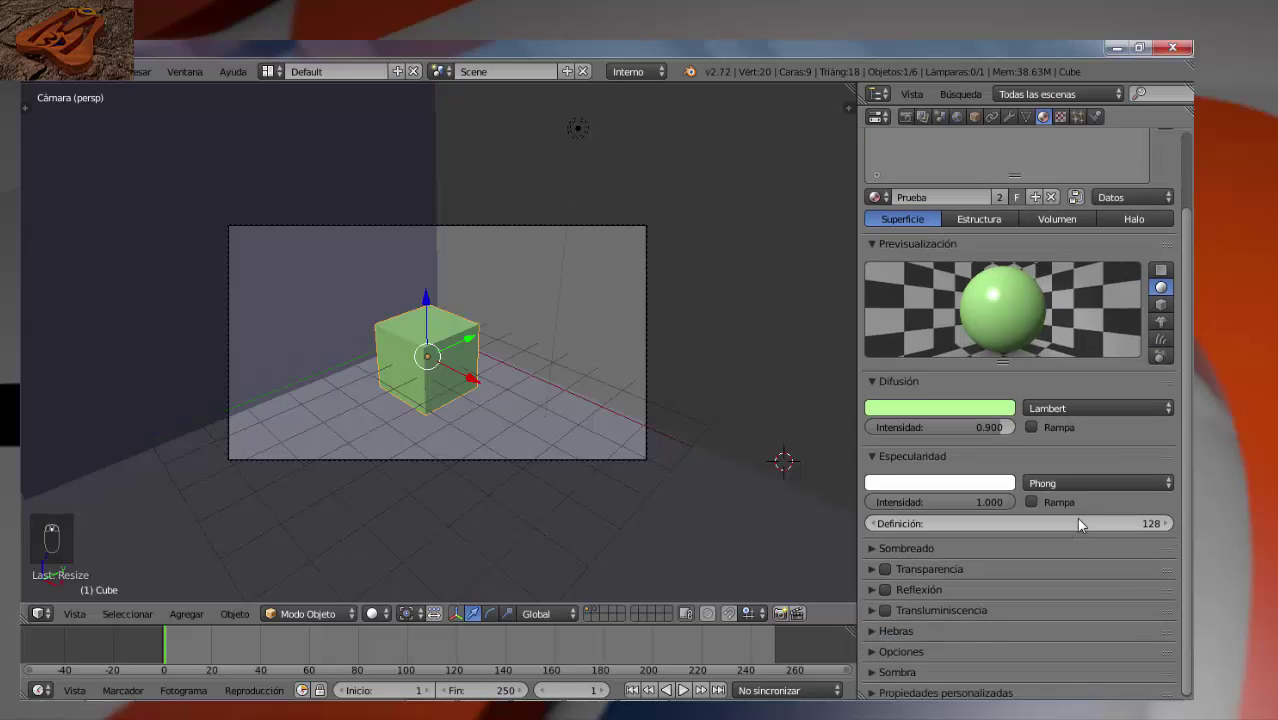
key(F12)
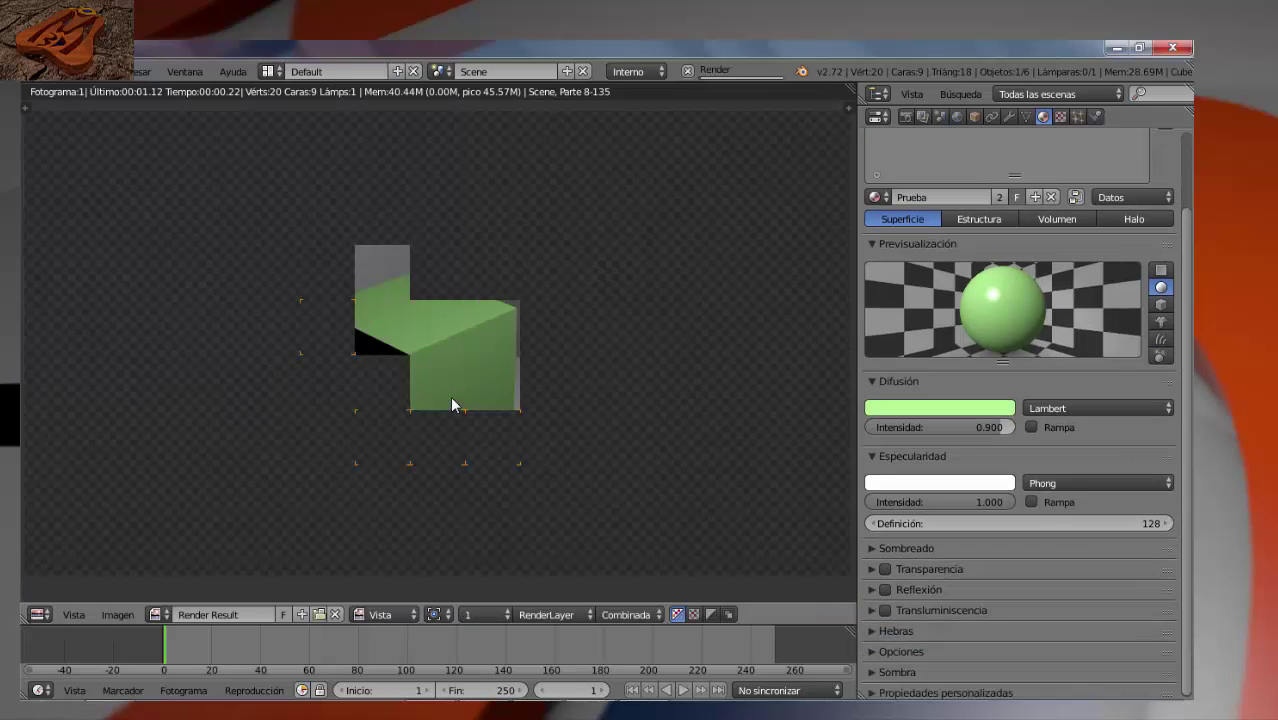
key(Escape)
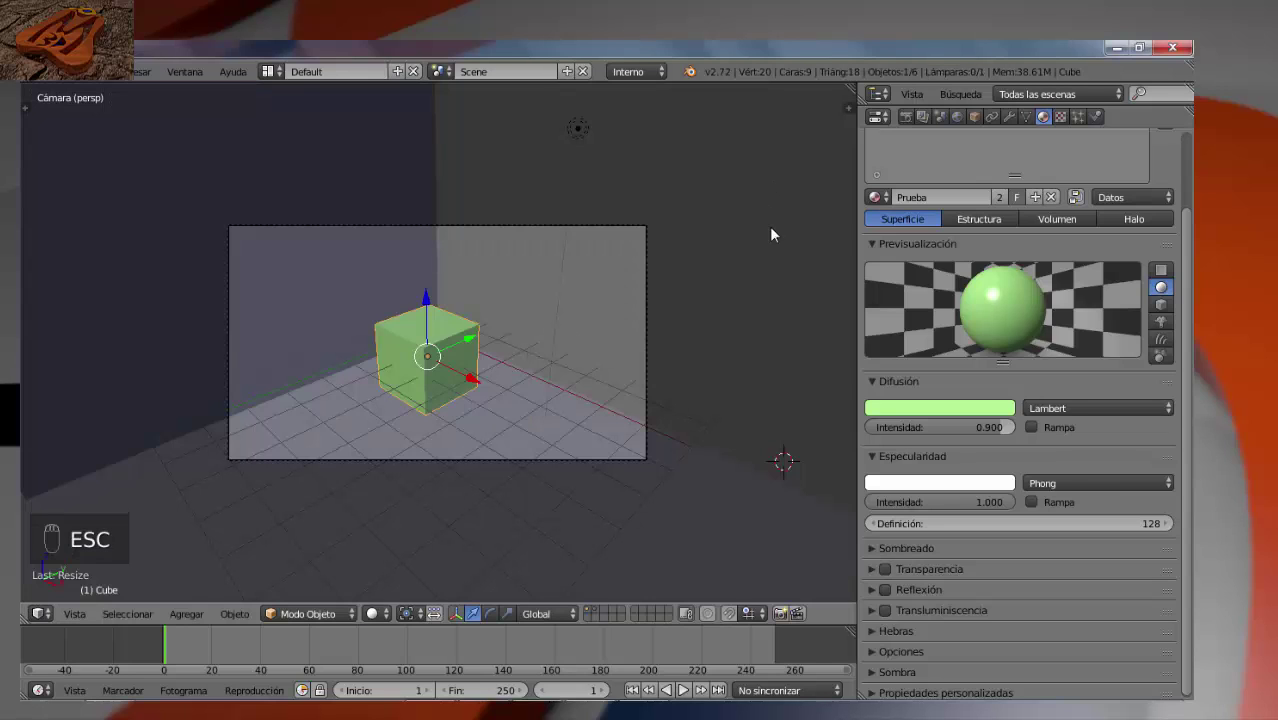
- Move the lamp about 3.73 units down to the cube's height, beside its lit face, and render the scene
right_click(580, 129)
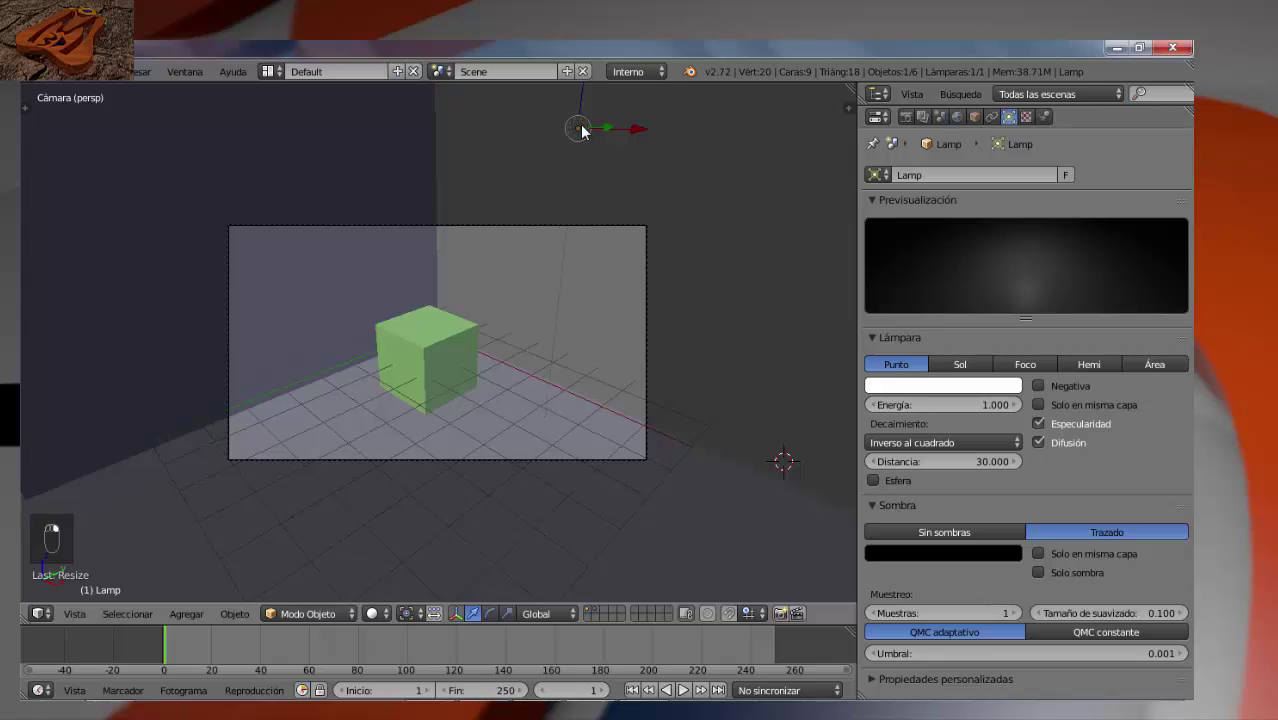
key(g)
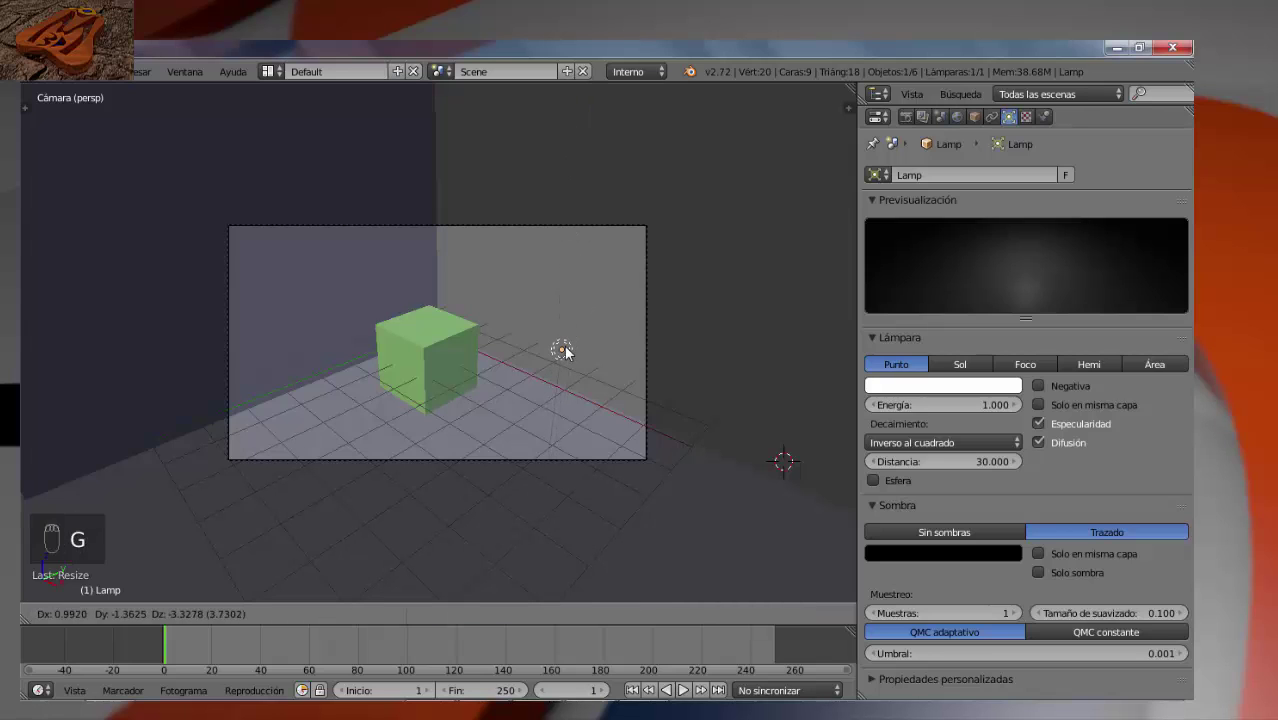
click(565, 352)
key(F12)
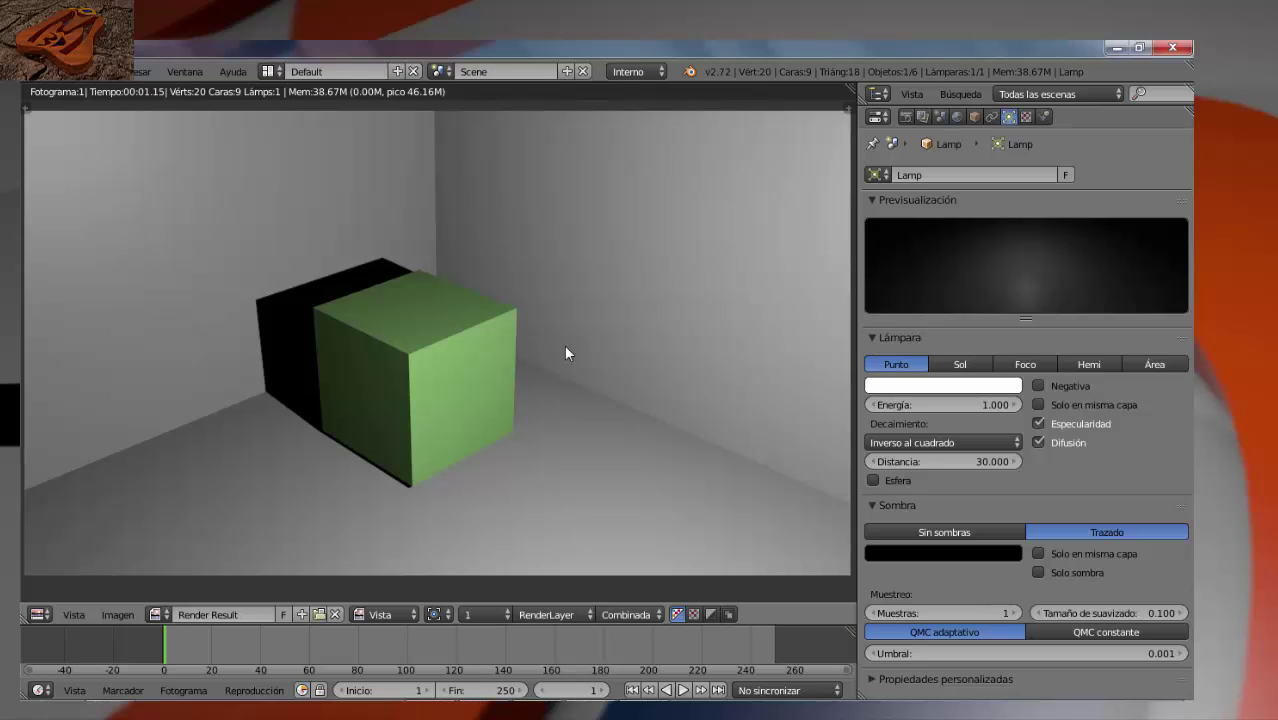
key(Escape)
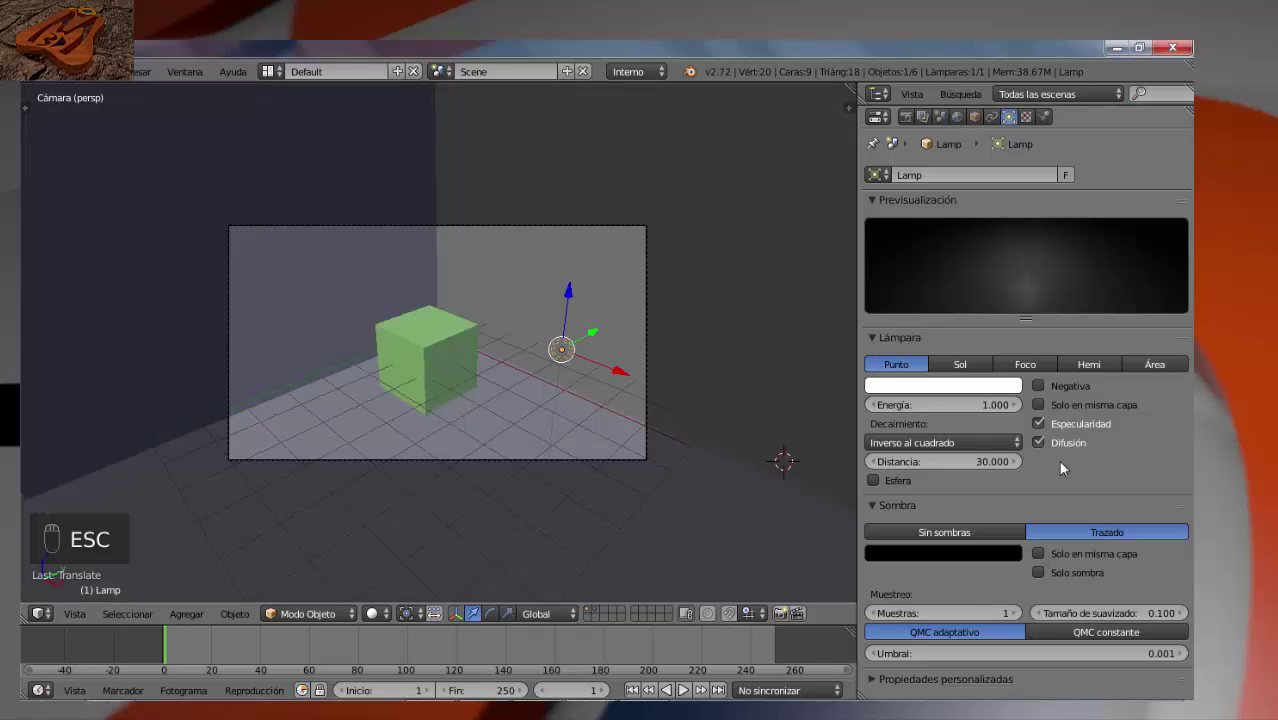
- Enable the specular colour ramp (Rampa) on the cube's Prueba material
right_click(461, 347)
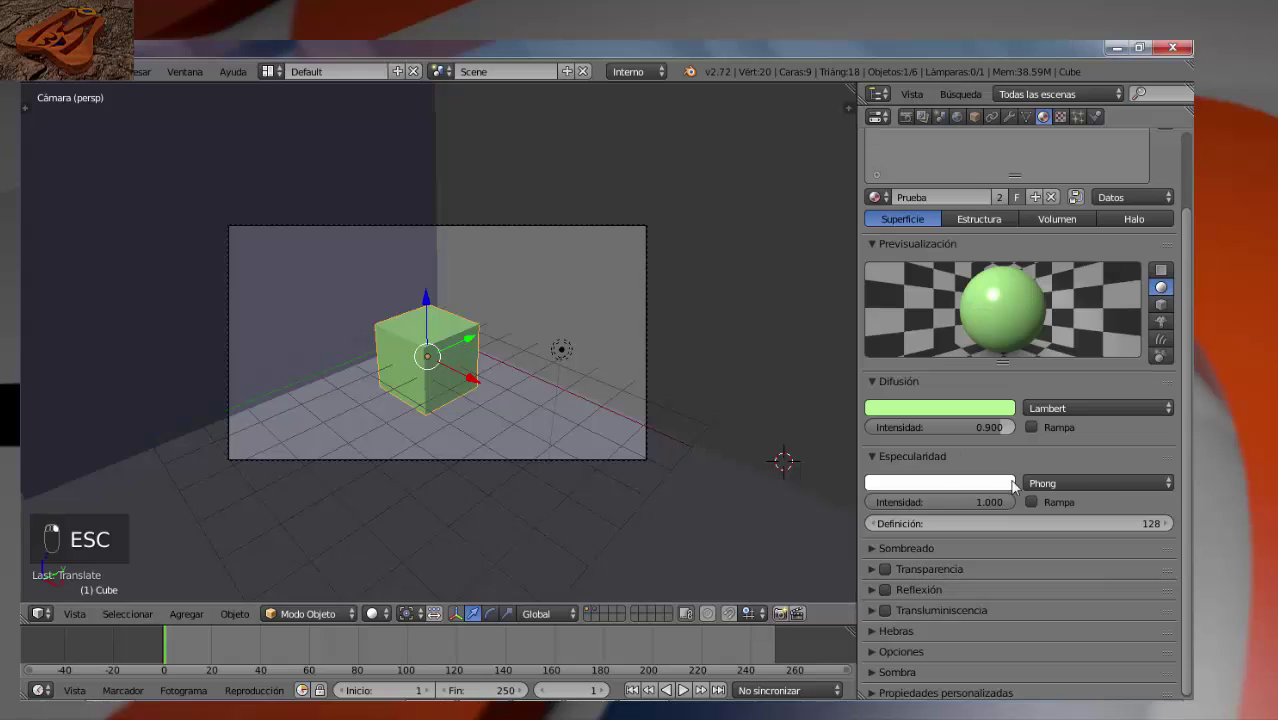
click(1031, 501)
scroll(1047, 500, down, 2)
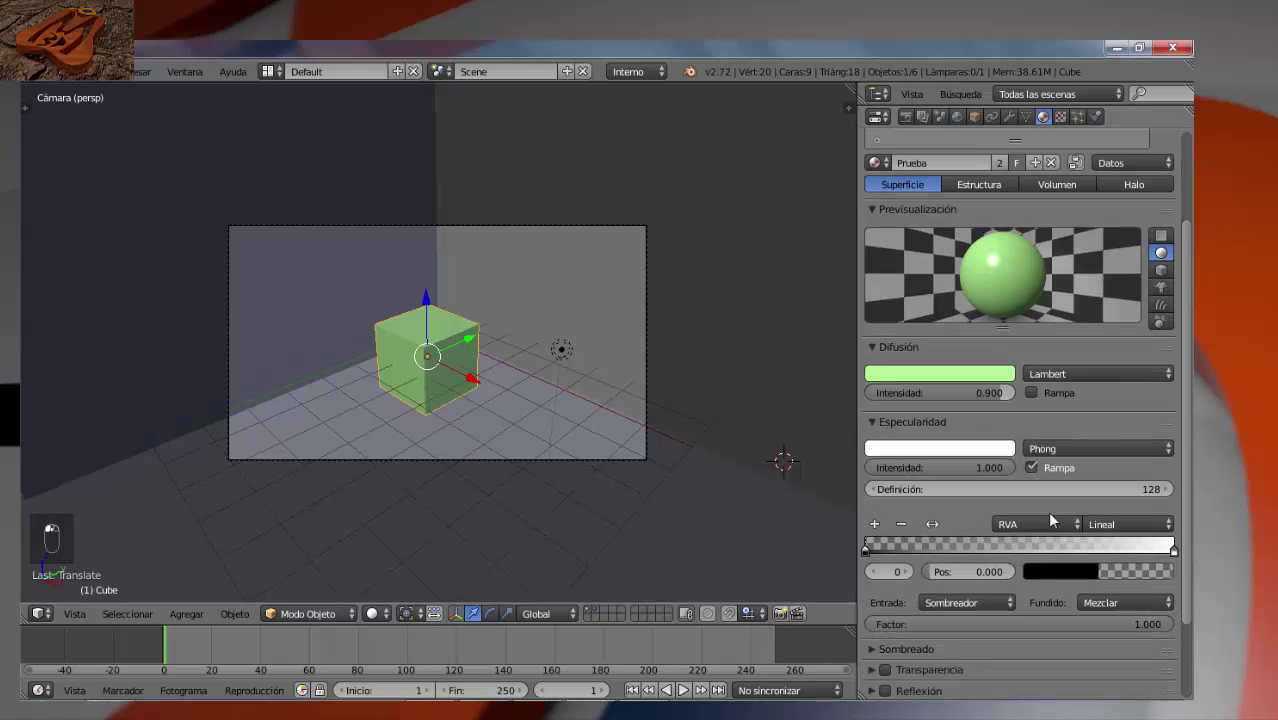
- Set the specular ramp's input (Entrada) to Energía and render the scene
click(990, 567)
click(991, 568)
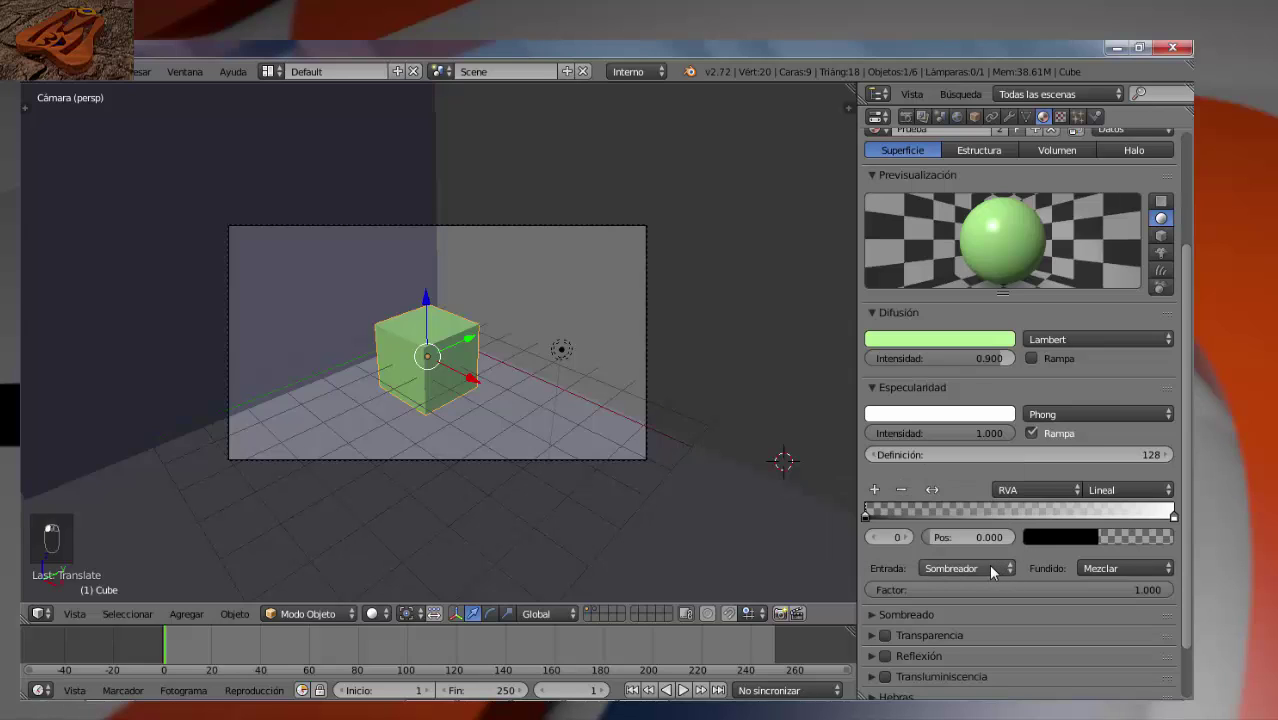
click(990, 568)
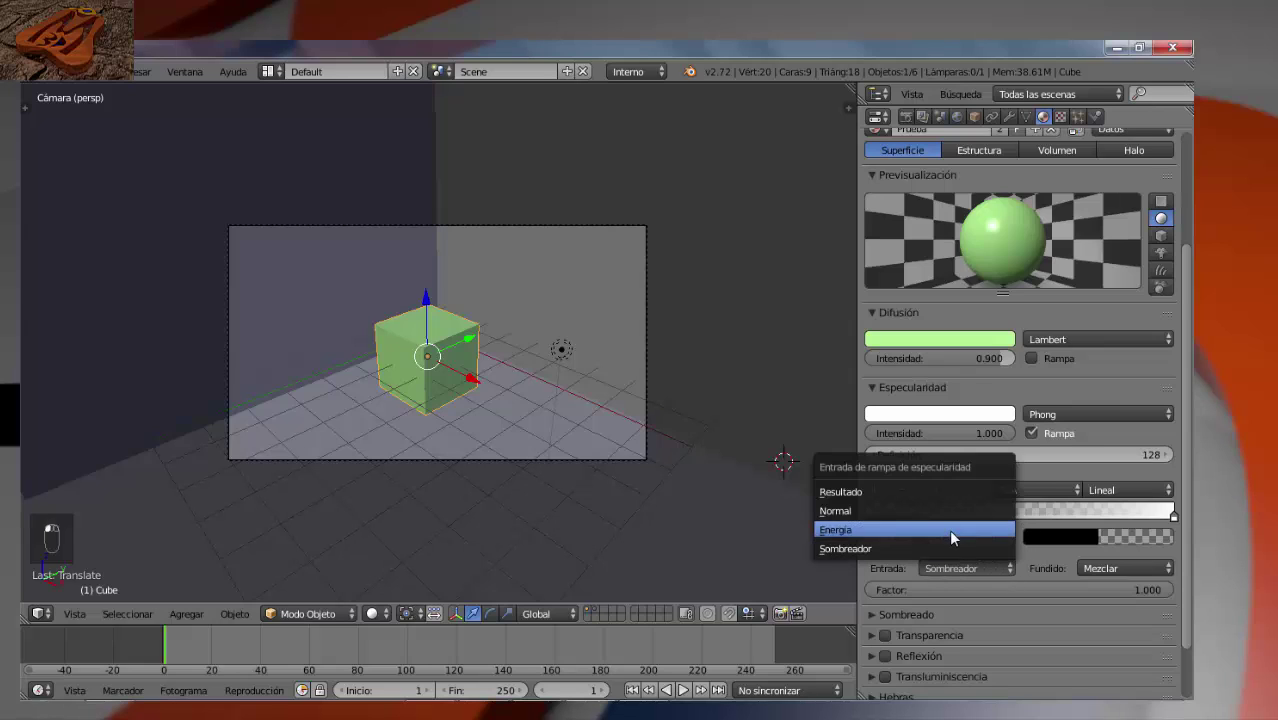
click(950, 529)
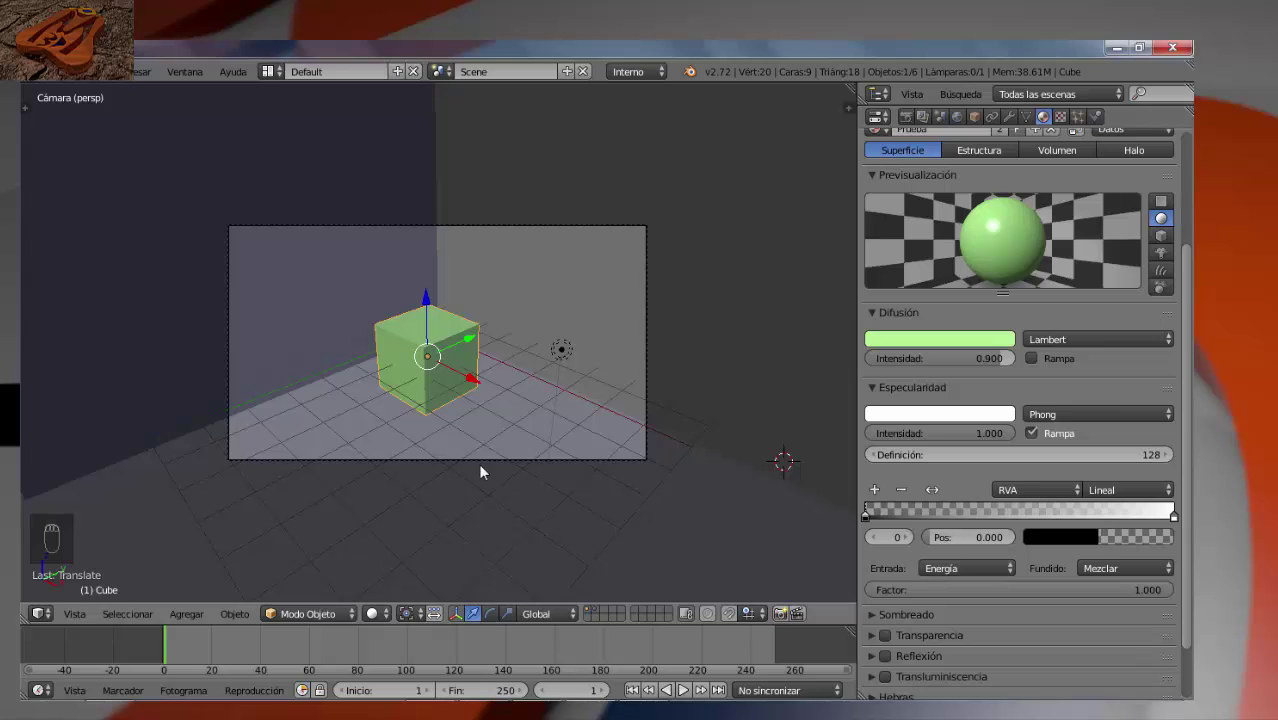
key(F12)
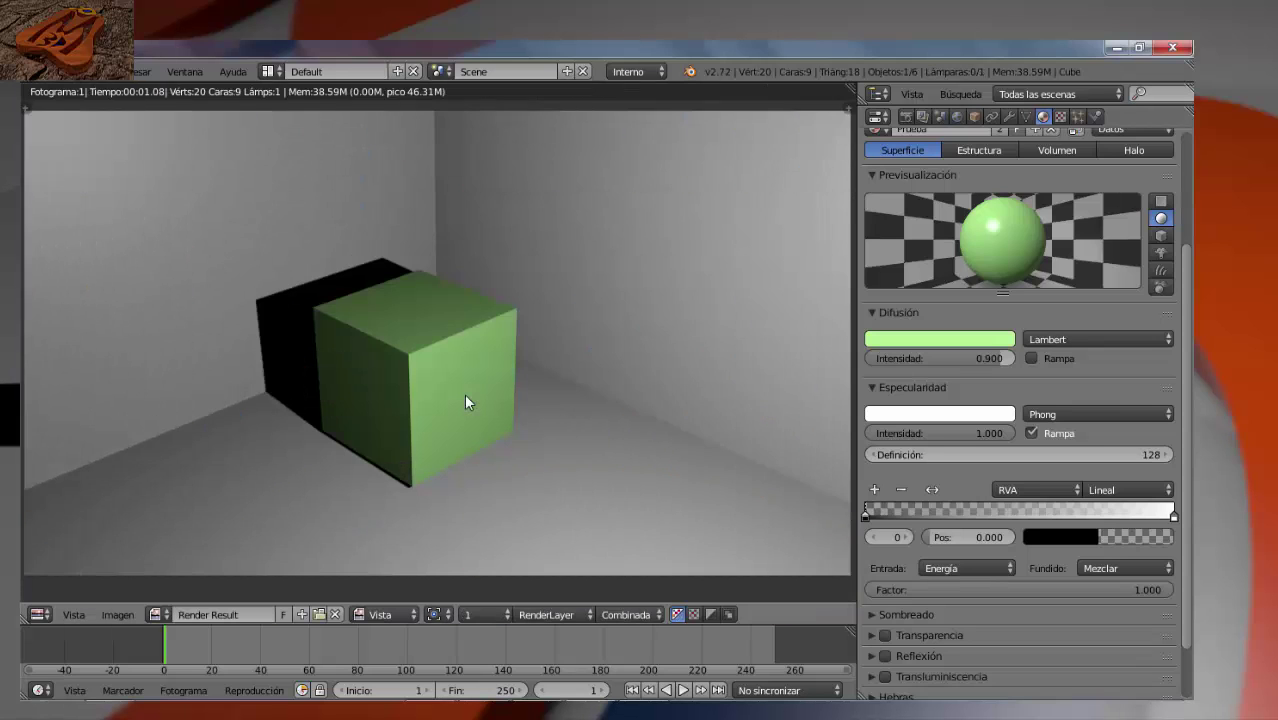
key(Escape)
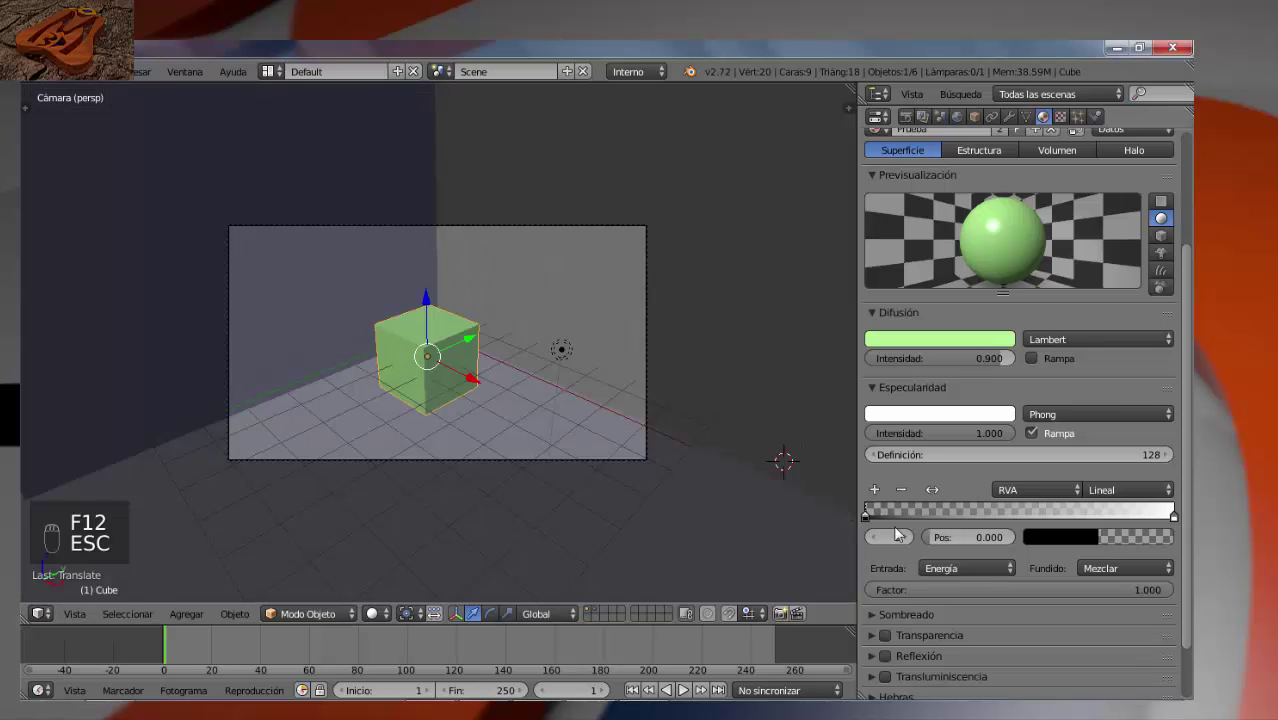
- Move the specular ramp's black stop to position 0.420 and render the scene
mouse_move(937, 543)
mouse_down()
mouse_move(994, 538)
mouse_move(950, 535)
mouse_move(966, 542)
mouse_up()
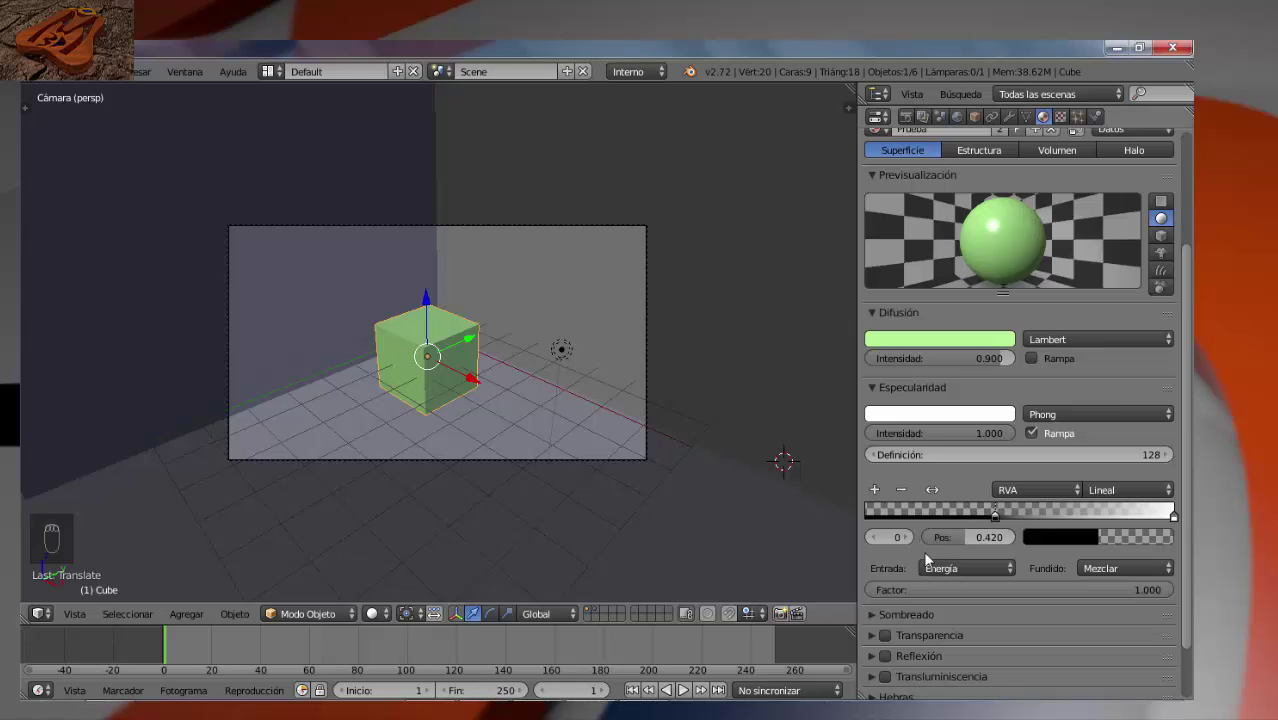
key(F12)
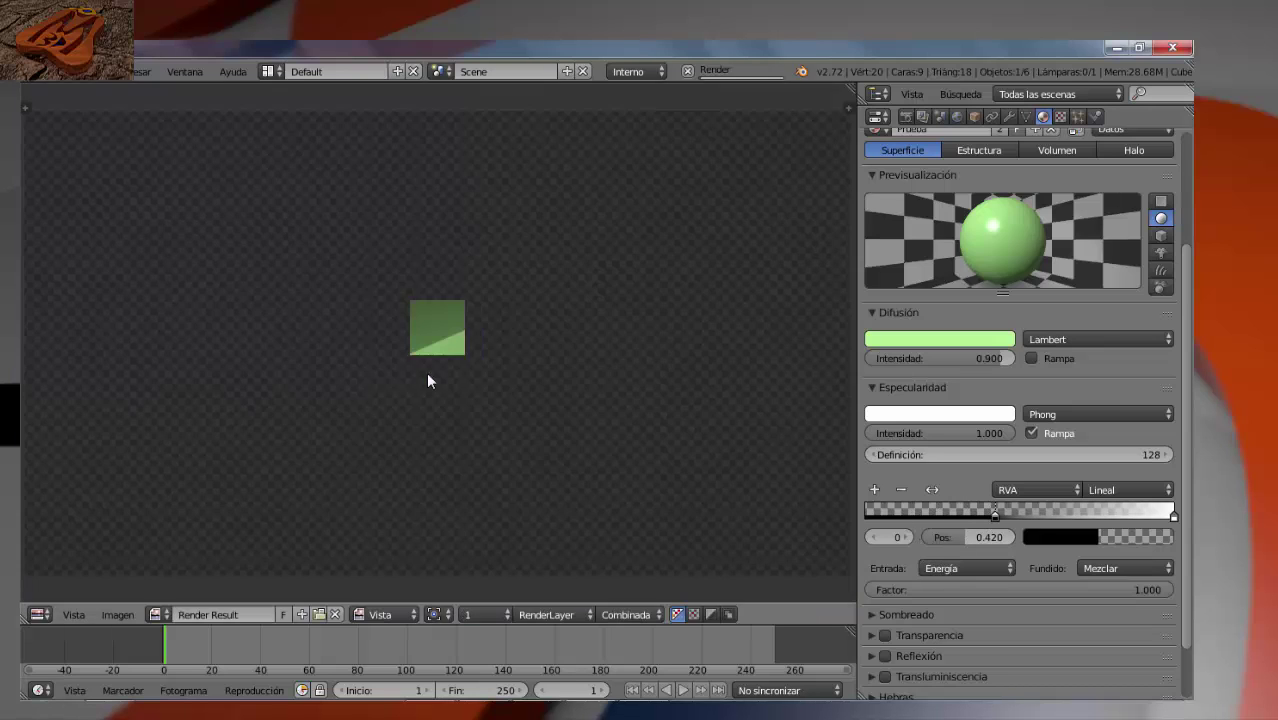
key(Escape)
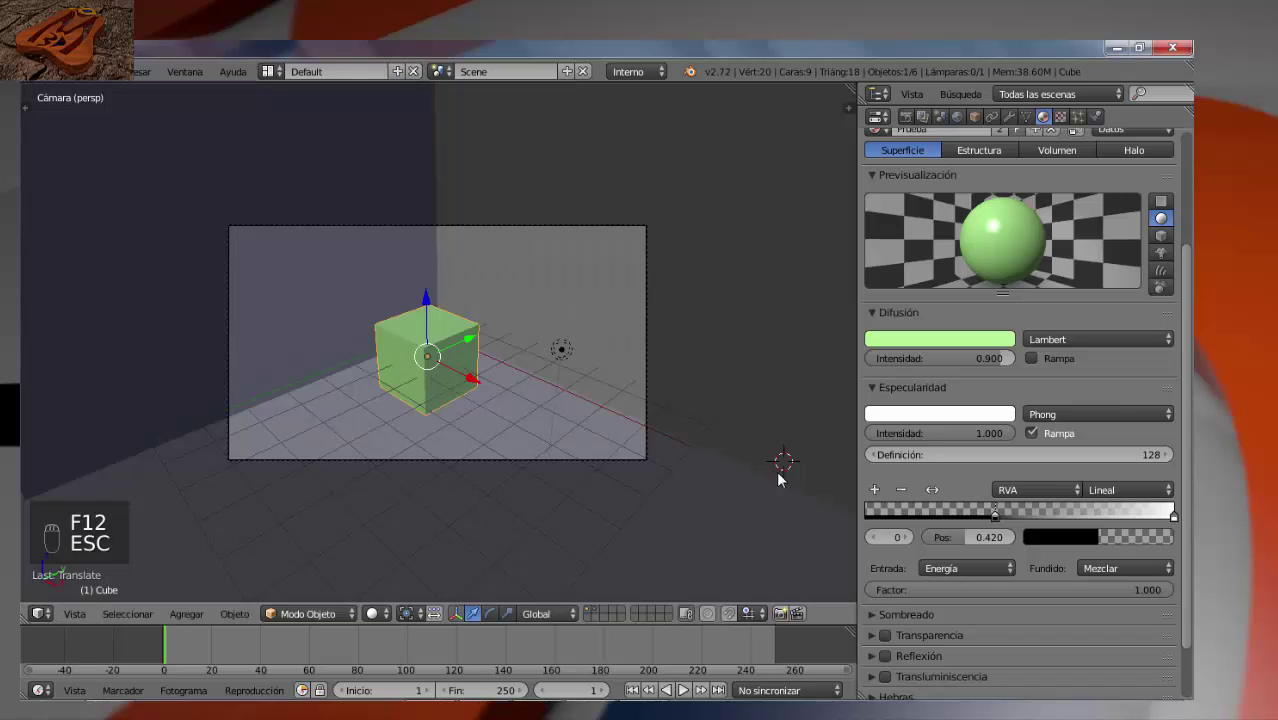
- Set the specular ramp's input (Entrada) back to Sombreador and render the scene again
click(963, 569)
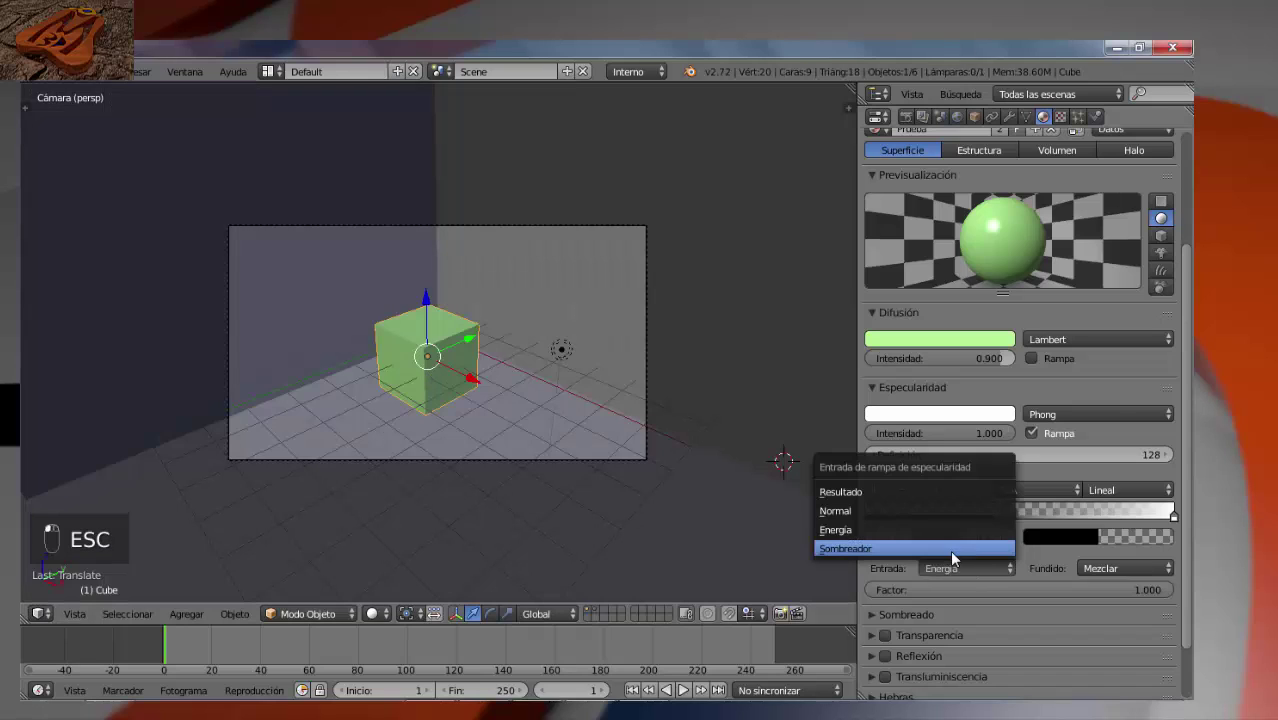
click(950, 550)
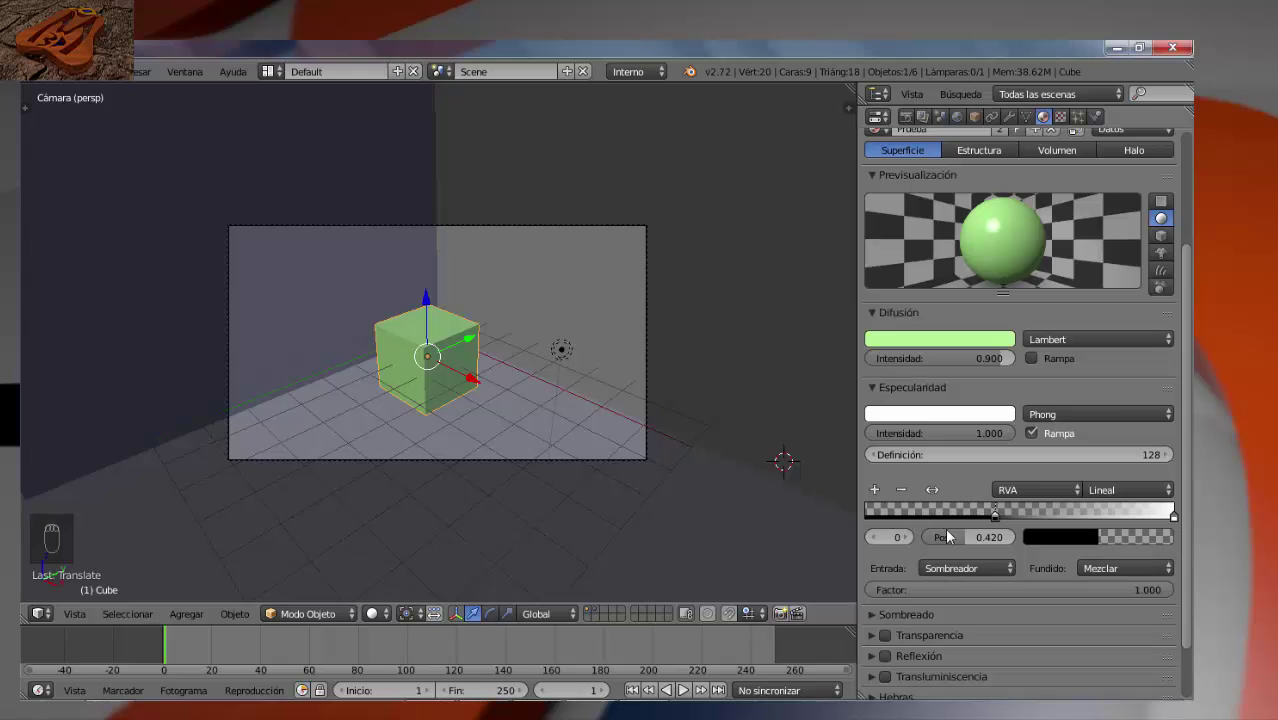
key(F12)
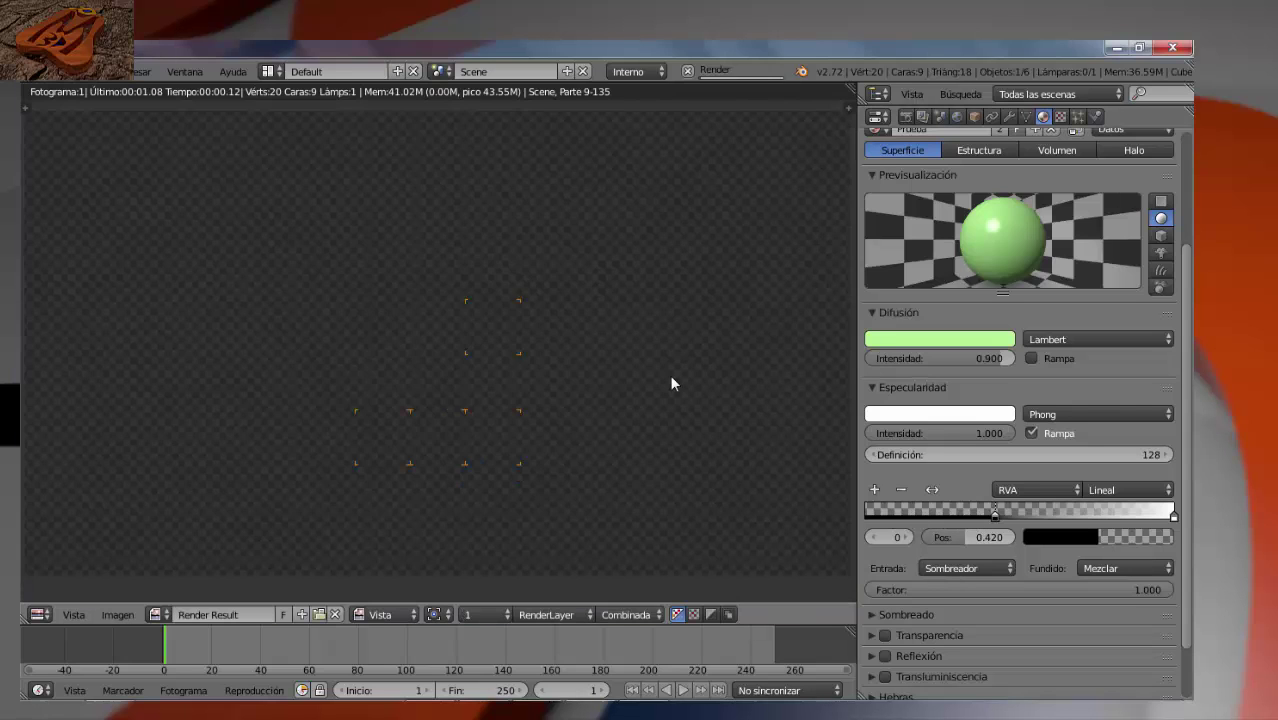
key(Escape)
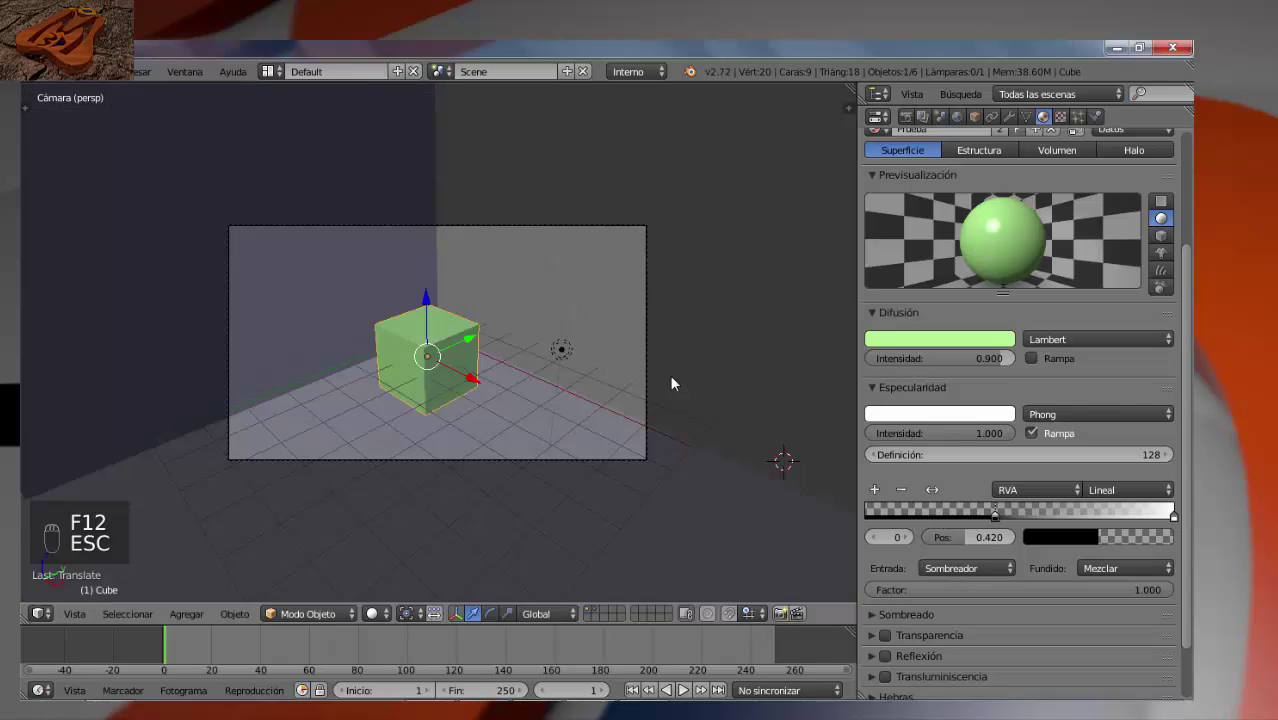
- Return the ramp's black stop to position 0.000, and try the Agregar blend mode (Fundido) before restoring Mezclar
drag(977, 537, 941, 537)
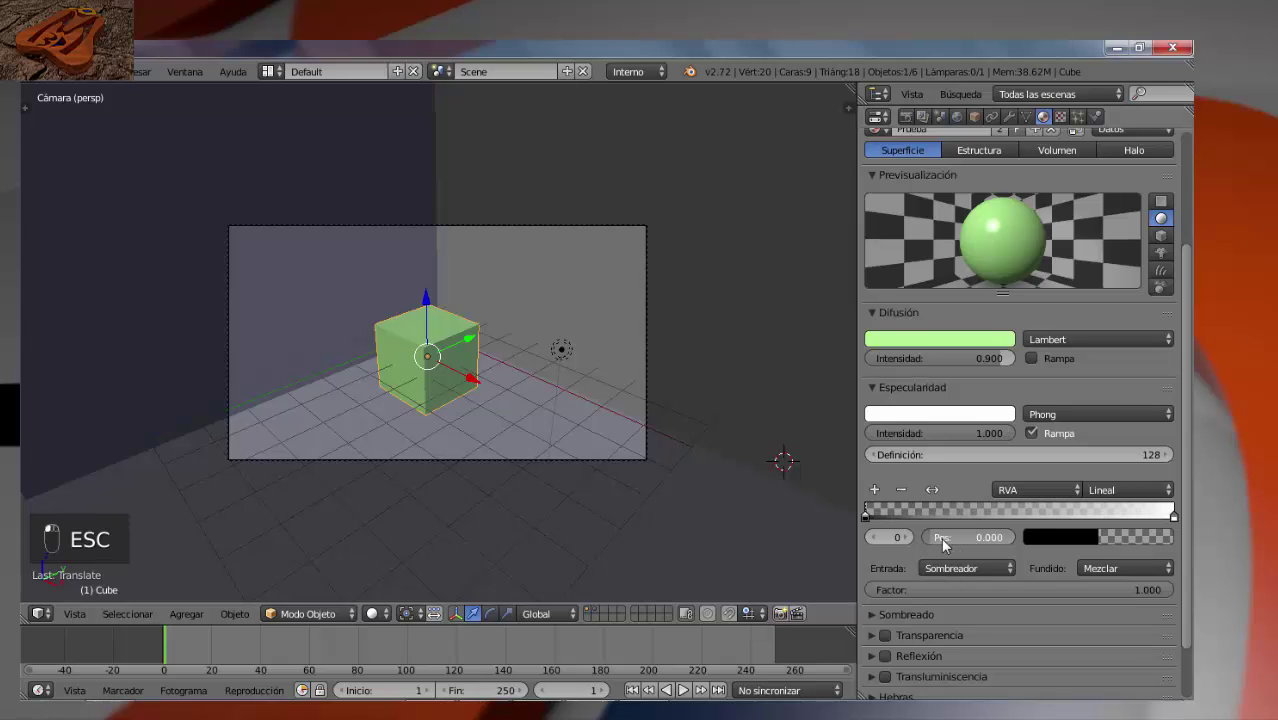
click(1077, 568)
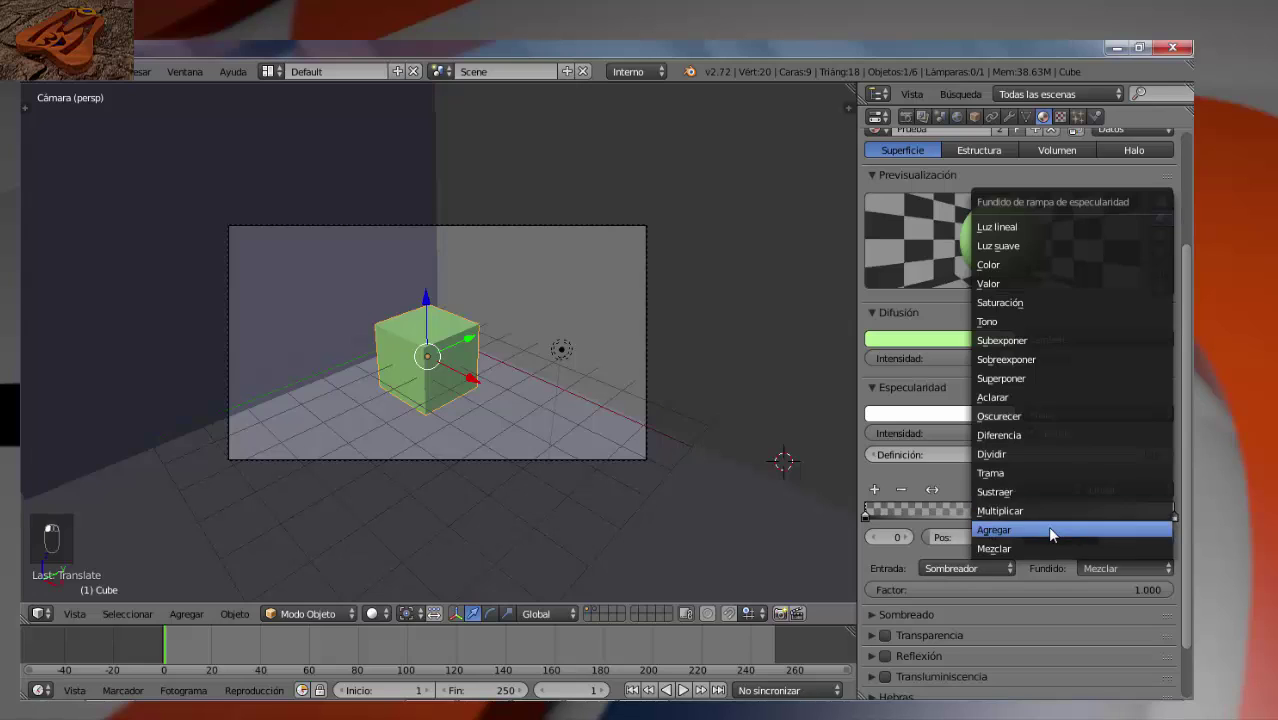
click(1047, 529)
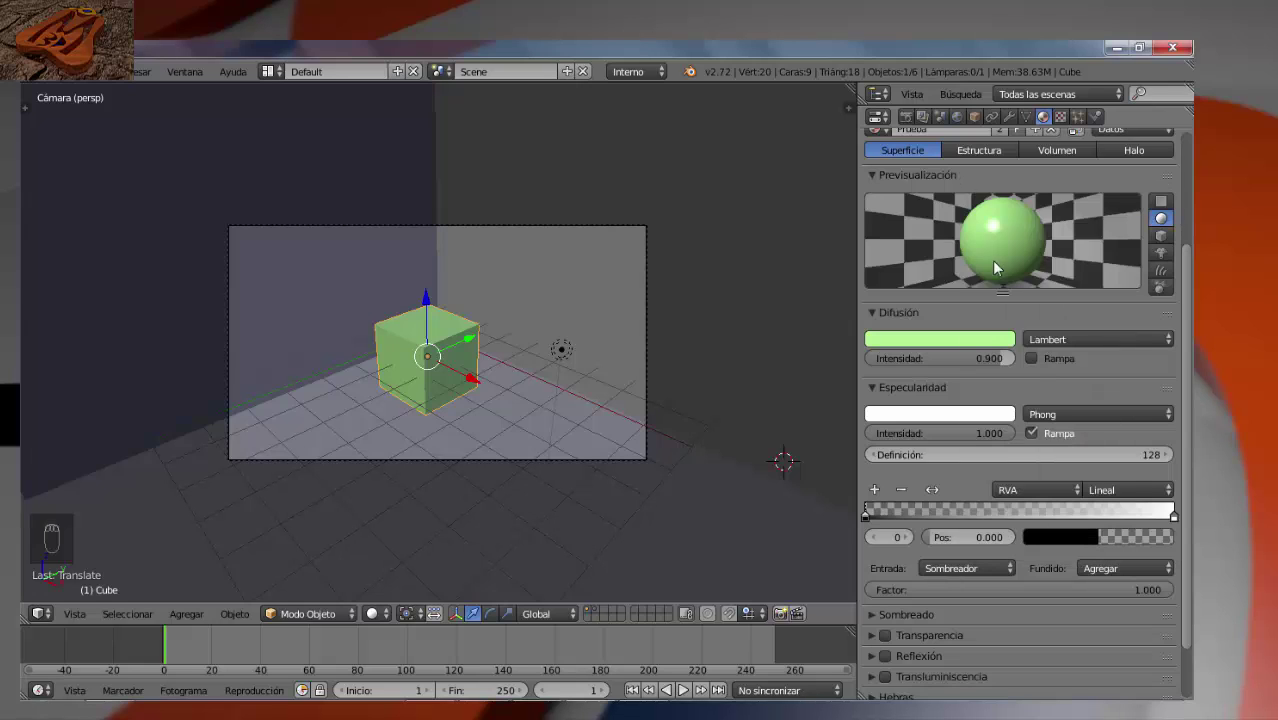
click(1138, 568)
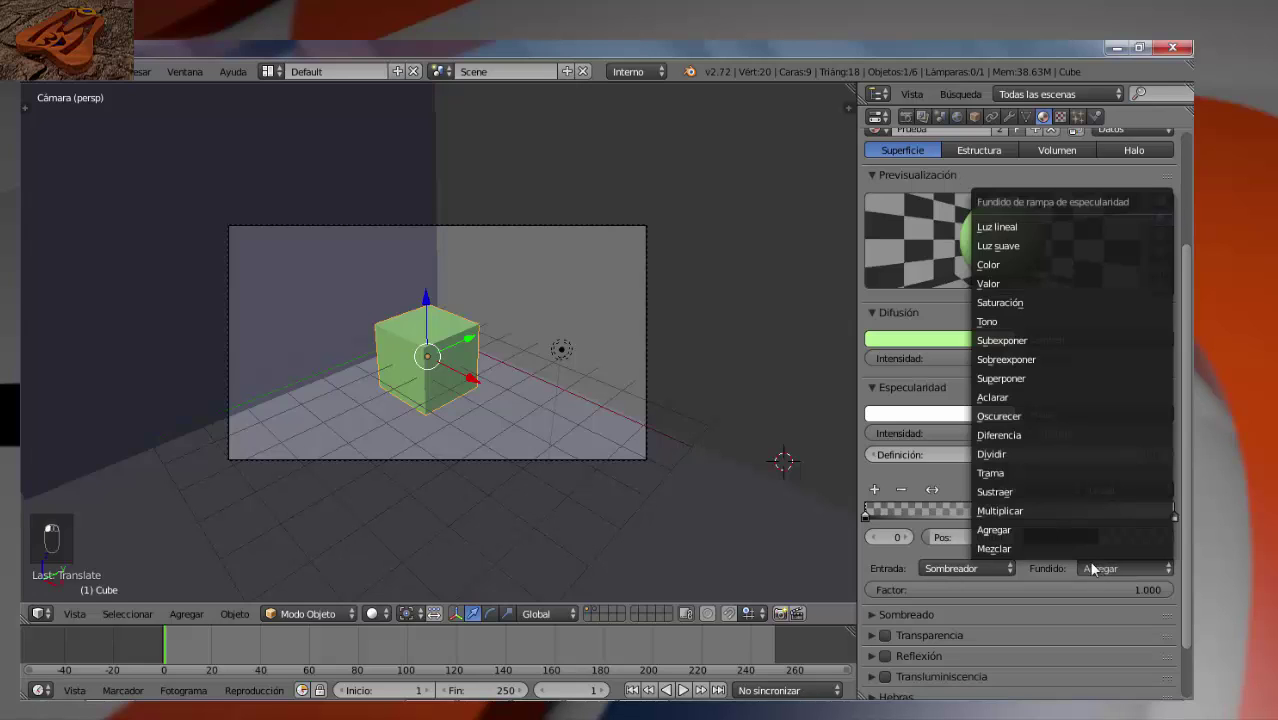
click(1076, 549)
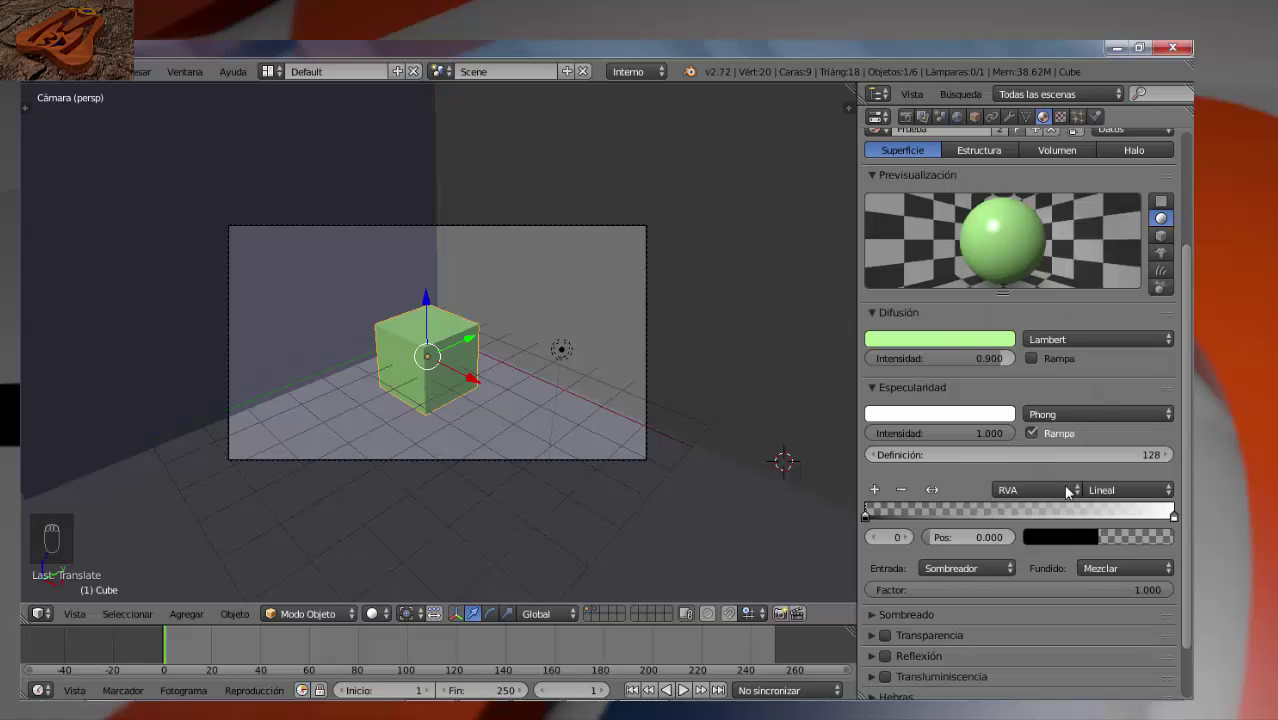
- Set the specular ramp's blend mode (Fundido) to Multiplicar and render the scene
click(1092, 569)
click(1061, 529)
click(1099, 569)
click(1040, 510)
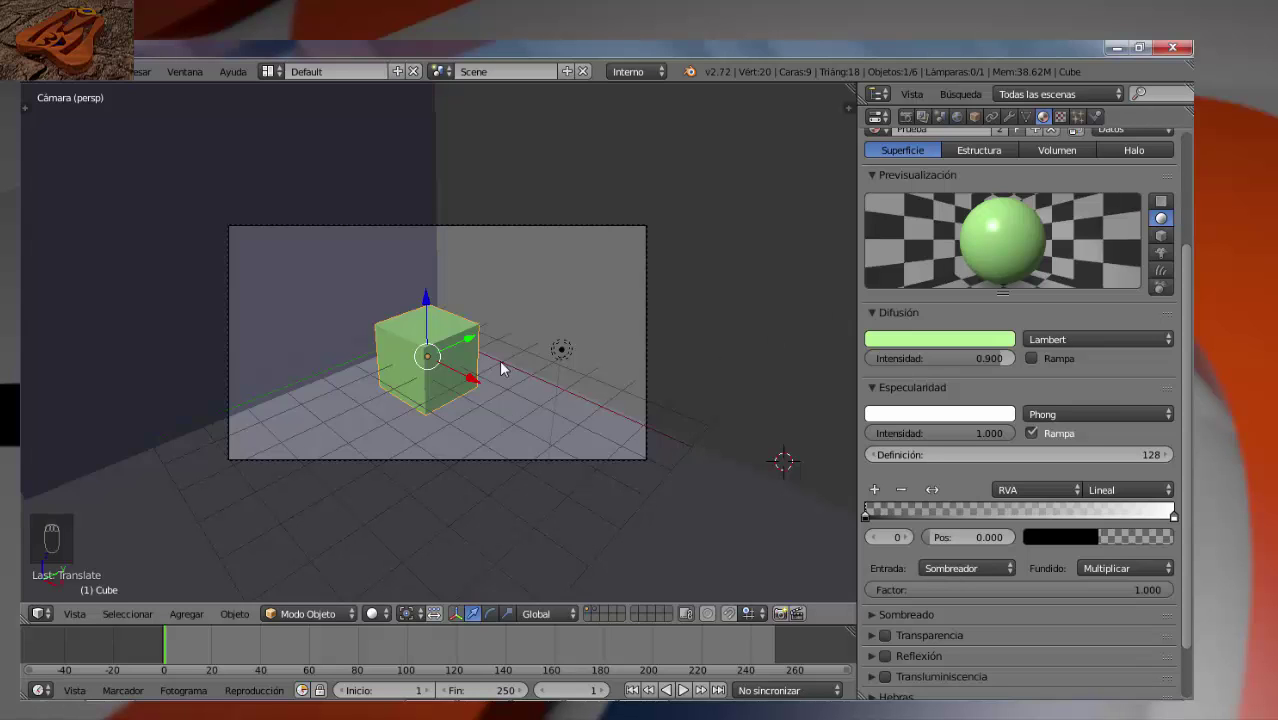
key(F12)
key(Escape)
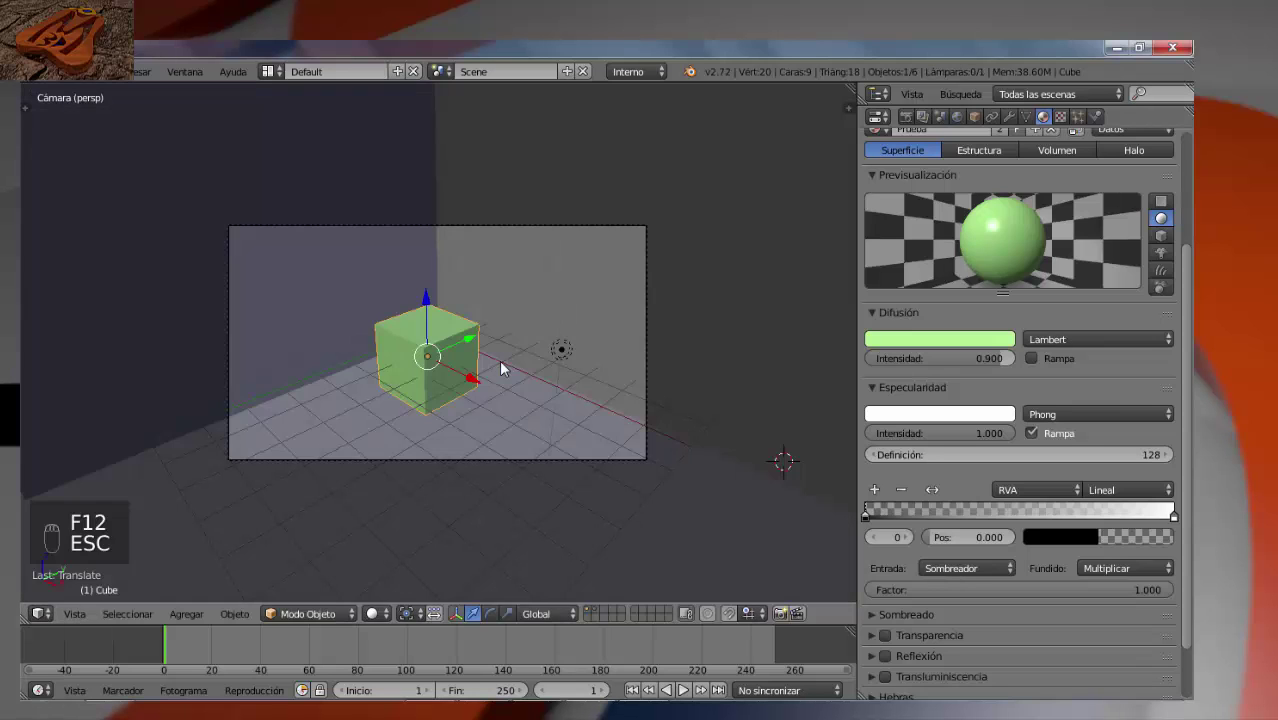
- Disable the specular ramp and set the specular intensity to about 0.398
click(1031, 433)
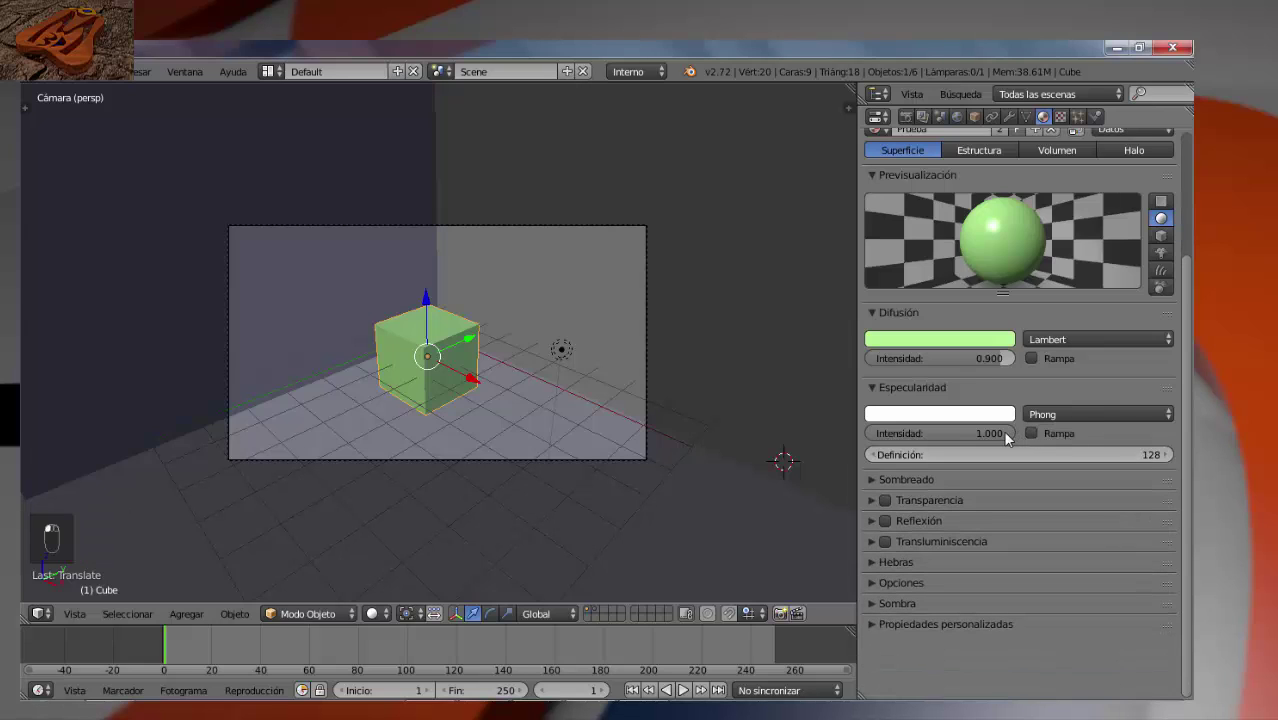
drag(1002, 430, 890, 437)
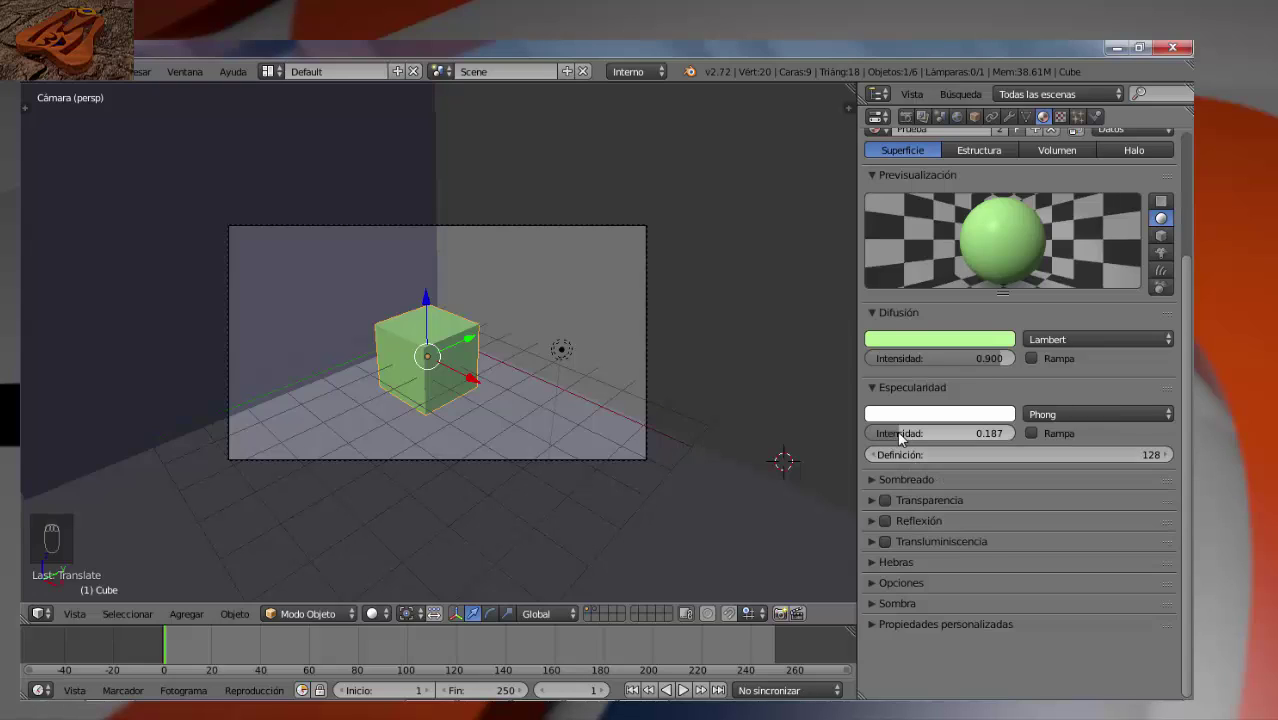
mouse_move(904, 437)
mouse_down()
mouse_move(891, 438)
mouse_move(929, 437)
mouse_up()
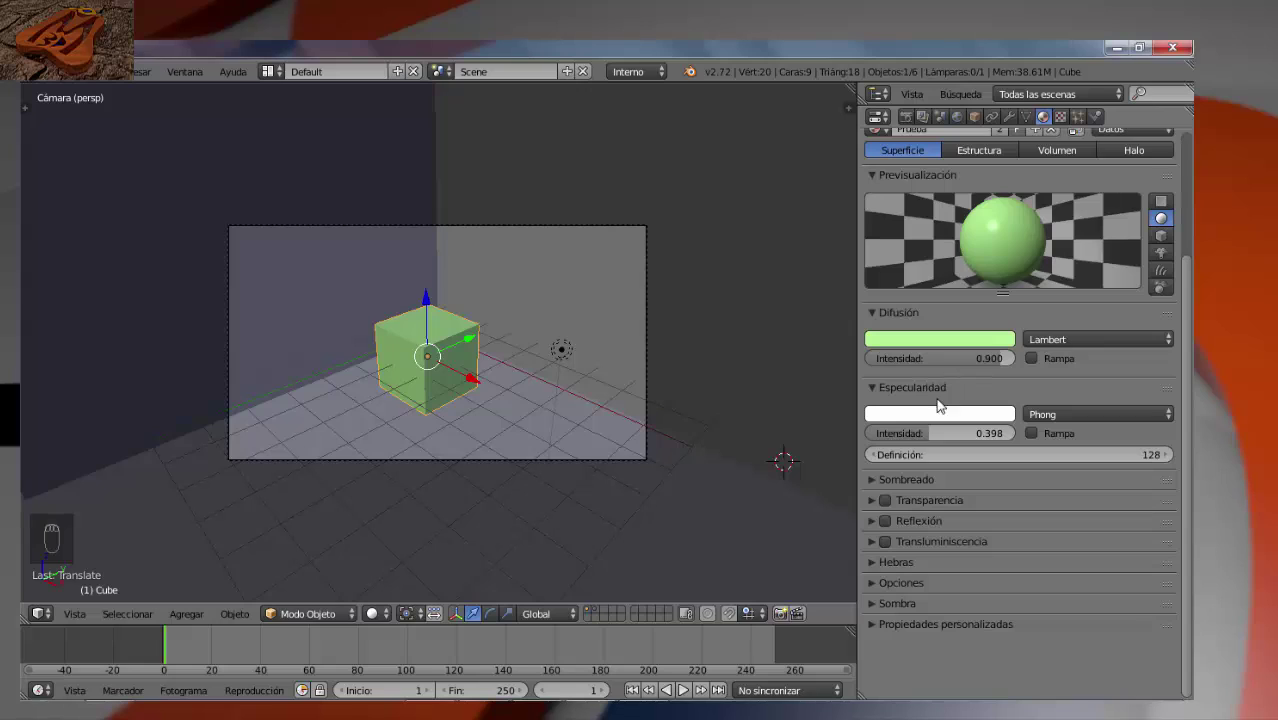
- Enable cubic interpolation (Interpolación cúbica) in the material's Sombreado settings and render the scene
click(871, 481)
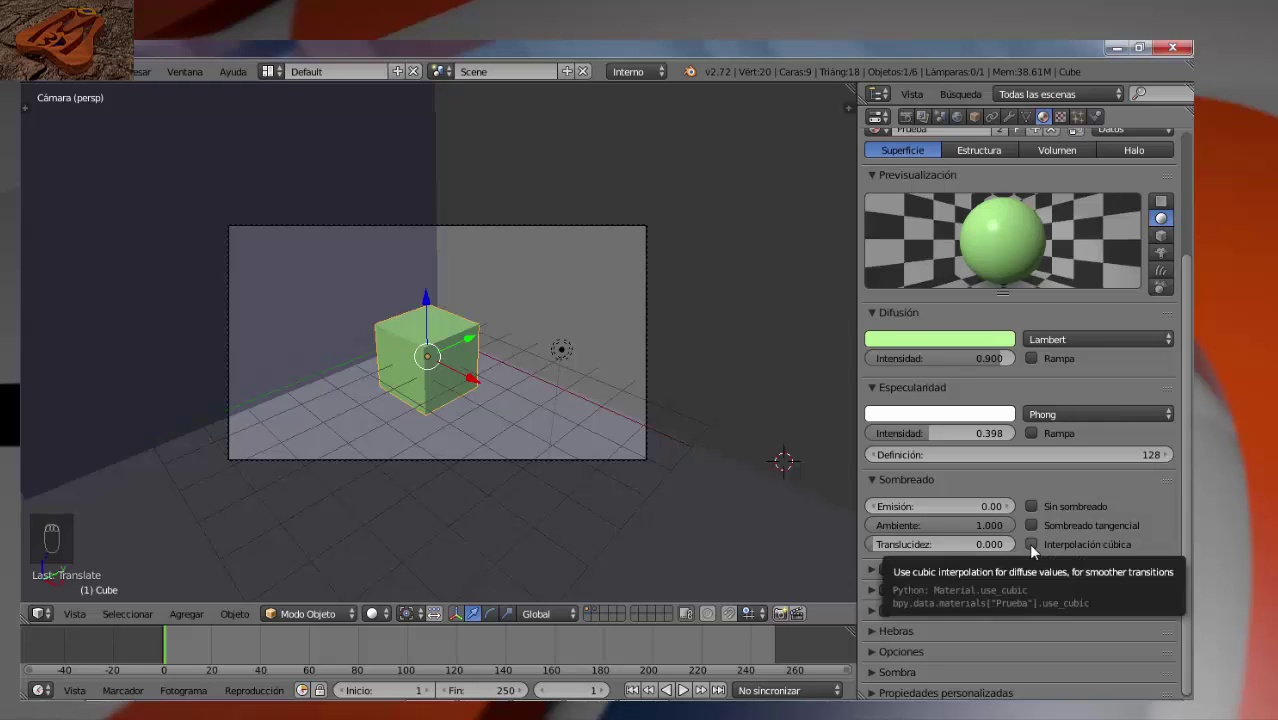
click(1031, 546)
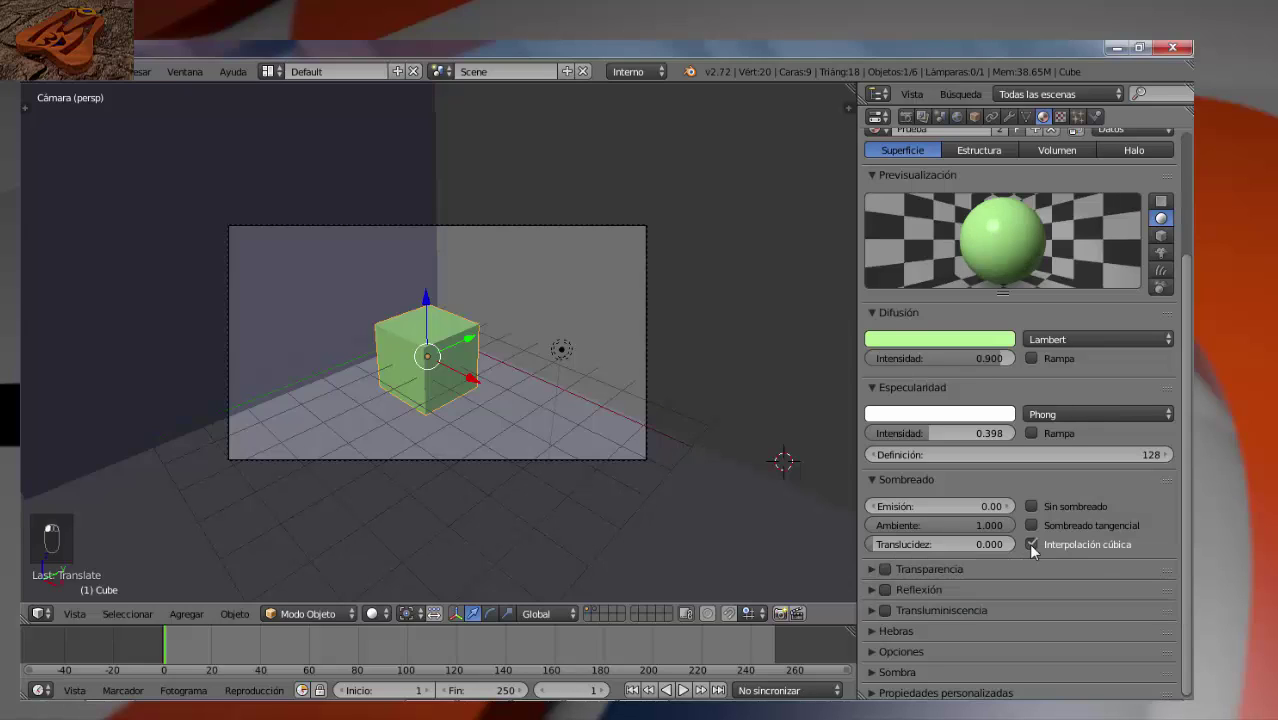
click(1031, 545)
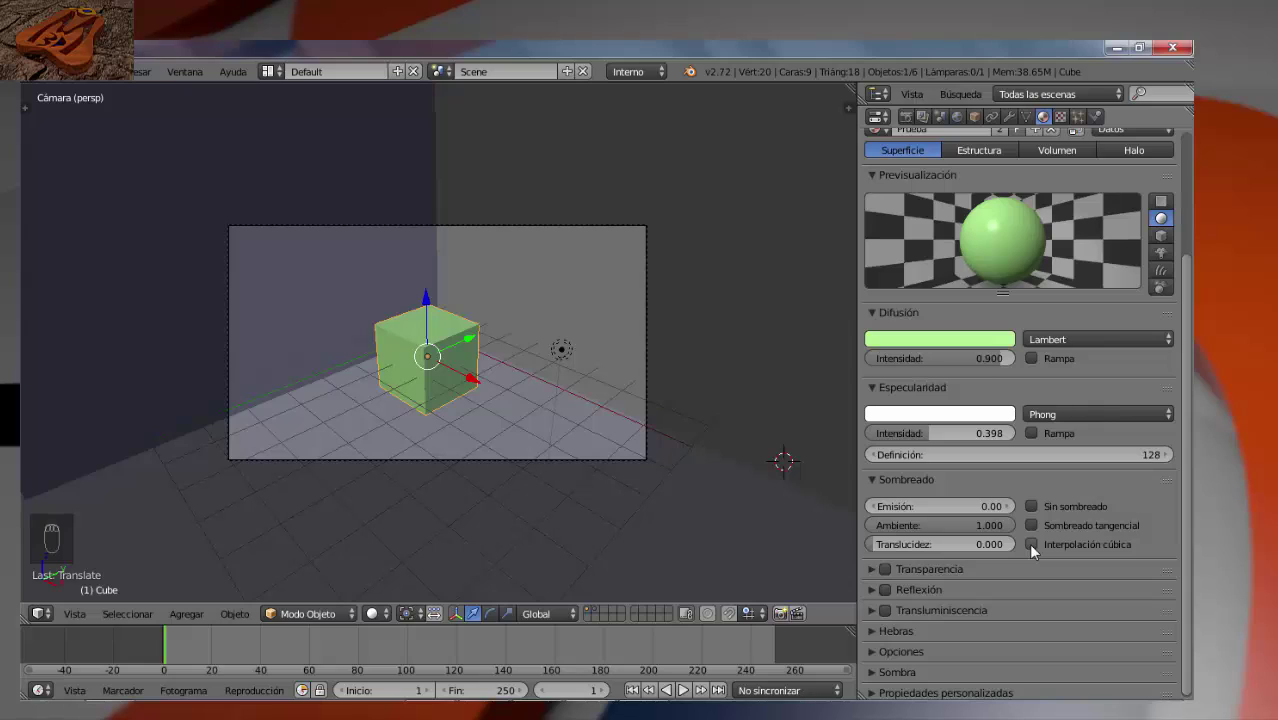
click(1031, 545)
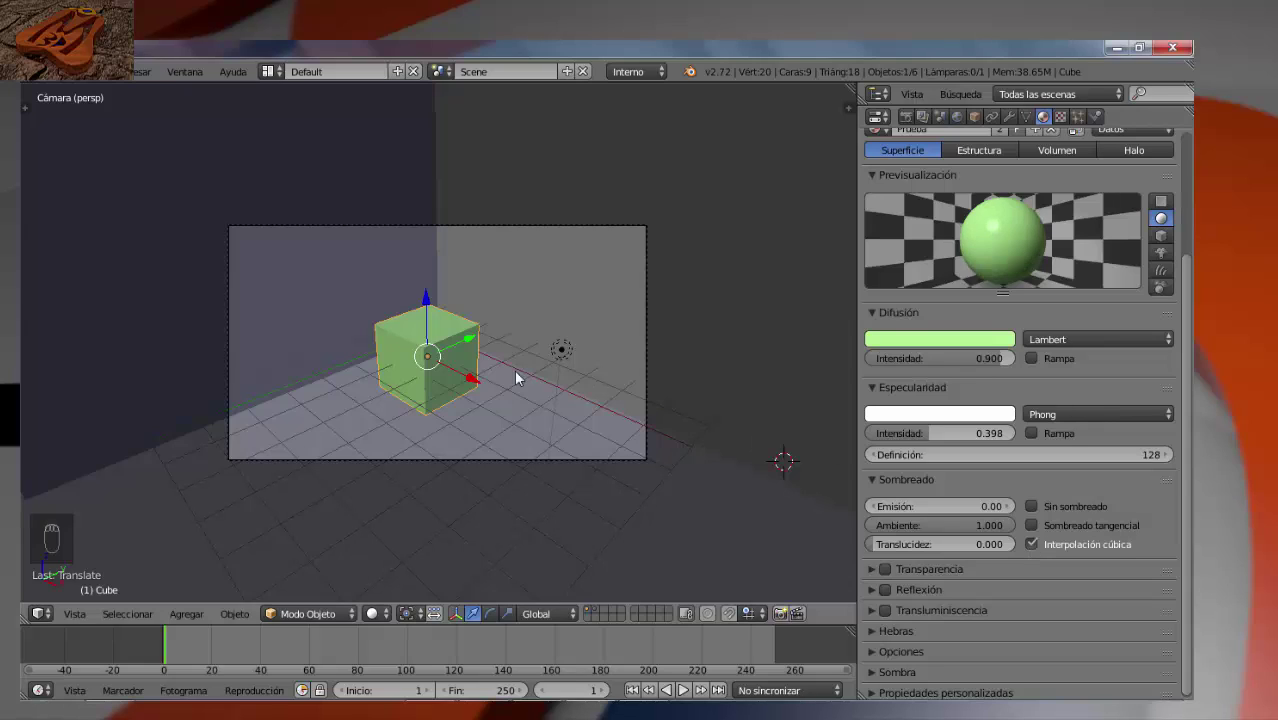
key(F12)
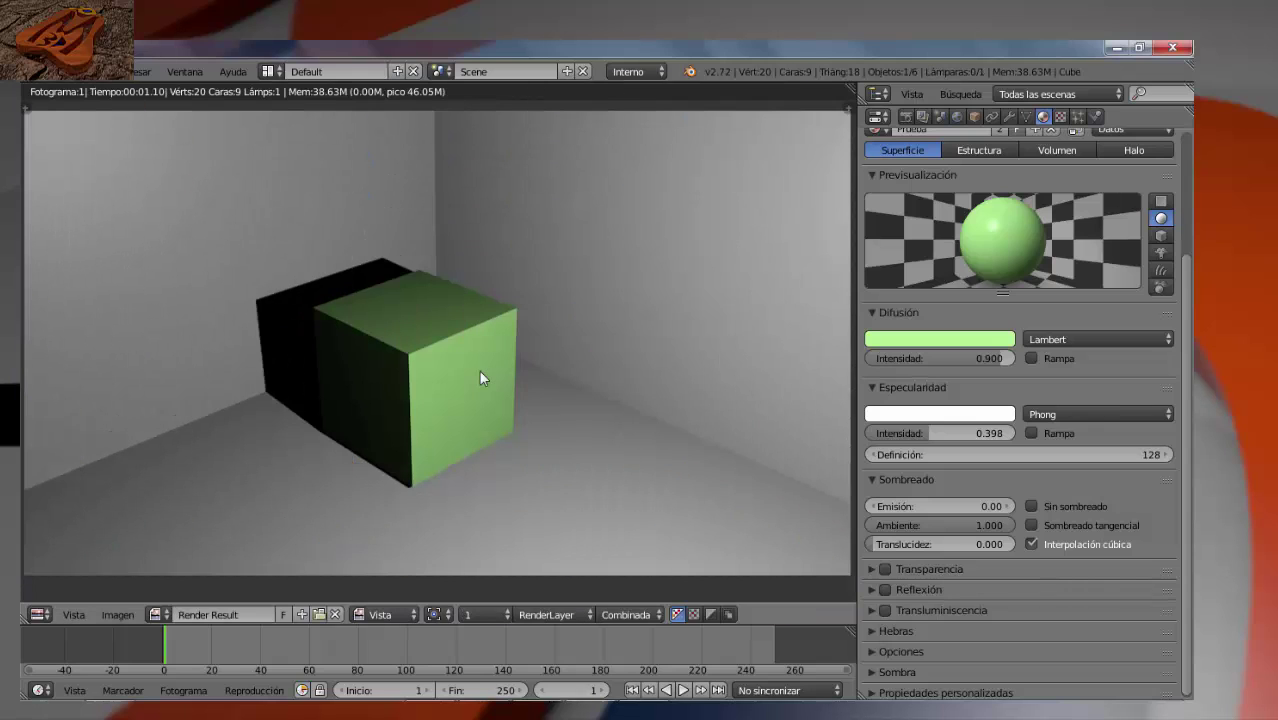
key(Escape)
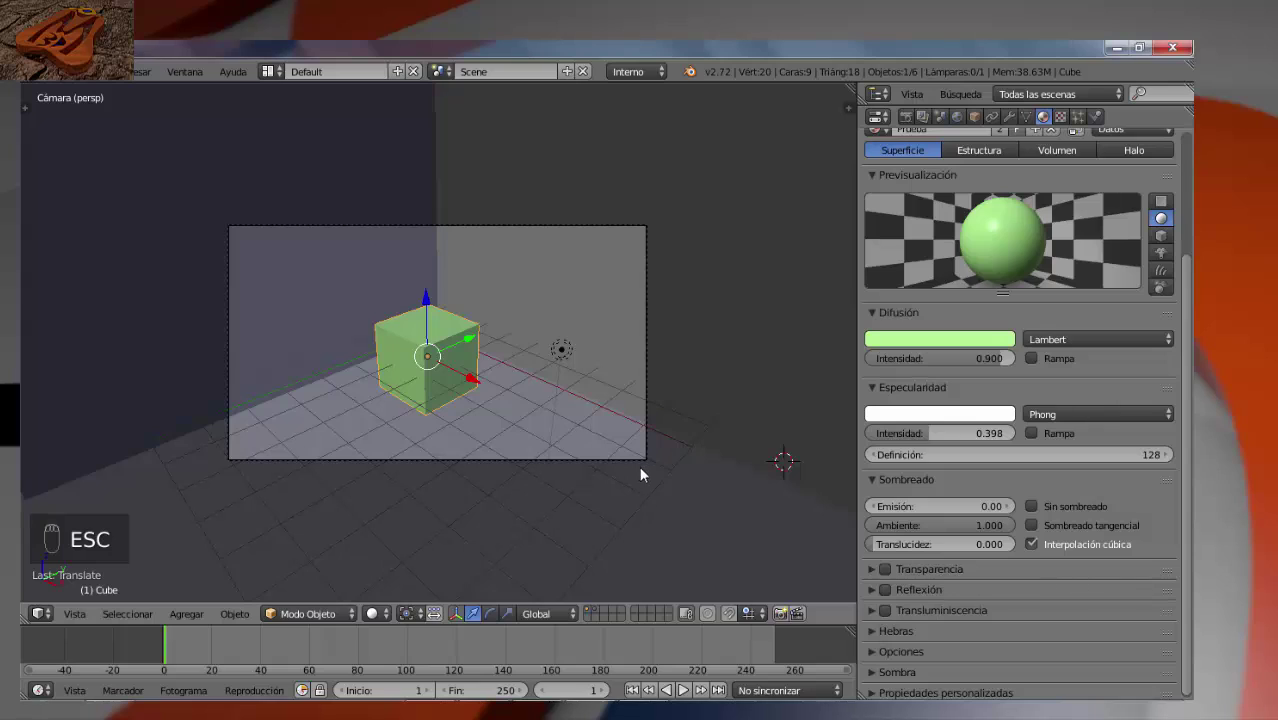
- Raise the material's emission (Emisión) to 2.00
click(1006, 507)
click(1006, 507)
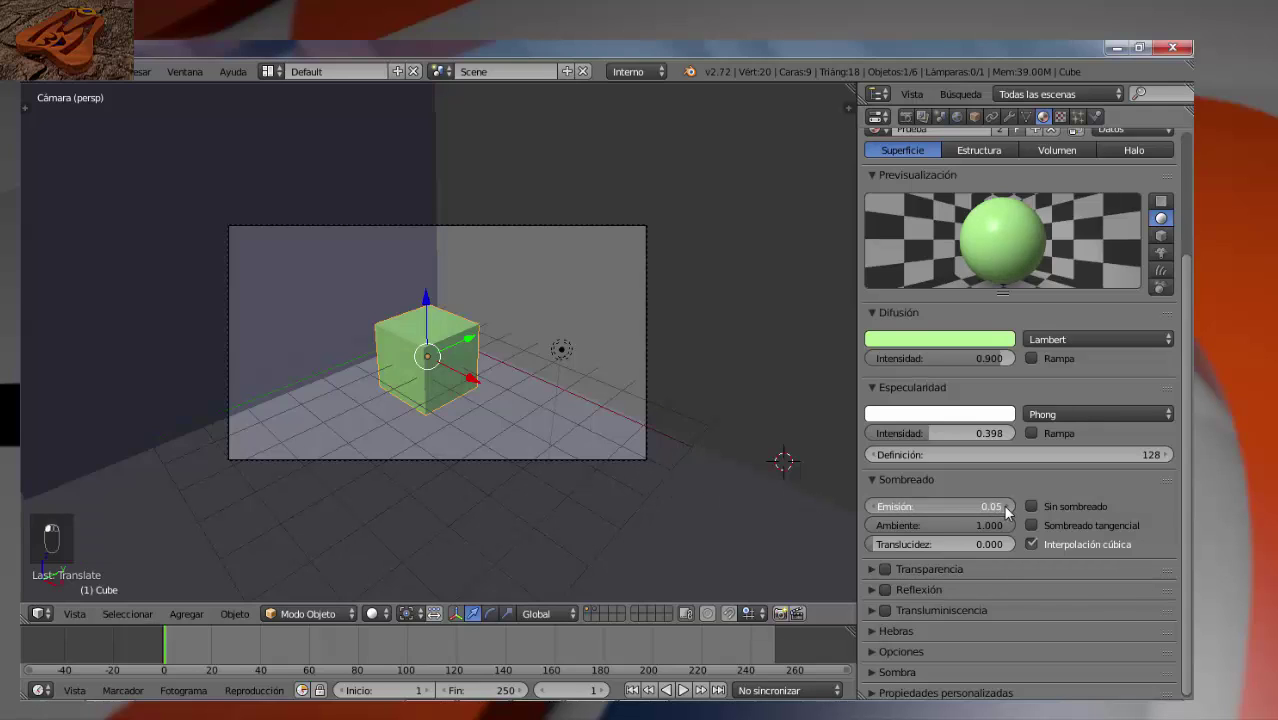
click(1006, 507)
click(1006, 507)
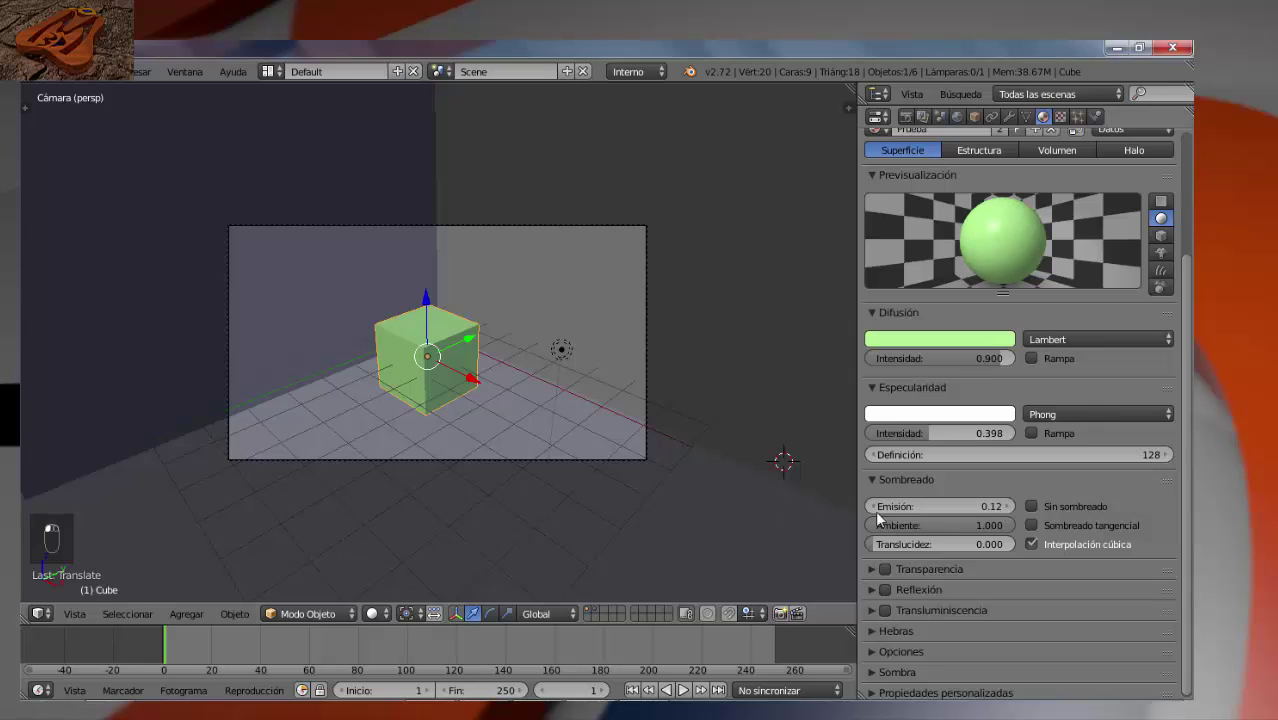
drag(893, 506, 22, 483)
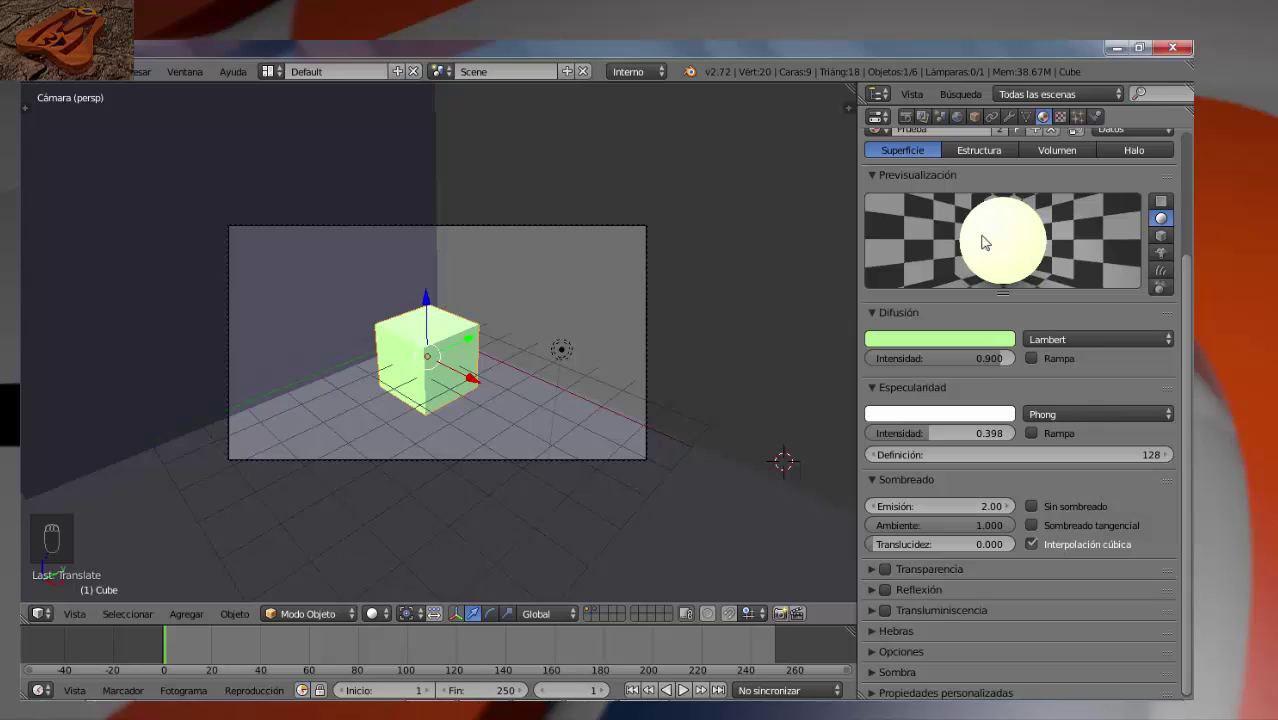
- Try the Halo material type in a render, and switch the material back to Superficie
click(1129, 154)
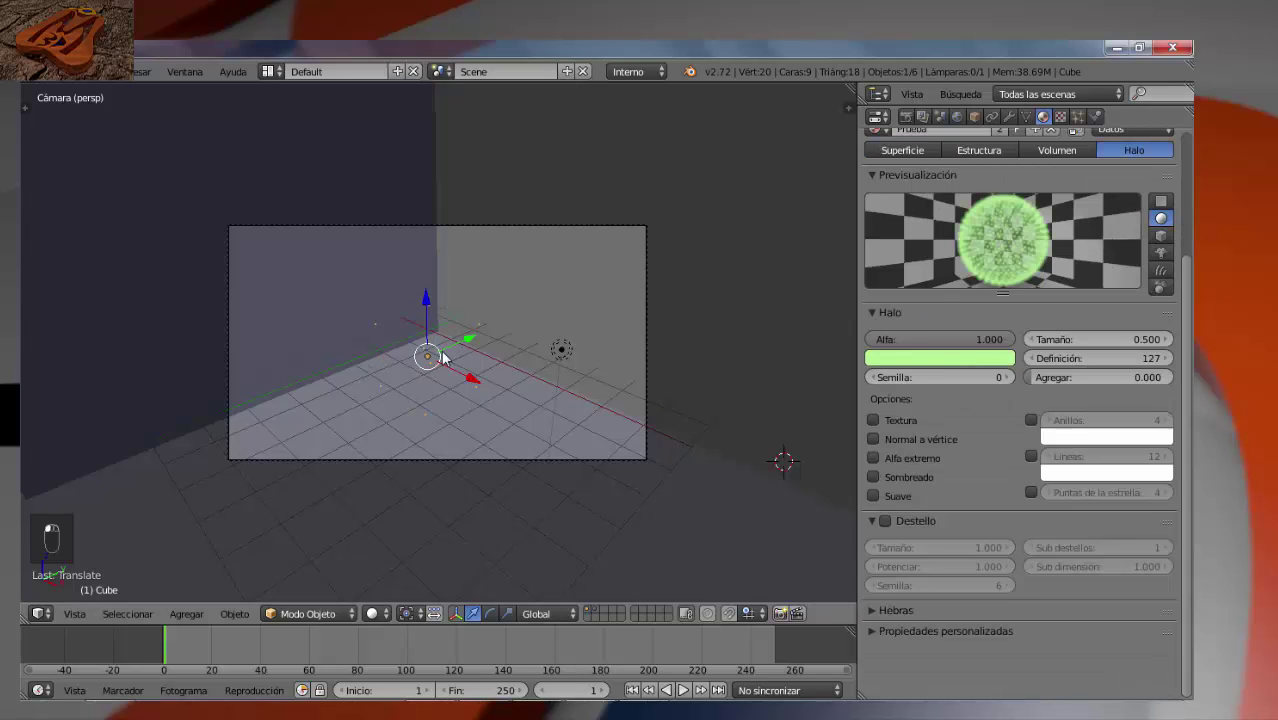
key(F12)
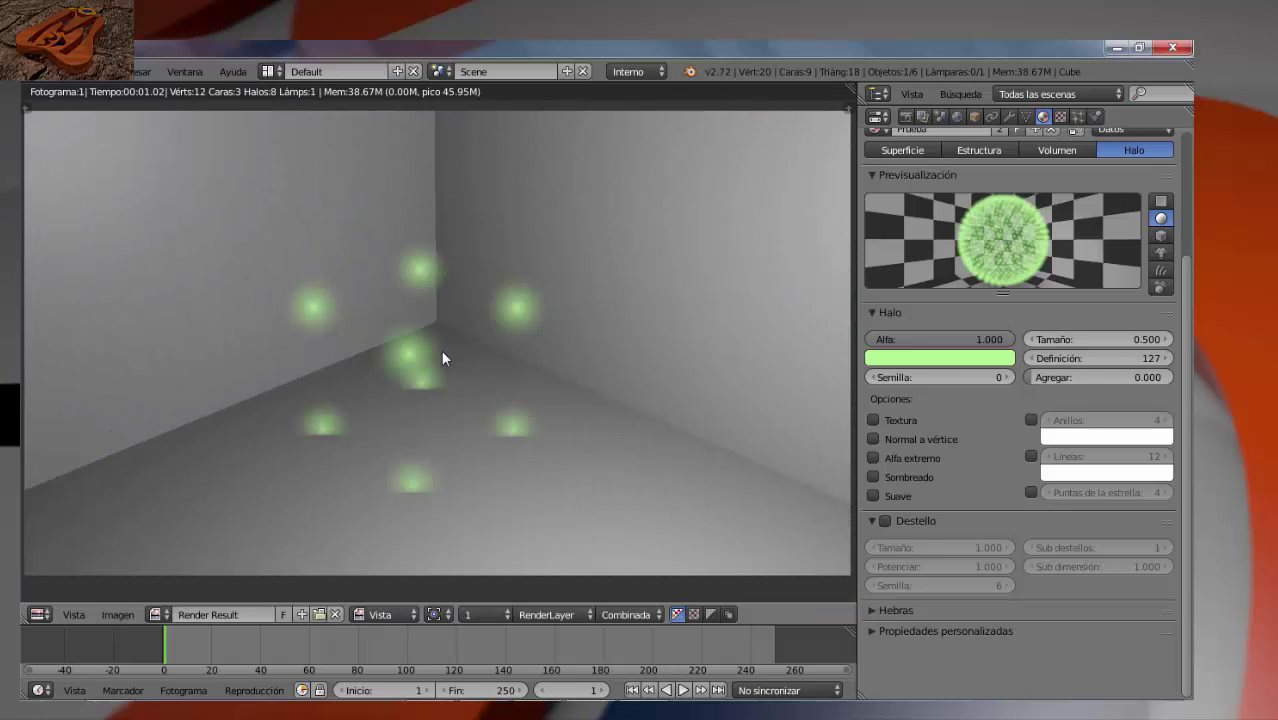
key(Escape)
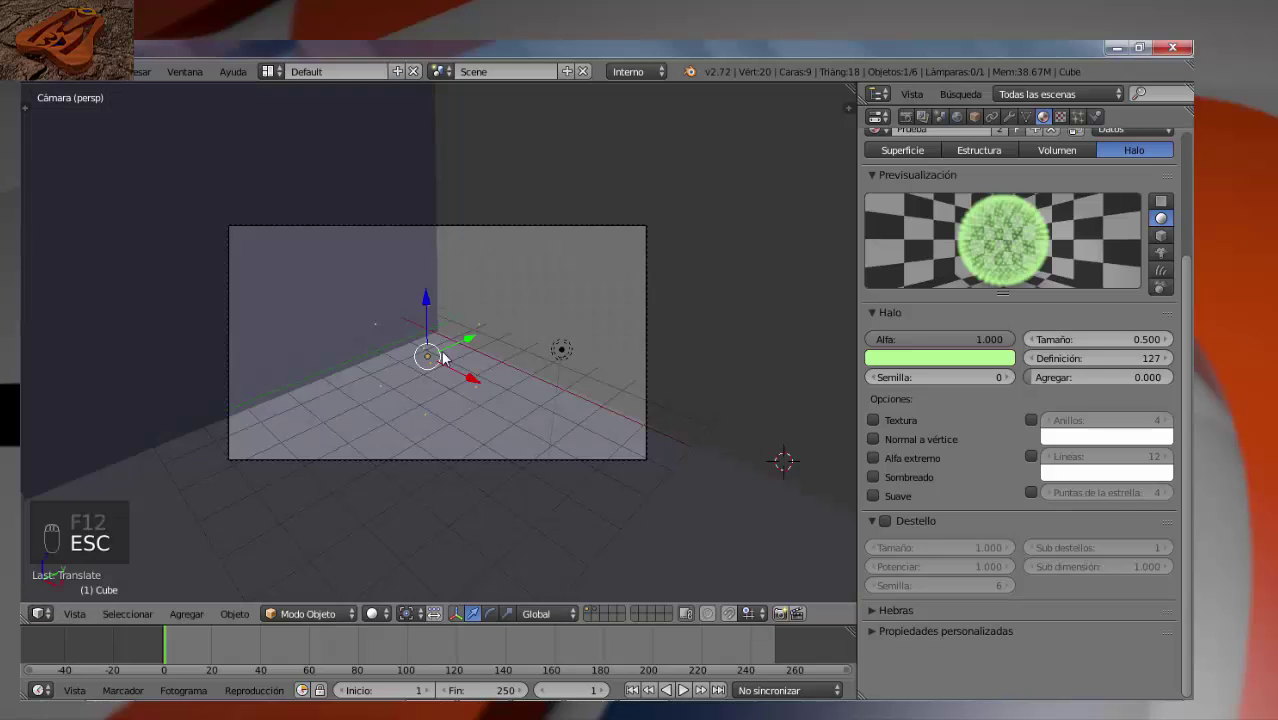
click(912, 153)
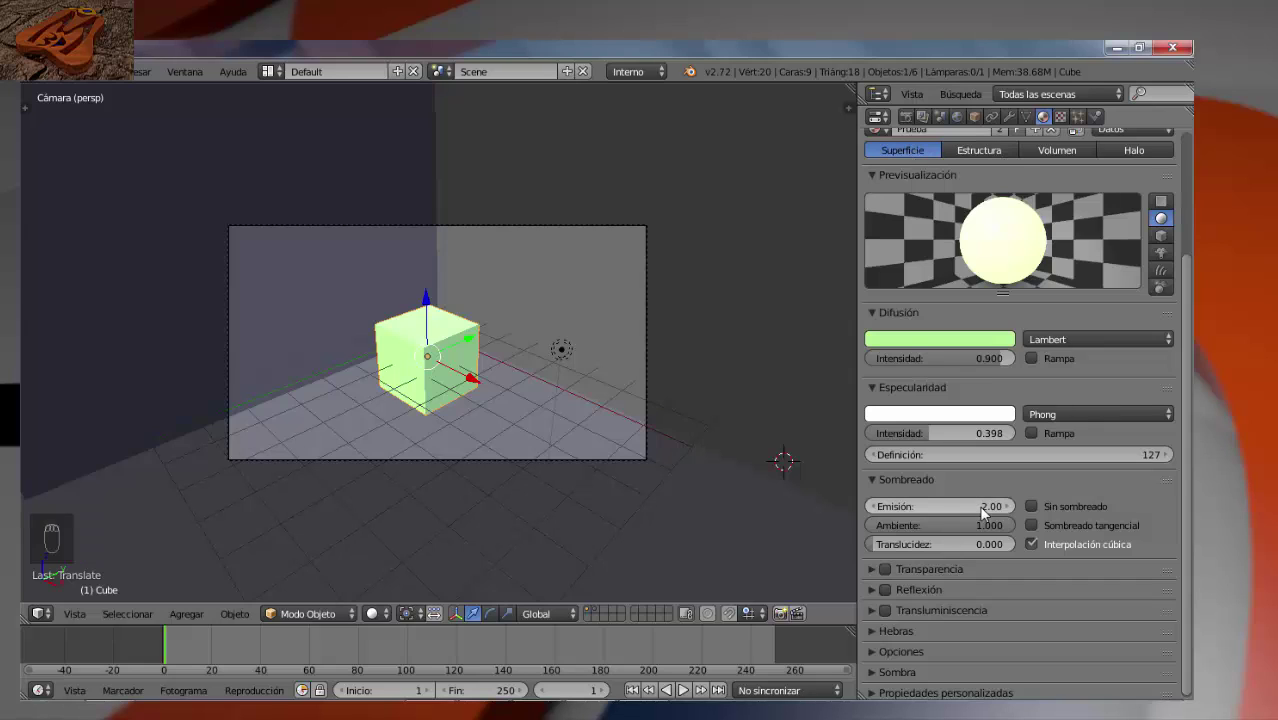
- Switch the material type to Estructura and render the cube as a wireframe
click(977, 149)
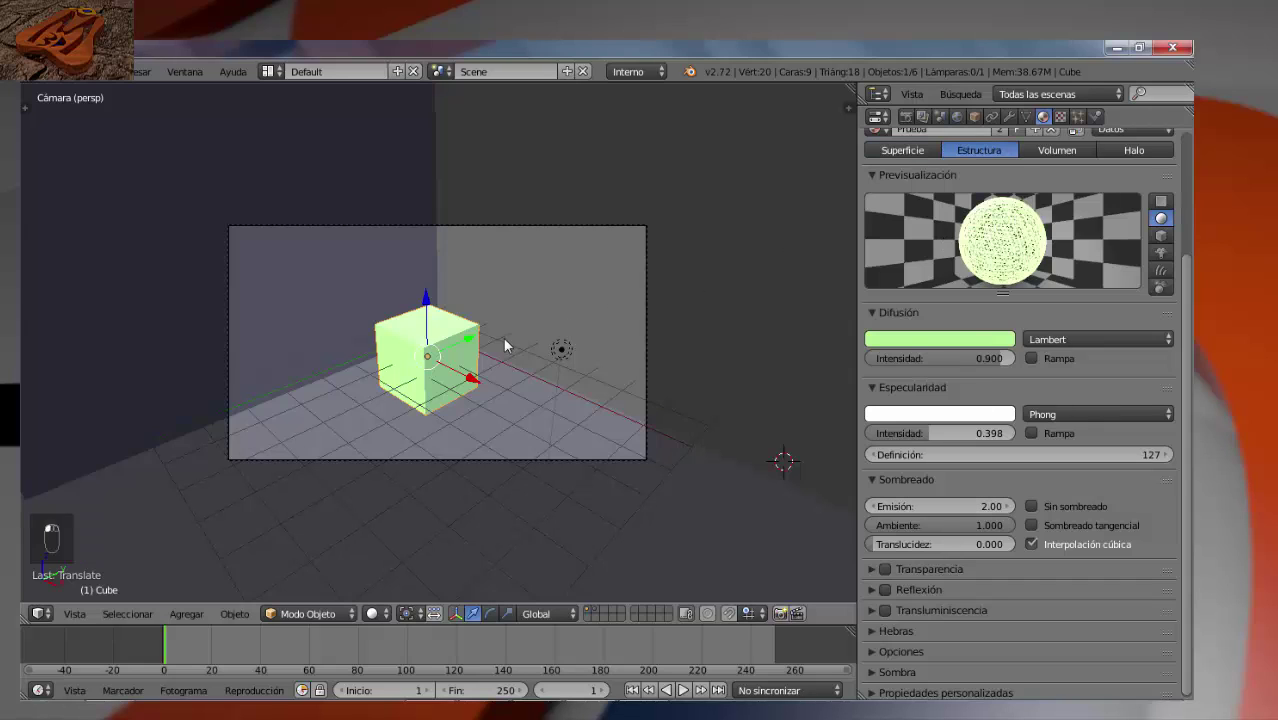
key(F12)
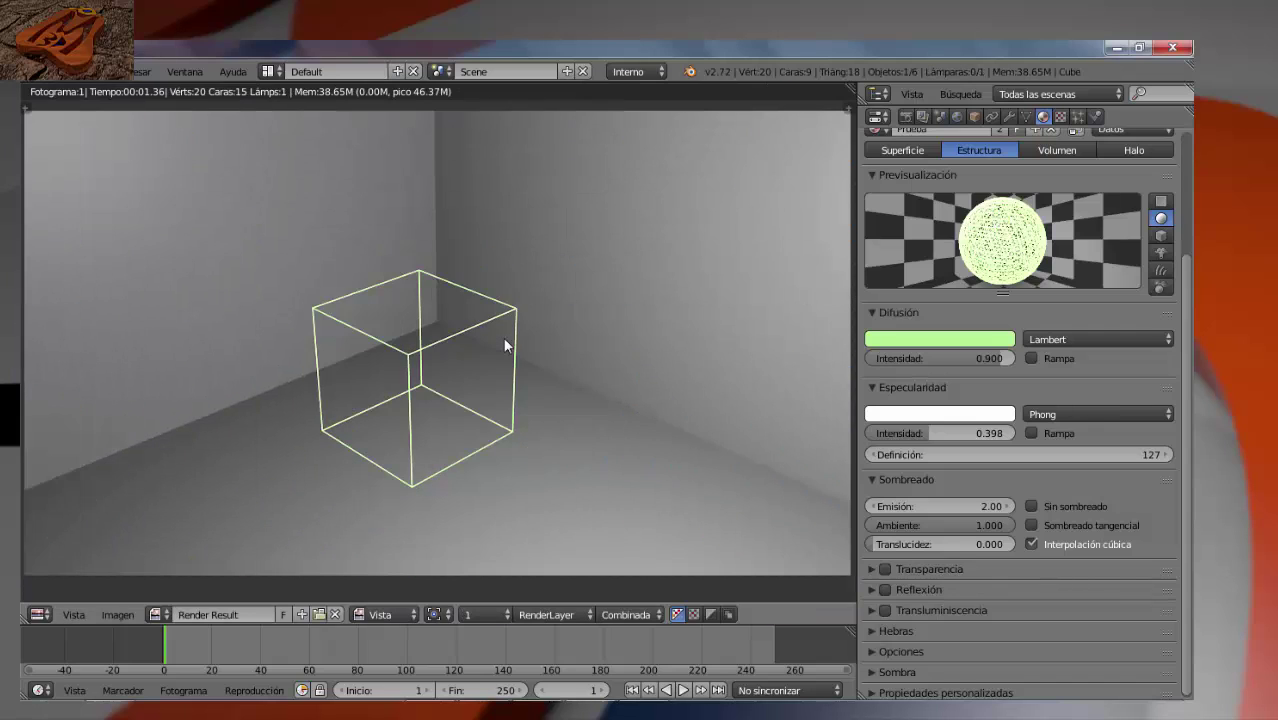
key(Escape)
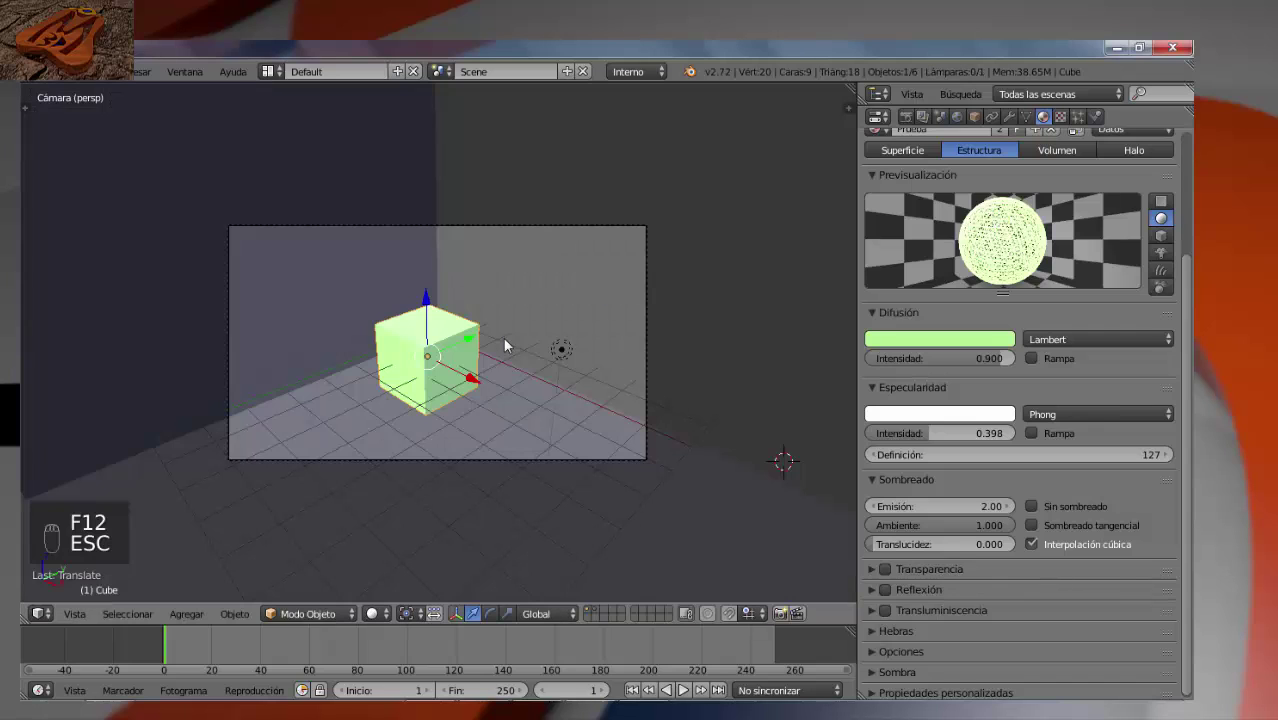
- Try the Volumen material type in a render, and return the material to Superficie
click(1057, 149)
key(F12)
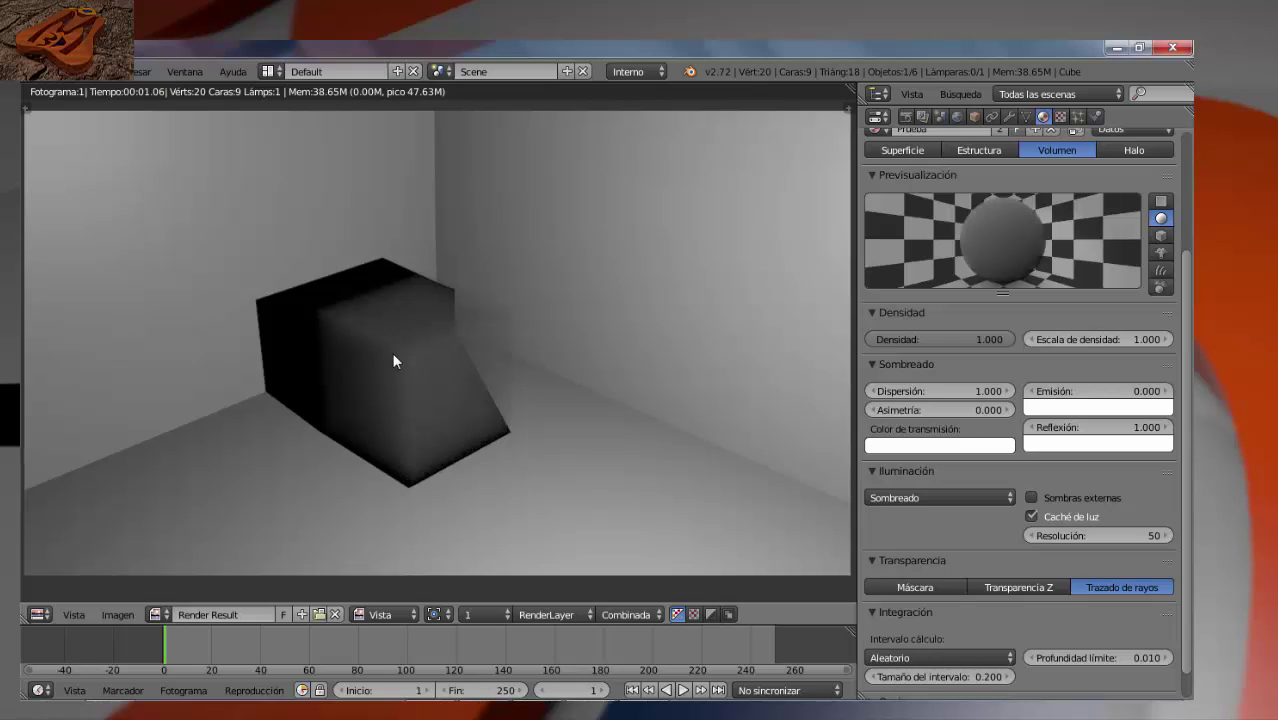
key(Escape)
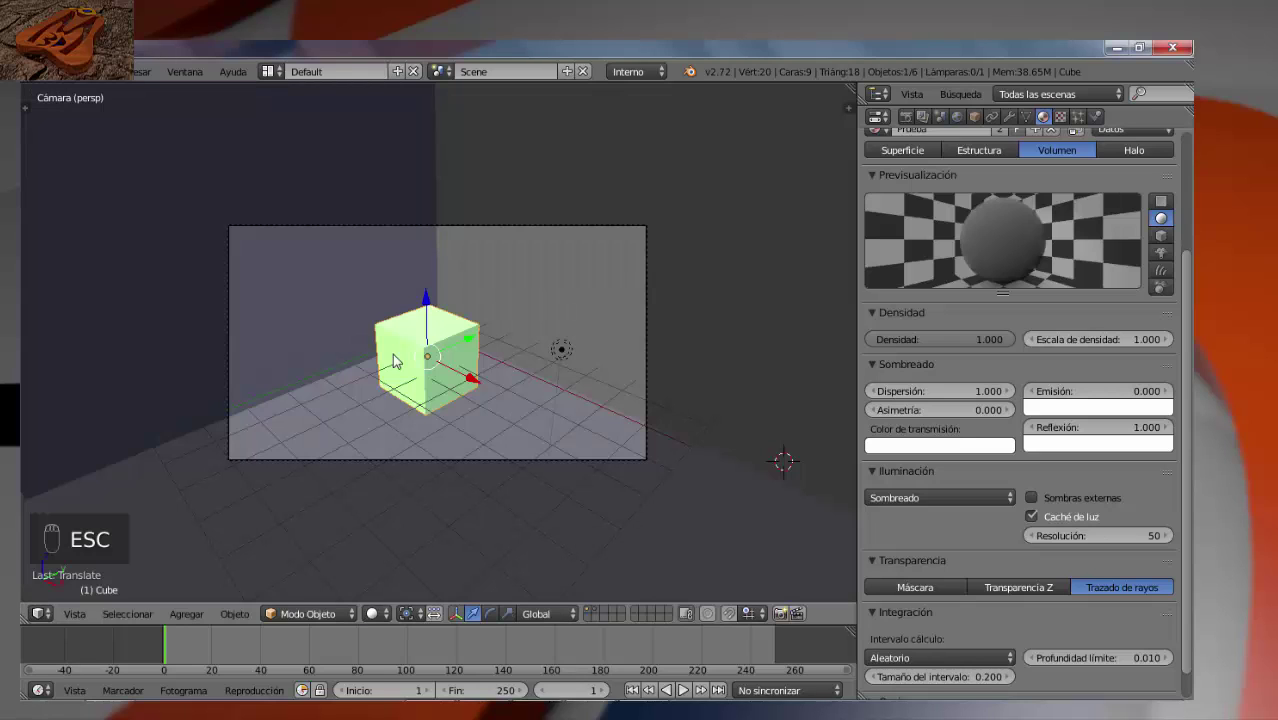
click(902, 150)
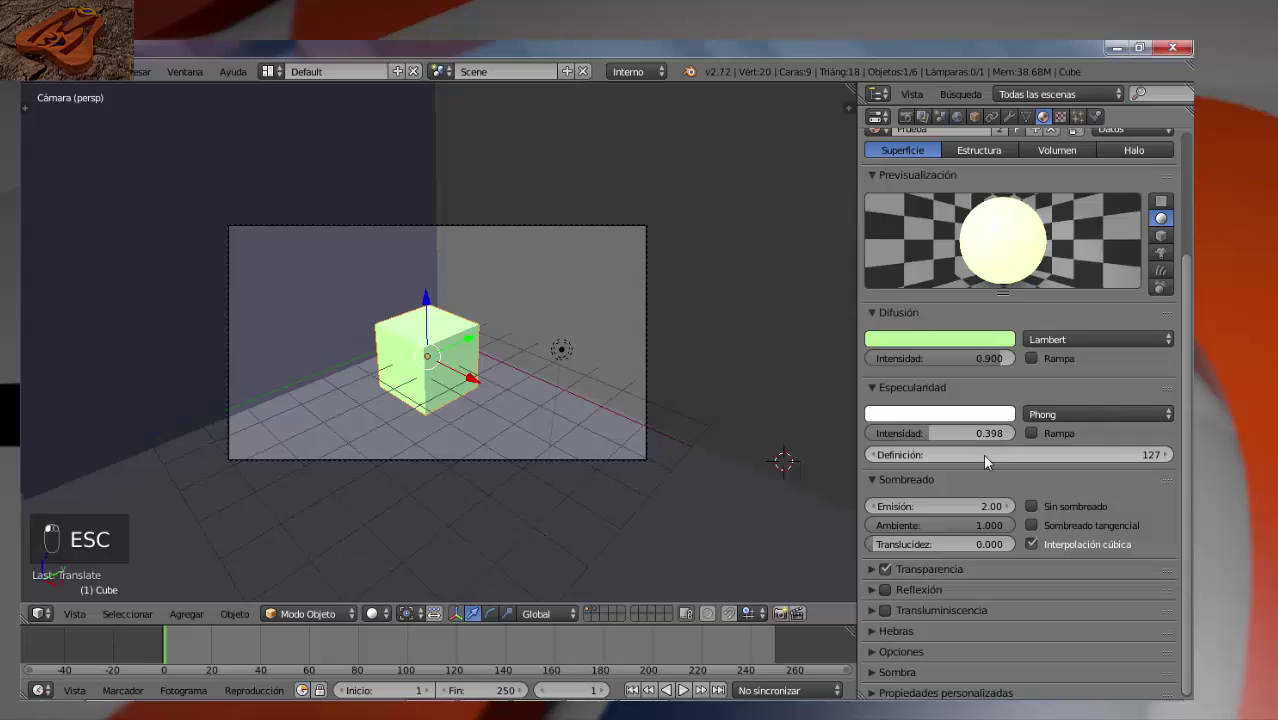
- Set the material's emission (Emisión) to 0.04 and render the scene
drag(997, 507, 973, 507)
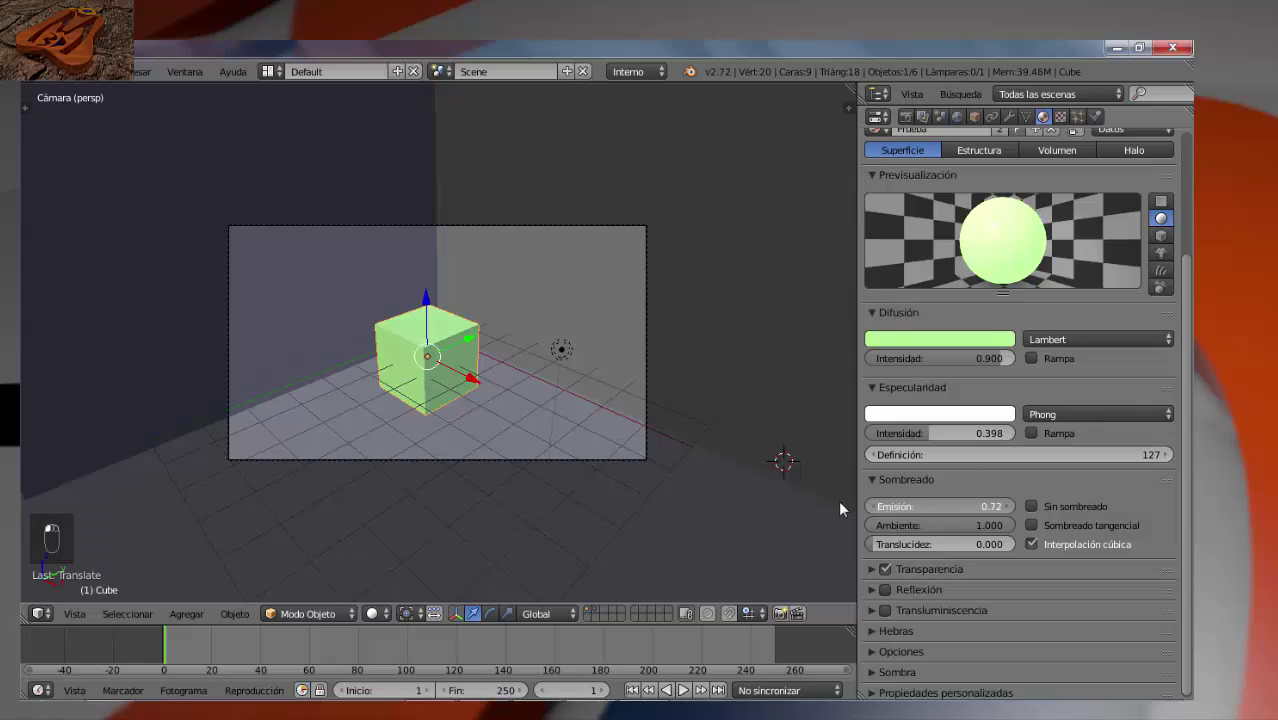
drag(838, 502, 729, 509)
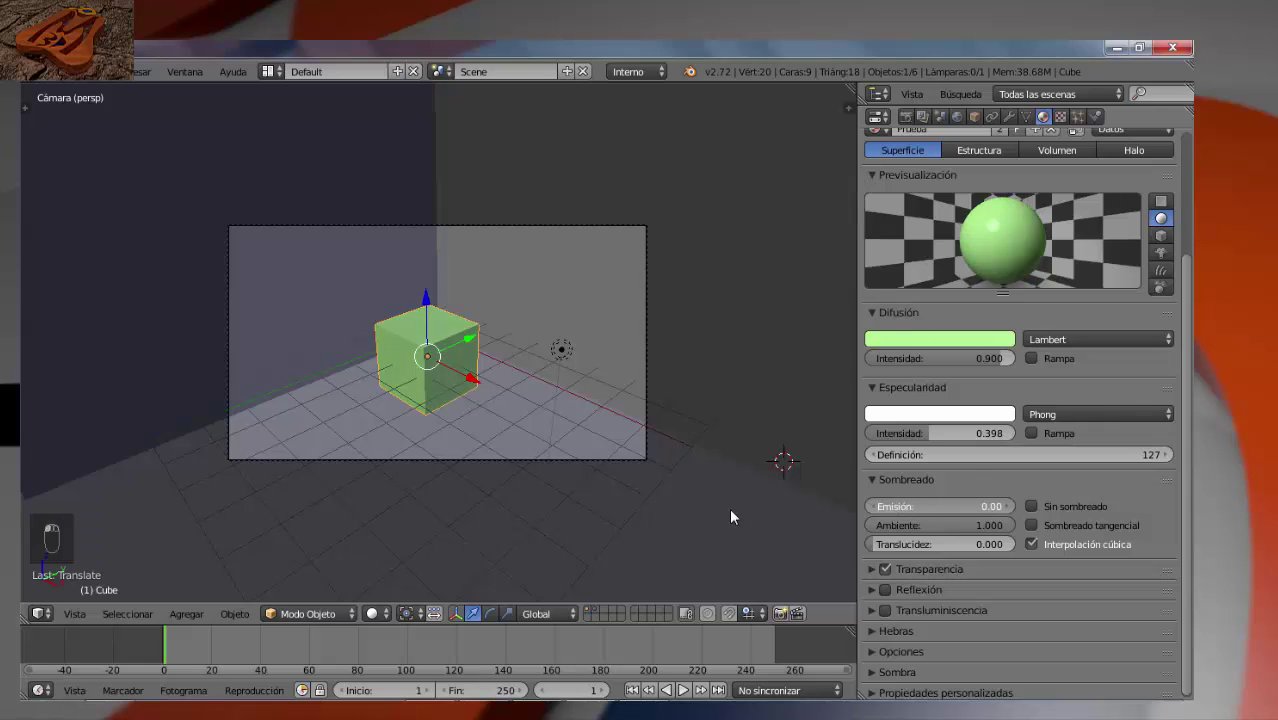
click(1007, 506)
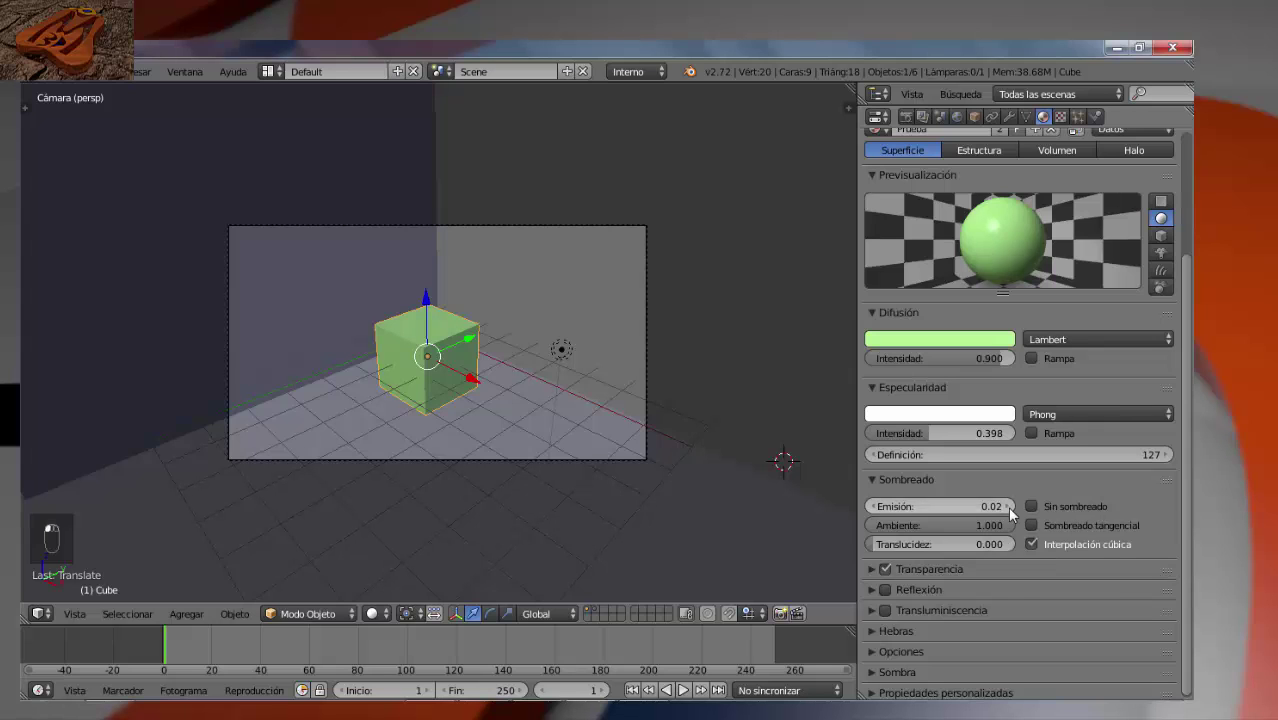
click(1007, 506)
click(1007, 506)
key(F12)
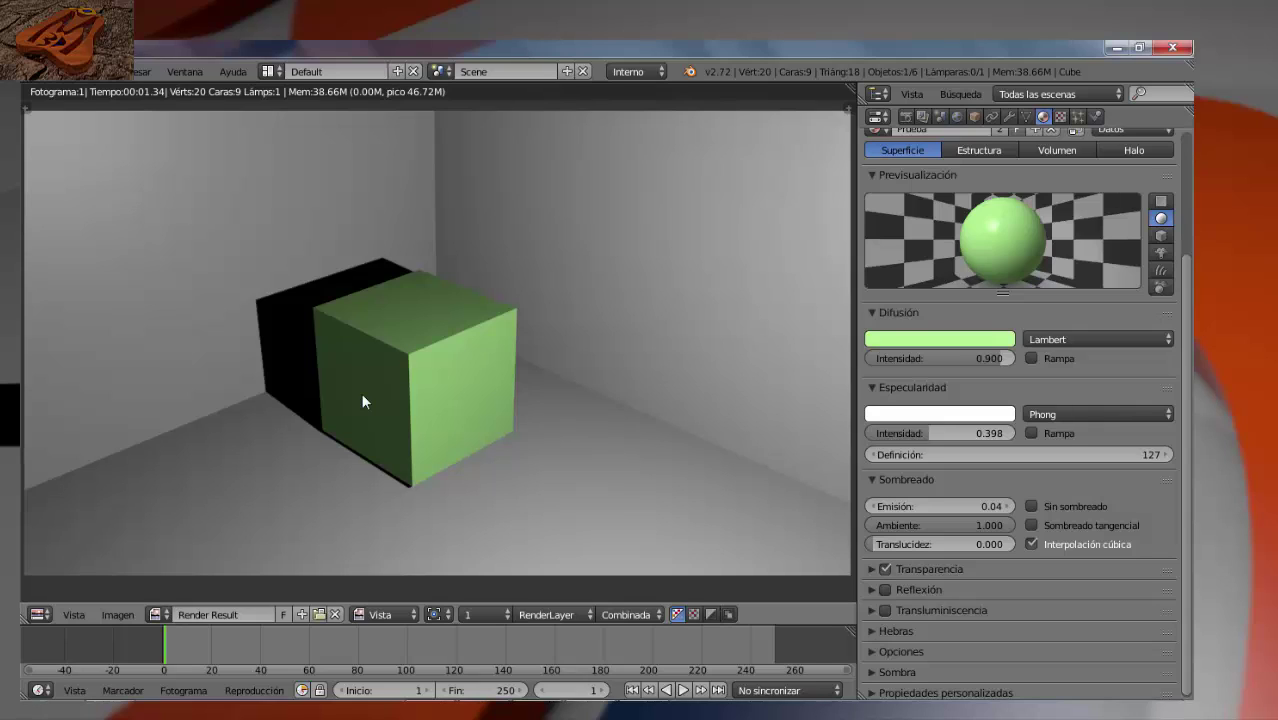
- Reset the material's emission to 0.00 and render the scene again for comparison
drag(919, 505, 880, 504)
key(F12)
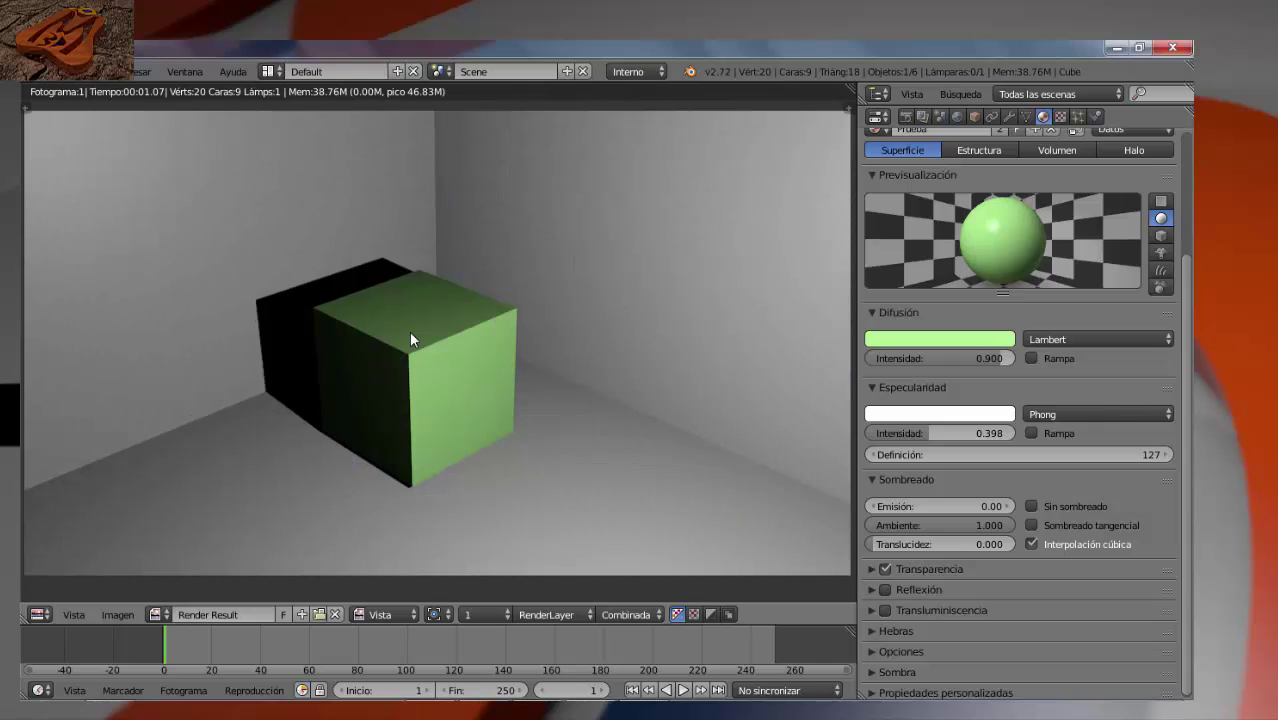
key(Escape)
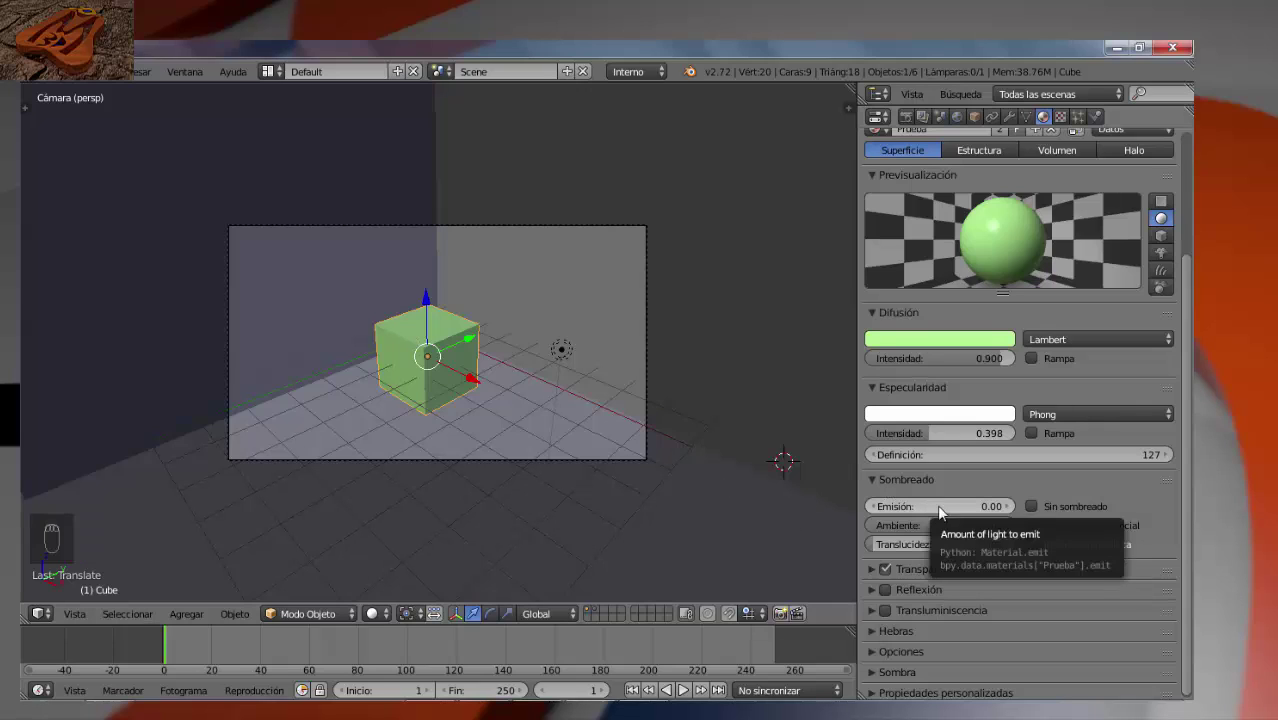
- Try the shadeless option (Sin sombreado) on the cube's material in a render, and disable it again
click(1027, 506)
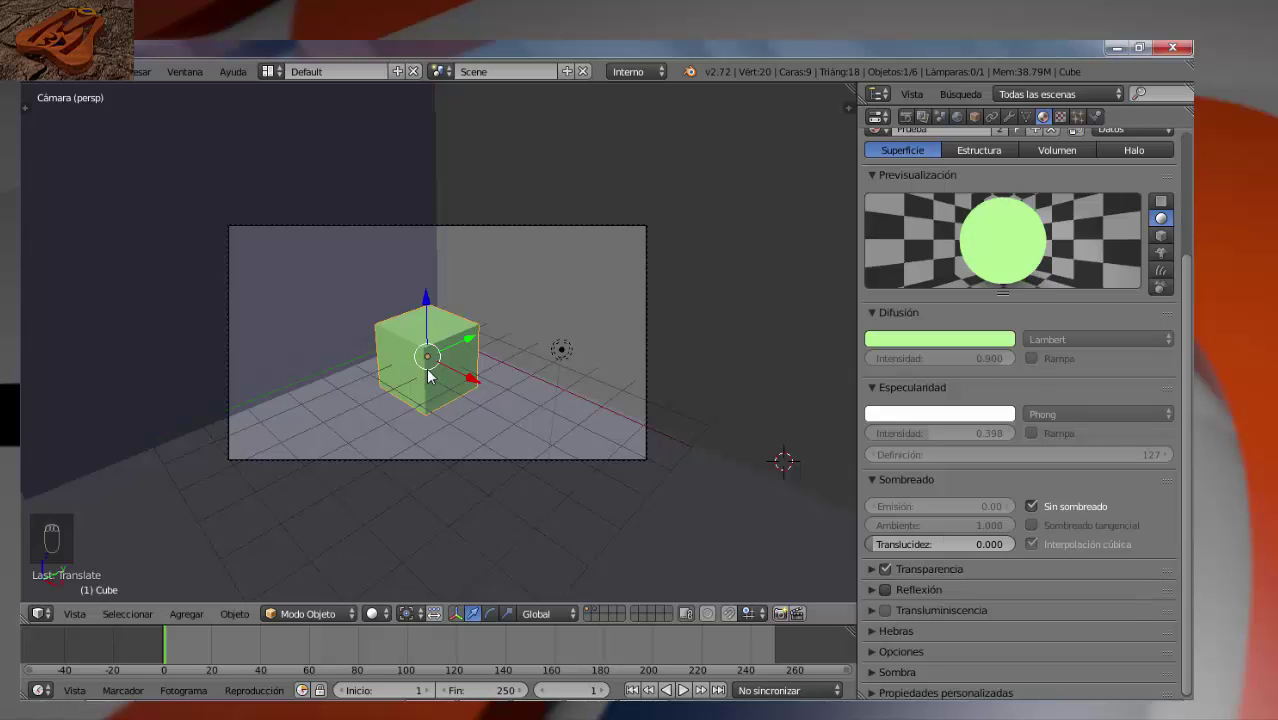
key(F12)
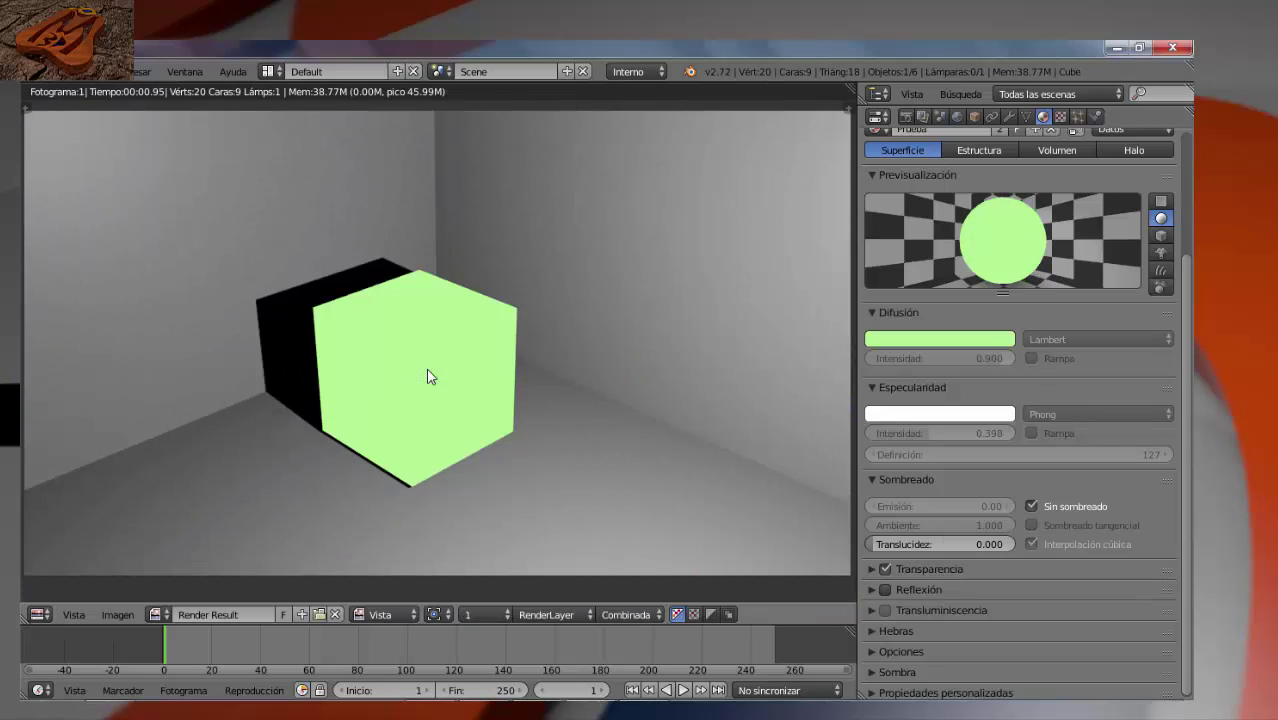
key(Escape)
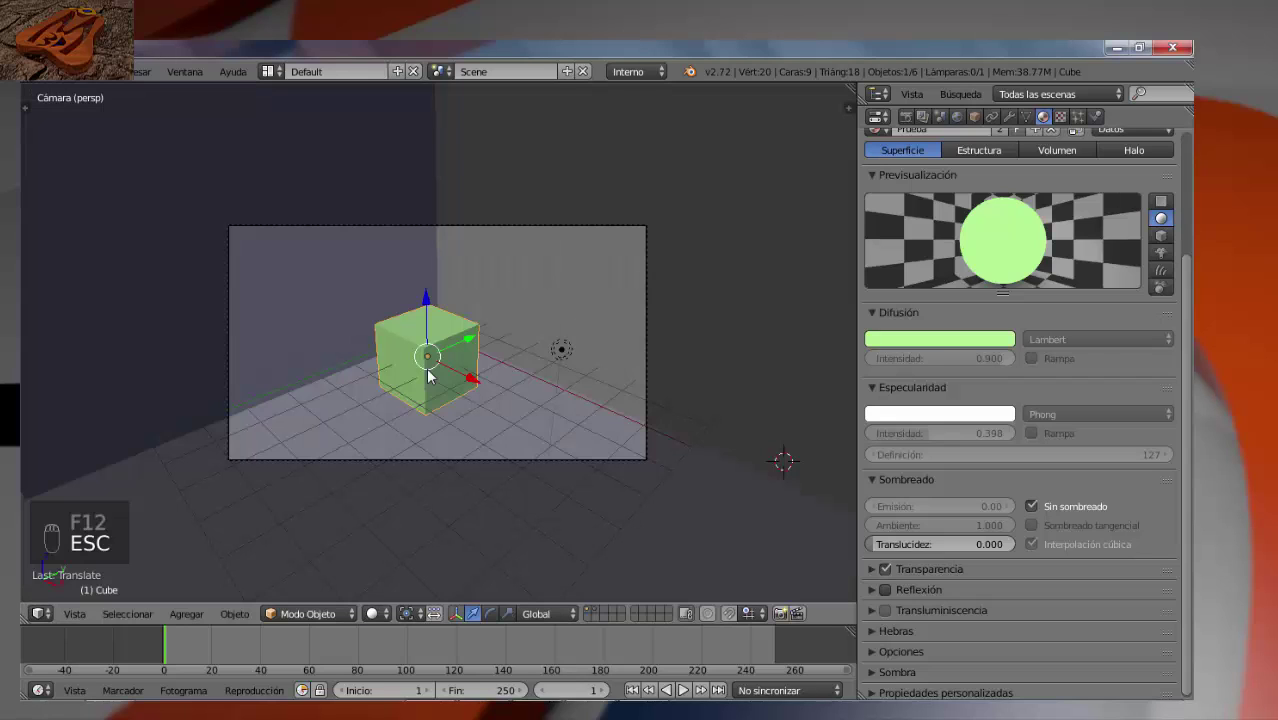
click(1033, 504)
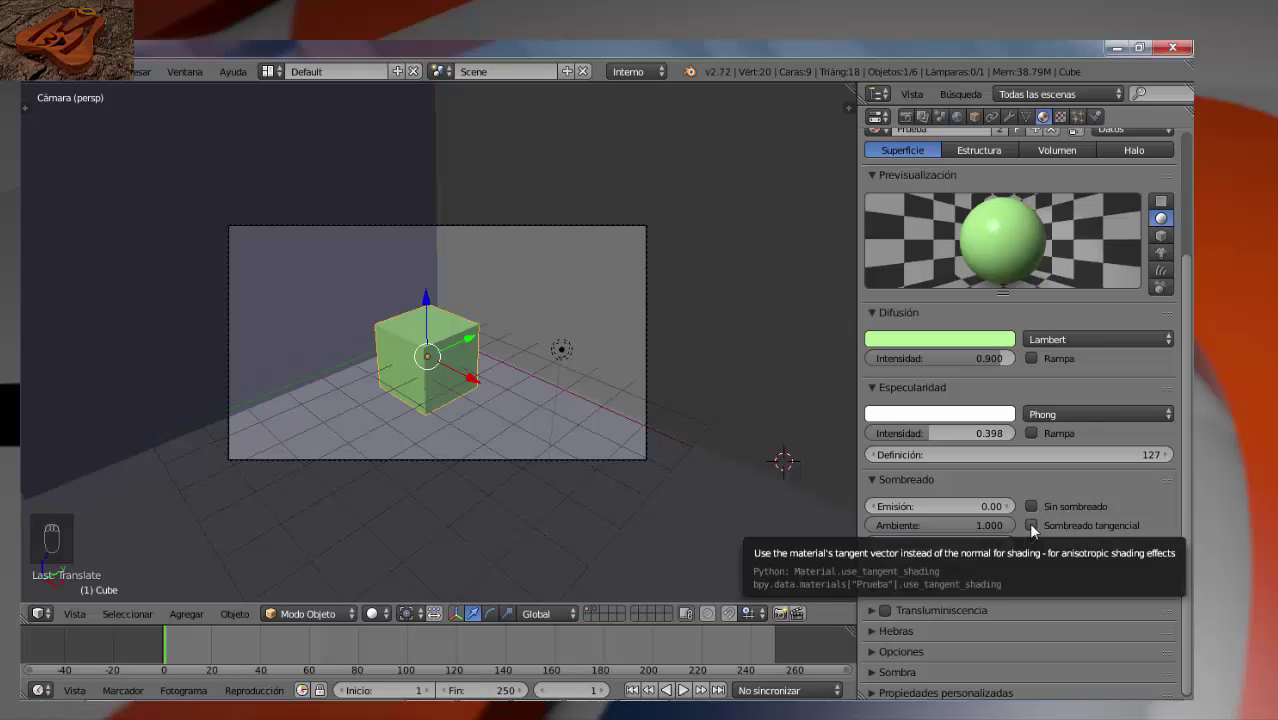
- Try tangent shading (Sombreado tangencial) on the cube's material in a render, and disable it again
click(1031, 525)
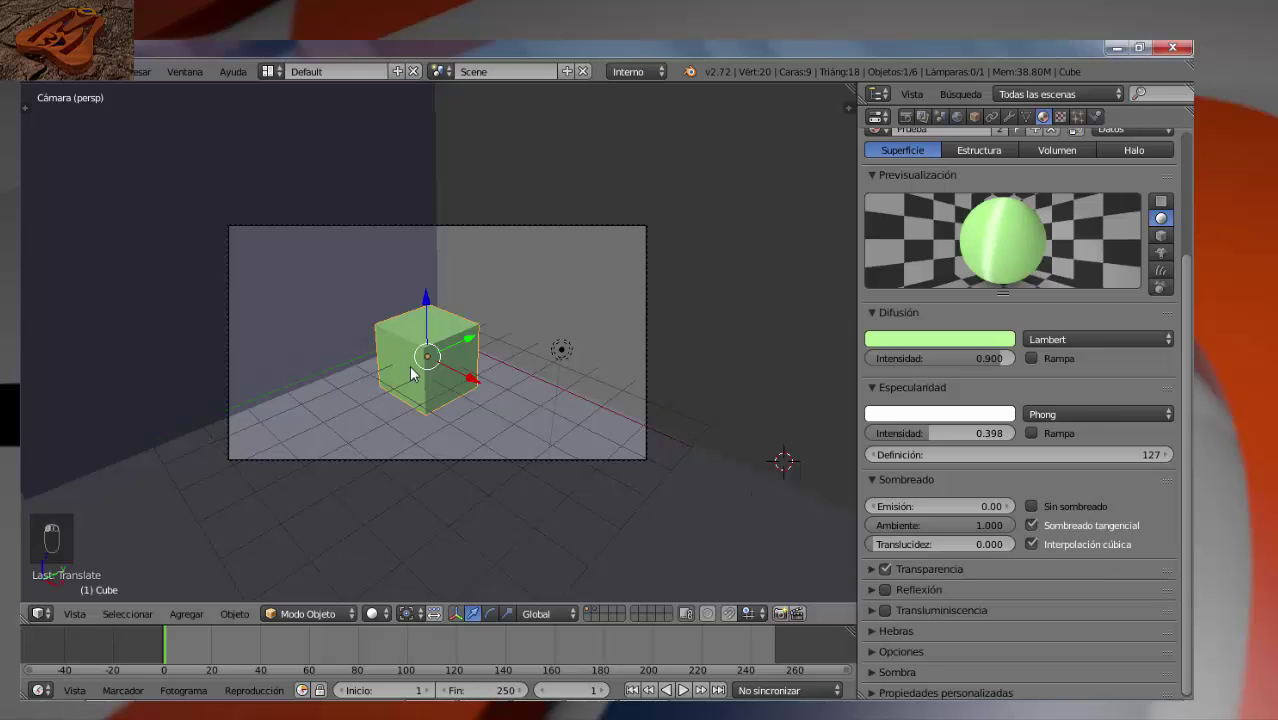
key(F12)
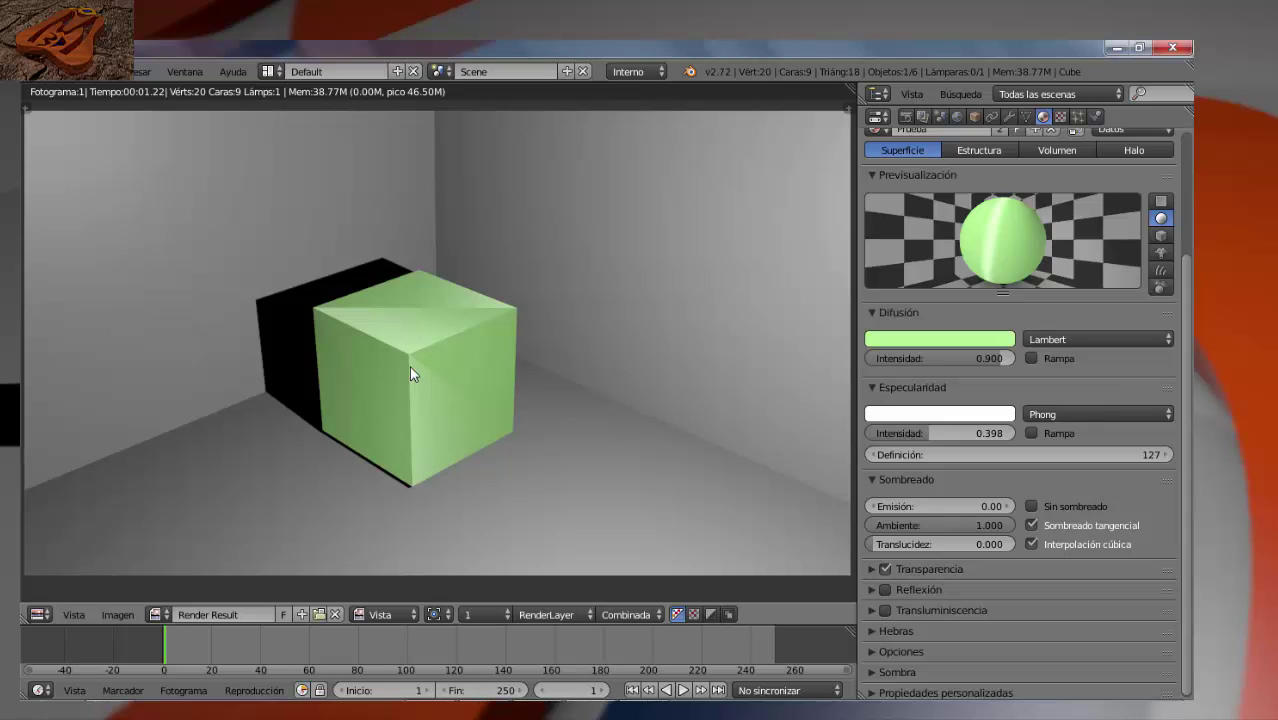
key(Escape)
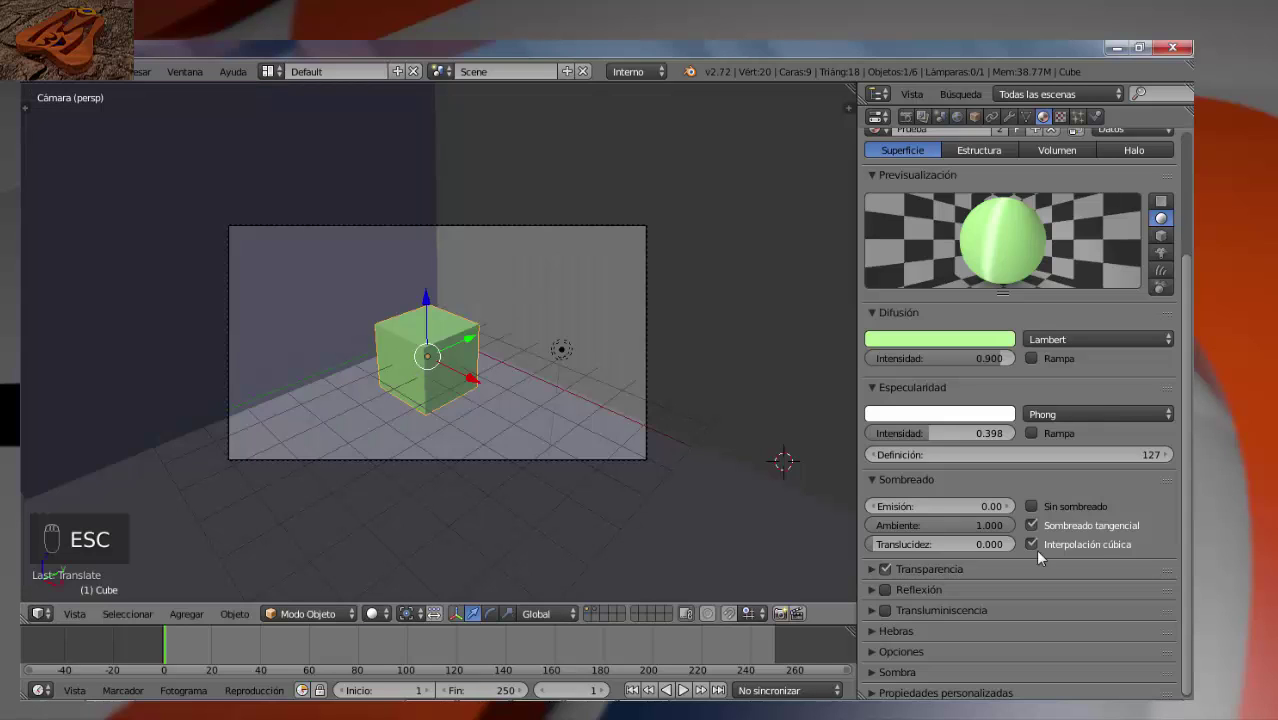
click(1031, 525)
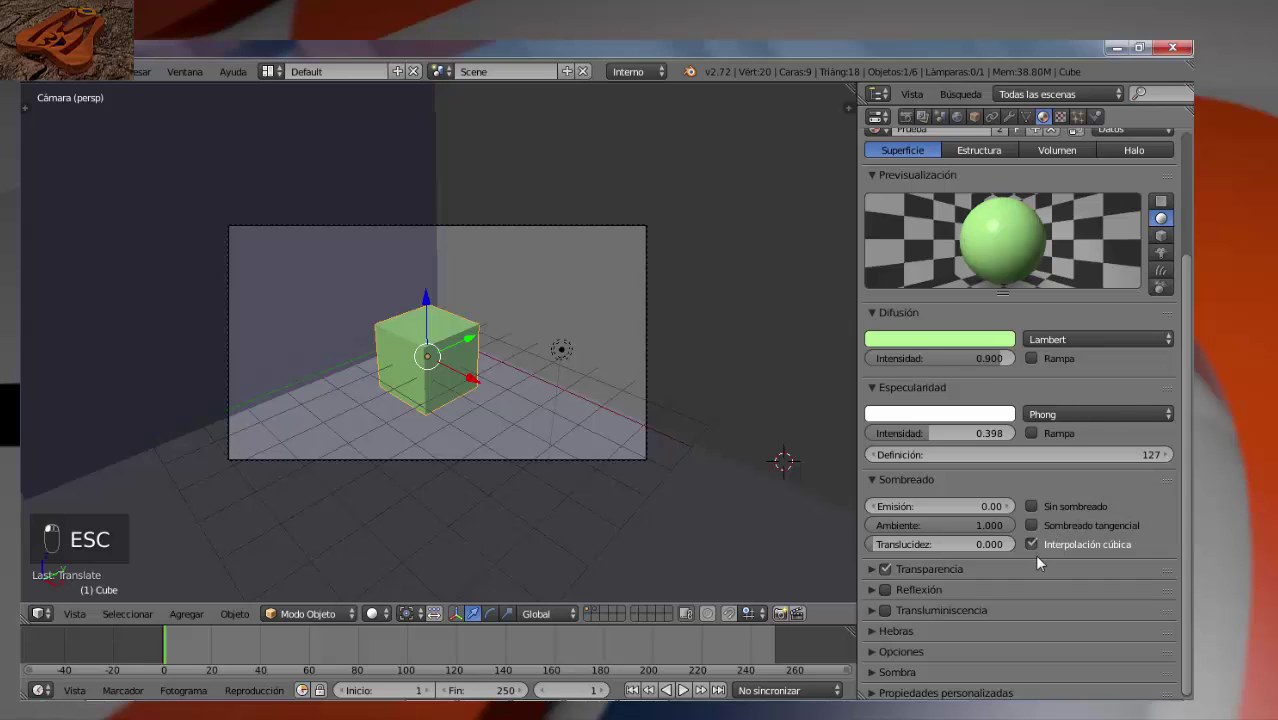
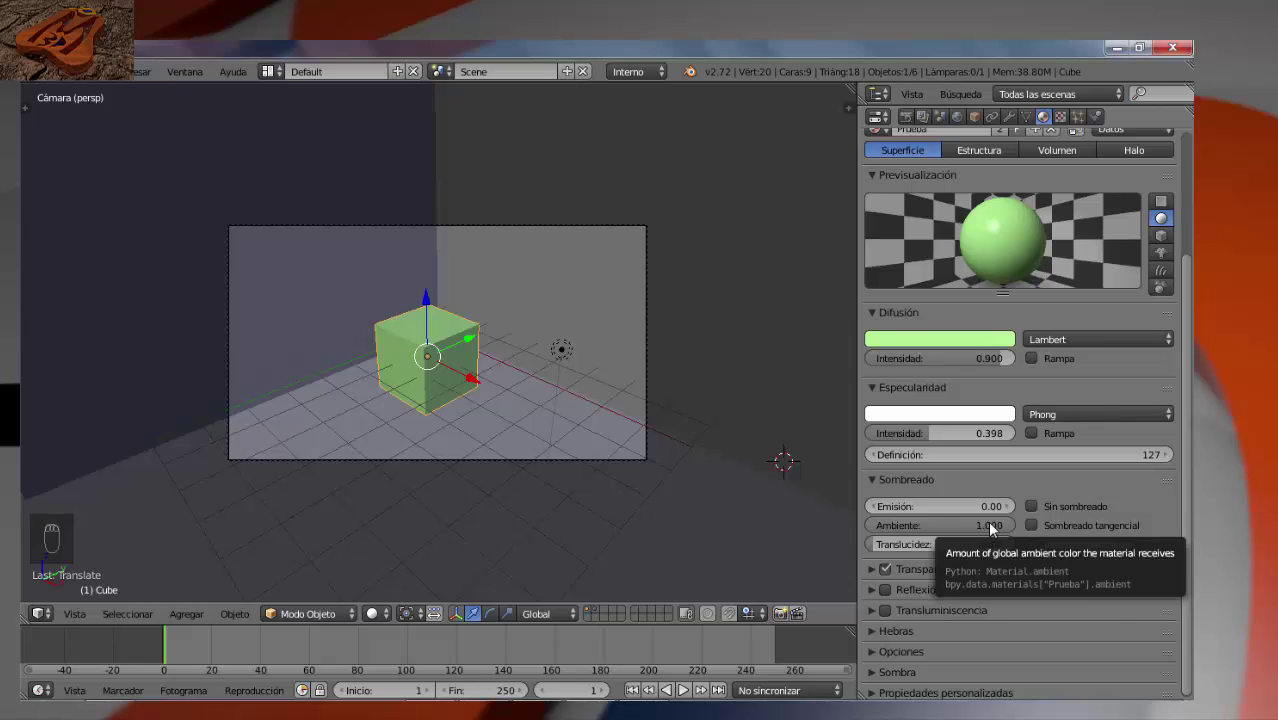
- Test the material's ambient value (Ambiente) at 0.006 in a render, and return it to 1.000 with a comparison render
drag(990, 522, 872, 522)
key(F12)
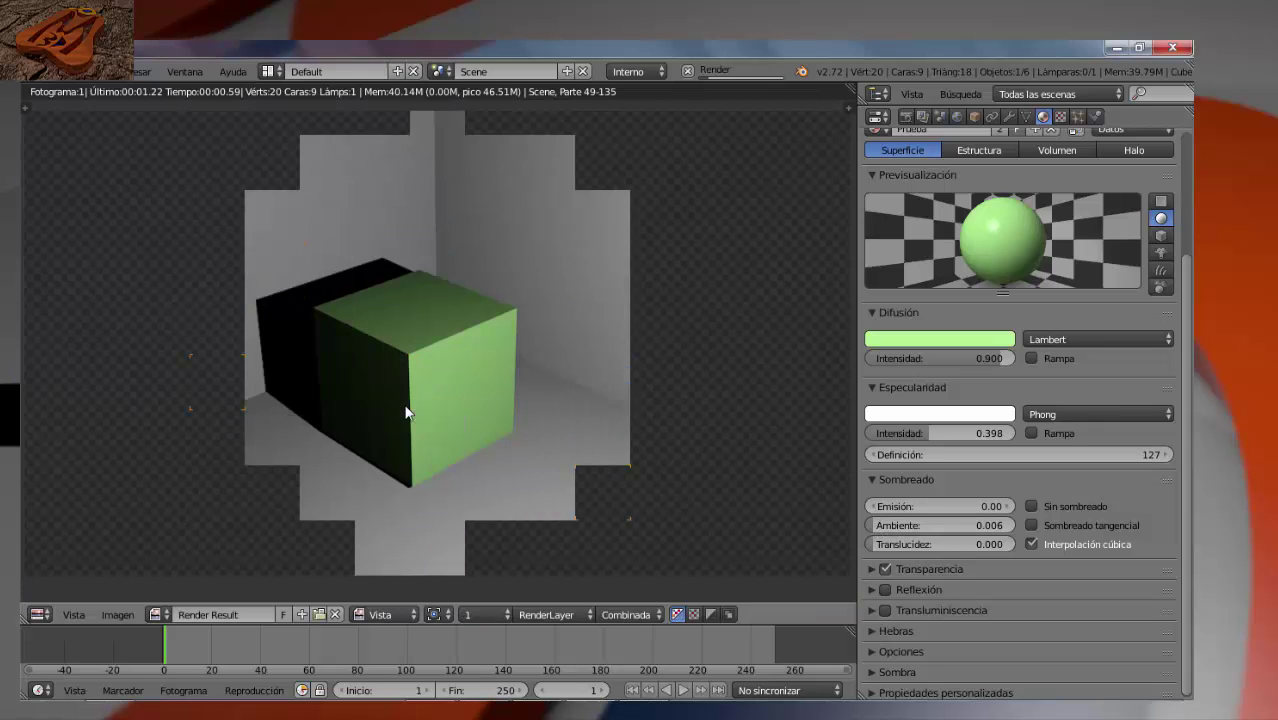
key(Escape)
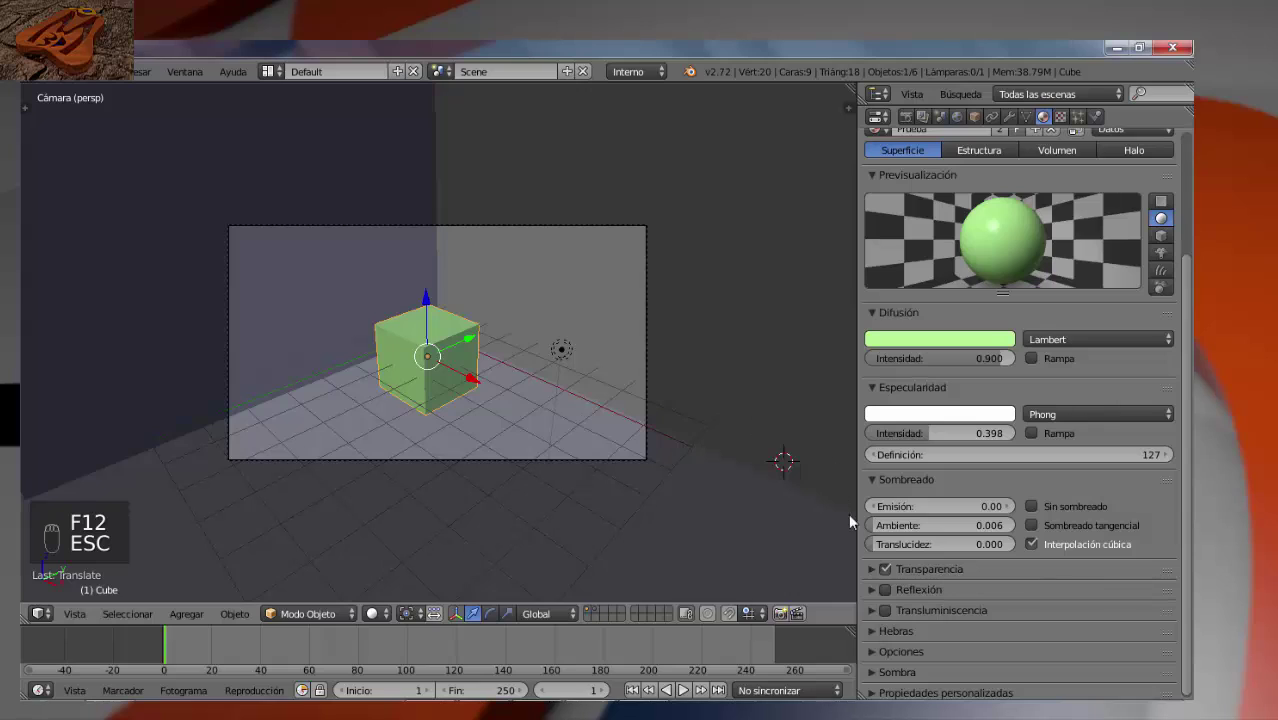
drag(878, 525, 1031, 526)
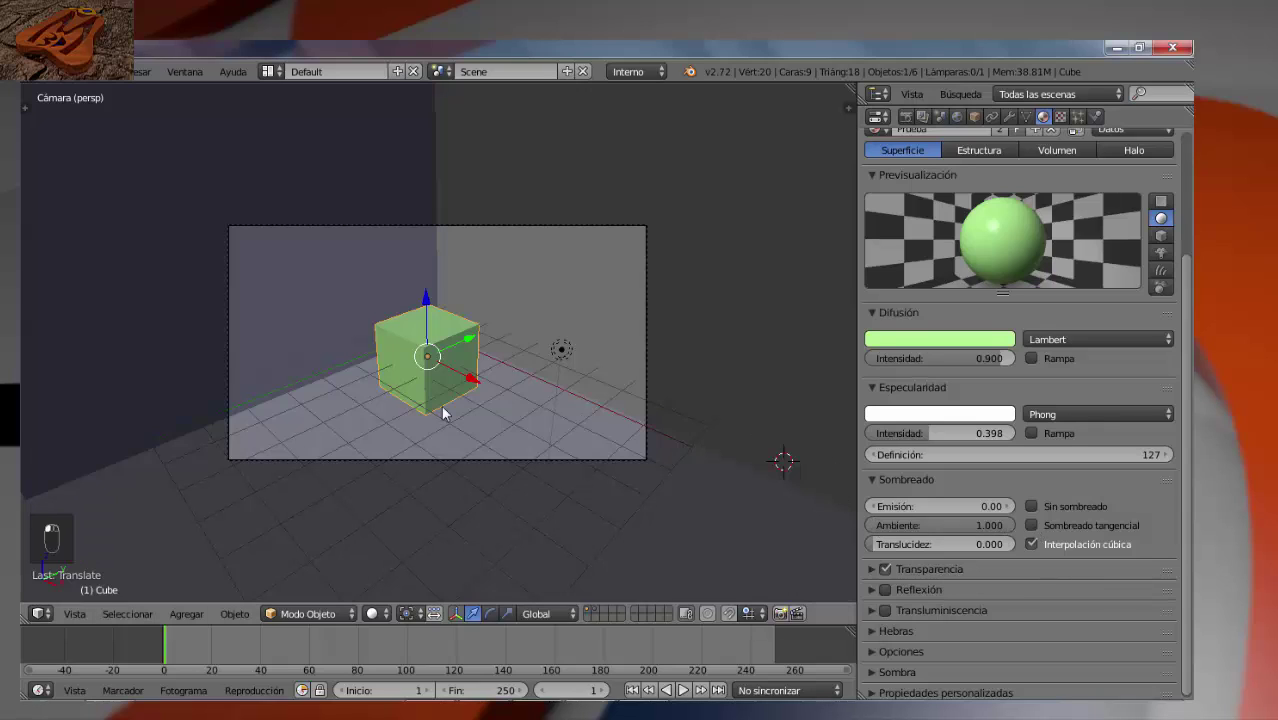
key(F12)
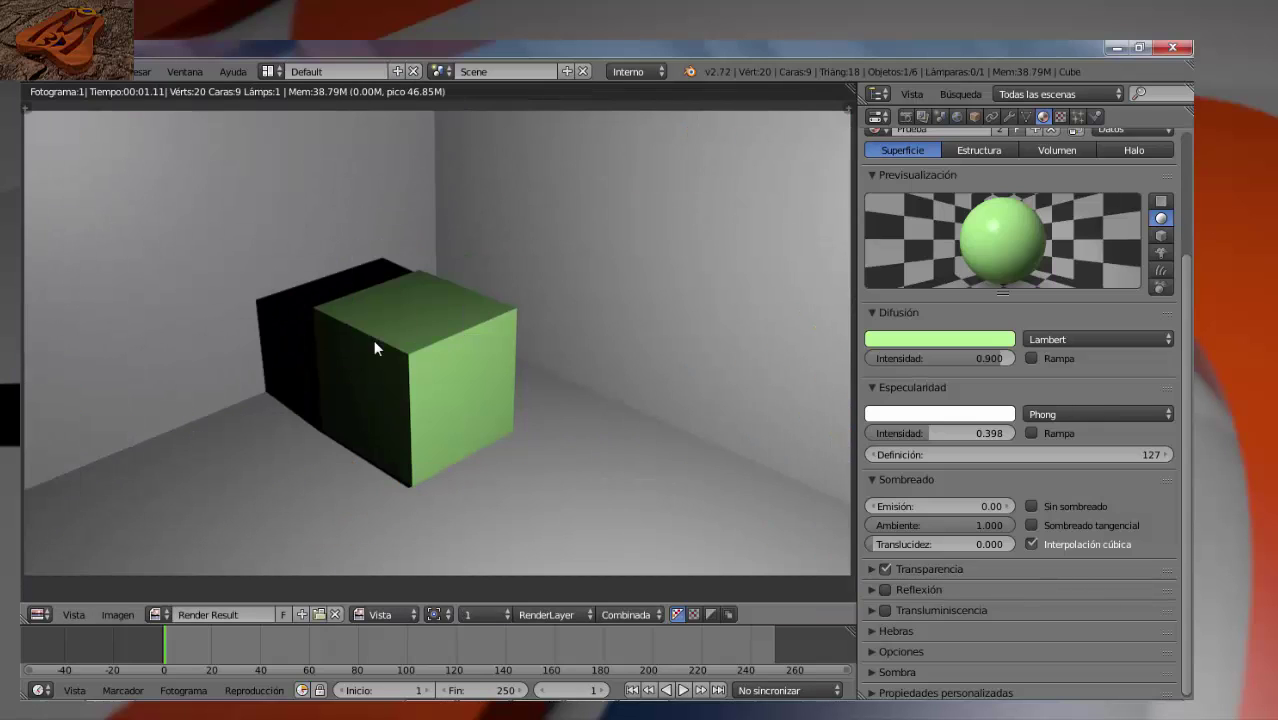
key(Escape)
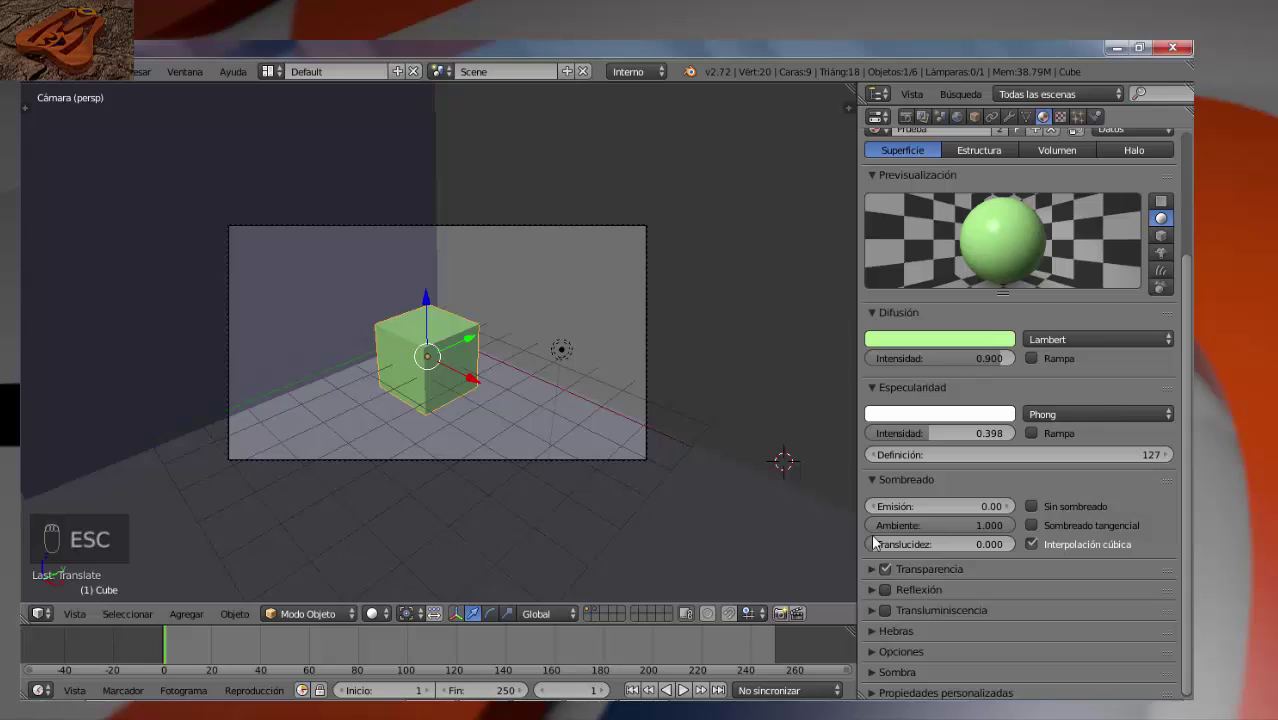
- Test the material's translucency (Translucidez) at 1.000 in a render, and reset it to 0.000
drag(878, 550, 1027, 556)
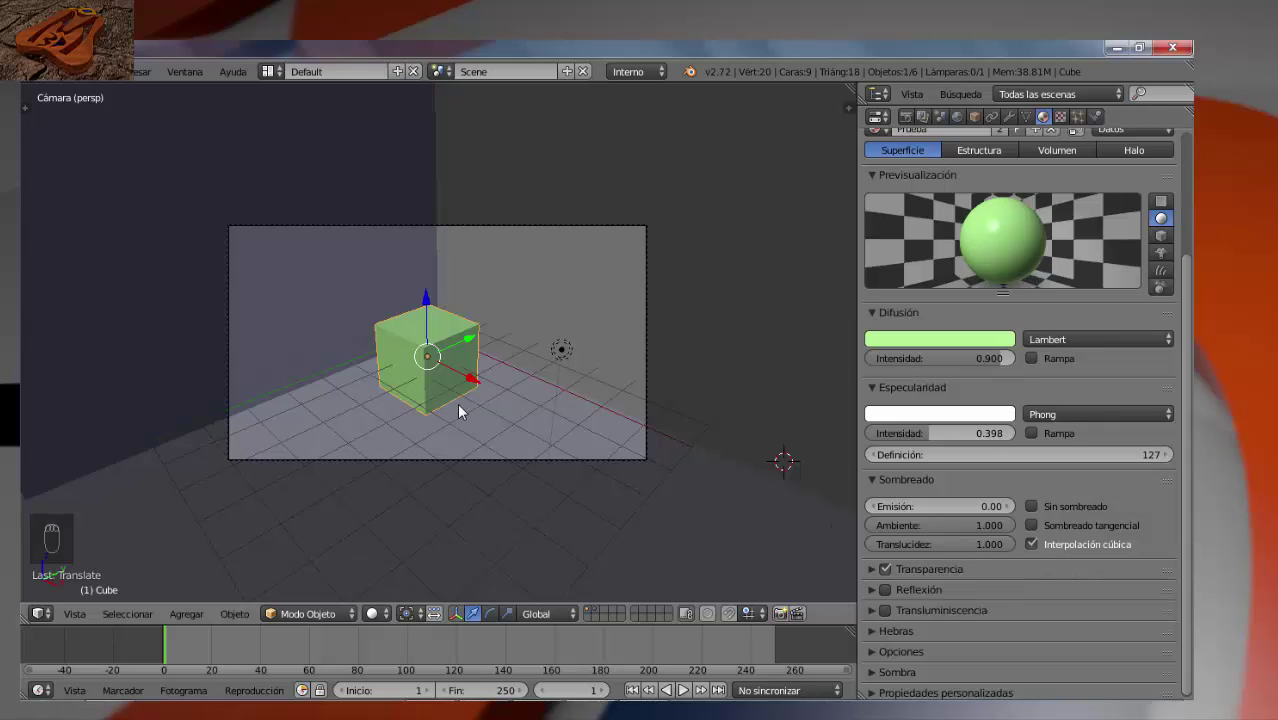
key(F12)
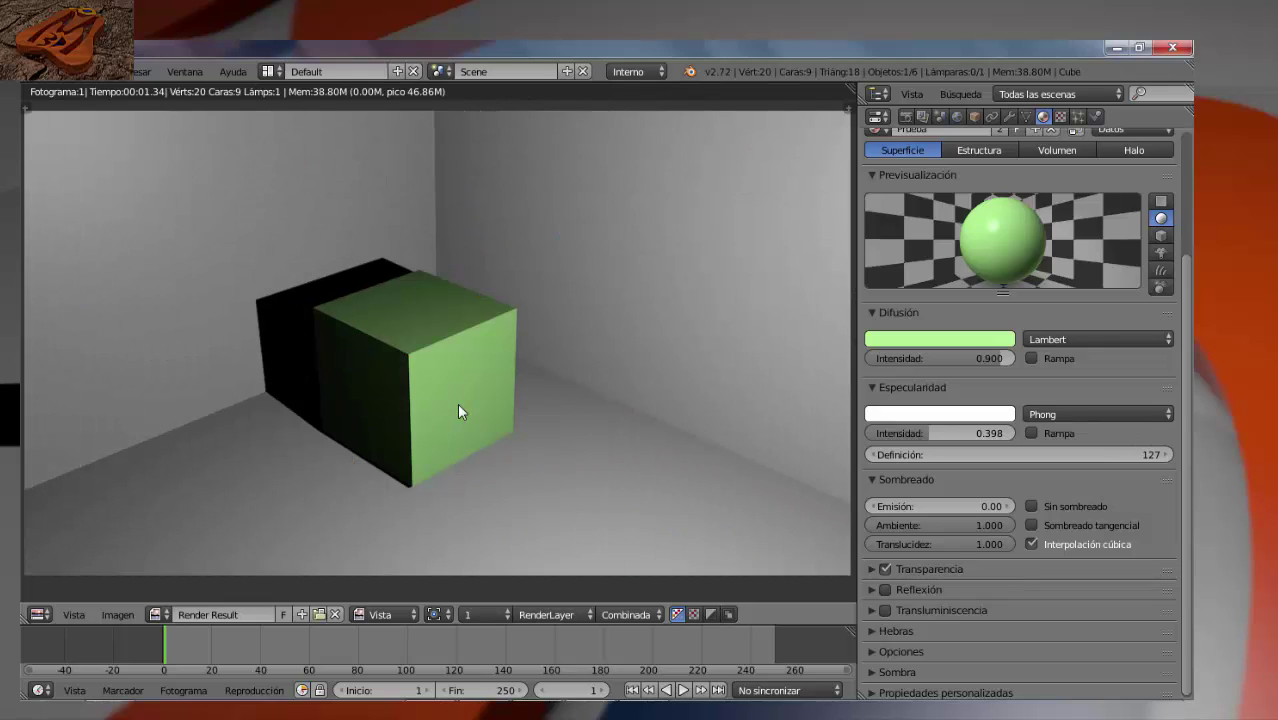
key(Escape)
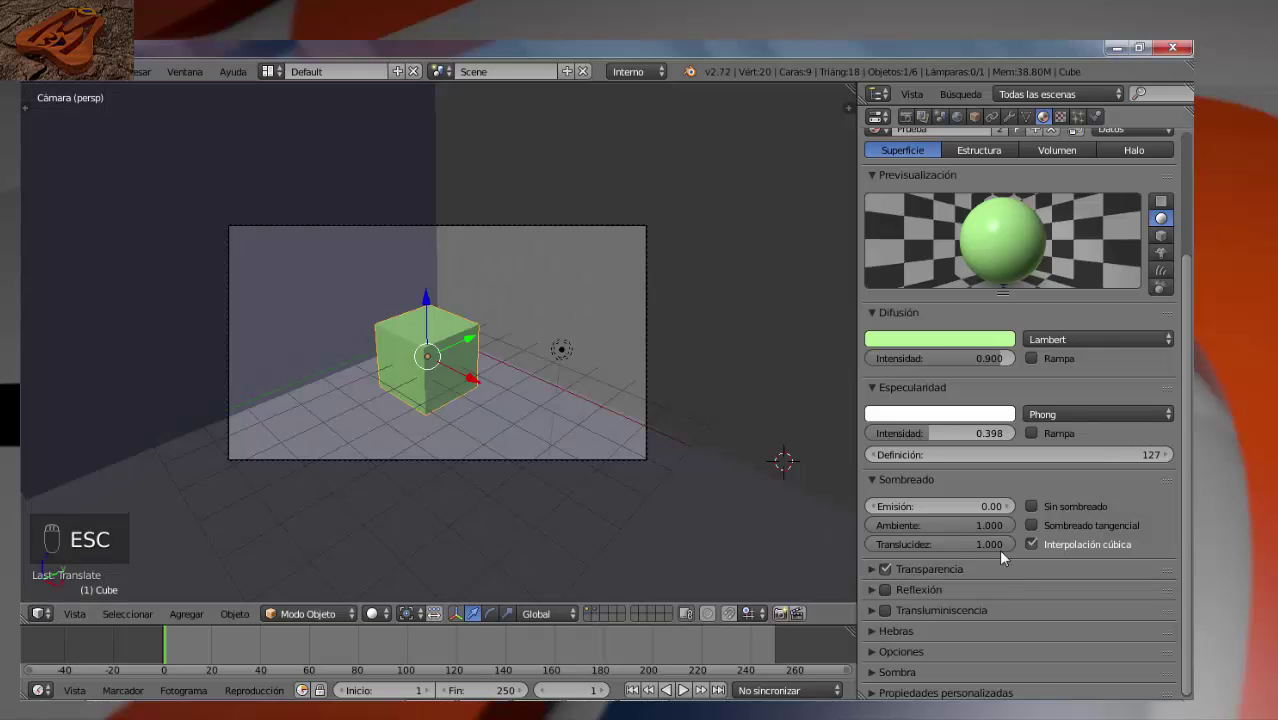
drag(878, 525, 827, 524)
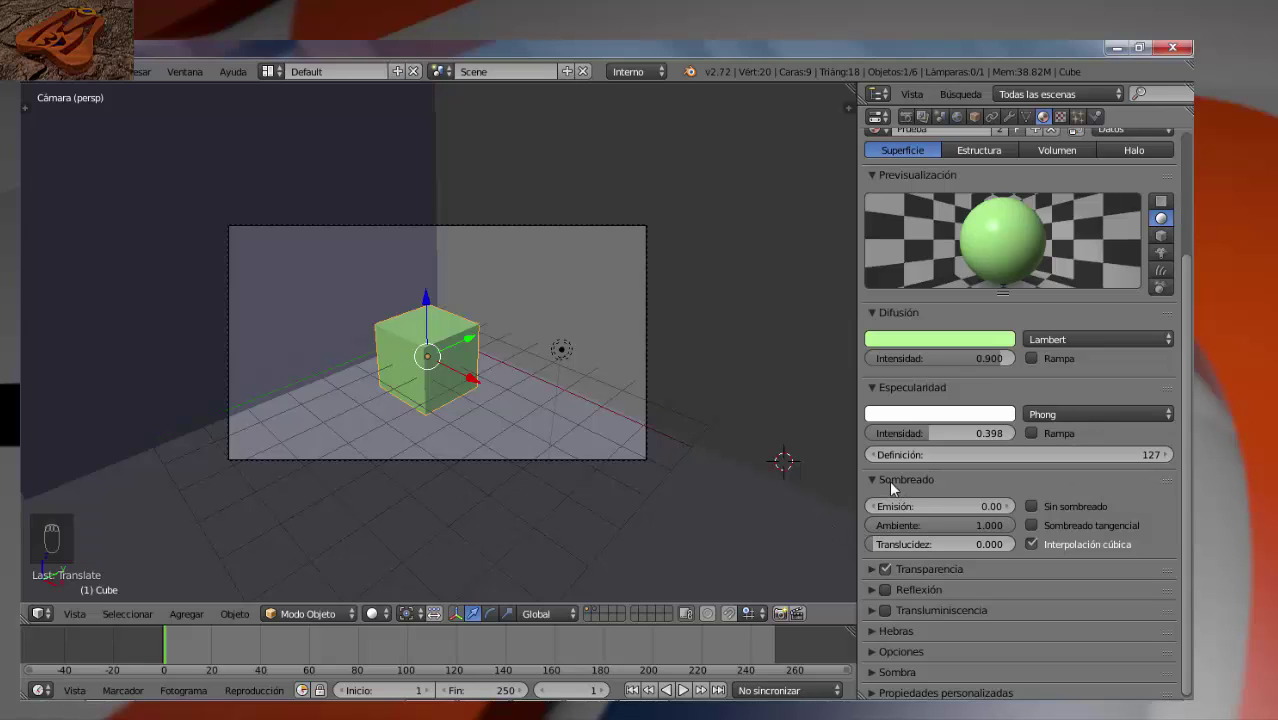
click(870, 480)
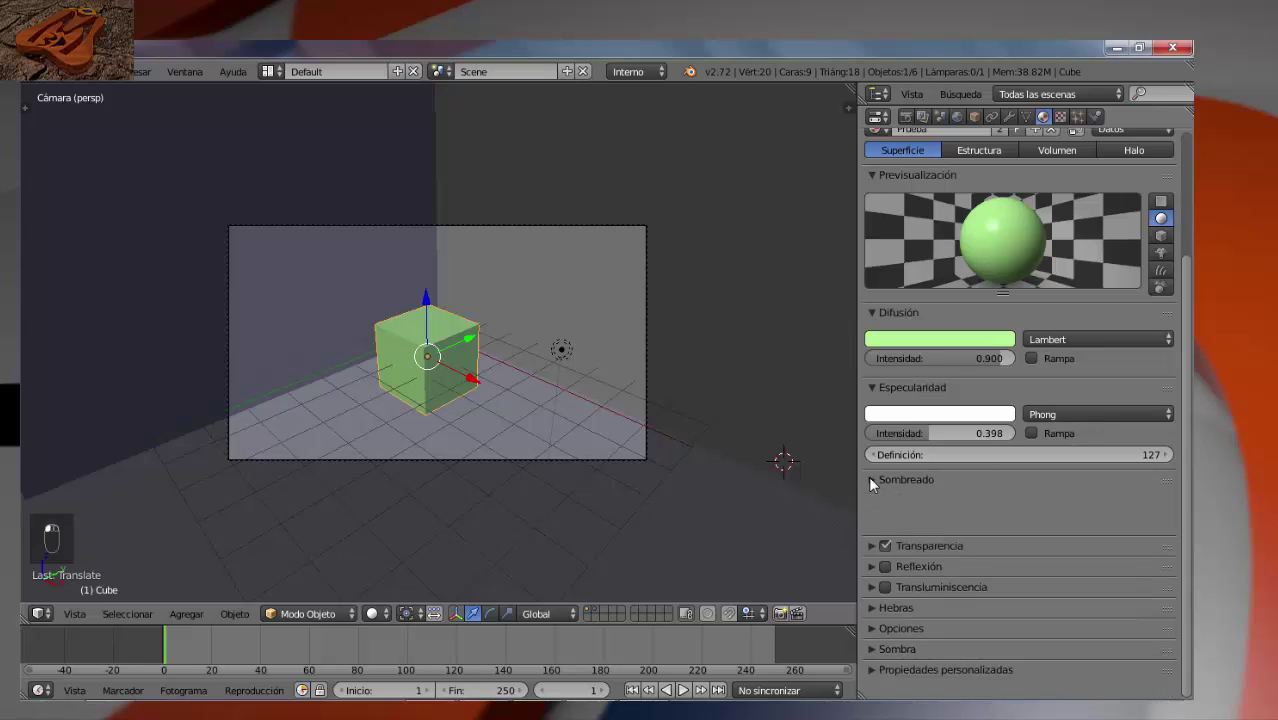
click(871, 386)
click(870, 314)
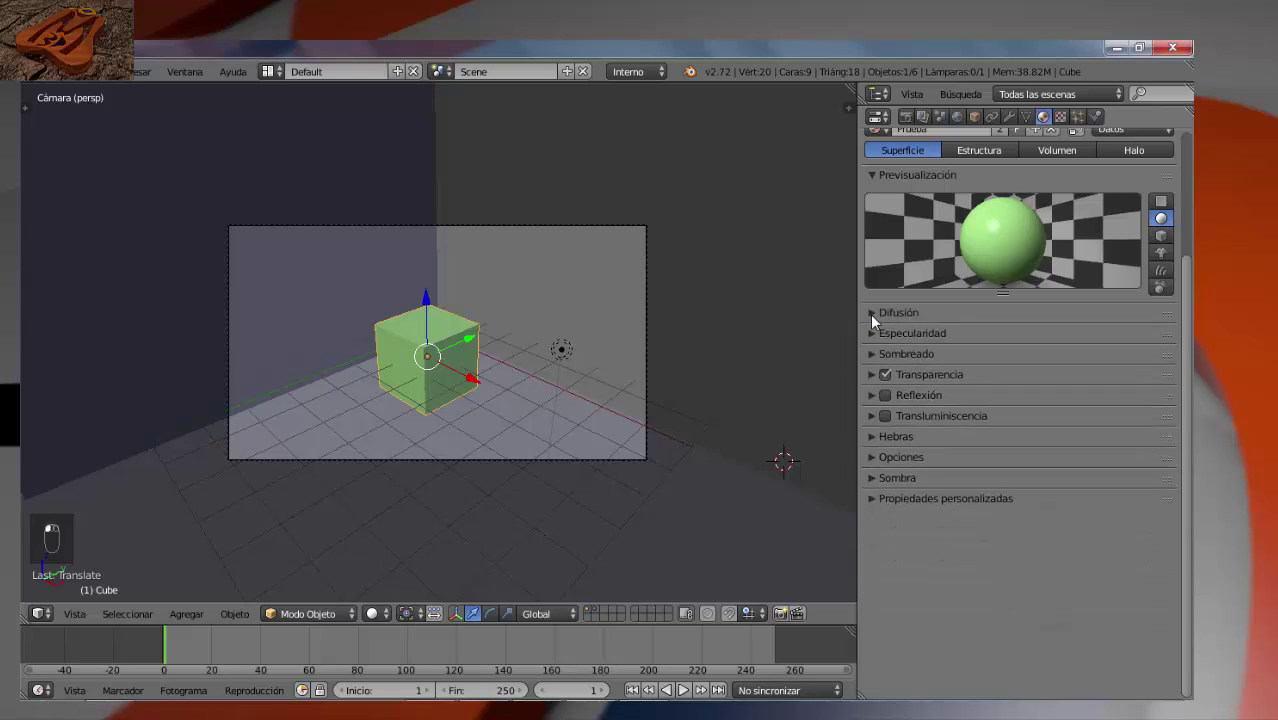
click(870, 314)
click(867, 386)
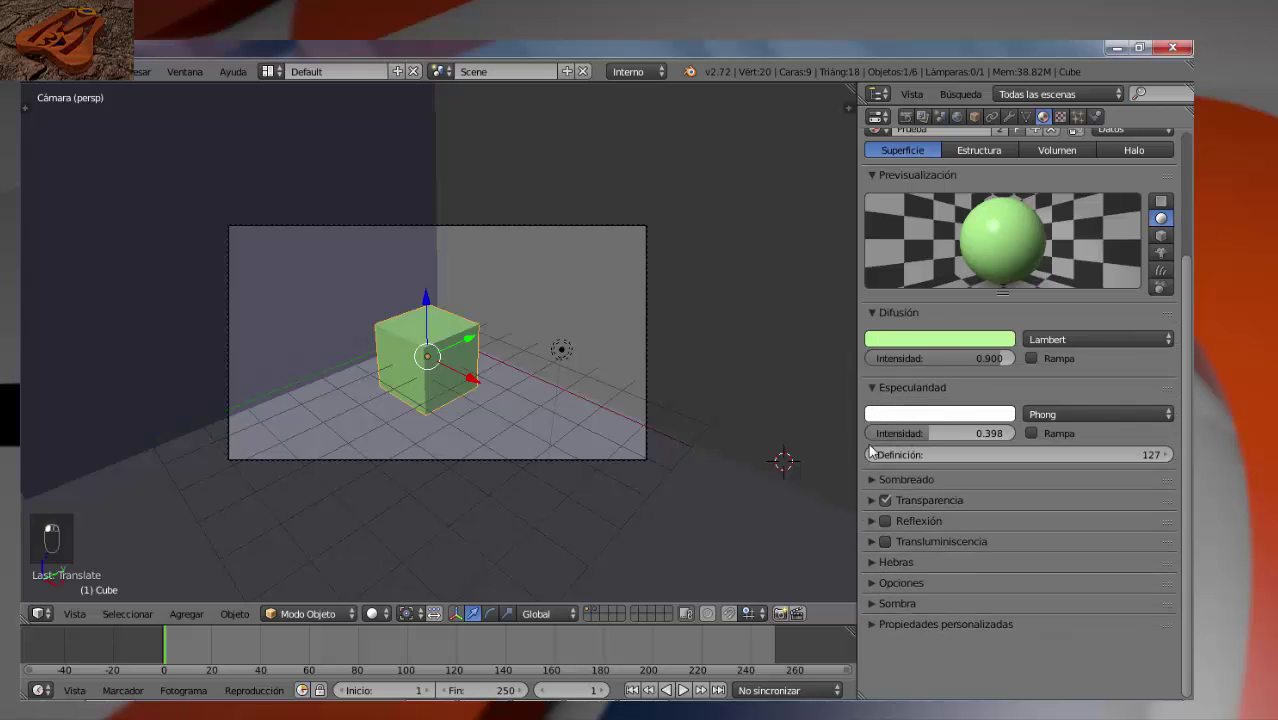
click(866, 479)
- Assign the existing Material.001 to the right wall plane behind the cube
right_click(525, 205)
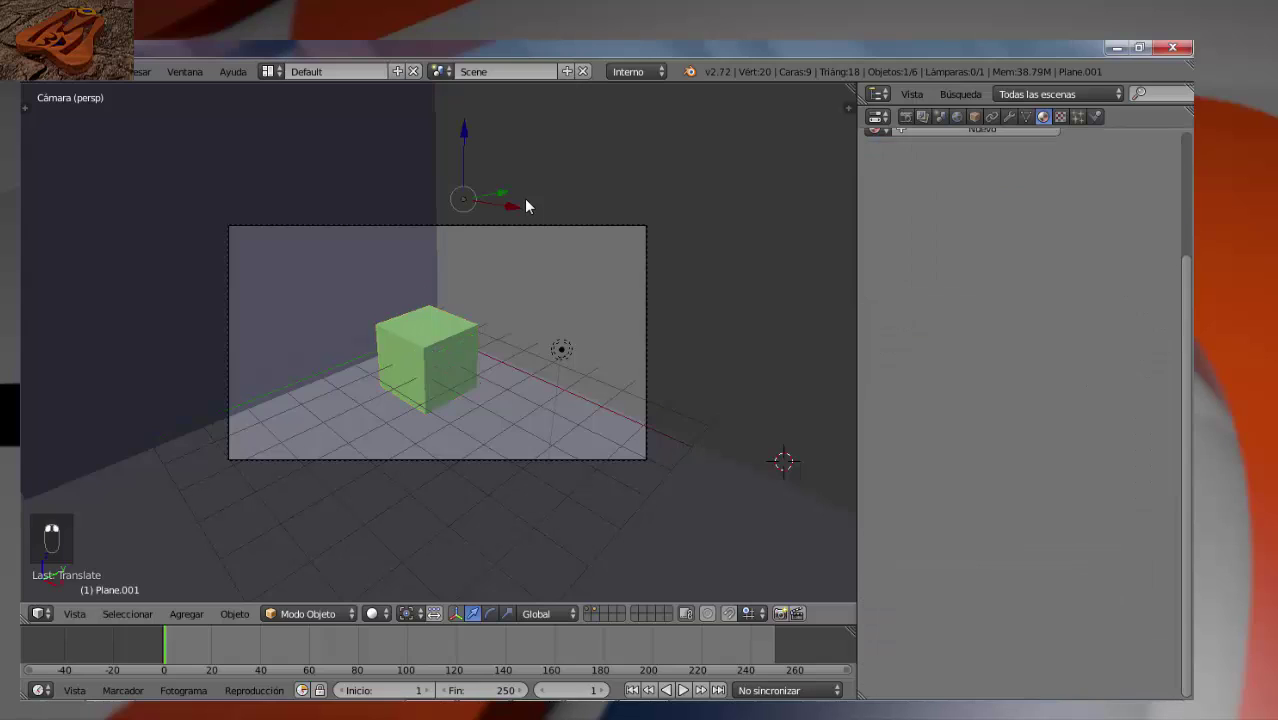
scroll(1023, 300, up, 4)
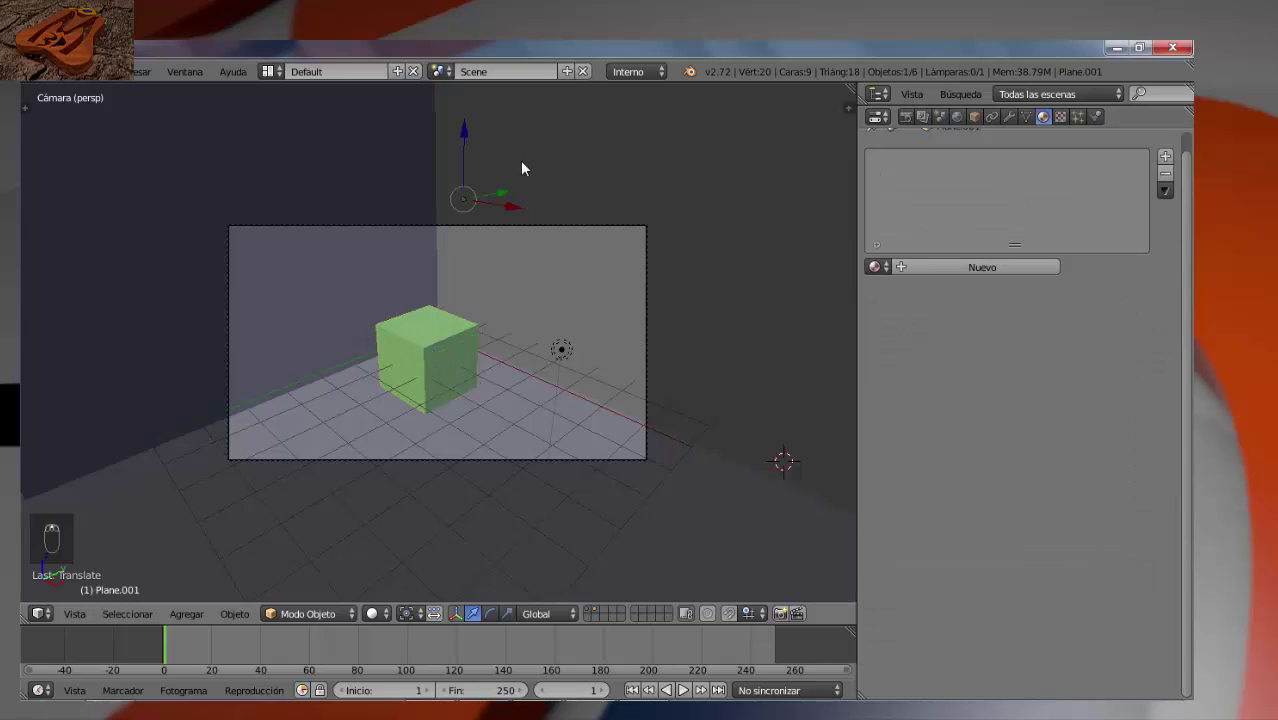
click(878, 266)
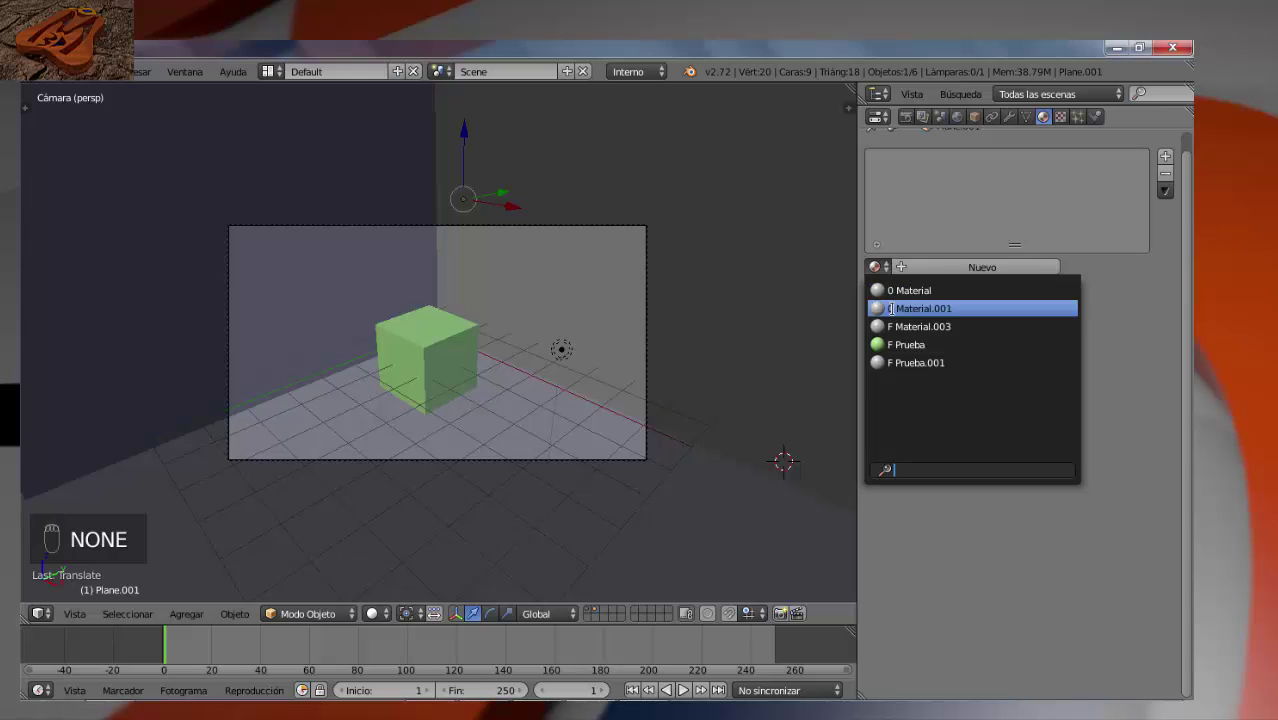
click(893, 310)
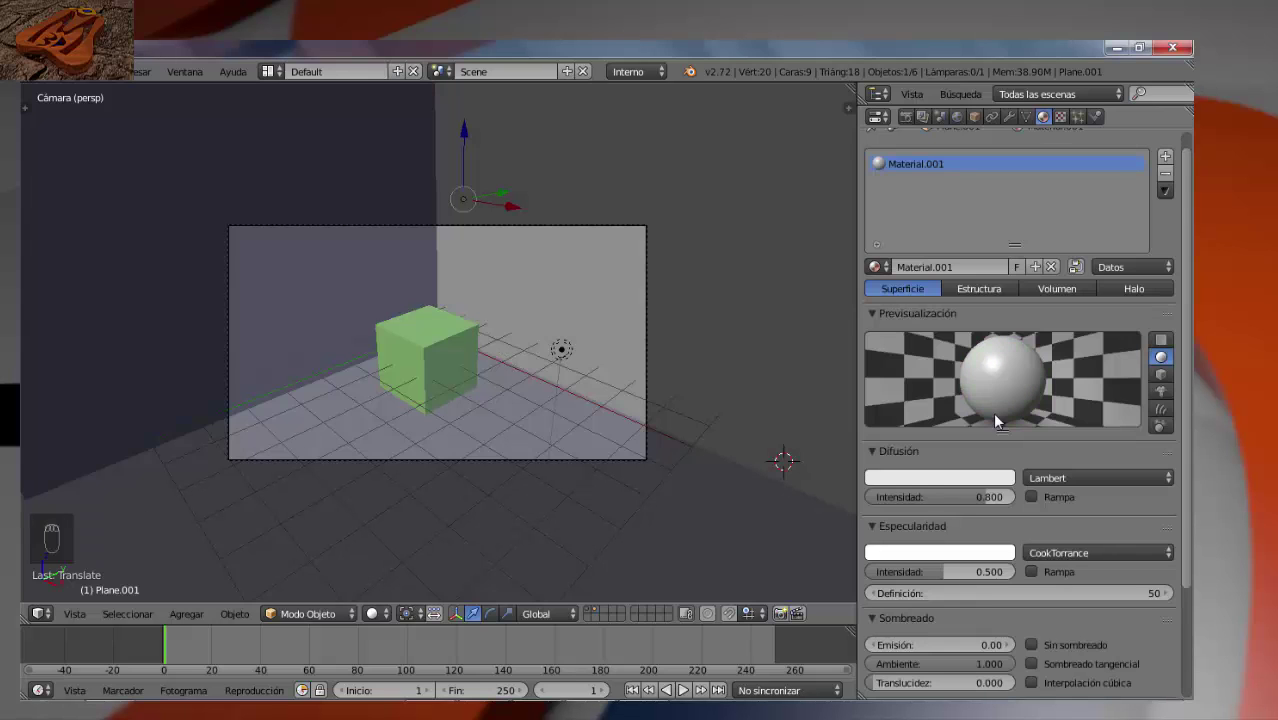
- Set the wall material's diffuse color to golden yellow (R 0.800, V 0.509, A 0.116)
click(903, 479)
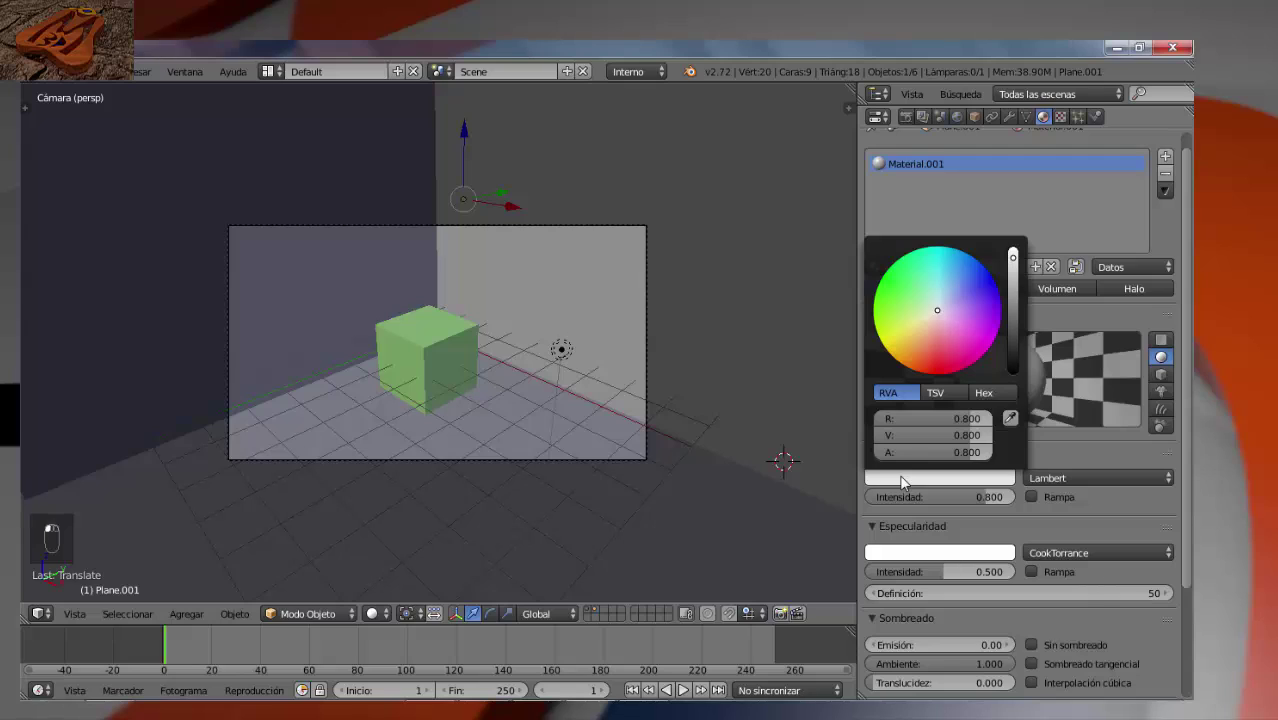
click(934, 317)
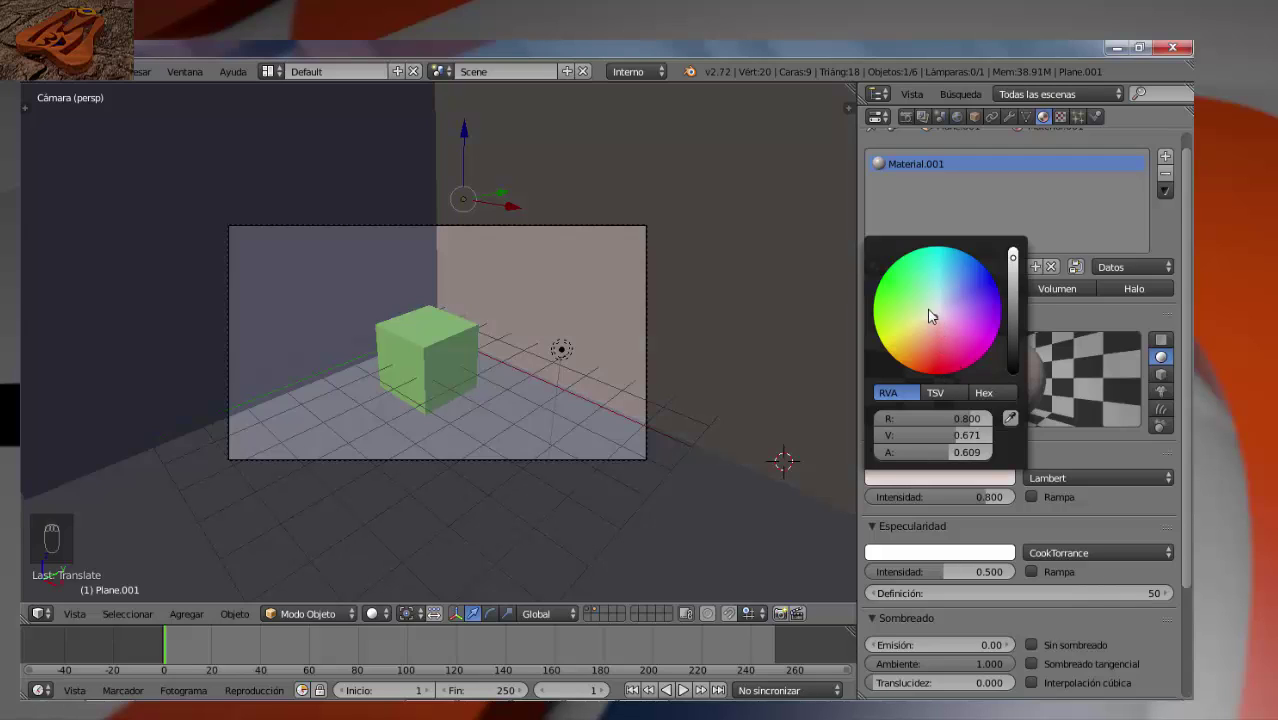
click(912, 327)
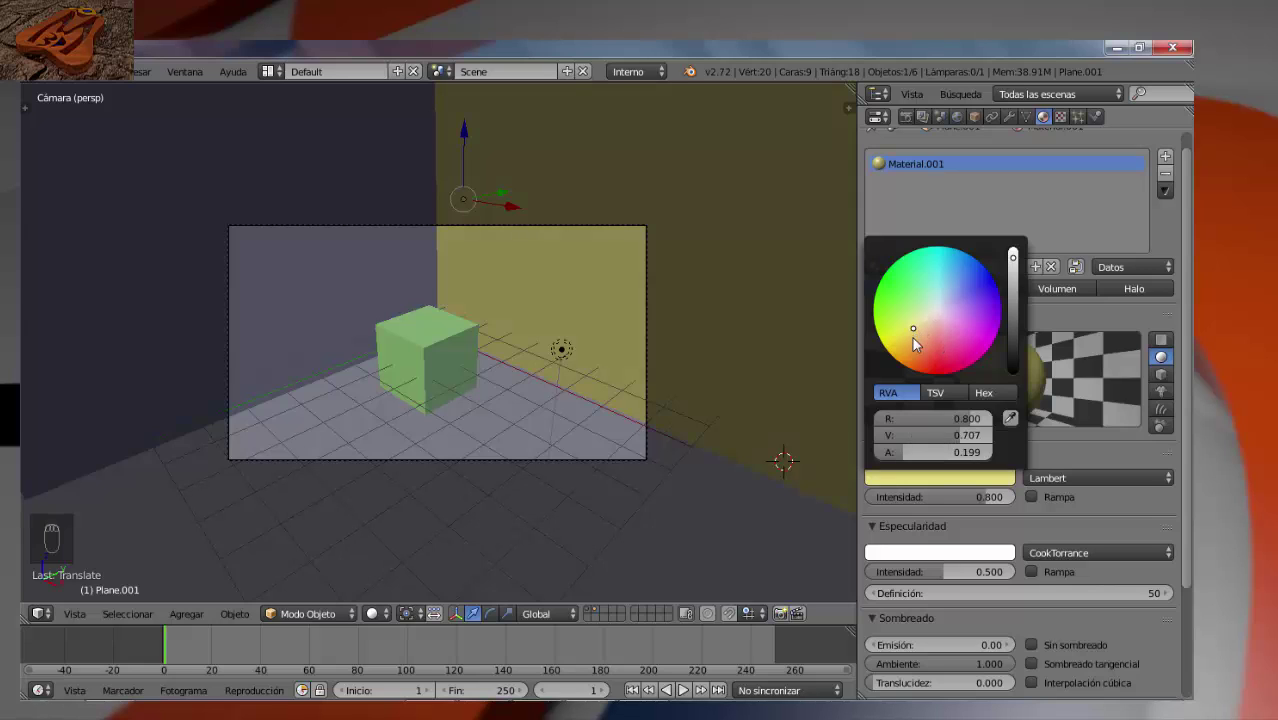
click(913, 340)
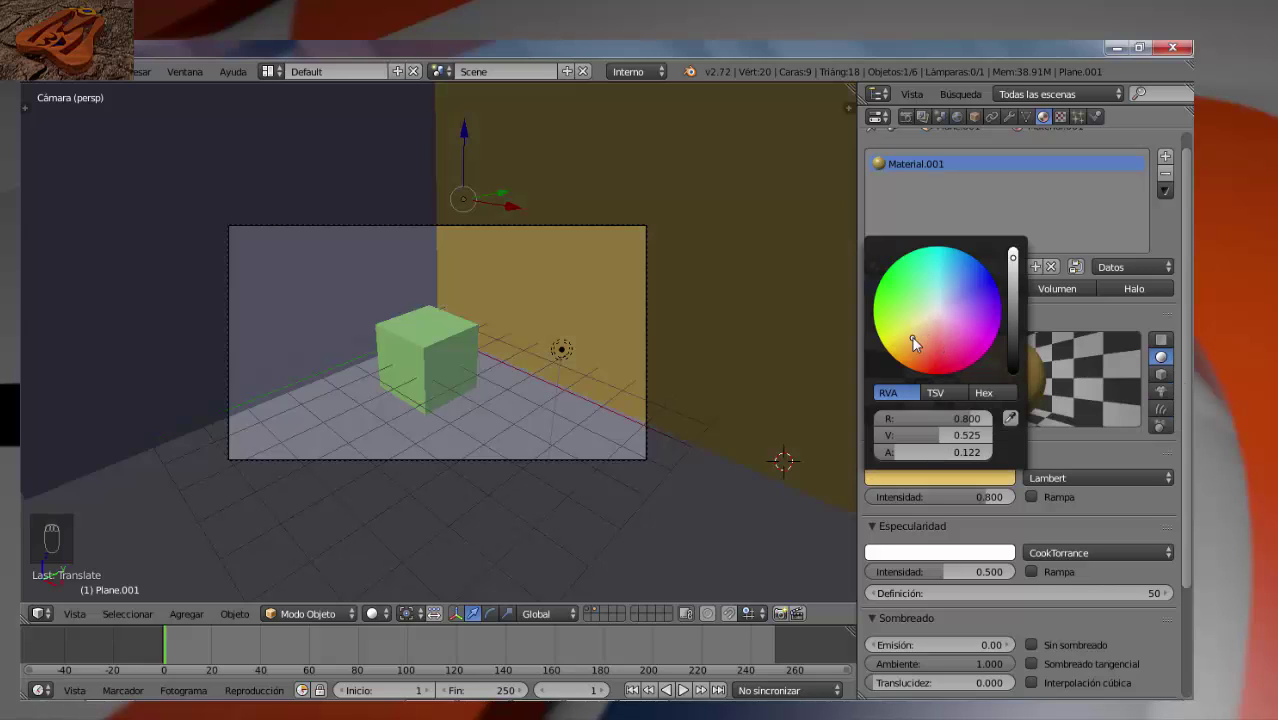
click(912, 338)
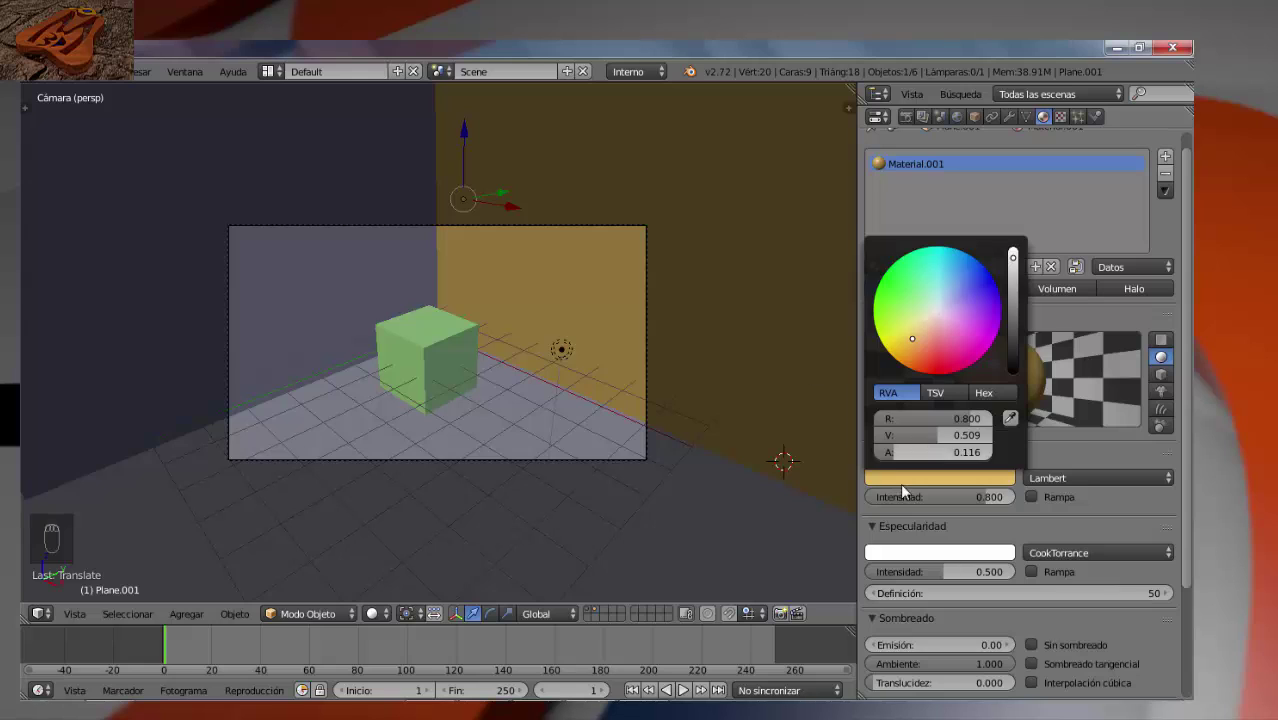
click(1076, 520)
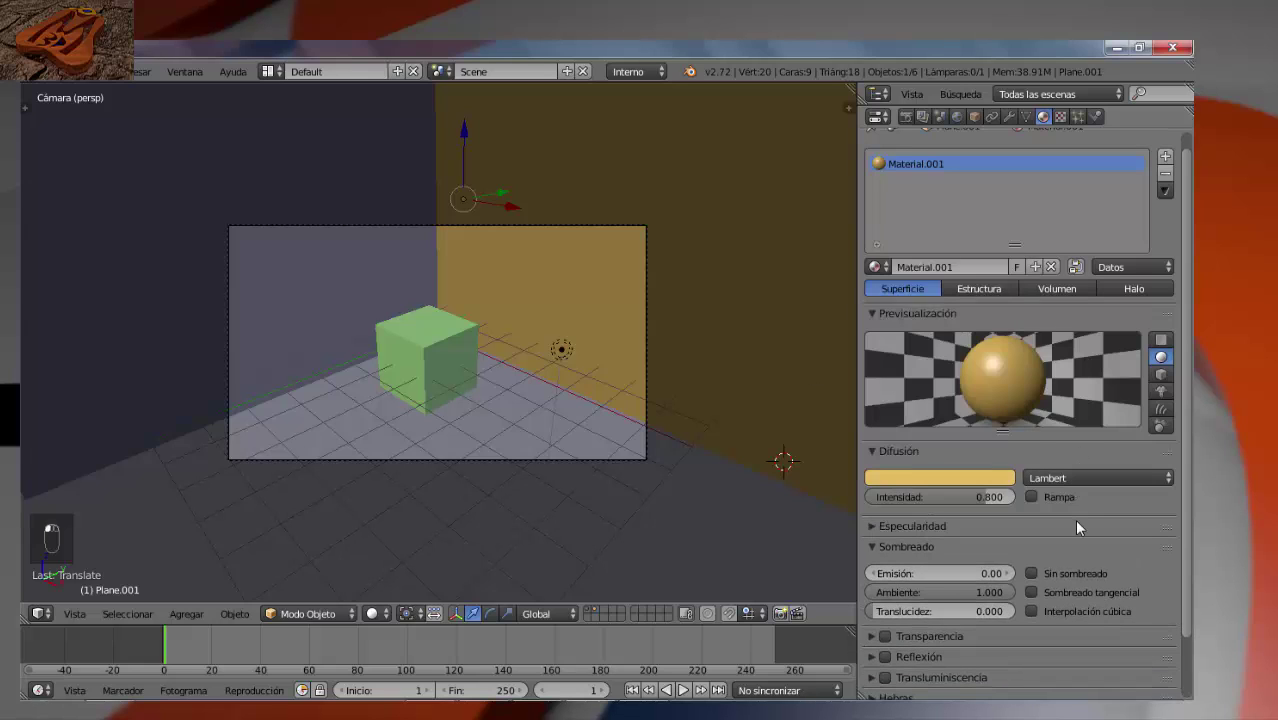
click(1077, 527)
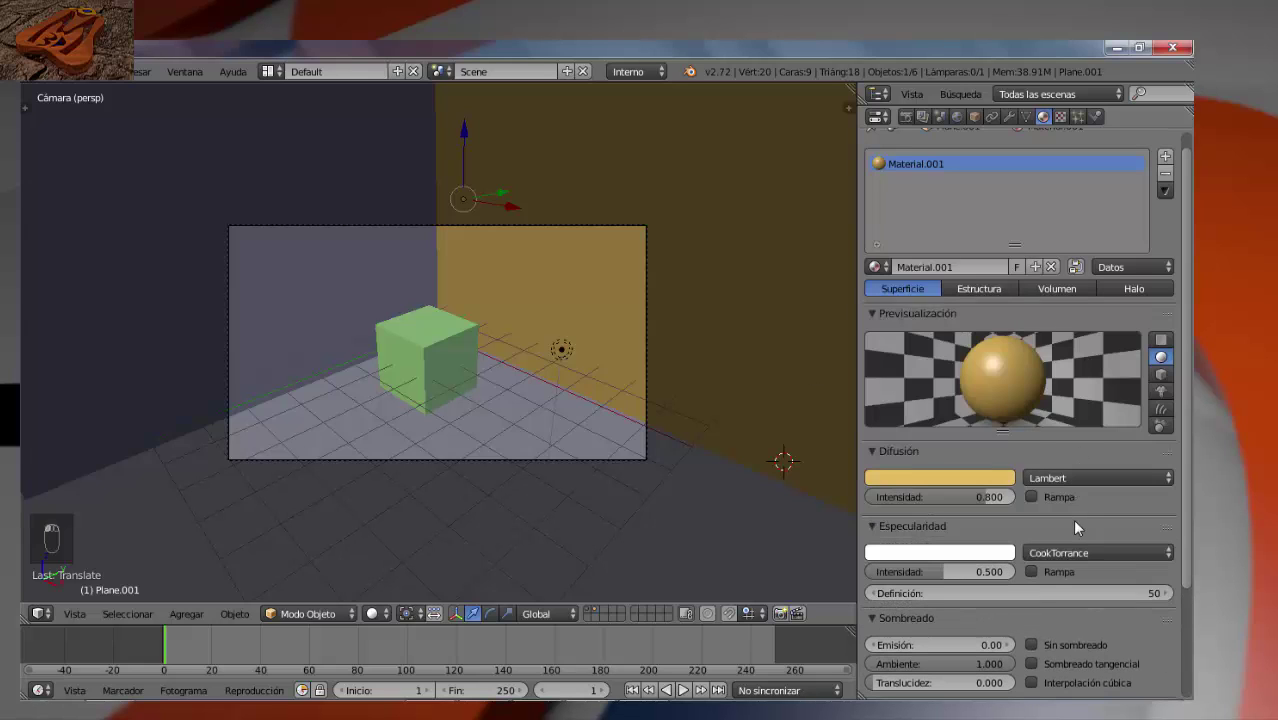
- Switch the wall material's diffuse shader to Oren-Nayar with roughness (Rugosidad) 2.640 and intensity 0.493
click(1095, 474)
click(1087, 440)
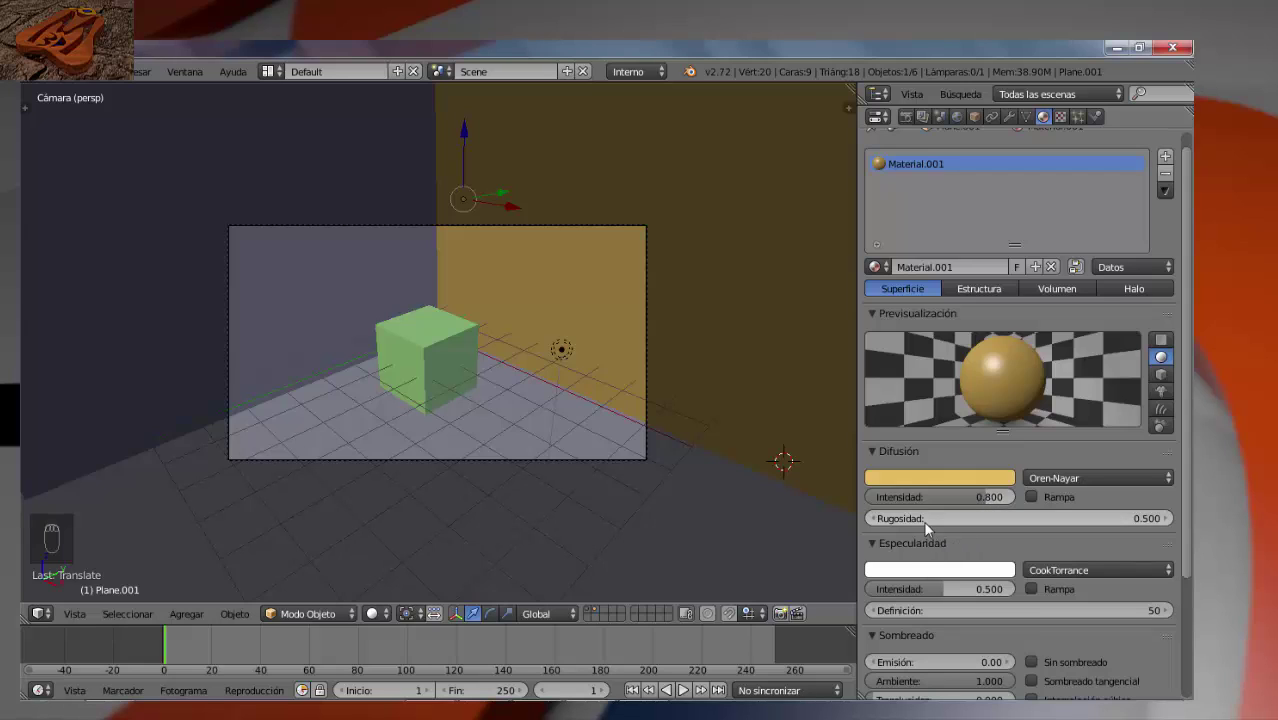
drag(919, 513, 1077, 520)
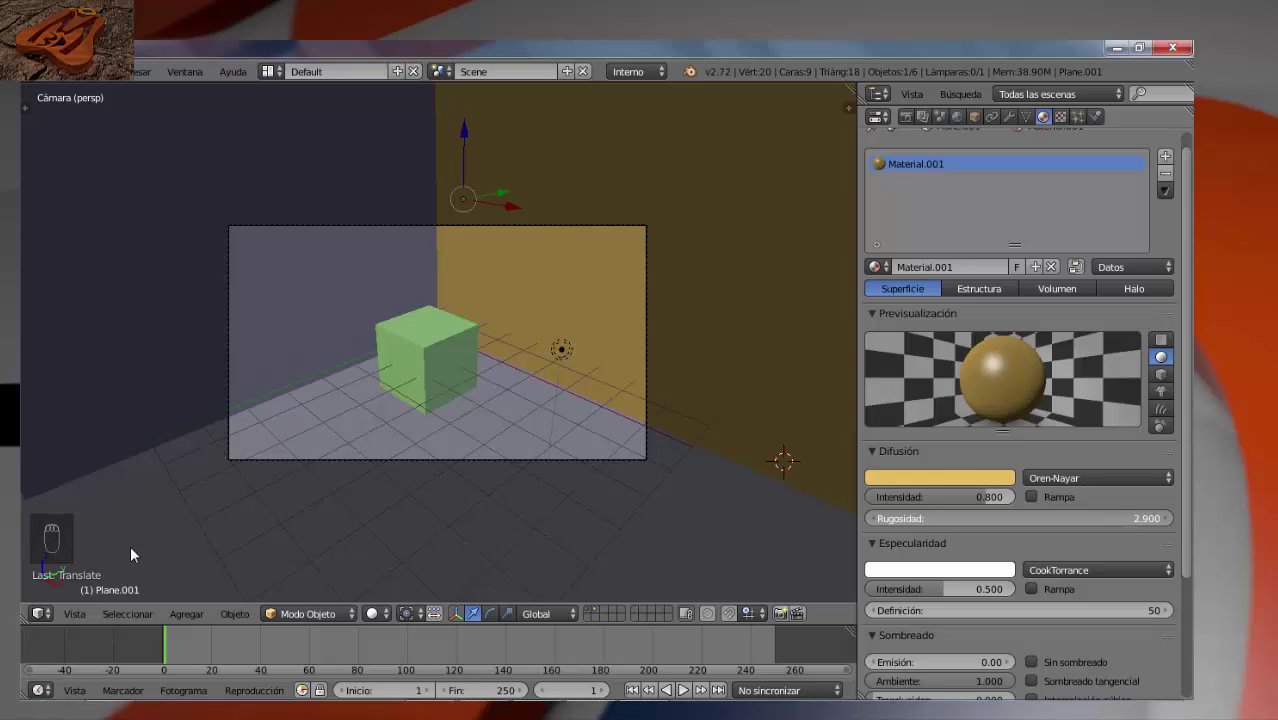
drag(130, 547, 1107, 517)
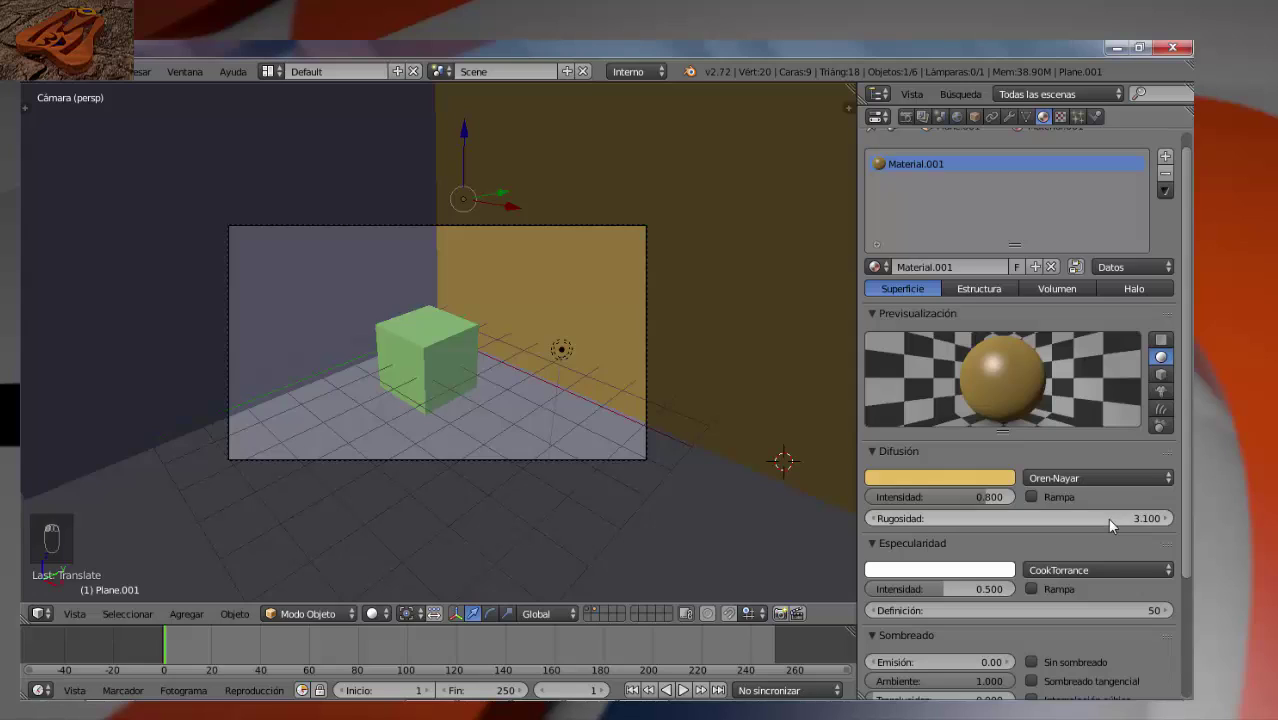
drag(1032, 514, 1180, 520)
click(873, 519)
click(873, 519)
click(873, 519)
click(873, 519)
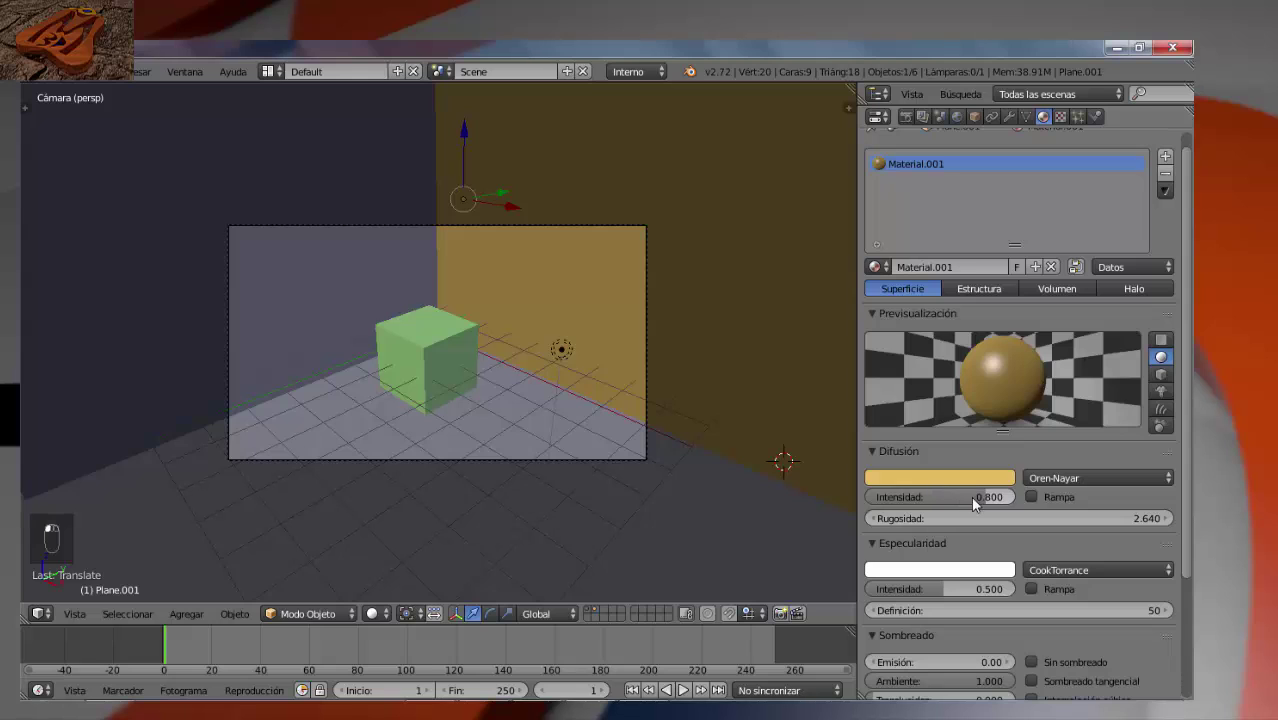
drag(987, 496, 943, 495)
- Enable the diffuse color ramp (Rampa) with its first stop at position 0.500 and the input (Entrada) set to Energía
click(1035, 496)
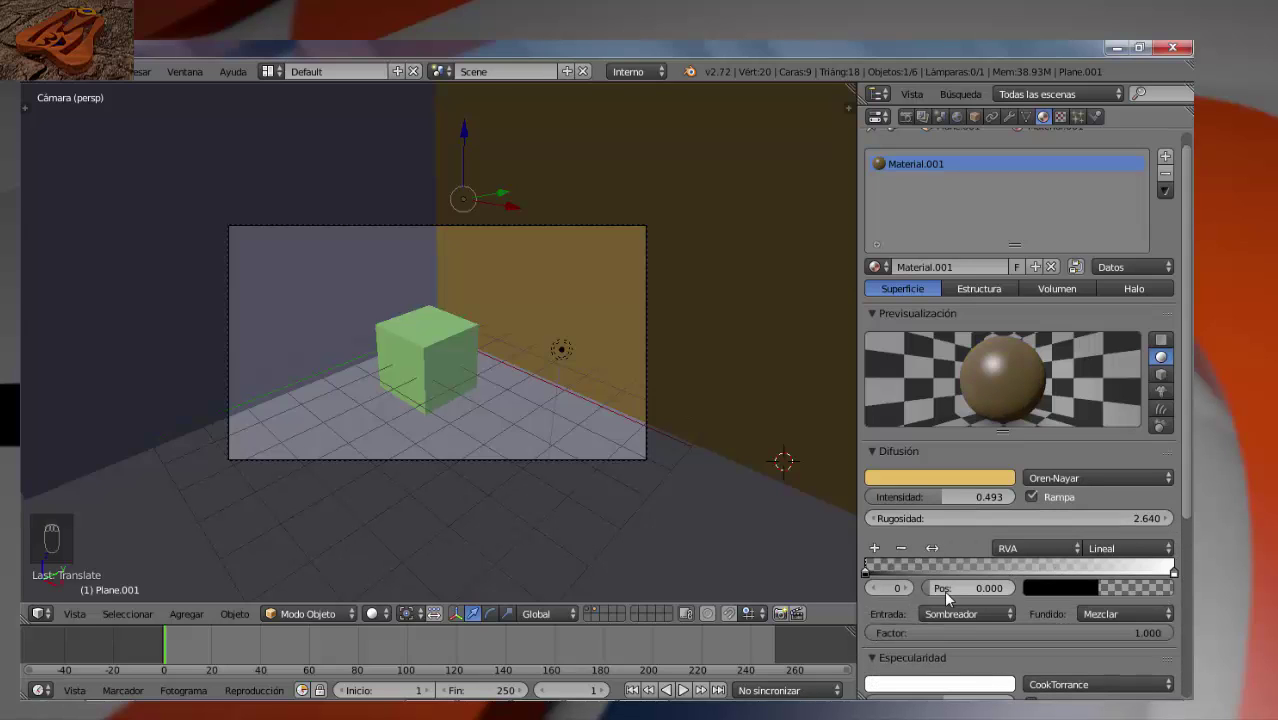
drag(937, 589, 978, 590)
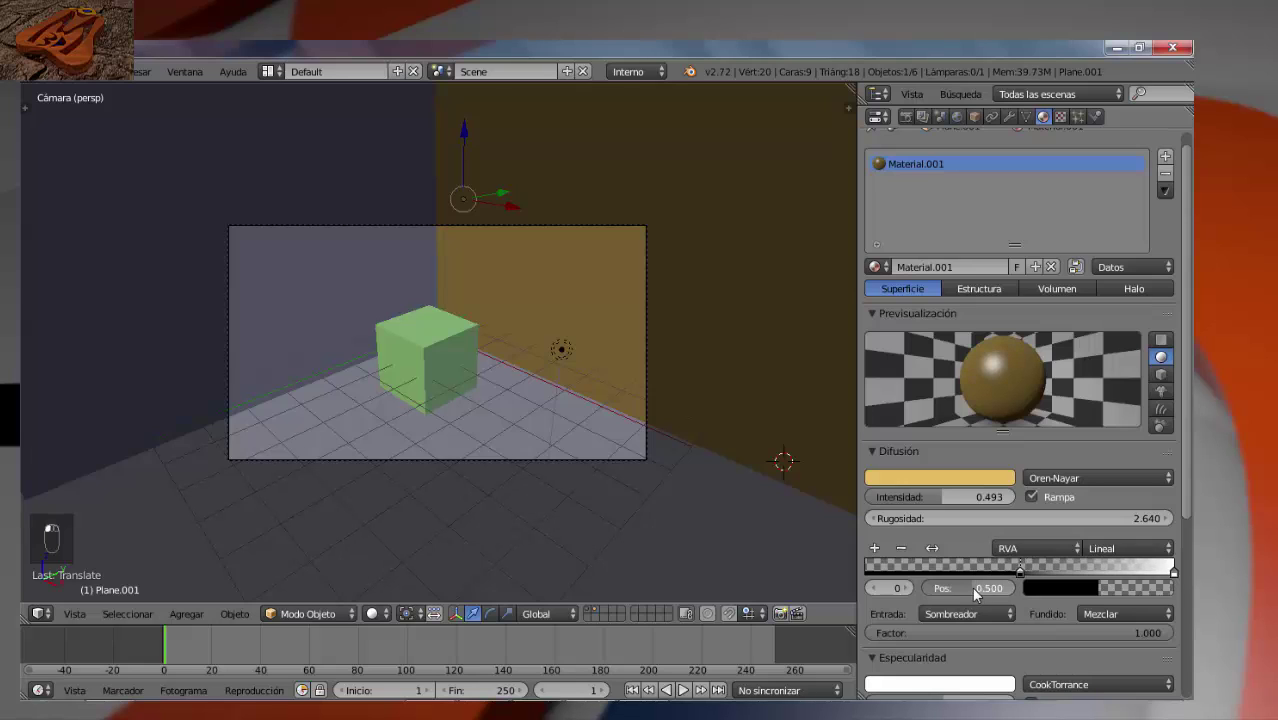
click(966, 614)
click(960, 576)
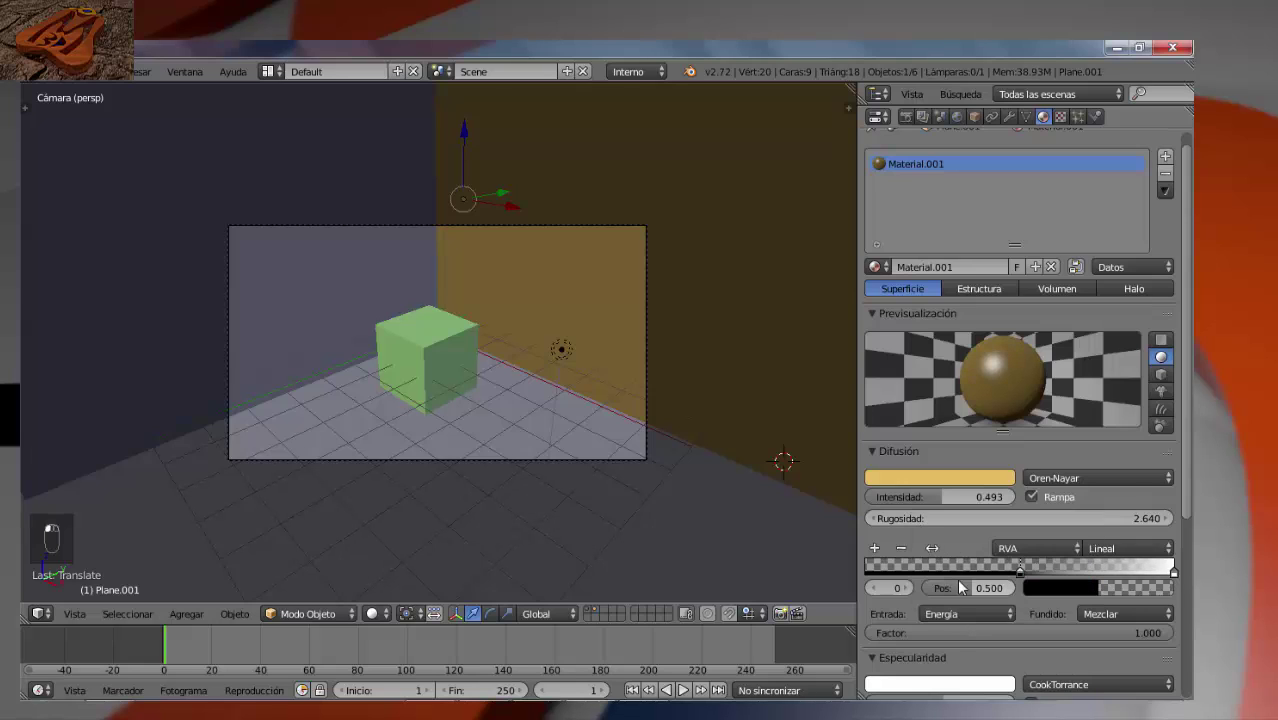
- Move the diffuse ramp's first stop to position 0.270 and try the blend modes (Fundido) Agregar, Sustraer and Multiplicar
drag(980, 592, 954, 596)
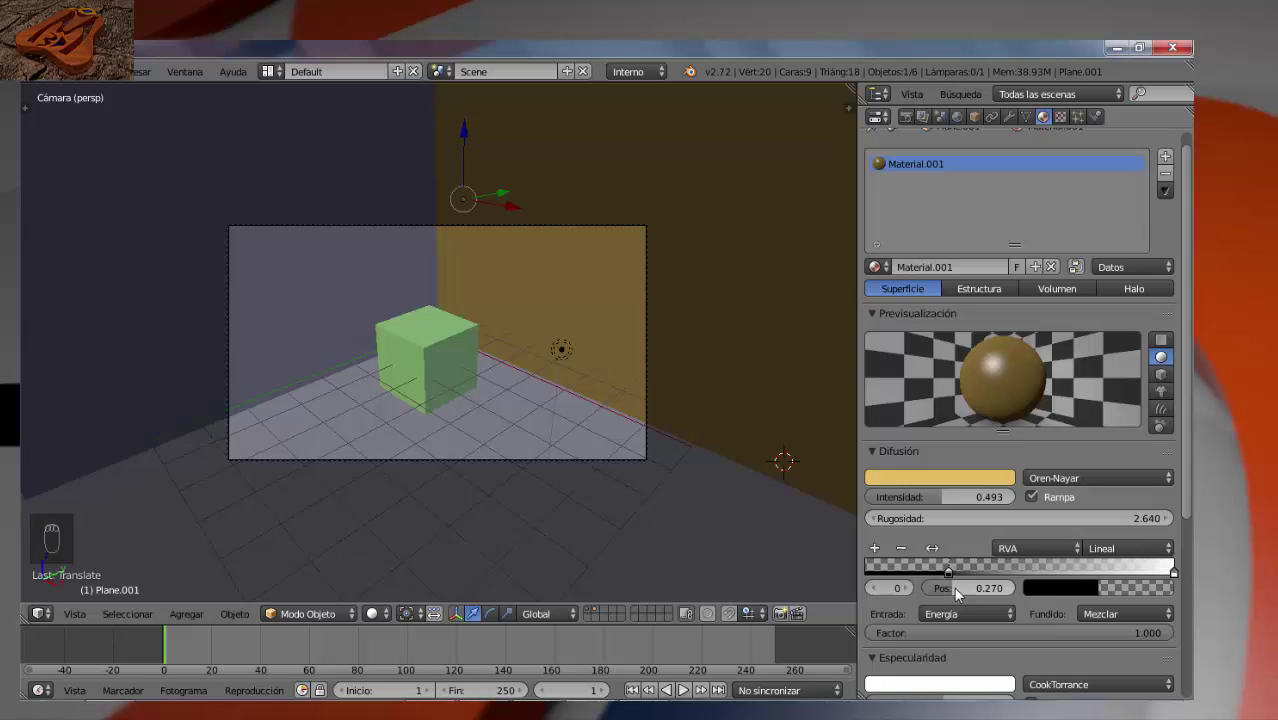
click(1110, 614)
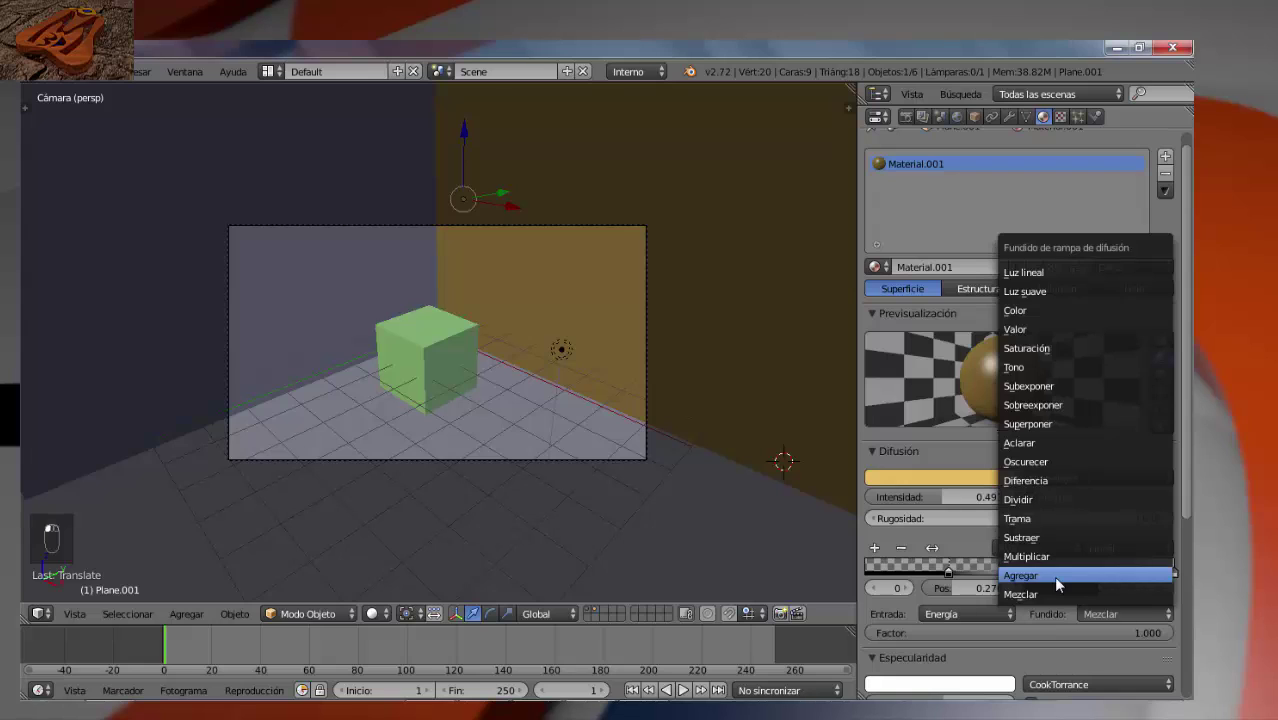
click(1056, 577)
click(1100, 613)
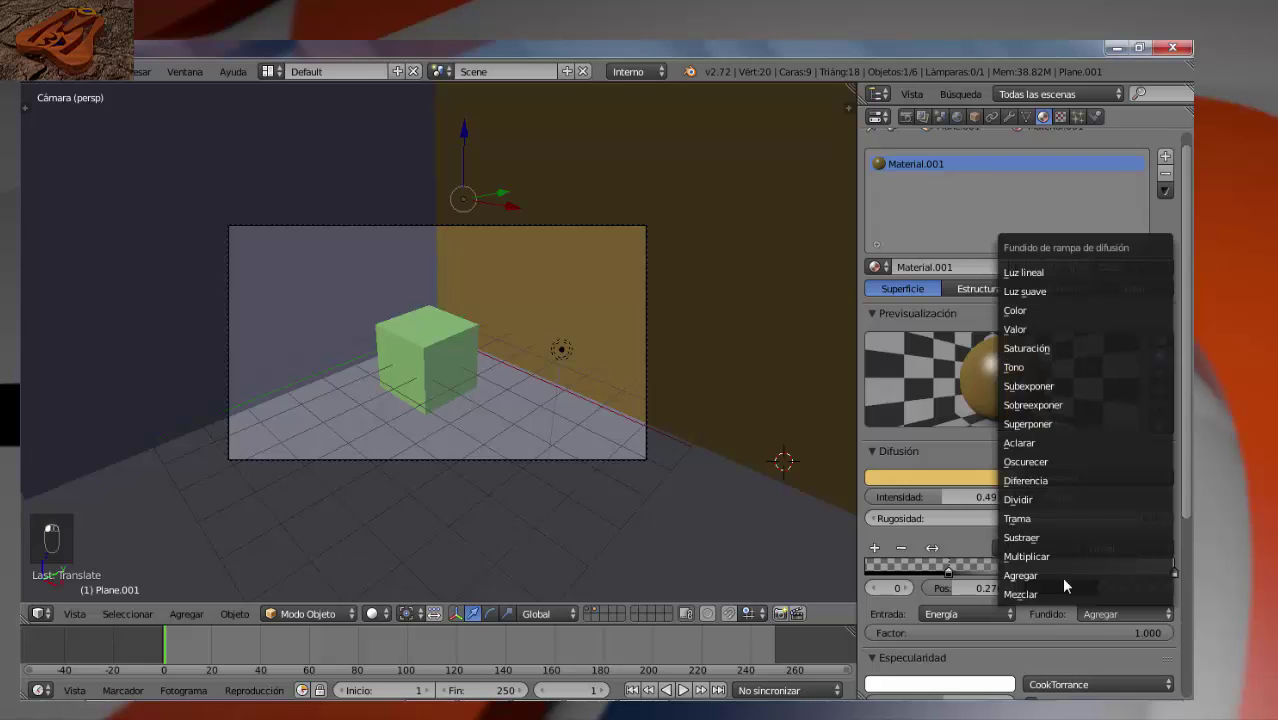
click(1040, 538)
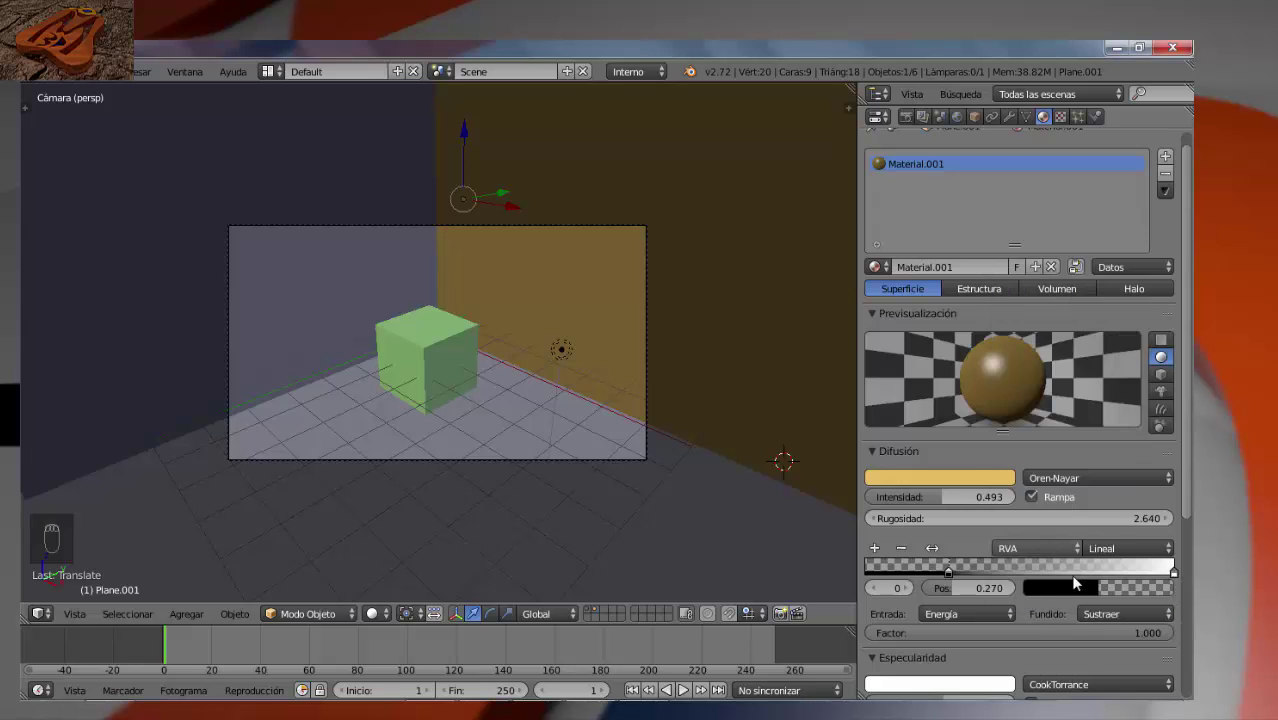
click(1100, 614)
click(1058, 556)
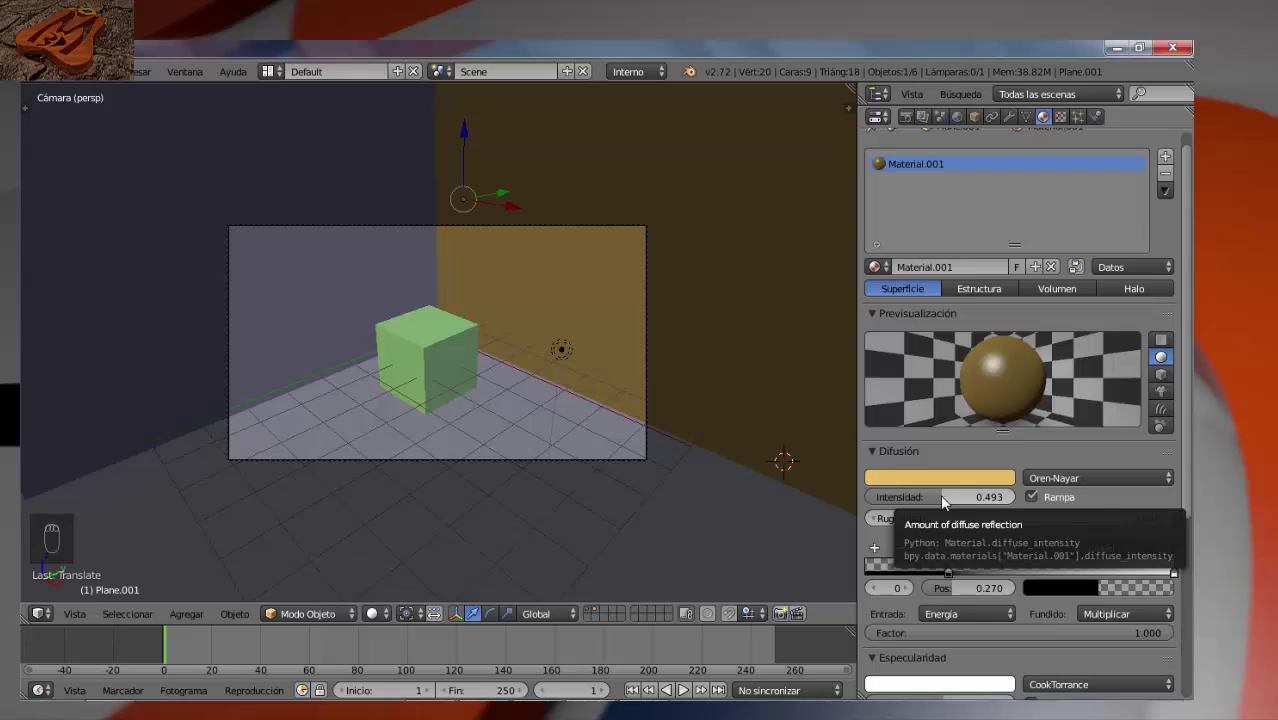
- Set the wall material's diffuse intensity to 0.565 and roughness (Rugosidad) to 0.500, with the color ramp (Rampa) disabled
mouse_move(940, 494)
mouse_down()
mouse_move(978, 497)
mouse_move(934, 495)
mouse_move(956, 496)
mouse_move(964, 520)
mouse_move(1036, 518)
mouse_move(977, 518)
mouse_up()
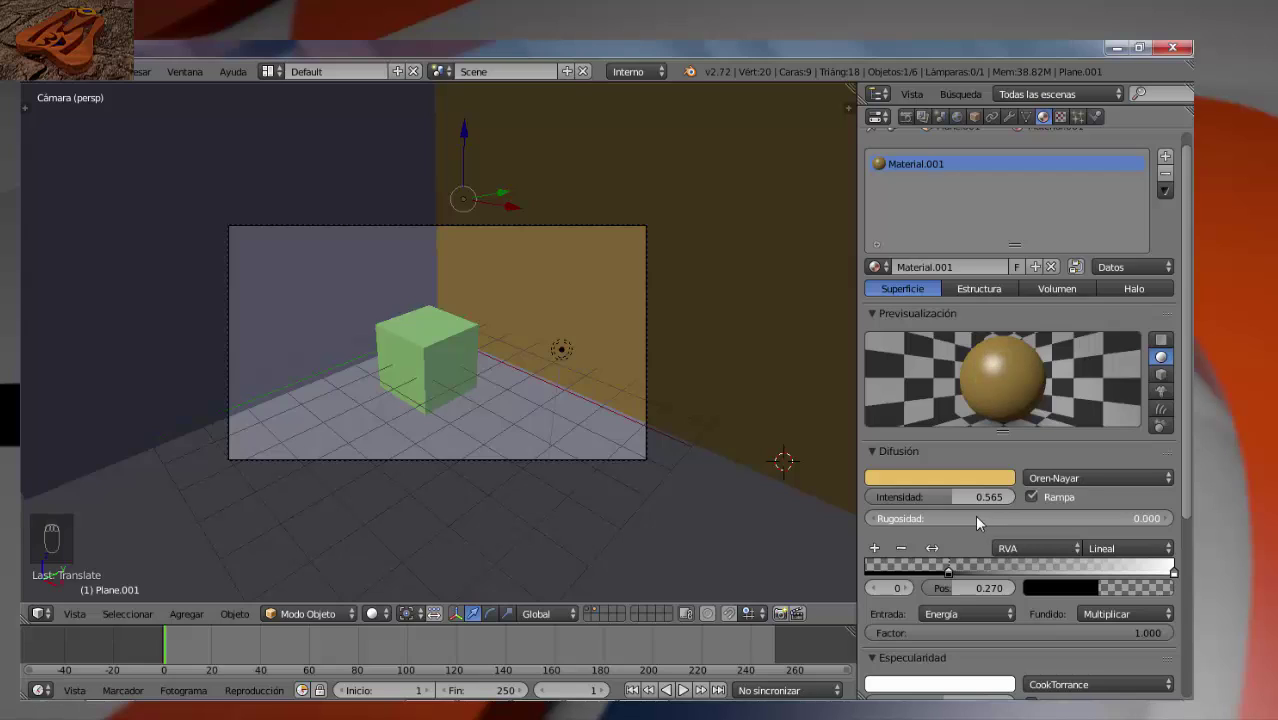
key(0)
key(period)
key(5)
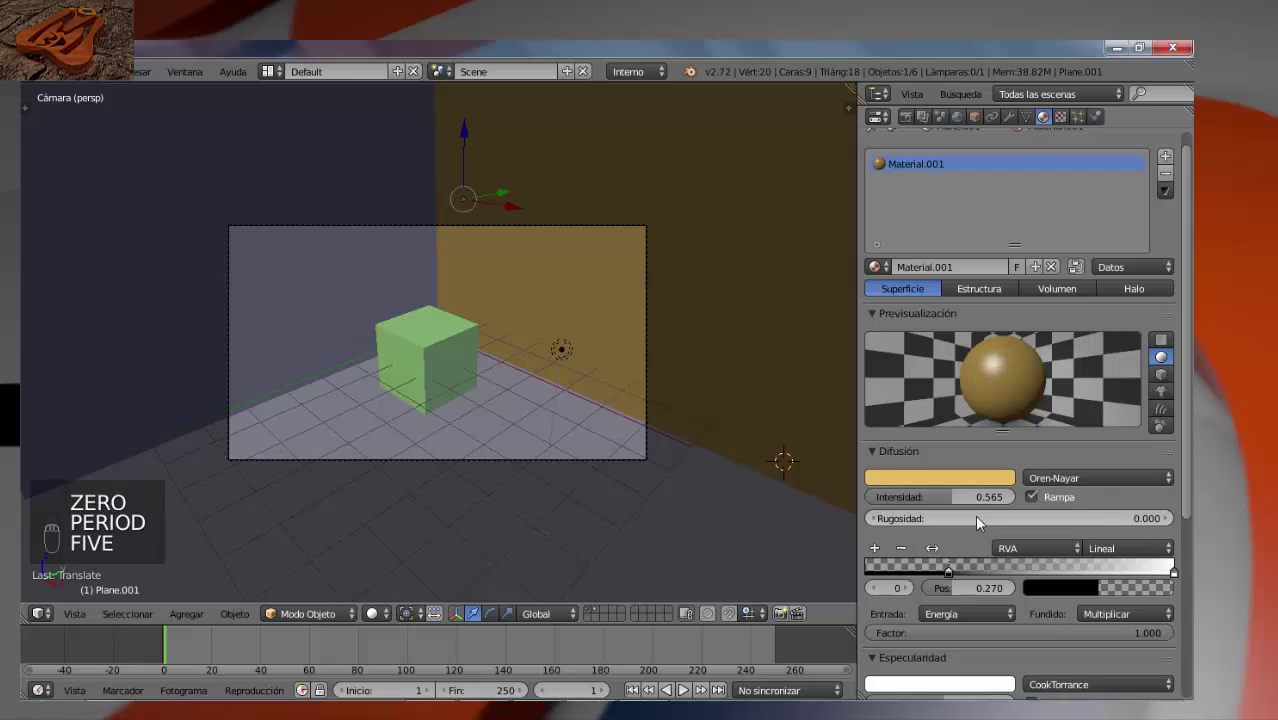
key(Return)
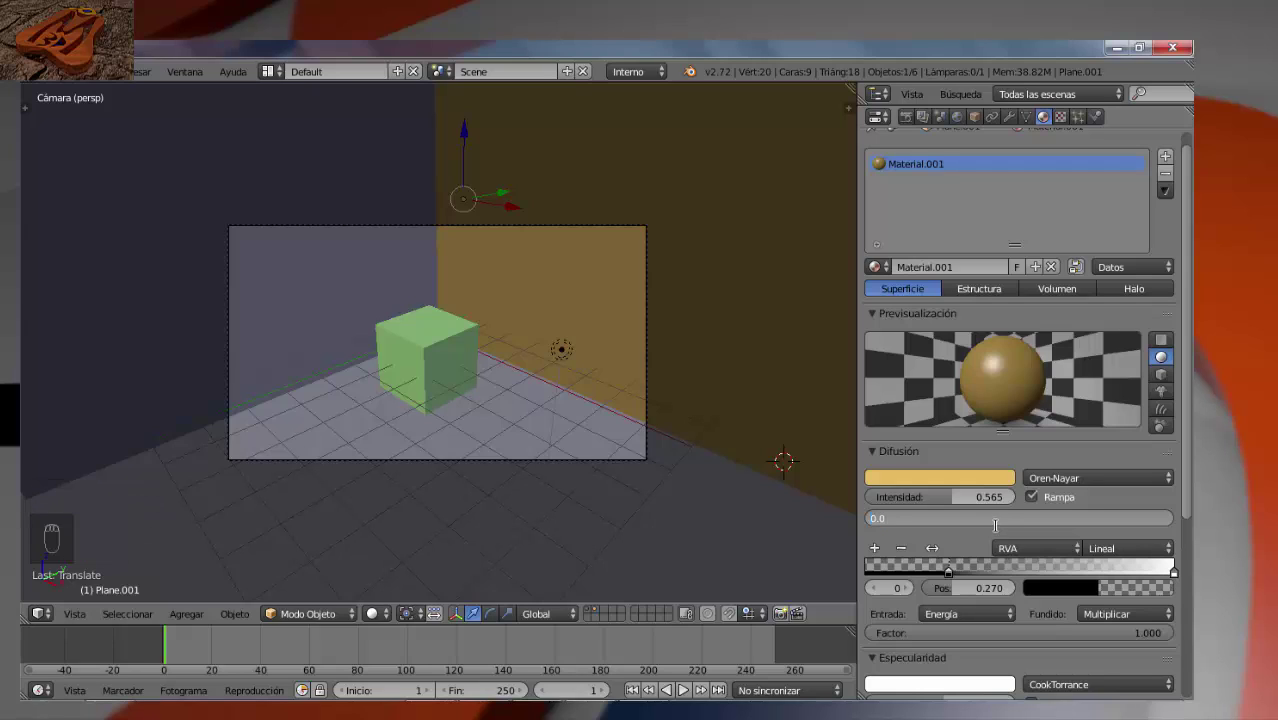
text(0.5)
key(Return)
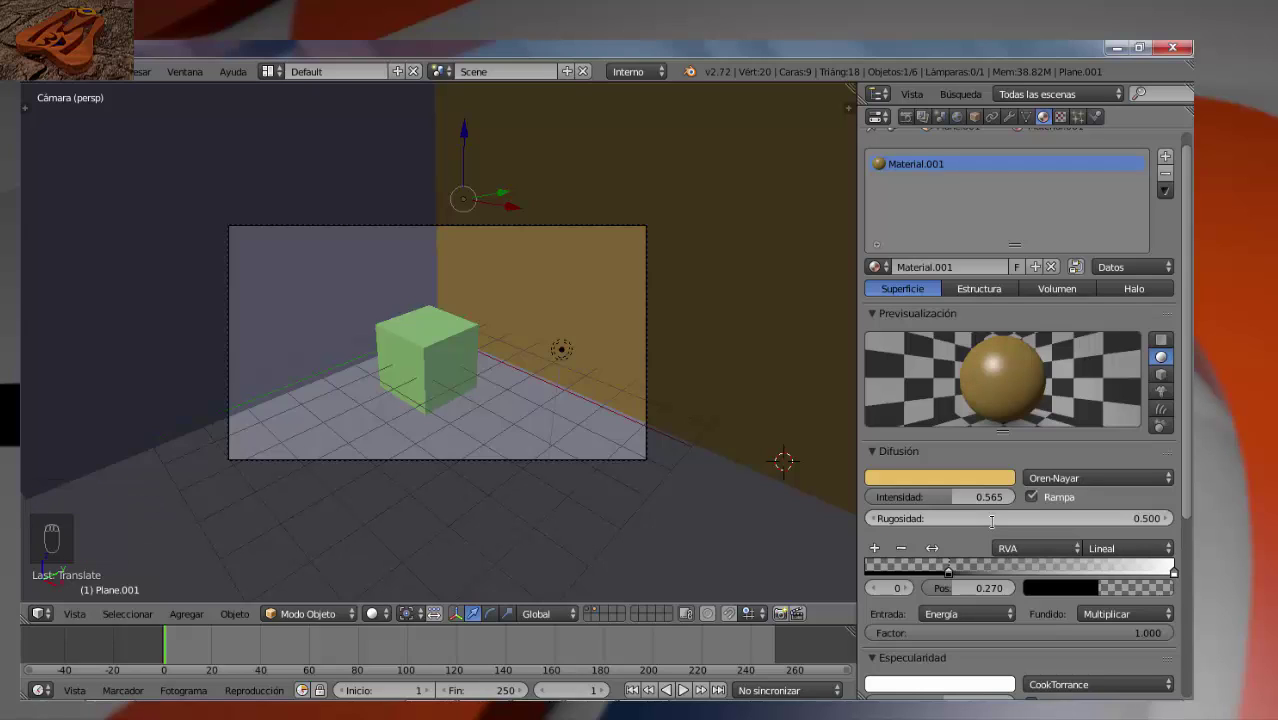
click(1086, 497)
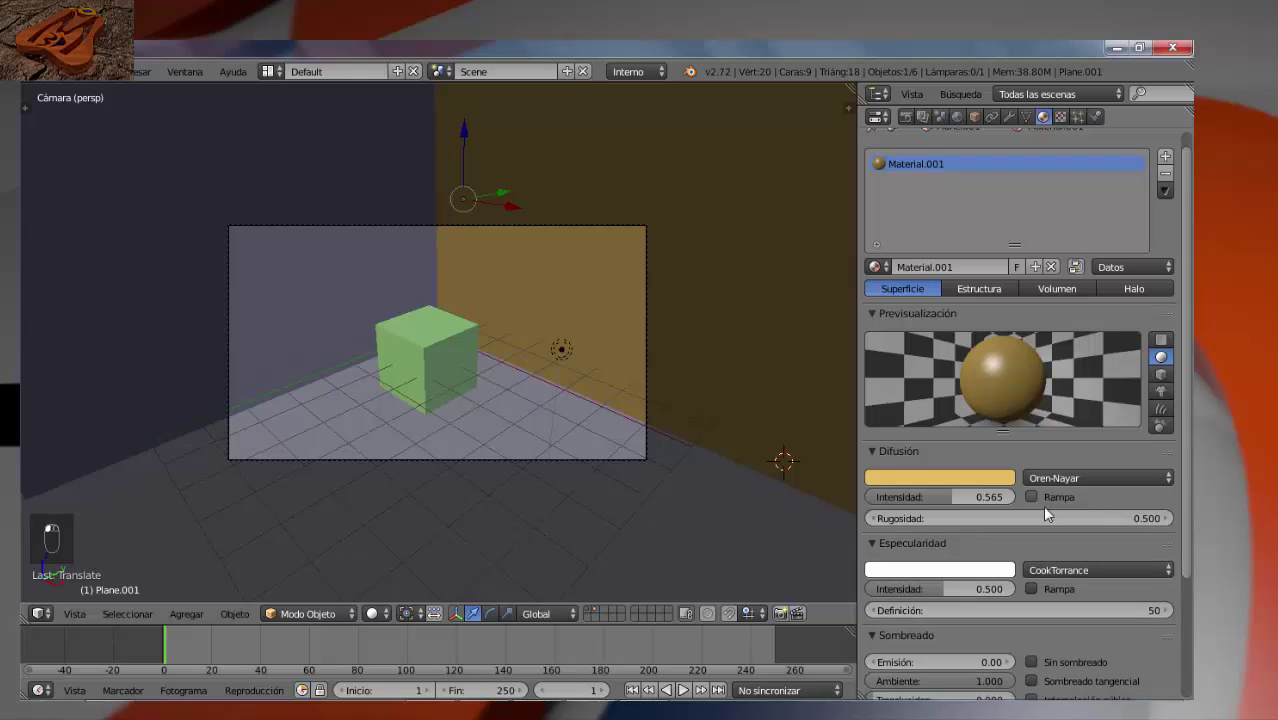
- Lower the wall material's specular intensity to 0.205 and raise its diffuse intensity to 0.902
scroll(1030, 506, down, 1)
scroll(1027, 505, down, 3)
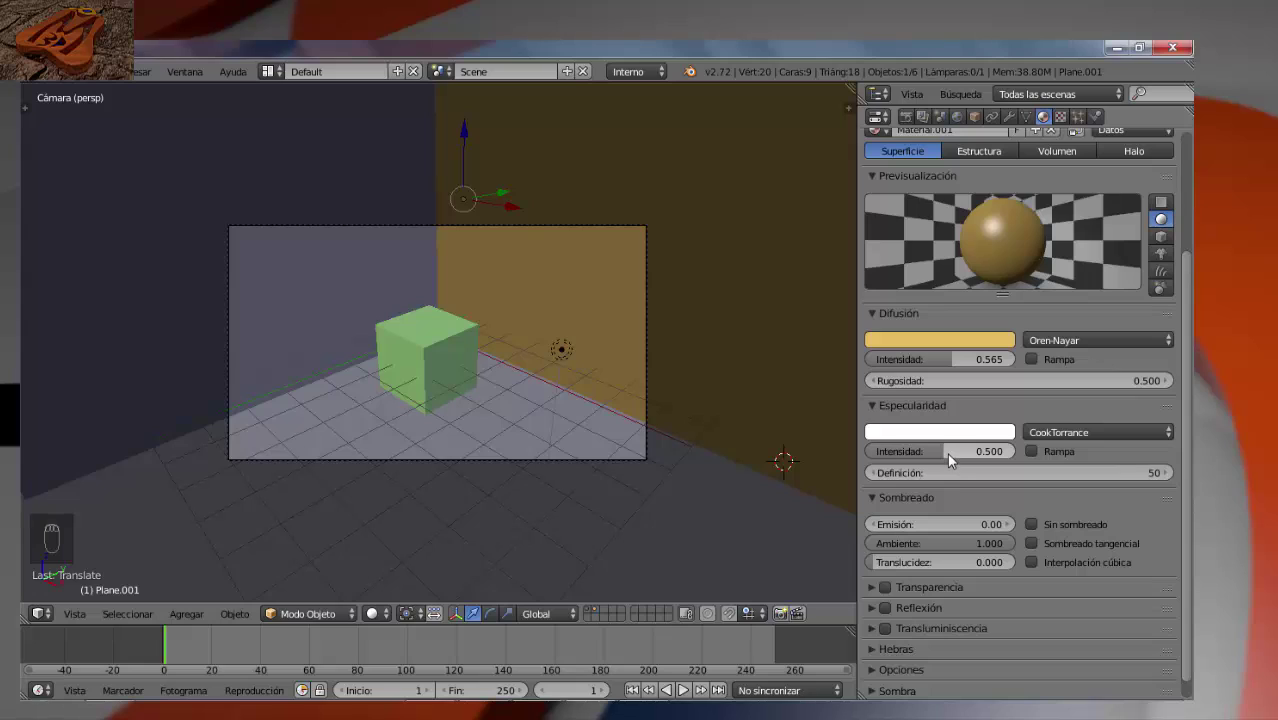
drag(941, 450, 964, 451)
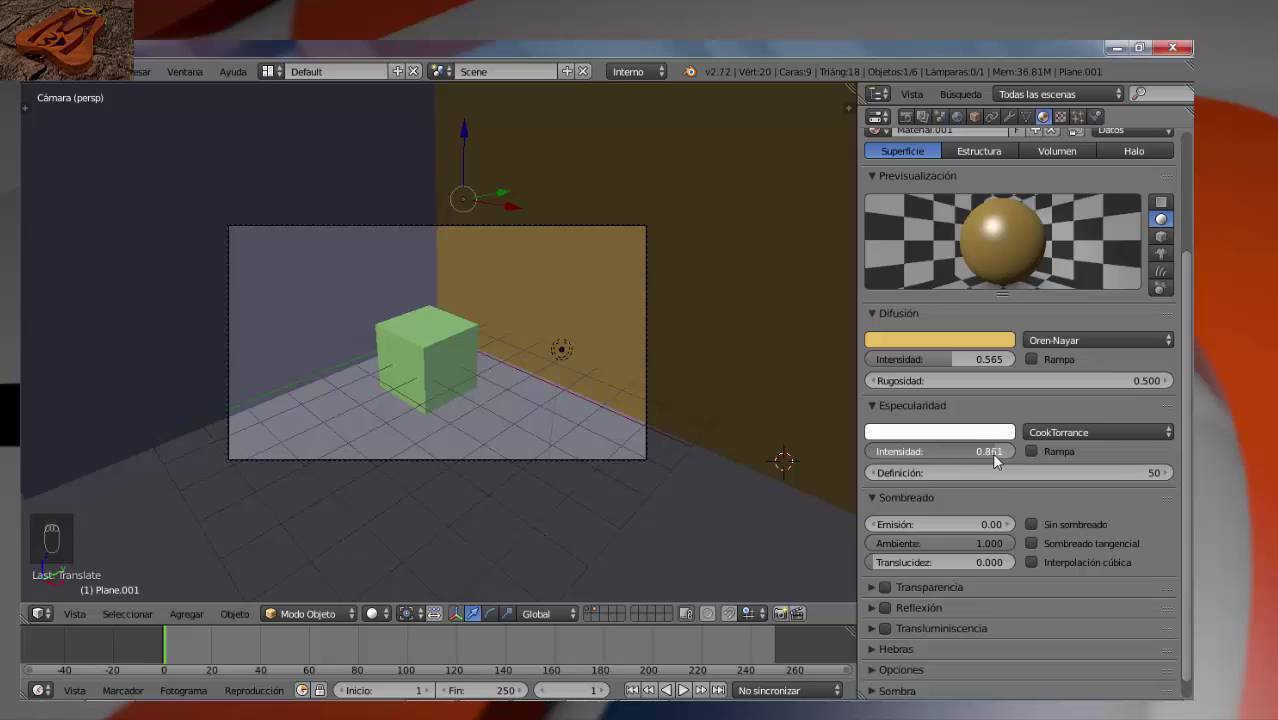
drag(995, 459, 901, 456)
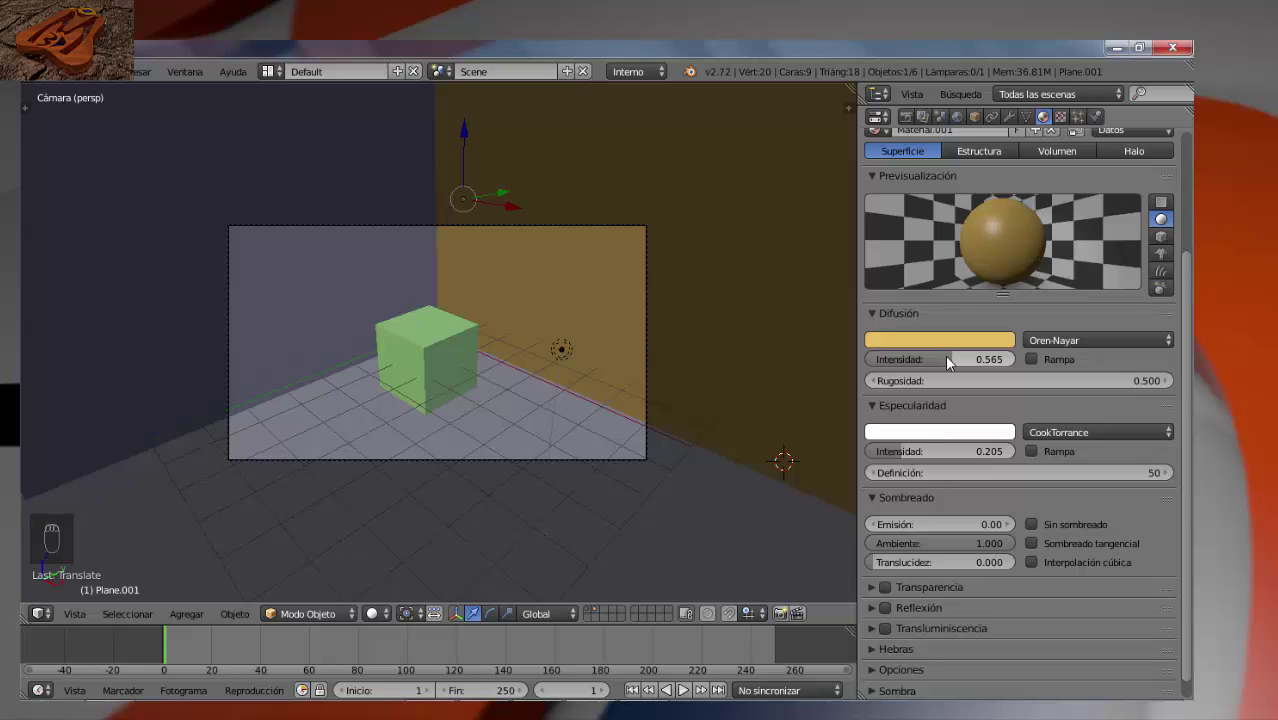
drag(948, 361, 990, 366)
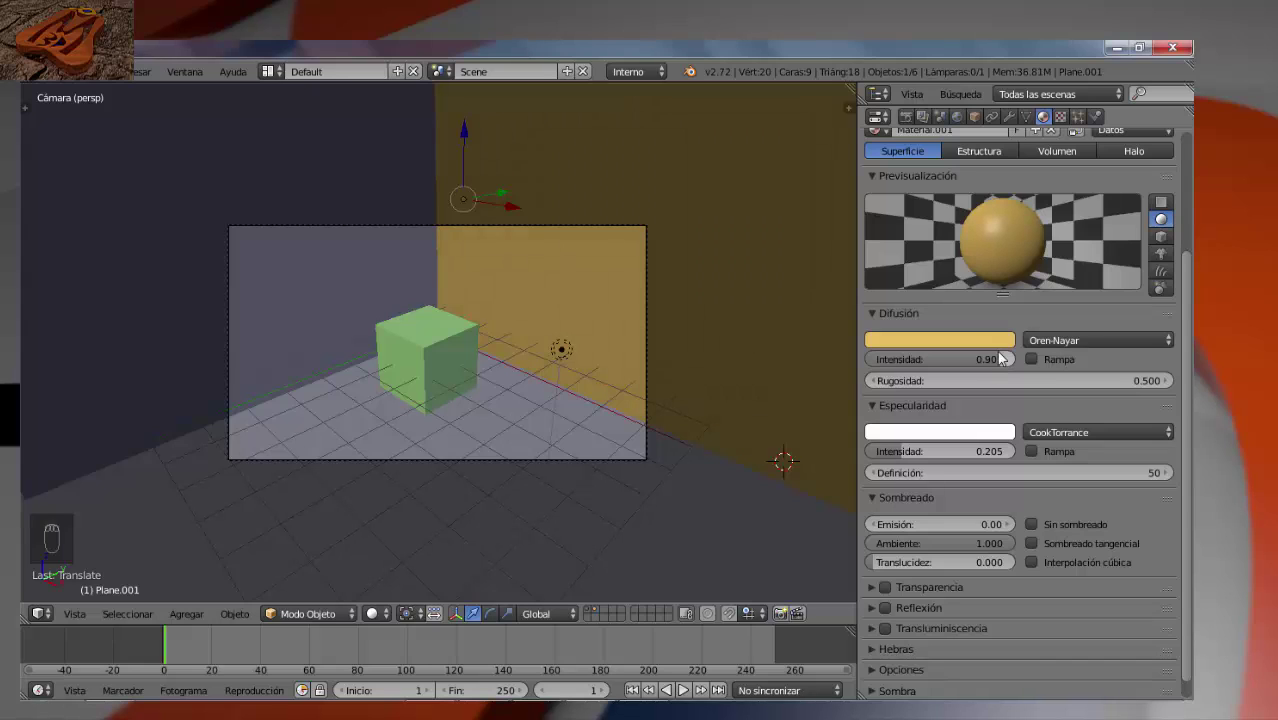
- Switch the wall material's specular shader to Phong with a hardness (Definición) of 128
click(1089, 434)
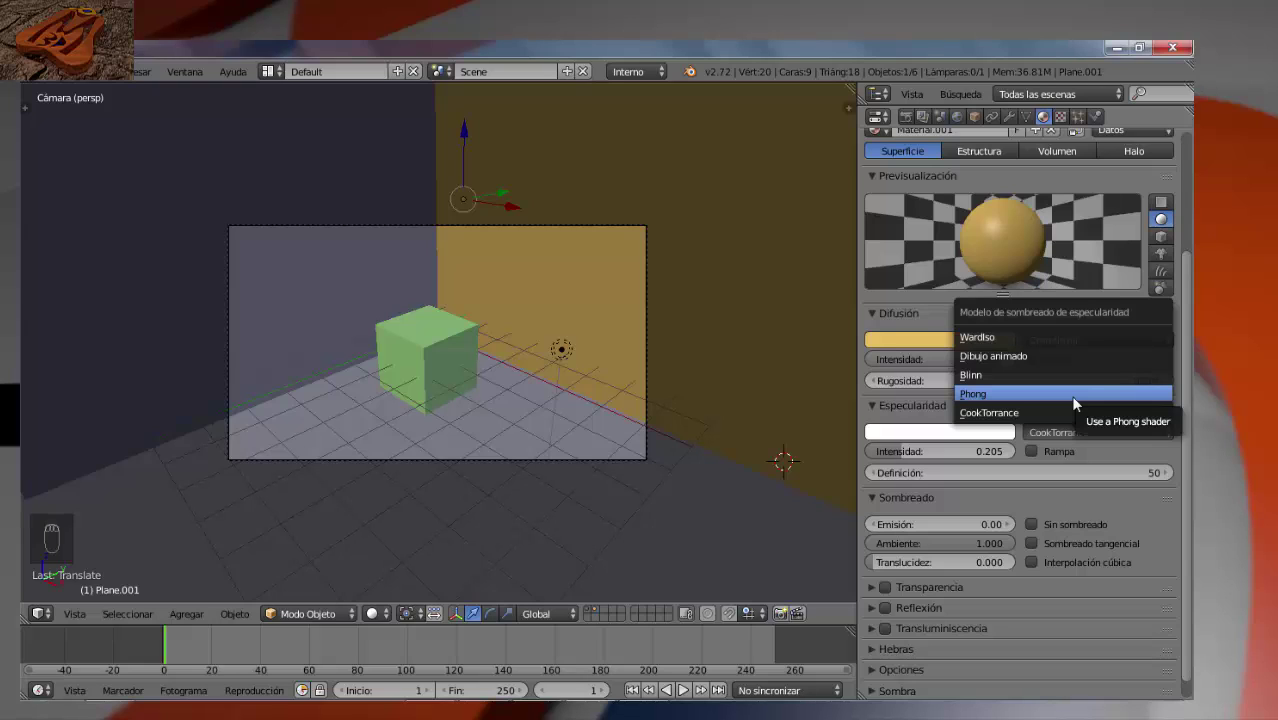
click(1070, 394)
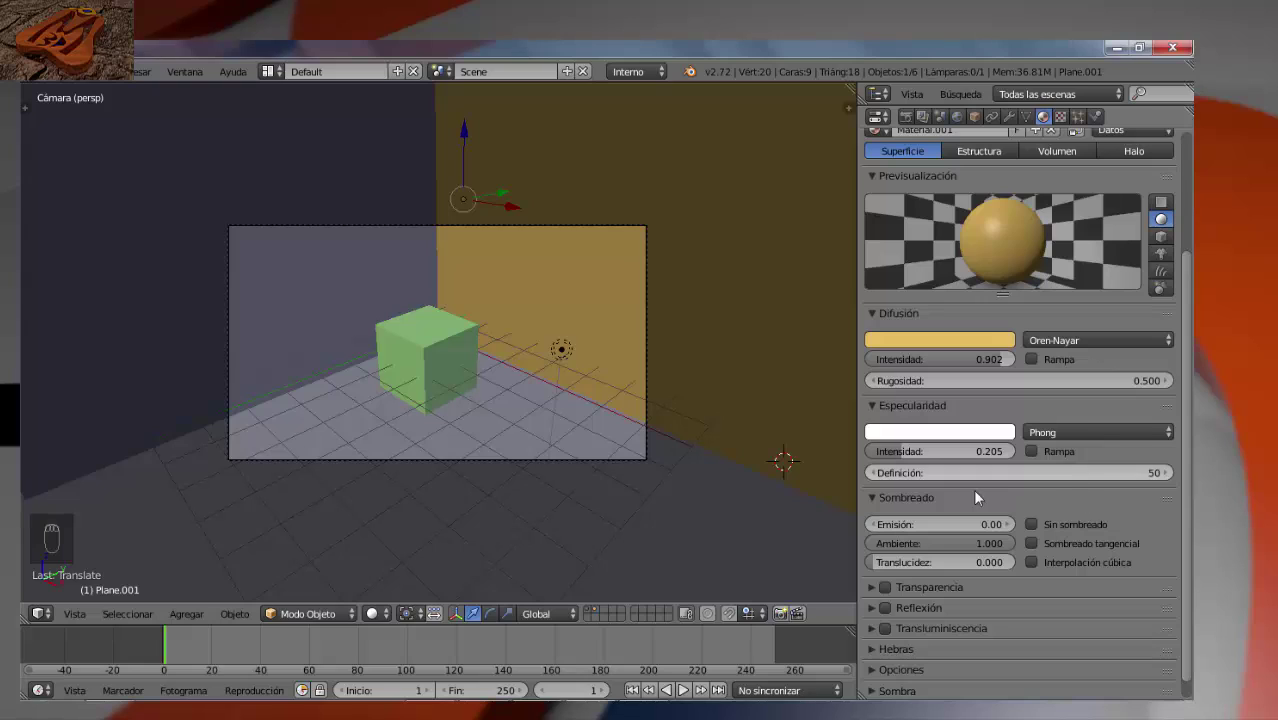
click(883, 476)
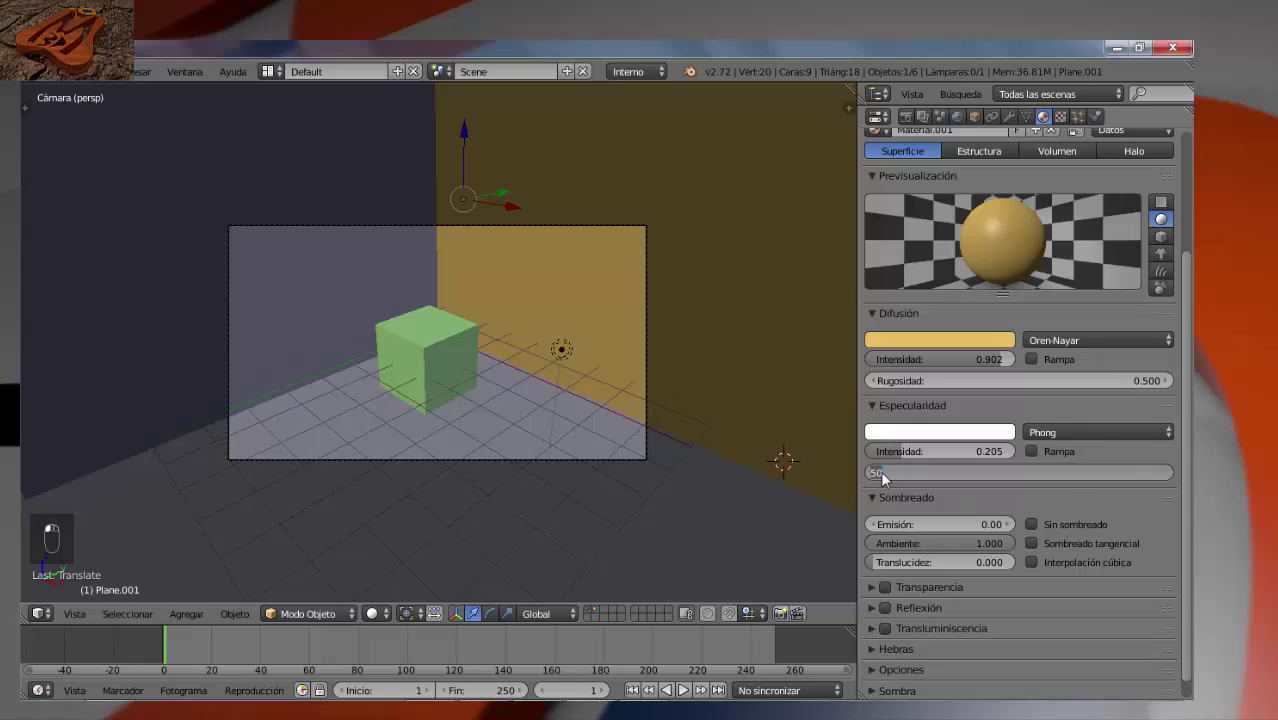
text(128)
key(Return)
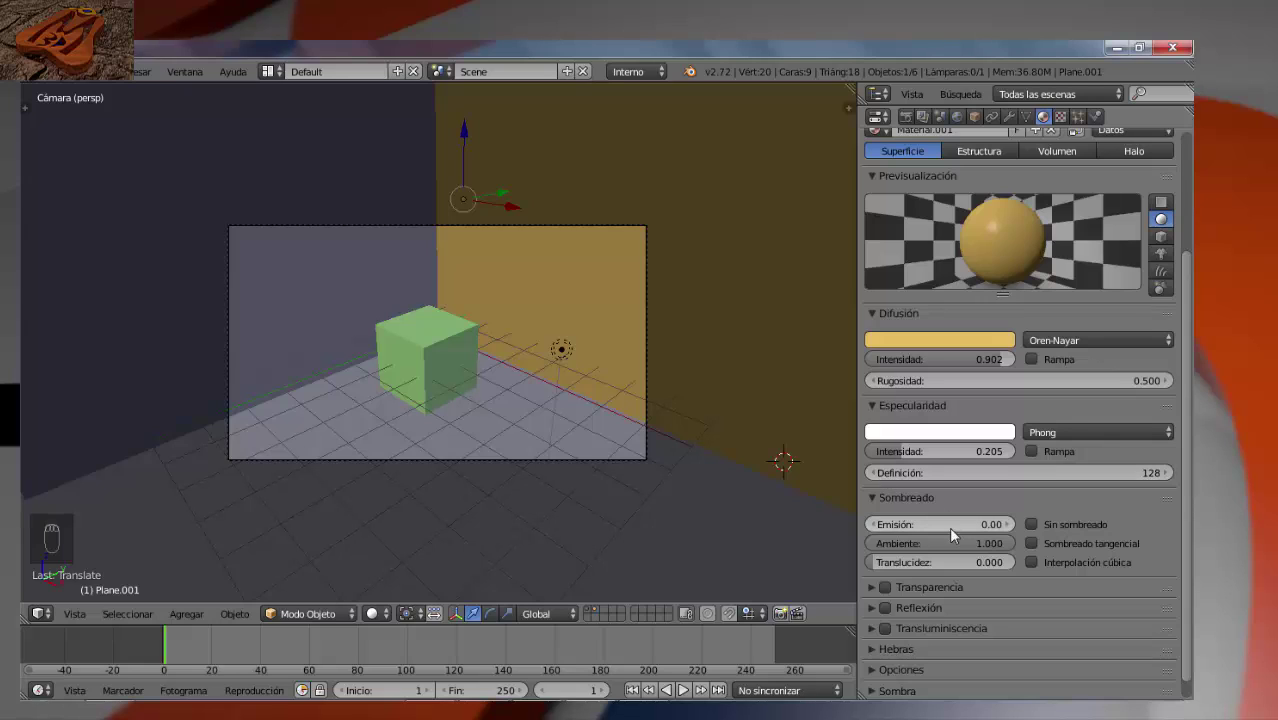
- Try shadeless (Sin sombreado) on the wall material, turn it back off, and enable cubic interpolation (Interpolación cúbica)
click(1031, 563)
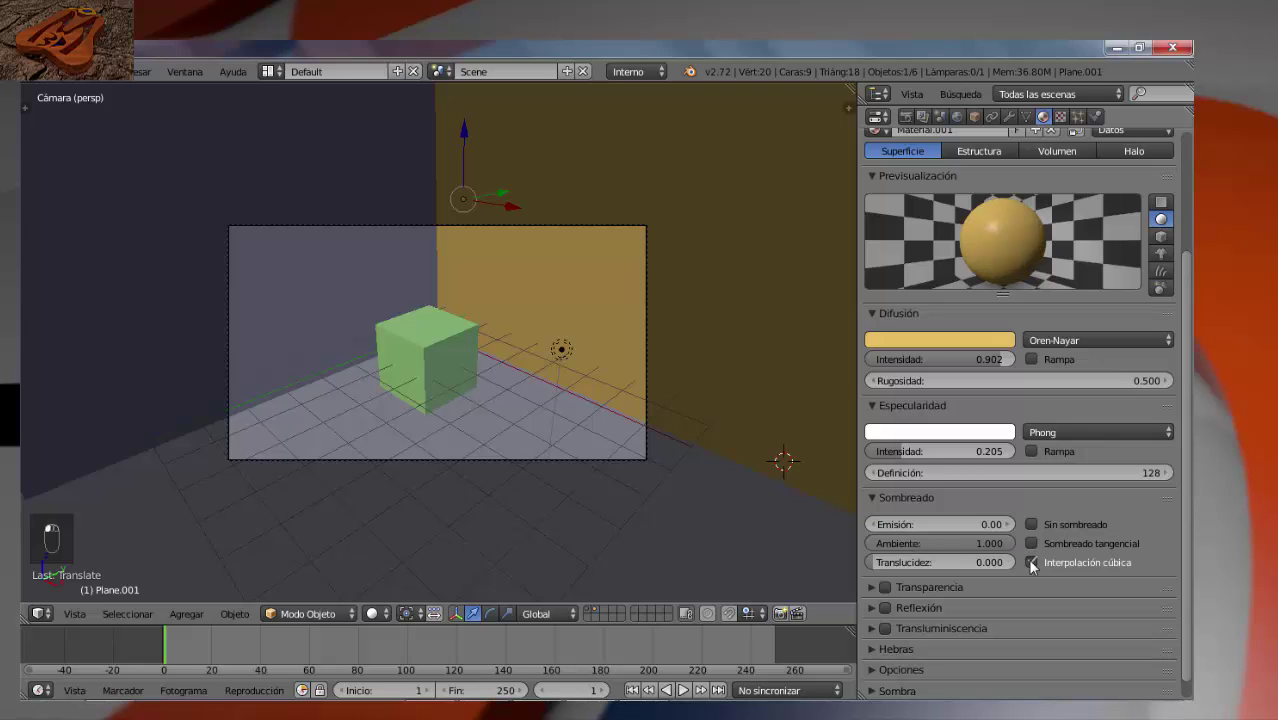
click(1031, 563)
click(1031, 525)
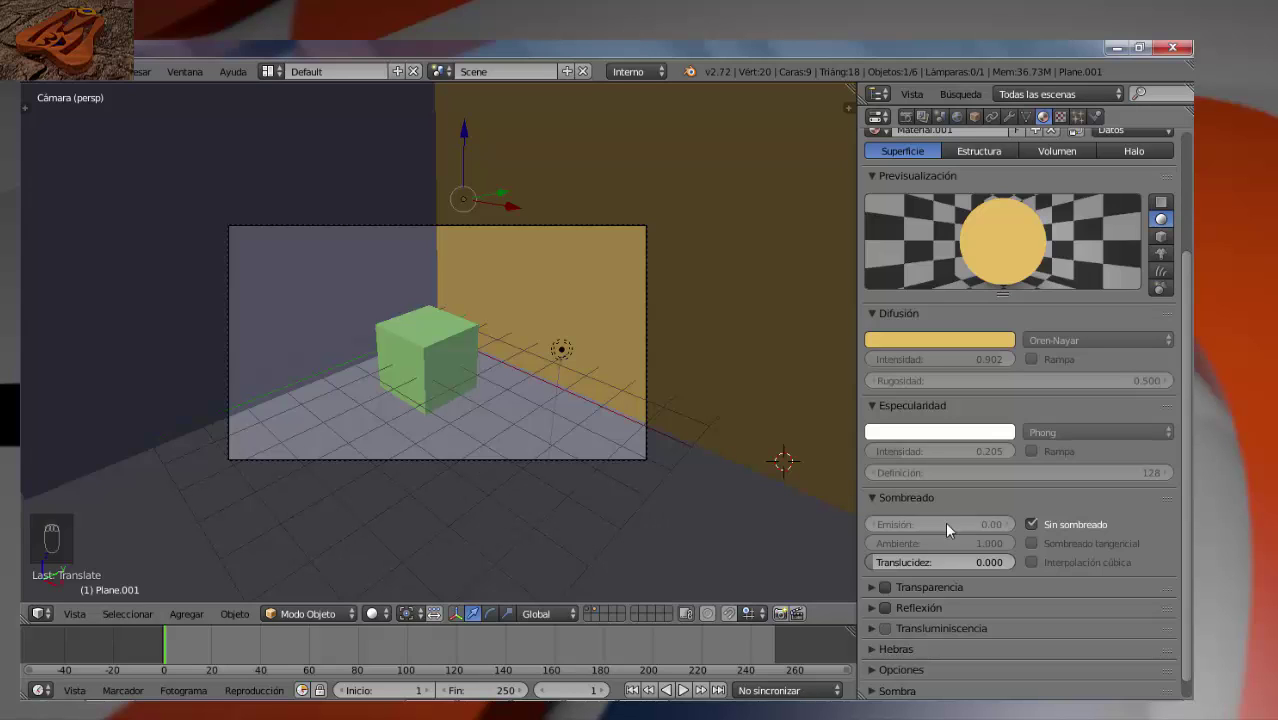
click(1031, 525)
click(1031, 562)
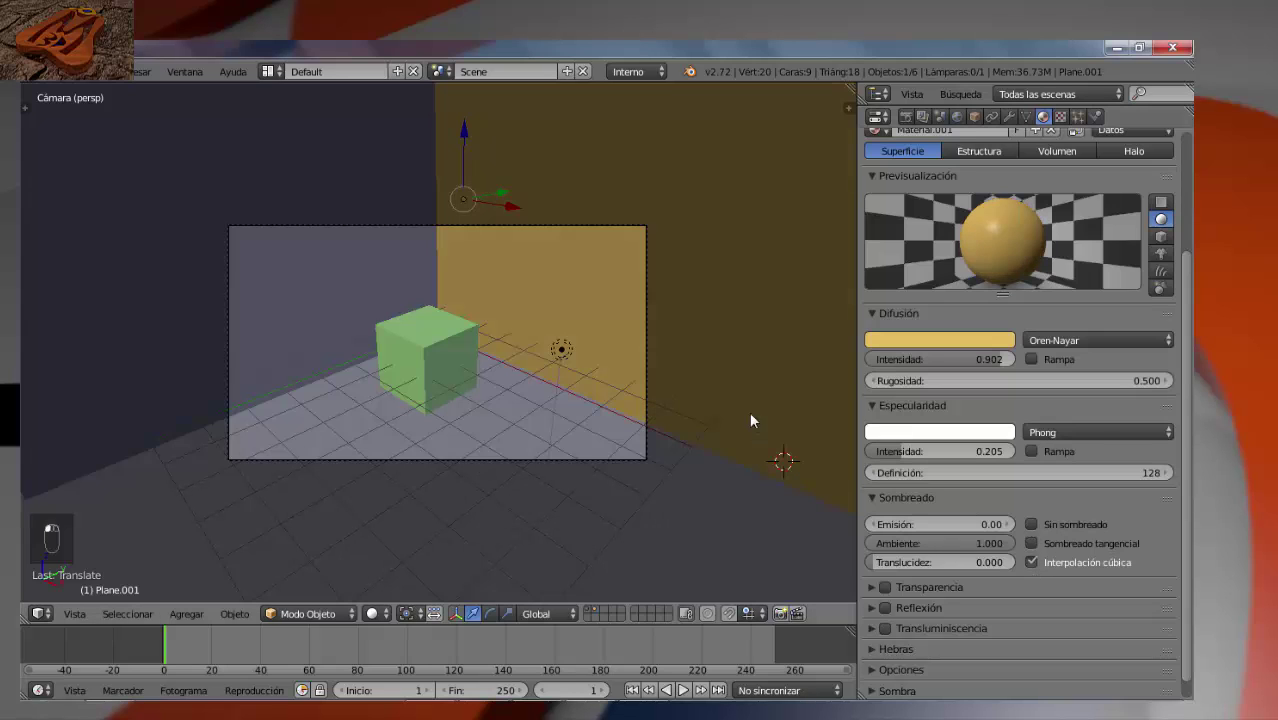
- Assign the existing Material.001 to the left wall plane
right_click(100, 135)
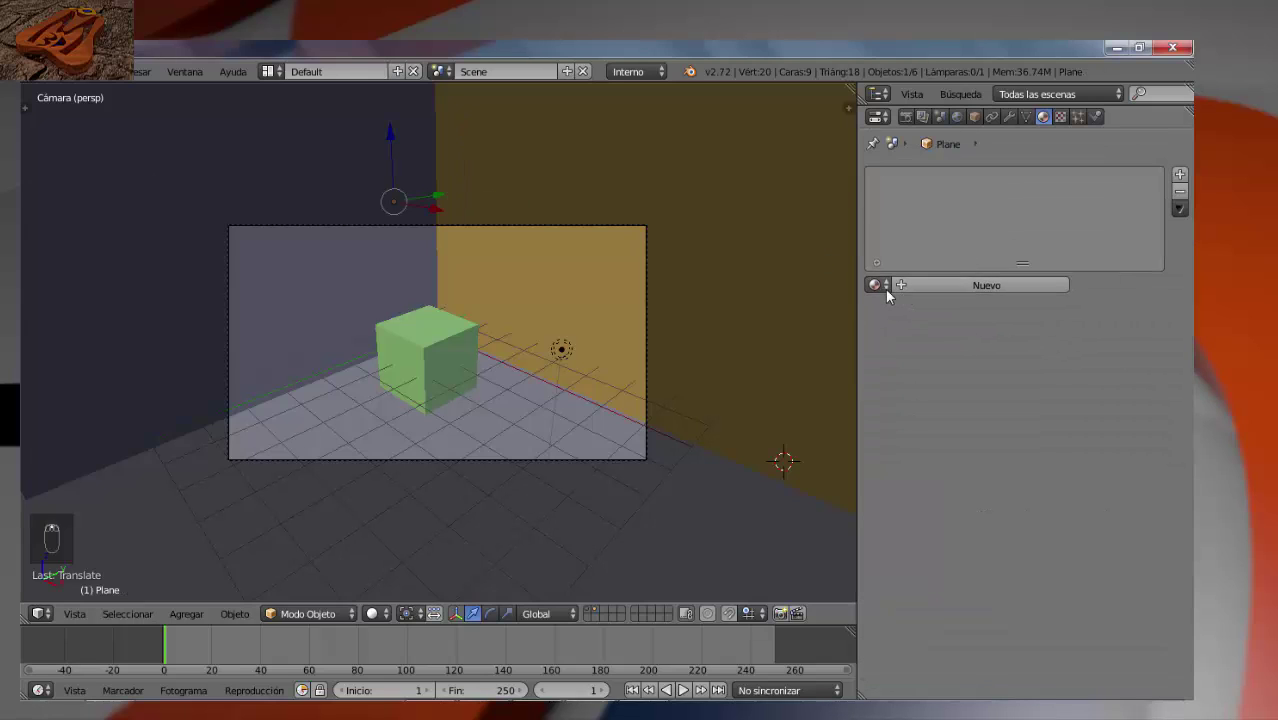
click(884, 288)
click(893, 327)
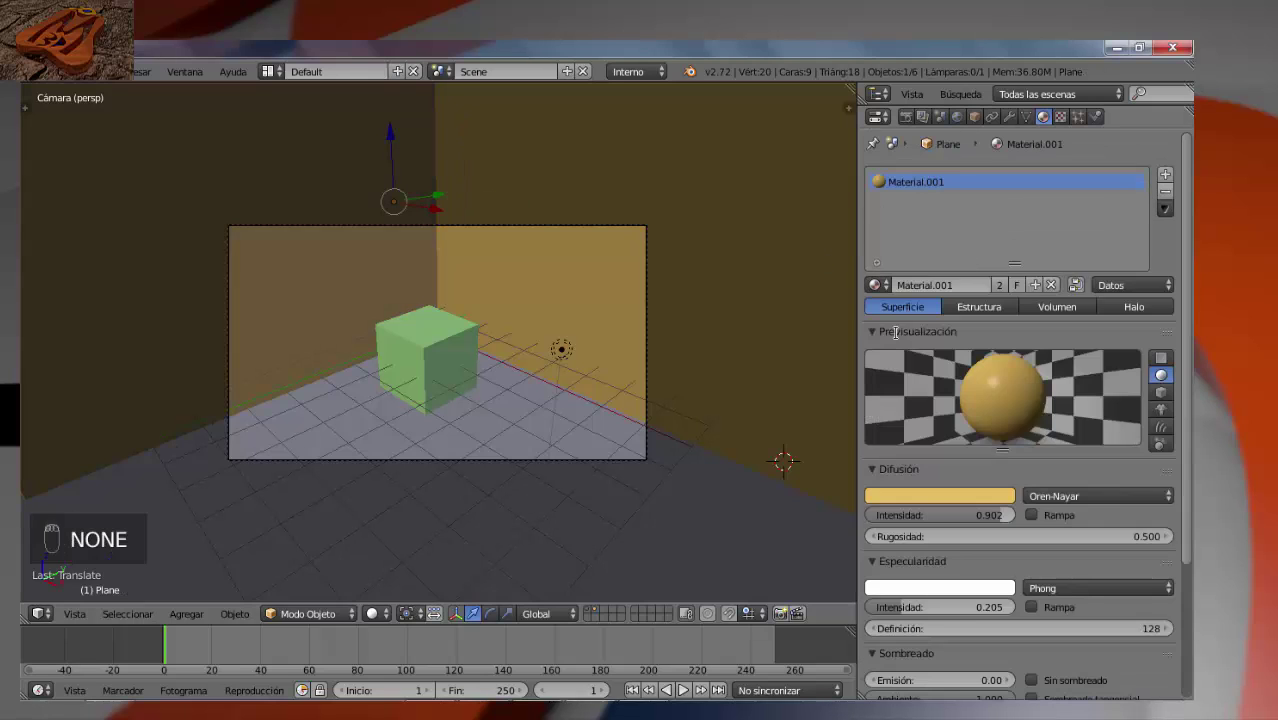
- Assign the existing Material.003 to the floor plane under the cube
right_click(450, 495)
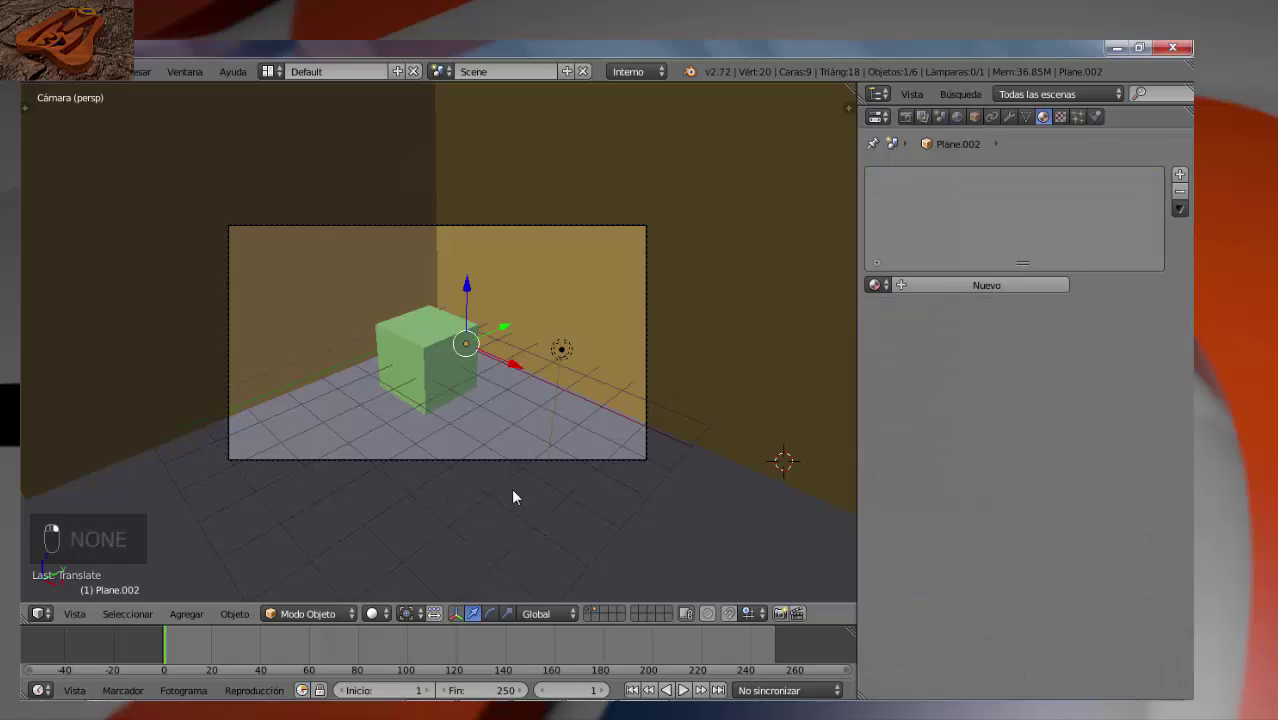
click(886, 284)
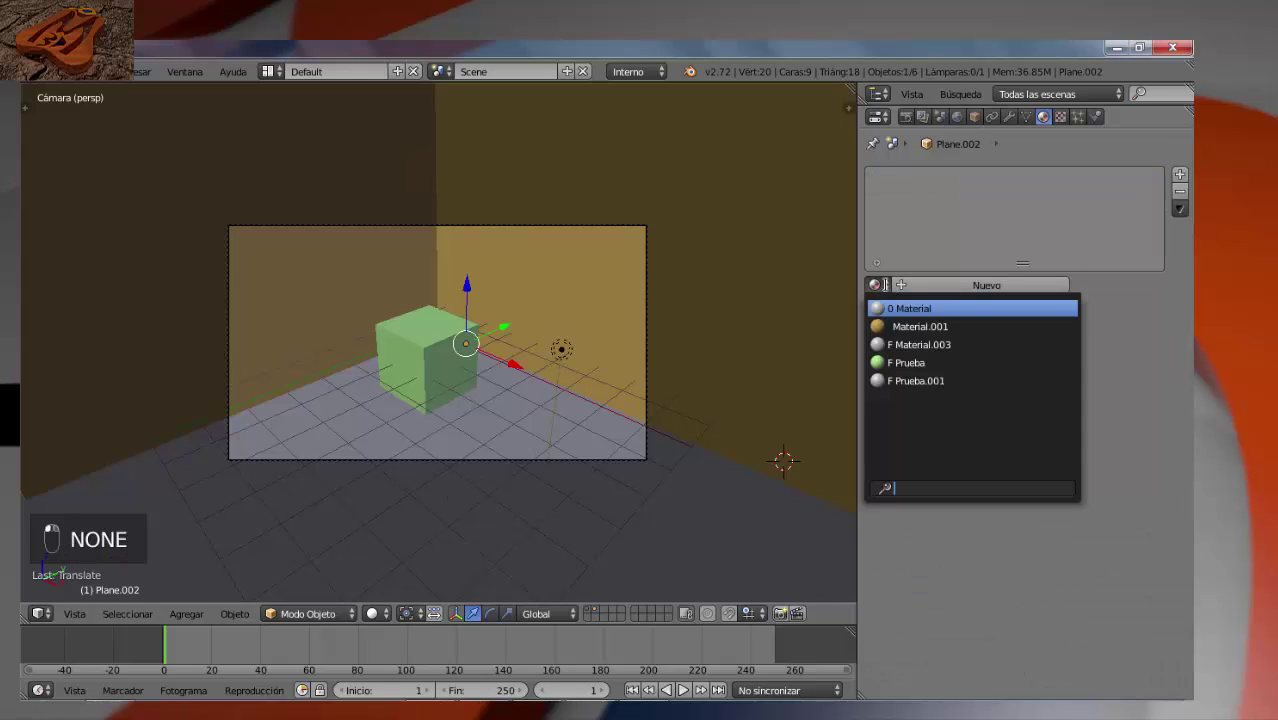
click(884, 342)
scroll(1024, 440, down, 3)
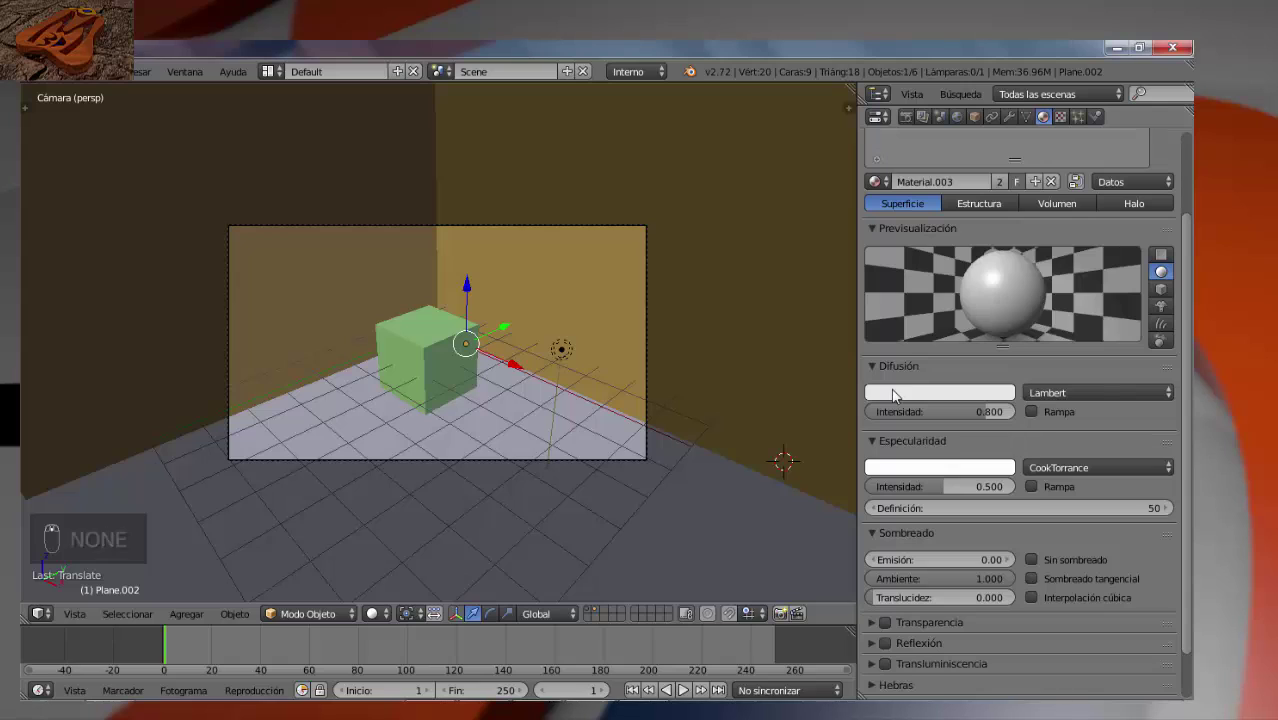
- Change the floor material's diffuse color to orange after trying a light green
click(893, 393)
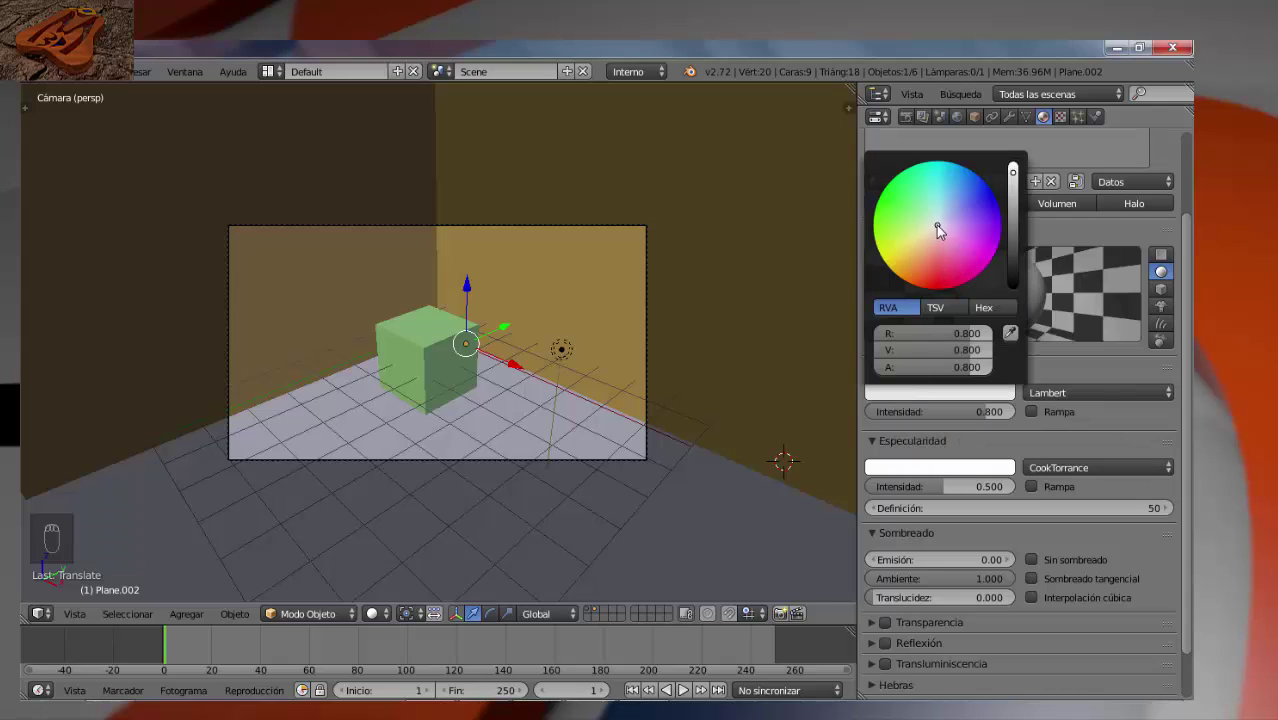
mouse_move(936, 225)
mouse_down()
mouse_move(896, 260)
mouse_move(886, 221)
mouse_move(937, 208)
mouse_up()
mouse_move(936, 207)
mouse_down()
mouse_move(998, 220)
mouse_move(993, 251)
mouse_move(966, 270)
mouse_move(958, 229)
mouse_move(975, 208)
mouse_move(901, 205)
mouse_move(914, 206)
mouse_up()
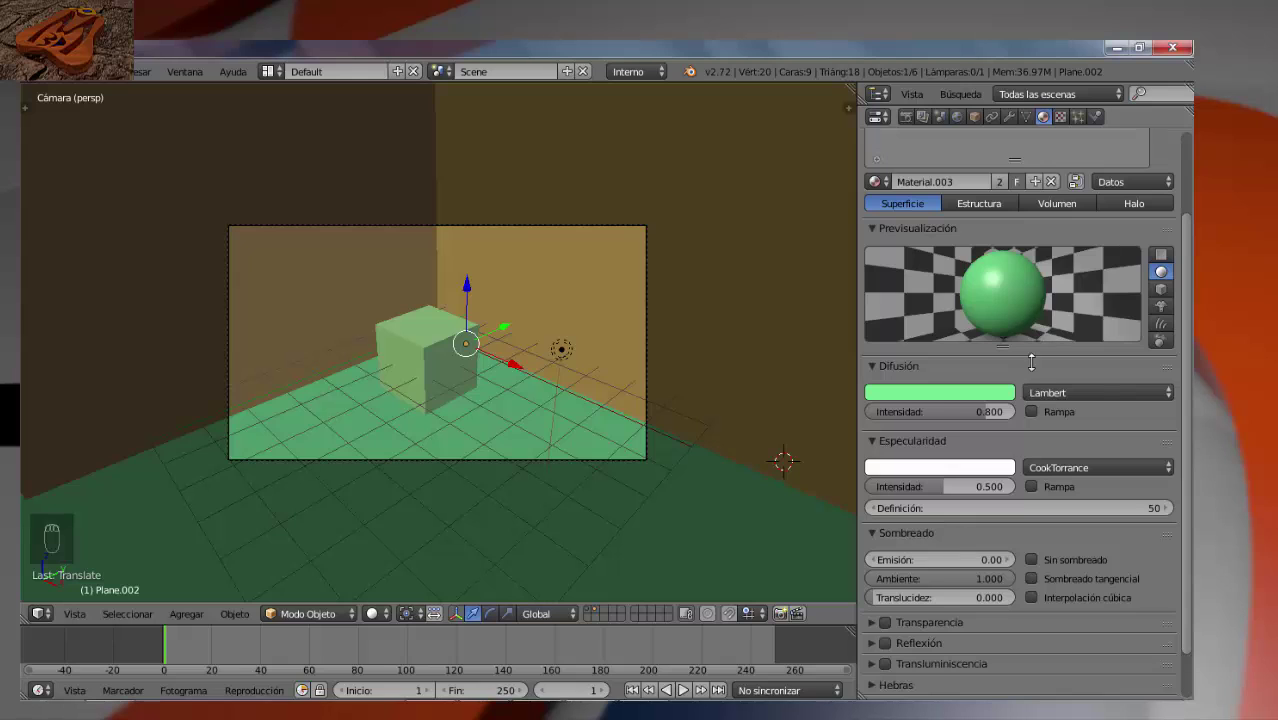
click(940, 393)
drag(917, 204, 915, 264)
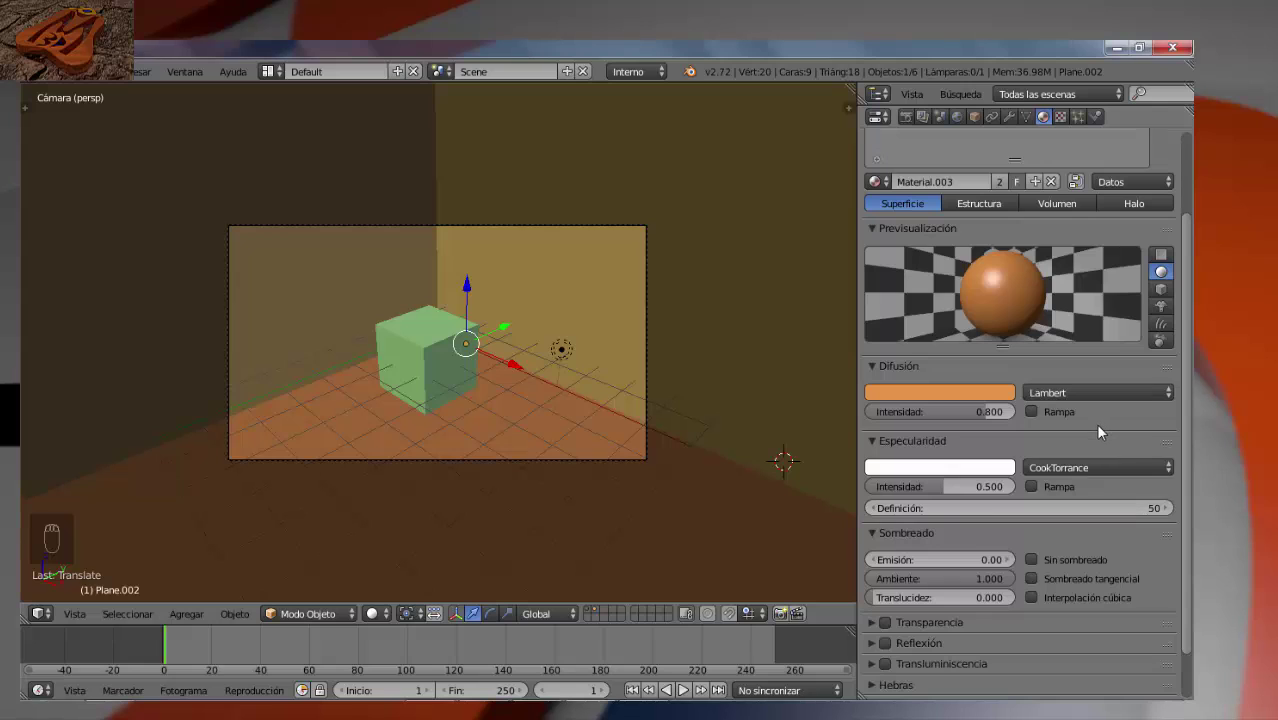
- Switch the diffuse shader of the right wall's material to Lambert
click(1032, 396)
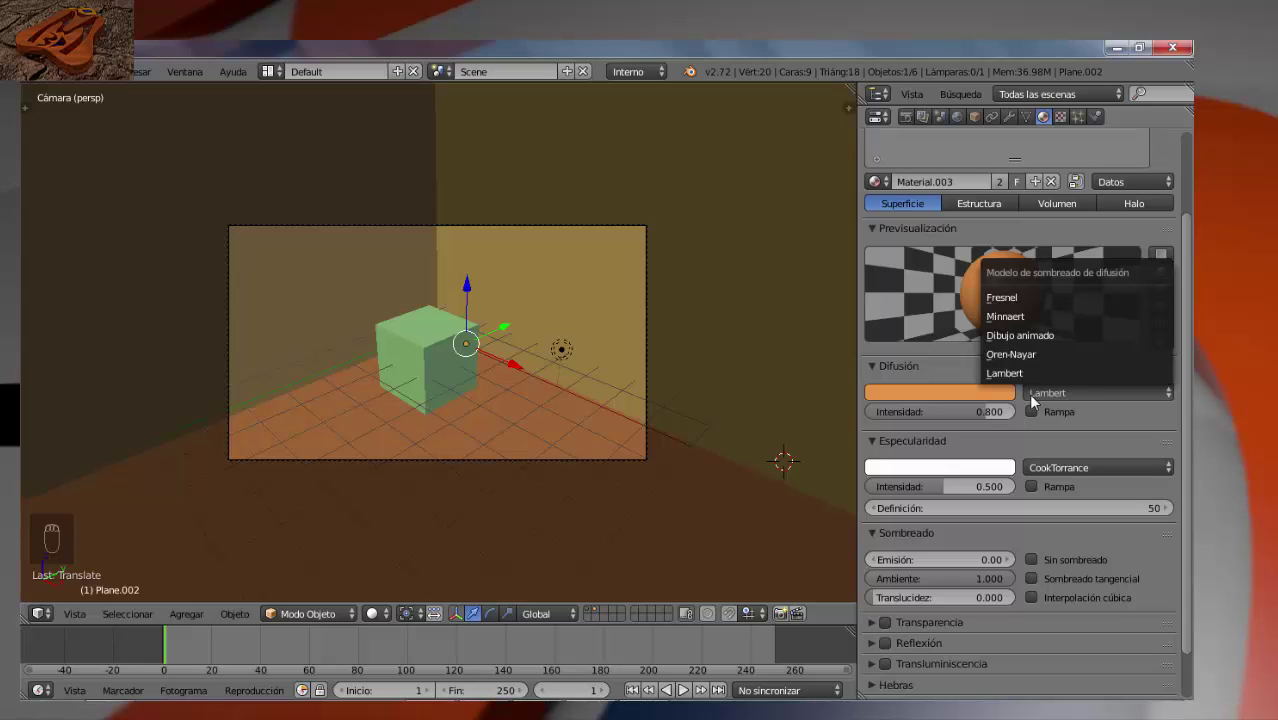
right_click(641, 190)
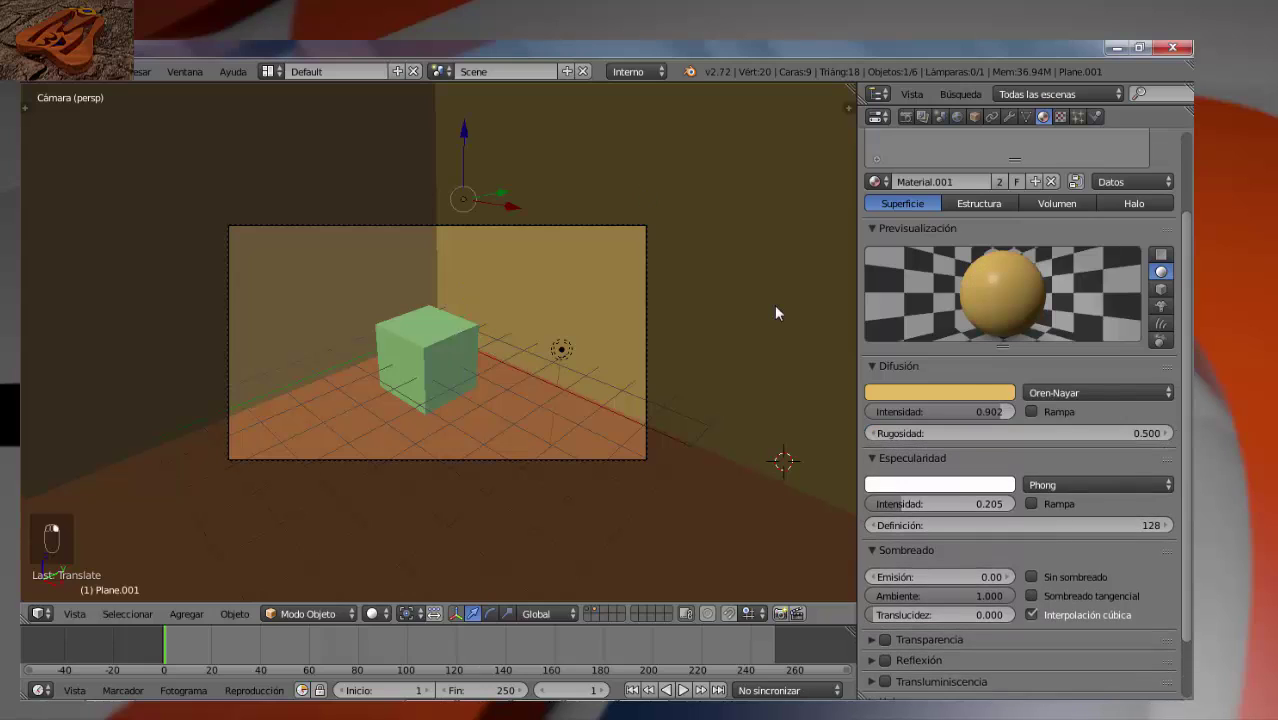
click(1063, 393)
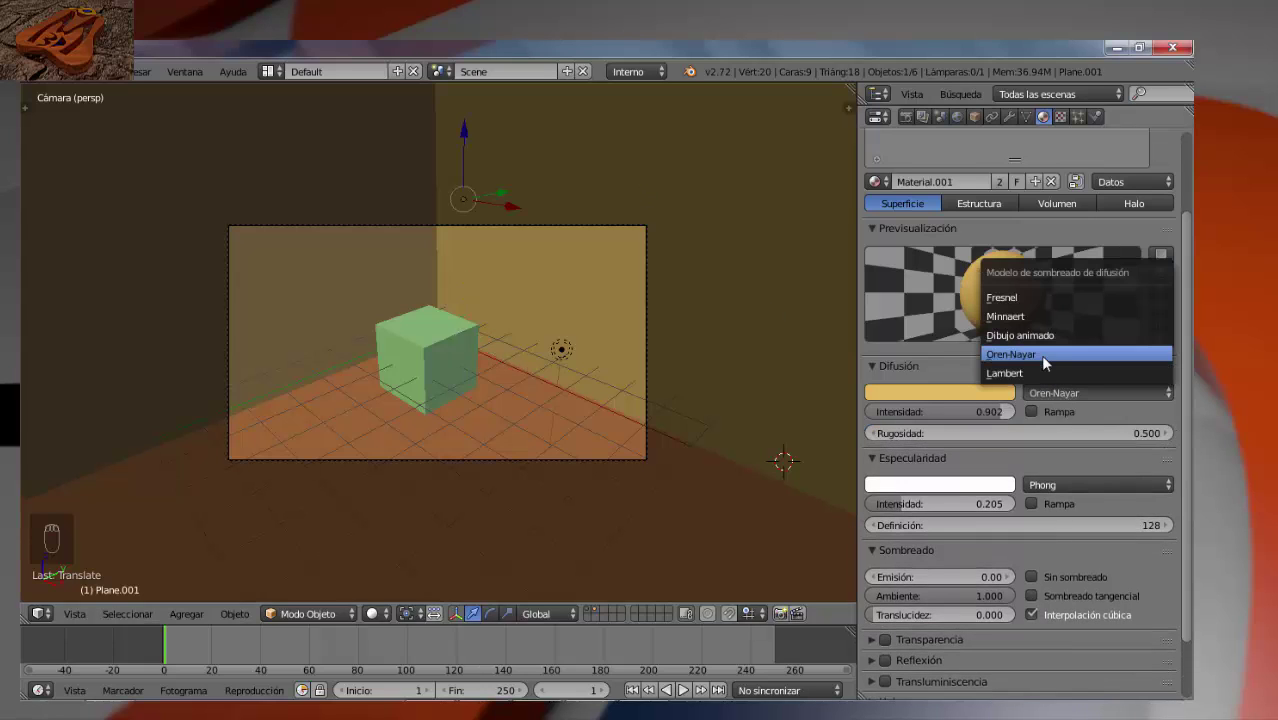
click(1039, 372)
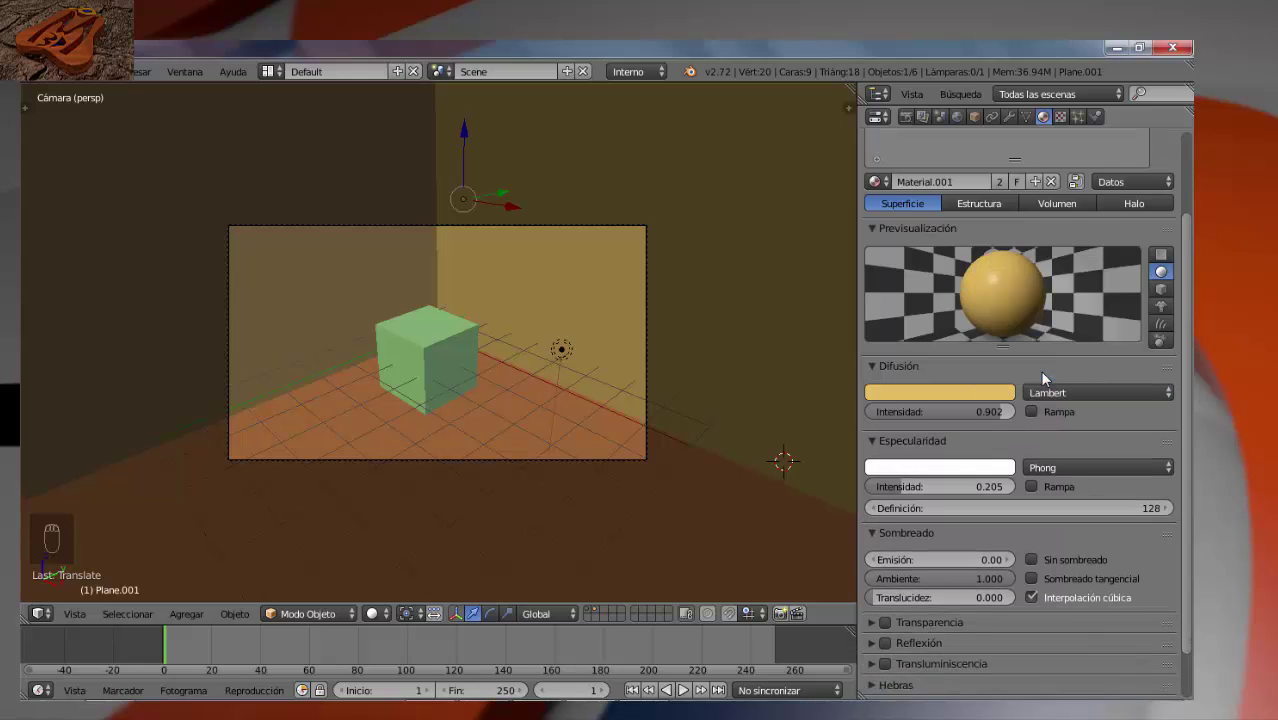
- Switch the floor material's diffuse shader to Oren-Nayar and set its specular intensity to 0
right_click(590, 500)
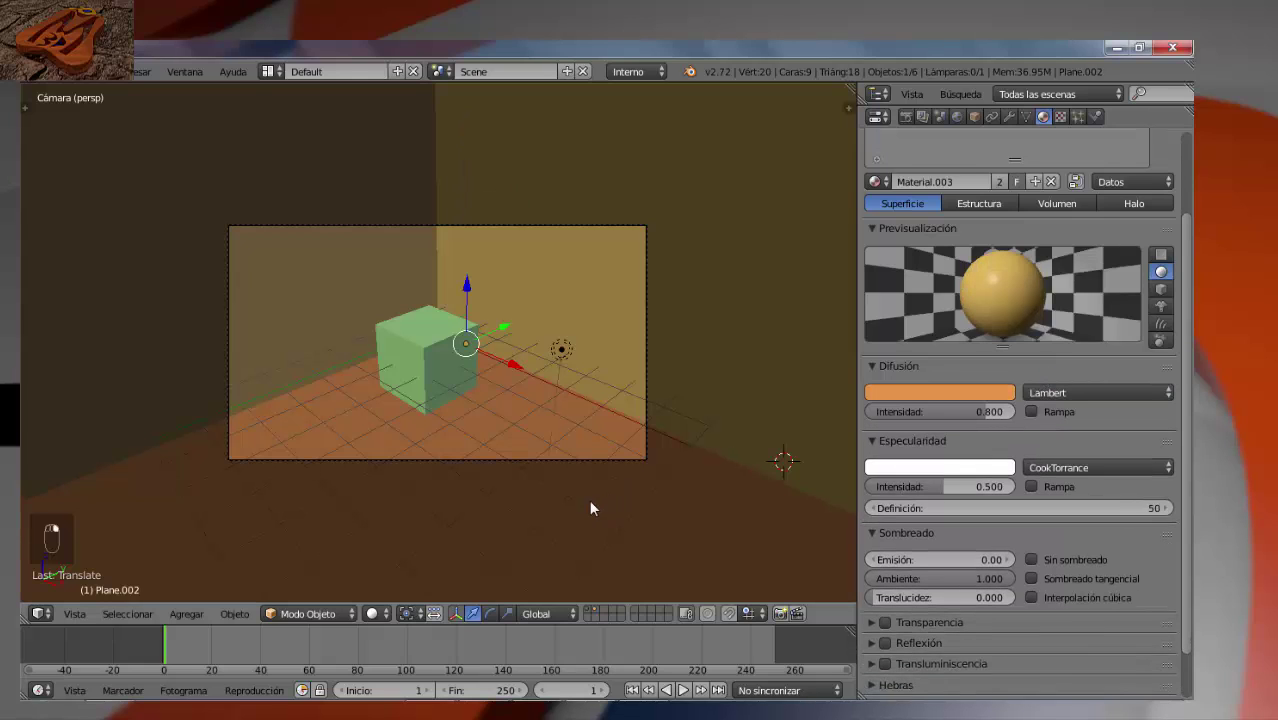
click(1038, 395)
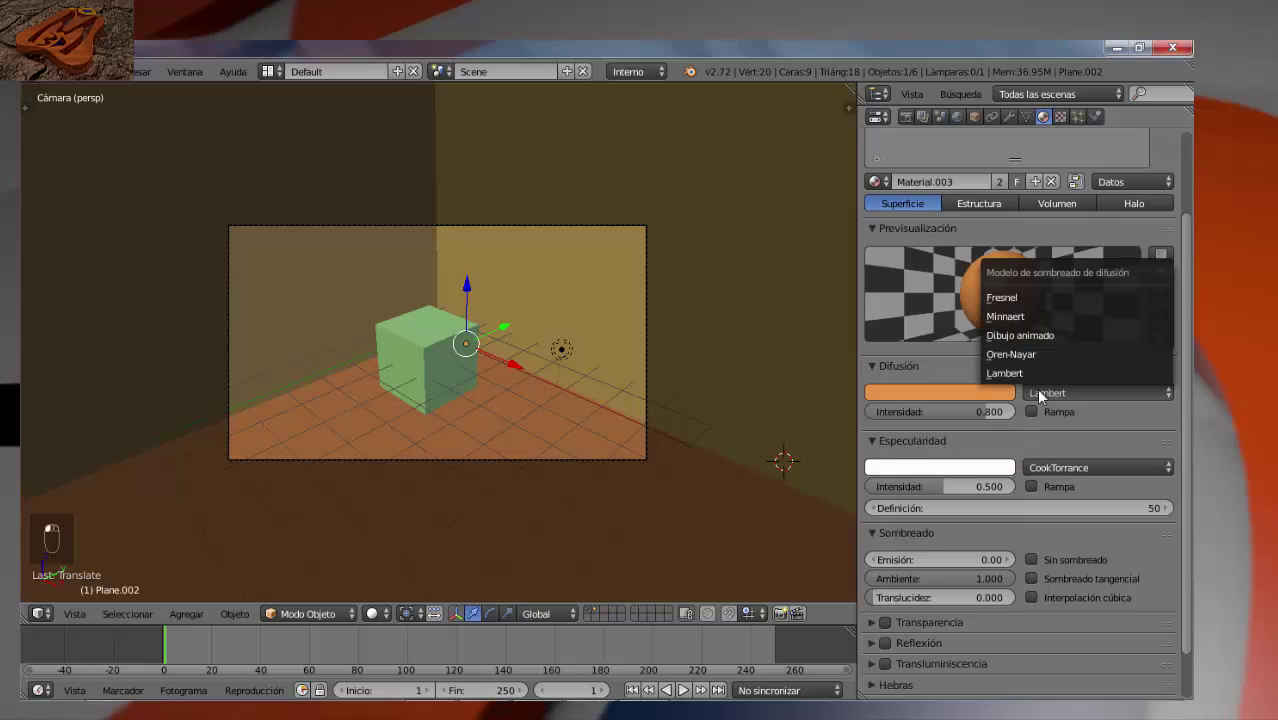
click(1030, 355)
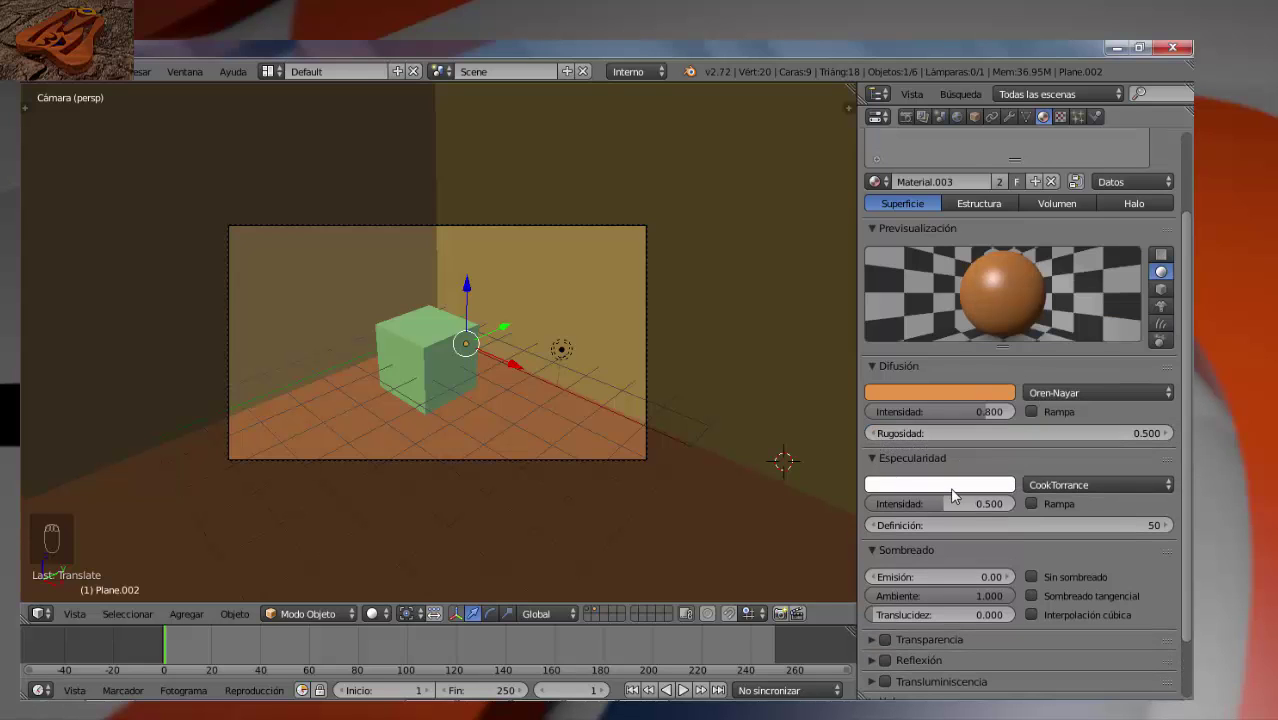
drag(955, 503, 828, 503)
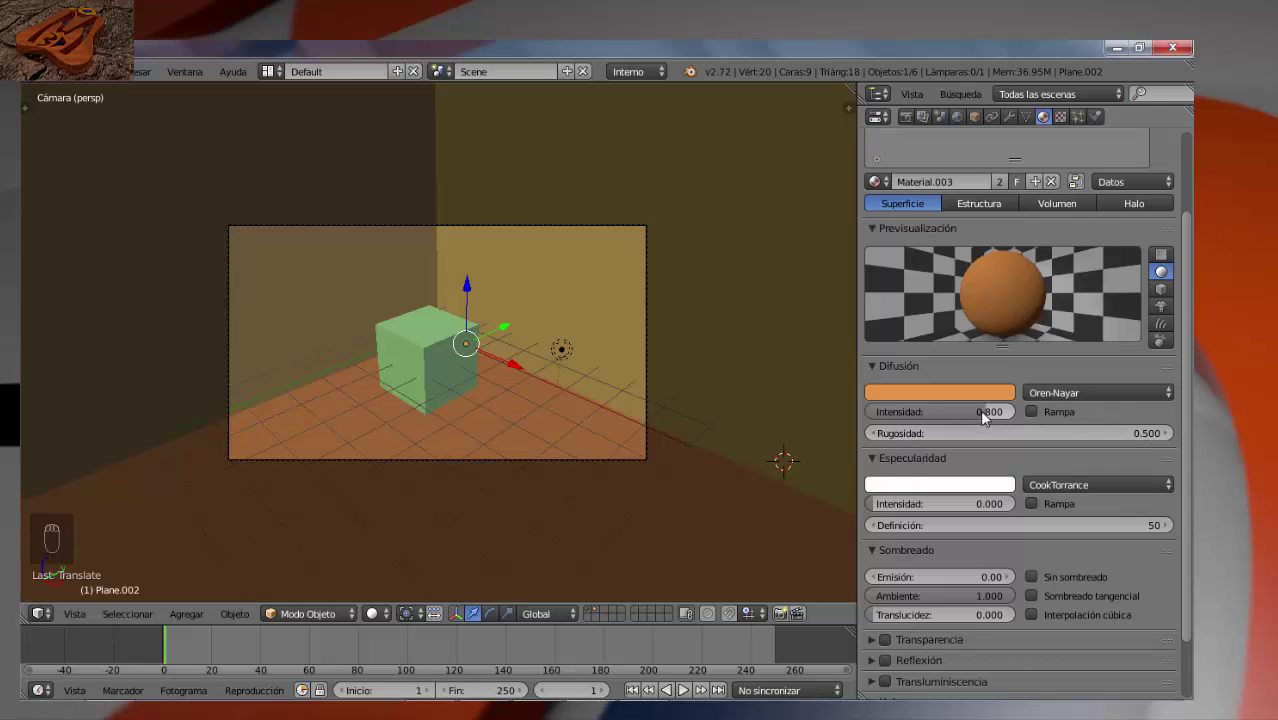
- Set the floor material's diffuse intensity to 0.565 and its roughness to 1.800
drag(983, 417, 976, 418)
drag(984, 412, 916, 428)
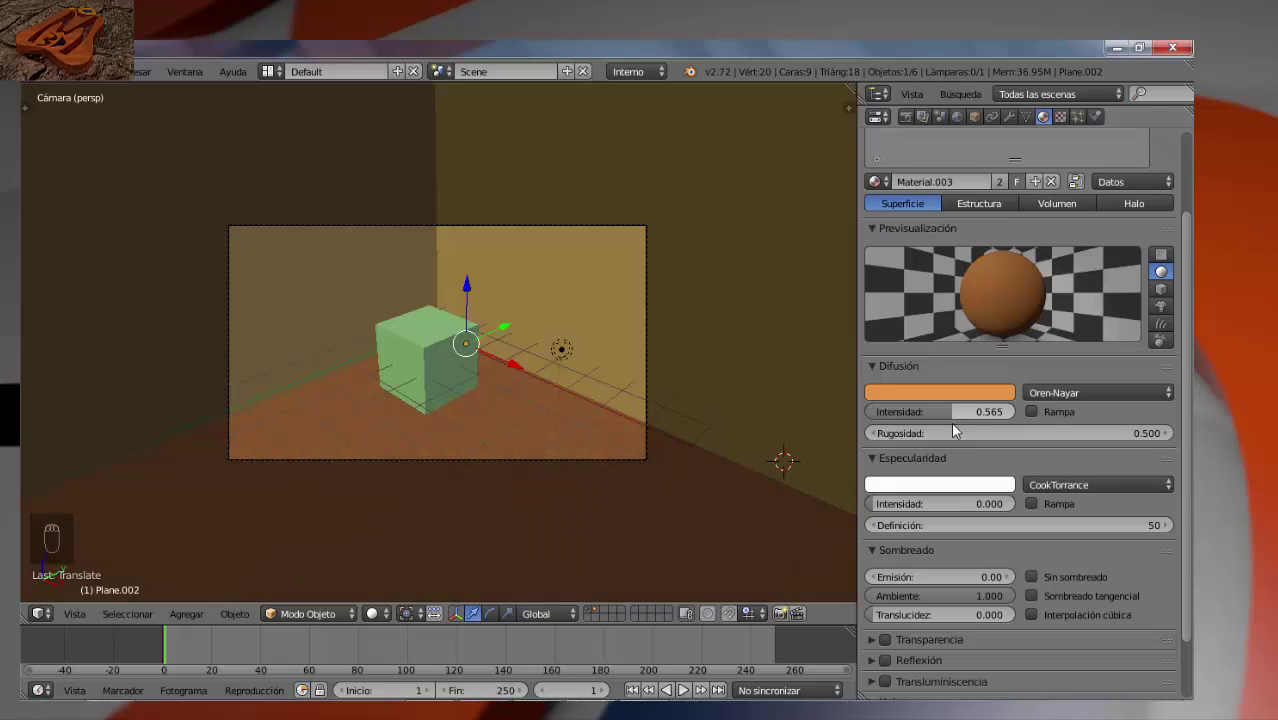
mouse_move(954, 432)
mouse_down()
mouse_move(995, 443)
mouse_move(960, 442)
mouse_up()
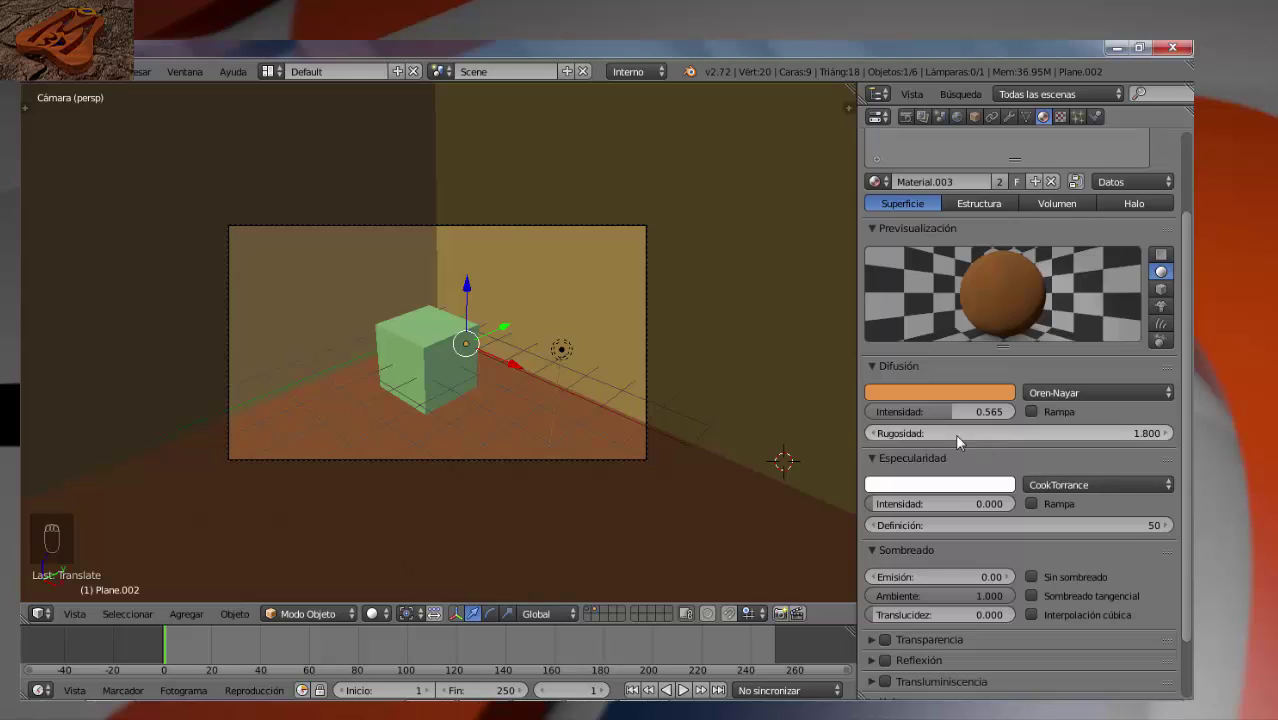
- Enable cubic interpolation for the floor material, collapse its specular and shading settings, and render the scene to check it
scroll(1019, 466, down, 2)
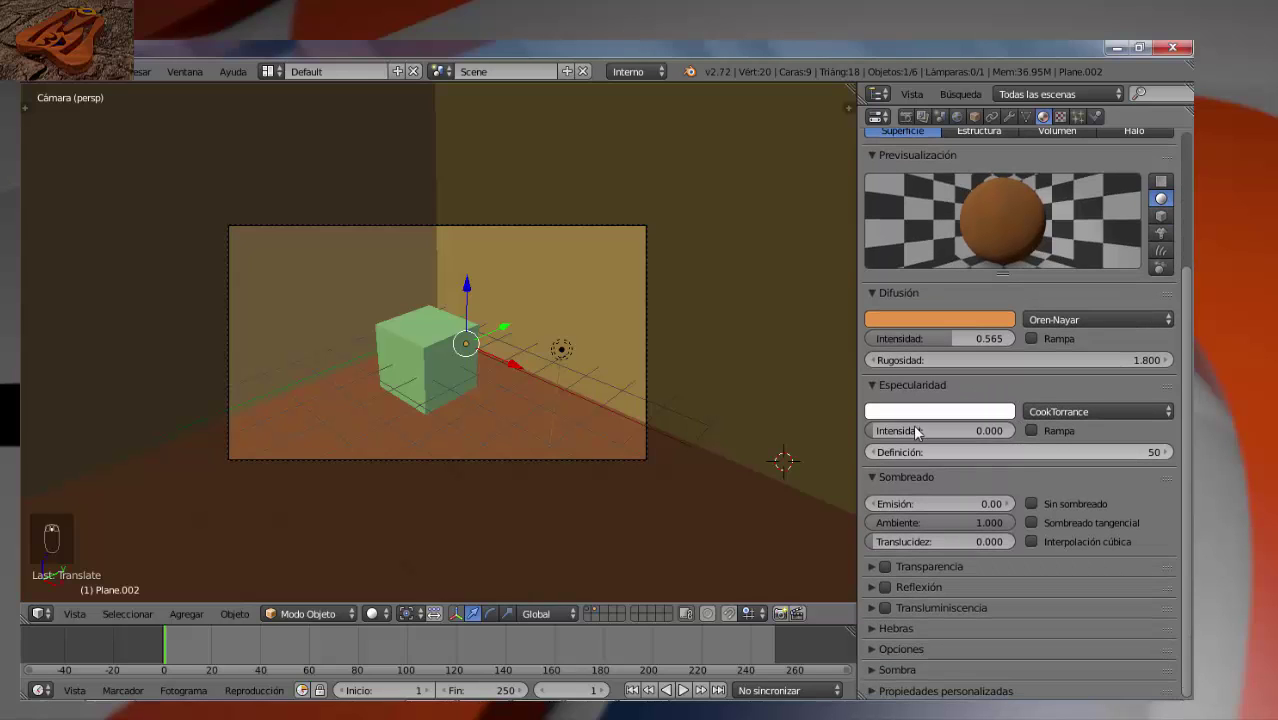
click(871, 386)
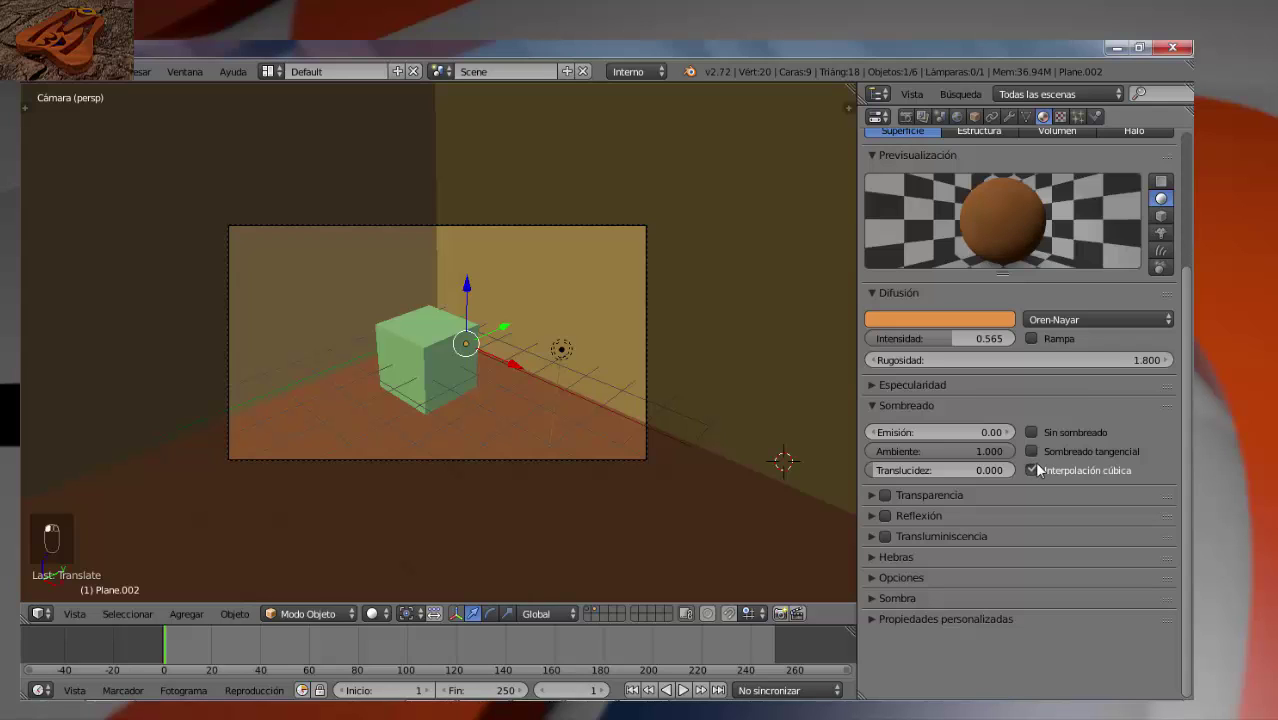
click(1031, 470)
click(871, 405)
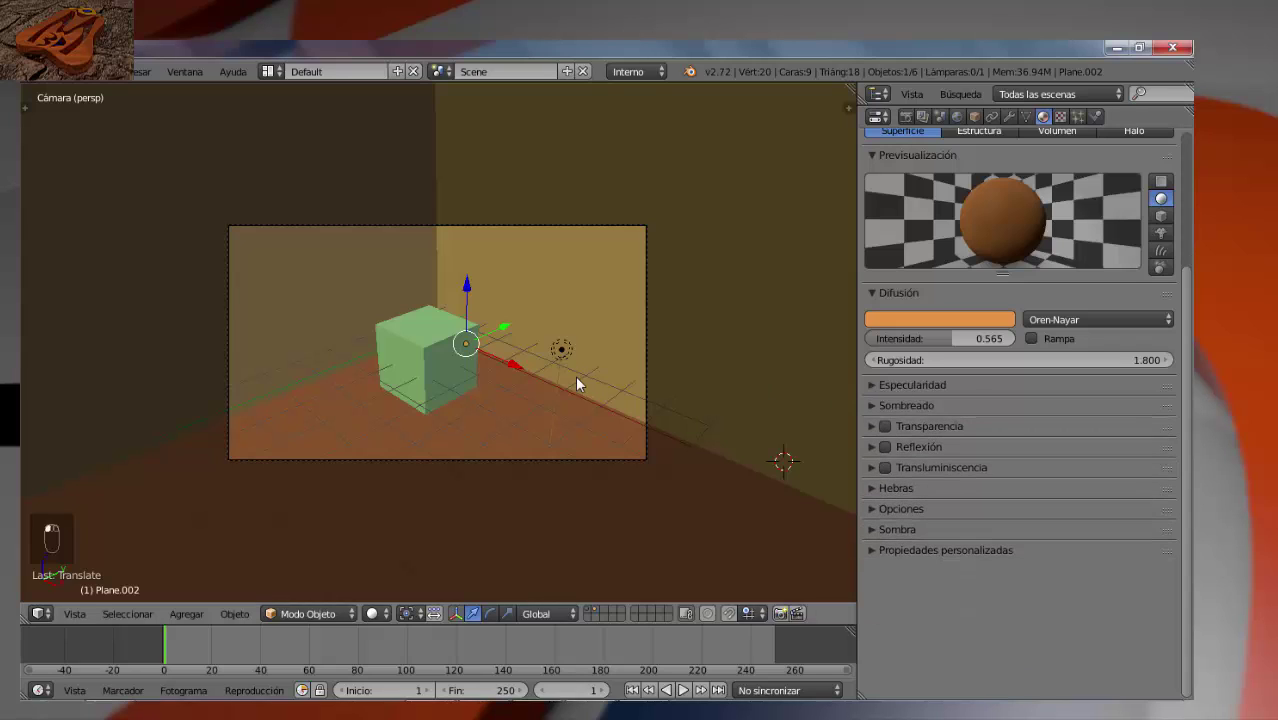
key(F12)
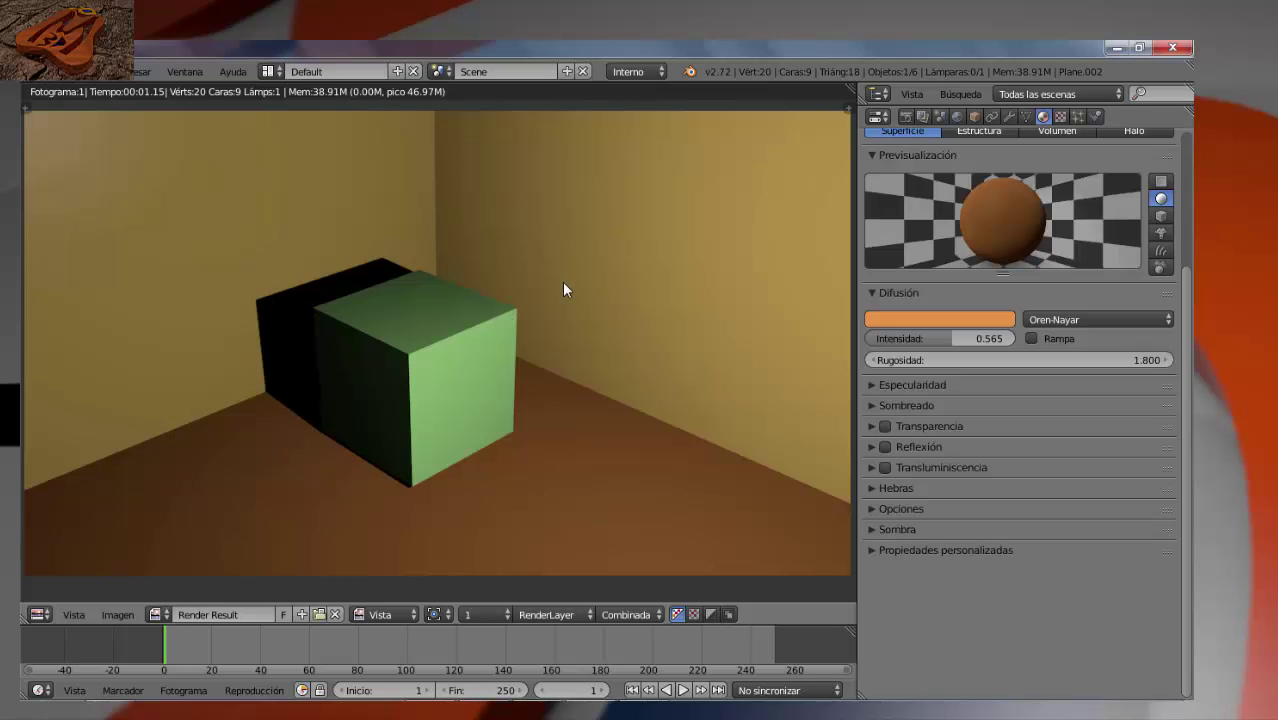
key(Escape)
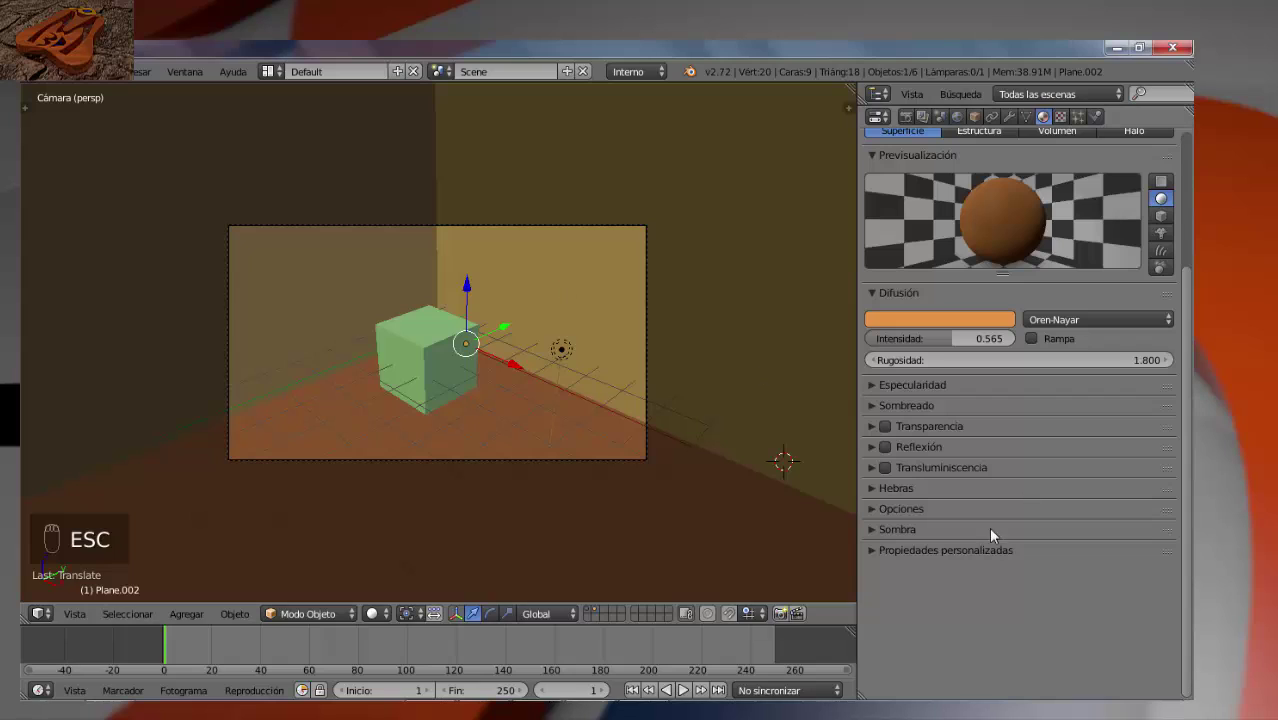
- Expand the floor material's shadow settings and display the viewport as a rendered preview filled by the camera frame
click(874, 529)
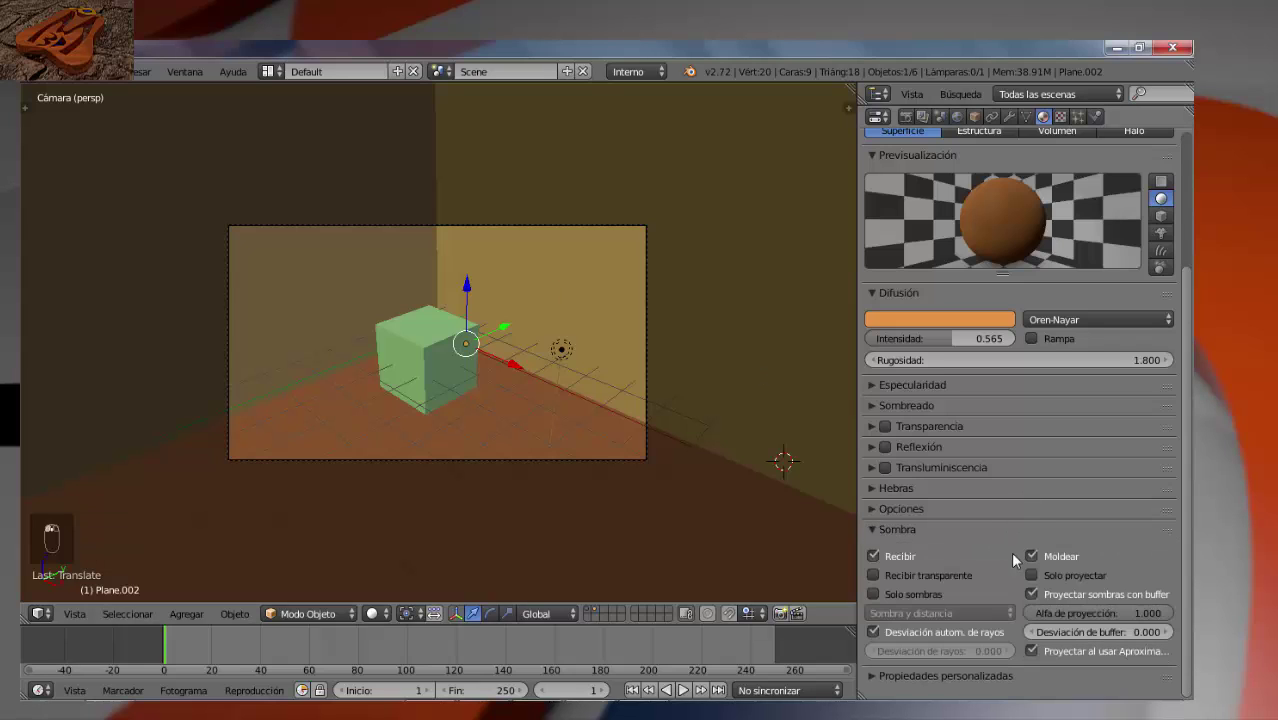
click(874, 557)
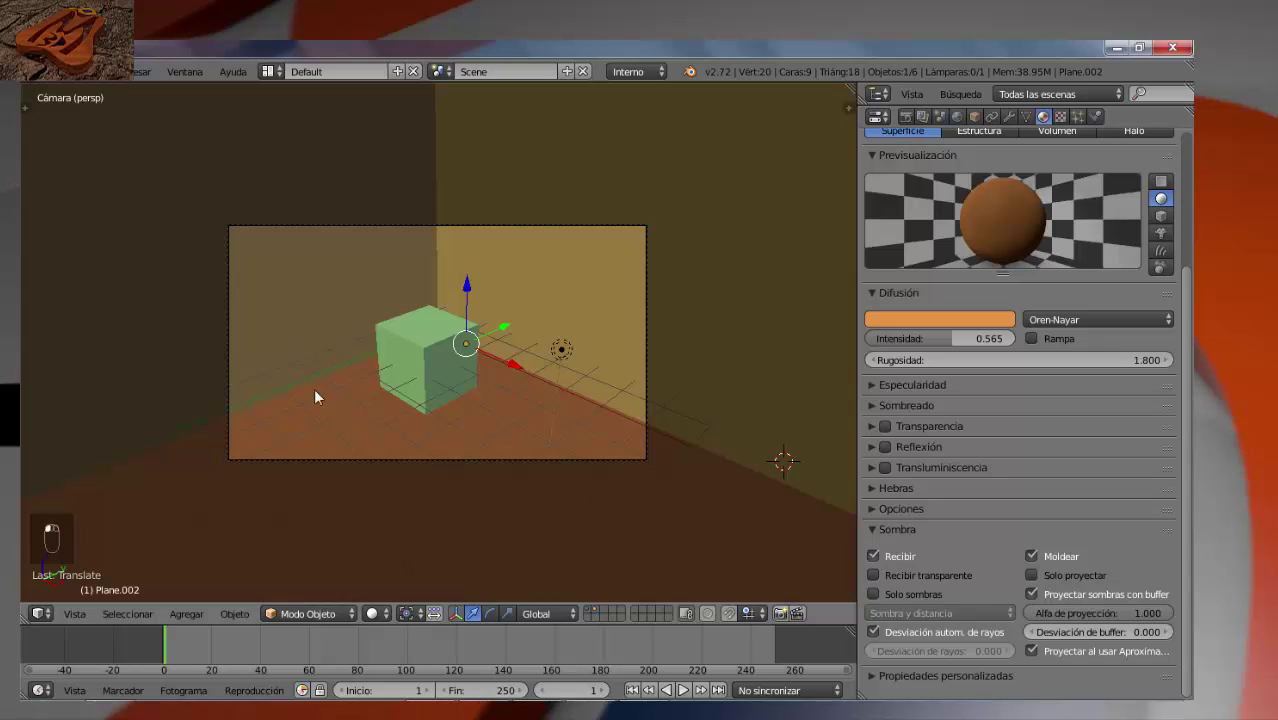
click(386, 615)
click(420, 490)
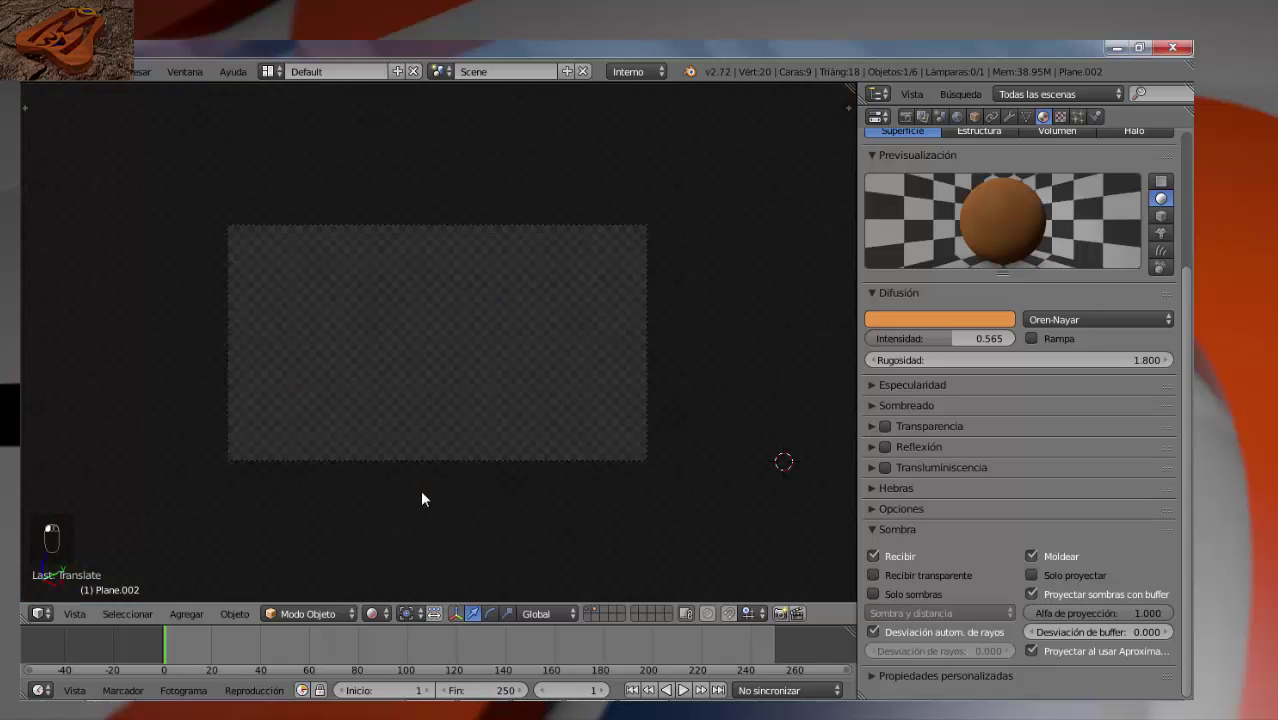
key(Home)
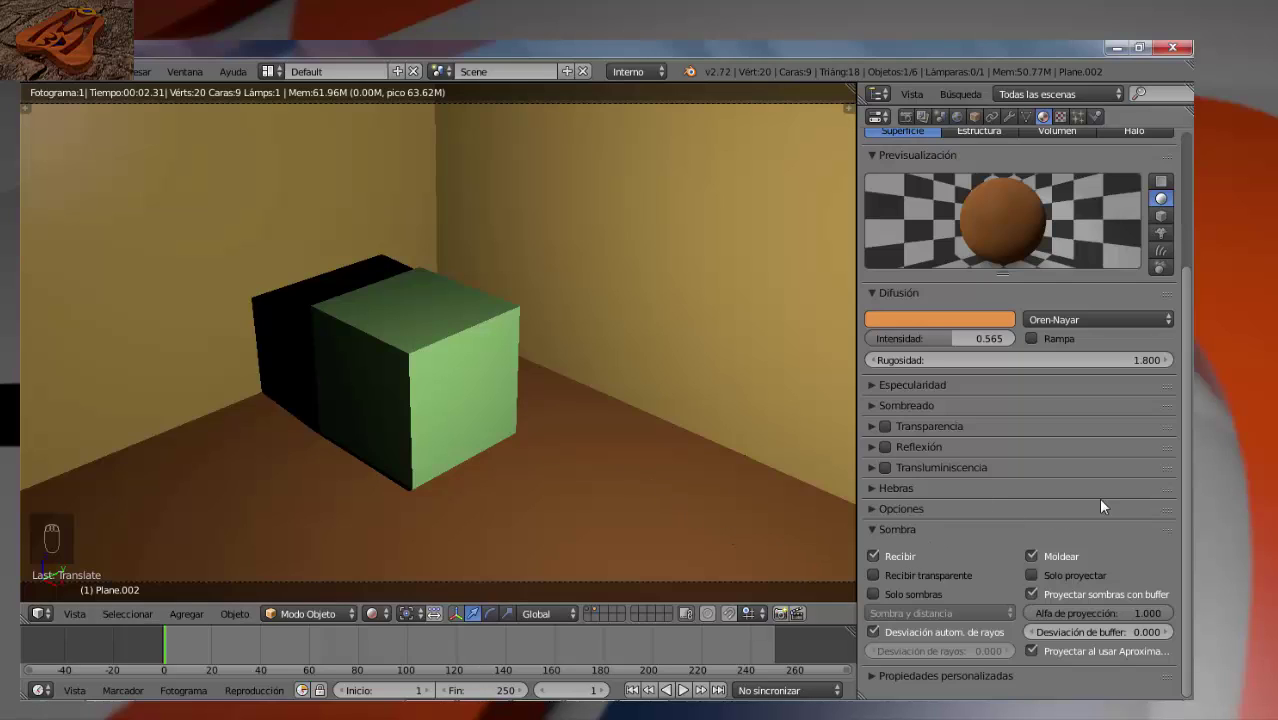
- Toggle shadow receiving (Recibir) on the floor material to compare both states, ending with it disabled
click(873, 555)
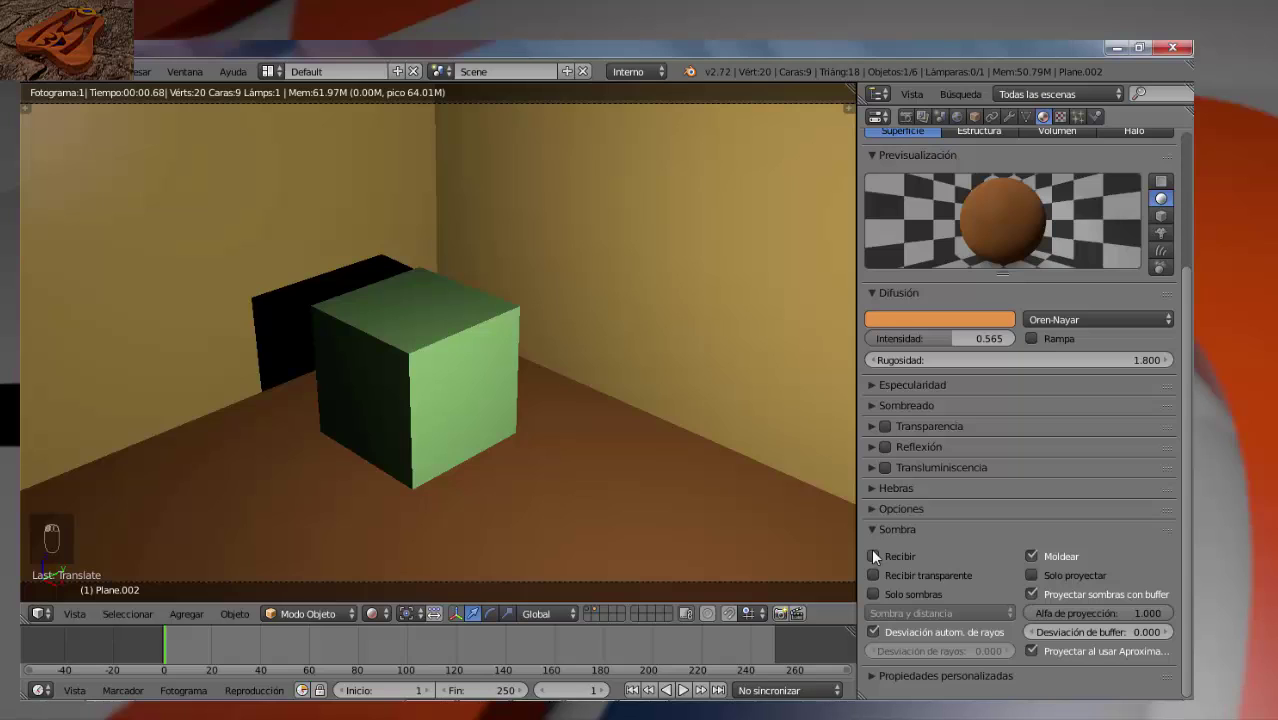
click(873, 555)
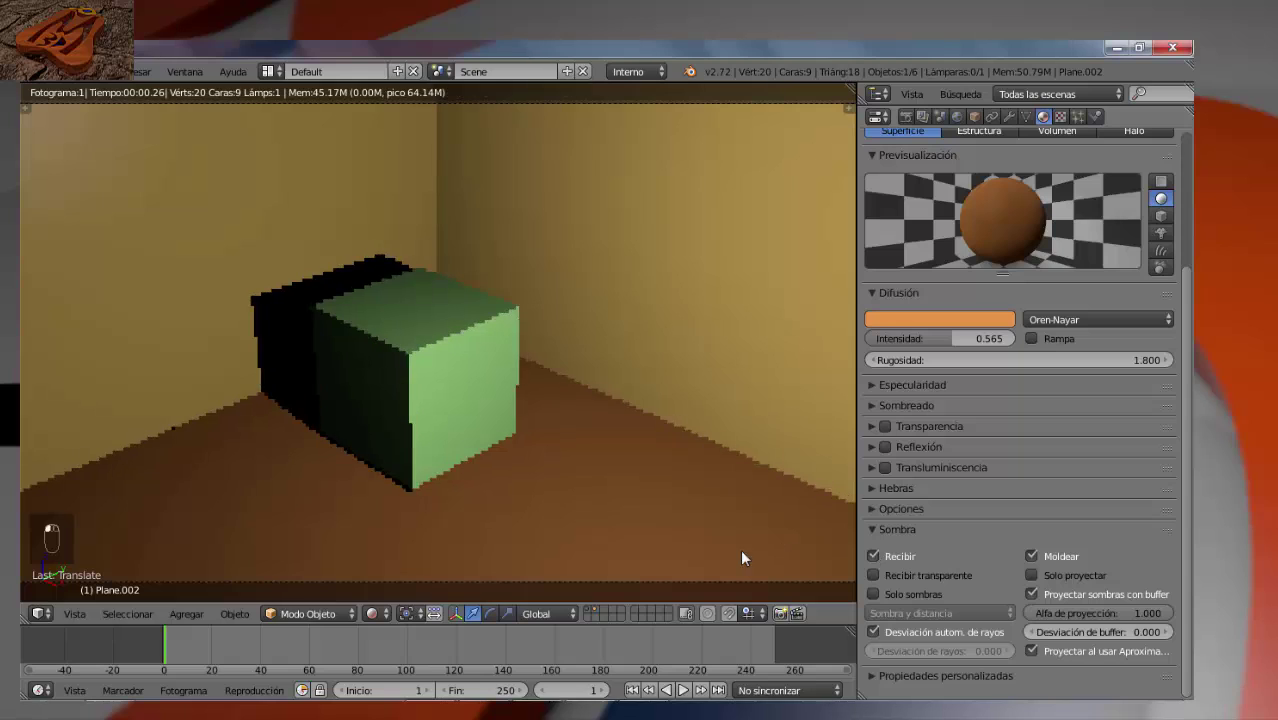
click(874, 556)
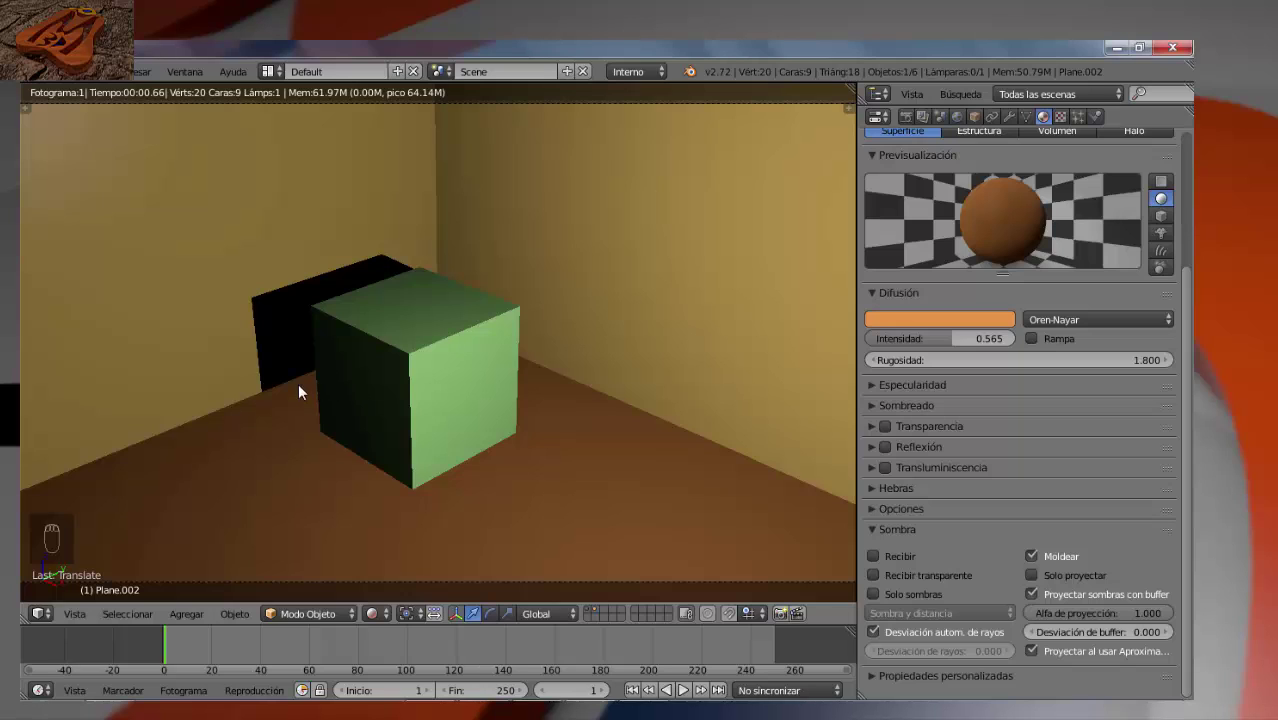
- Try the floor material's Recibir transparente and Solo sombras options with shadow type Sombra y distancia, and switch both options back off
click(874, 575)
click(874, 574)
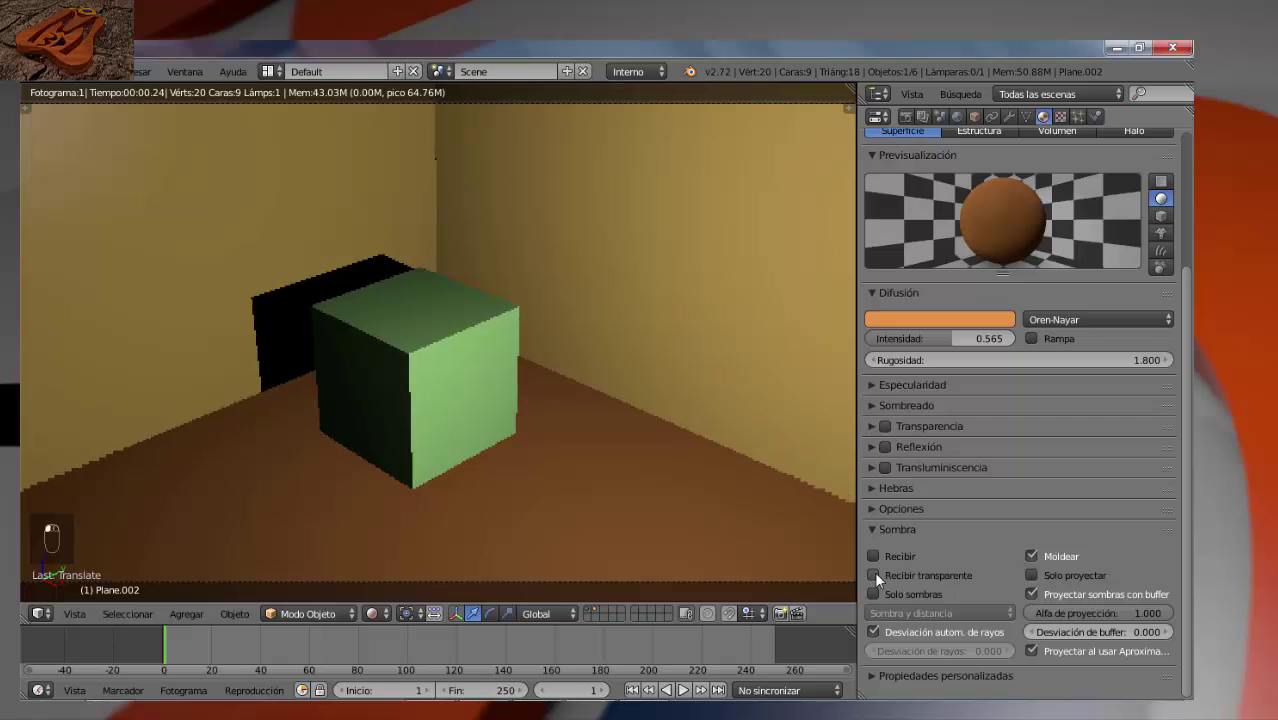
click(873, 594)
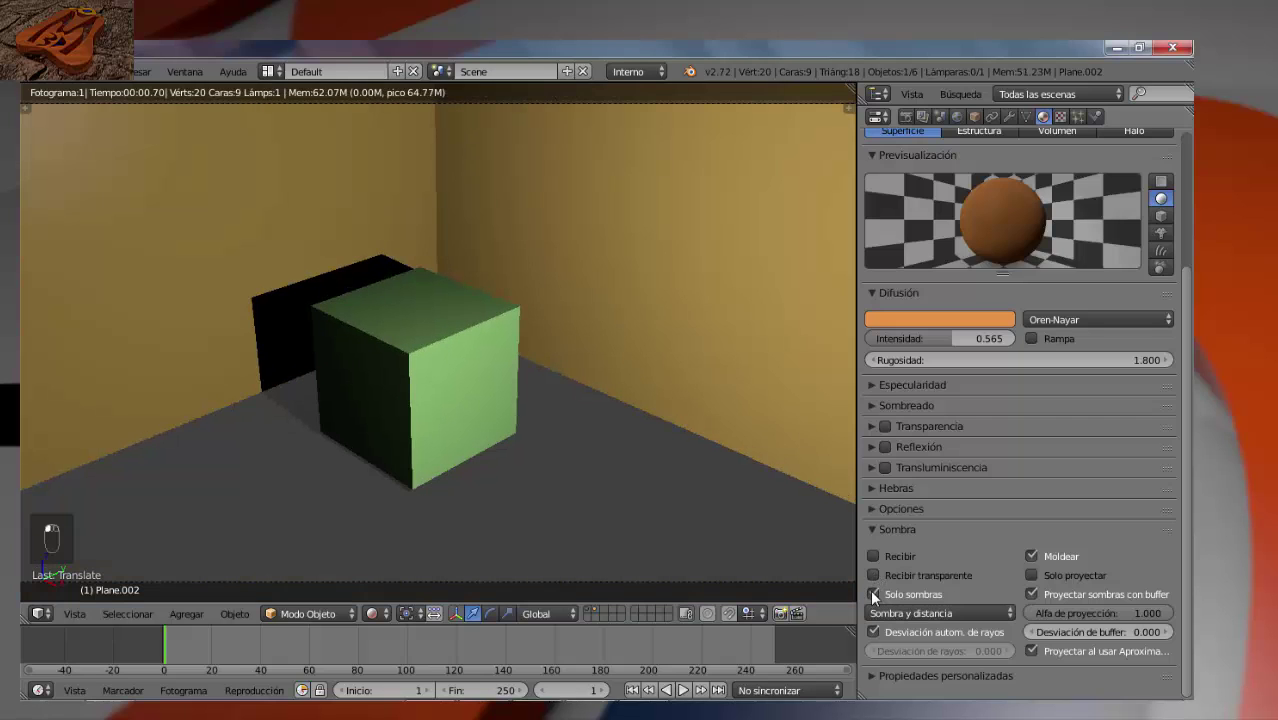
click(873, 594)
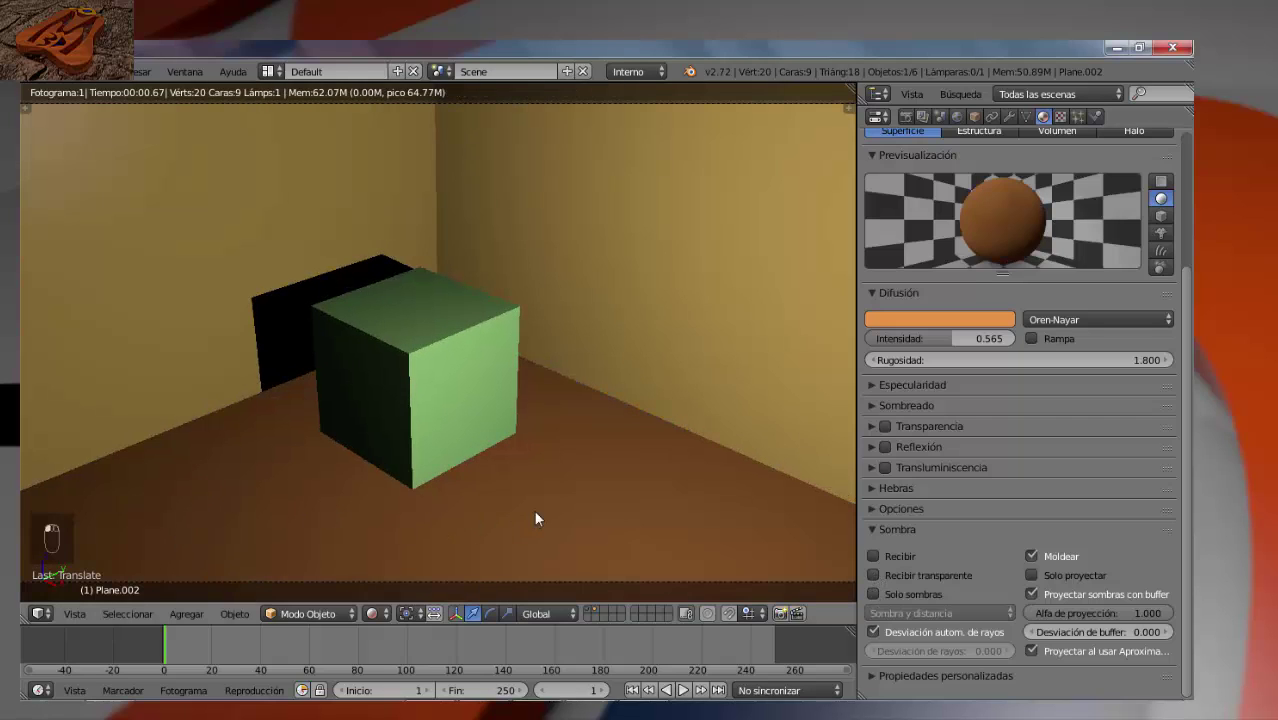
click(873, 594)
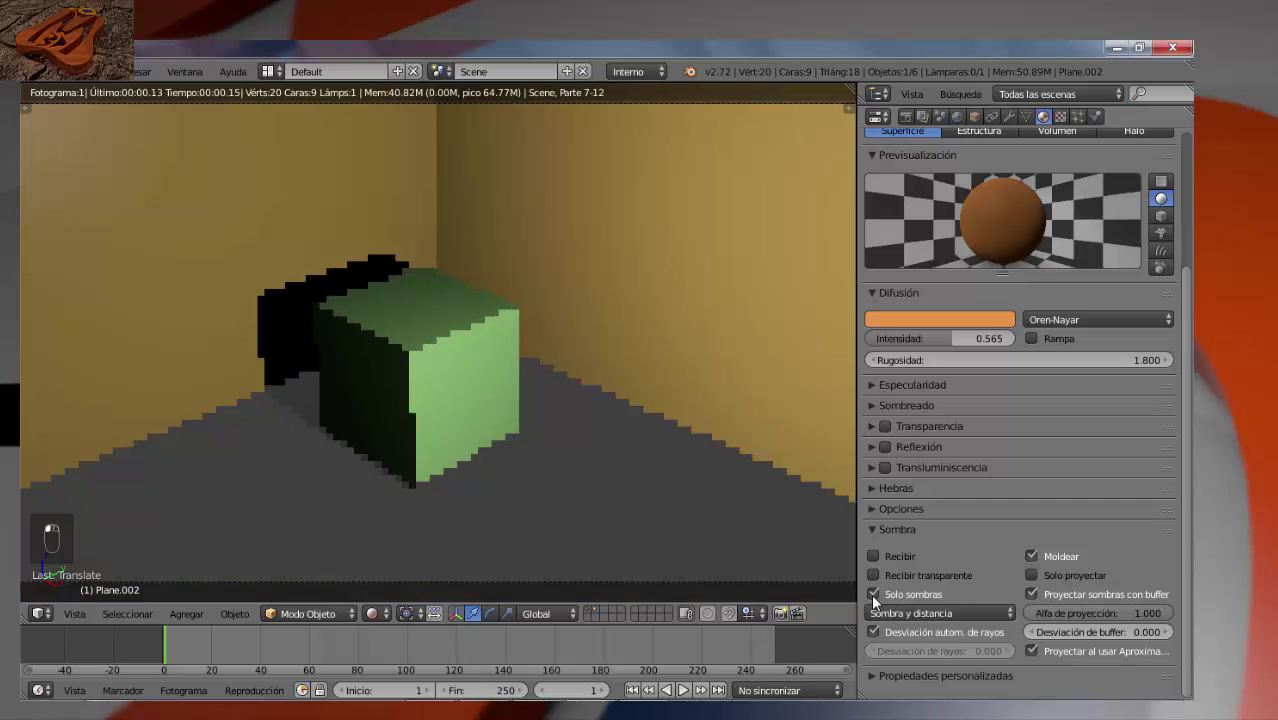
scroll(620, 453, down, 3)
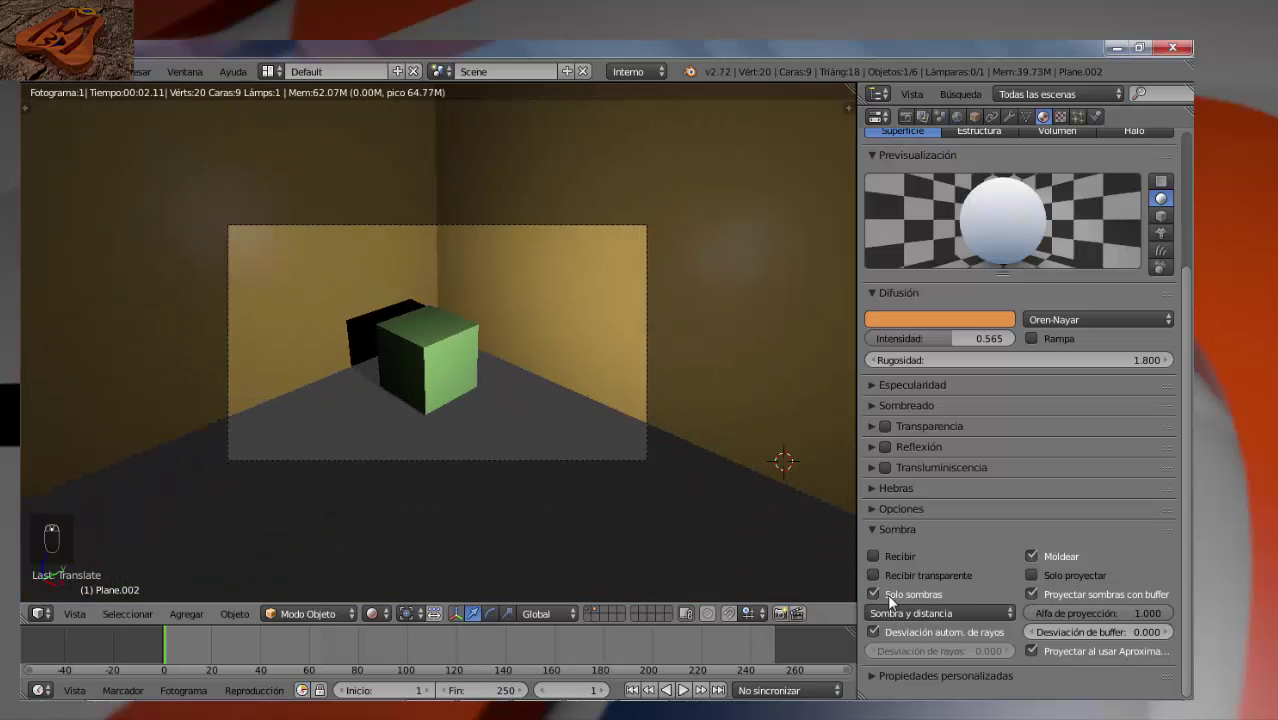
click(903, 613)
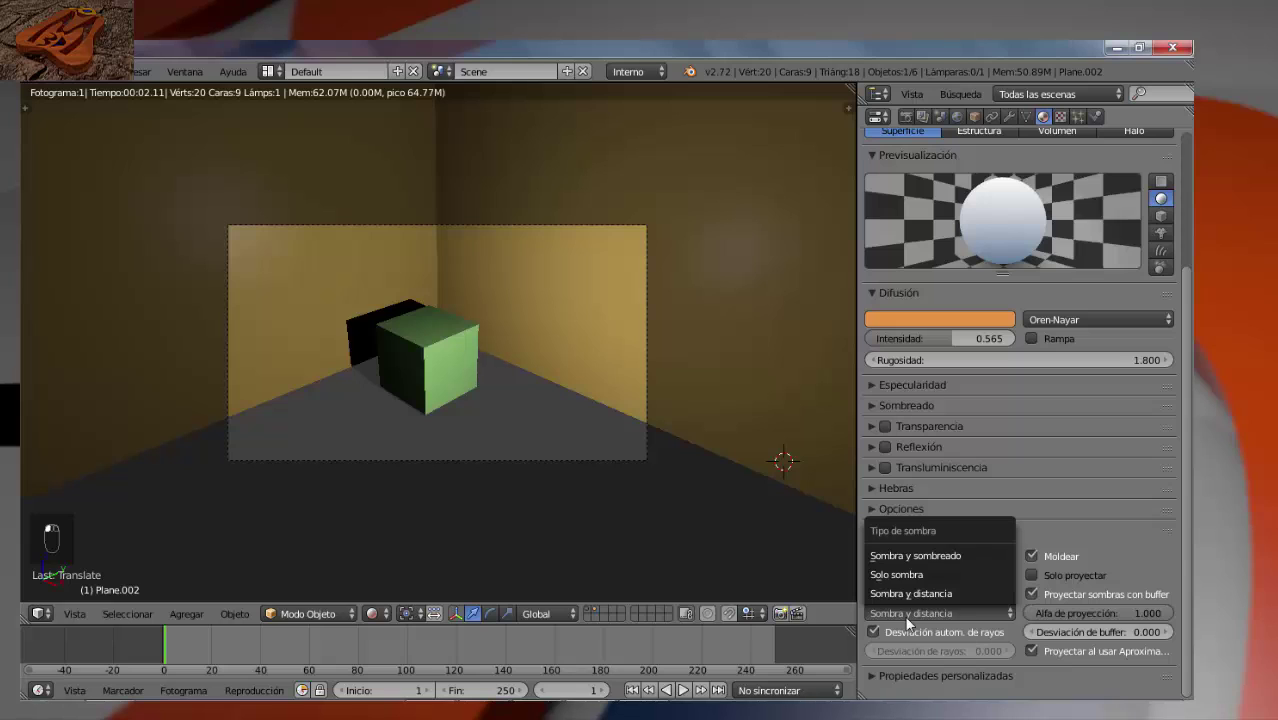
click(895, 593)
click(873, 591)
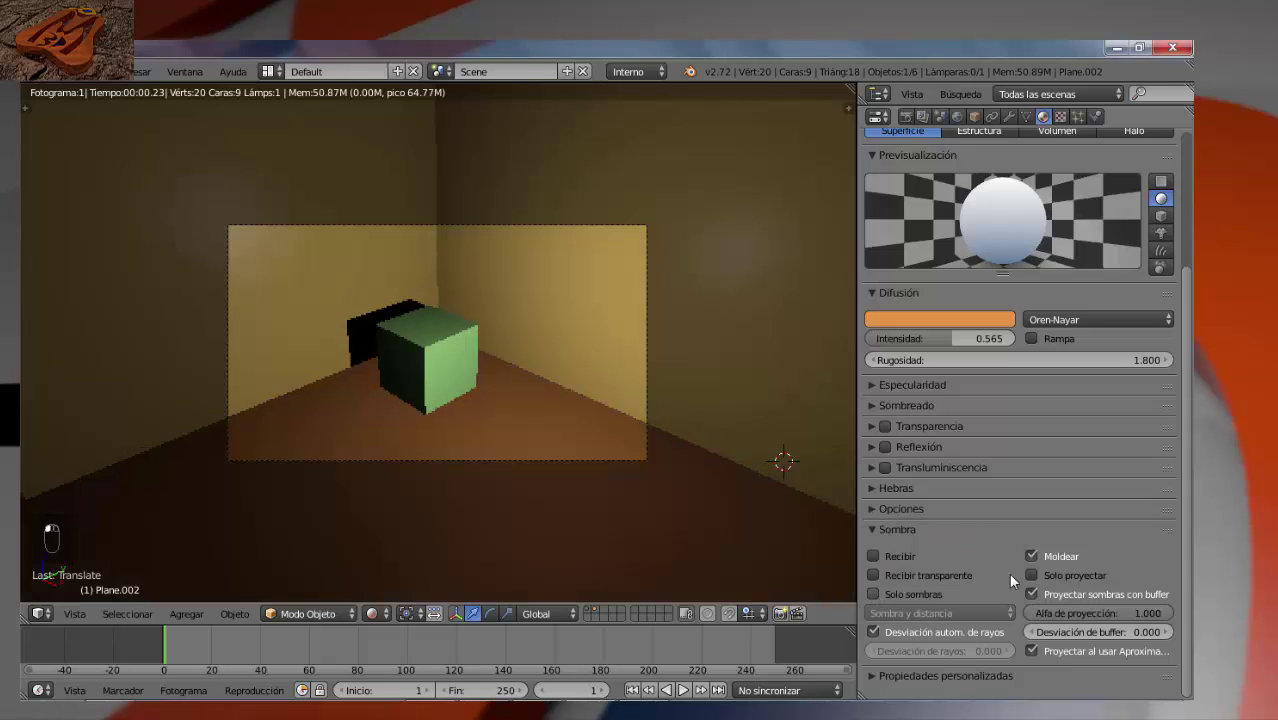
- Toggle the floor material's Moldear shadow option to compare both states, ending with it enabled
click(1031, 556)
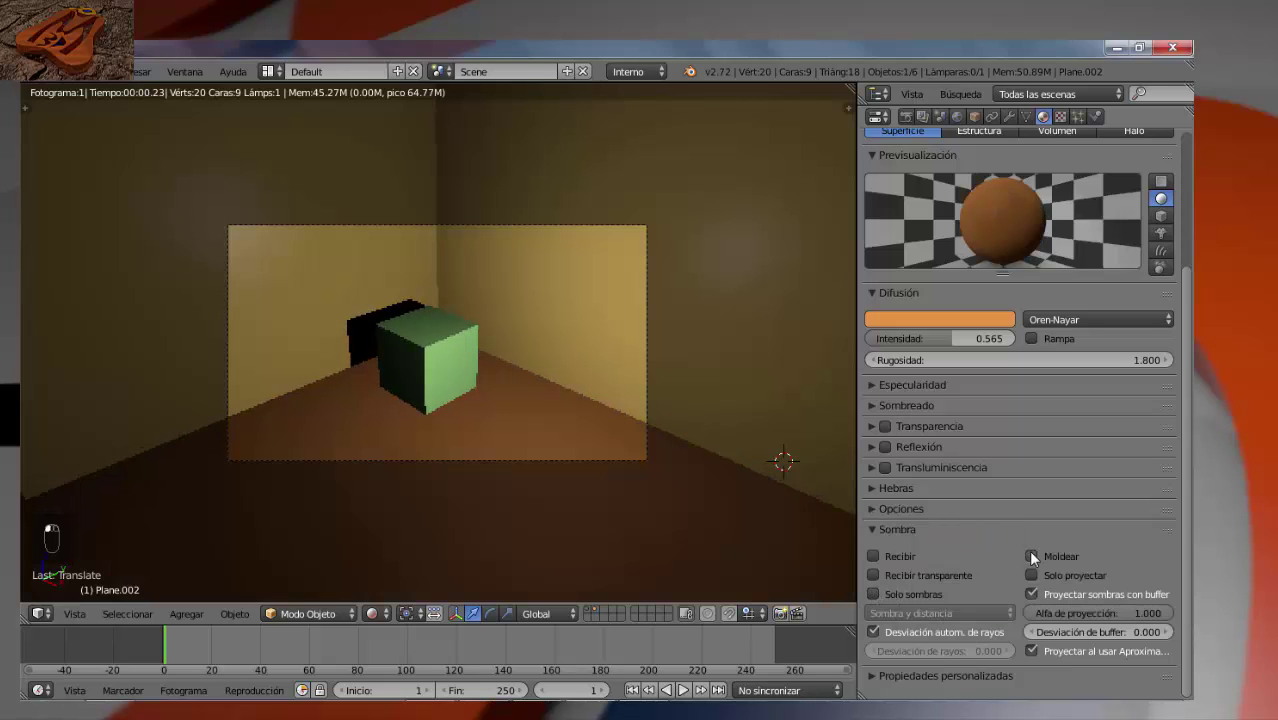
click(1031, 556)
click(1031, 557)
click(1031, 557)
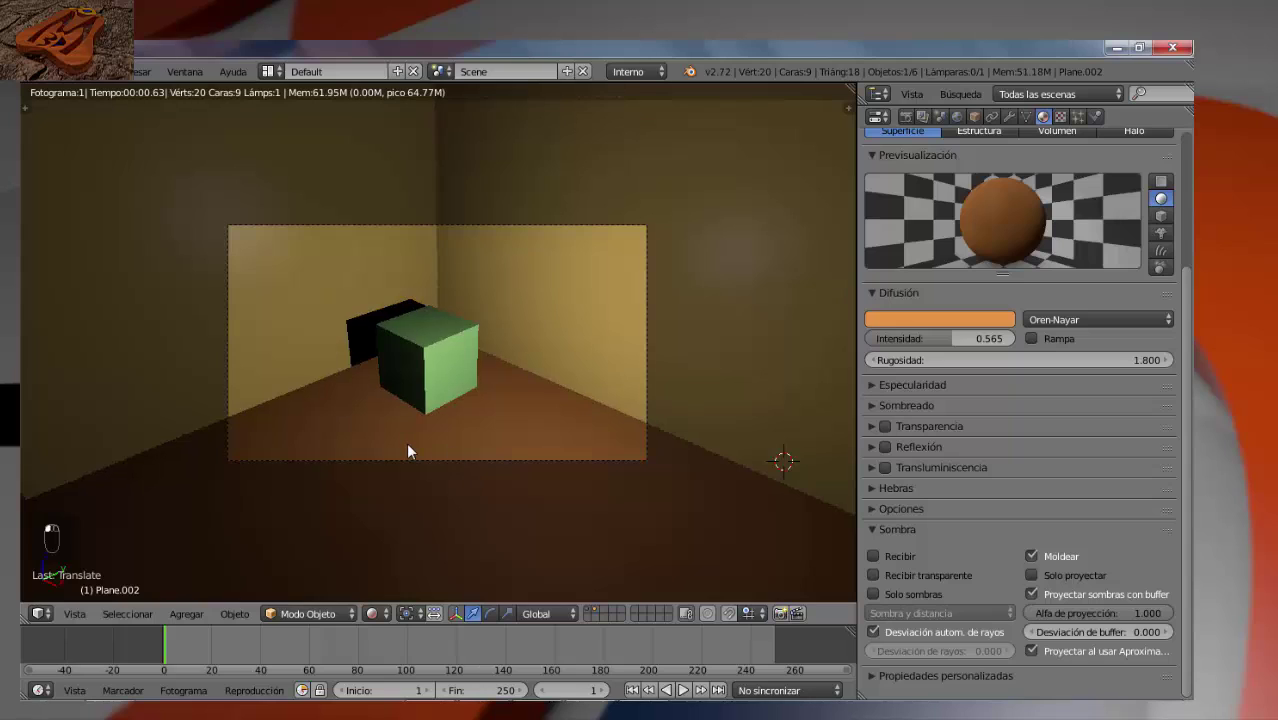
- Check the cube's shadow settings, reselect the floor, and enable its Recibir option after comparing both states
right_click(431, 353)
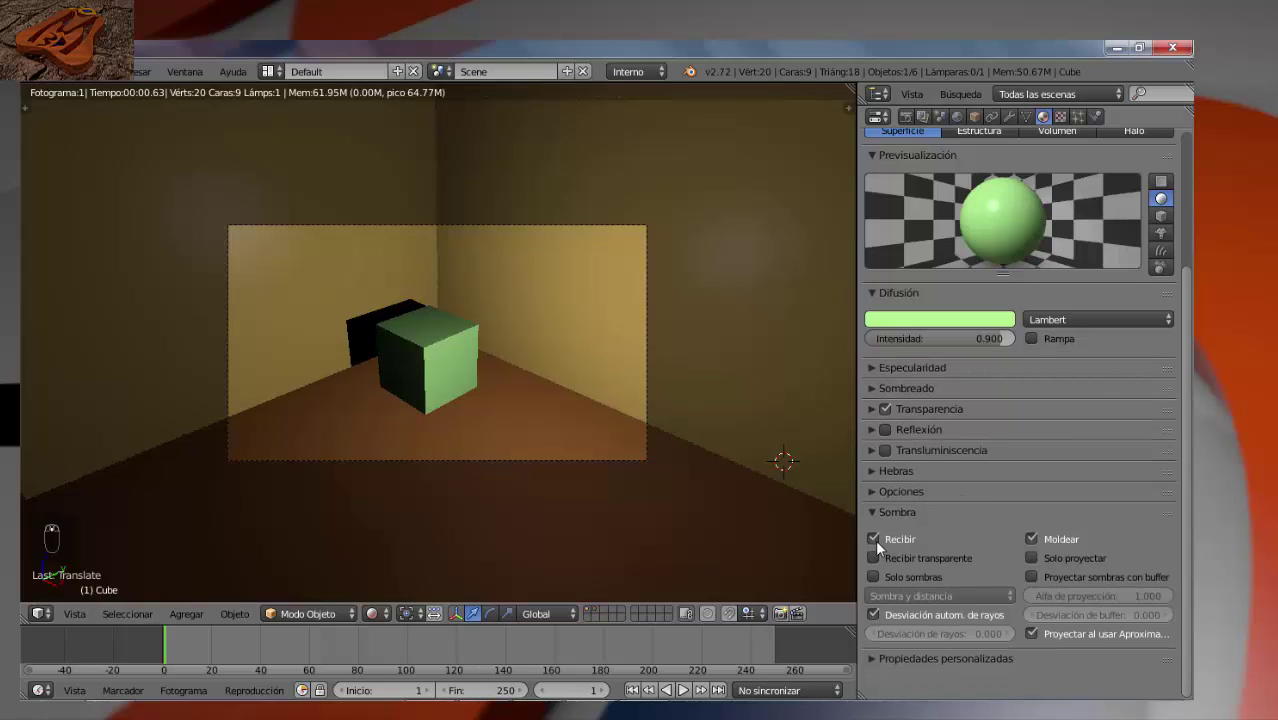
right_click(347, 427)
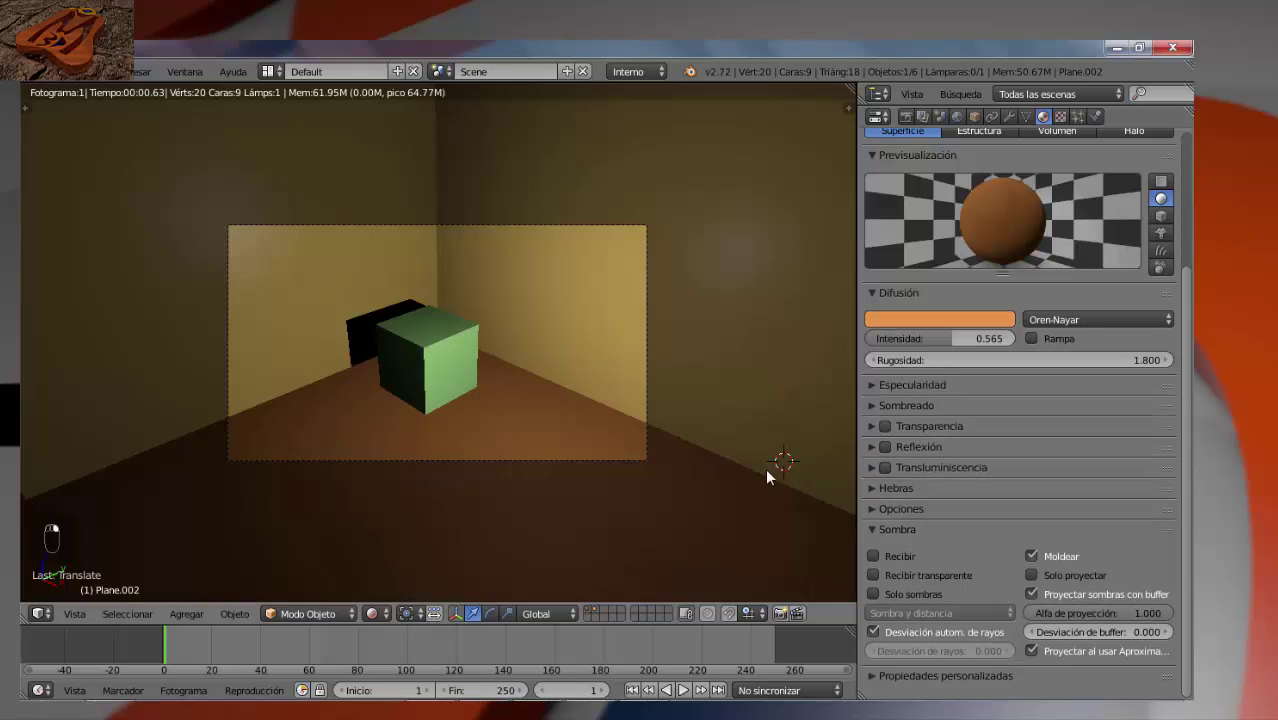
click(870, 555)
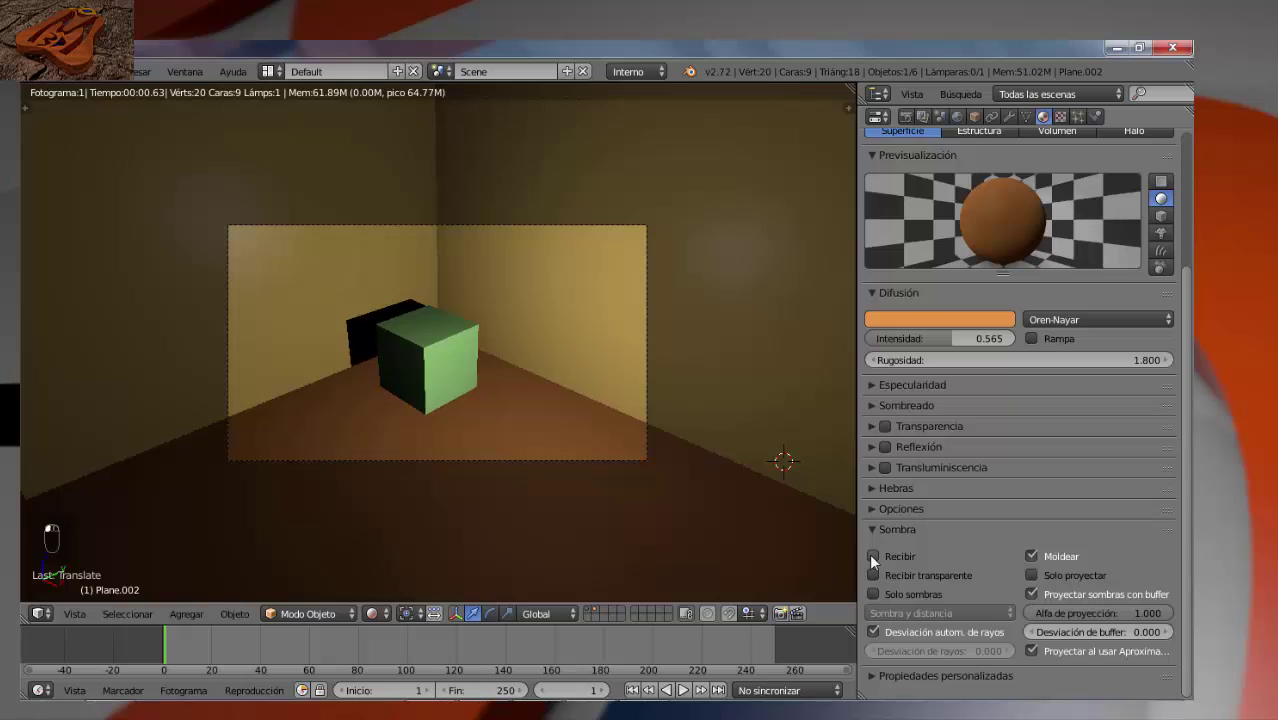
click(870, 555)
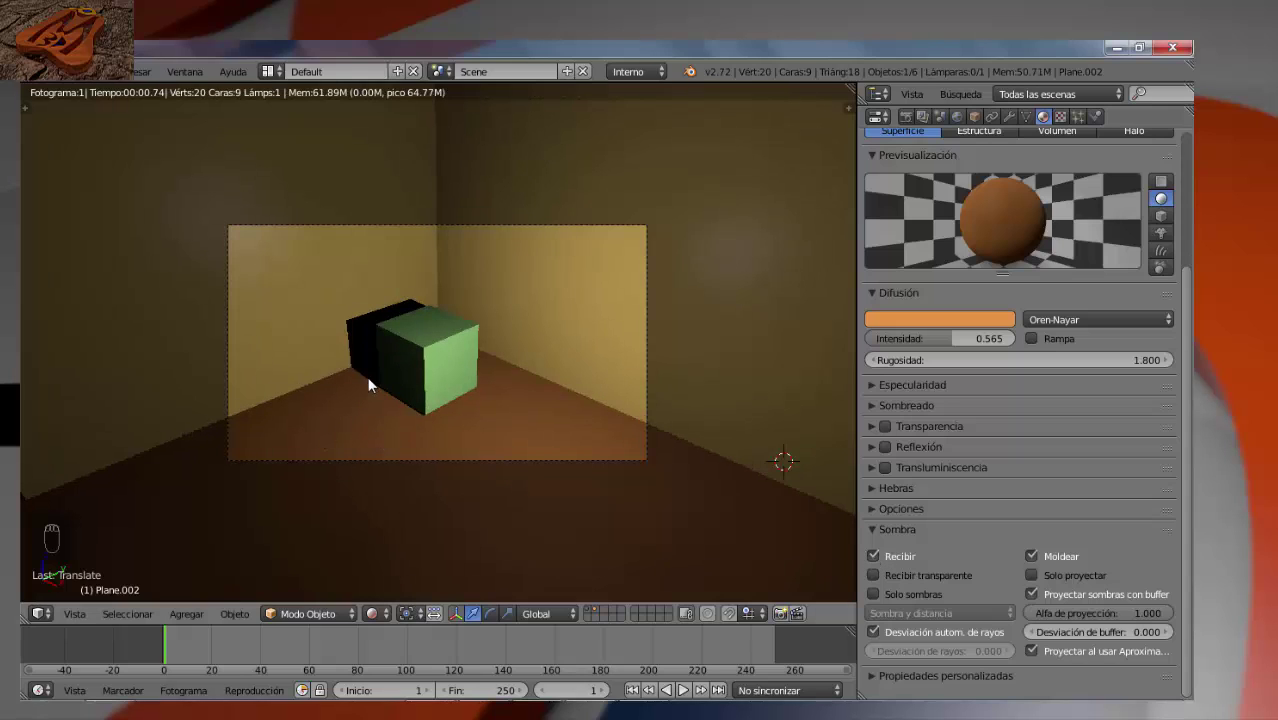
click(872, 555)
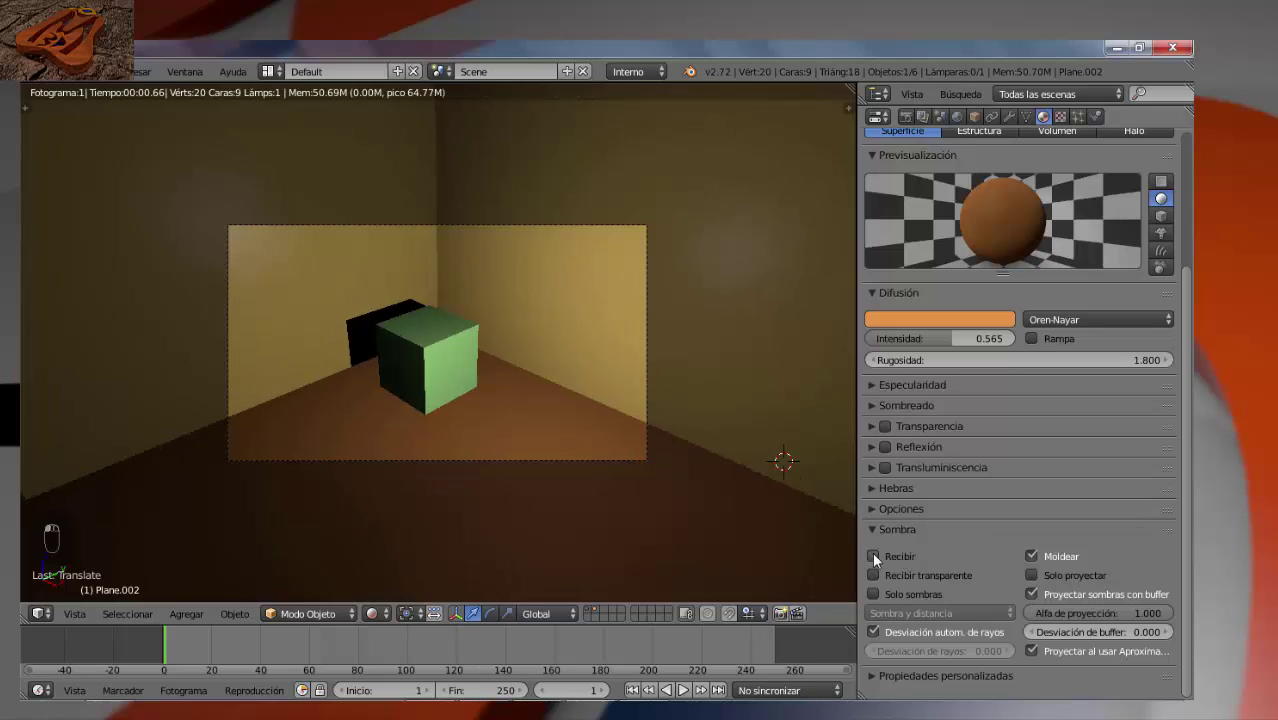
click(873, 556)
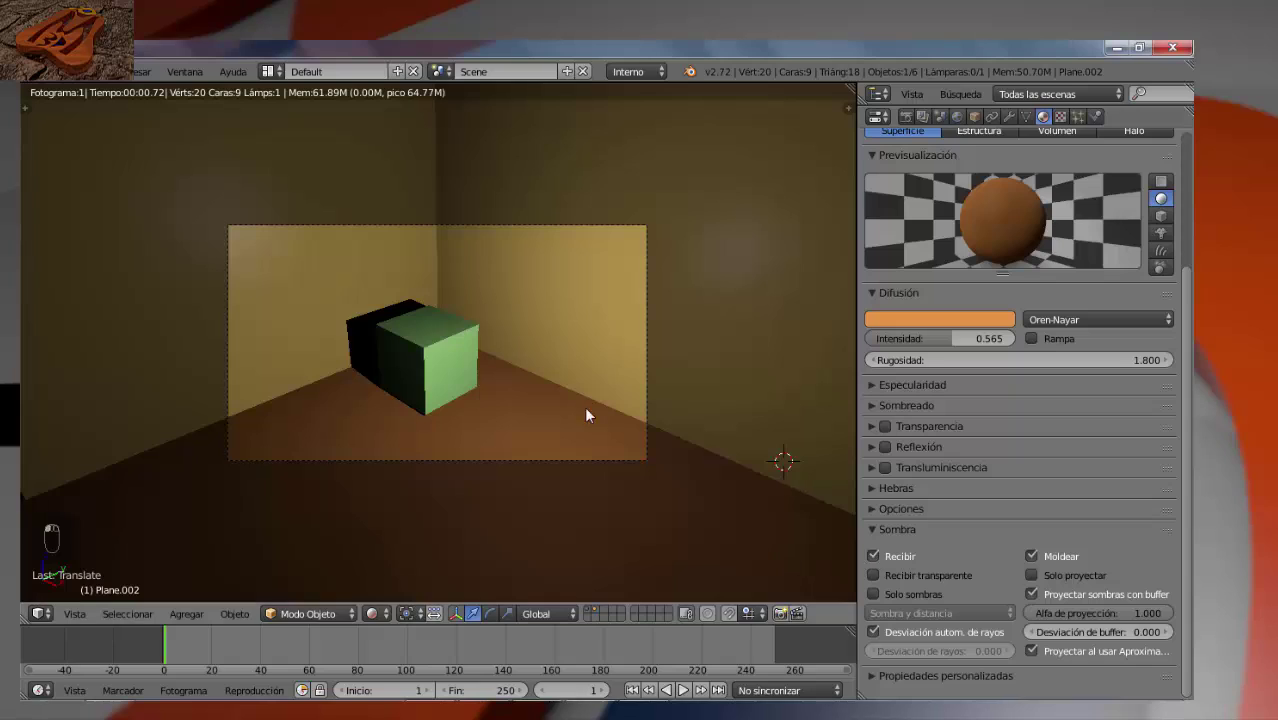
- Select the left wall and disable the Recibir shadow option on its material
right_click(300, 354)
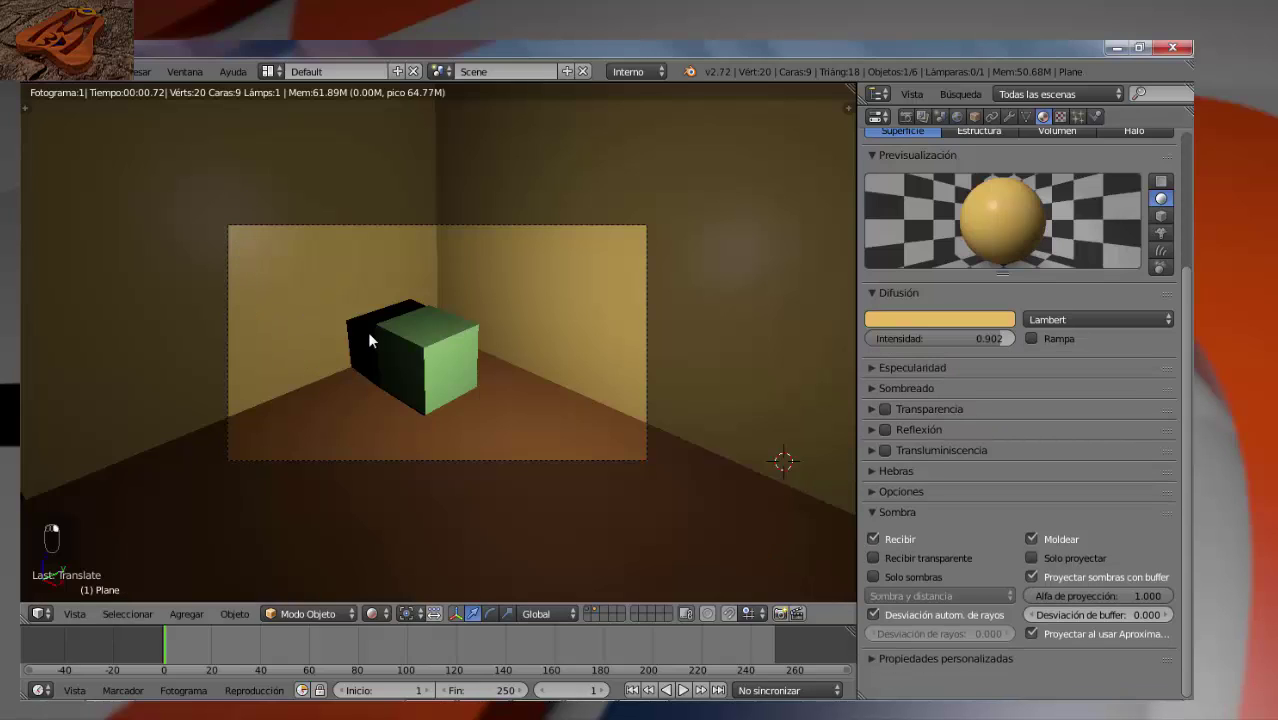
right_click(874, 538)
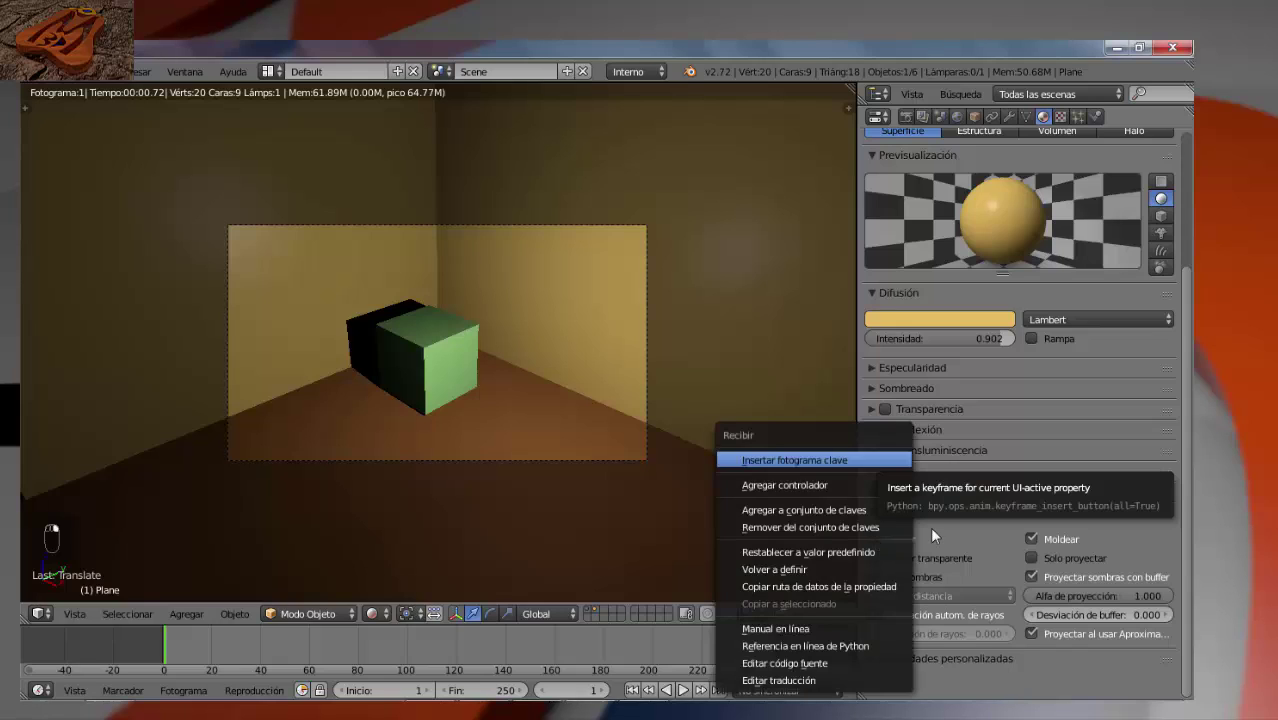
click(933, 529)
click(873, 540)
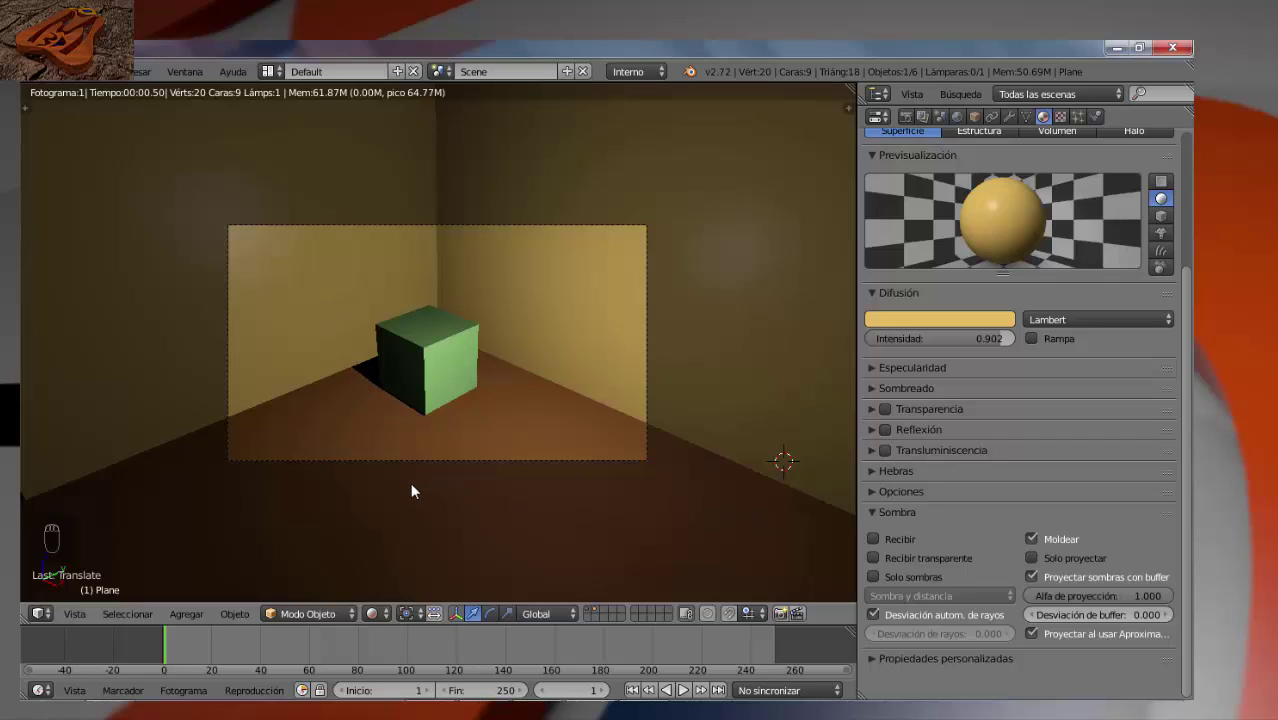
- Switch the floor material's Recibir option off and back on, and re-enable Recibir on the left wall material
right_click(377, 425)
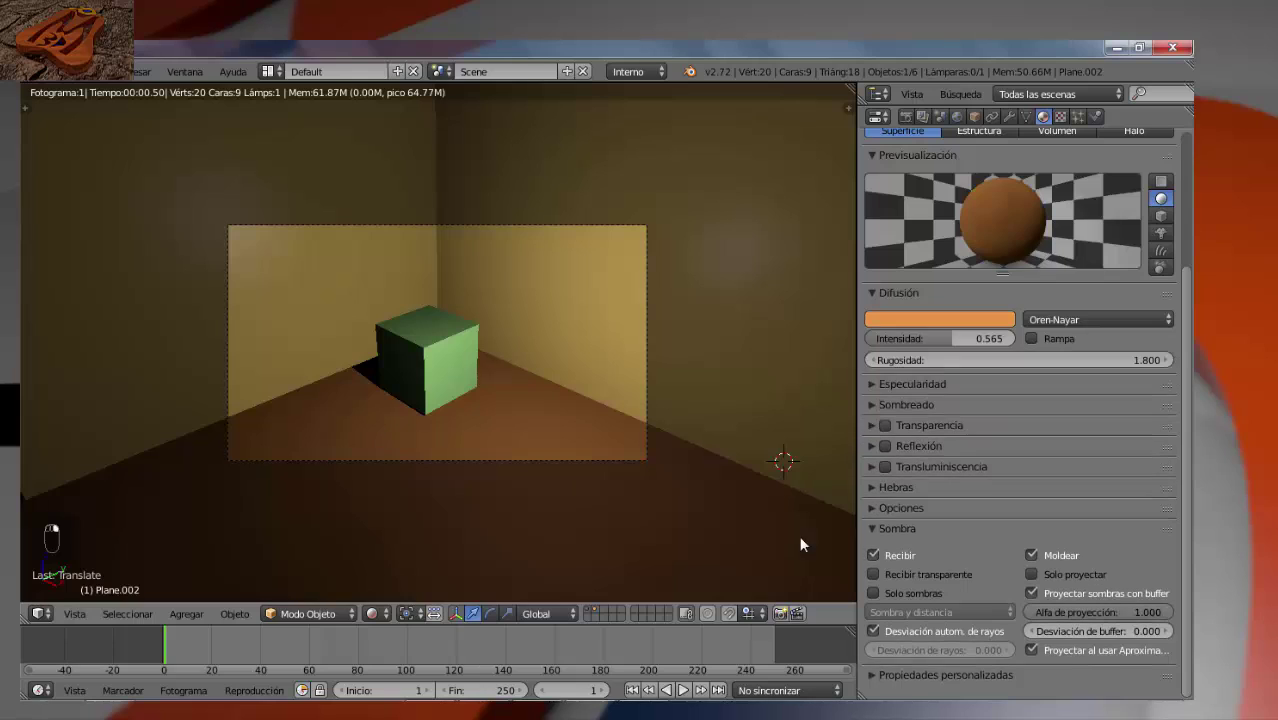
click(872, 555)
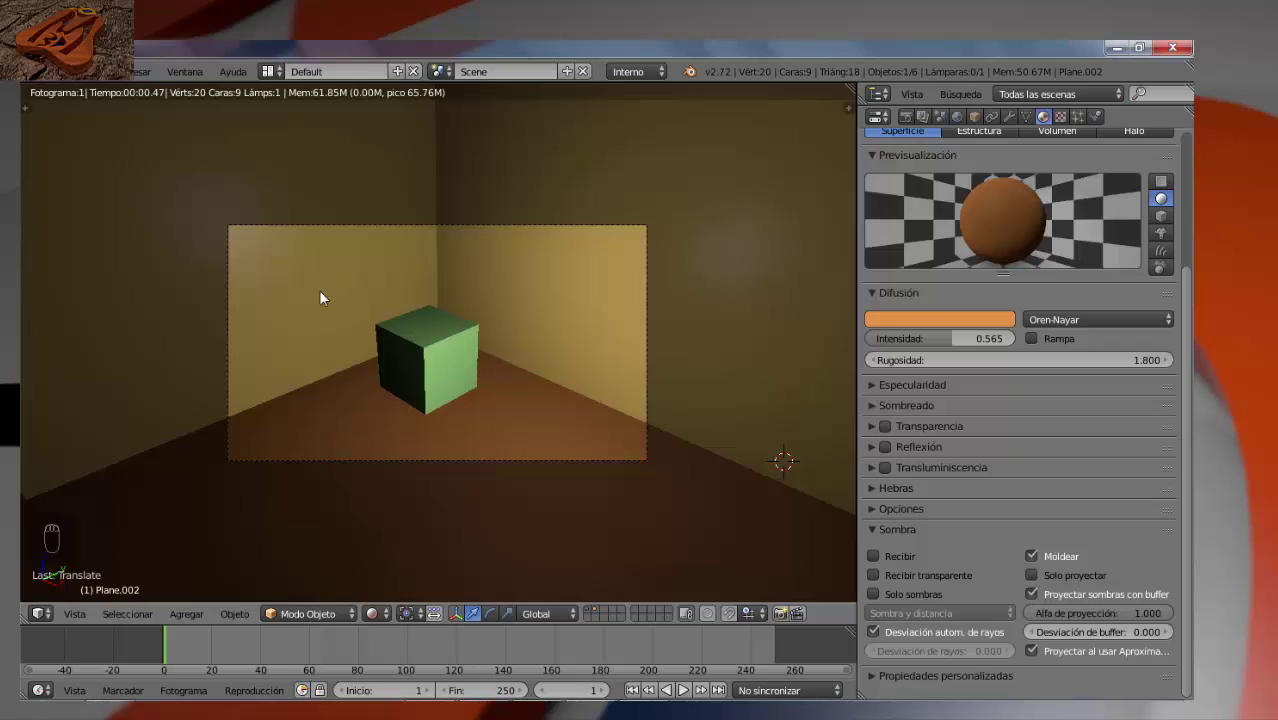
click(874, 555)
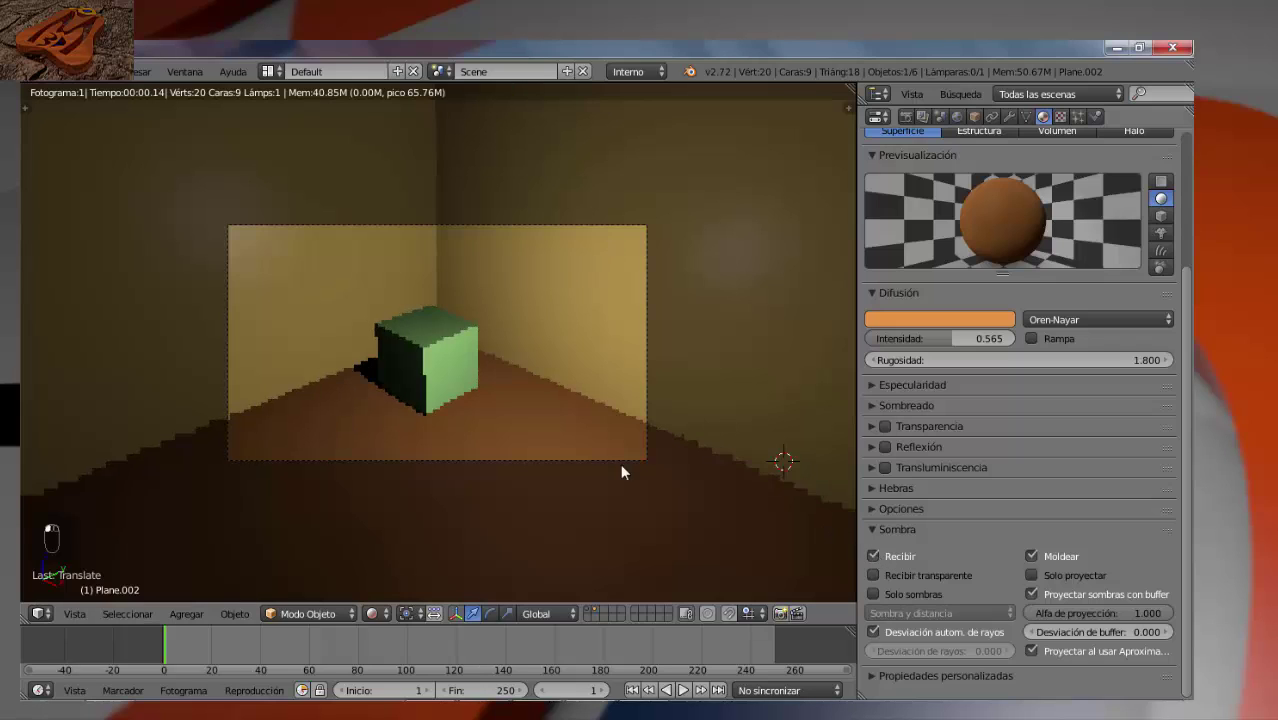
right_click(303, 275)
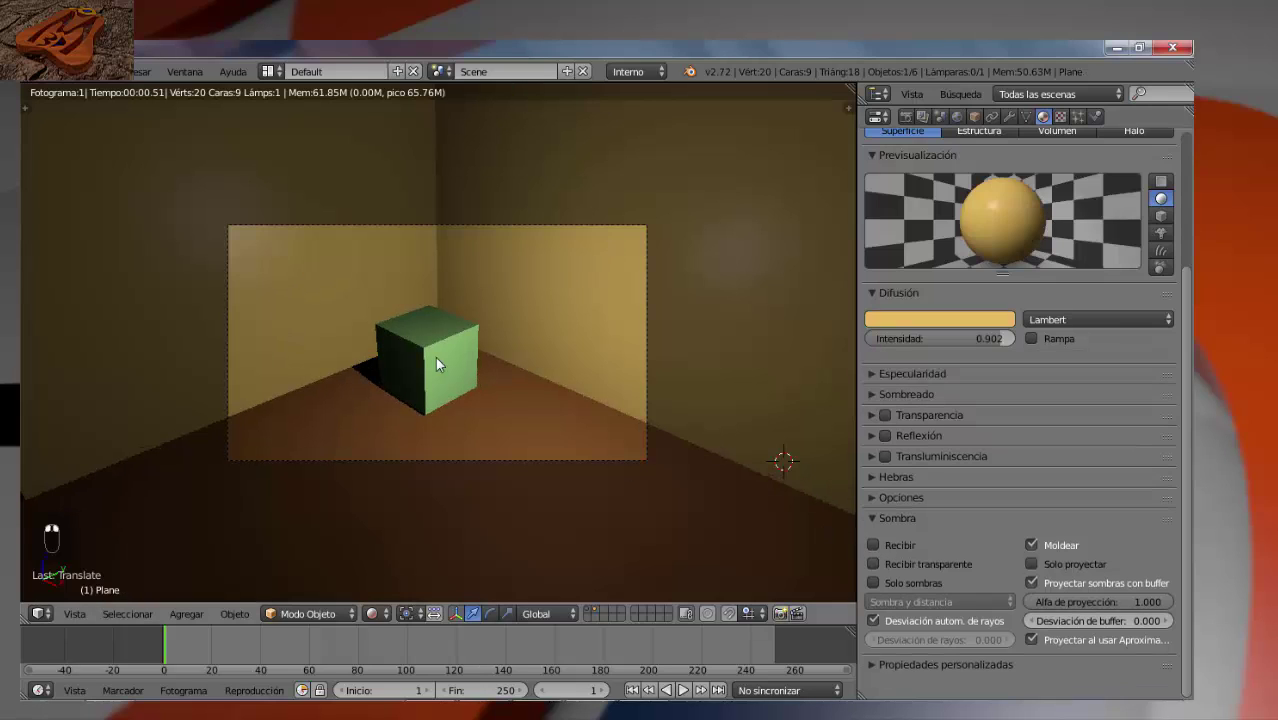
click(873, 538)
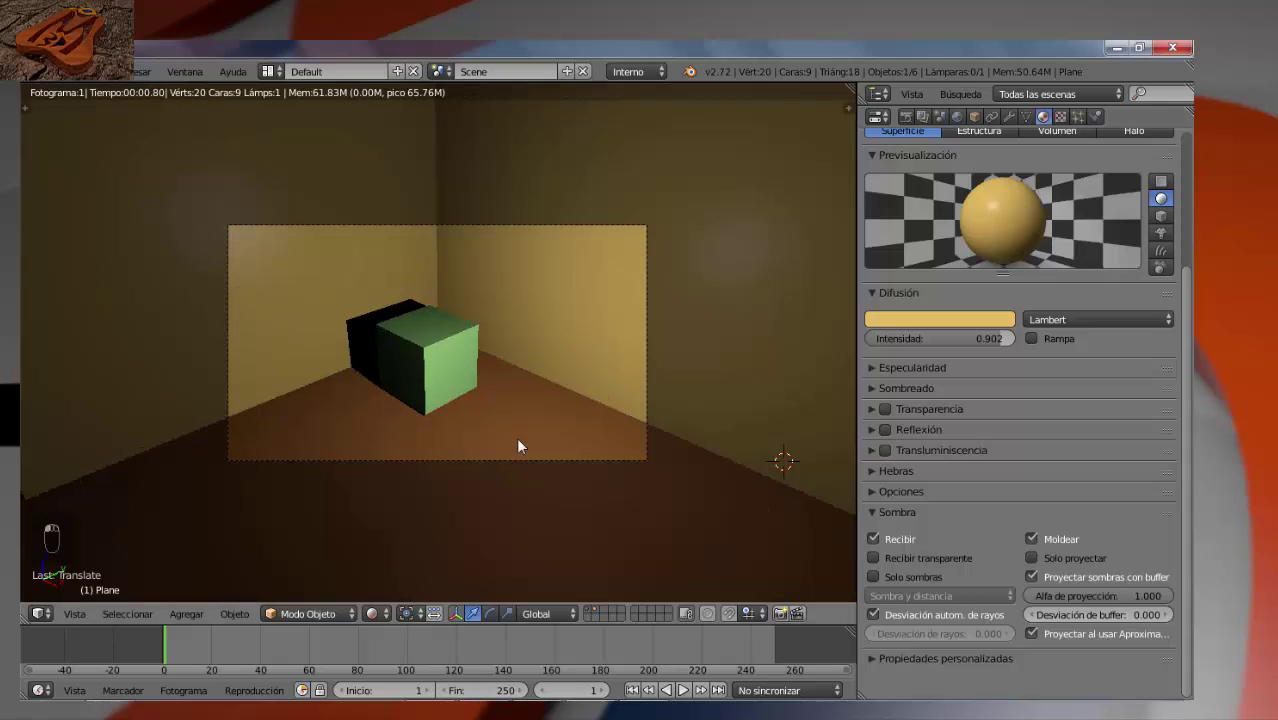
- Select the cube and compare its material's Recibir option off and on, leaving it enabled
right_click(432, 365)
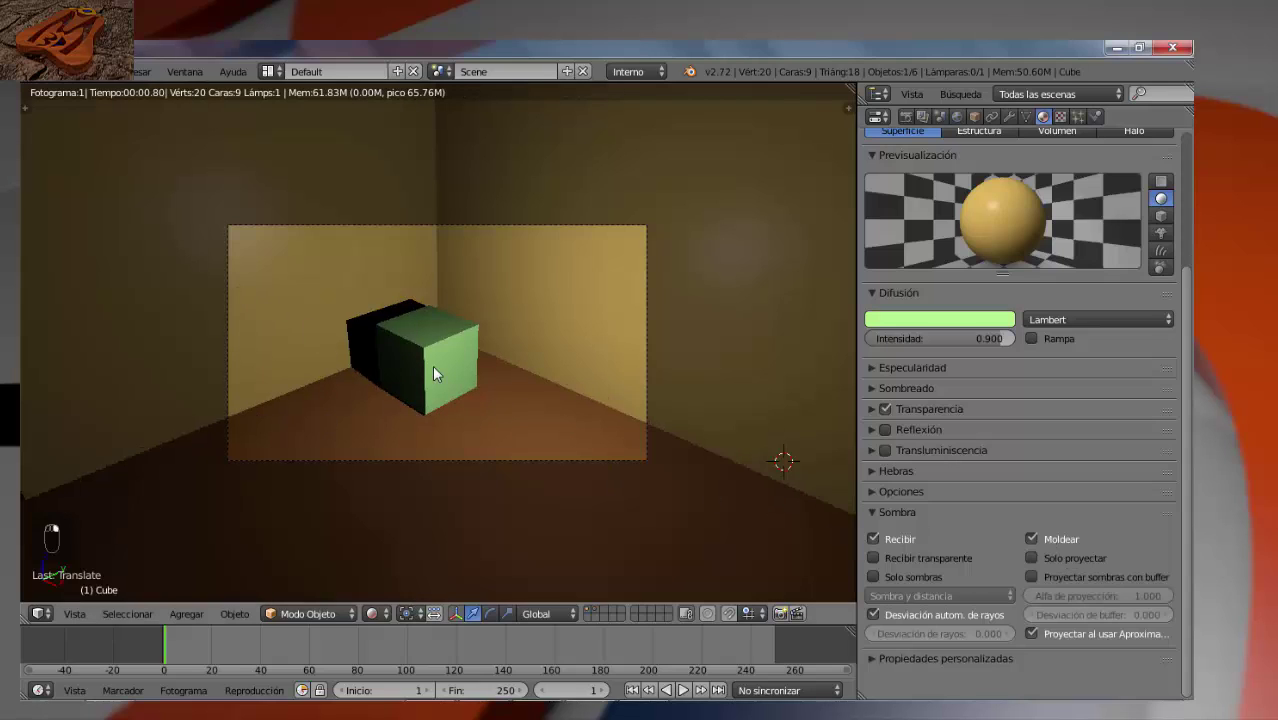
click(873, 539)
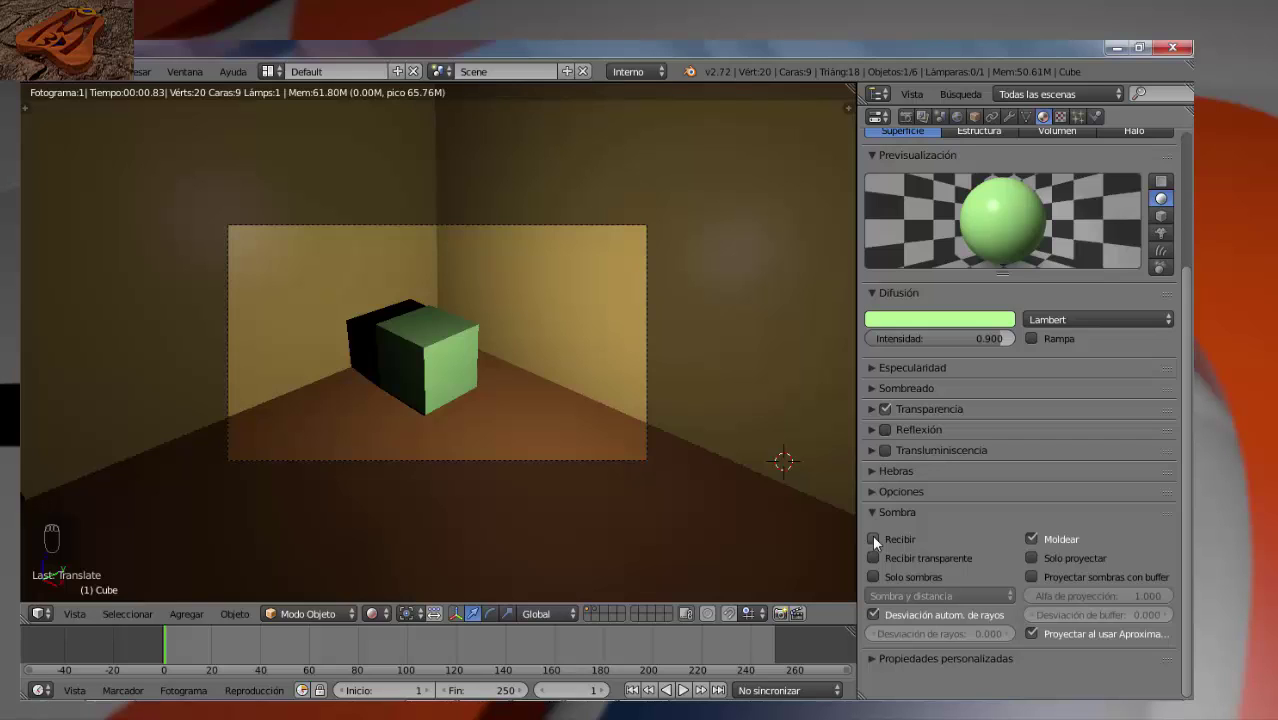
click(873, 539)
- Toggle the cube material's Moldear option twice to compare both states, ending with it enabled
click(1033, 540)
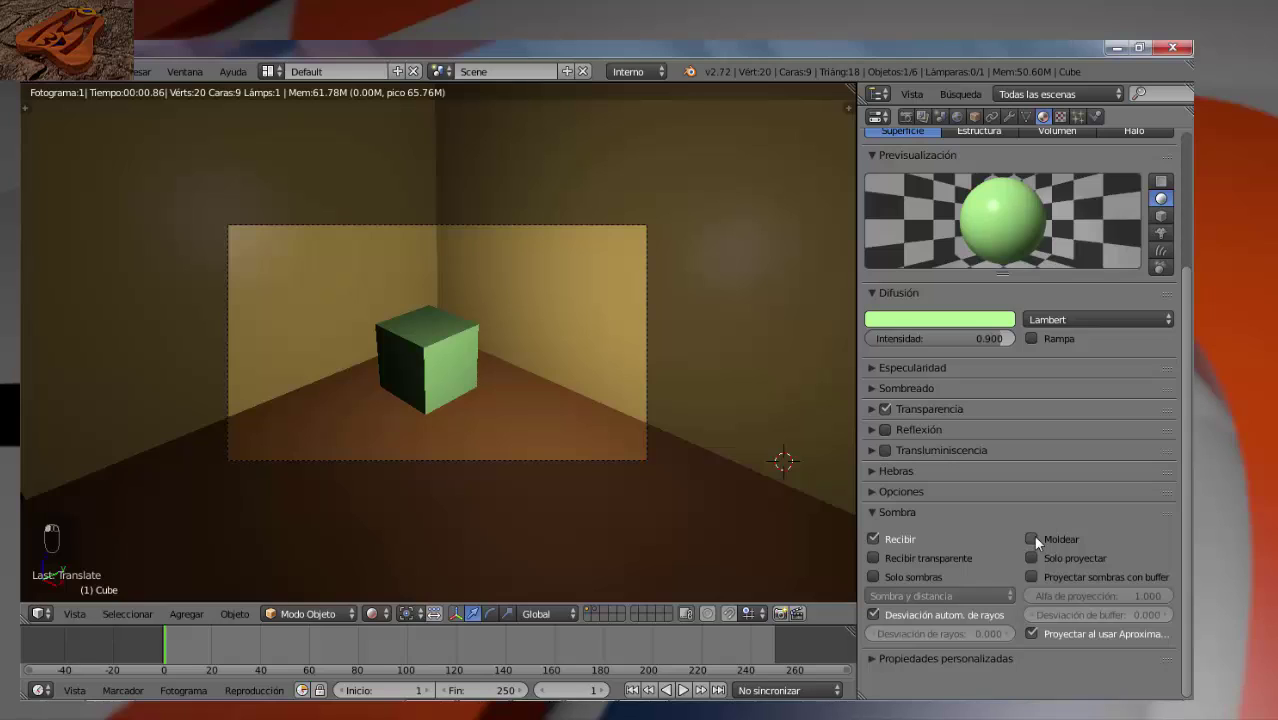
click(1034, 540)
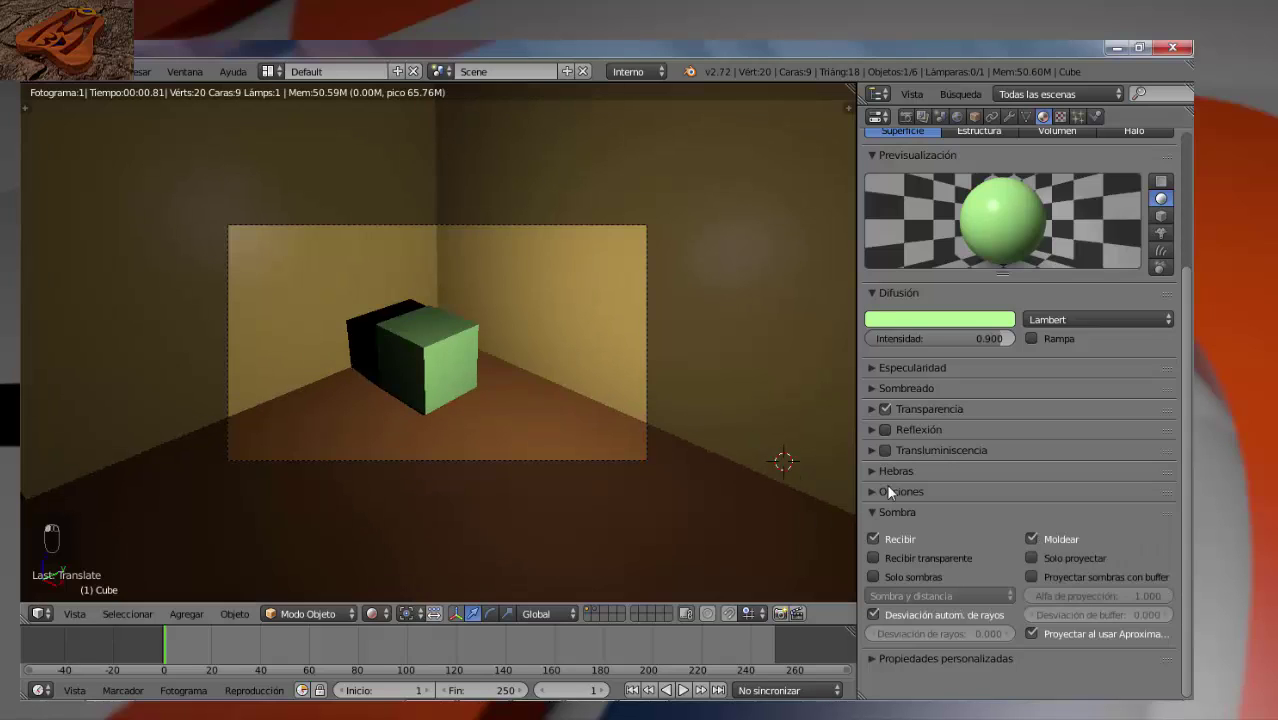
click(1034, 539)
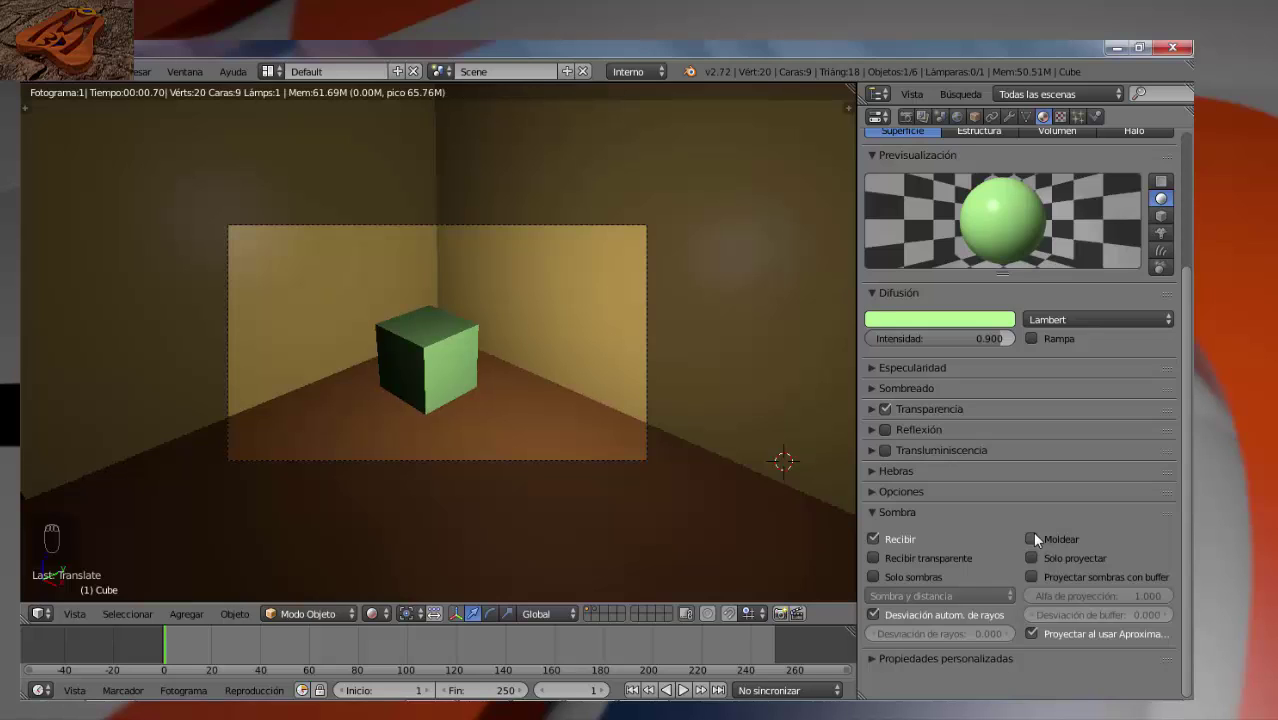
click(1034, 539)
- Try Solo proyectar on the cube material with Moldear off and on, and switch Solo proyectar back off
click(1031, 558)
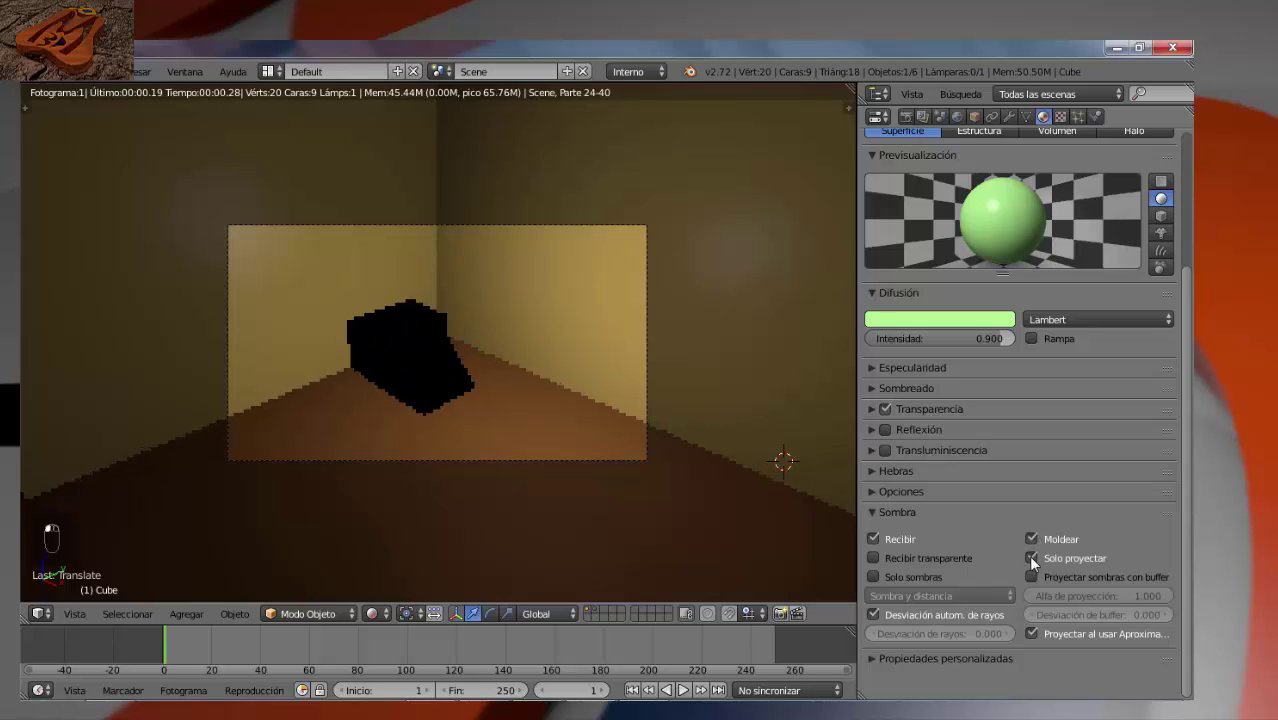
click(1031, 539)
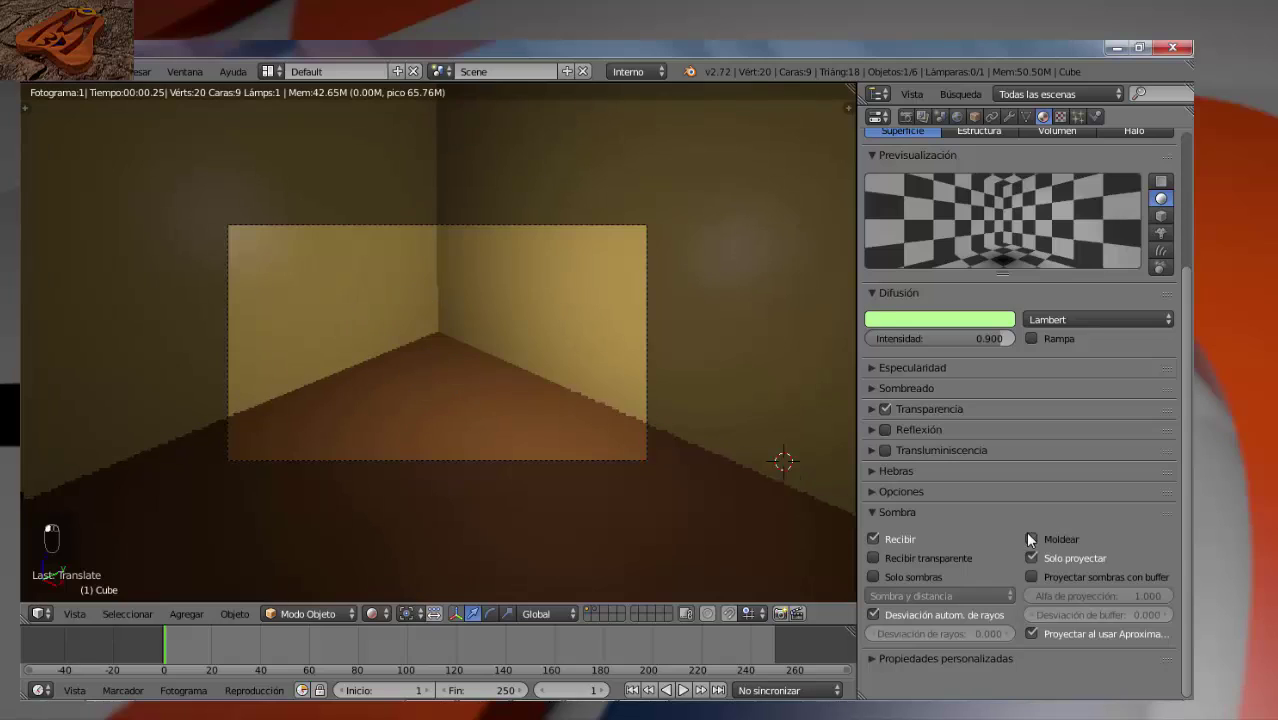
click(1031, 540)
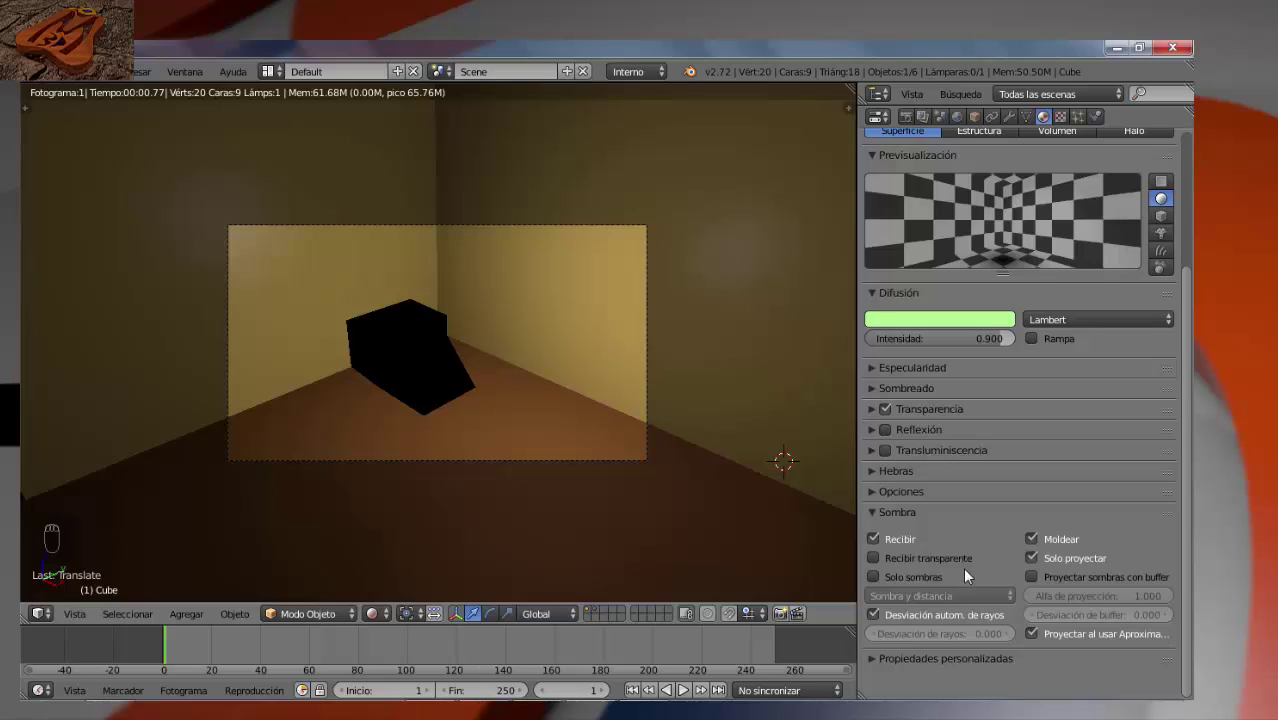
click(1032, 556)
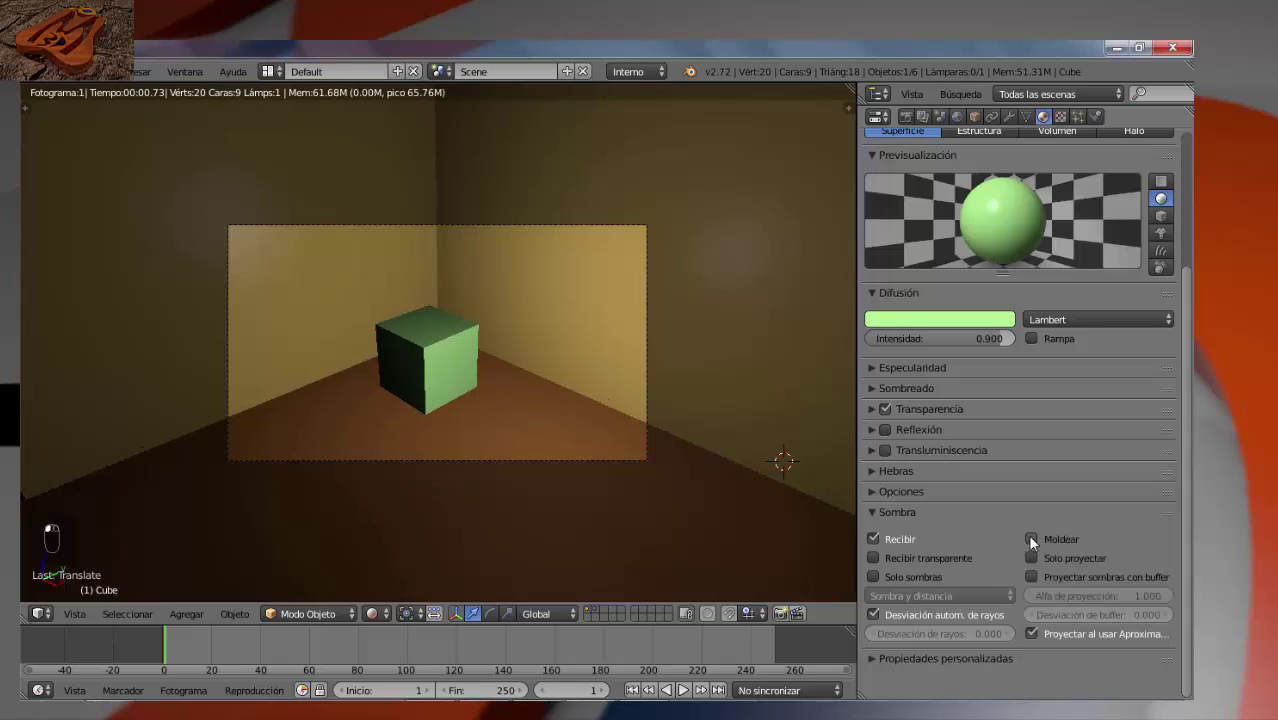
- Enable Proyectar sombras con buffer on the cube material with Alfa de proyección 0.988, and test Desviación autom. de rayos off and back on
click(1032, 578)
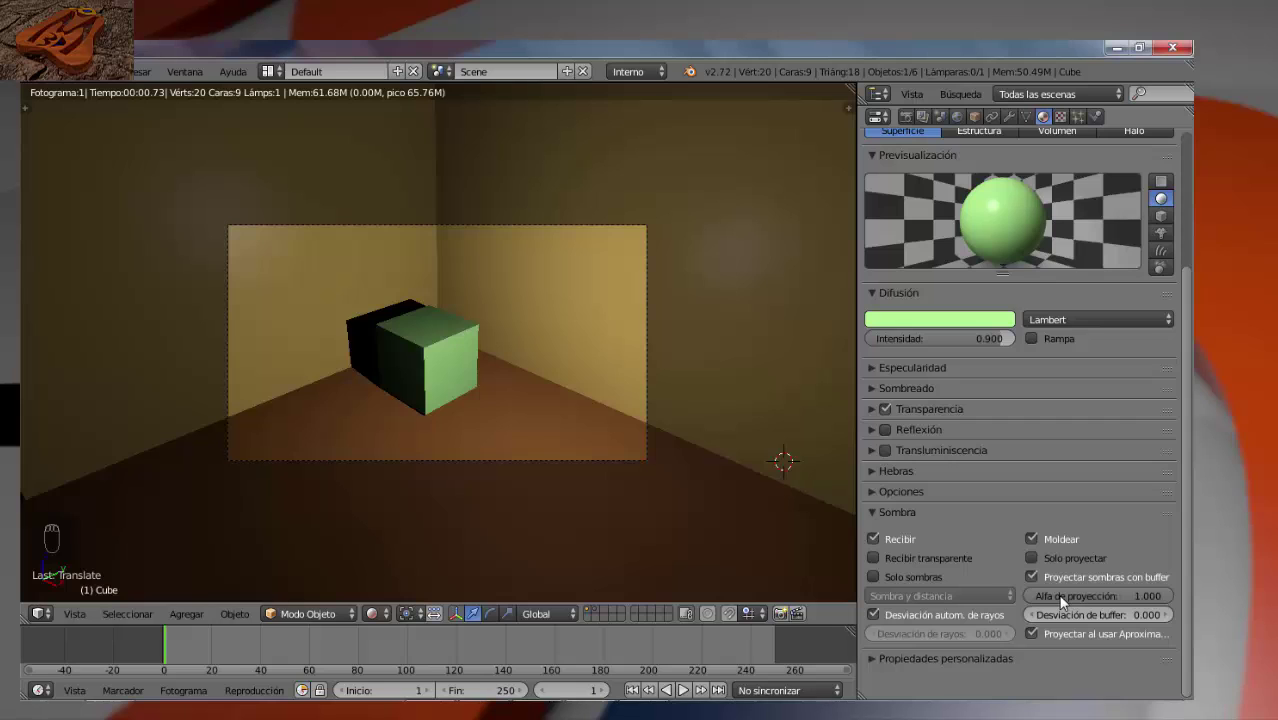
mouse_move(1145, 593)
mouse_down()
mouse_move(1121, 593)
mouse_move(1168, 594)
mouse_up()
click(1032, 634)
click(874, 615)
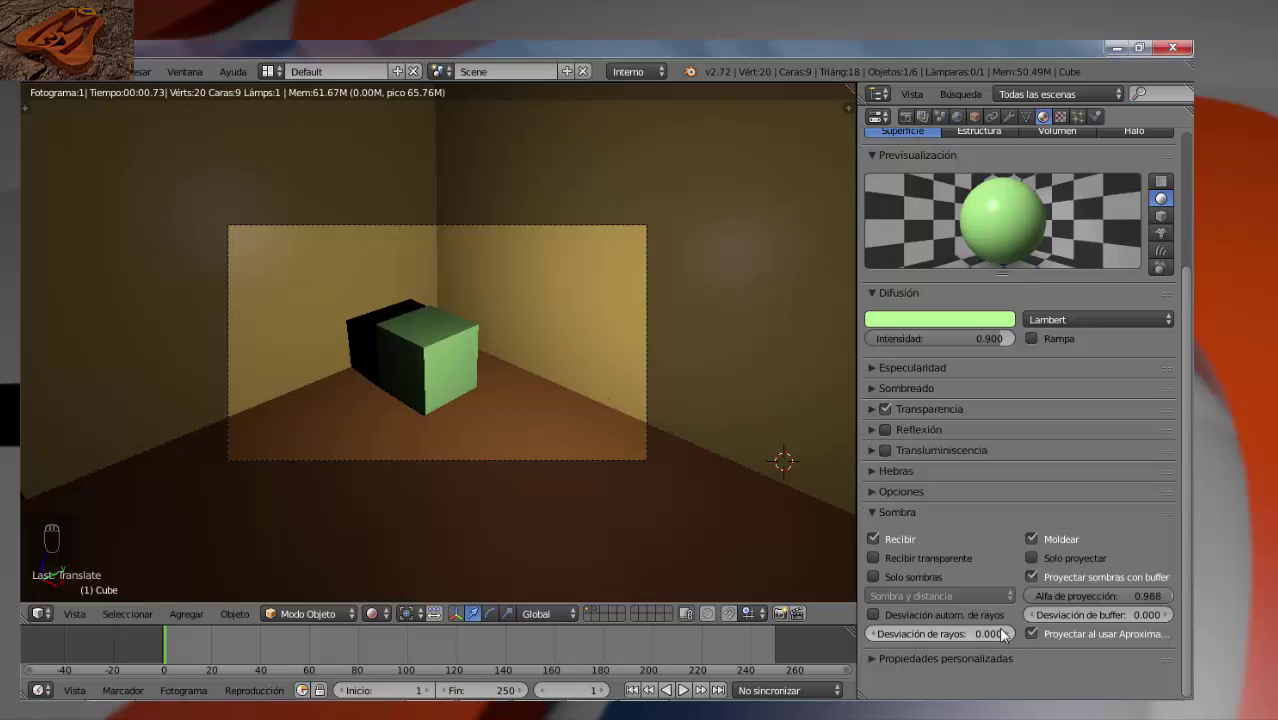
click(877, 613)
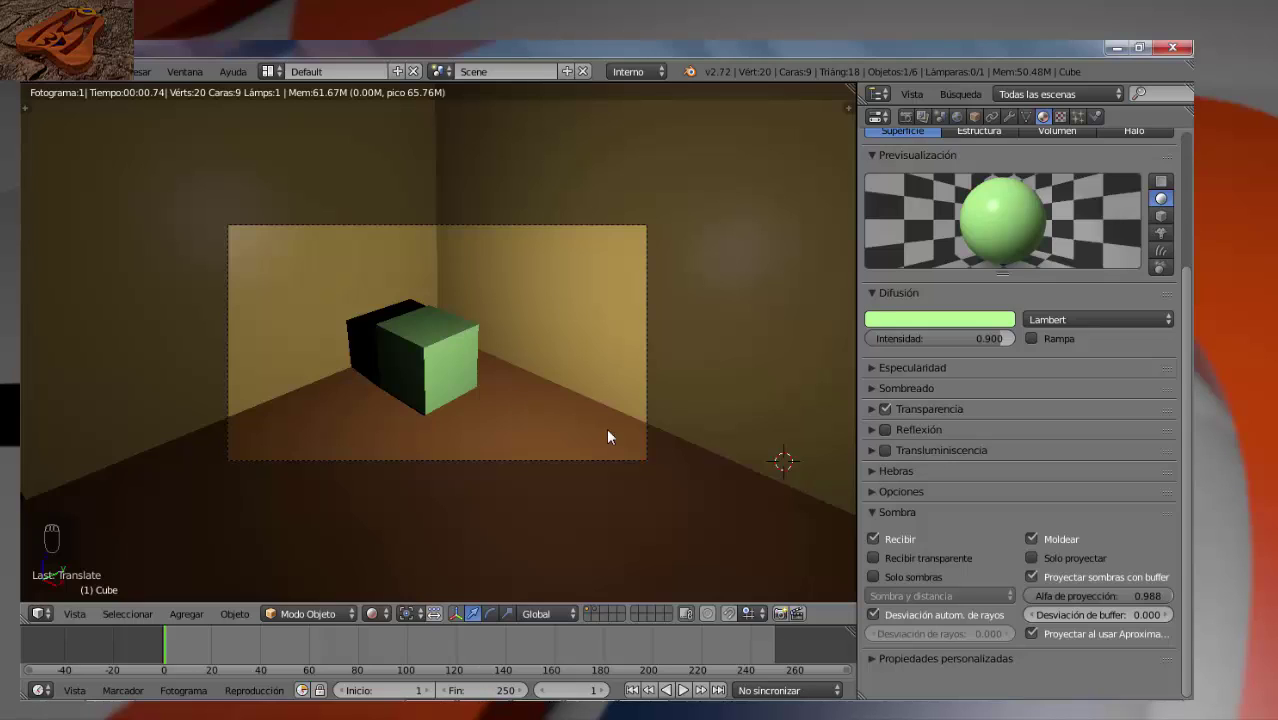
- Test the cube material's Solo proyectar and Recibir transparente options, switching each one back off
click(1030, 558)
click(1030, 558)
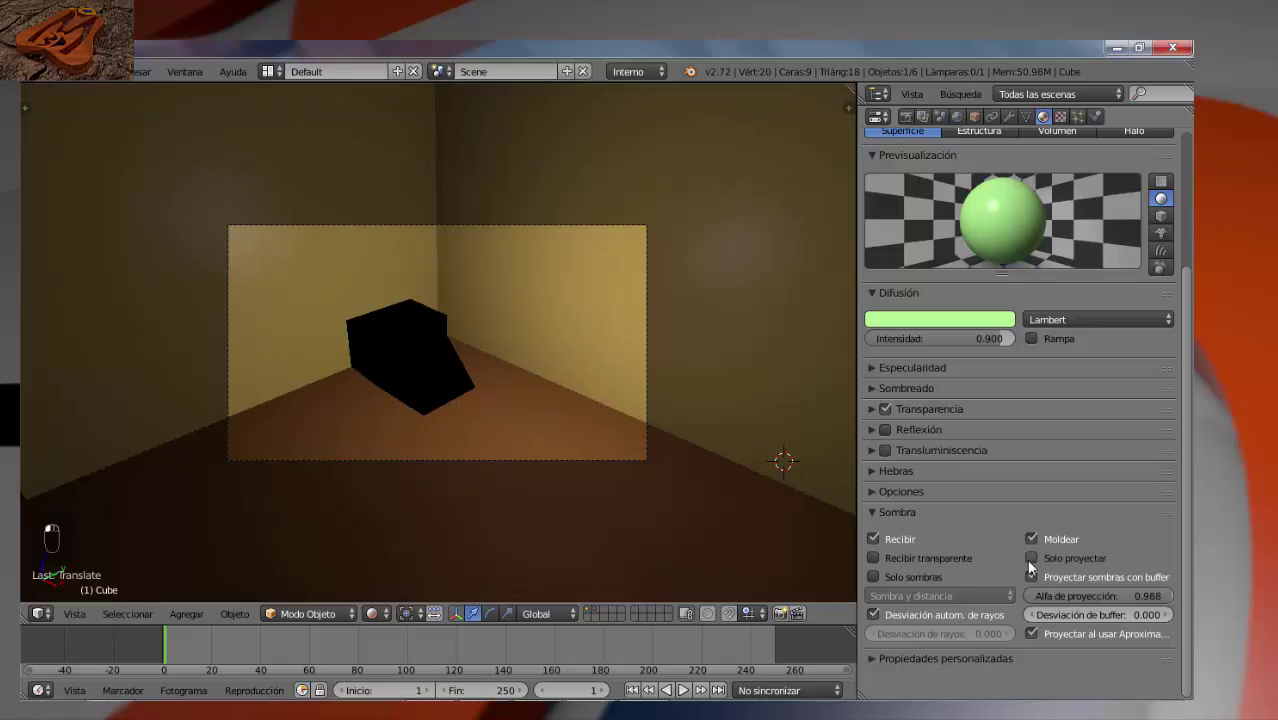
click(872, 560)
click(872, 560)
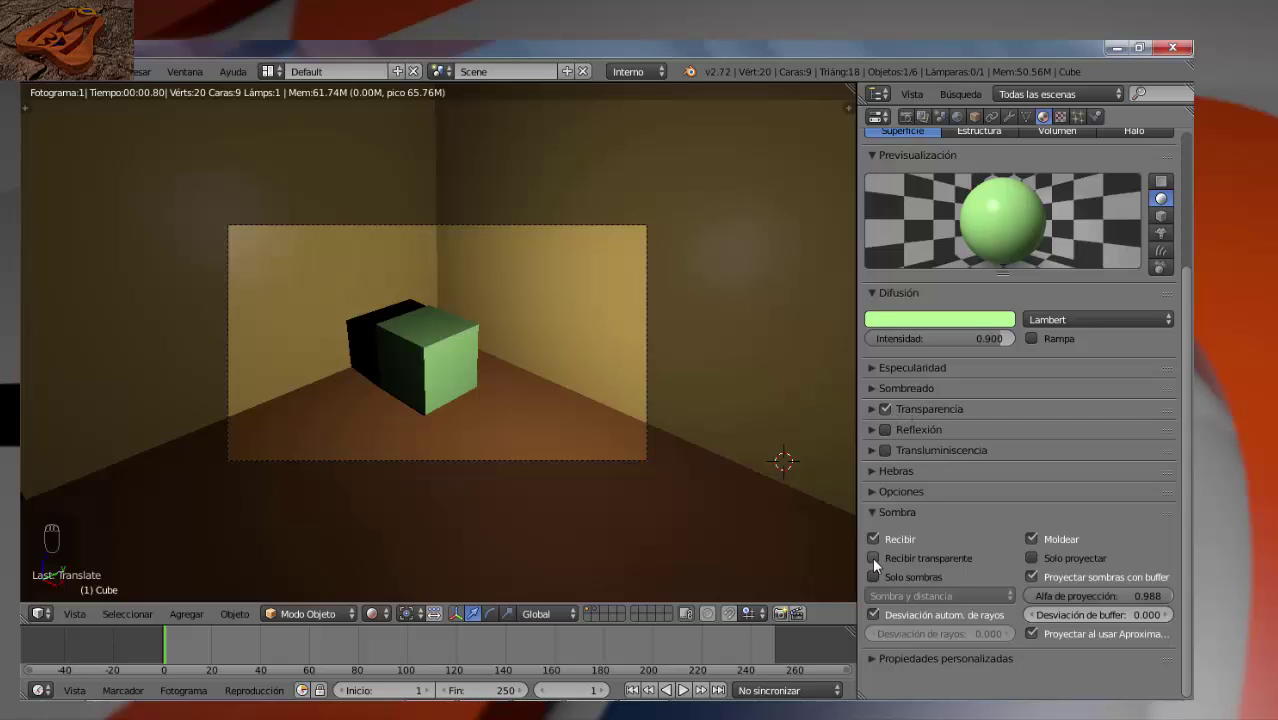
click(872, 557)
click(872, 557)
- Disable the cube material's Transparencia and try Solo sombras with each shadow type, ending on Sombra y distancia with Solo sombras off
click(885, 408)
click(873, 577)
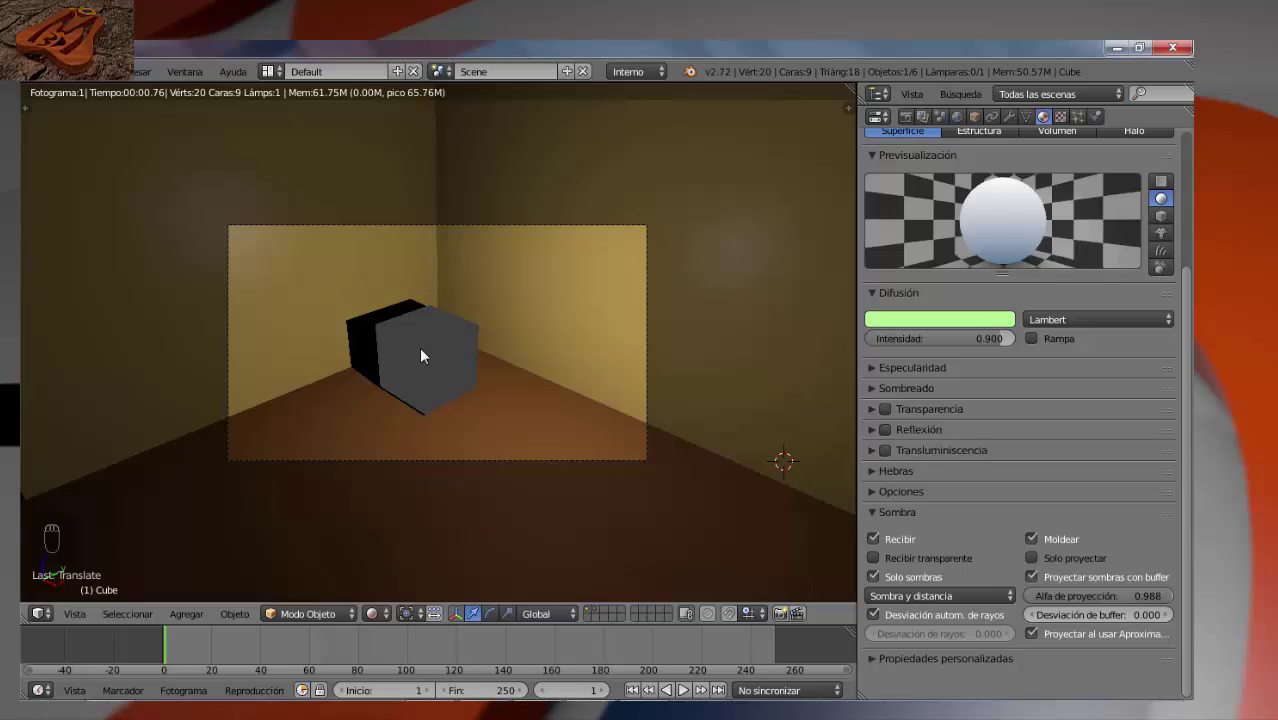
click(894, 595)
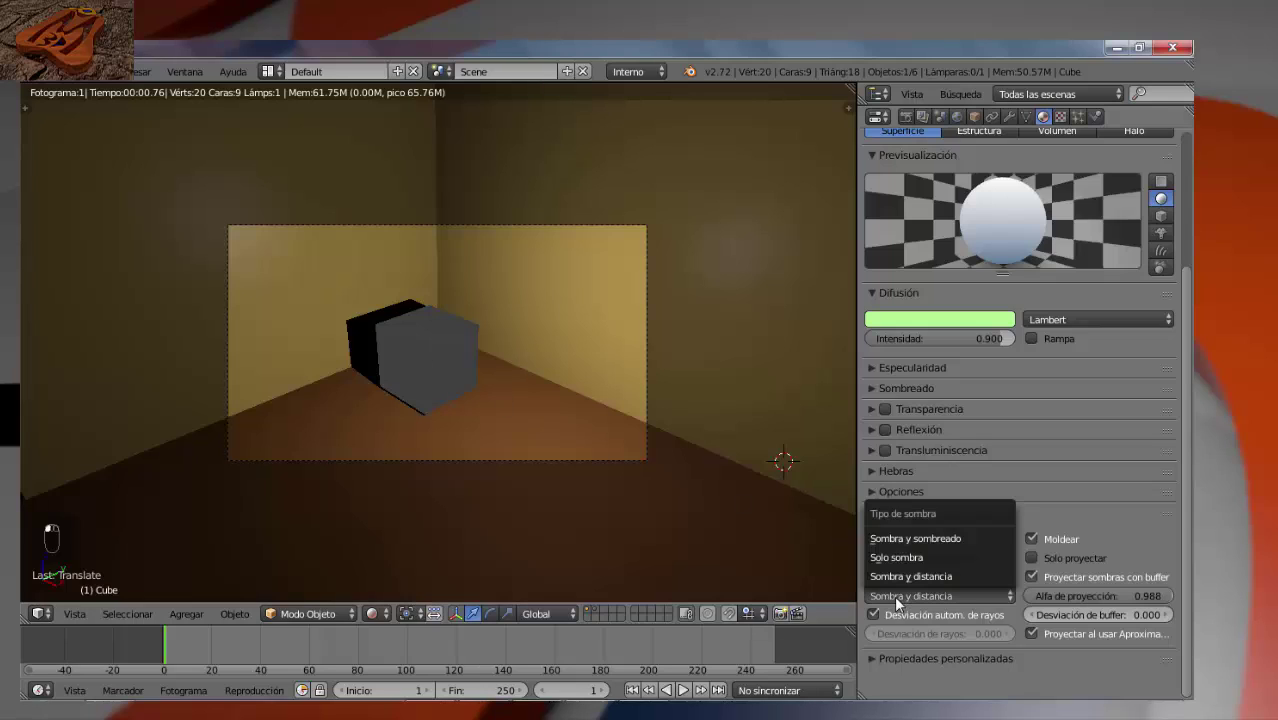
click(902, 558)
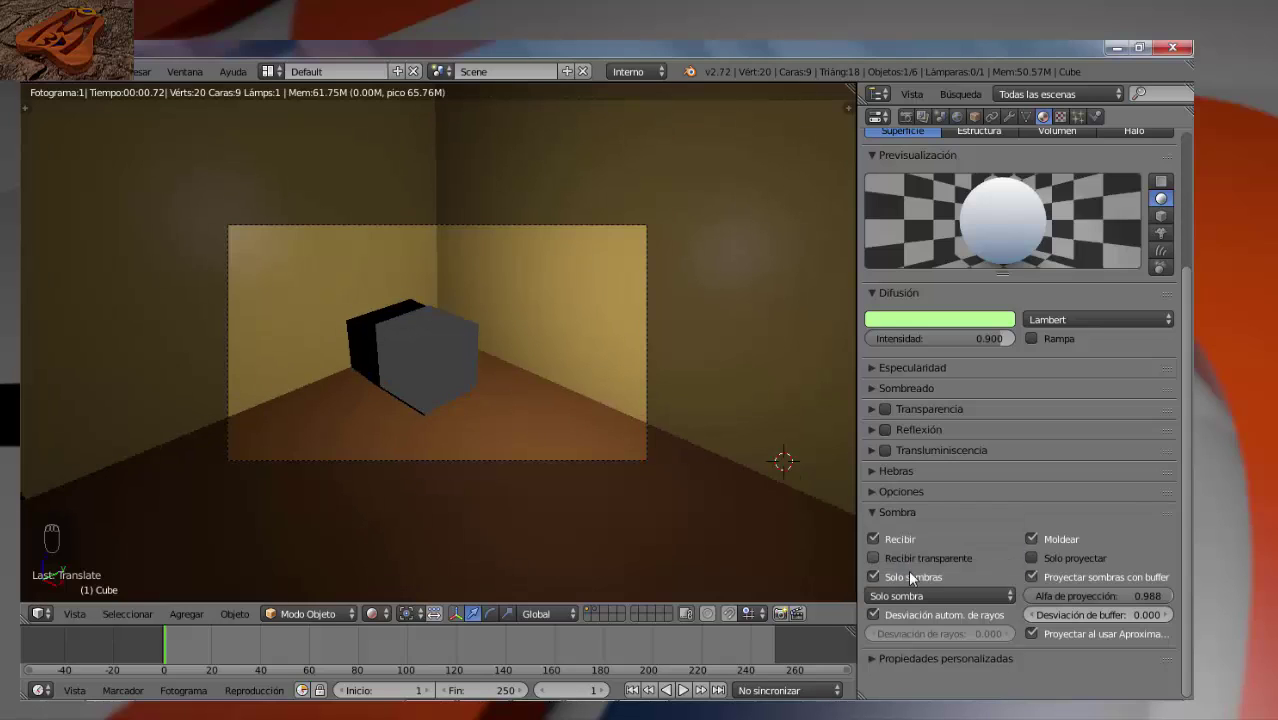
click(912, 598)
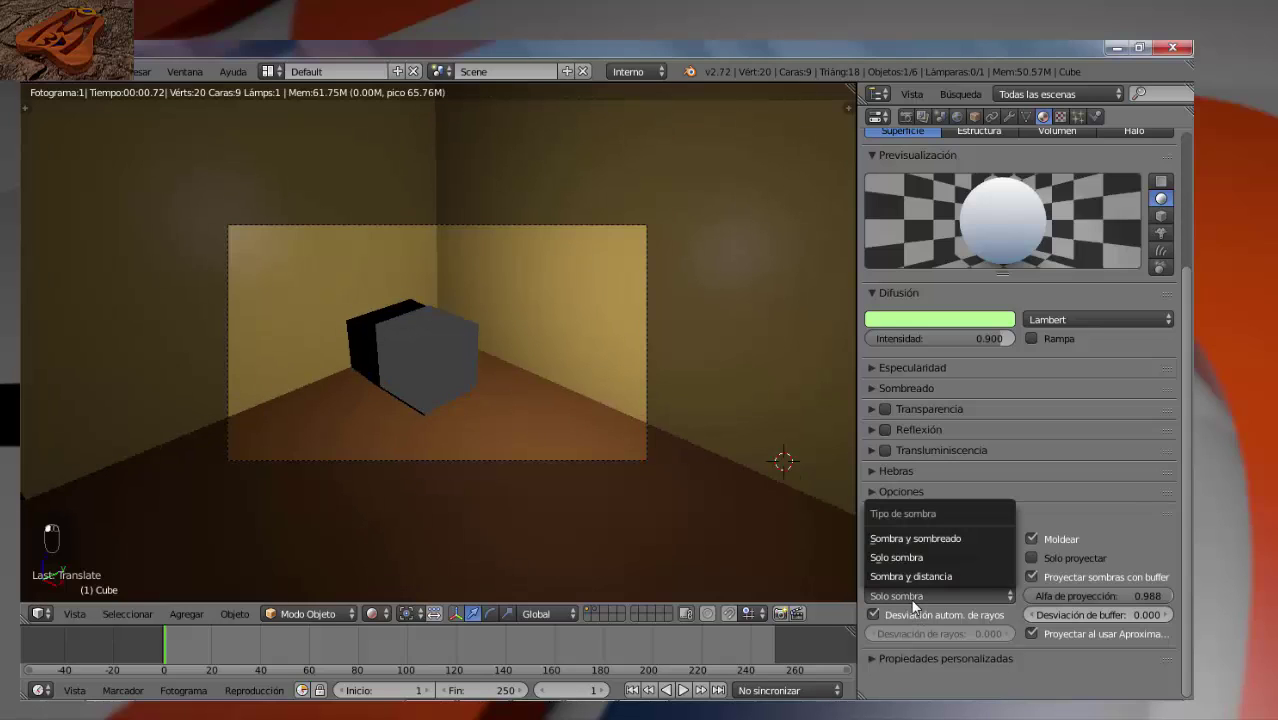
click(899, 538)
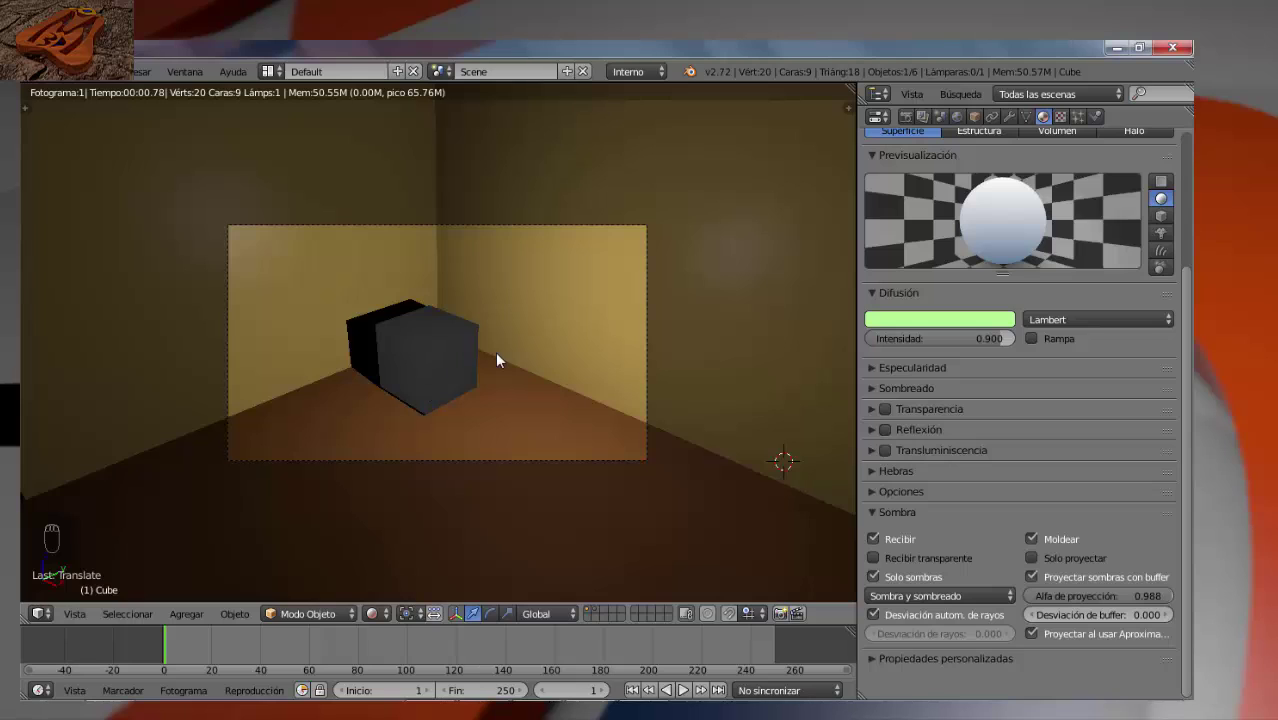
click(886, 597)
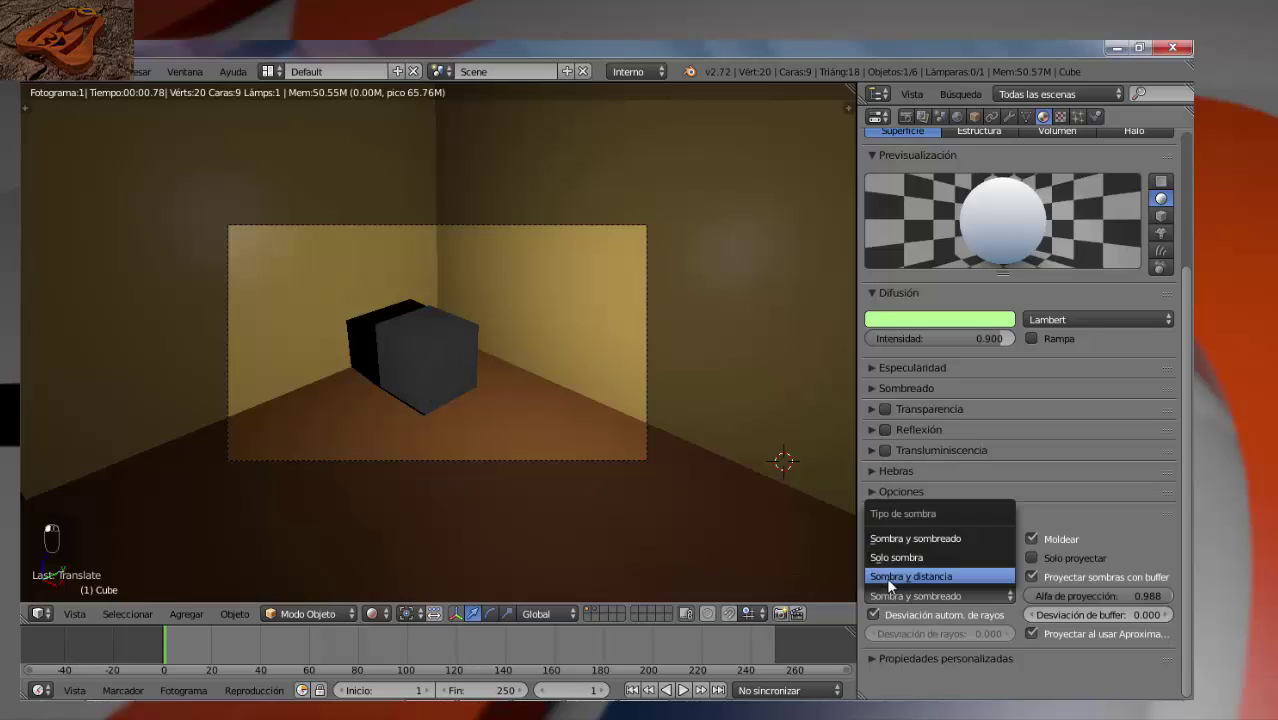
click(886, 575)
click(873, 577)
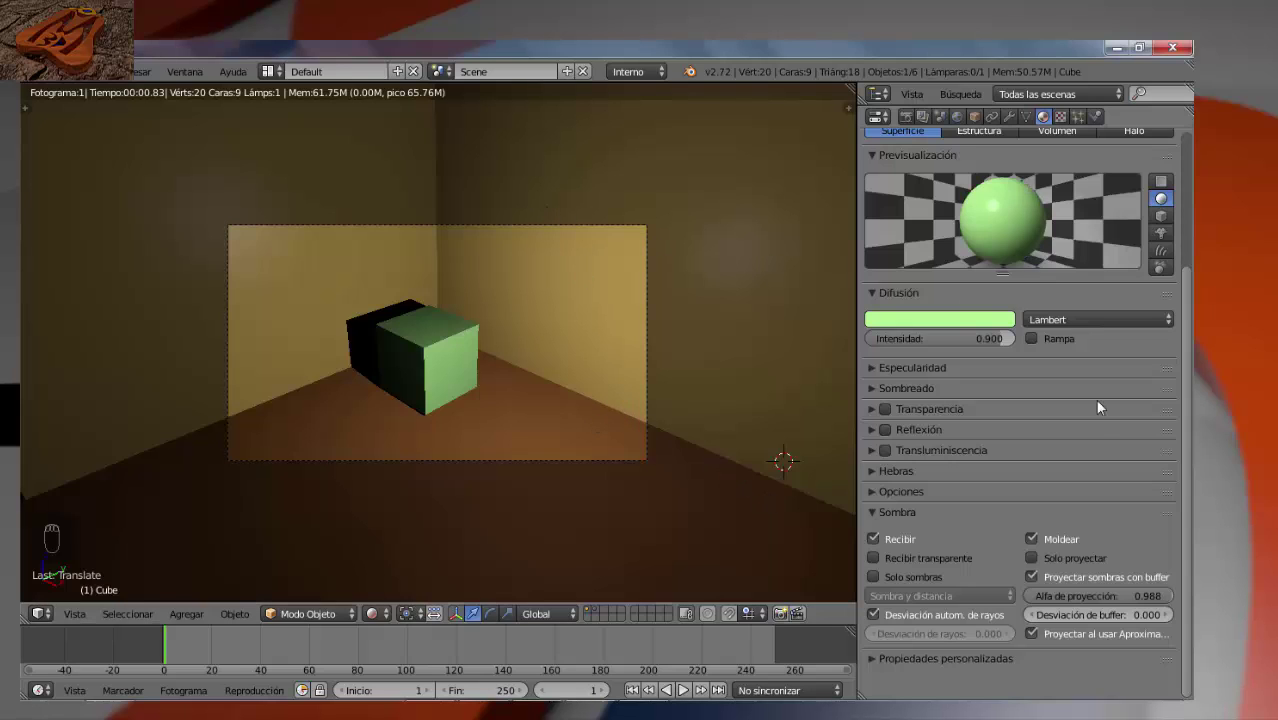
- Render the scene from the camera to review the cube, walls and floor with the current shadow settings
scroll(1020, 464, up, 2)
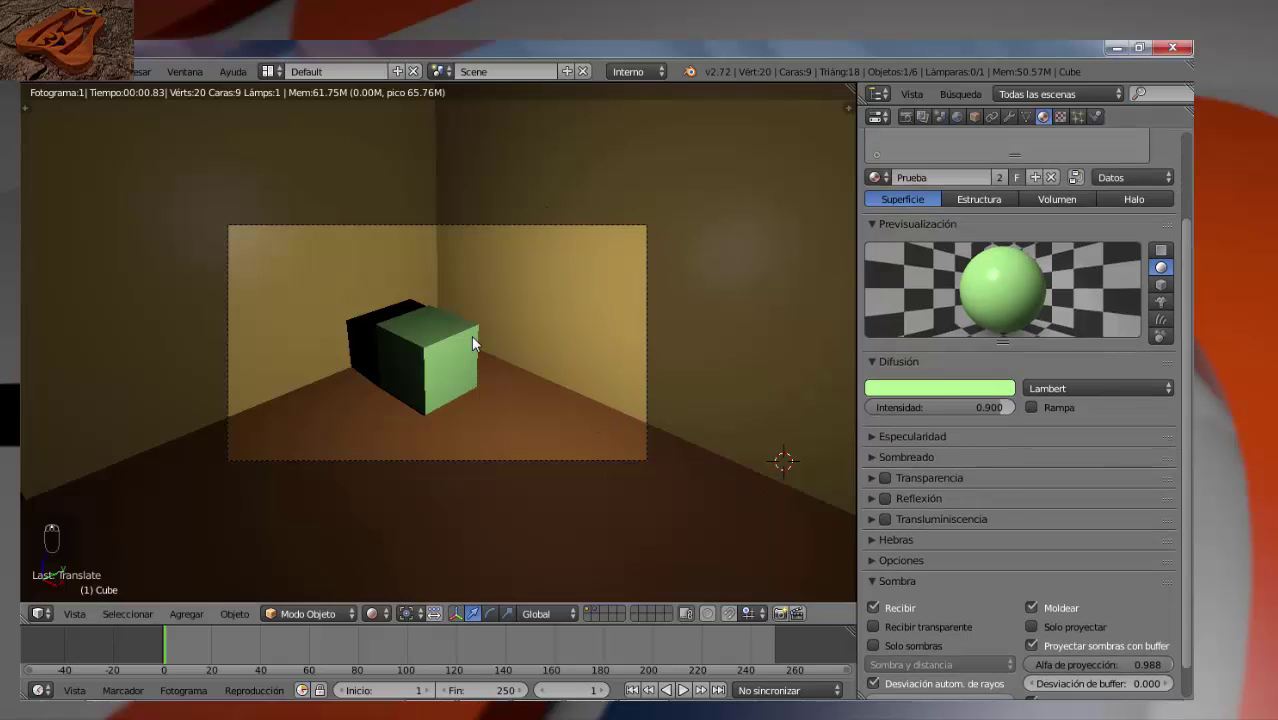
key(F12)
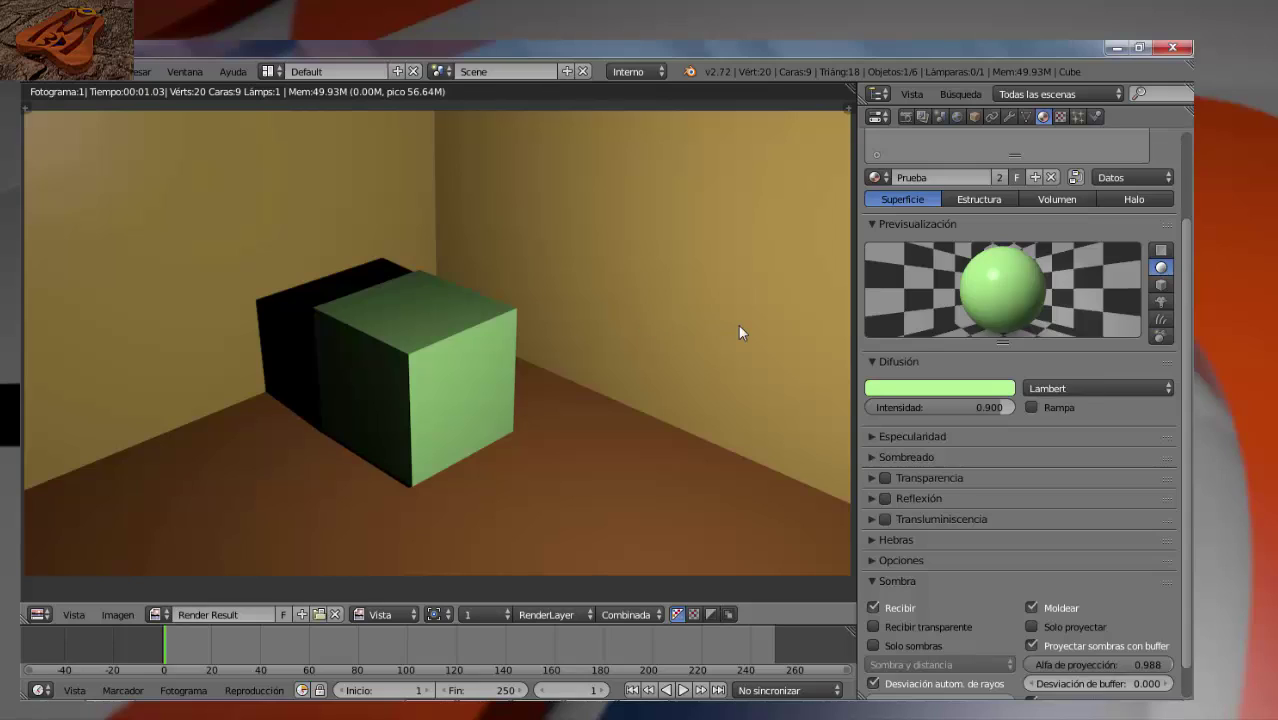